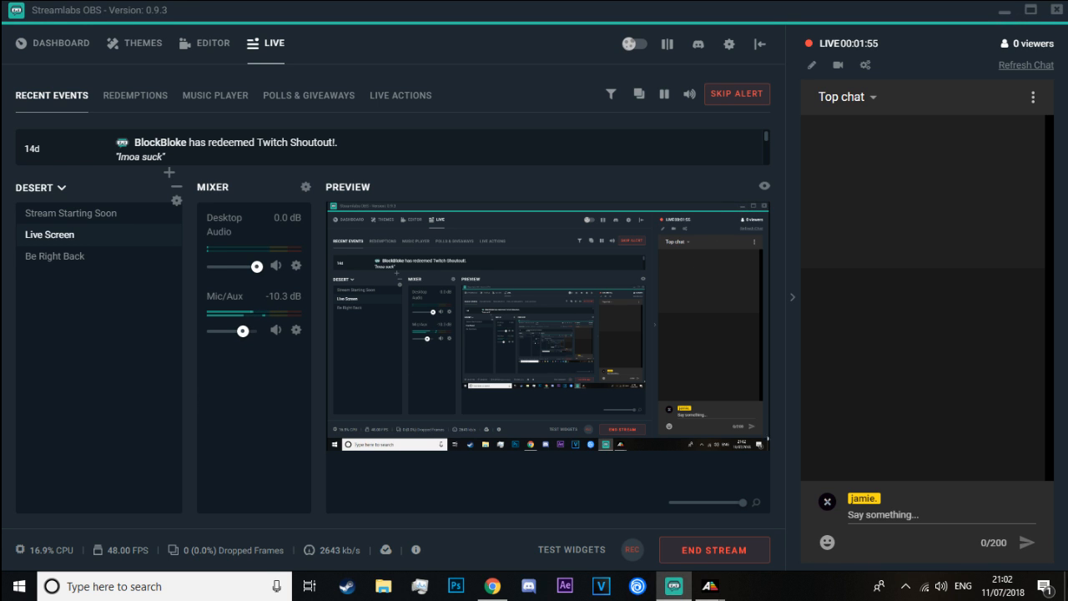
Switch to the Far Cry 5 Arcade Editor and reposition its start-up dialog
left_click(1065, 587)
key("alt+Tab")
key("alt+Tab")
key("alt+Tab")
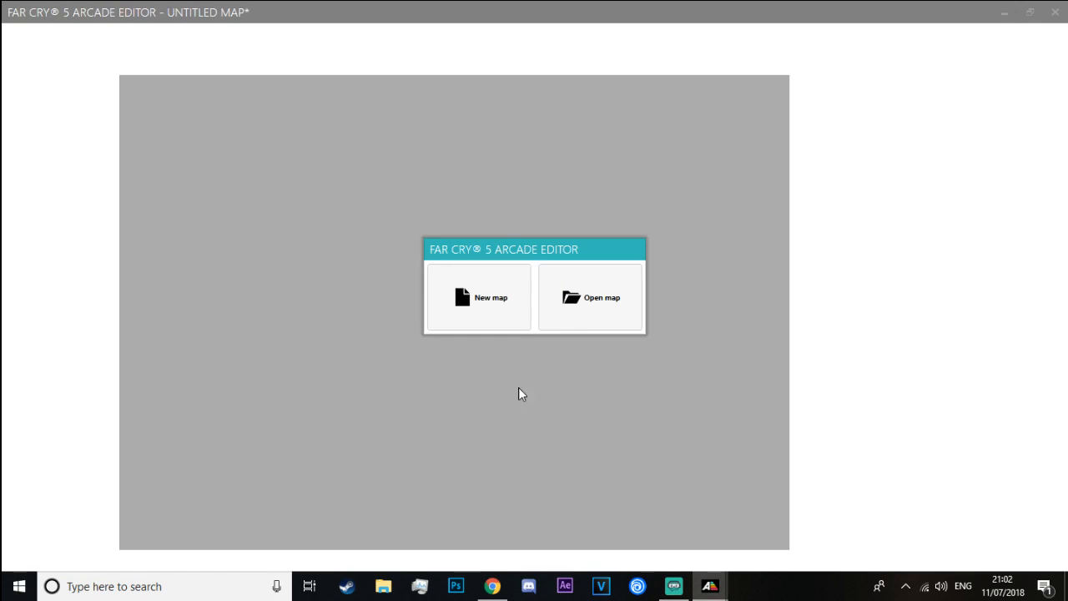
left_click_drag(501, 248, 555, 260)
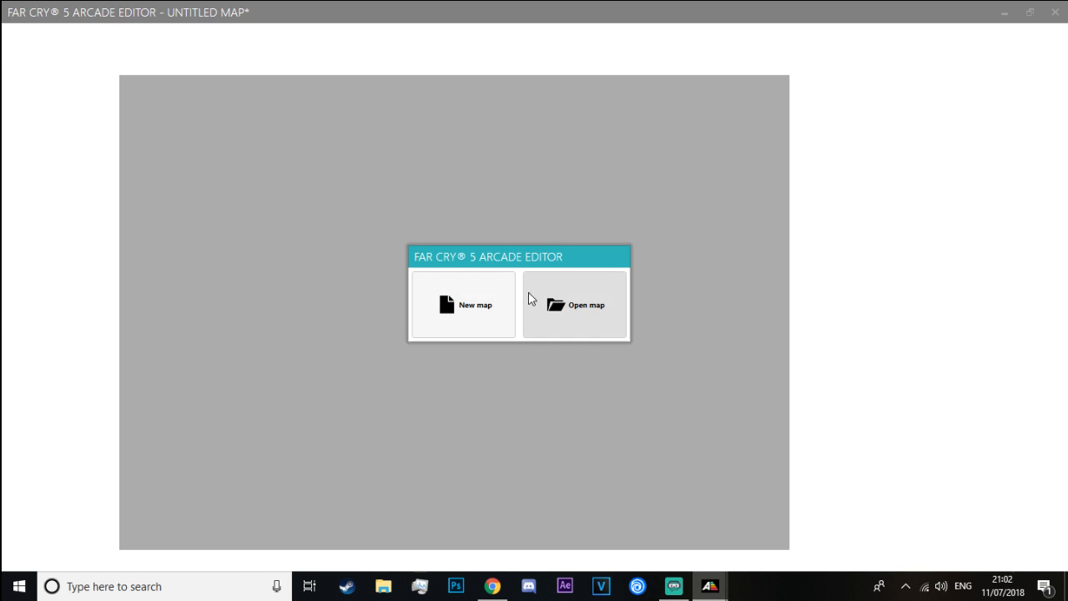
Create a new map with the Journey mission objective and the Empty Map terrain type
left_click(476, 304)
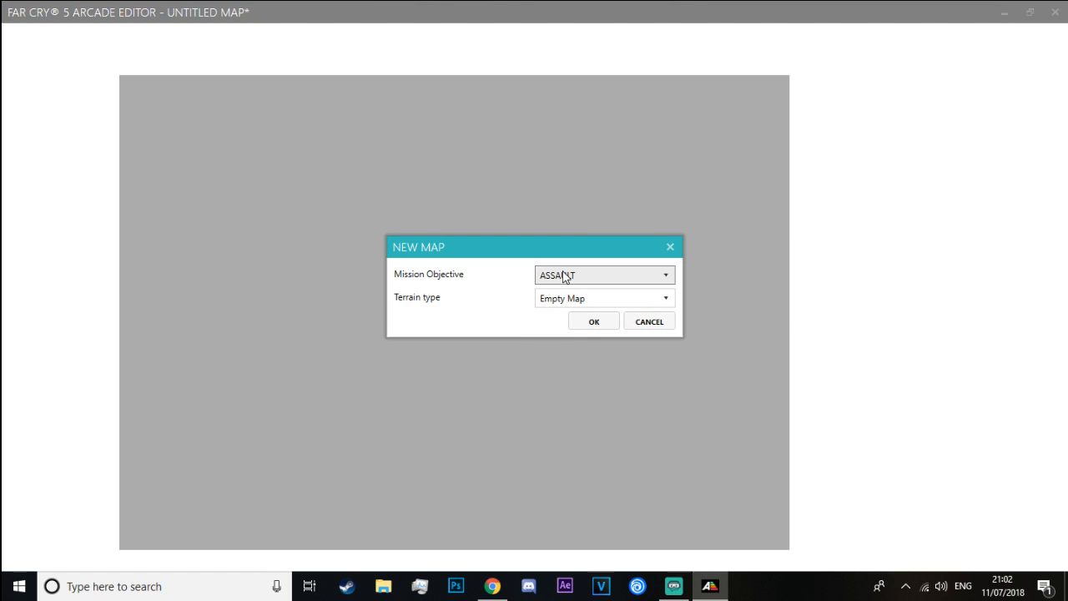
left_click(564, 277)
left_click(572, 326)
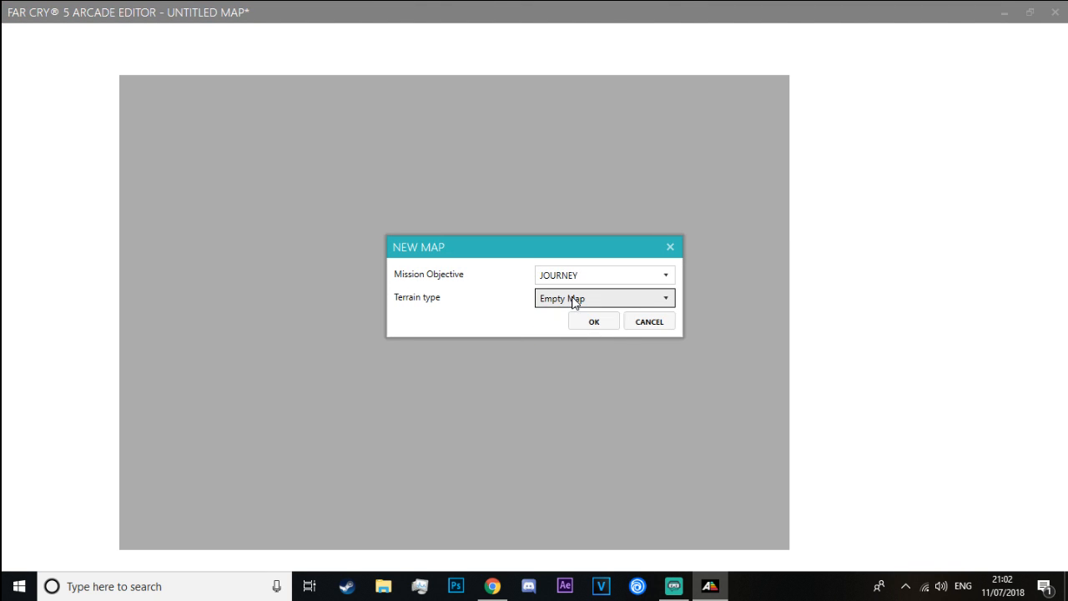
left_click(574, 302)
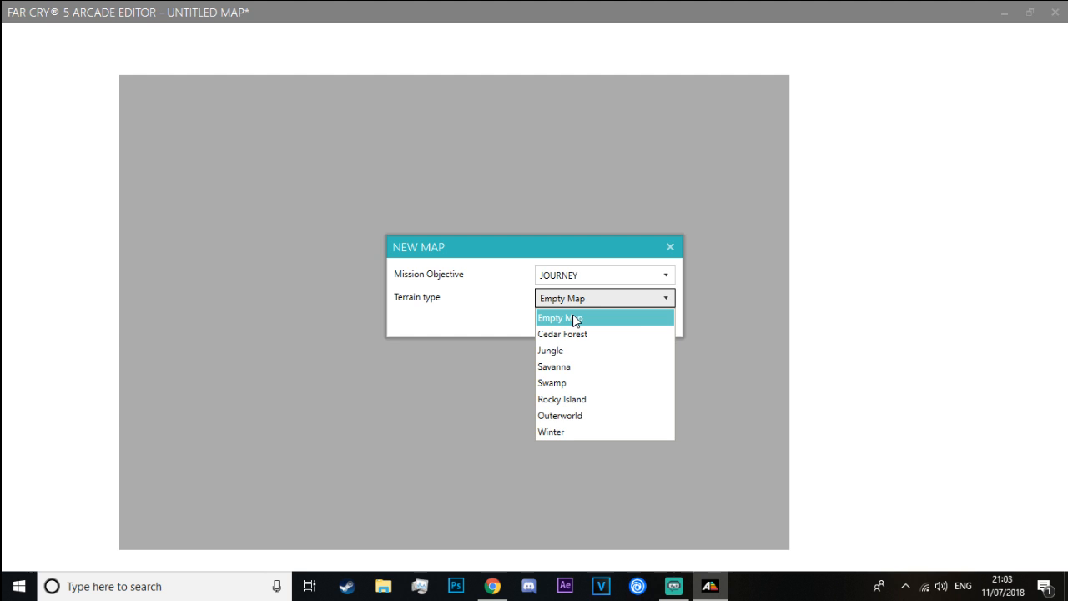
left_click(574, 318)
left_click(582, 322)
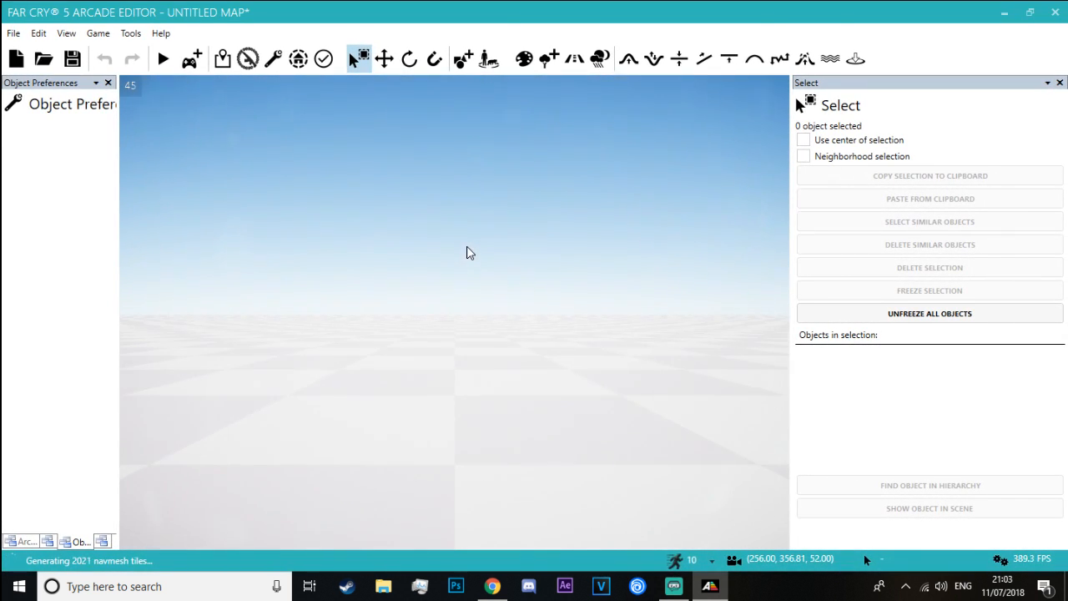
right_click_drag(477, 232, 473, 263)
key("s")
key("alt+Tab")
key("alt+Tab")
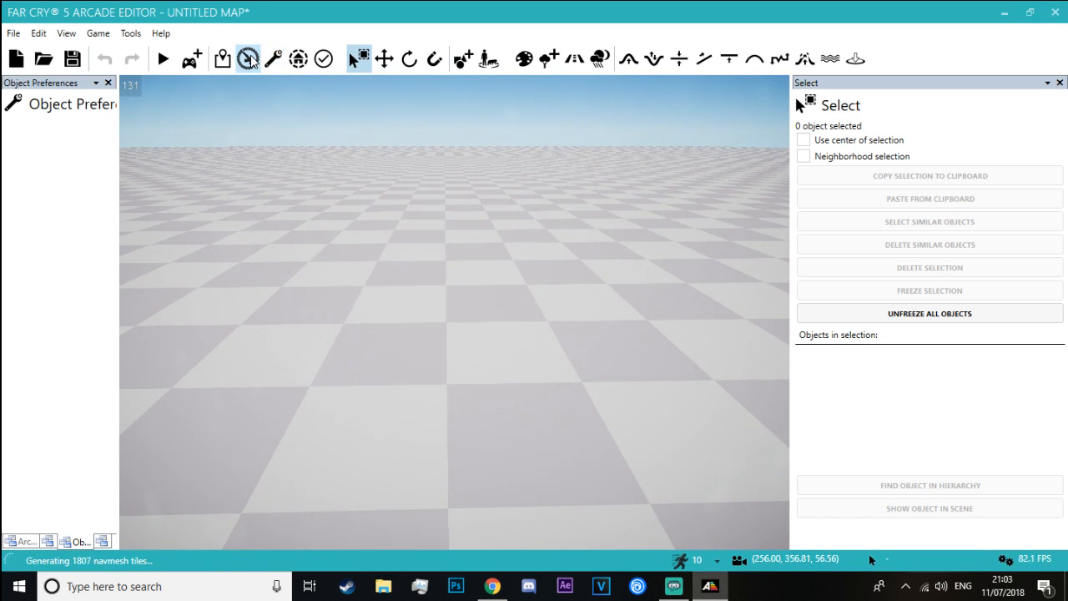
right_click_drag(437, 94, 472, 115)
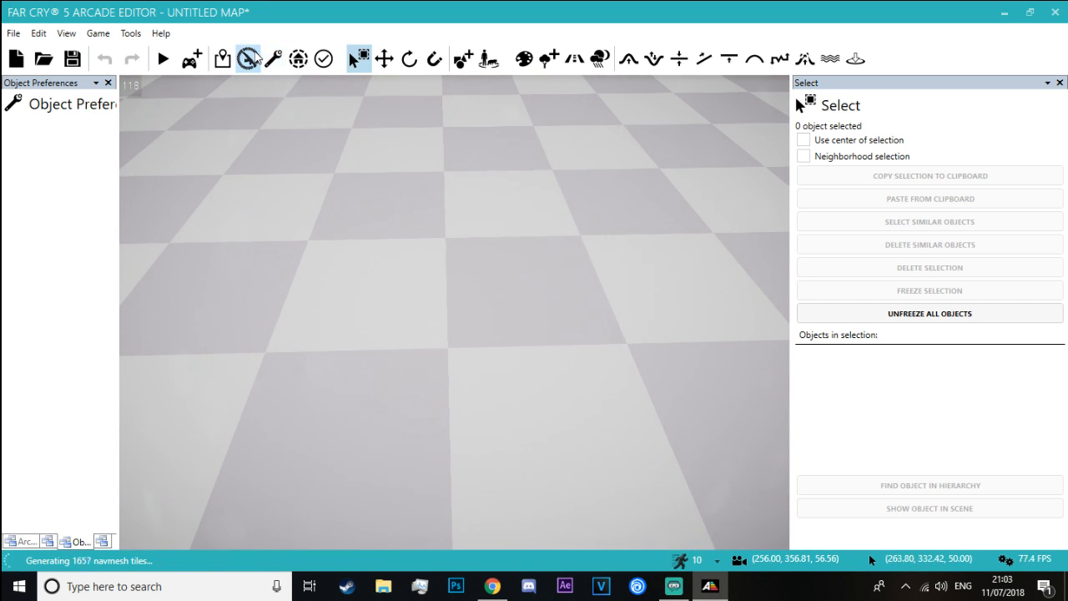
Assign the SVD from the .50 cal category to the first weapon slot of the Assault loadout
left_click(256, 58)
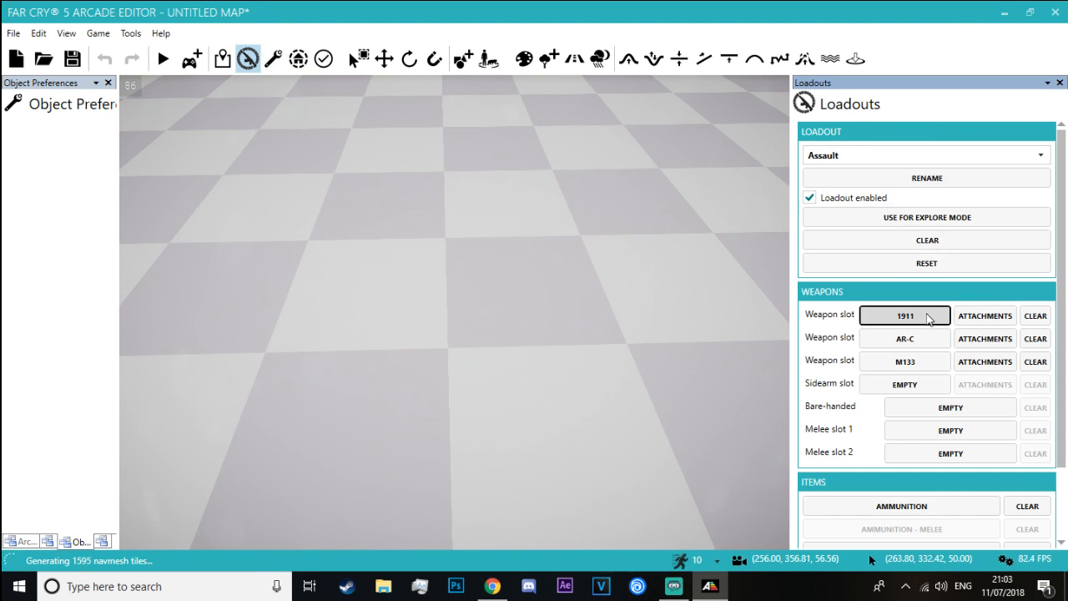
left_click(929, 317)
left_click(898, 176)
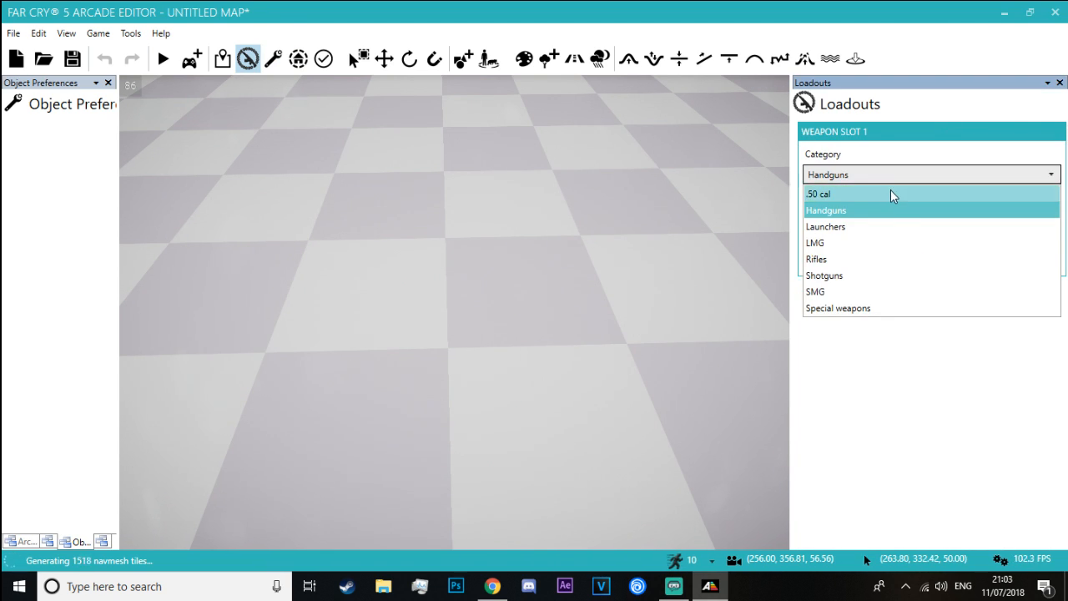
left_click(892, 194)
left_click(858, 217)
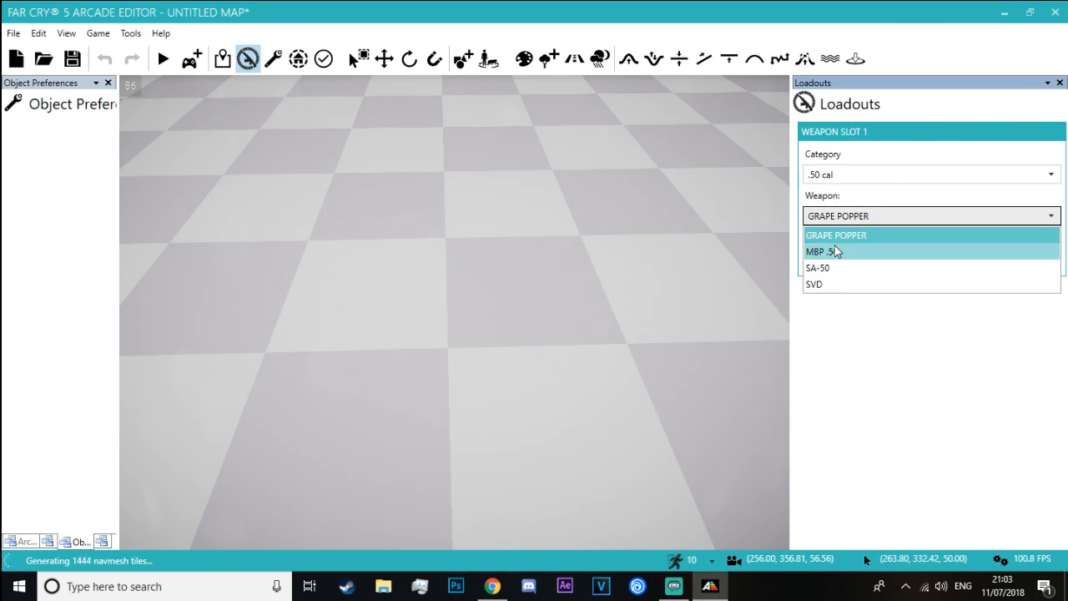
left_click(819, 284)
left_click(850, 243)
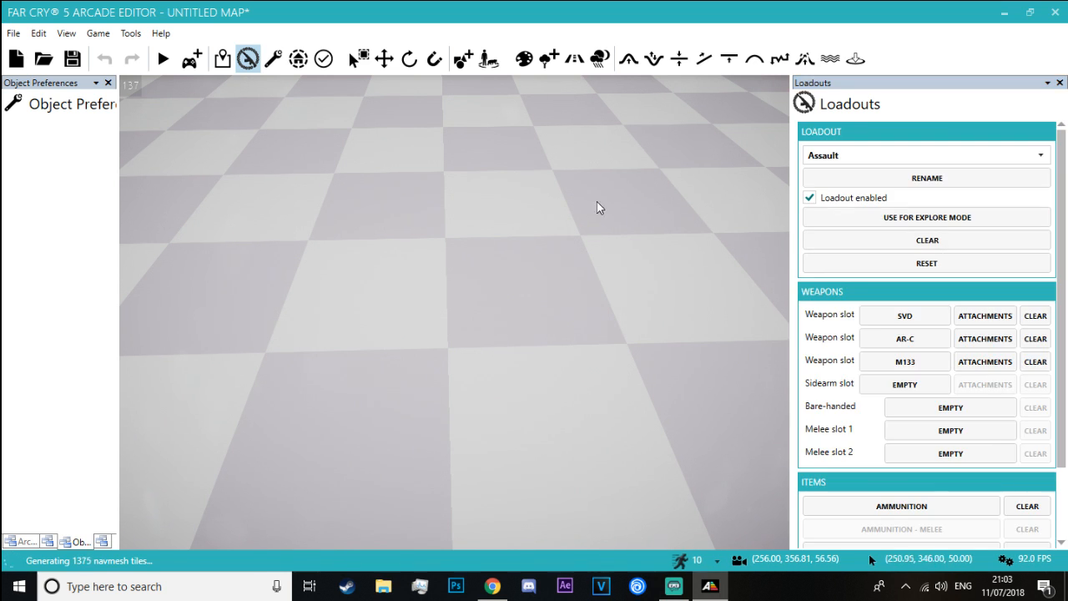
Assign the Grape Popper from the .50 cal category to the second weapon slot
right_click_drag(598, 207, 606, 344)
left_click(918, 338)
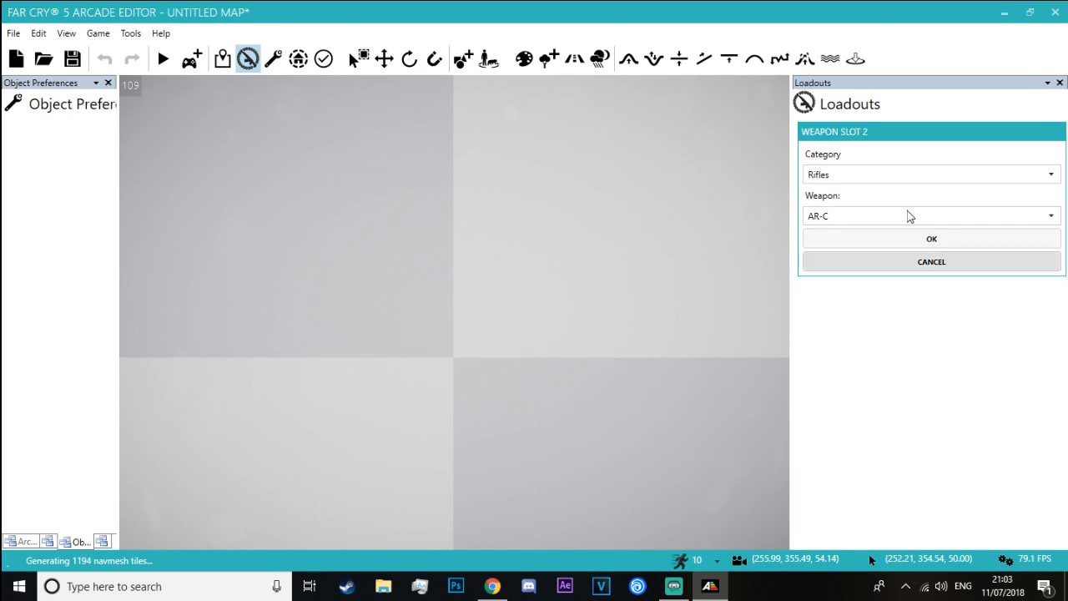
left_click(910, 187)
left_click(910, 194)
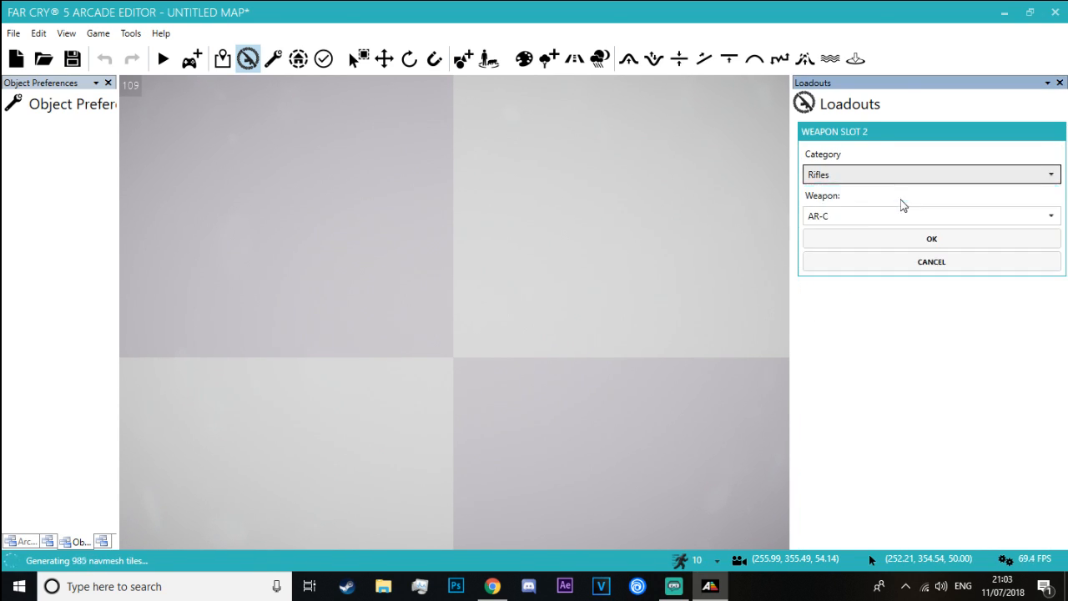
left_click(890, 217)
left_click(888, 233)
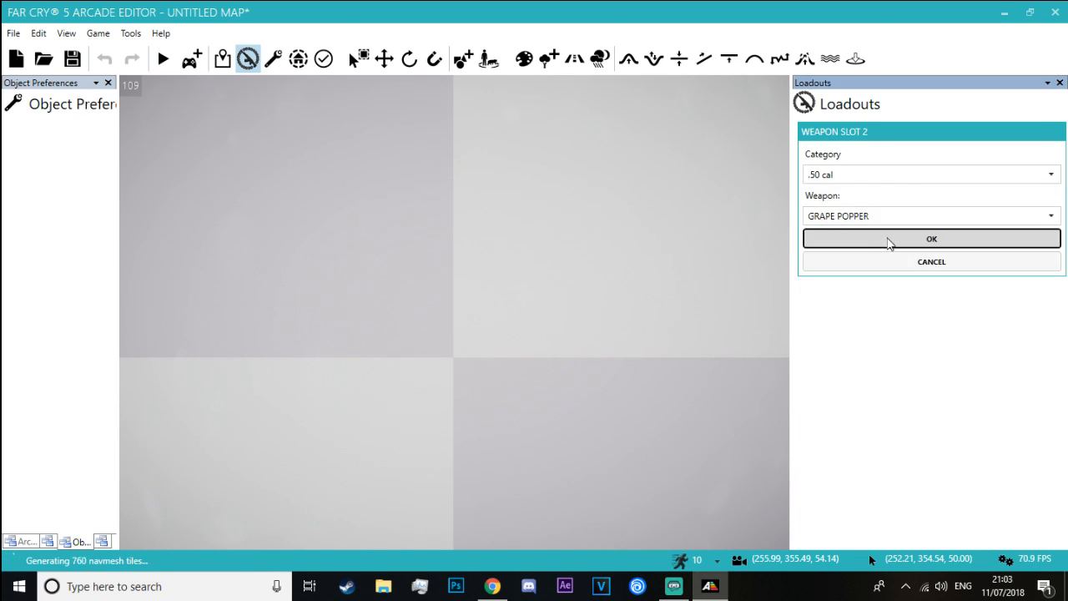
left_click(889, 239)
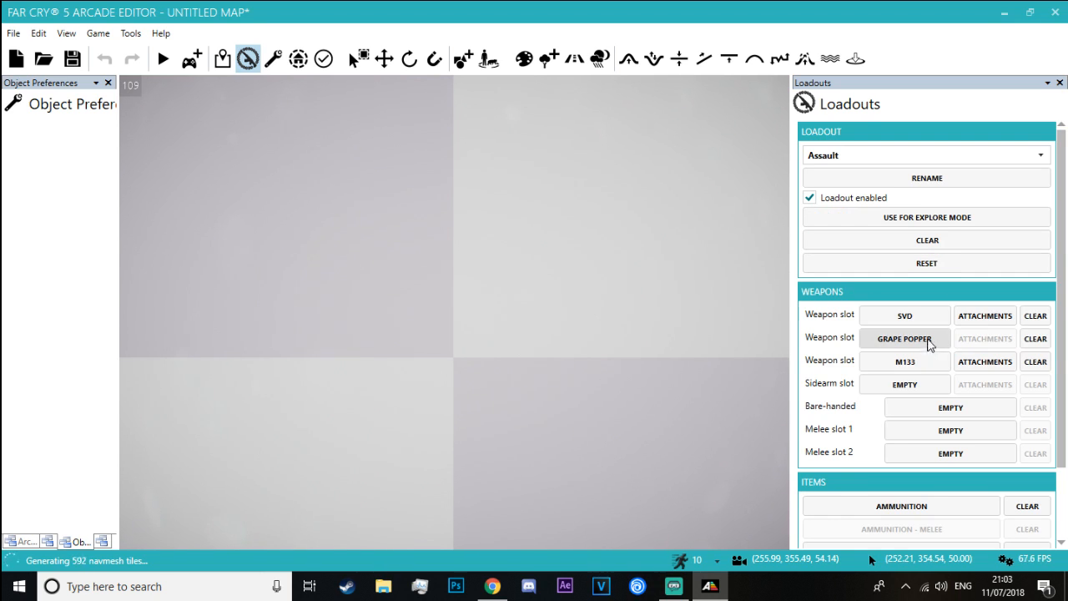
Equip the SVD with the Enhanced Scope, Suppressor Cylinder and Extended Magazine attachments
left_click(985, 316)
left_click(897, 175)
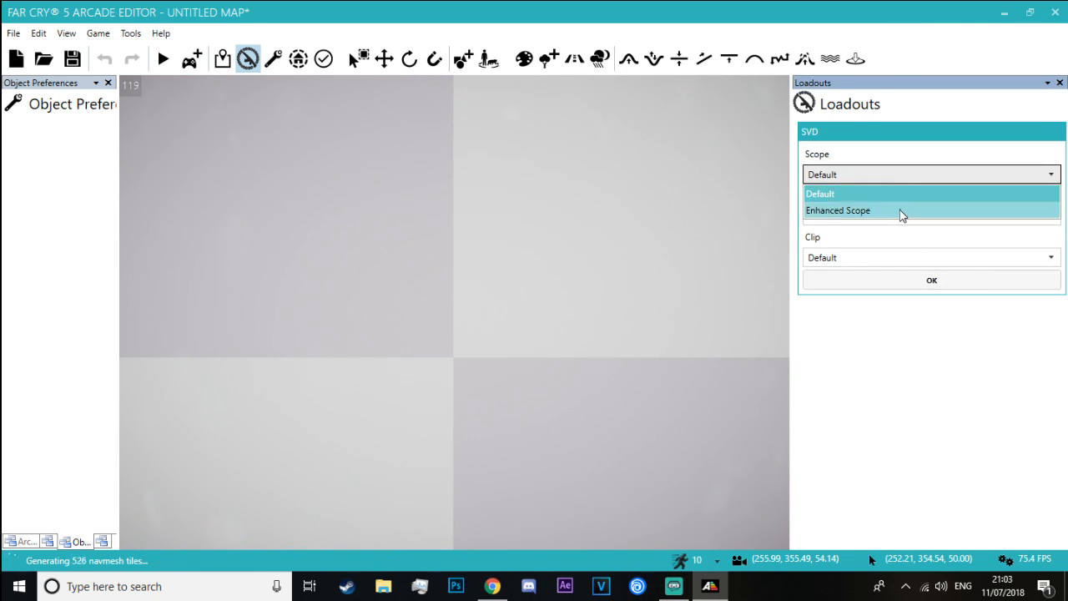
left_click(900, 212)
left_click(890, 219)
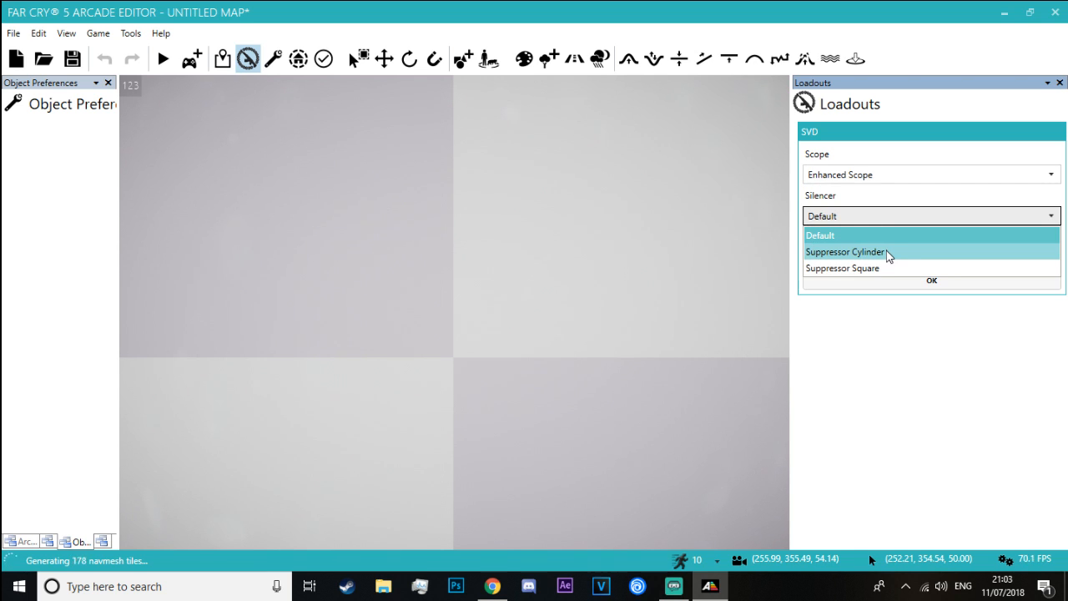
left_click(891, 253)
left_click(893, 260)
left_click(887, 292)
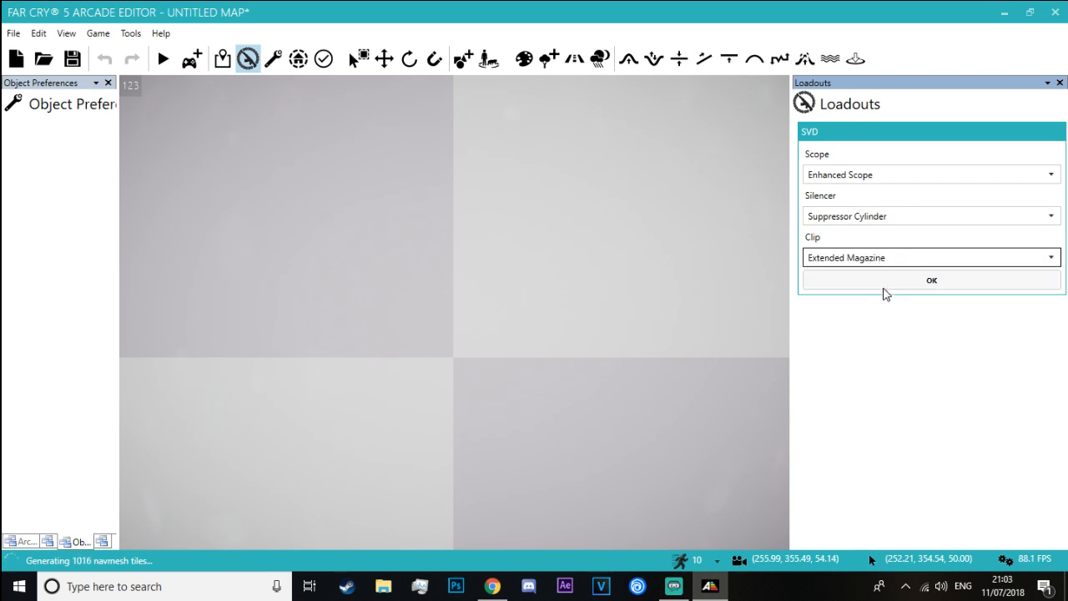
left_click(890, 284)
Assign THE OBLITERATORRRR from the Handguns category to the third weapon slot
left_click(906, 362)
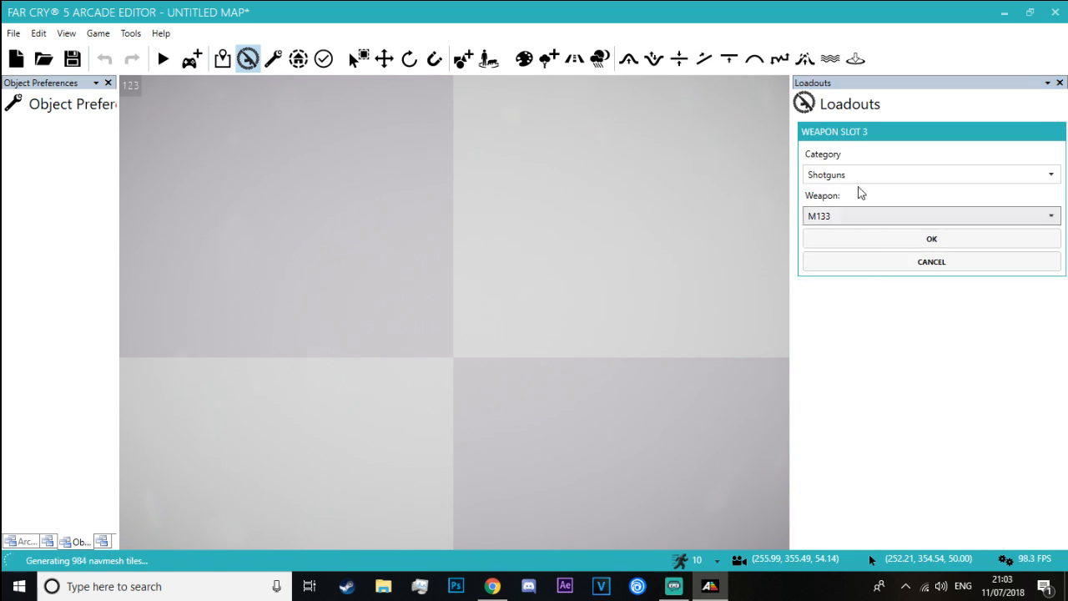
left_click(859, 175)
left_click(856, 211)
left_click(856, 214)
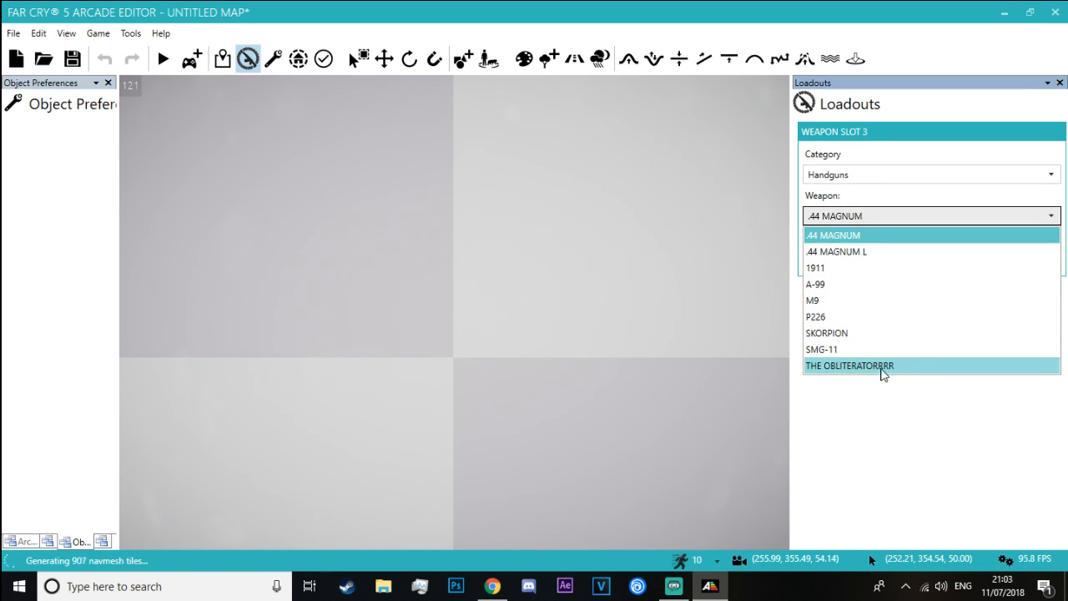
left_click(912, 369)
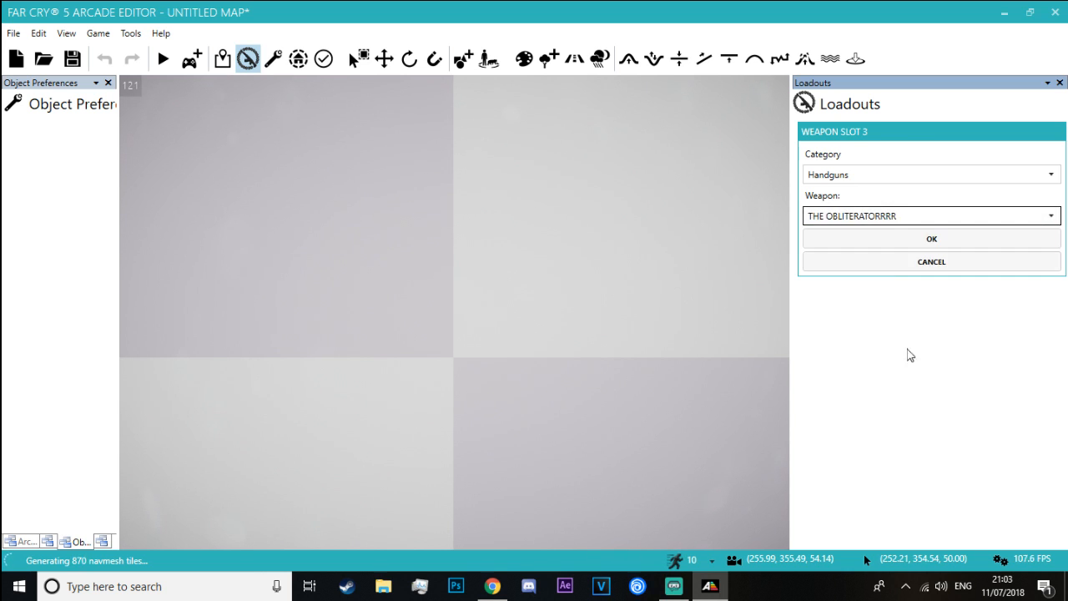
left_click(874, 240)
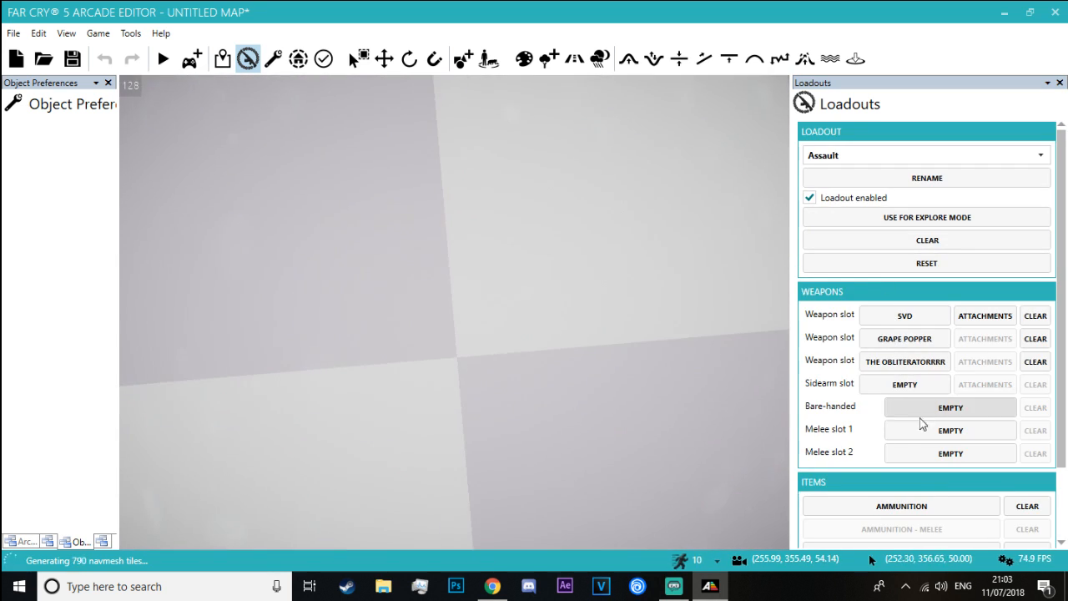
Review the launcher, shotgun and handgun choices for the sidearm slot without assigning a weapon
left_click(904, 385)
left_click(891, 174)
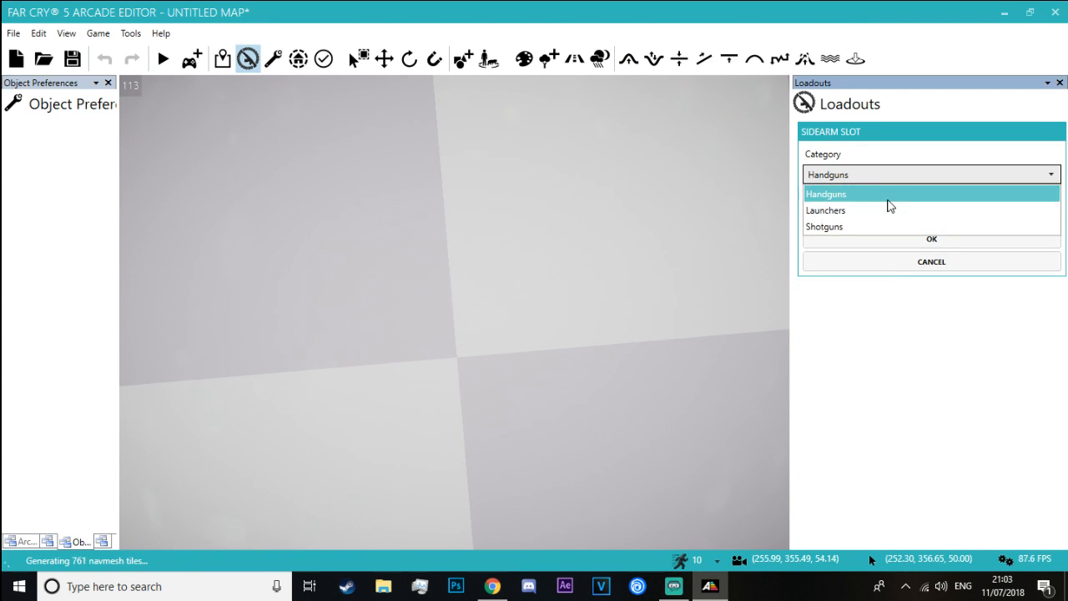
left_click(886, 213)
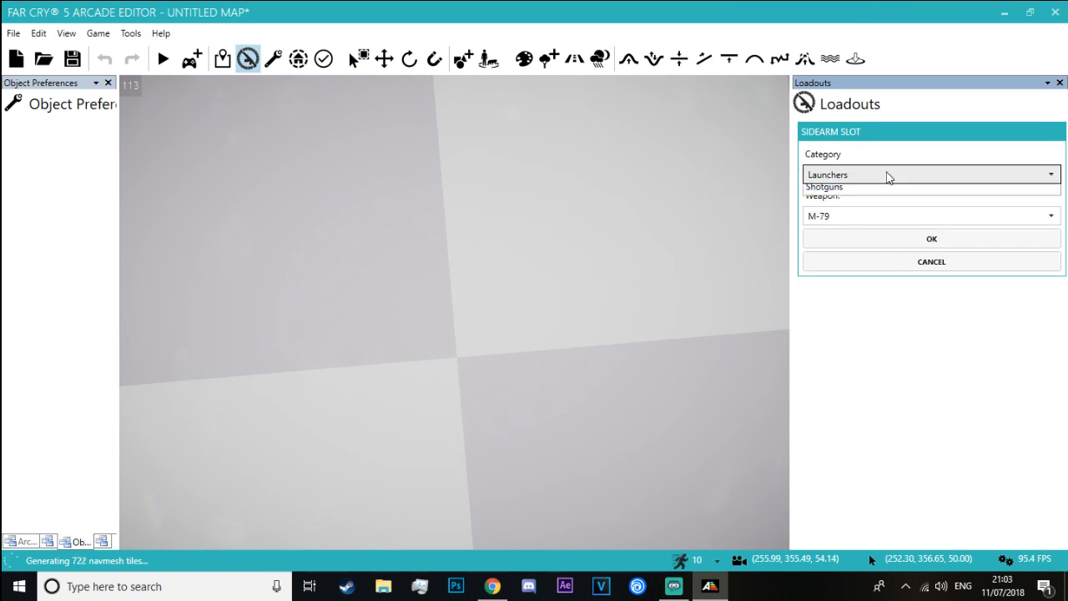
left_click(877, 232)
left_click(875, 218)
left_click(877, 220)
left_click(869, 178)
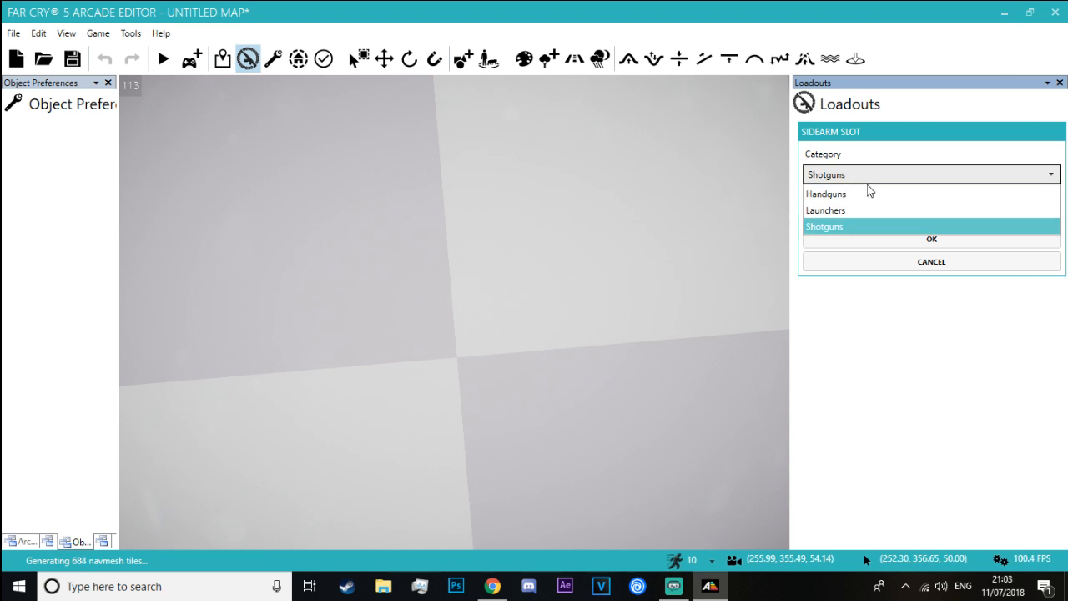
left_click(867, 193)
left_click(861, 217)
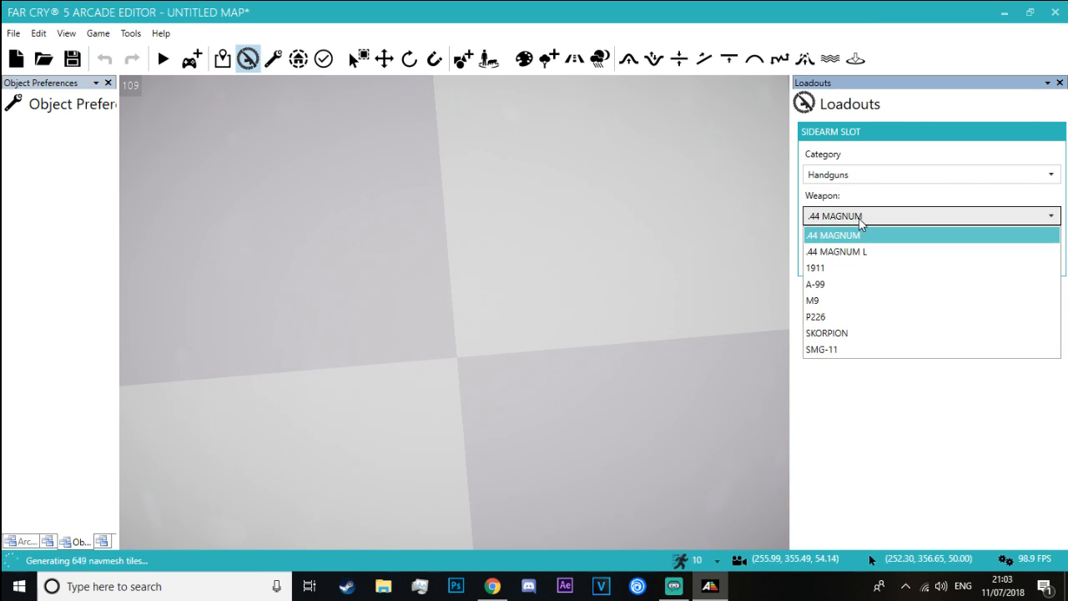
left_click(861, 221)
left_click(865, 258)
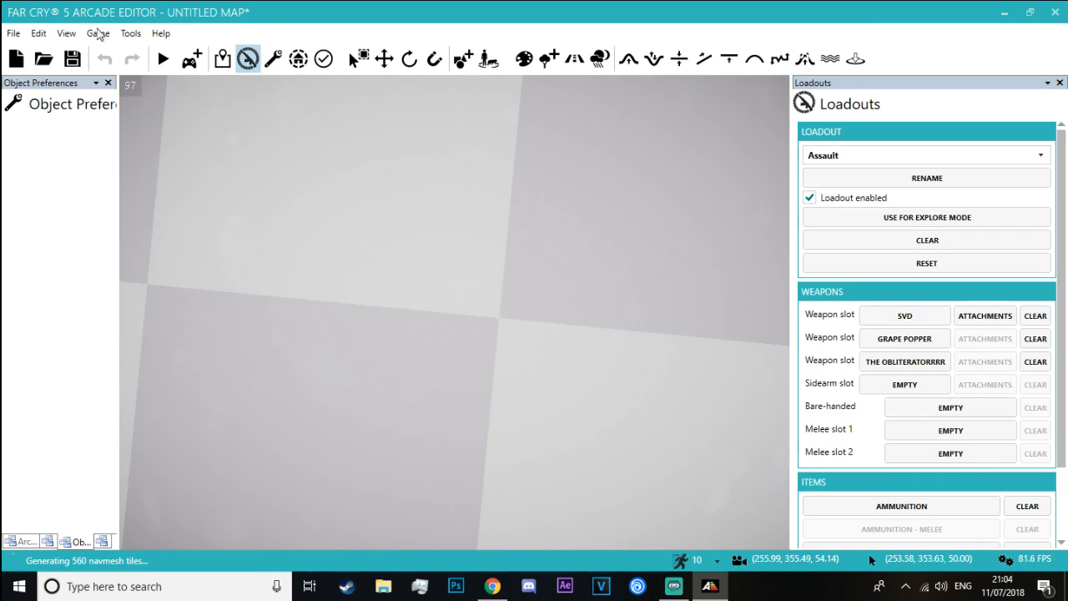
Start exploring the map in play mode and lower the master volume in the audio options
left_click(188, 63)
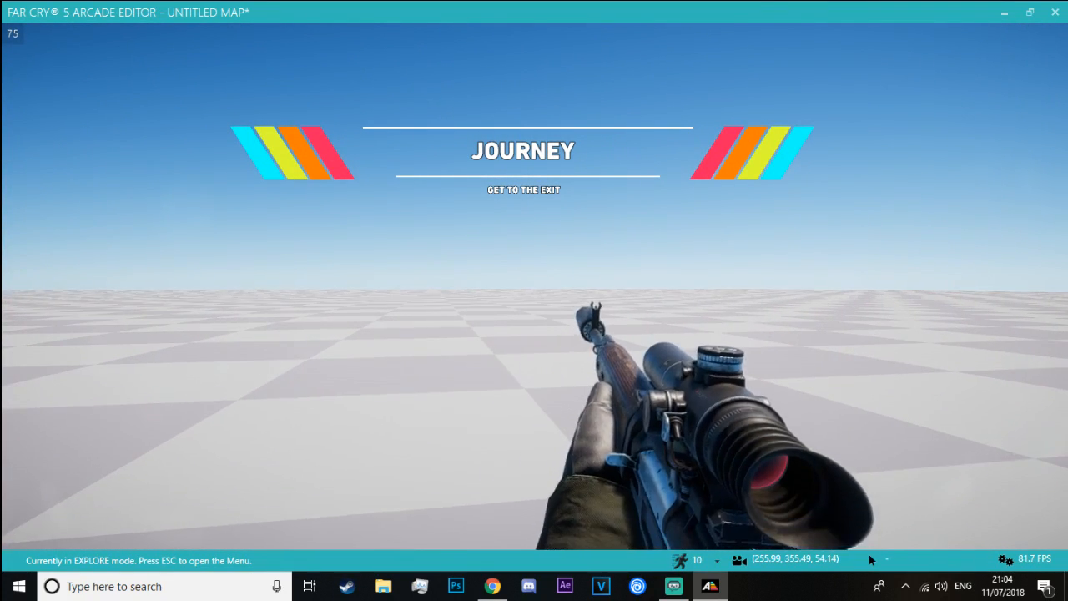
key("Escape")
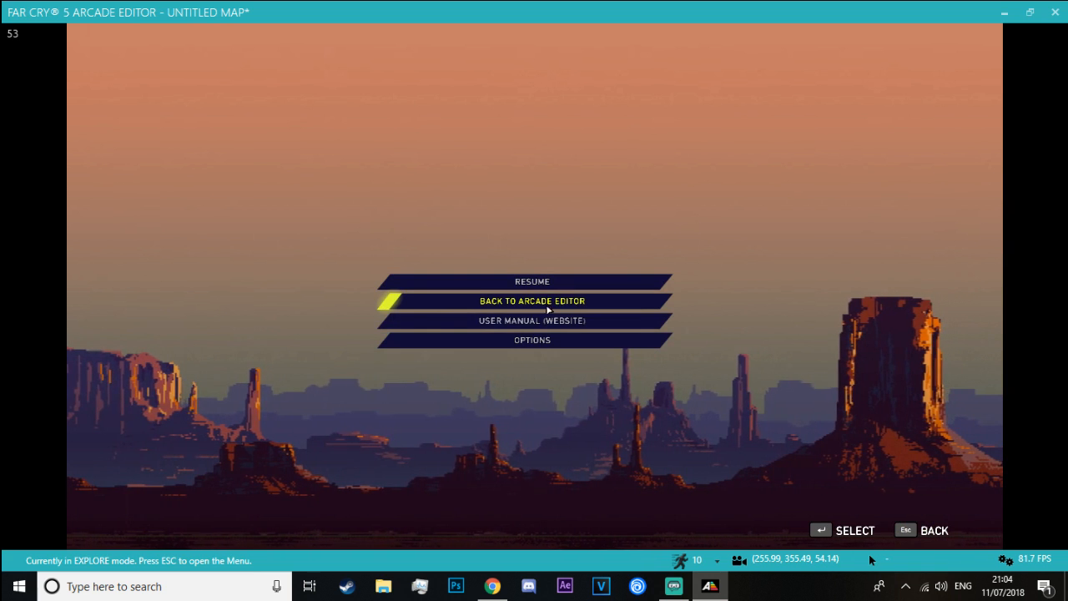
left_click(548, 310)
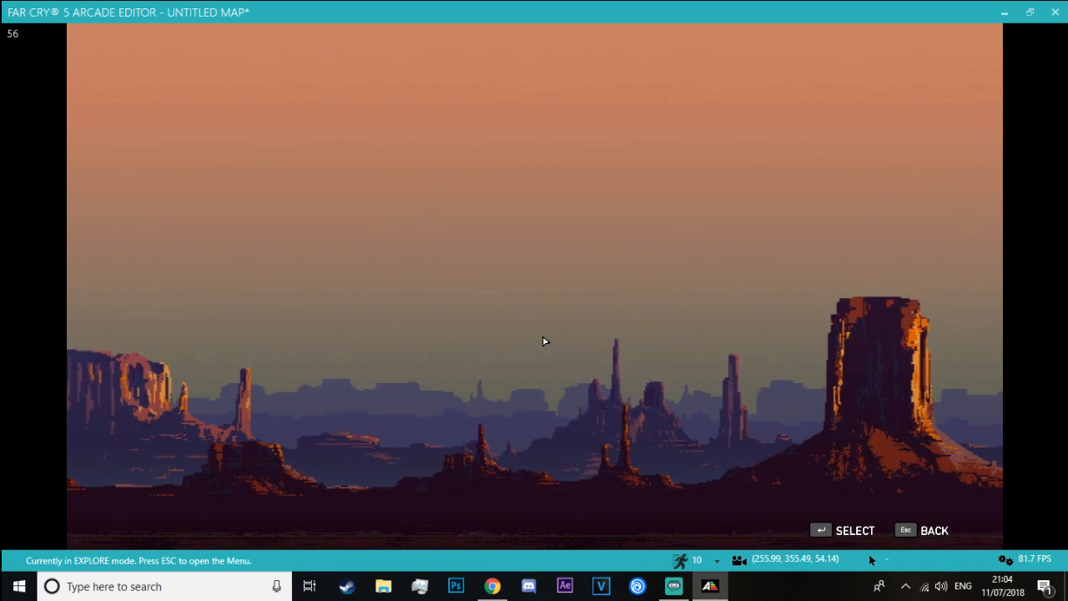
left_click(551, 299)
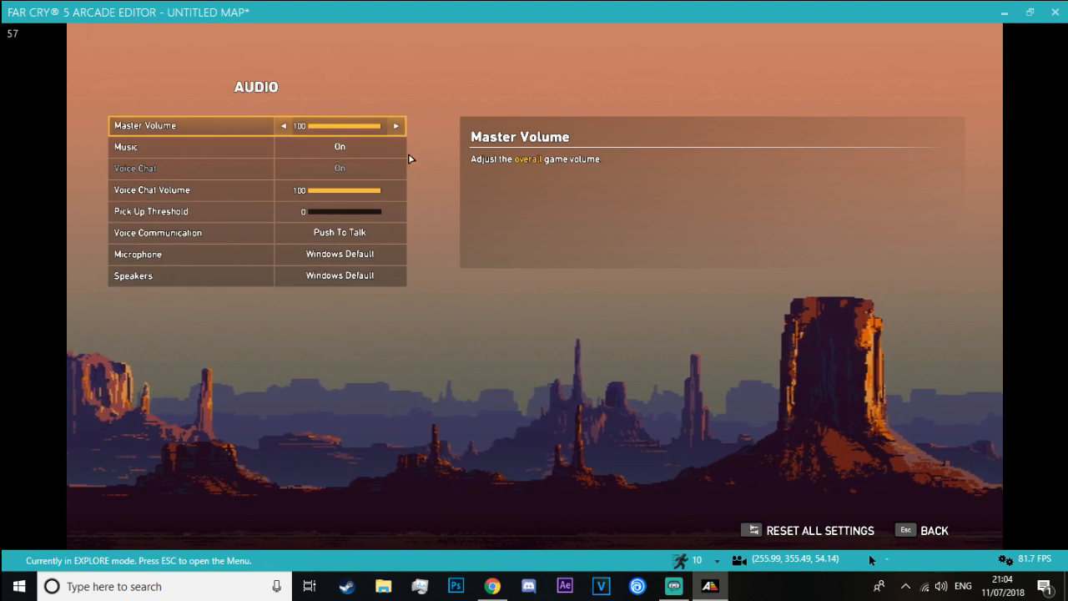
left_click(342, 126)
key("Escape")
key("Escape")
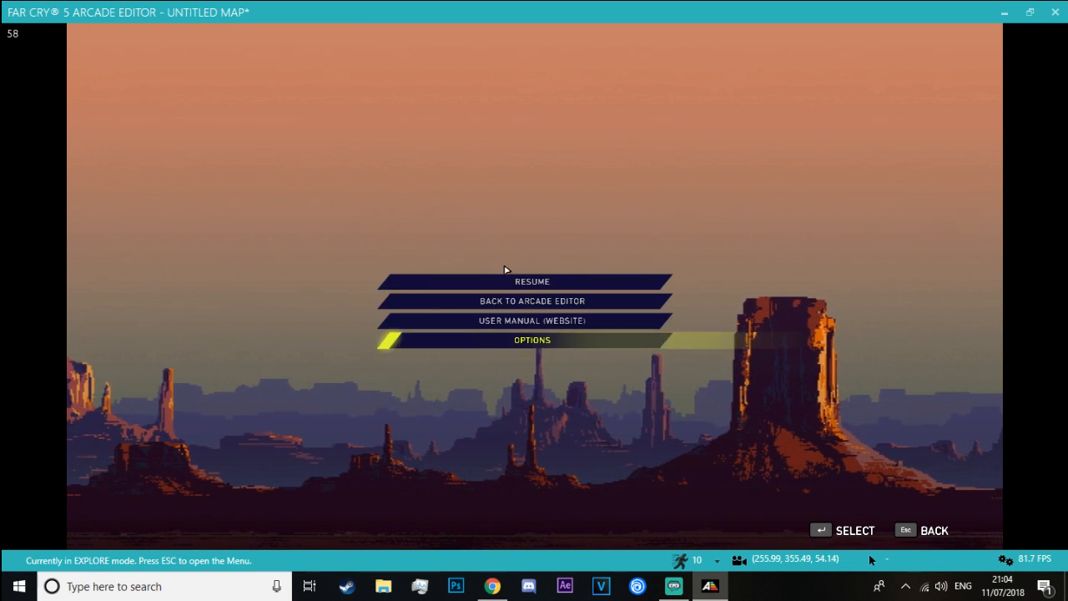
Resume the playtest, aim through the SVD's scope and reload the rifle
left_click(512, 282)
right_click(531, 289)
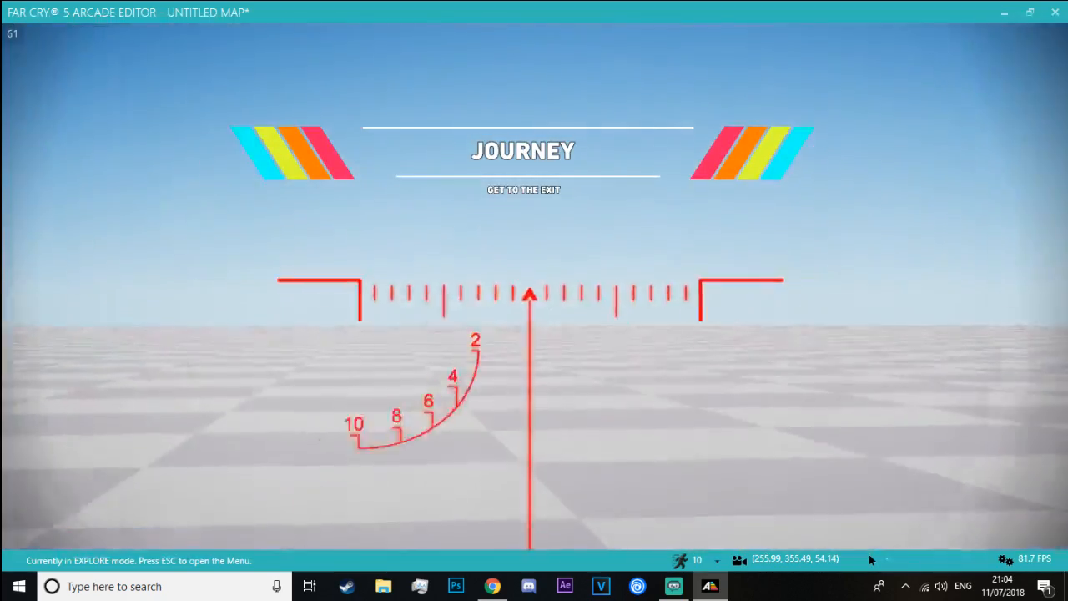
key("r")
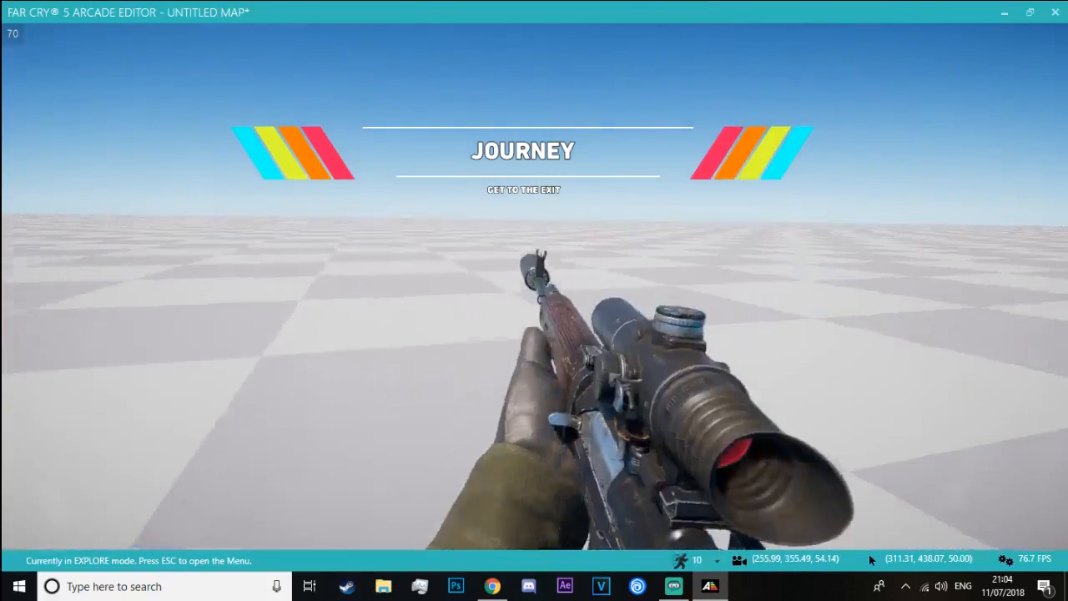
Cycle through the equipped weapons, aim through the SVD's scope, and test-fire and reload the rifle
key("f")
key("2")
key("3")
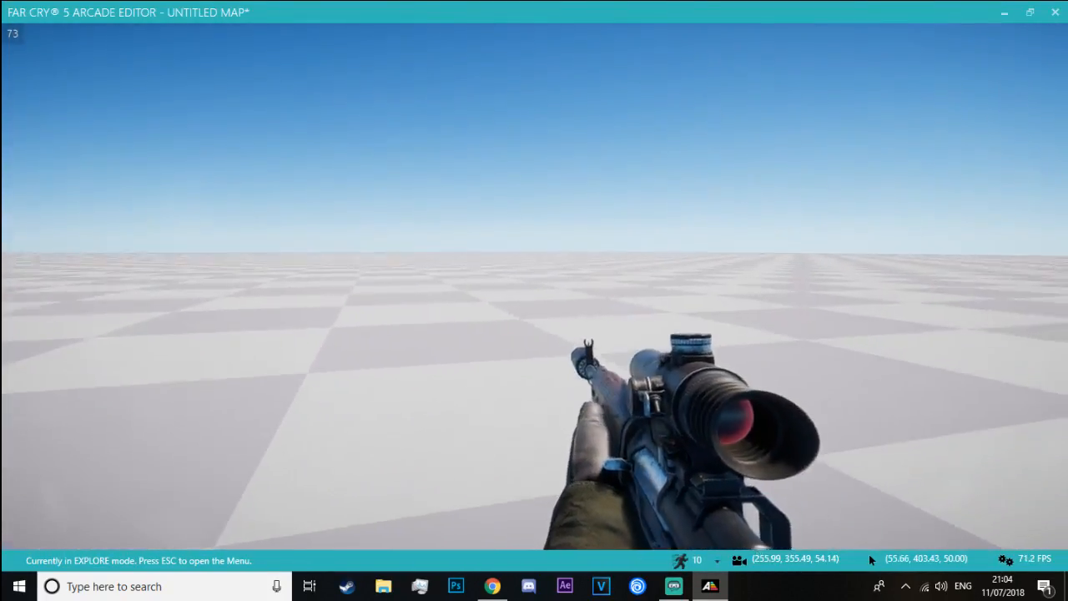
right_click(871, 559)
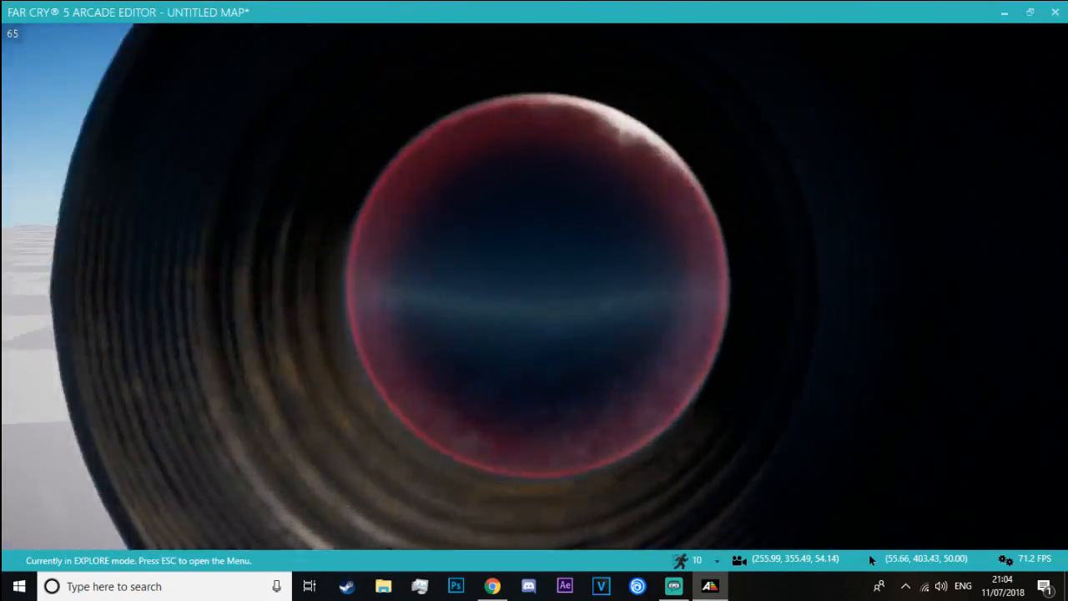
left_click(870, 559)
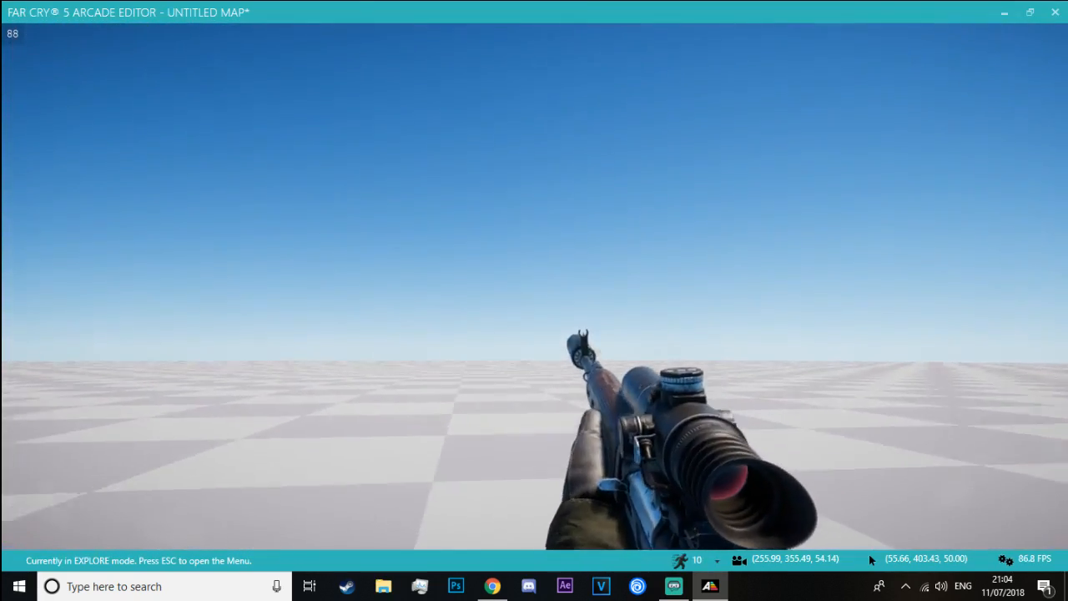
key("r")
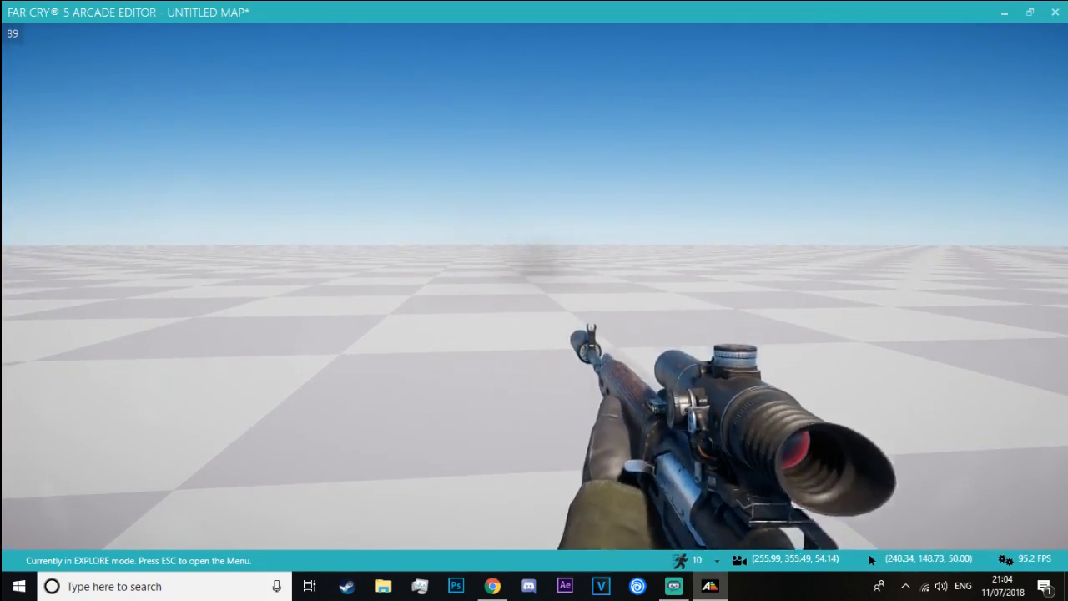
Fire several scoped SVD shots across the empty terrain and reload the rifle again
right_click(534, 286)
key("r")
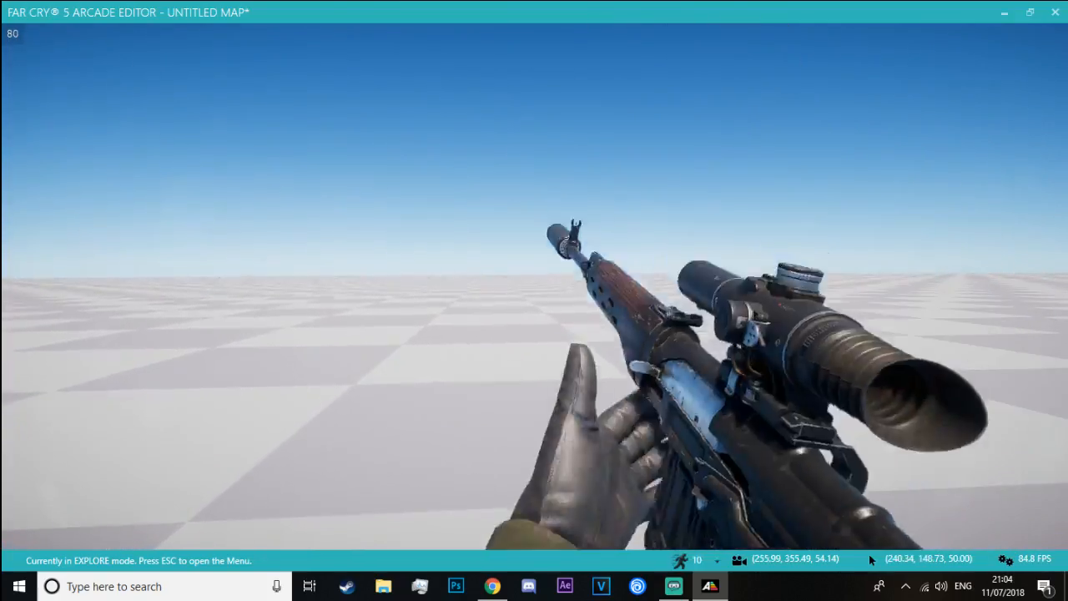
right_click(534, 286)
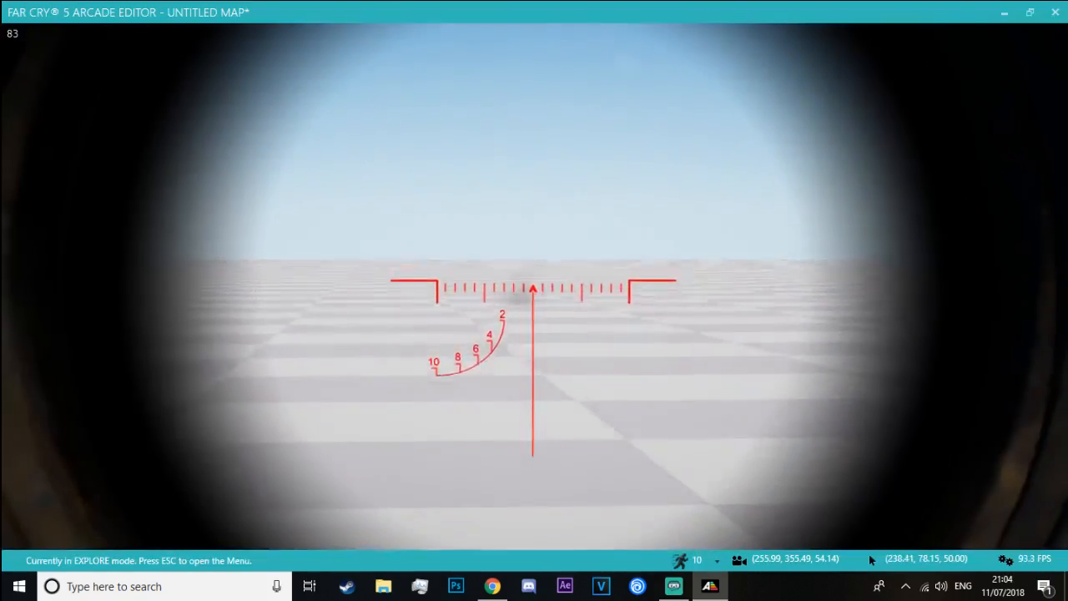
left_click(534, 286)
left_click(534, 286)
left_click(534, 287)
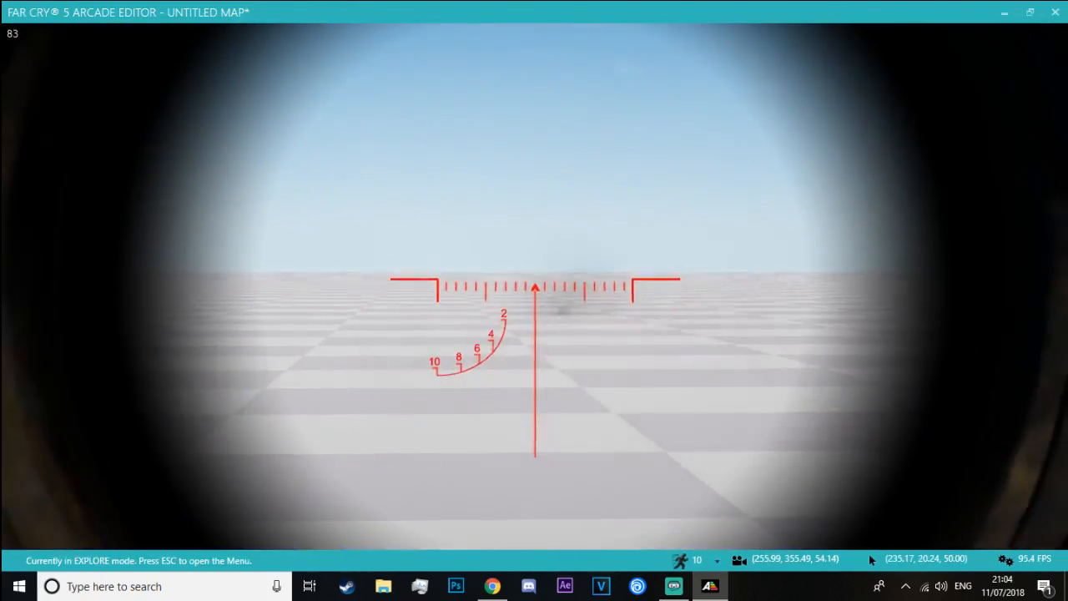
key("r")
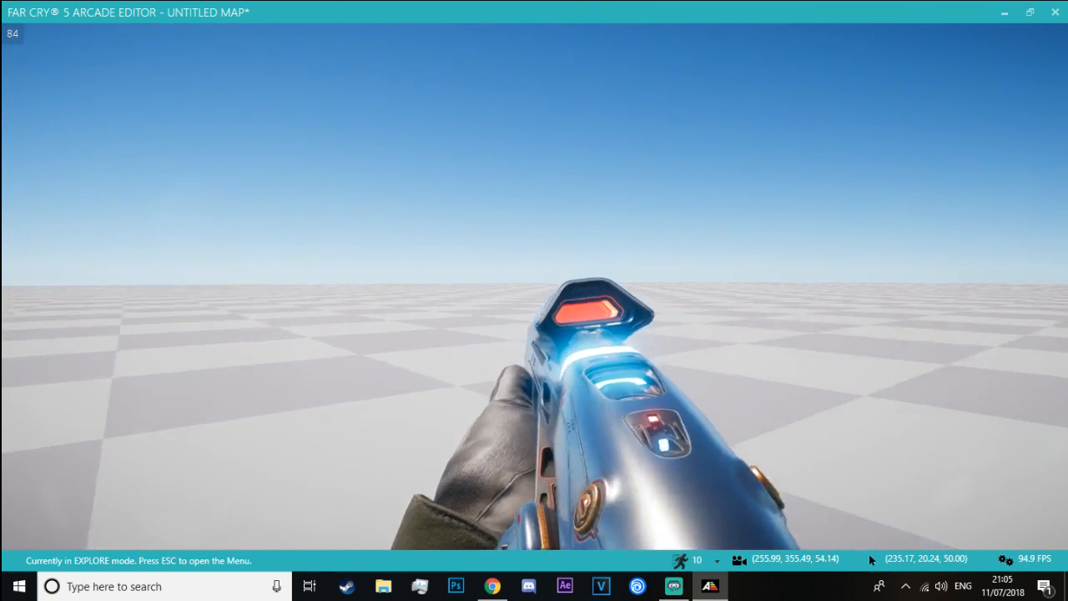
Check the weapon wheel with the GRAPE POPPER equipped and test-fire it both aimed and from the hip
key("Tab")
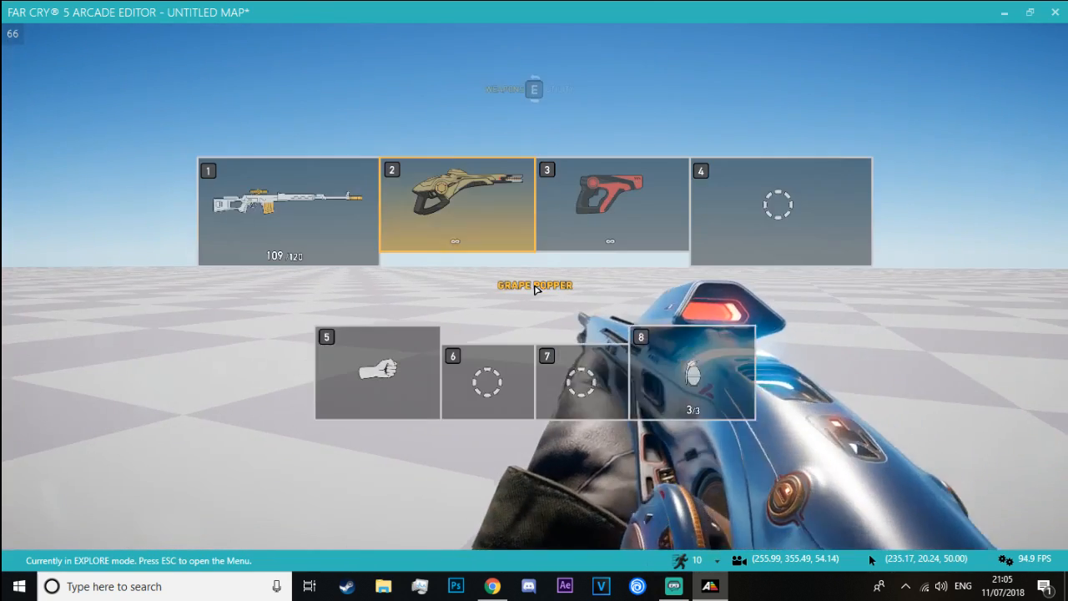
key("Tab")
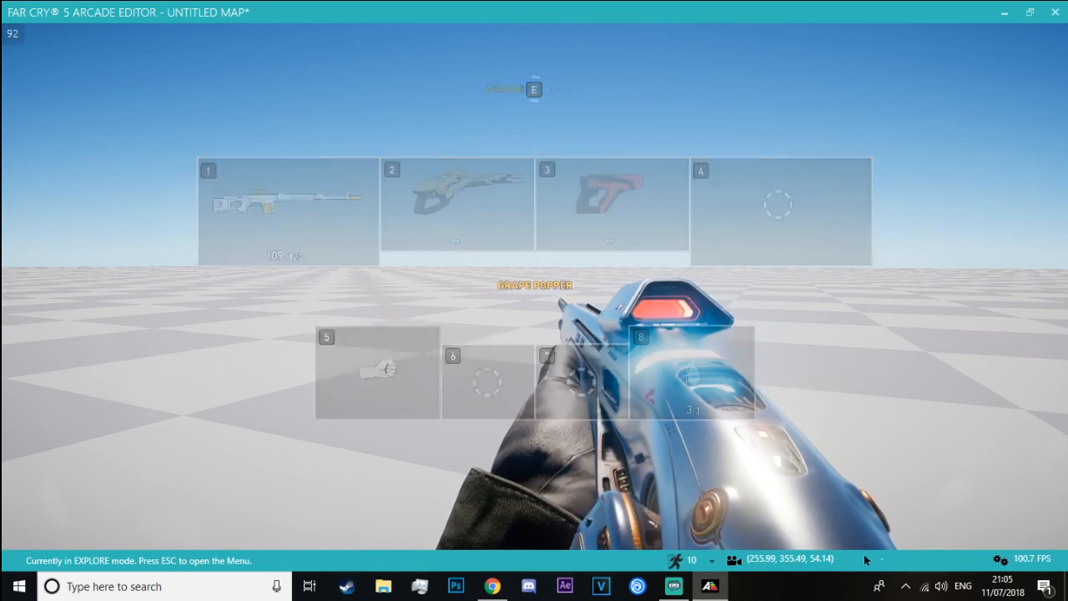
right_click(870, 560)
left_click(869, 560)
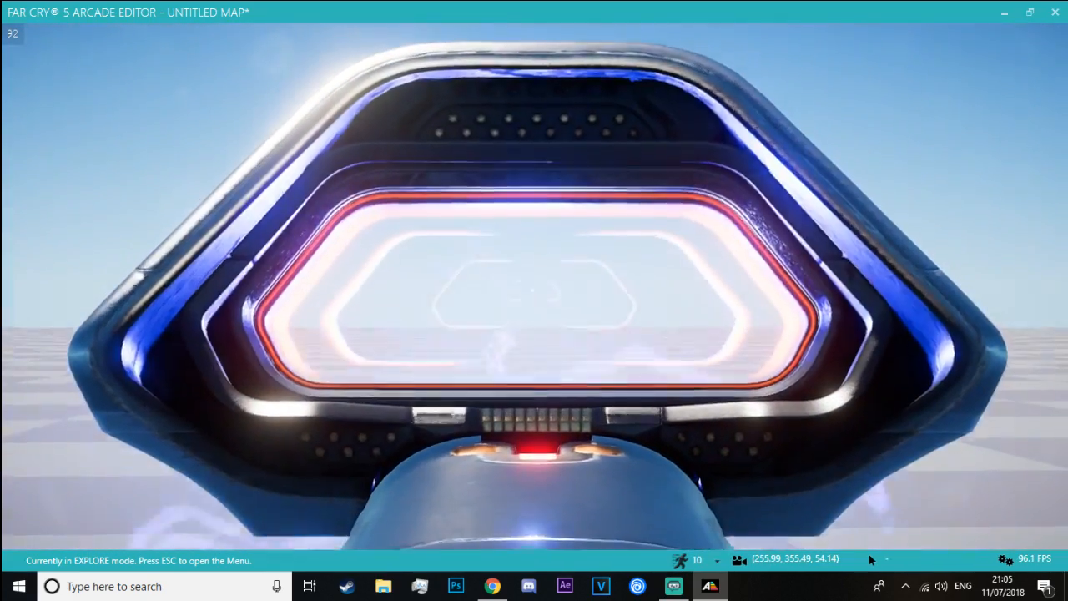
left_click(870, 560)
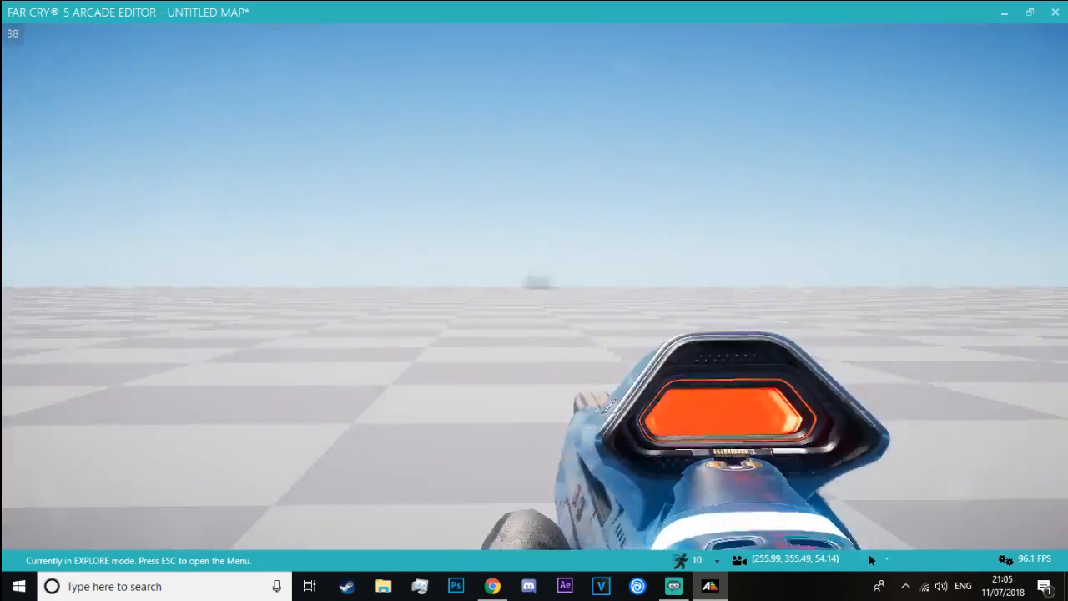
left_click(869, 560)
left_click(870, 560)
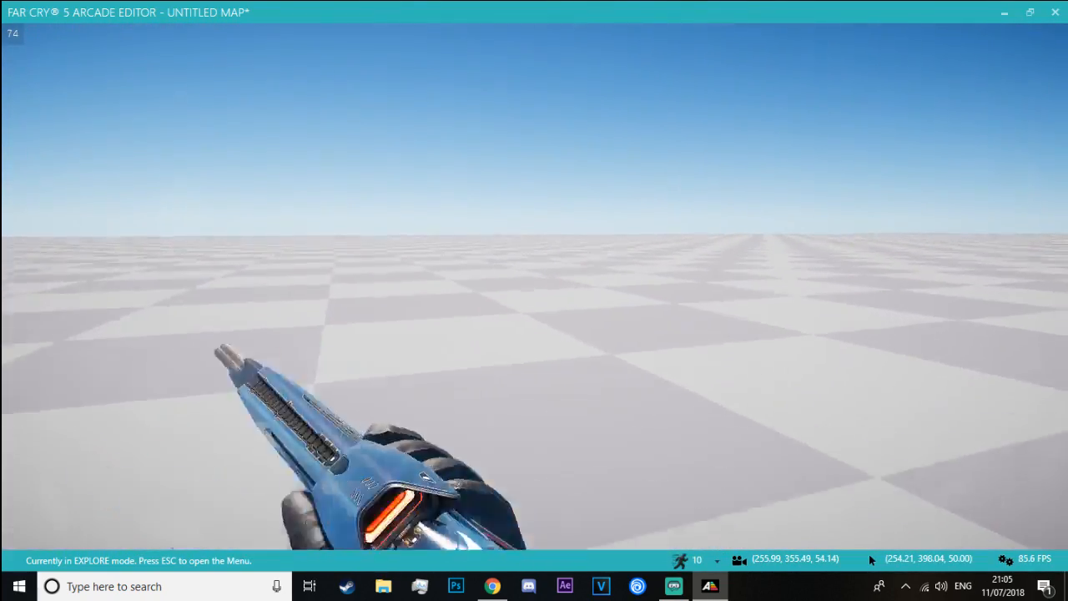
left_click(869, 560)
right_click(870, 560)
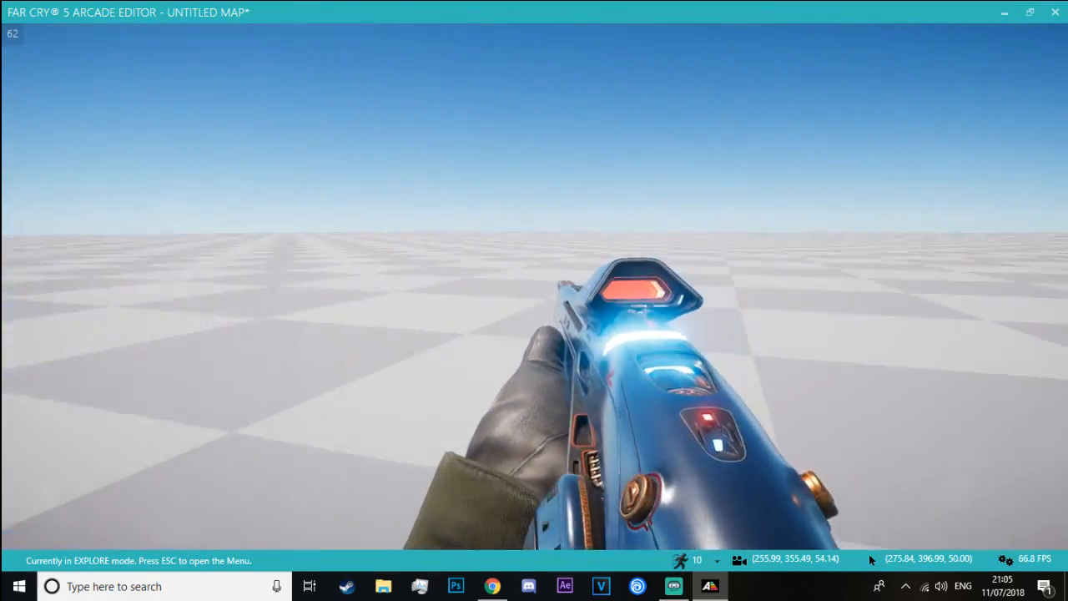
left_click(534, 286)
right_click_drag(534, 287, 534, 286)
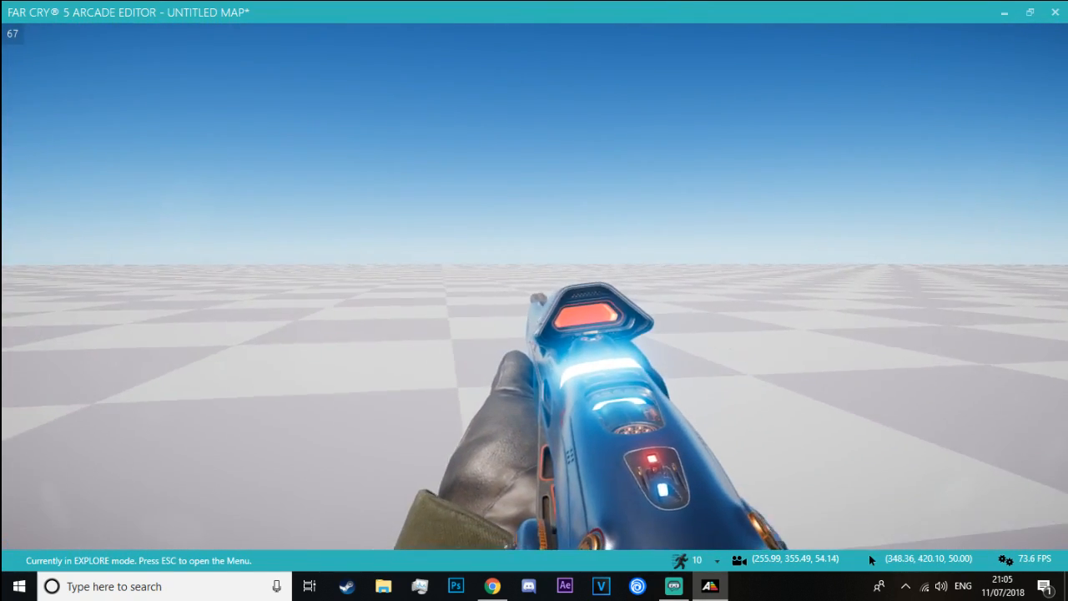
Switch to THE OBLITERATORRRR, fire it repeatedly at the ground, and return to the Arcade Editor
key("2")
right_click_drag(534, 286, 534, 286)
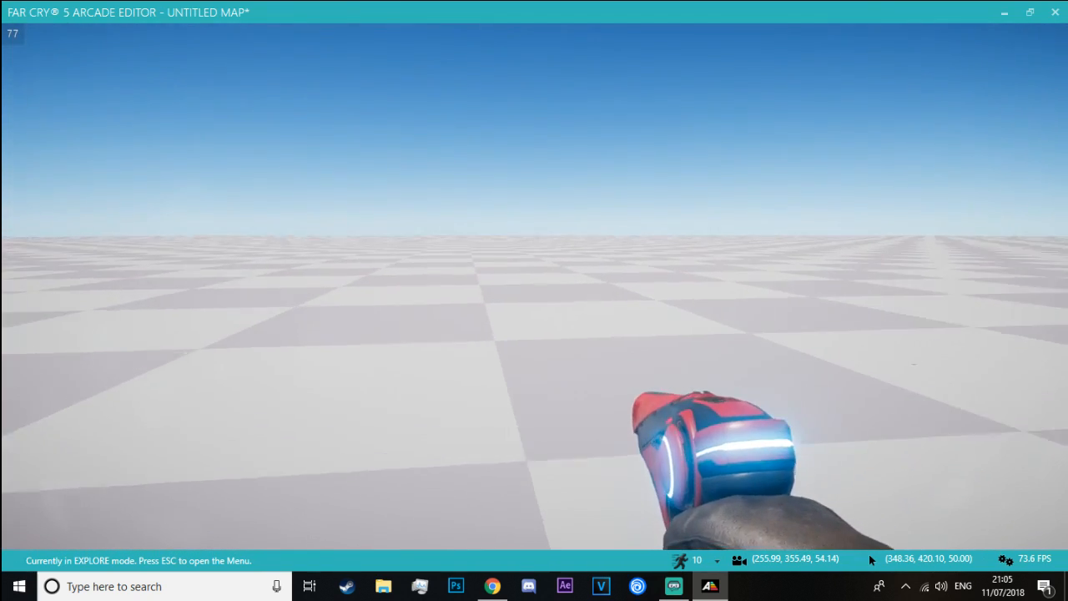
left_click(534, 287)
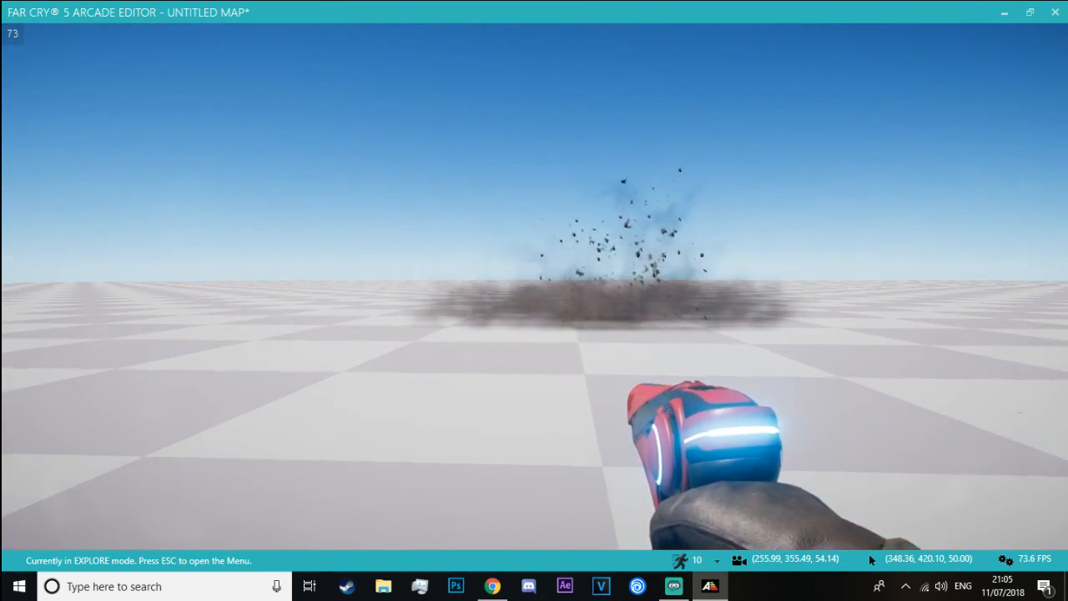
left_click(534, 286)
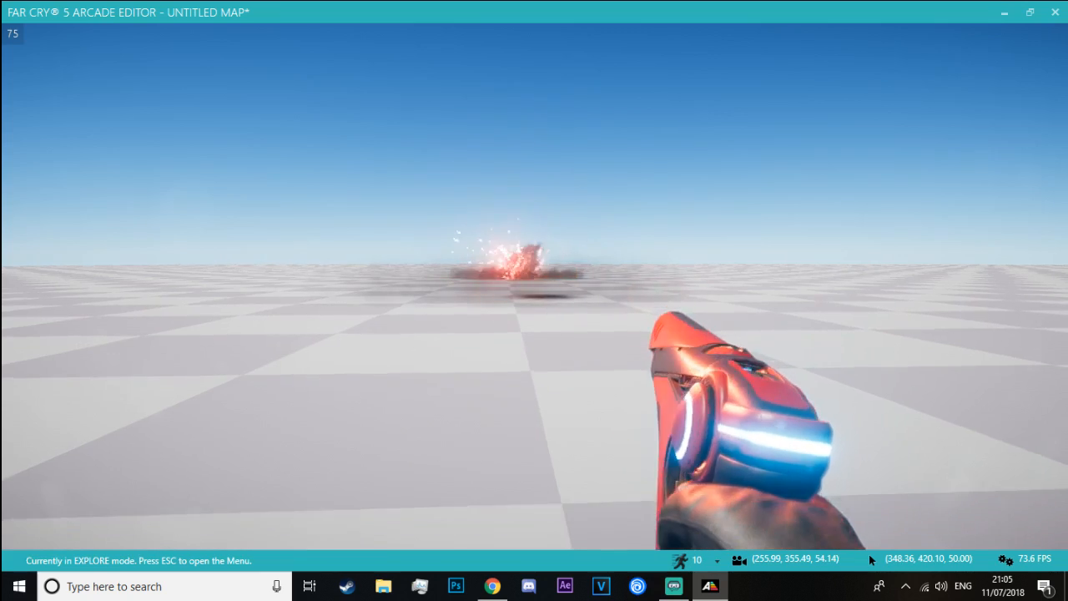
left_click(534, 287)
right_click_drag(534, 286, 534, 286)
left_click(534, 286)
left_click(534, 286)
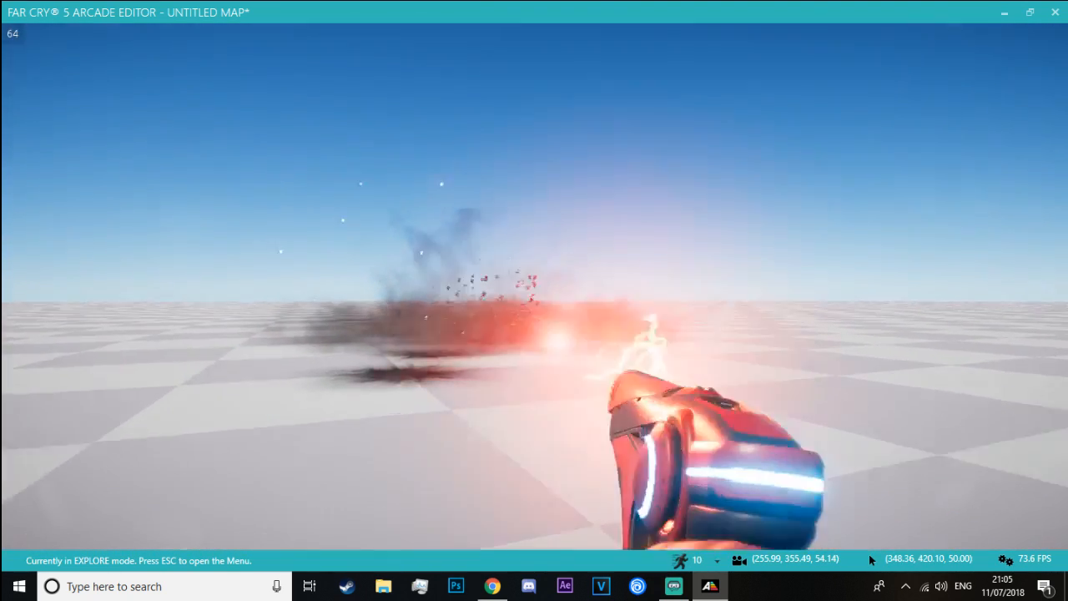
key("Escape")
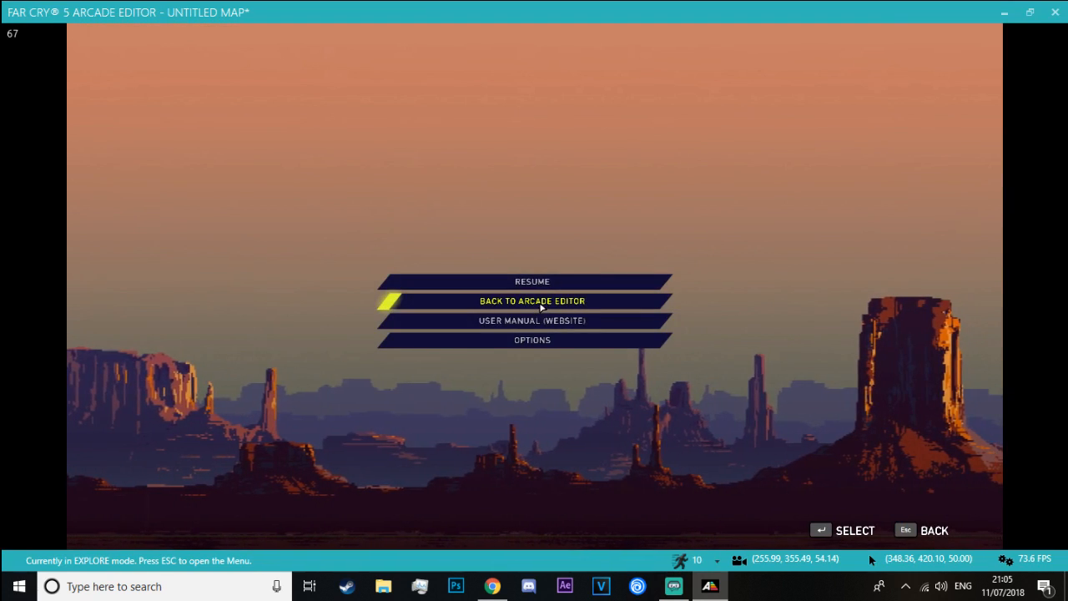
left_click(534, 300)
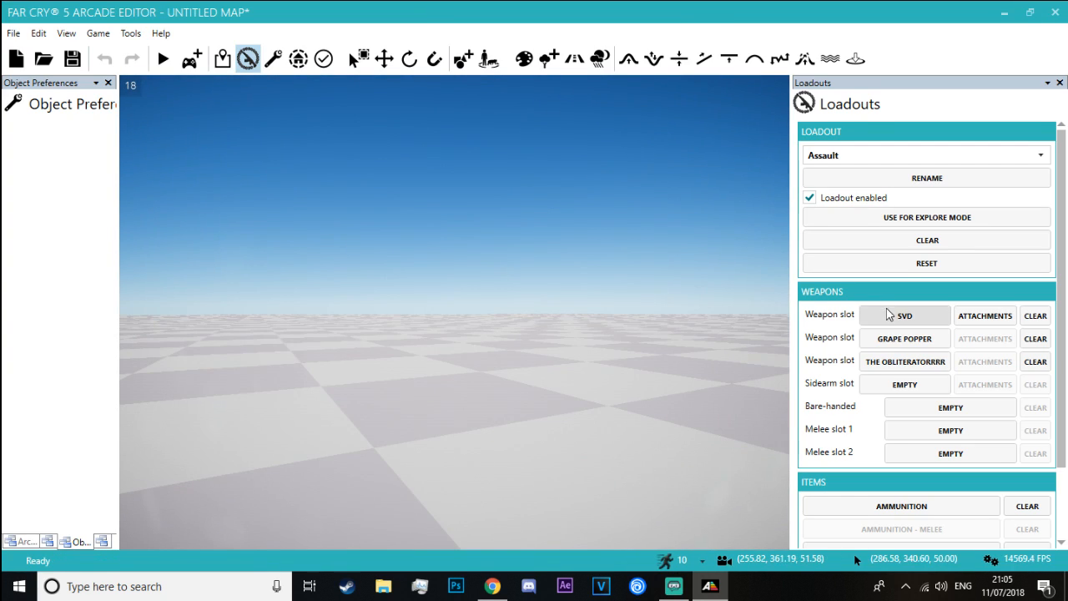
Replace the SVD in the first weapon slot with the M60-V from the LMG category
left_click(895, 316)
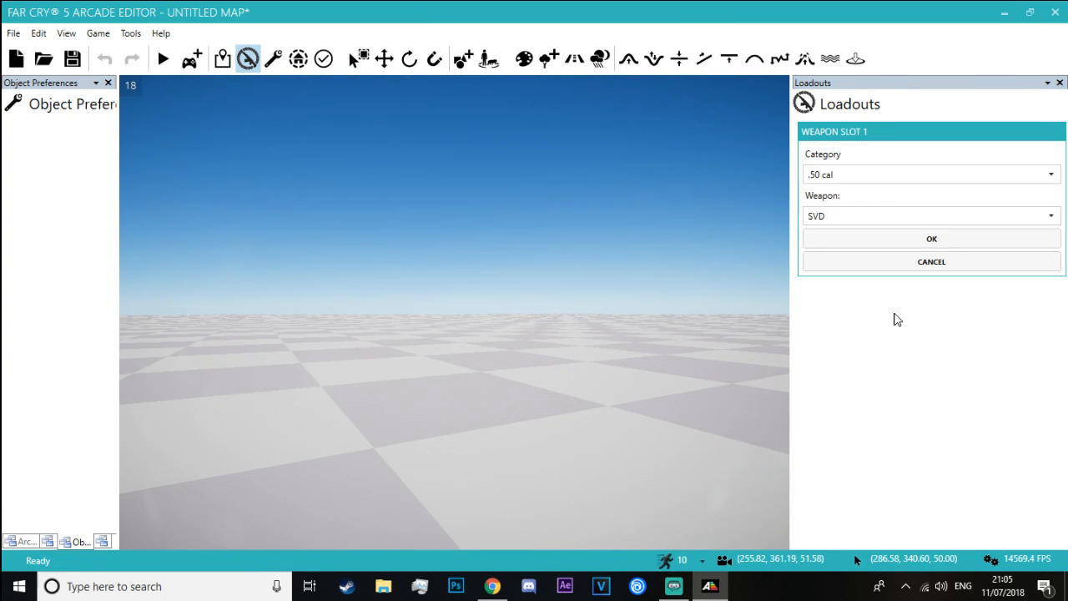
left_click(862, 176)
left_click(863, 176)
left_click(853, 222)
left_click(851, 221)
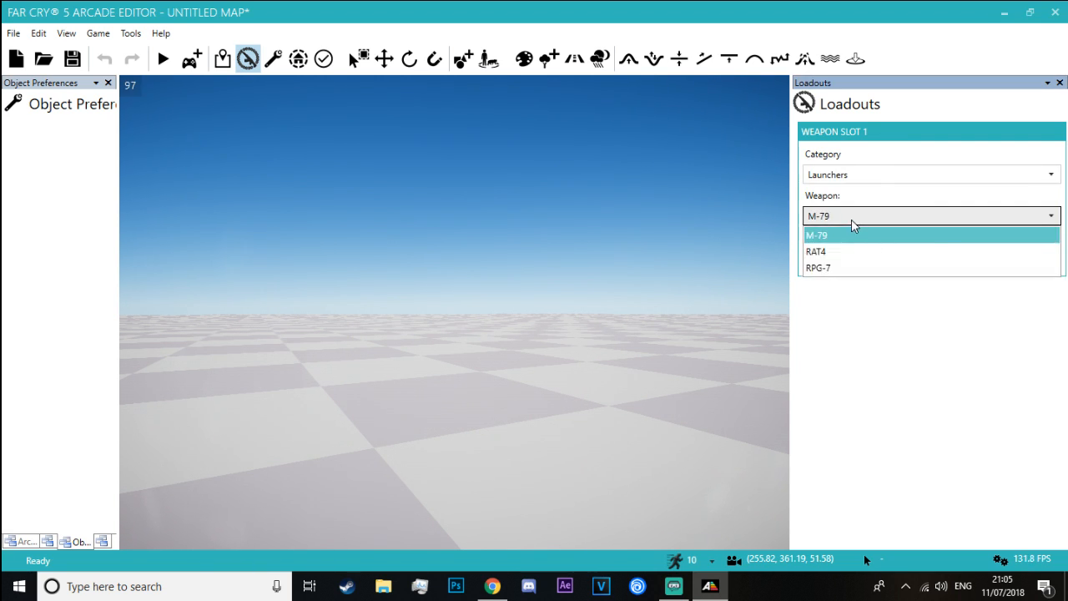
left_click(854, 176)
left_click(835, 241)
left_click(838, 216)
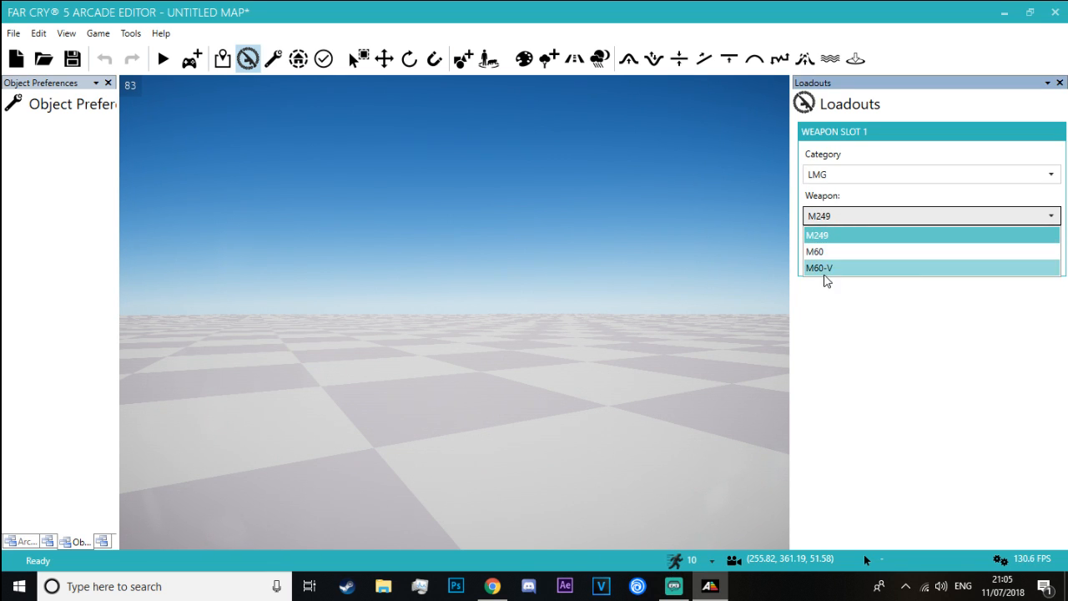
left_click(823, 269)
left_click(843, 240)
Assign the NERVE REAPER from the Rifles category to the second weapon slot
left_click(909, 337)
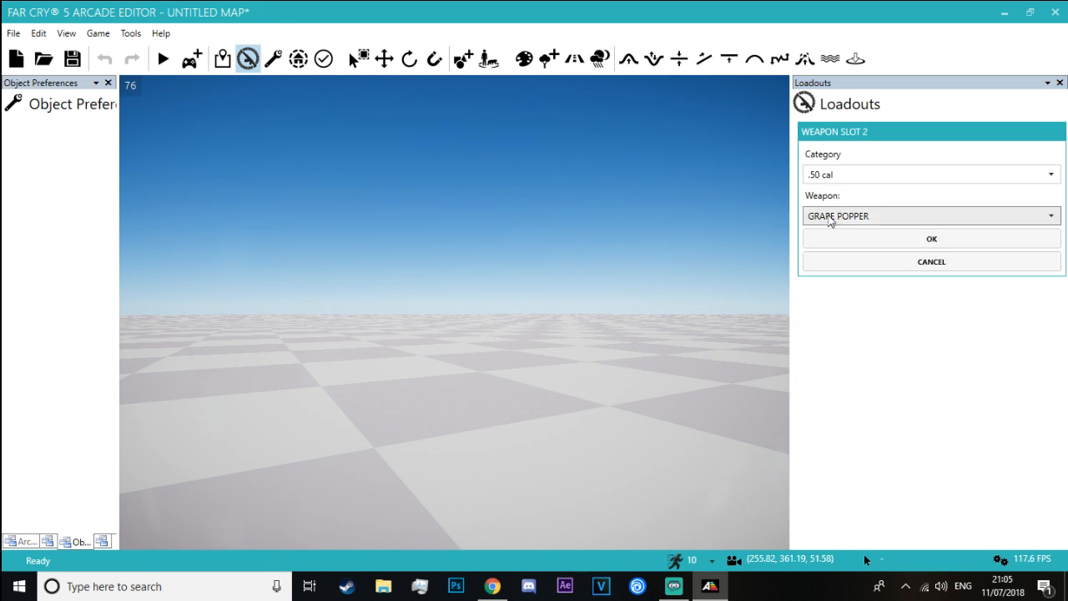
left_click(831, 176)
left_click(834, 257)
left_click(857, 217)
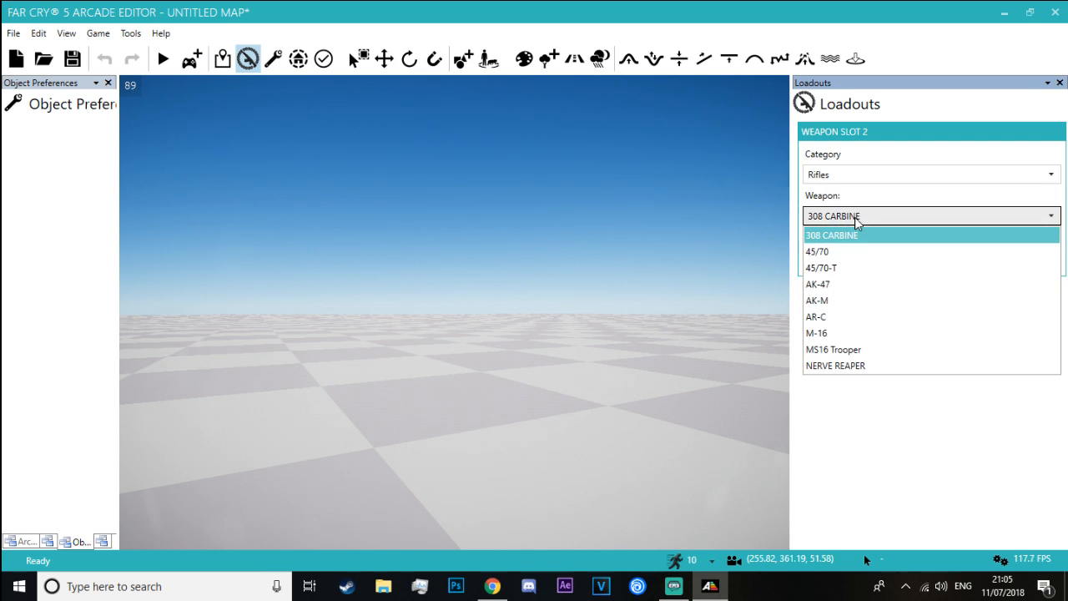
left_click(895, 371)
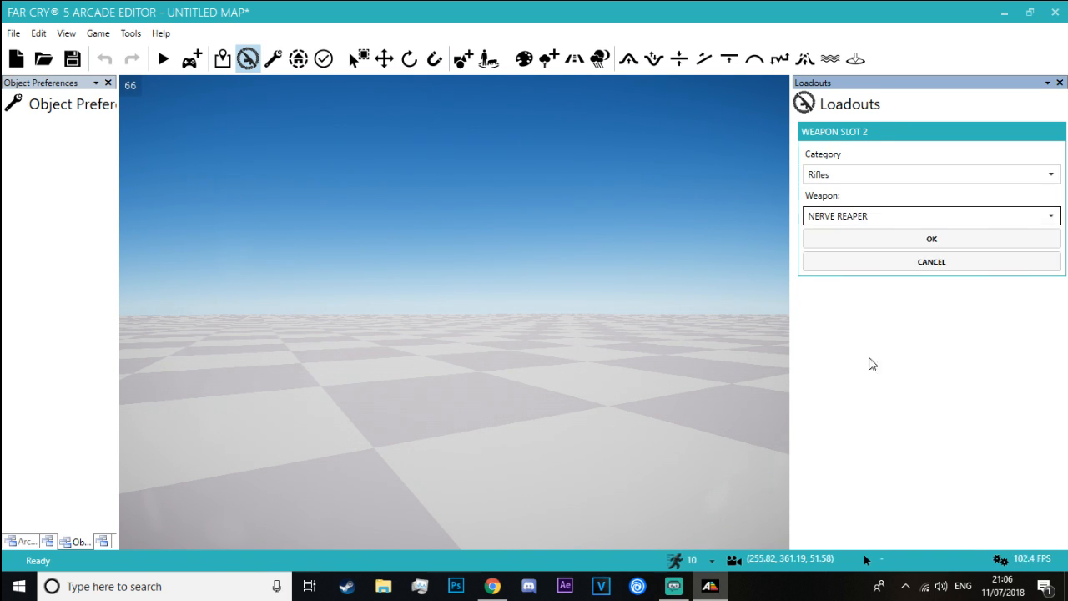
left_click(855, 245)
Assign the M-16 from the Rifles category to the third weapon slot
left_click(894, 361)
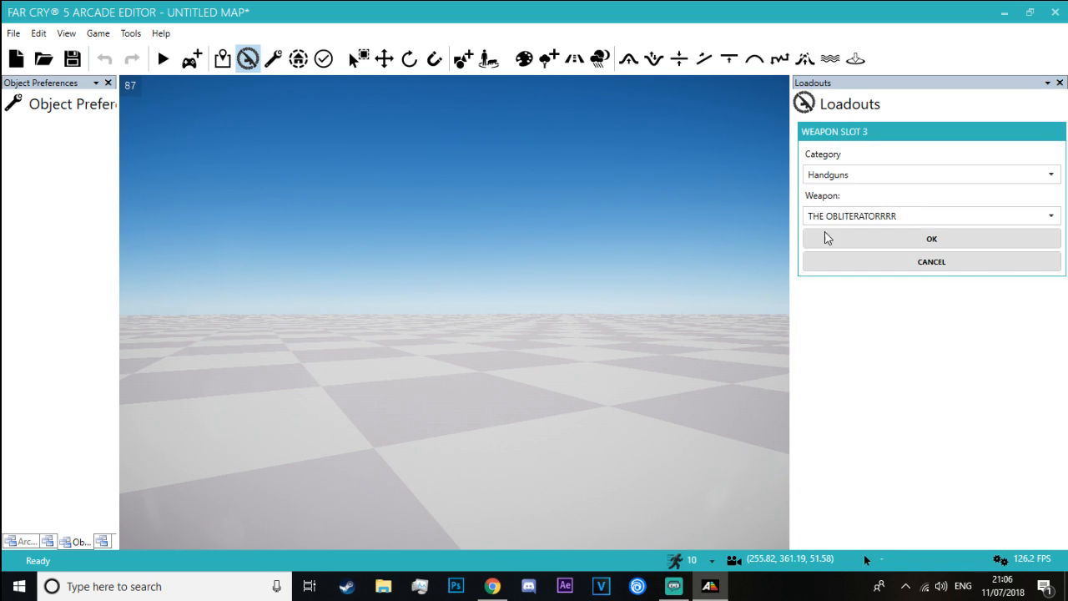
left_click(845, 176)
left_click(834, 259)
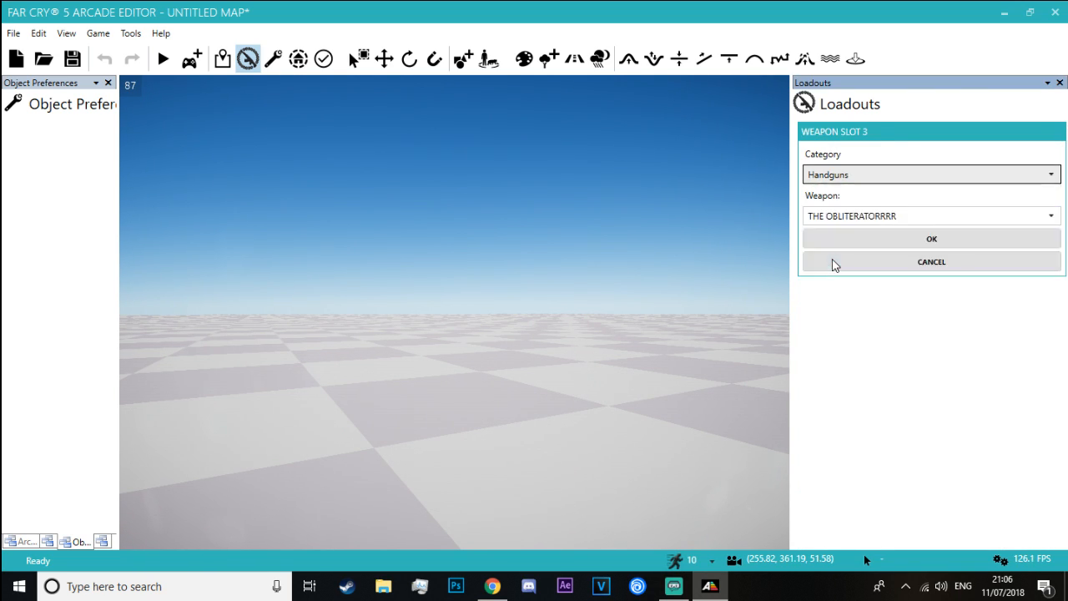
left_click(868, 220)
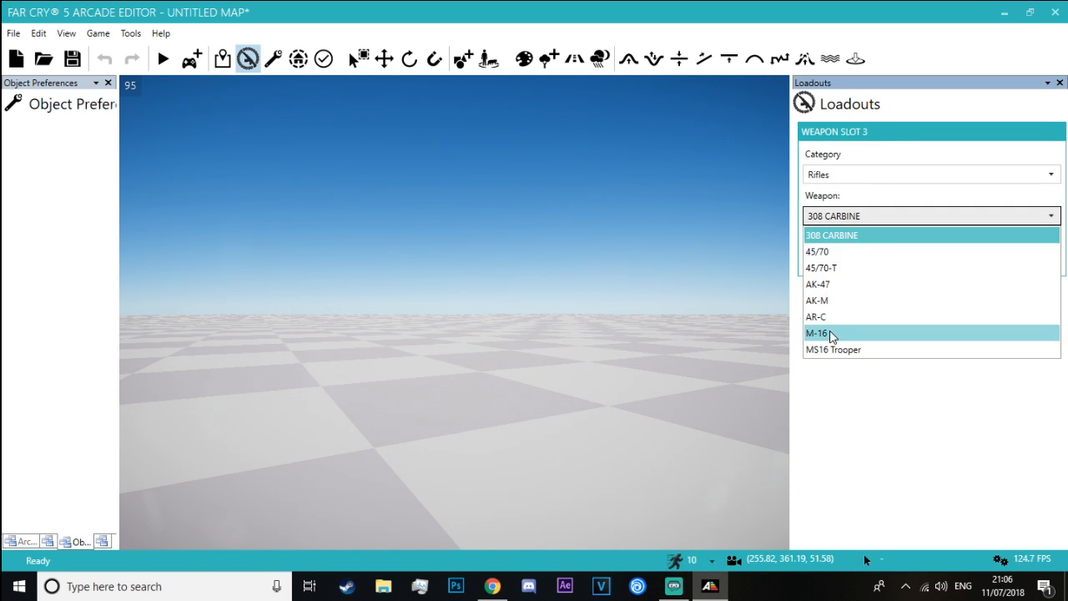
left_click(847, 333)
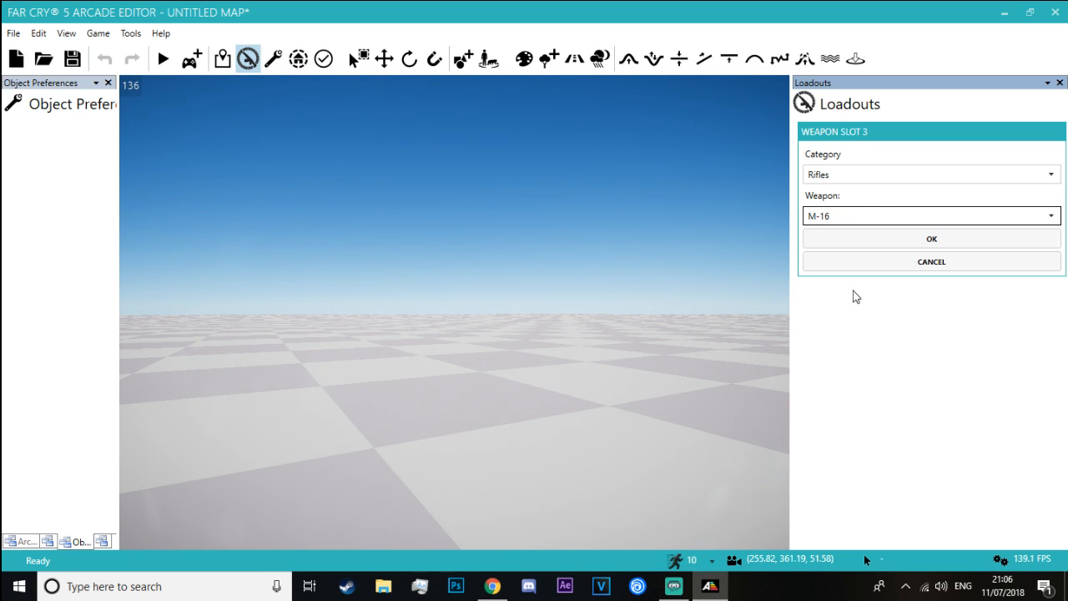
left_click(859, 243)
Fit the M-16 with the Optical Sight and Suppressor Square attachments, leaving the sidearm slot unassigned
left_click(985, 362)
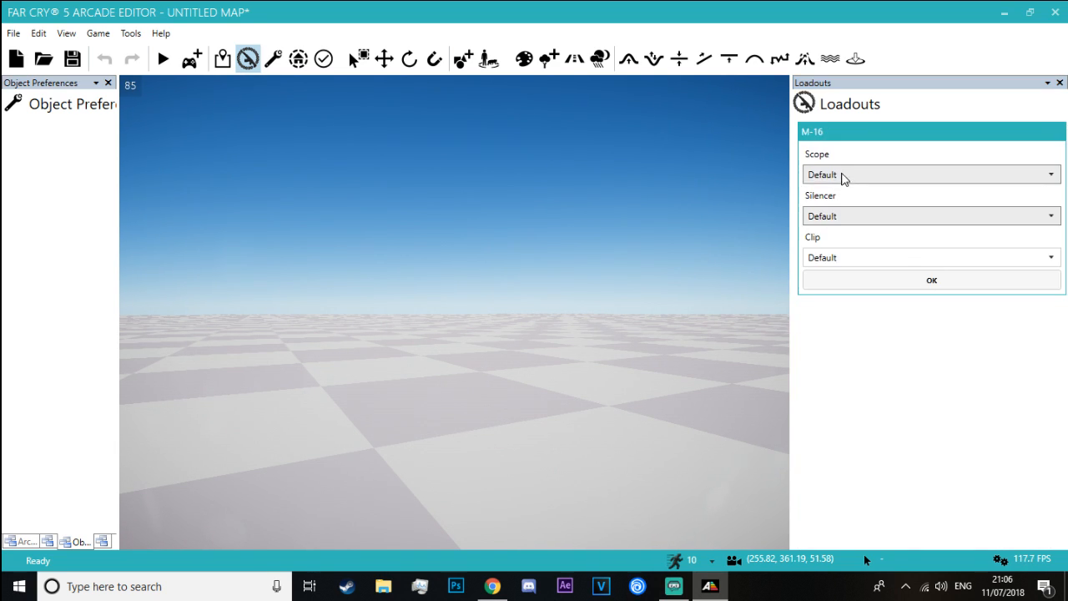
left_click(842, 174)
left_click(843, 227)
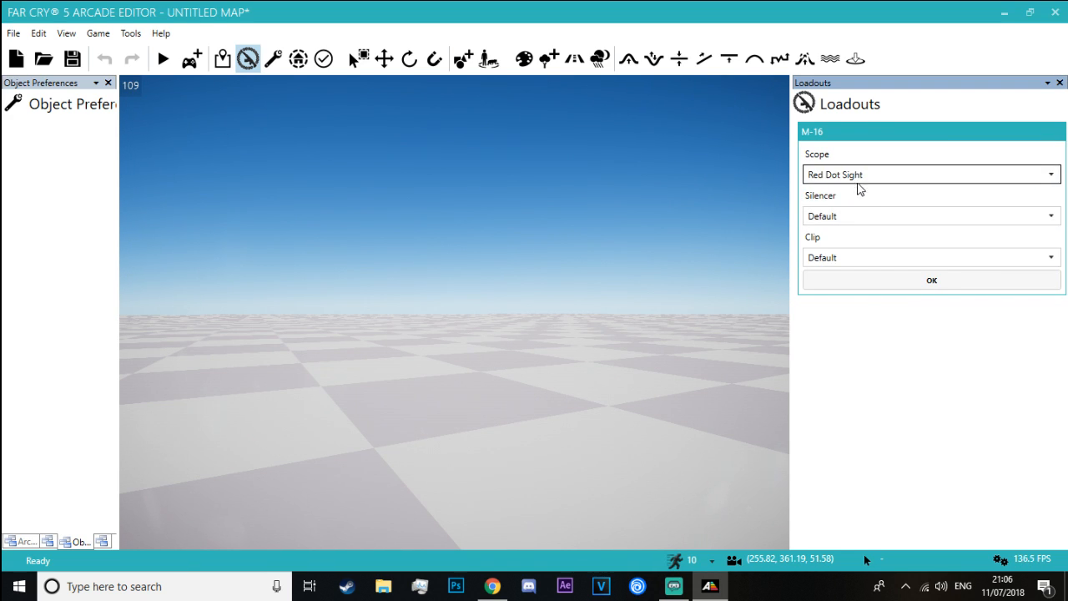
left_click(857, 177)
left_click(860, 244)
left_click(857, 267)
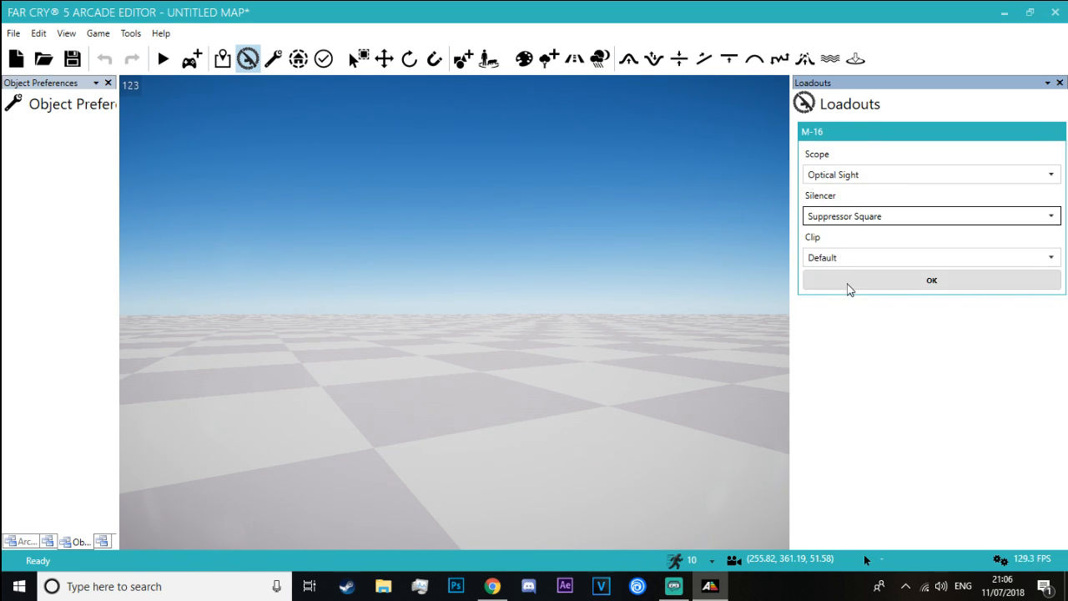
left_click(849, 282)
left_click(906, 384)
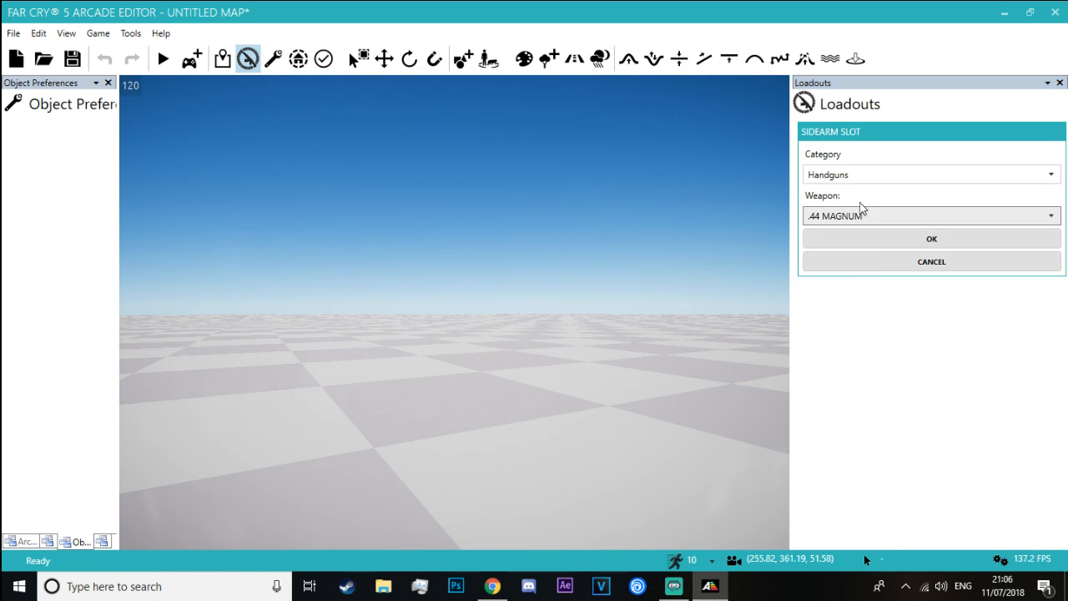
left_click(854, 264)
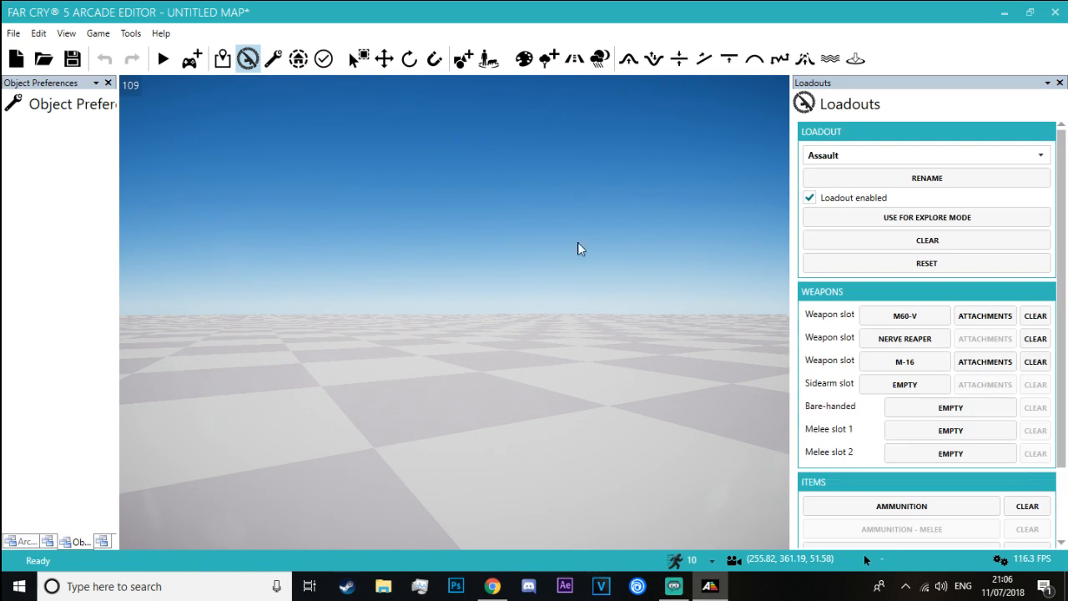
Playtest the map in explore mode and try out the M60-V by firing, reloading and aiming it
right_click_drag(578, 242, 578, 284)
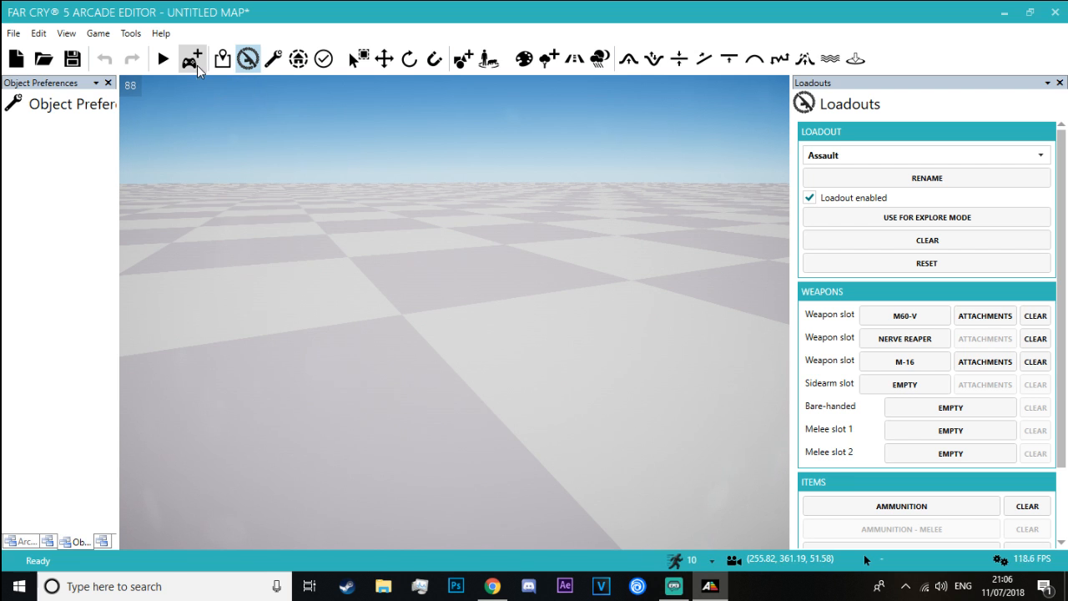
left_click(194, 60)
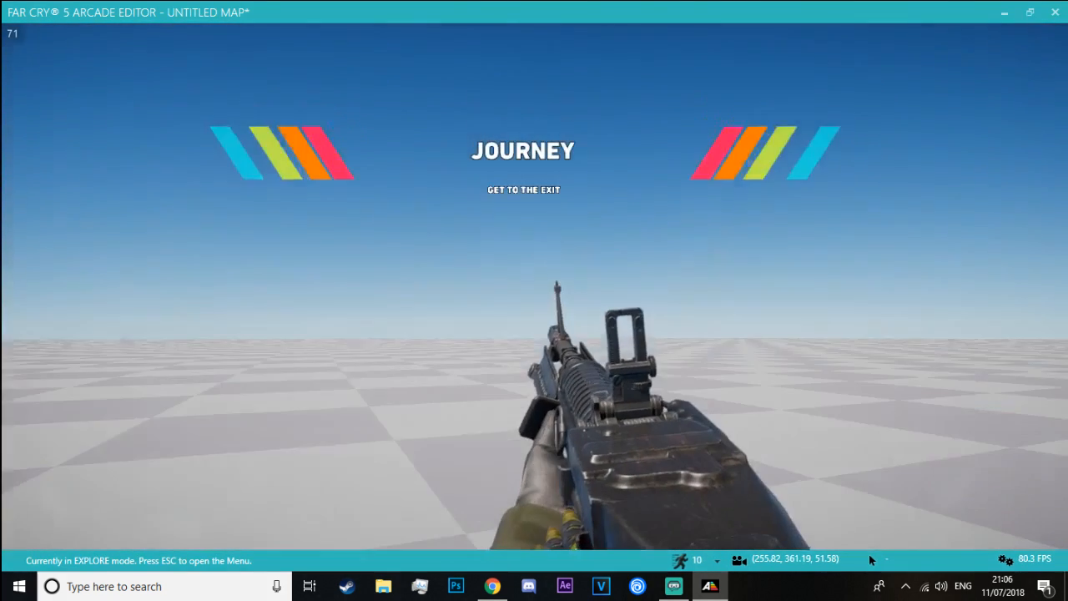
key("Escape")
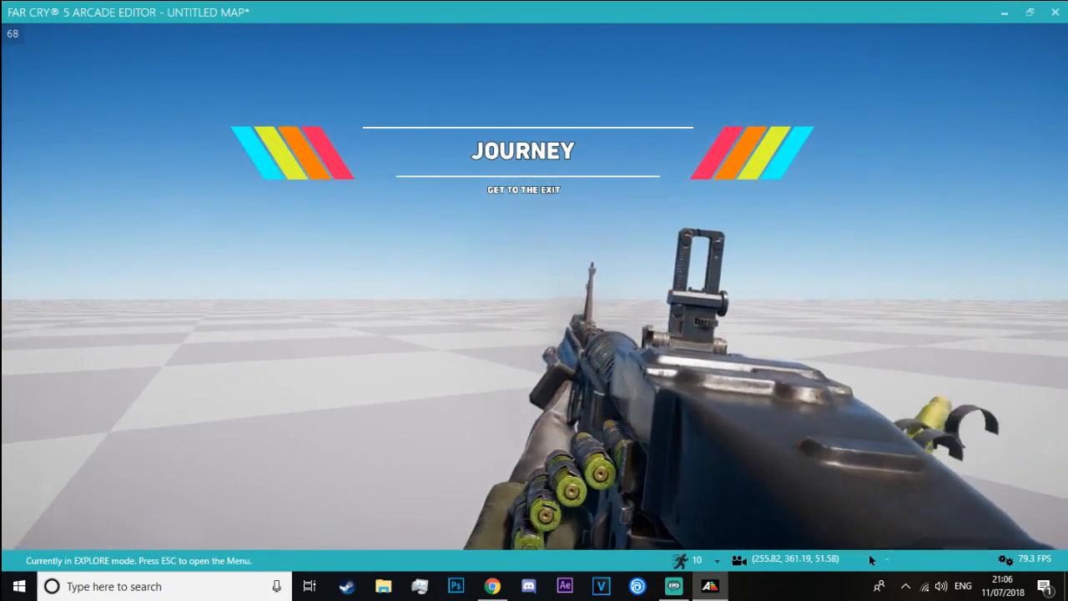
left_click(870, 559)
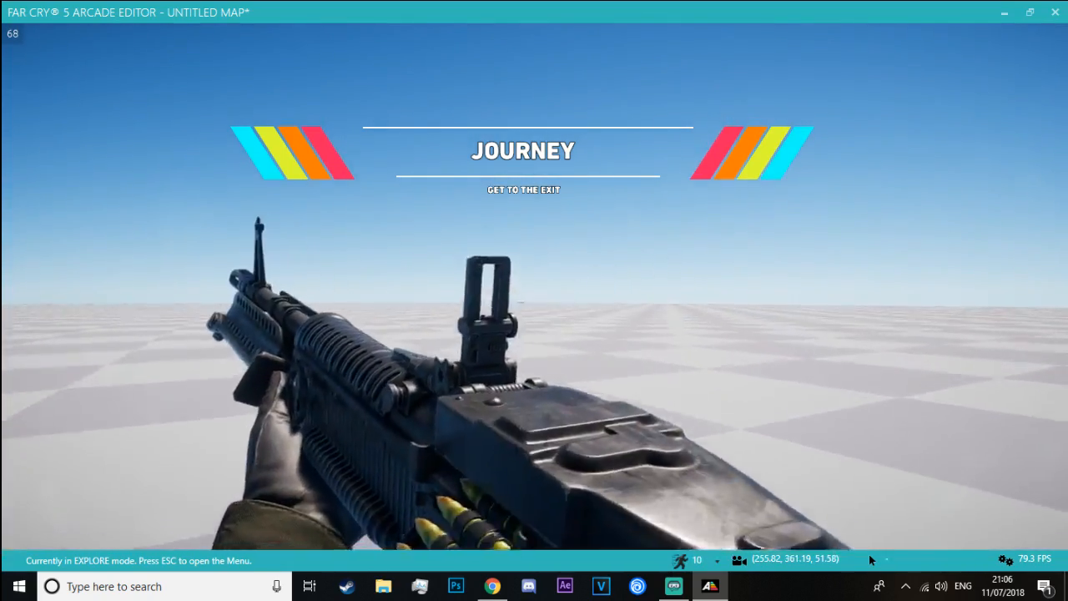
left_click(870, 559)
key("r")
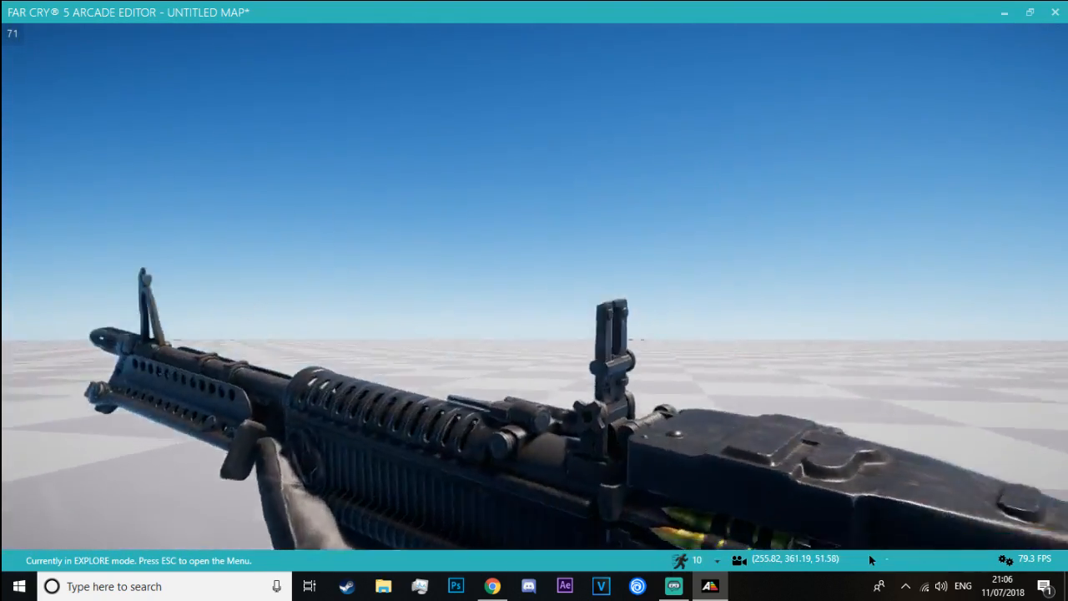
right_click(871, 559)
right_click(870, 560)
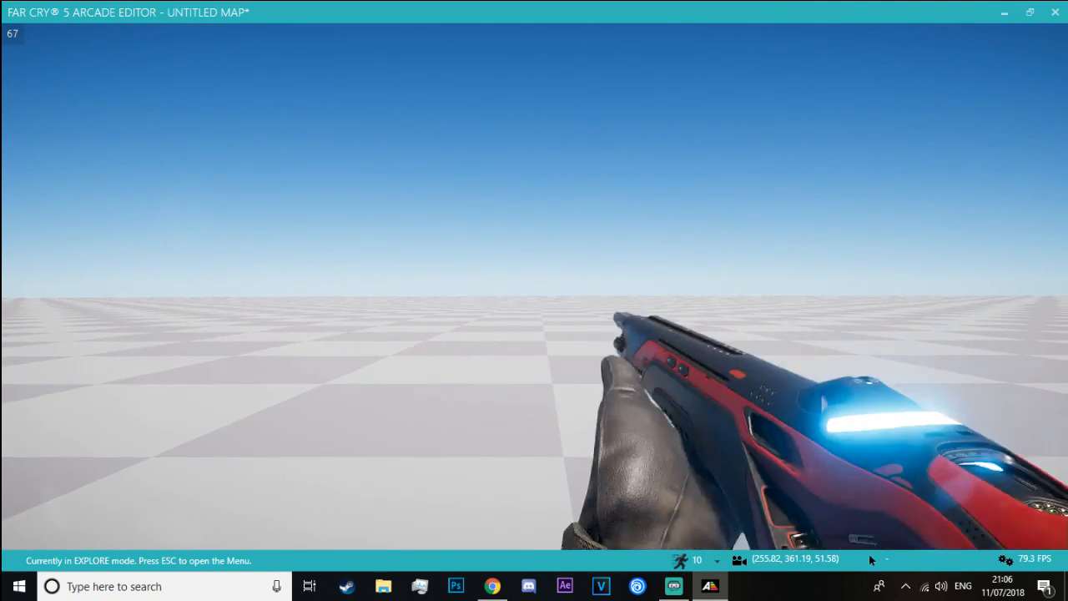
Switch from the NERVE REAPER back to the M60-V and fire it both from the hip and while aiming
scroll(869, 560, "down", 1)
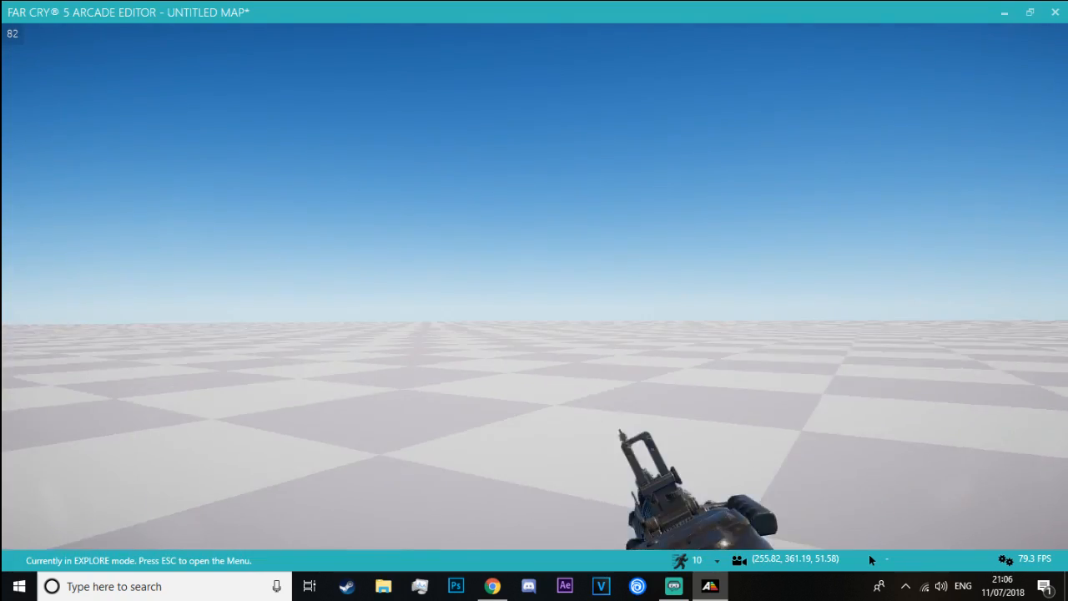
left_click(869, 560)
left_click(869, 560)
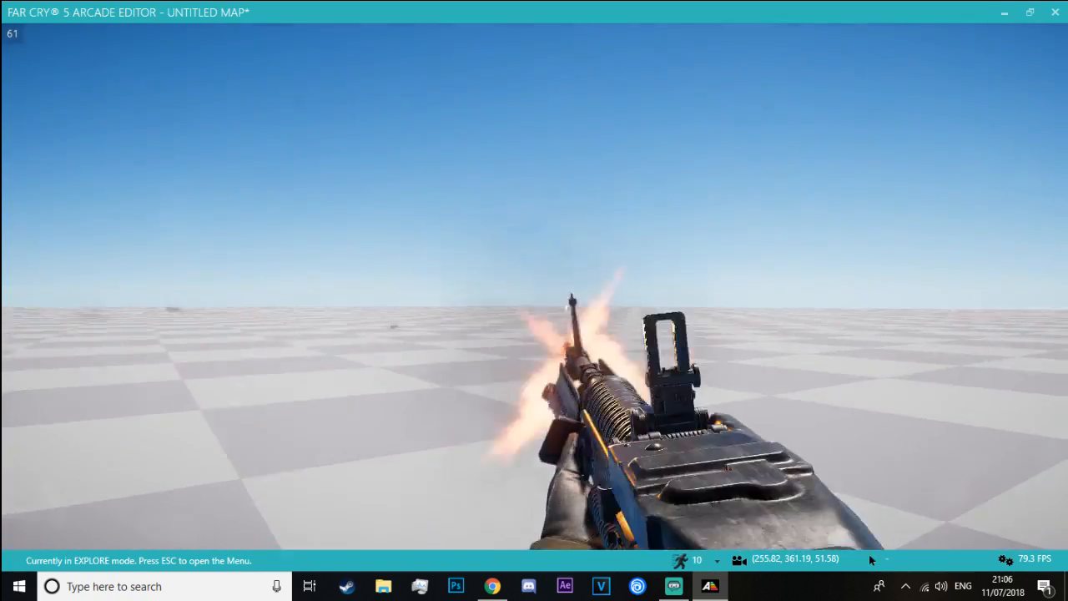
right_click(869, 560)
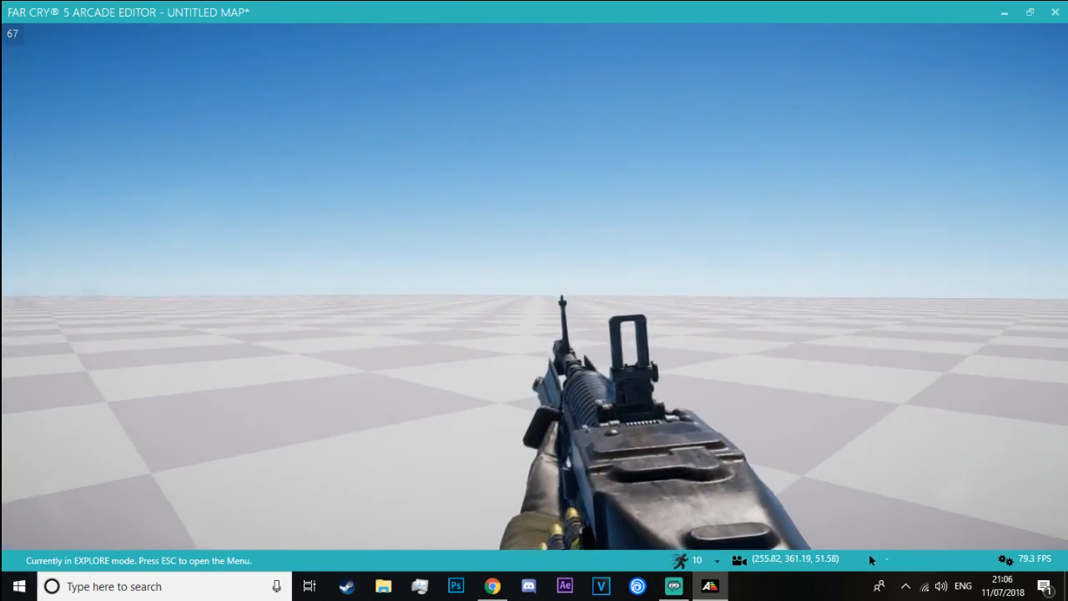
left_click(869, 560)
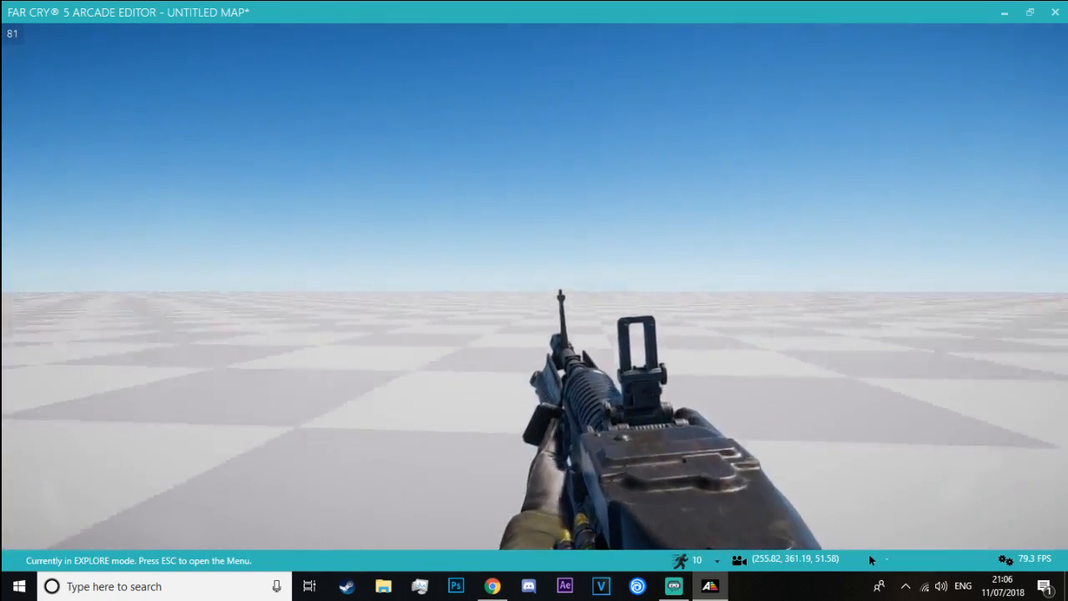
left_click(869, 560)
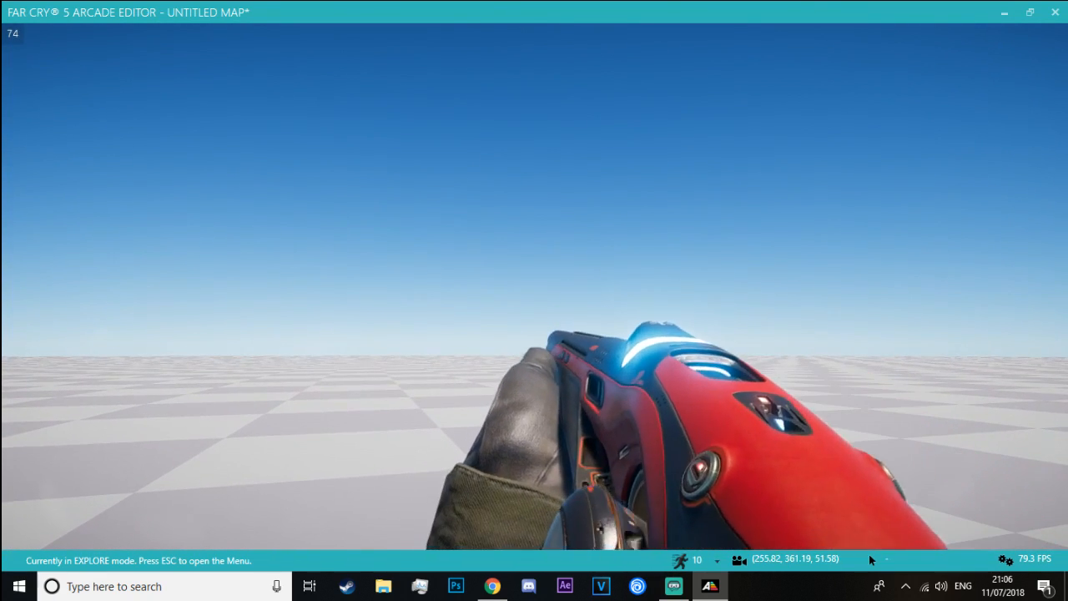
Try out the NERVE REAPER in the playtest, aiming and firing it across the ground and into the sky
right_click(868, 560)
right_click(868, 560)
left_click(868, 560)
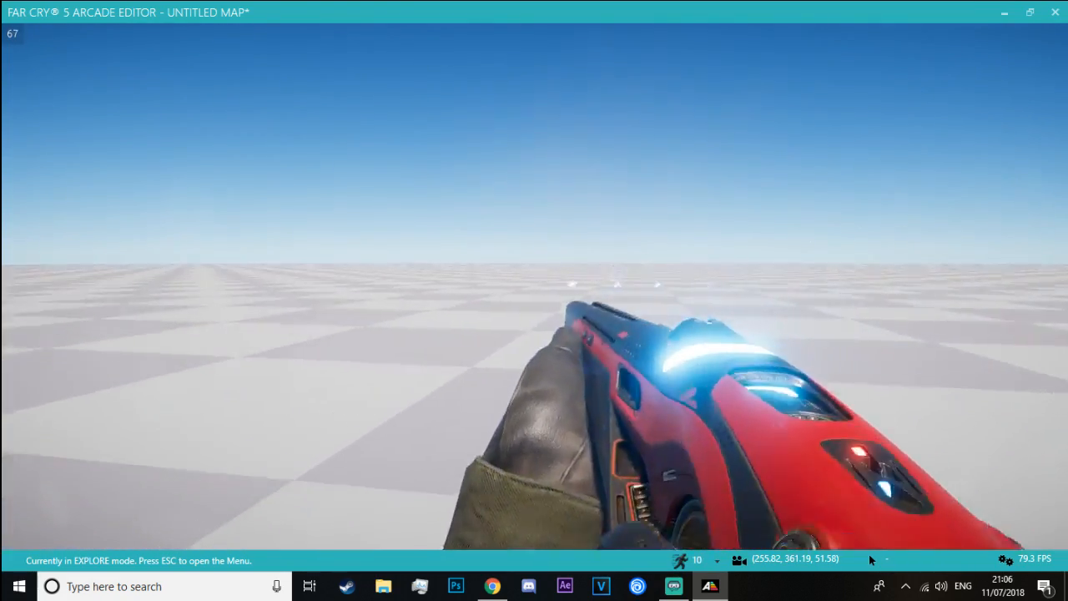
left_click(870, 560)
right_click(870, 560)
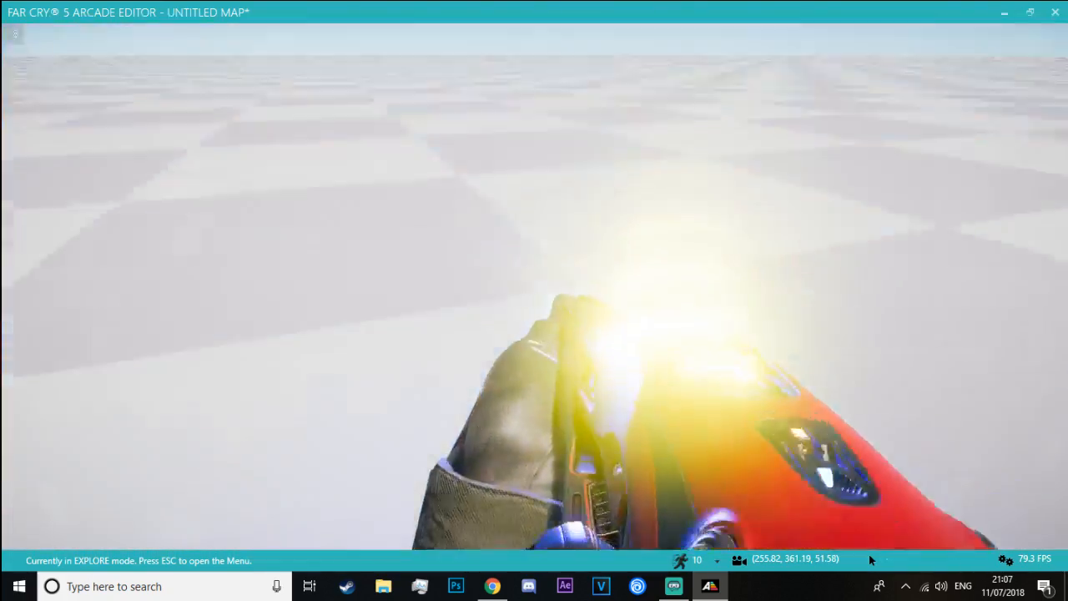
left_click(868, 560)
left_click(869, 560)
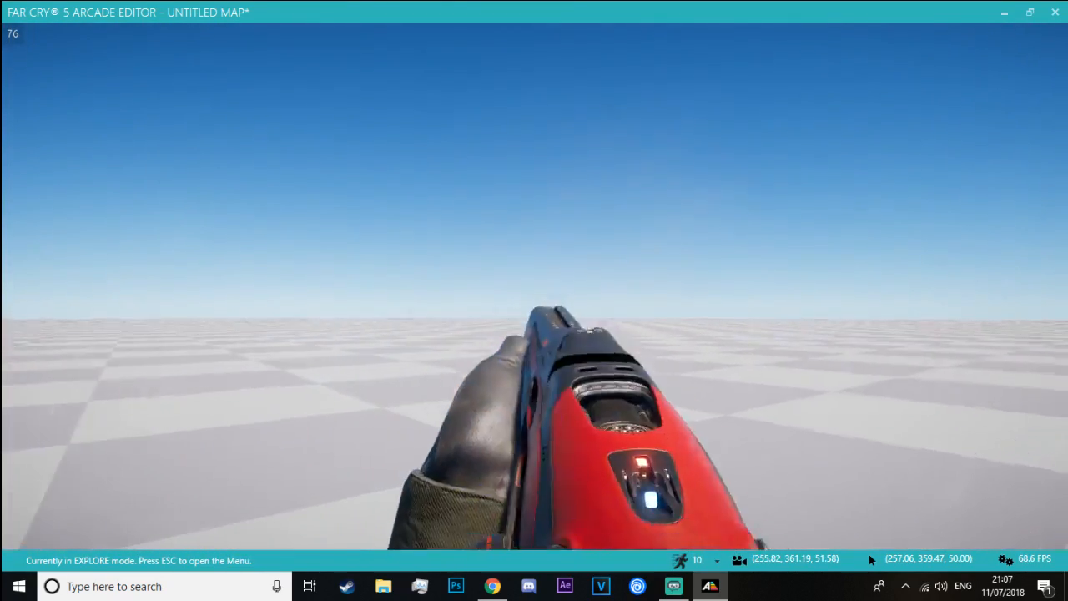
left_click(534, 287)
right_click(534, 287)
left_click(534, 287)
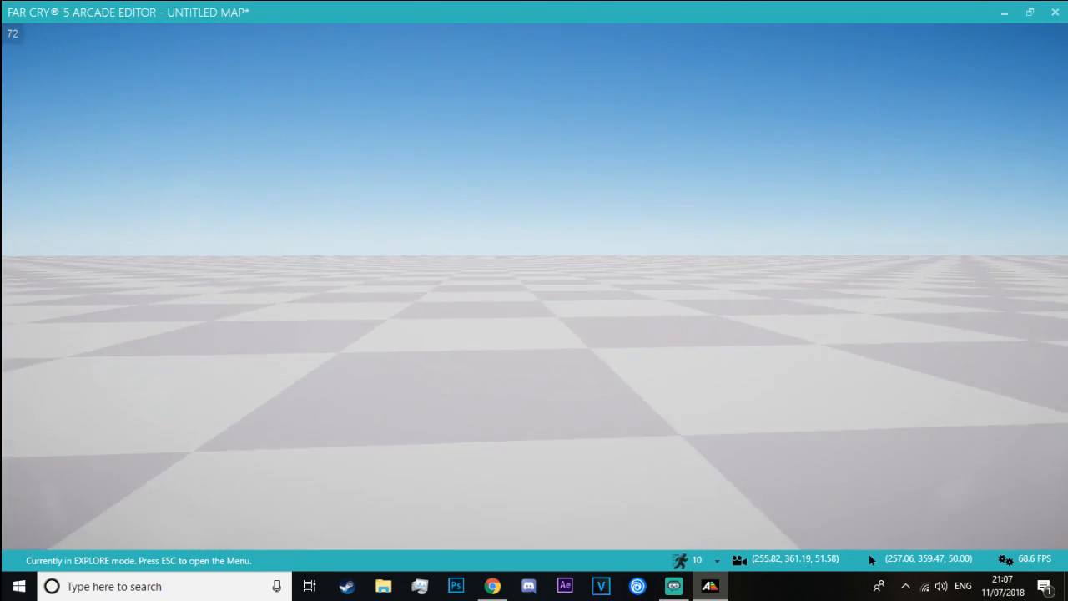
Equip the M-16 and test firing, reloading and aiming through its Optical Sight, ending with a return to the editor
key("2")
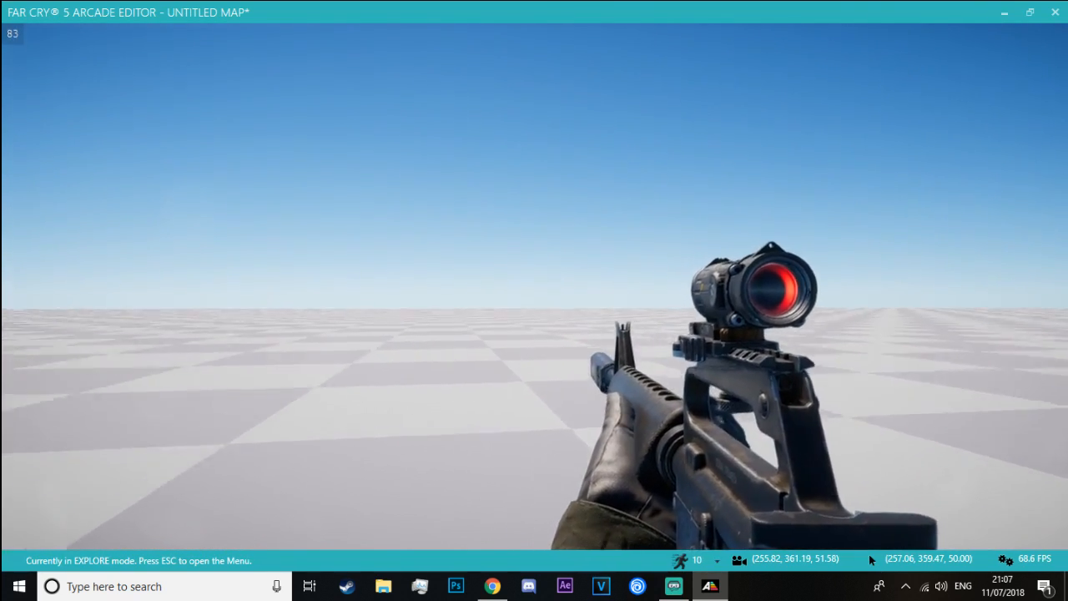
right_click(534, 286)
left_click(534, 286)
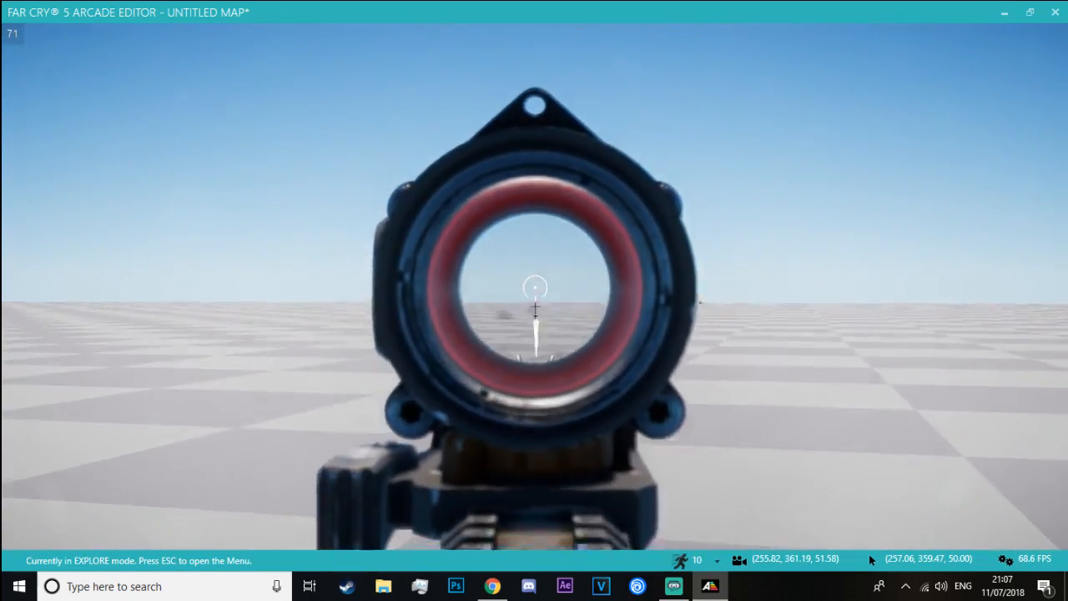
key("r")
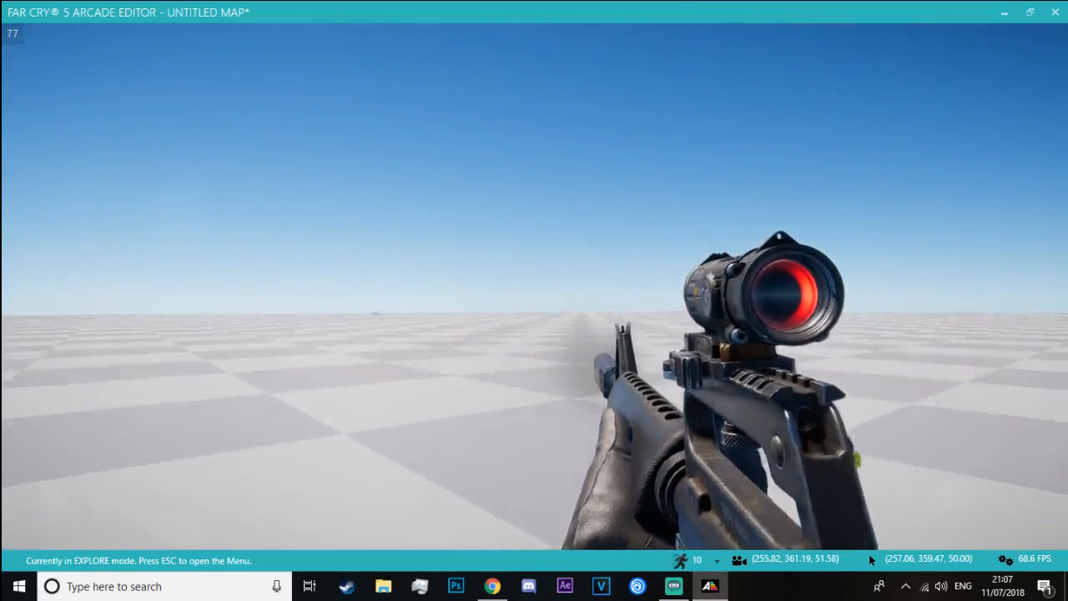
key("r")
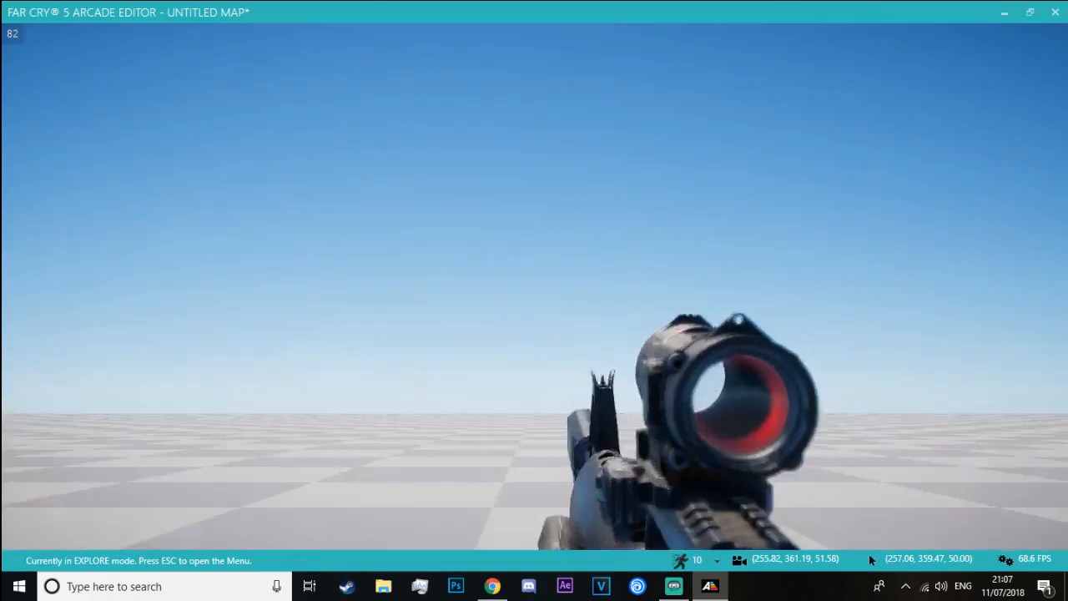
right_click(534, 286)
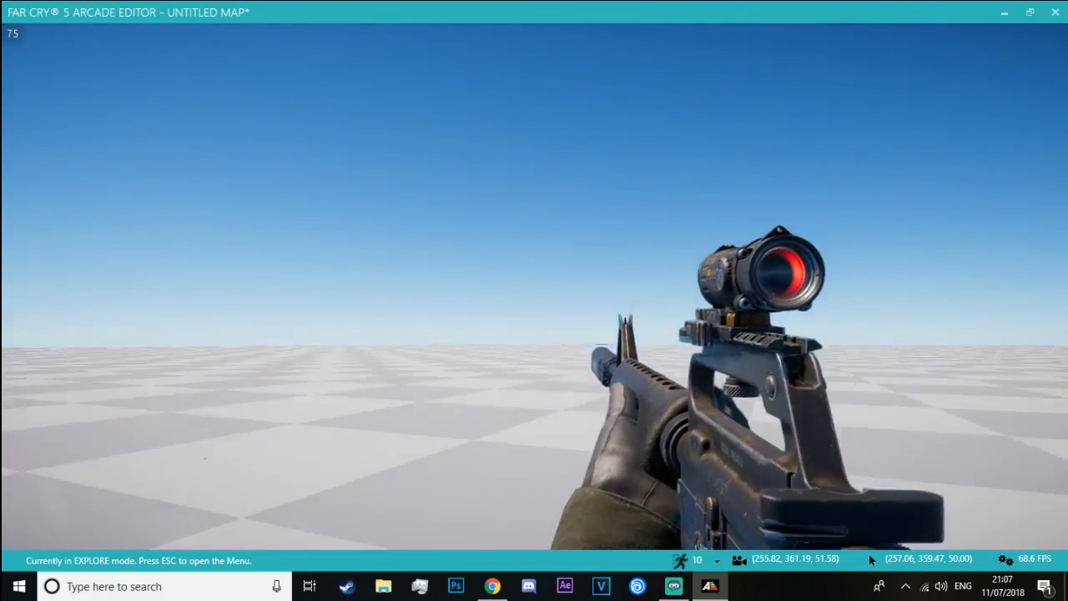
left_click(534, 286)
key("r")
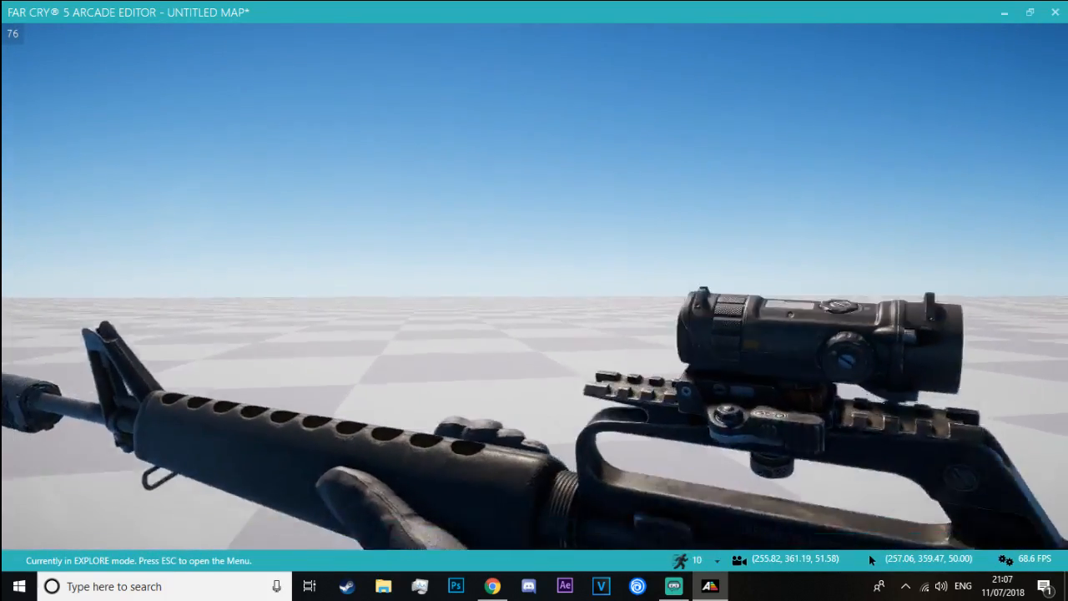
left_click(534, 287)
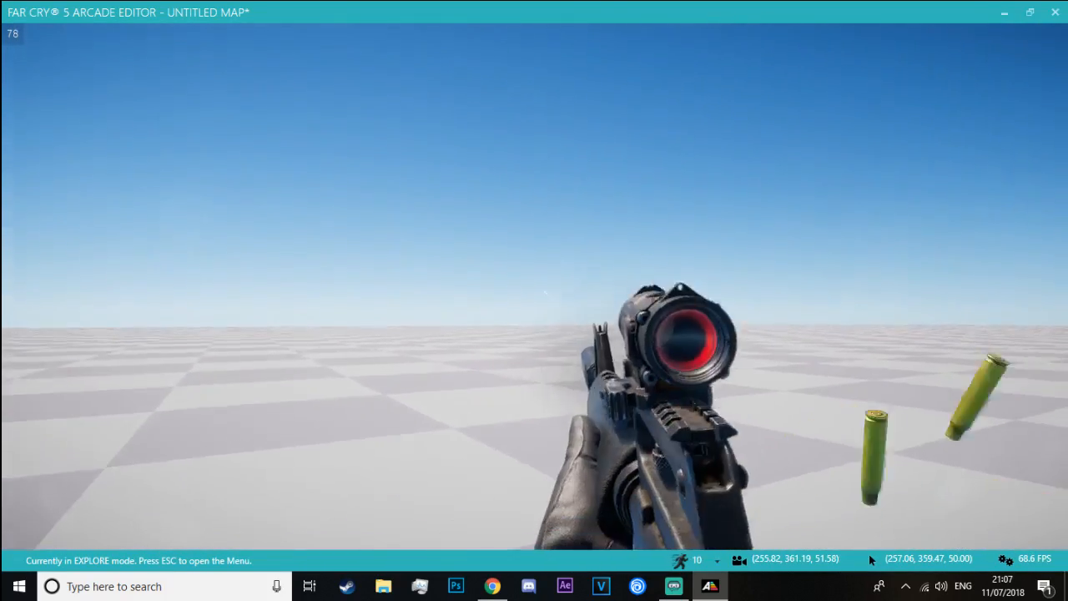
right_click(534, 287)
key("Escape")
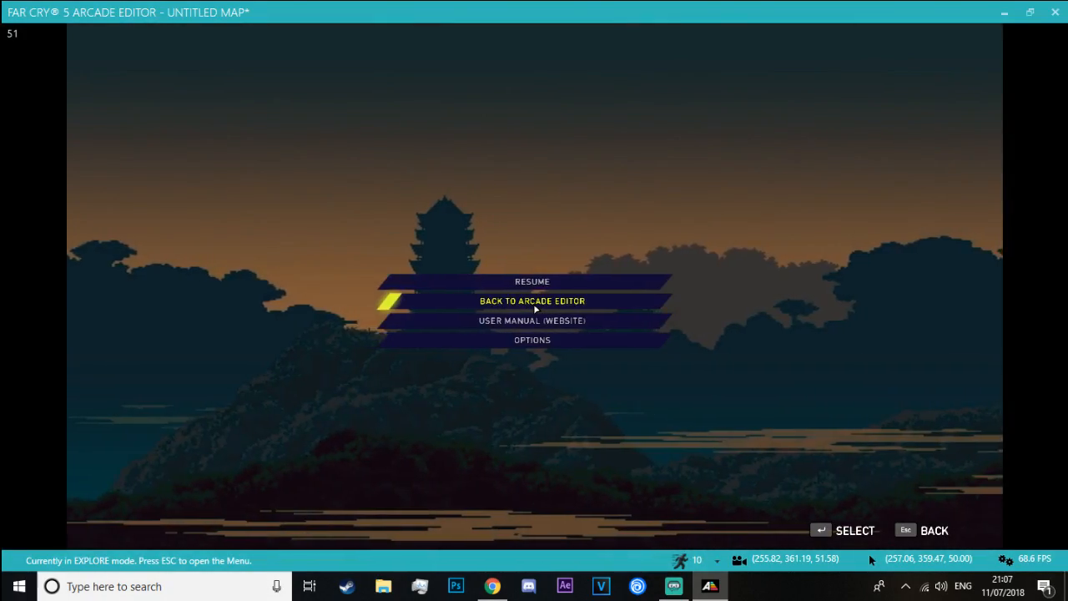
left_click(534, 301)
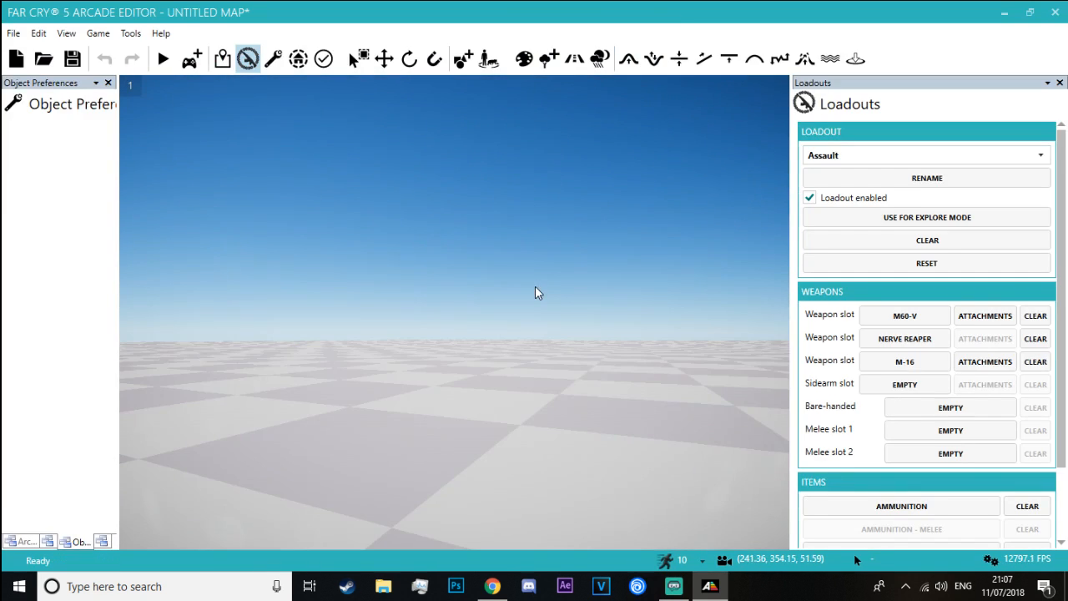
right_click_drag(535, 286, 563, 334)
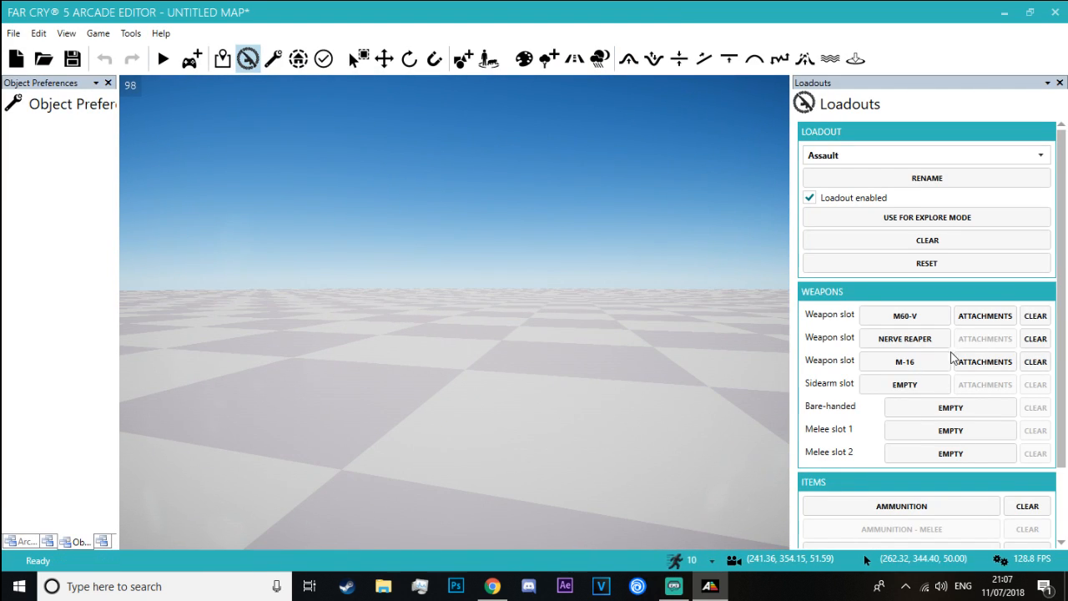
Set the M-16's scope attachment back to Default in the Assault loadout
left_click(960, 361)
left_click(963, 178)
left_click(949, 208)
left_click(954, 194)
left_click(932, 279)
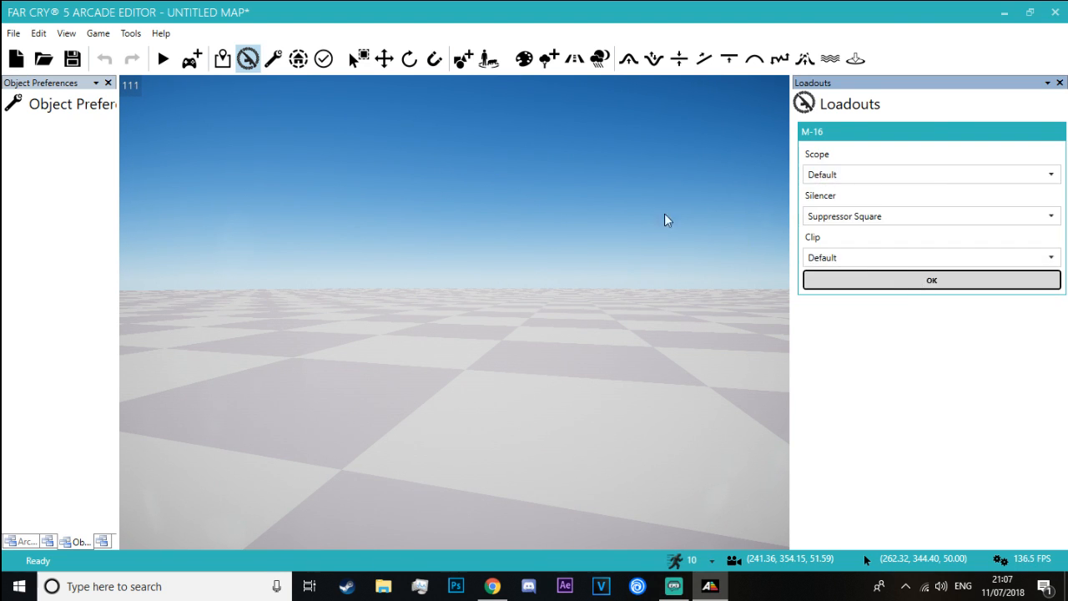
Playtest the map again and try the M-16 with its iron sights, aiming, firing and reloading
left_click(193, 60)
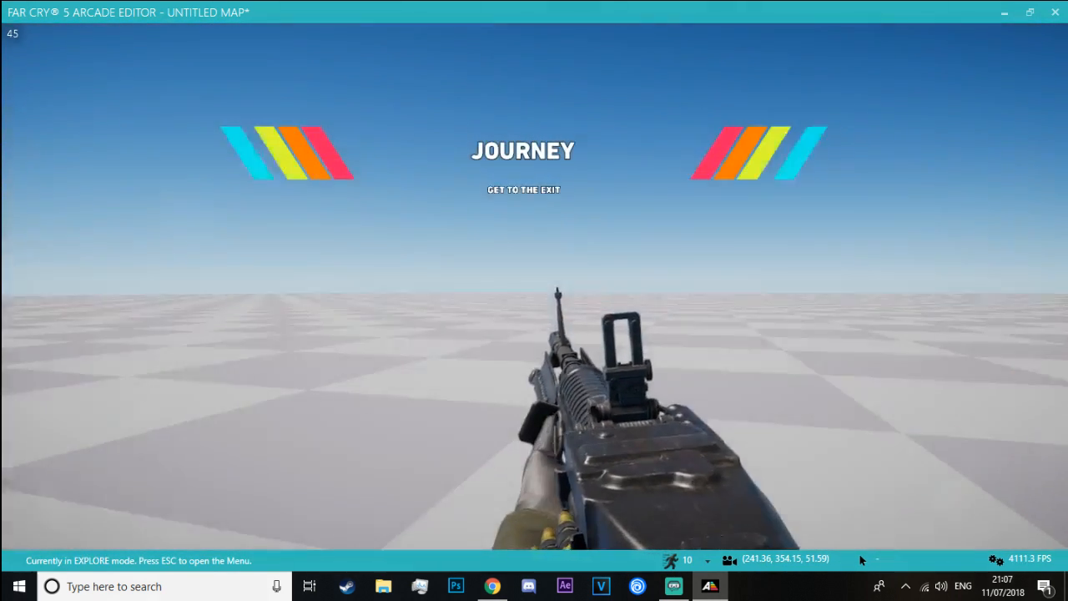
key("2")
key("3")
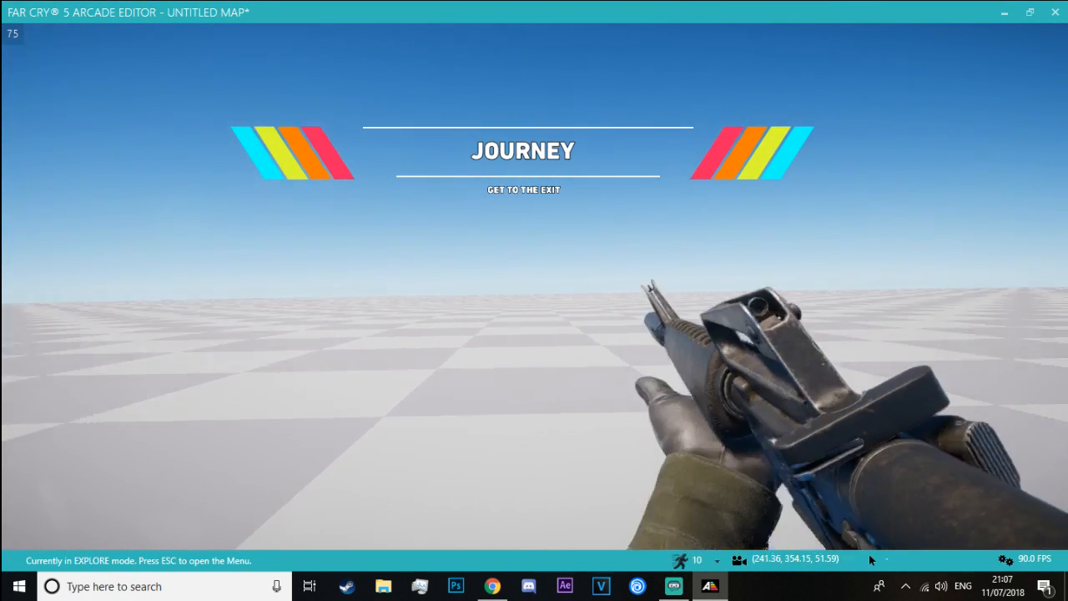
right_click(871, 560)
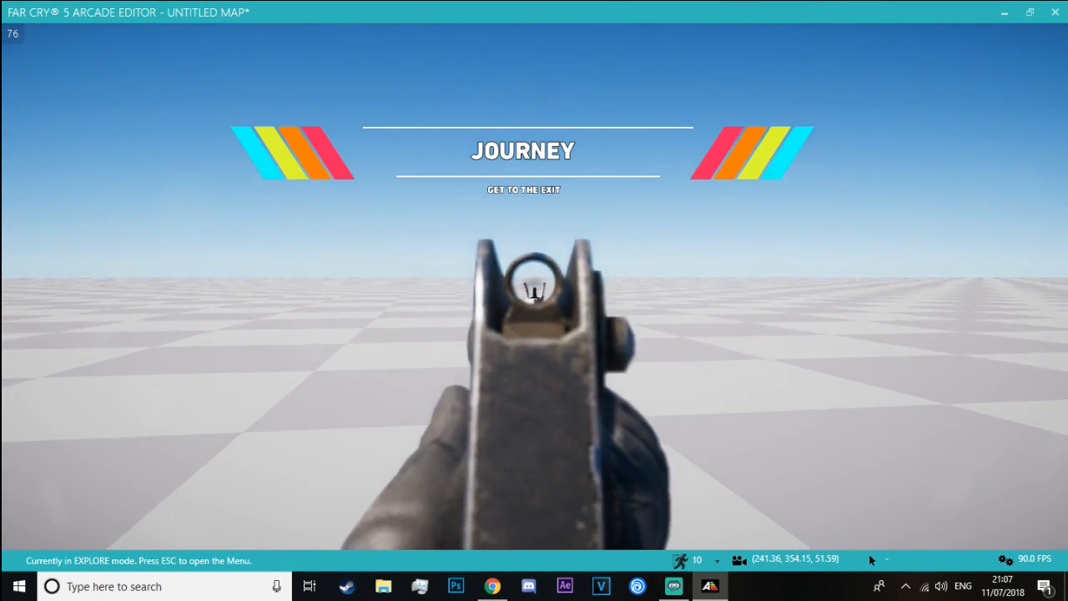
key("r")
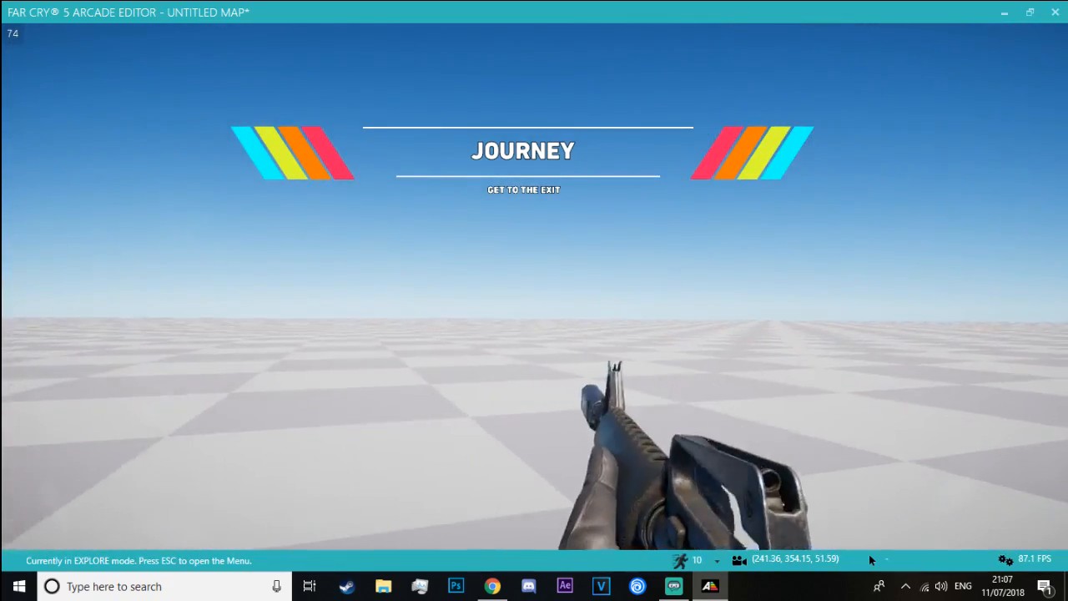
key("r")
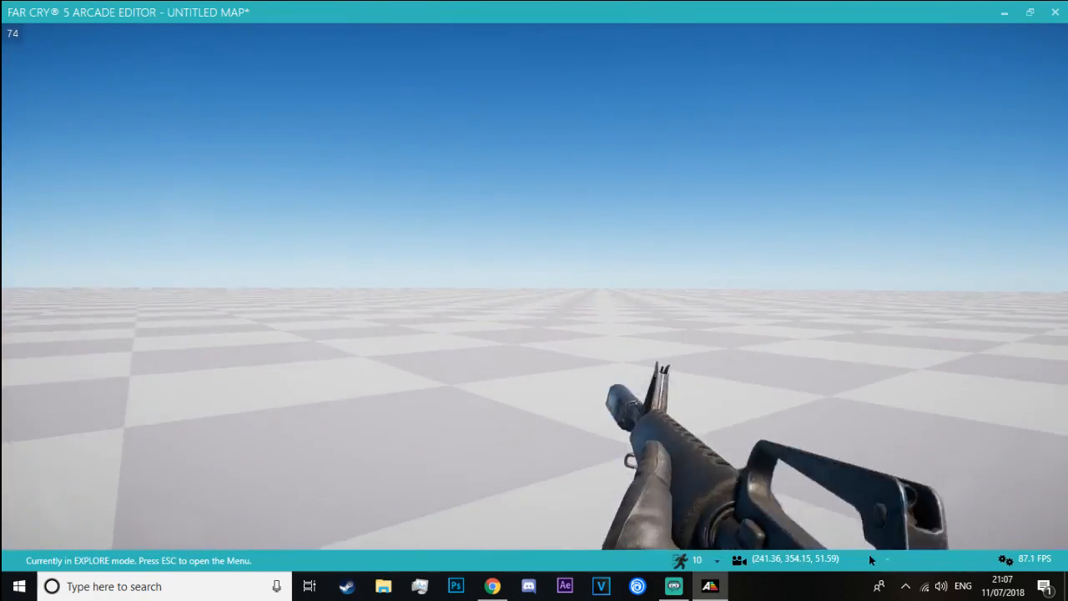
right_click(870, 559)
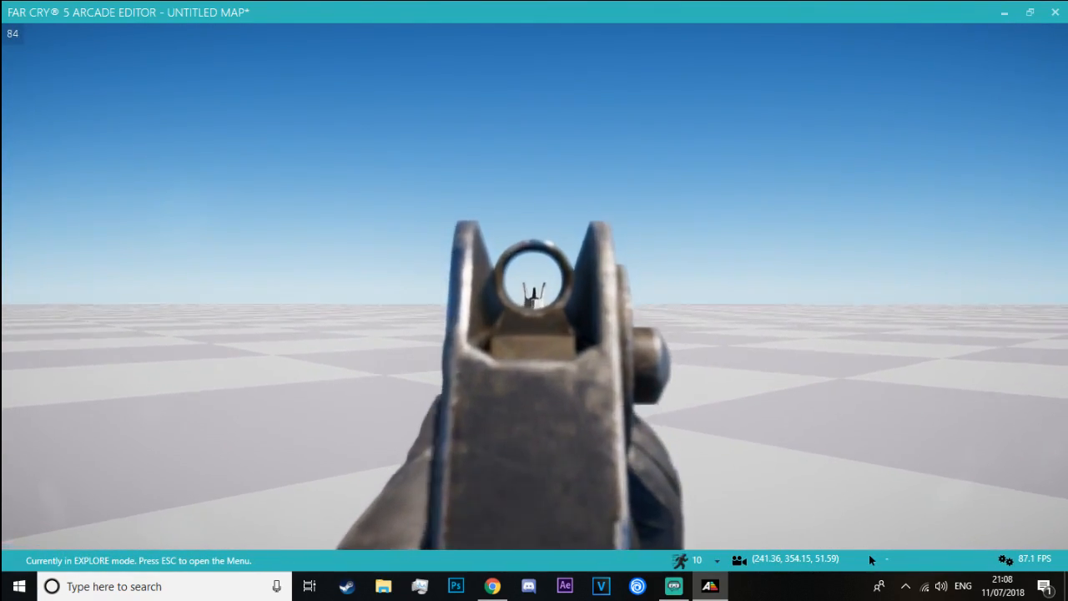
key("r")
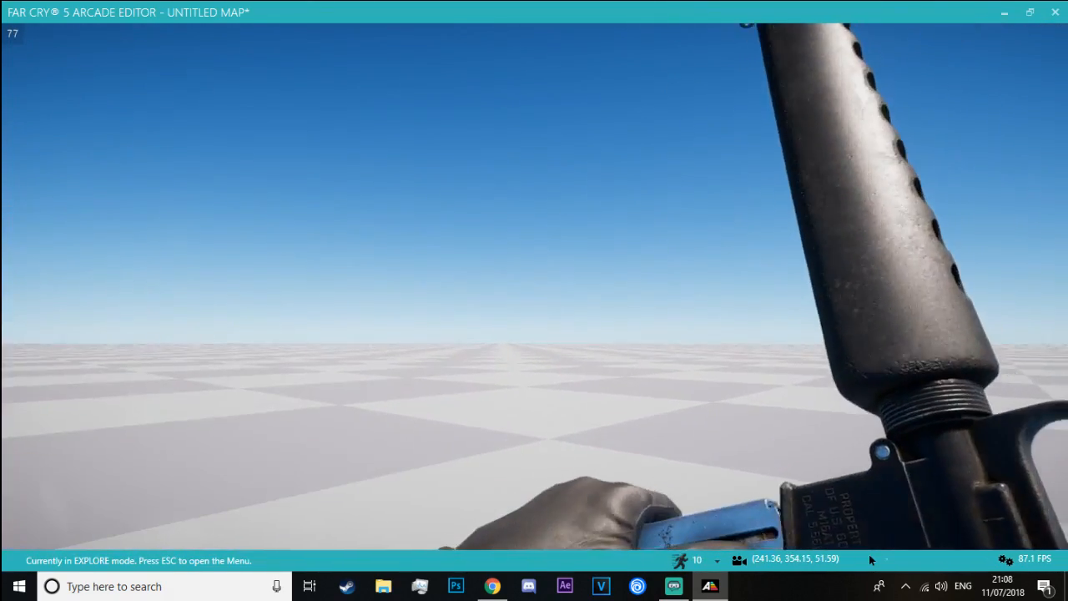
key("w")
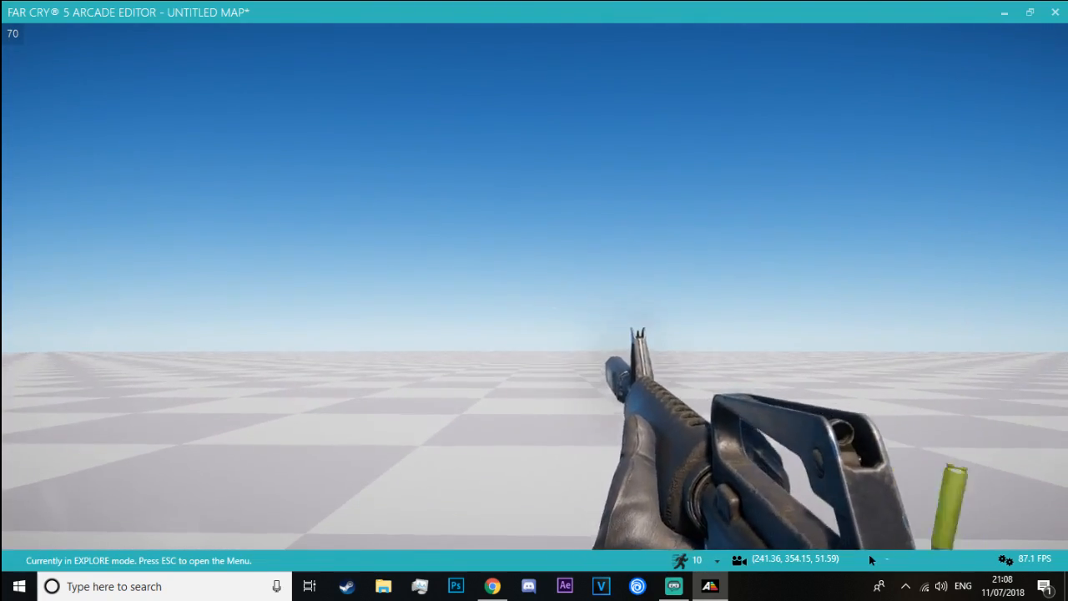
key("r")
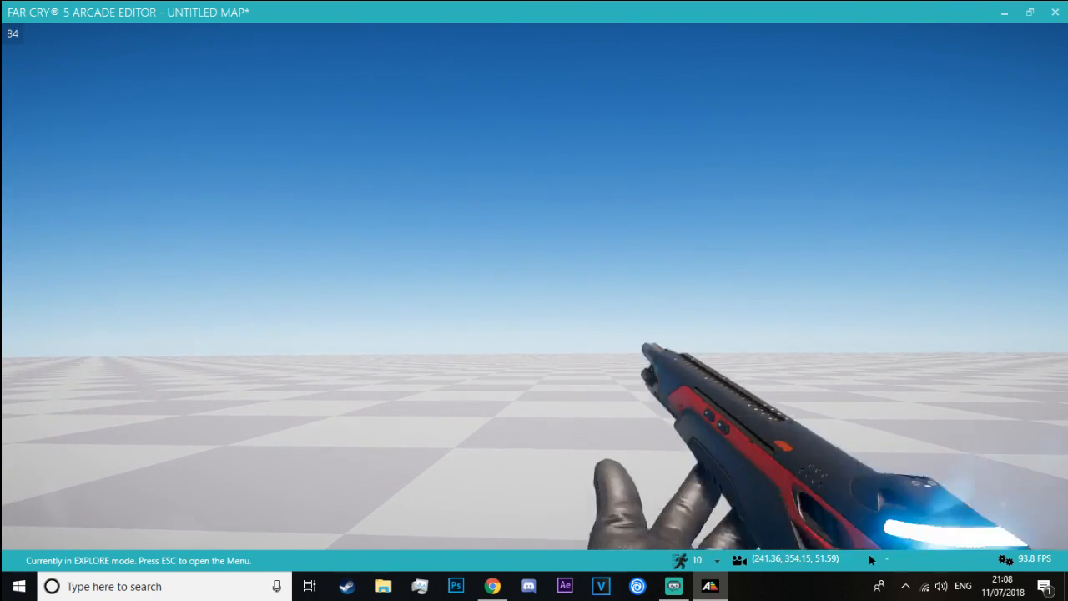
Try out the NERVE REAPER in the playtest, aiming, firing and reloading it, and return to the editor
right_click(869, 560)
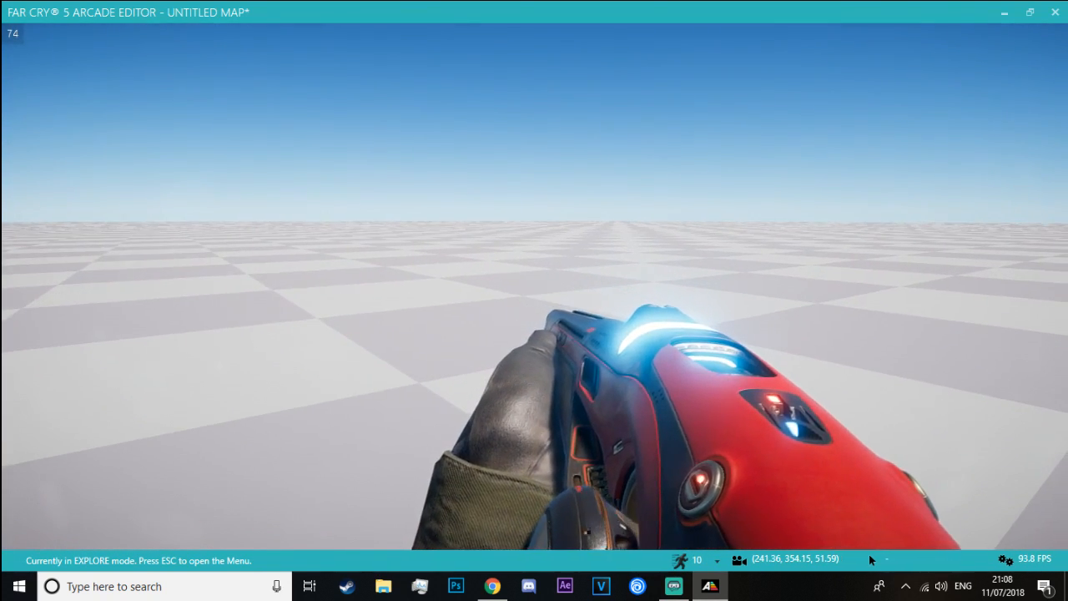
left_click(869, 560)
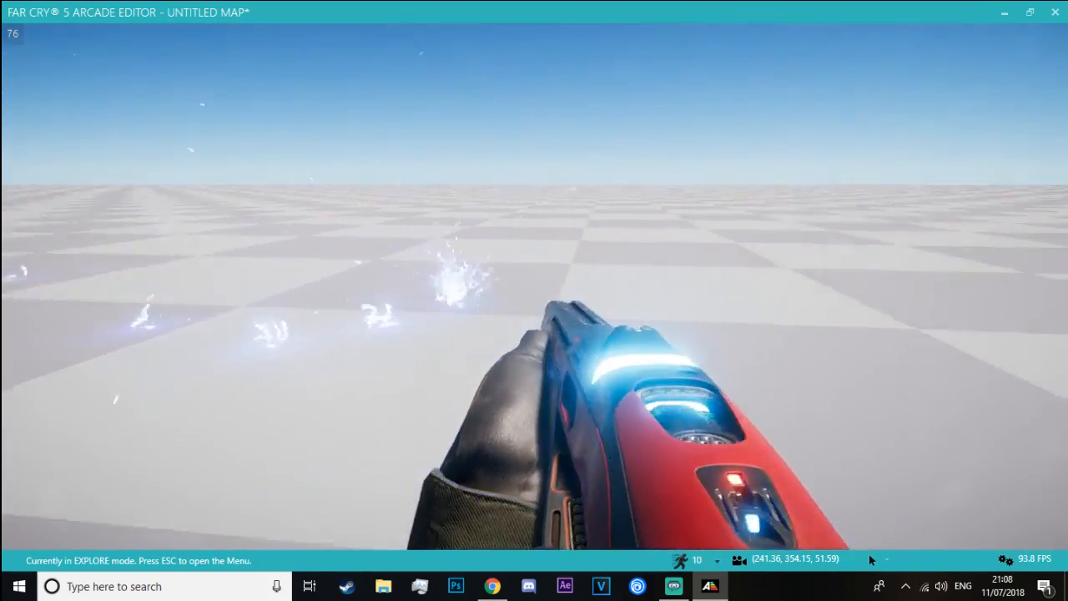
key("r")
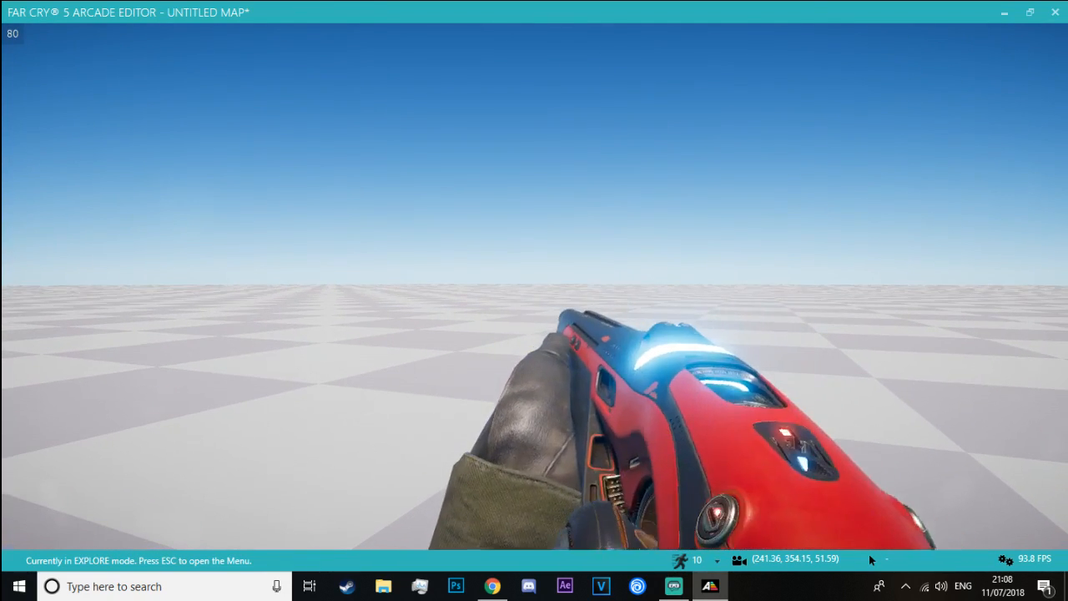
right_click(537, 312)
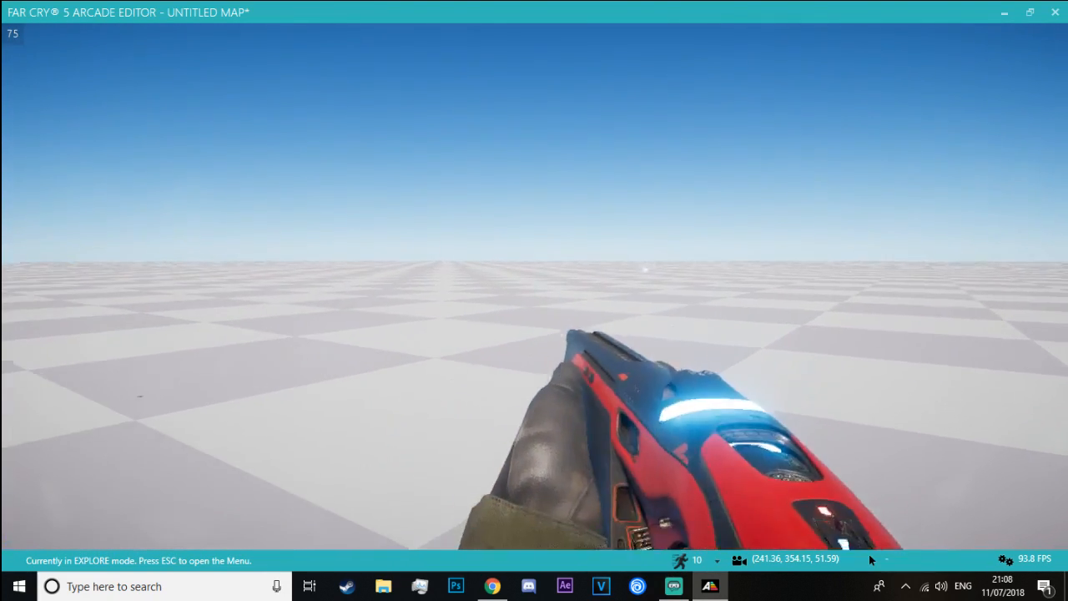
key("Escape")
key("alt+Tab")
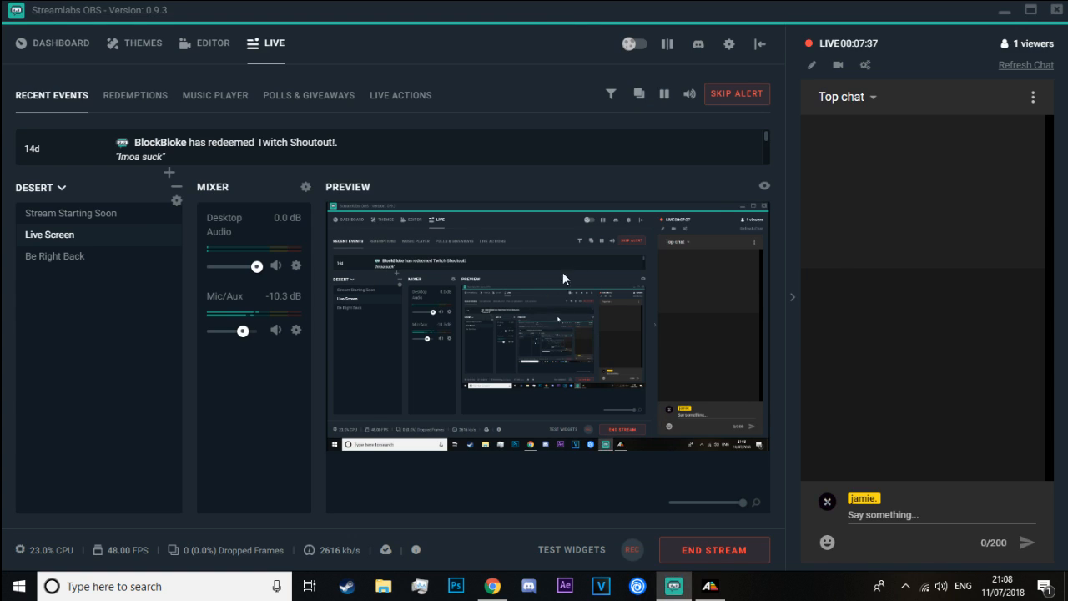
key("alt+Tab")
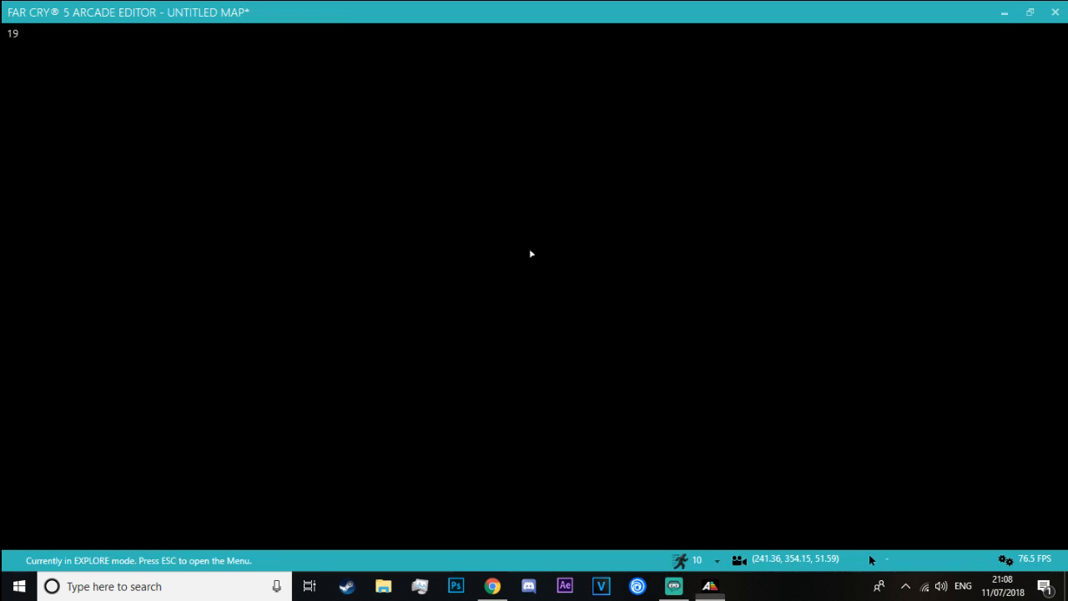
left_click(565, 306)
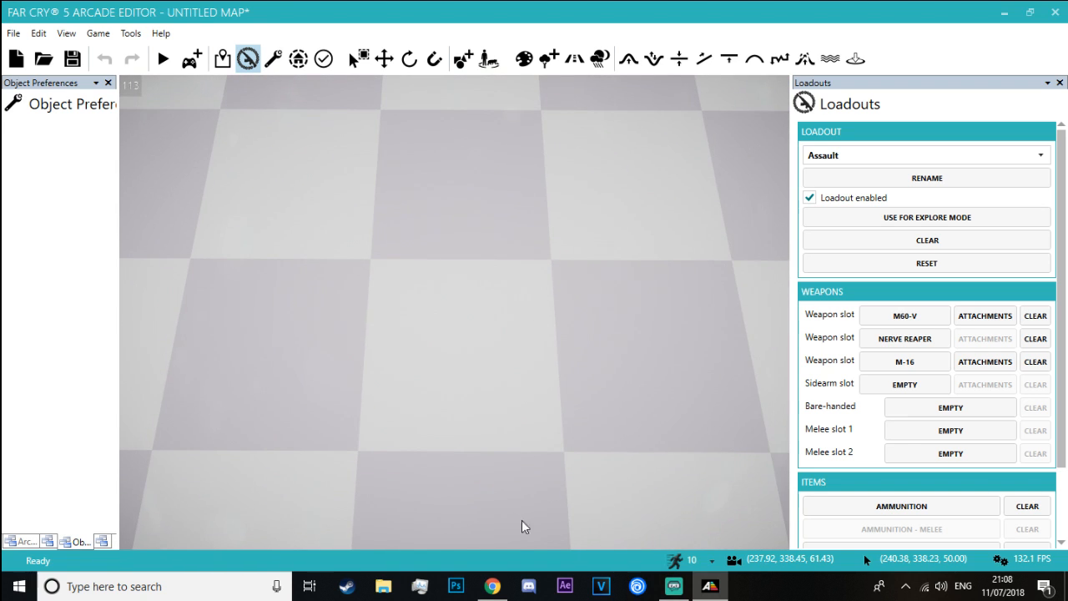
Switch to Chrome and search Google in a new tab for "new york blade runner 2049"
left_click(492, 586)
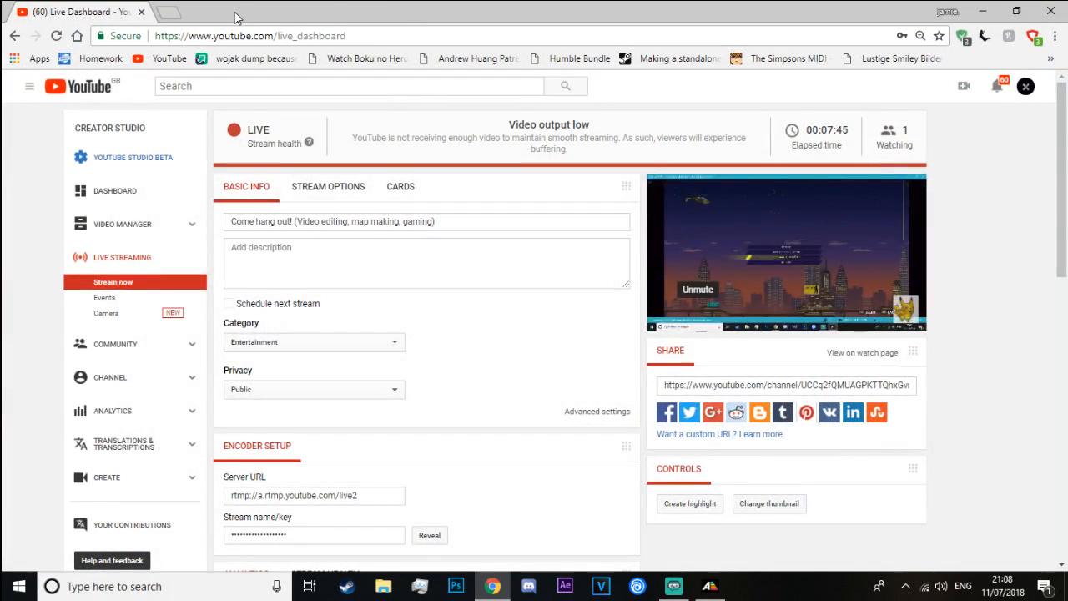
left_click(169, 11)
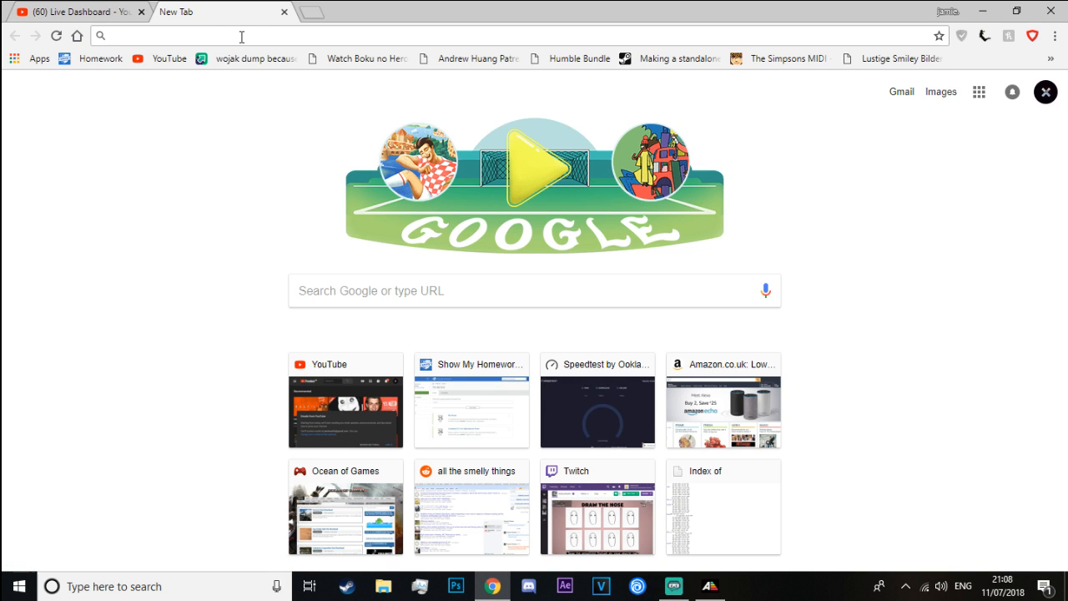
type("new yo")
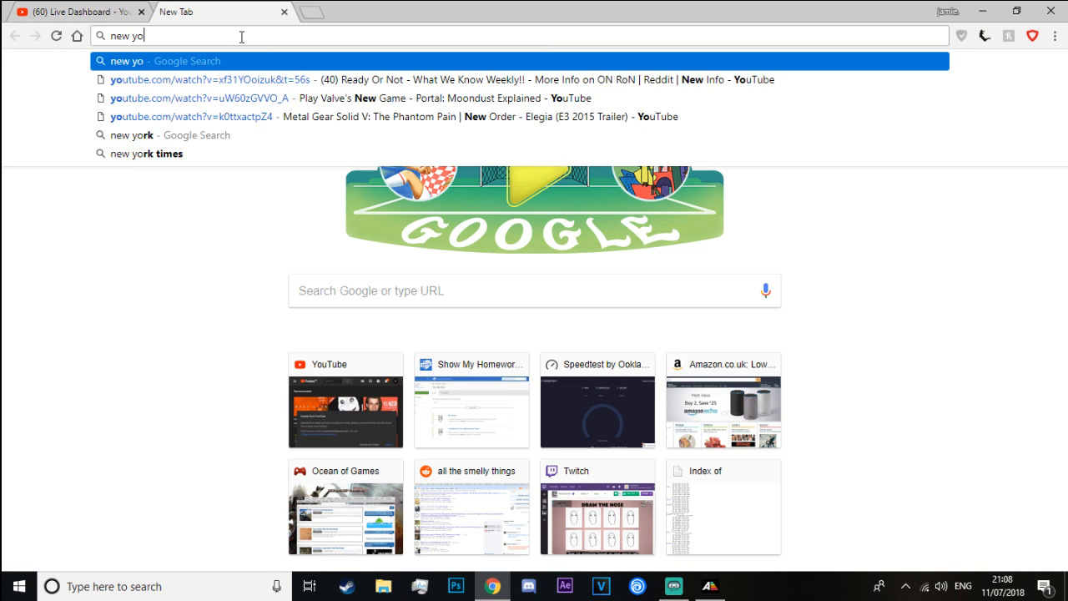
type("rk blade runne")
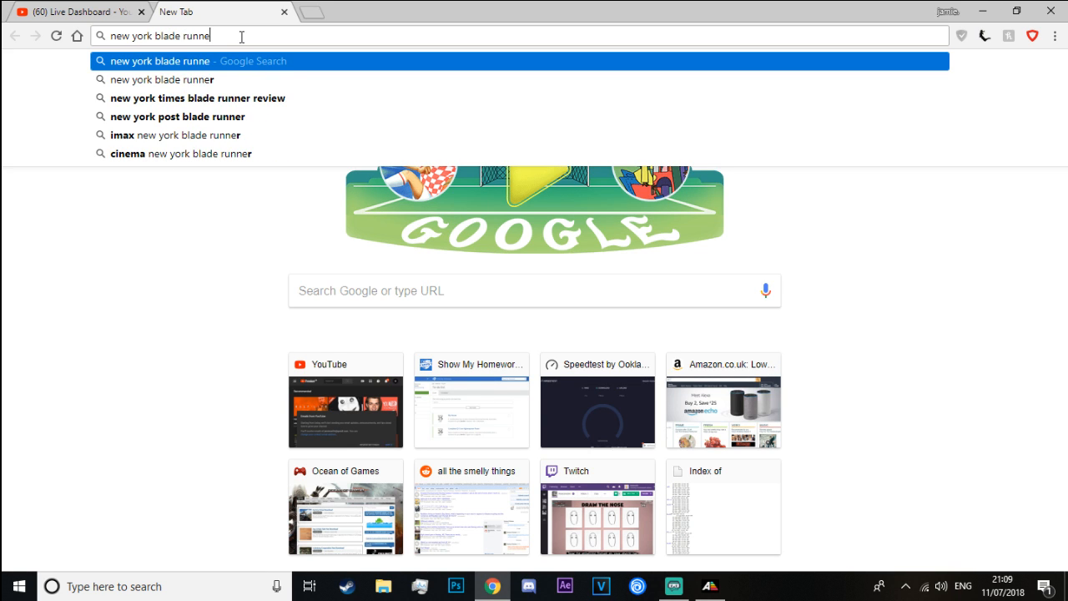
type("r 20")
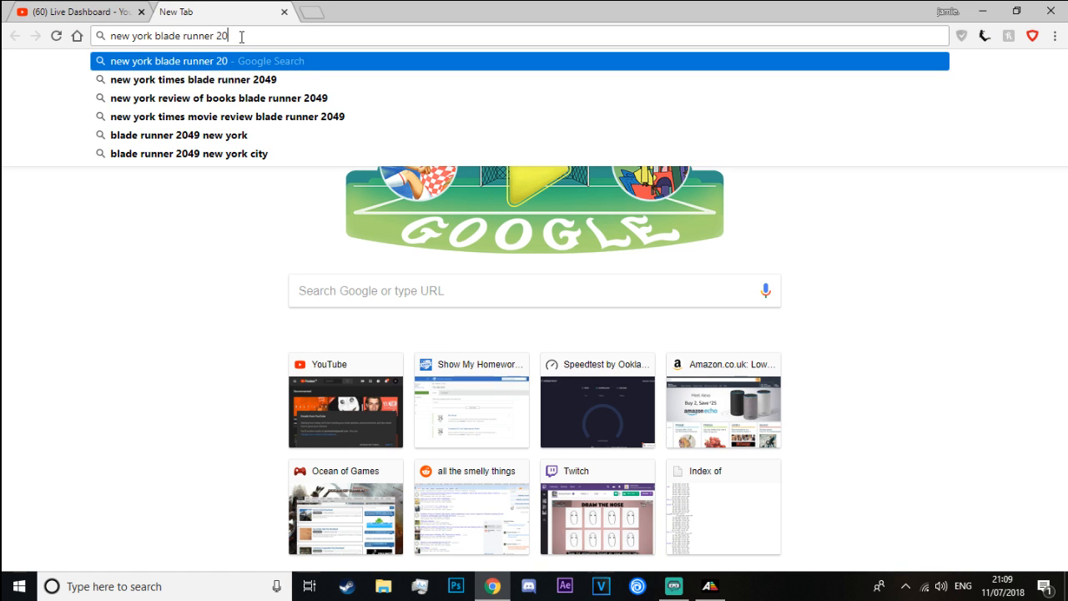
type("49")
key("Return")
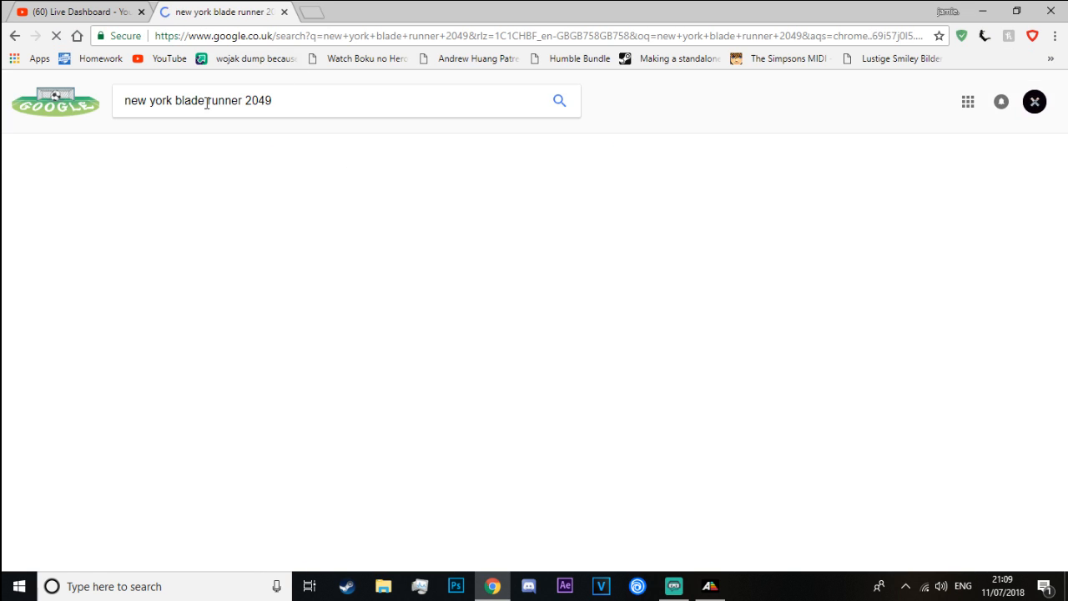
Find videos for "blade runner 2049 desert" and play the "Ruins of Las Vegas" scene in full screen
scroll(232, 247, "down", 5)
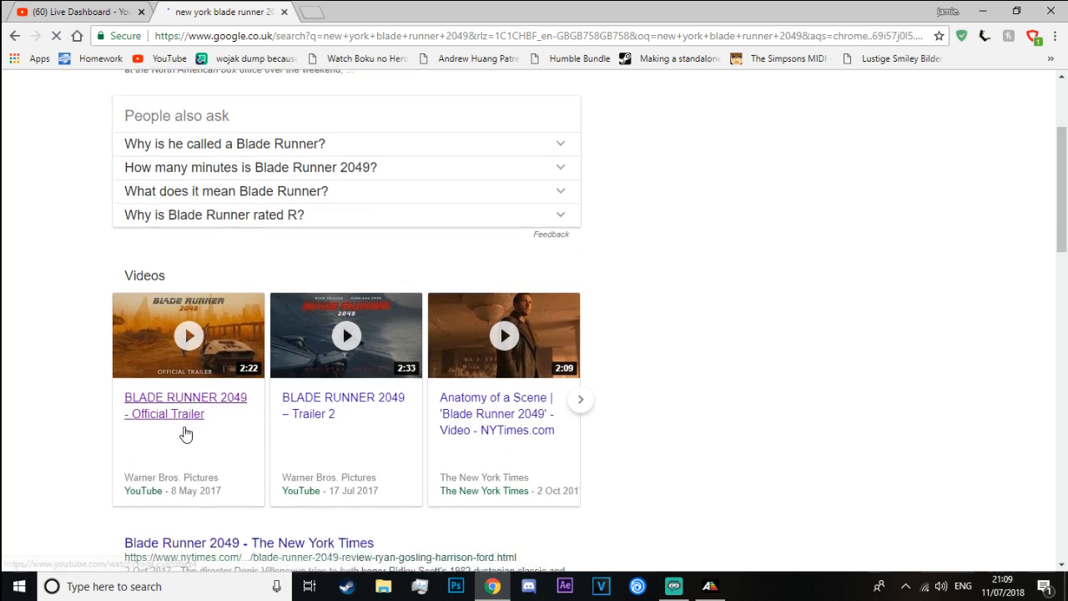
scroll(209, 391, "up", 5)
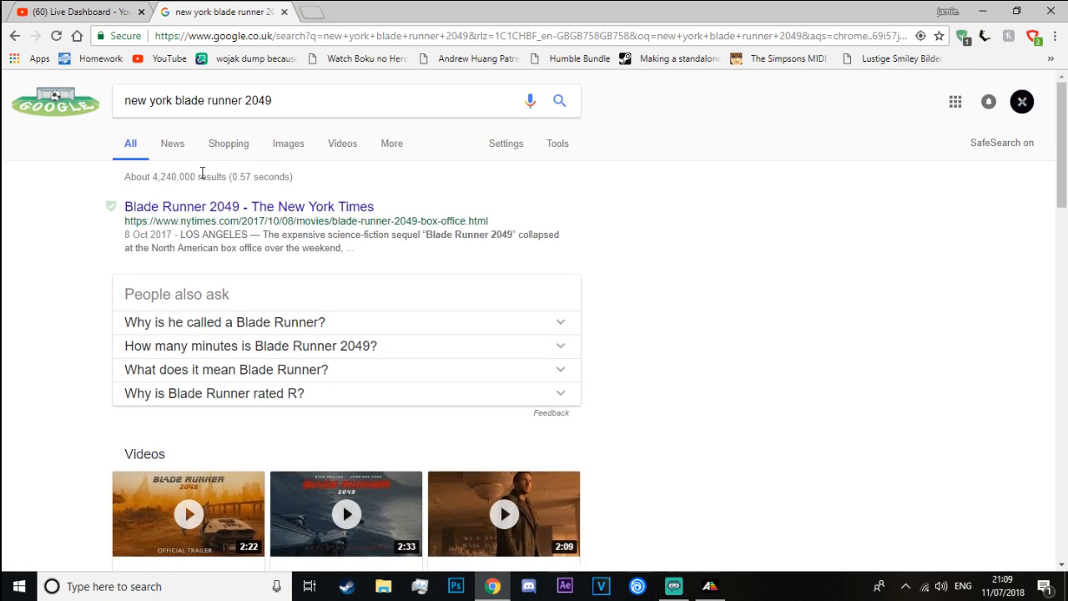
left_click(343, 147)
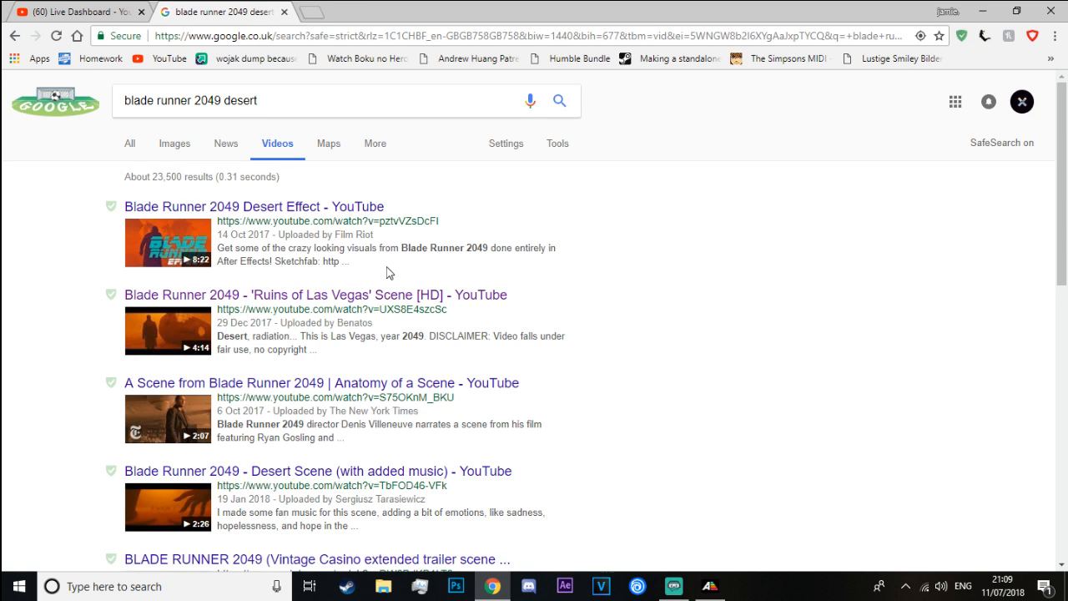
left_click(346, 10)
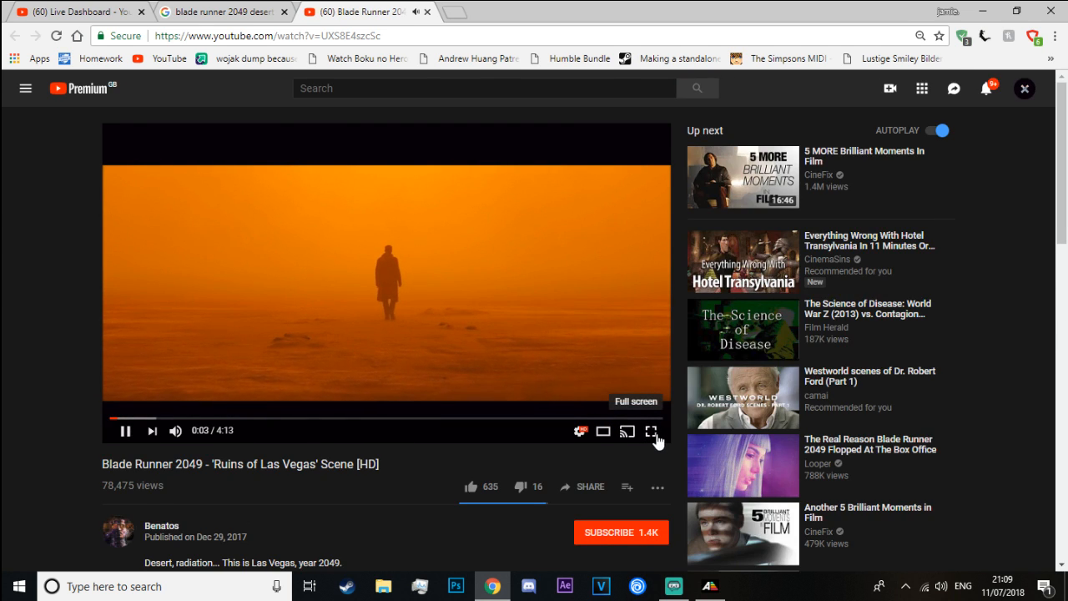
left_click(653, 434)
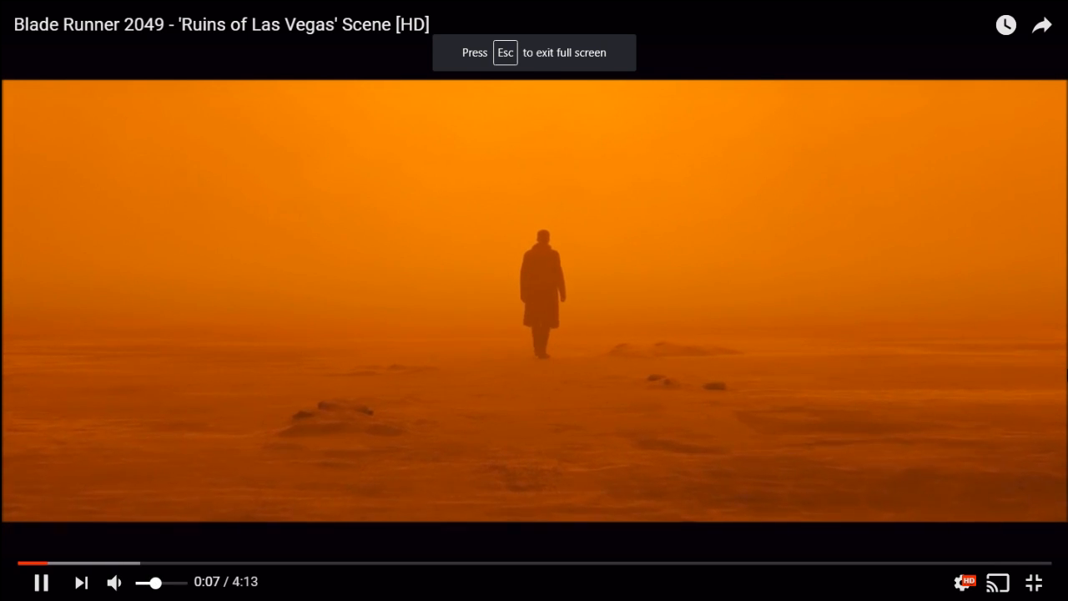
Check the live stream in Streamlabs OBS and raise the Blade Runner video's volume to maximum
key("alt+Tab")
key("alt+Tab")
key("Tab")
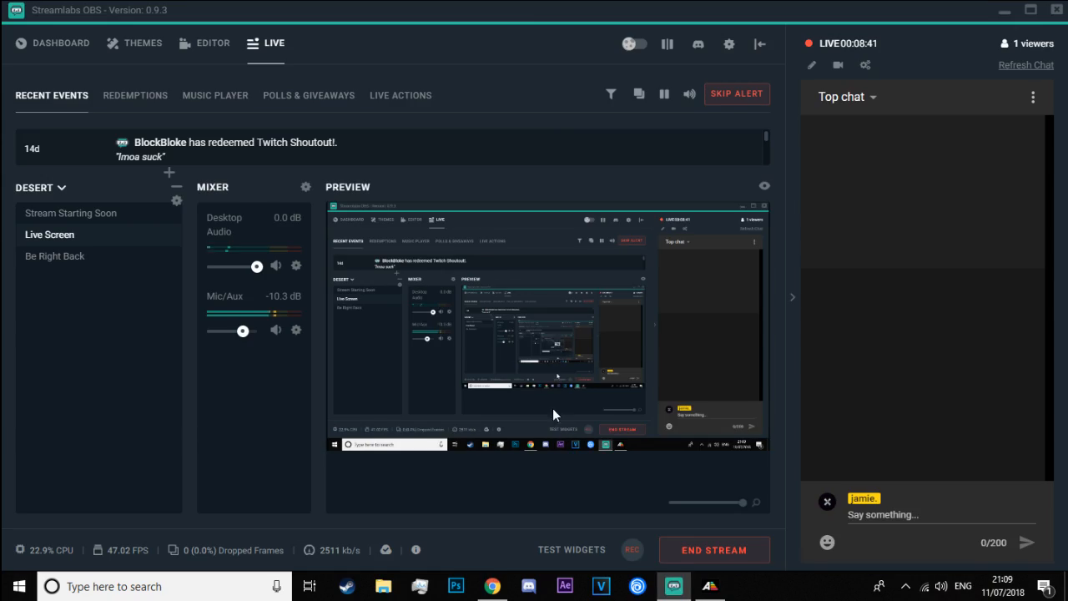
key("alt+Tab")
key("Tab")
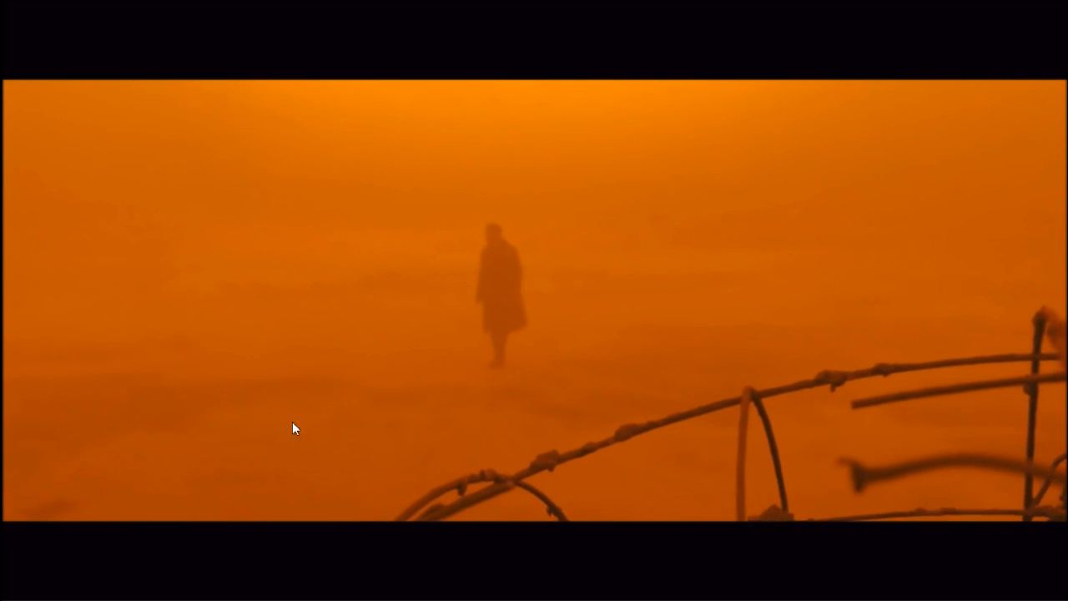
left_click_drag(158, 593, 180, 584)
key("alt+Tab")
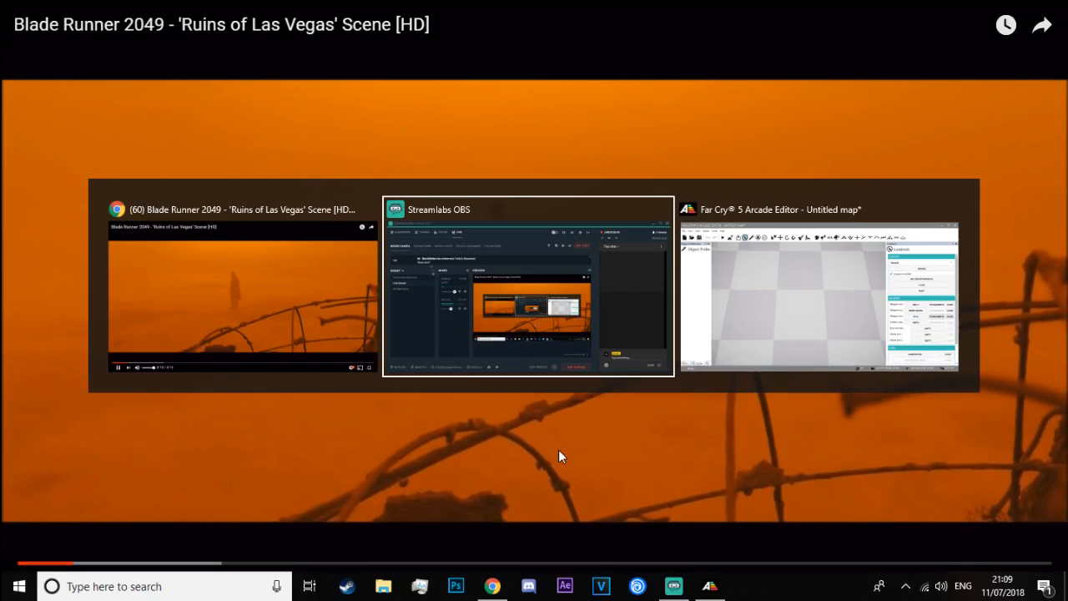
key("alt+Tab")
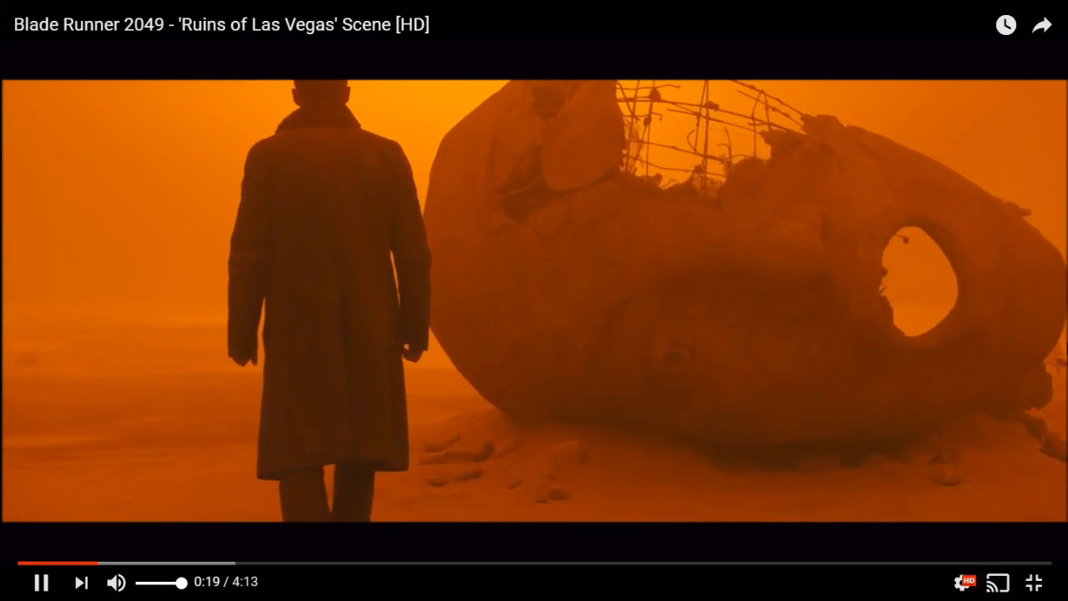
Skip the scene ahead to 0:54 and on to about 1:15, leave full screen and switch back to the Arcade Editor
key("space")
key("space")
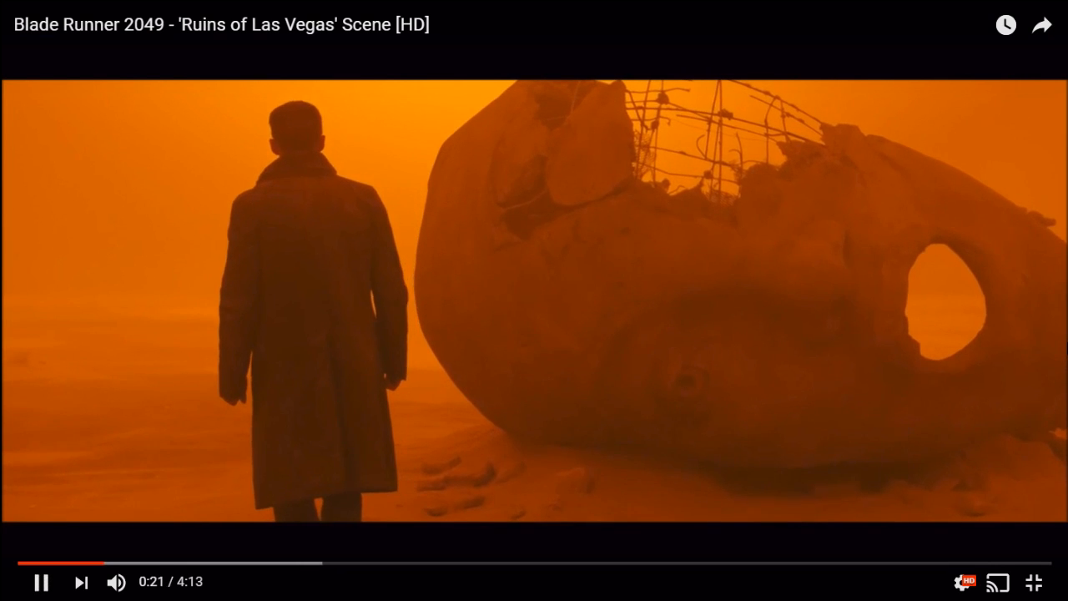
left_click(241, 564)
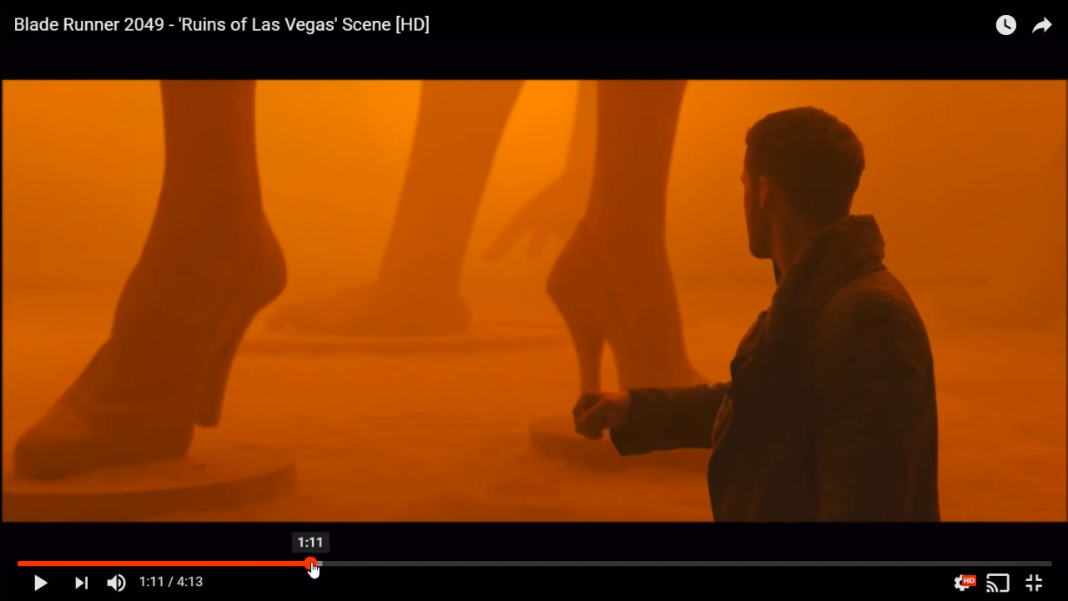
left_click_drag(313, 568, 324, 567)
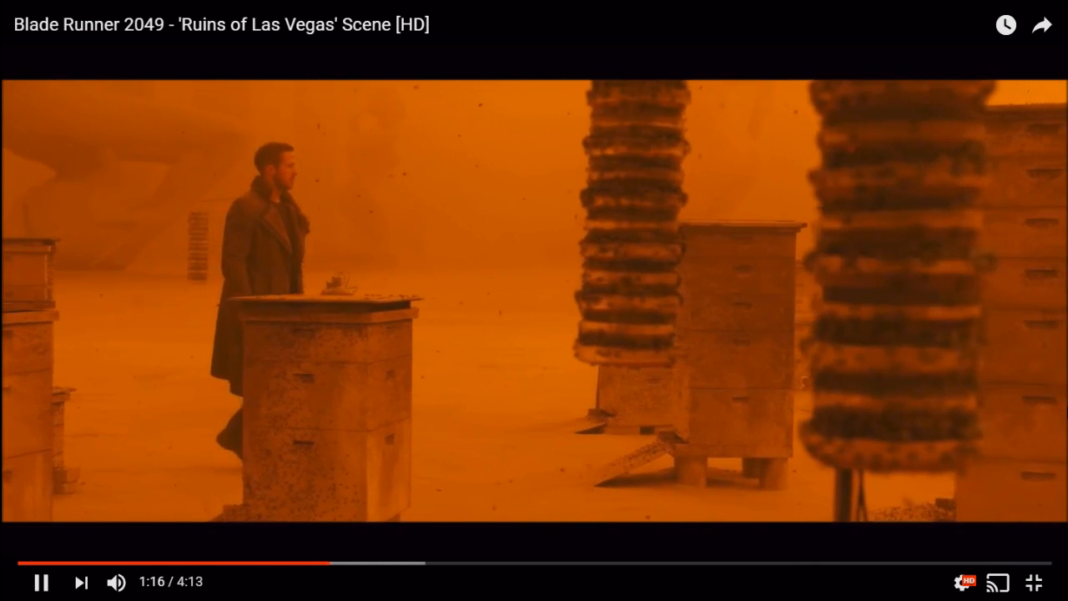
key("space")
key("Escape")
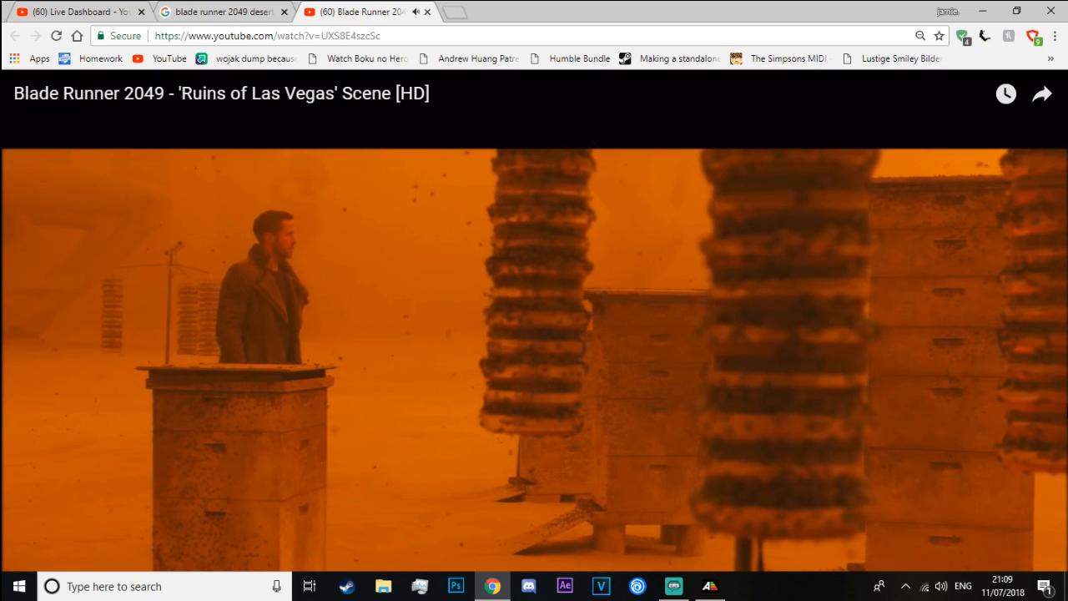
key("alt+Tab")
key("alt+Tab")
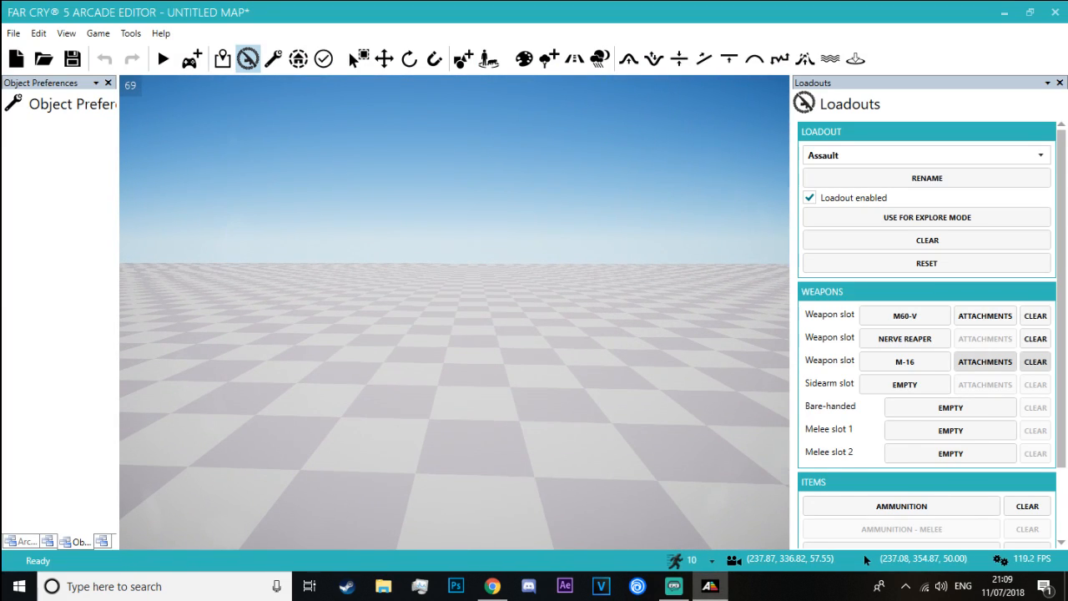
Open the Environment settings and set the bottom fog density to 1.49
right_click_drag(457, 393, 467, 425)
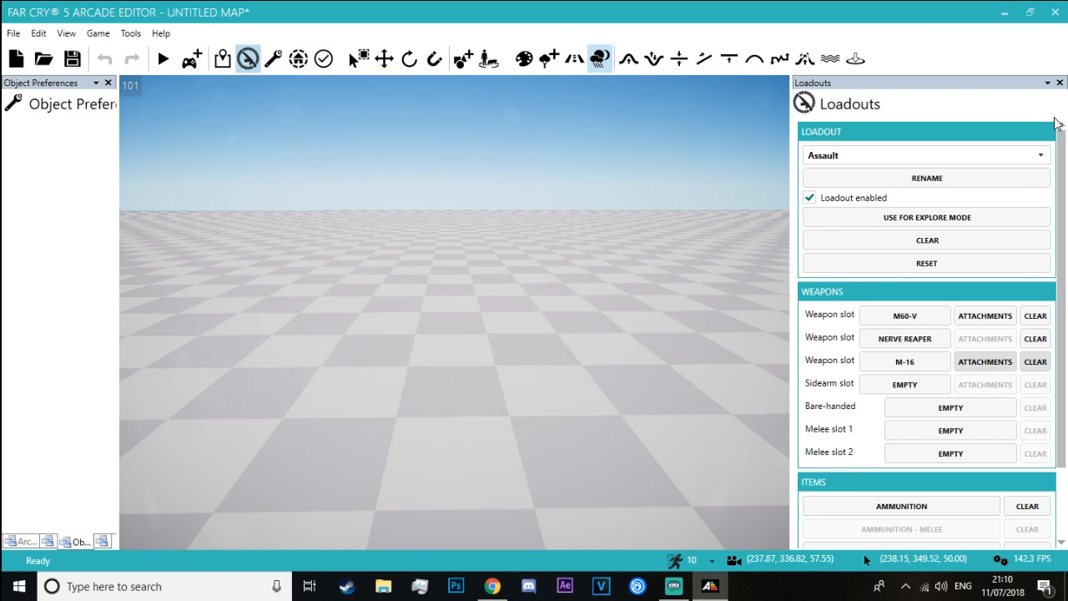
scroll(993, 292, "down", 10)
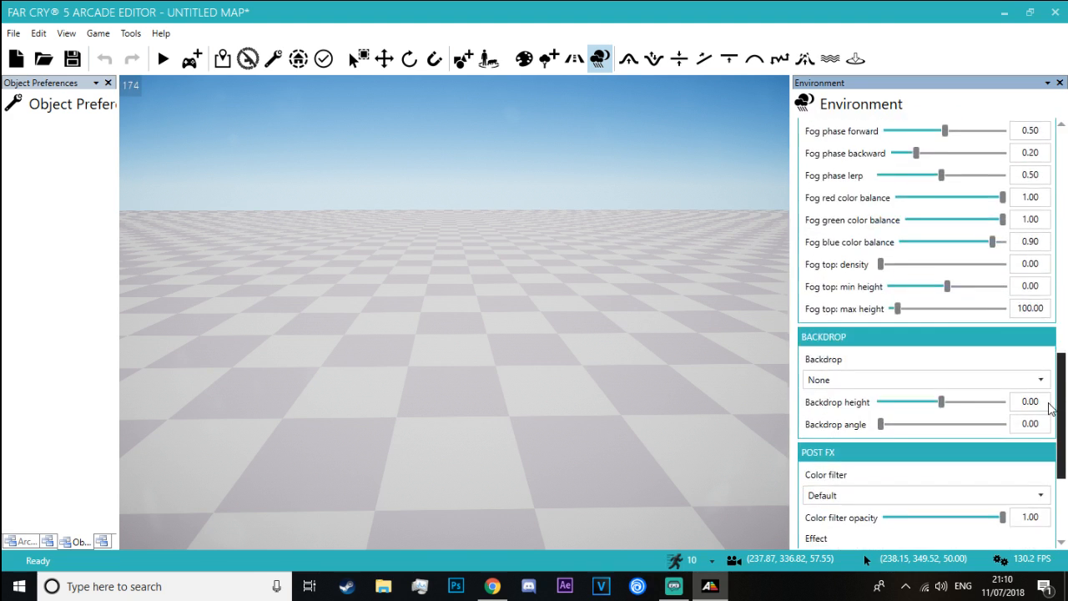
scroll(993, 292, "up", 2)
left_click_drag(893, 215, 930, 216)
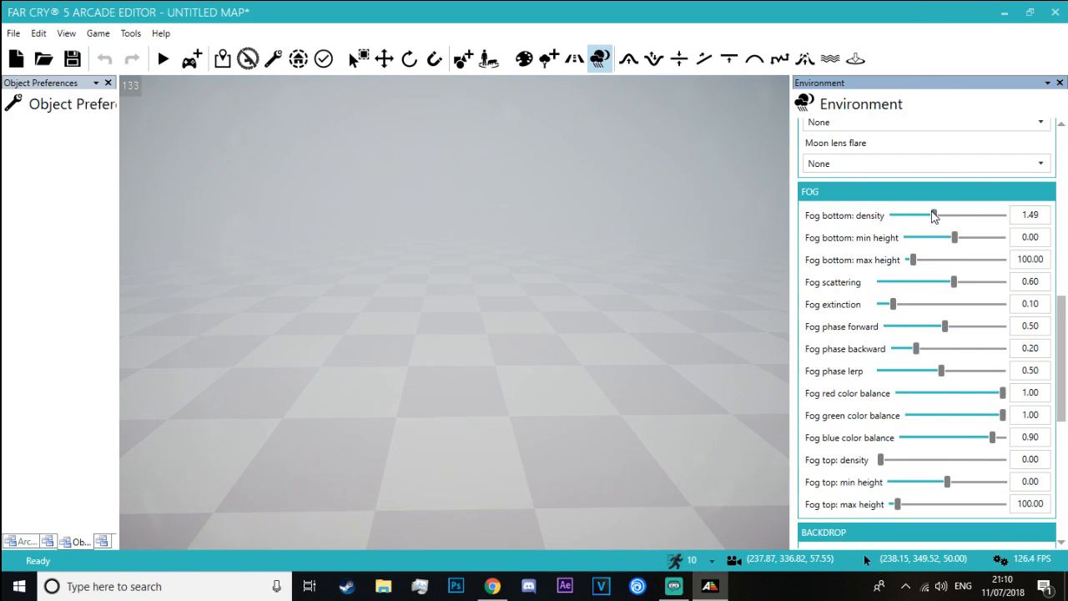
Tint the fog orange with blue color balance 0.01 and green 0.24, and set the bottom fog density to 4.00
left_click_drag(993, 437, 903, 438)
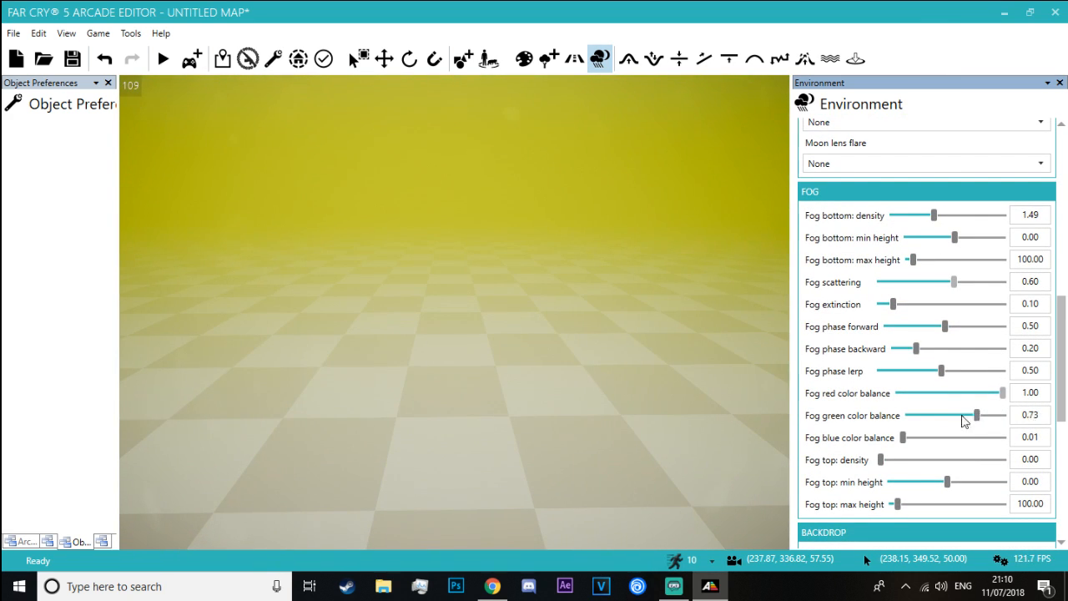
left_click_drag(962, 416, 931, 416)
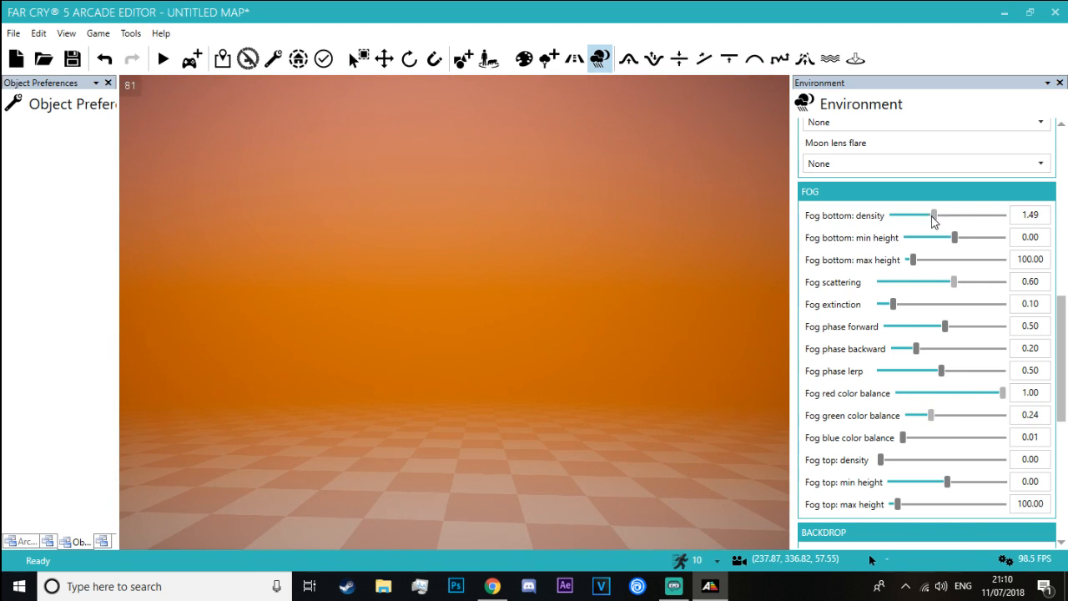
left_click_drag(933, 216, 1003, 215)
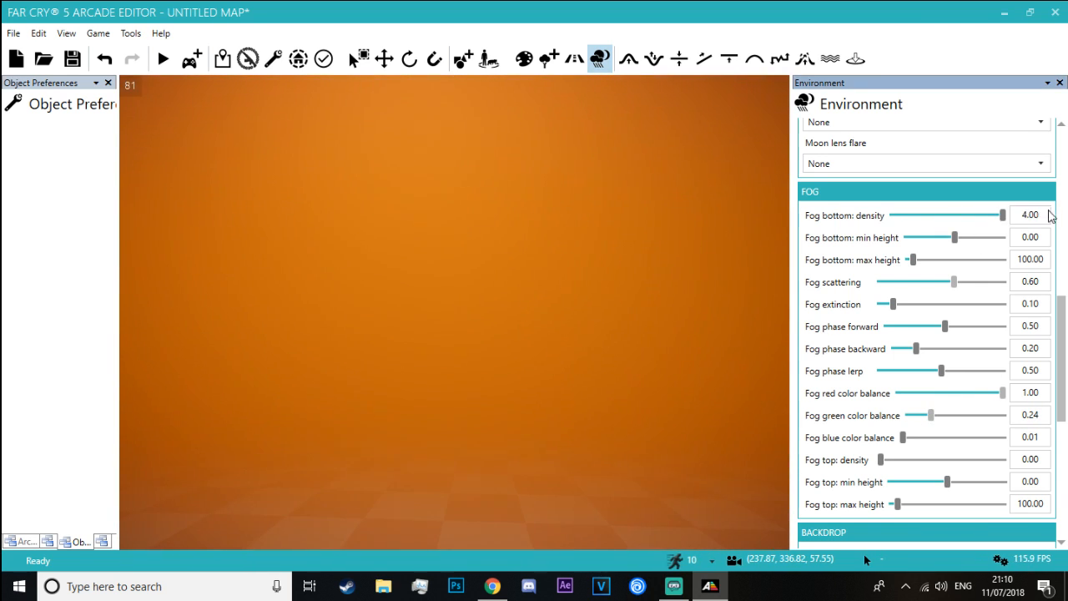
key("s")
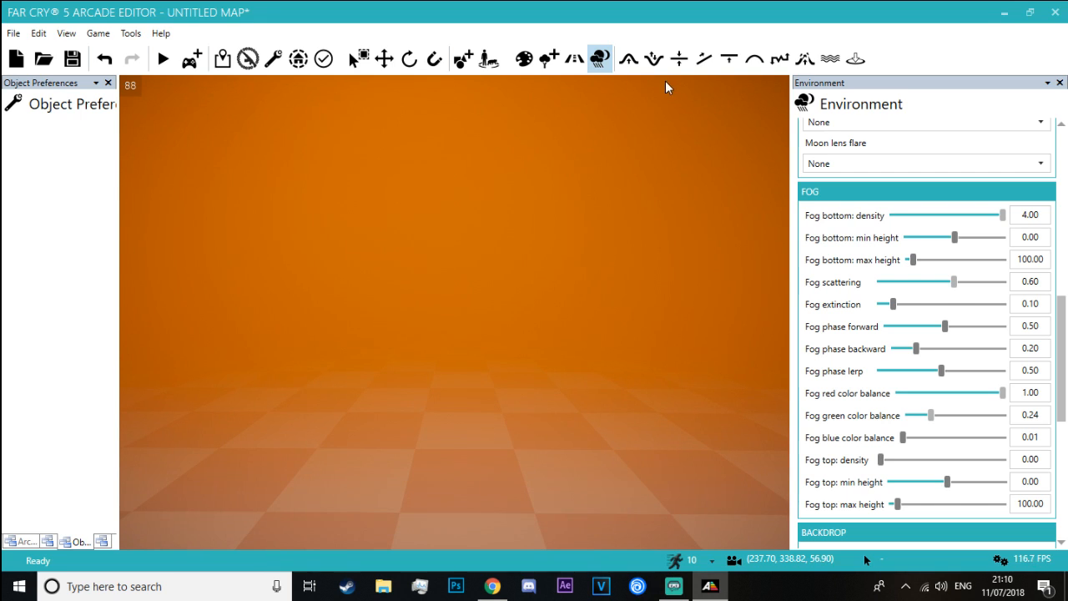
Replace the default ground texture with the first Martian_Sand texture in the Texture Painter and inspect it on the terrain
left_click(521, 61)
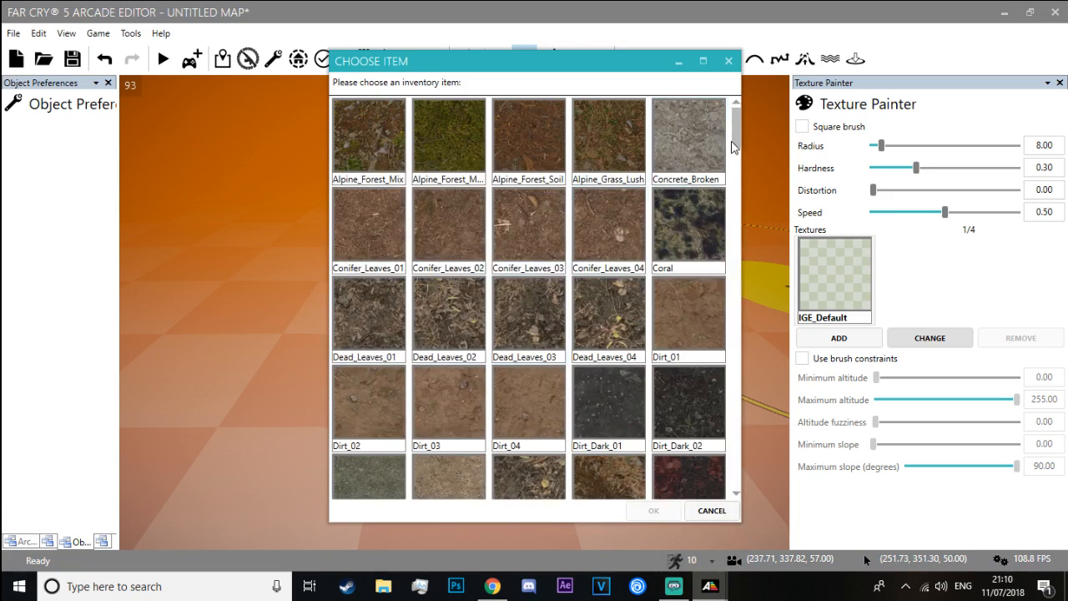
left_click_drag(732, 140, 731, 342)
scroll(673, 307, "down", 3)
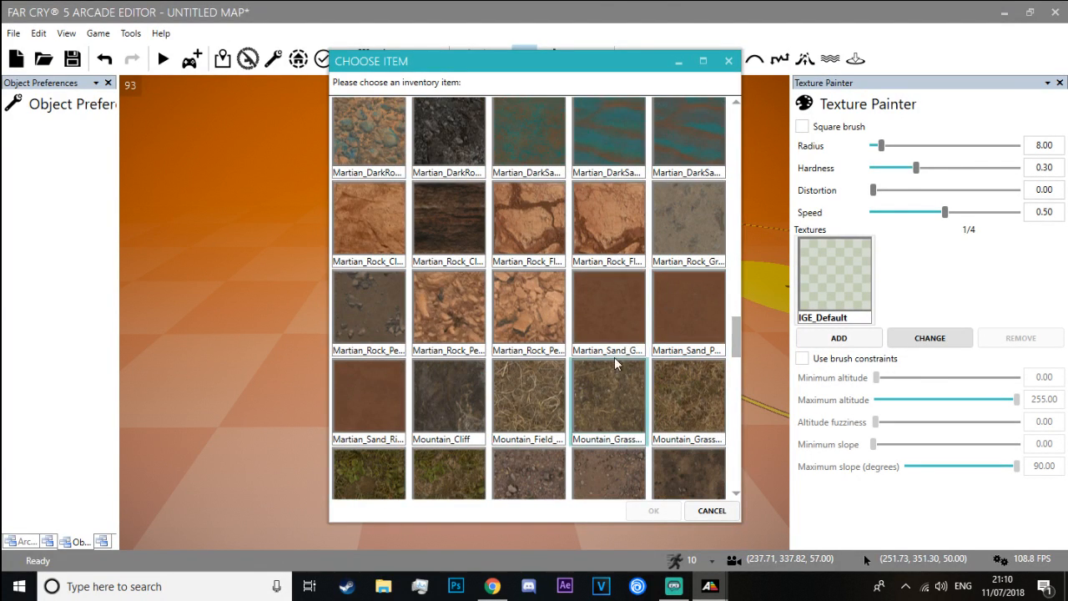
double_click(609, 309)
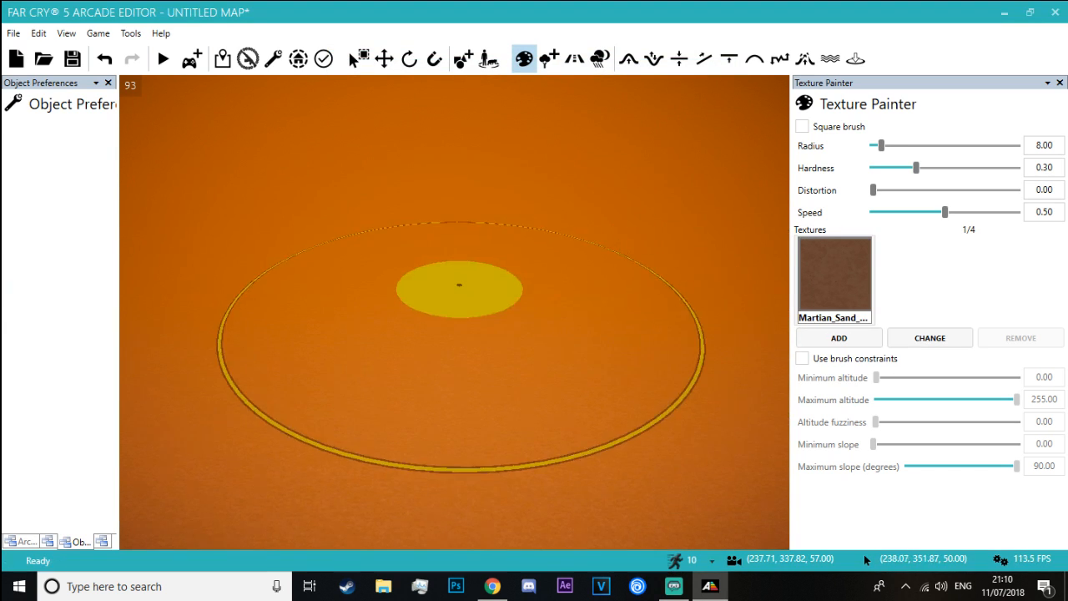
mouse_move(454, 312)
right_mouse_down()
mouse_move(450, 217)
mouse_move(426, 188)
mouse_move(455, 250)
right_mouse_up()
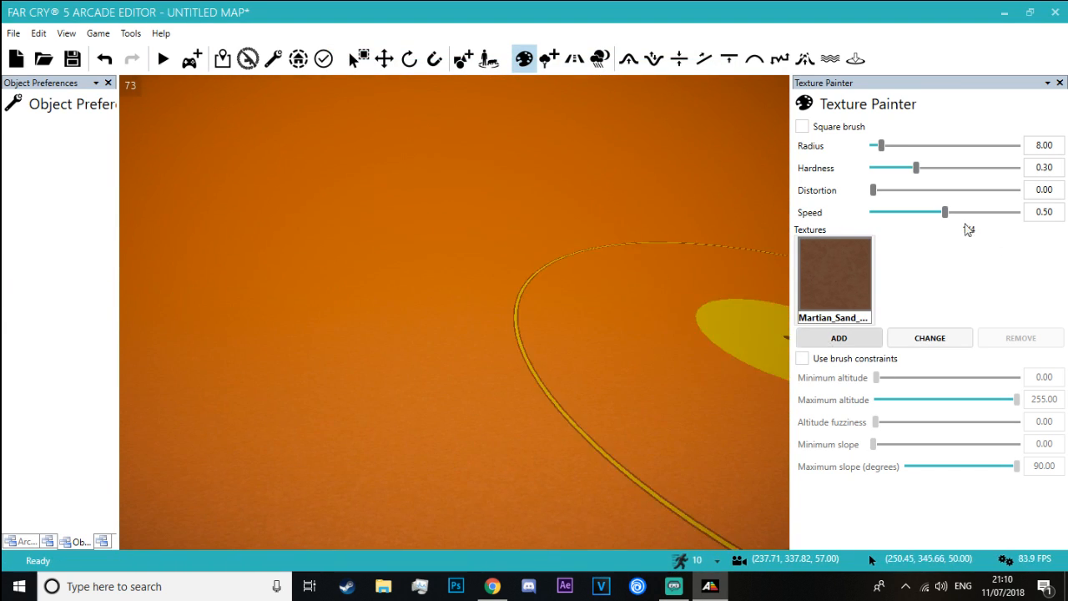
Set the environment's ambient bounce color to 0.10 red, 0.01 green and 0.01 blue
left_click_drag(1058, 240, 1064, 275)
left_click_drag(932, 255, 922, 286)
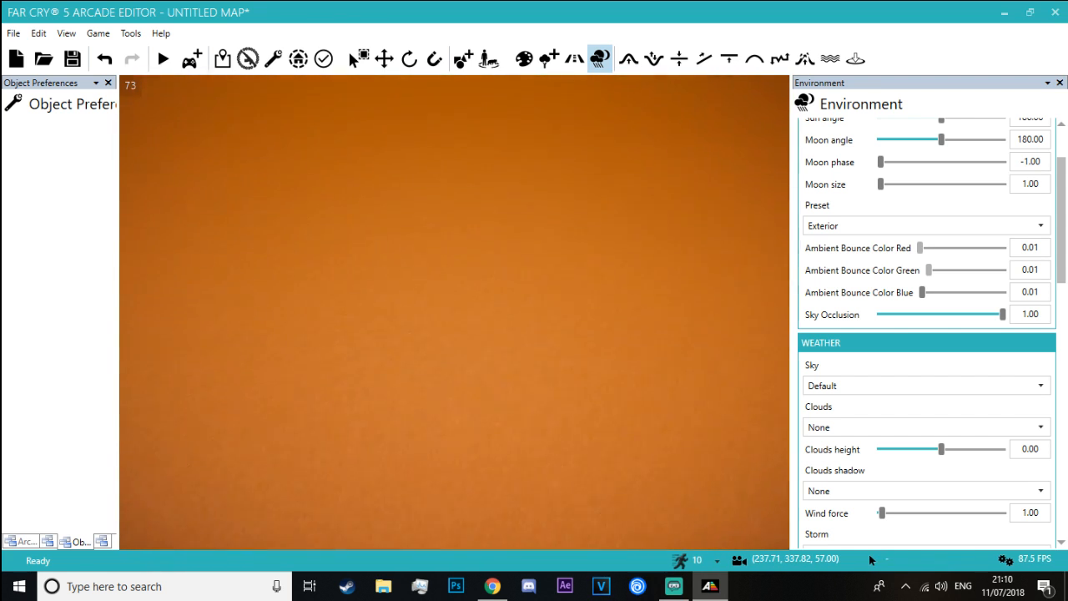
scroll(454, 312, "up", 2)
scroll(454, 312, "up", 2)
right_click_drag(454, 312, 555, 229)
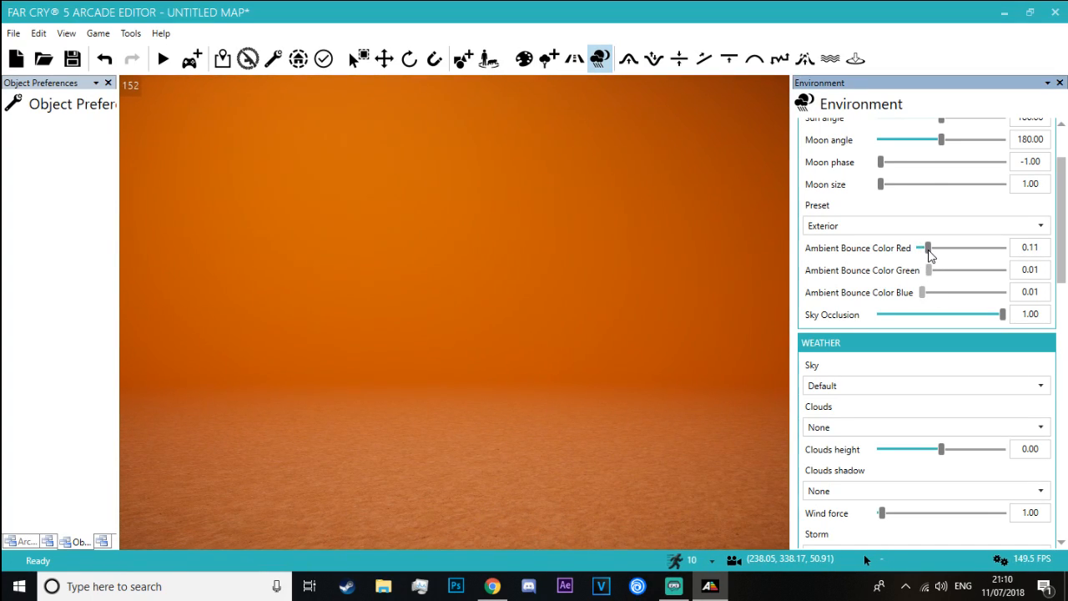
Keep the Exterior lighting preset and set the weather's sky to Apocalypse
left_click(1042, 227)
left_click(1031, 245)
scroll(1049, 279, "down", 4)
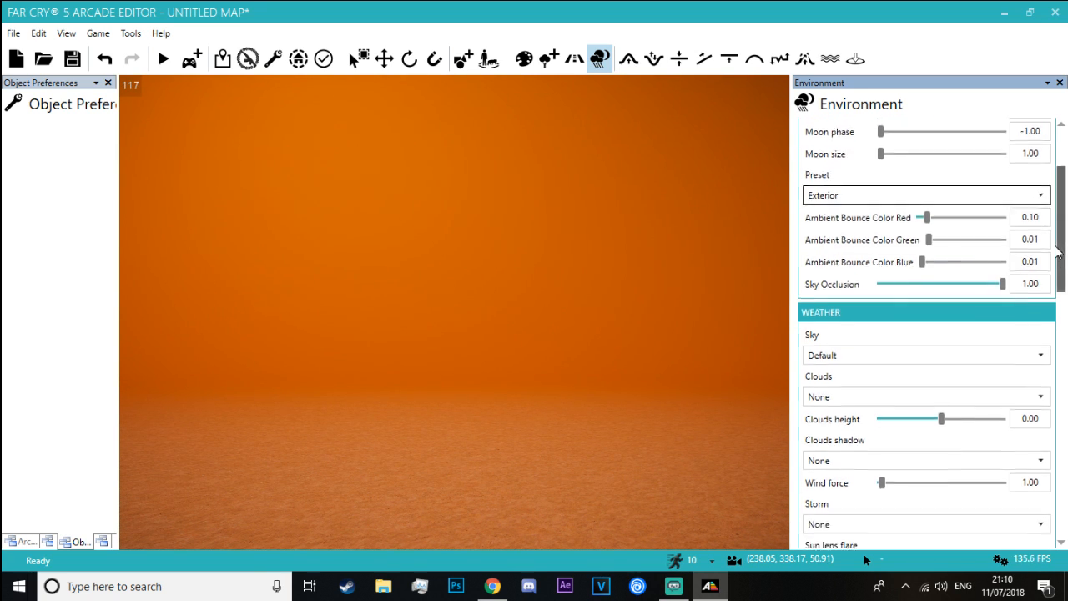
left_click(1038, 255)
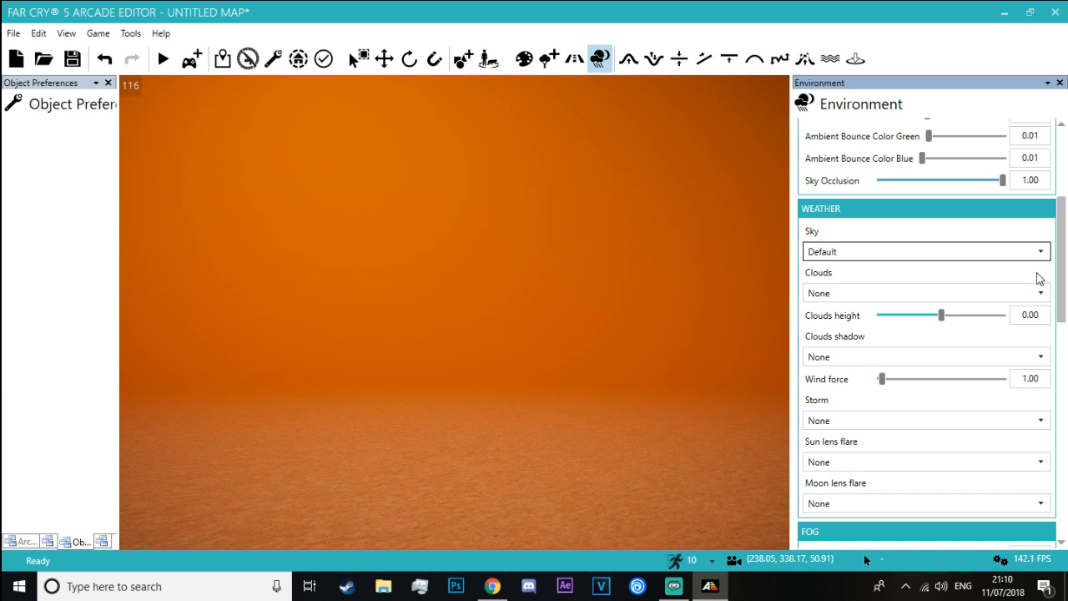
left_click(1017, 283)
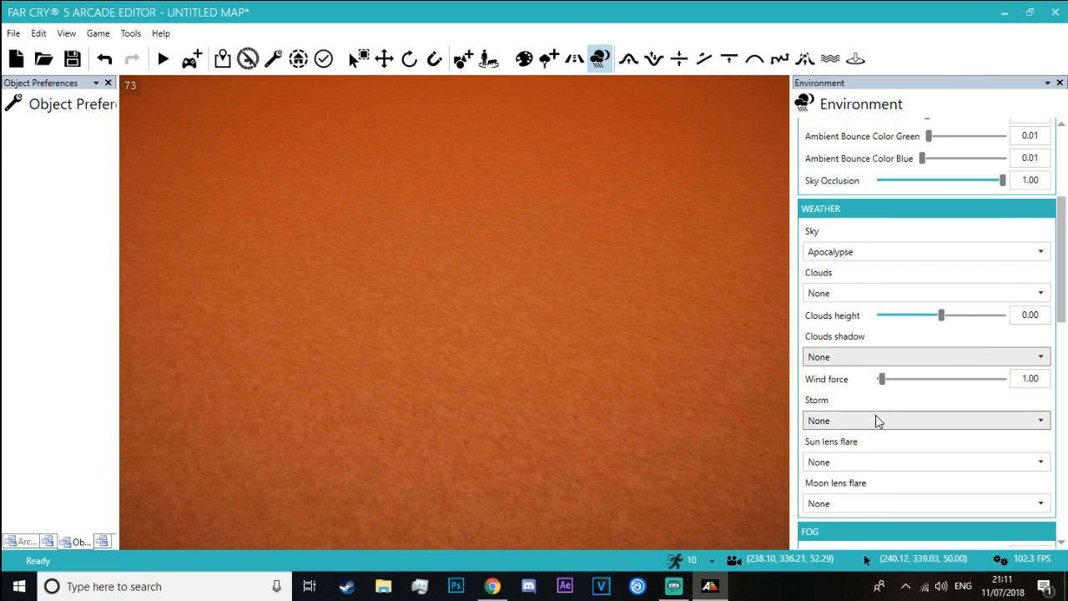
Try the Lens Effect Sun High sun lens flare and reset the flare to None
left_click(864, 463)
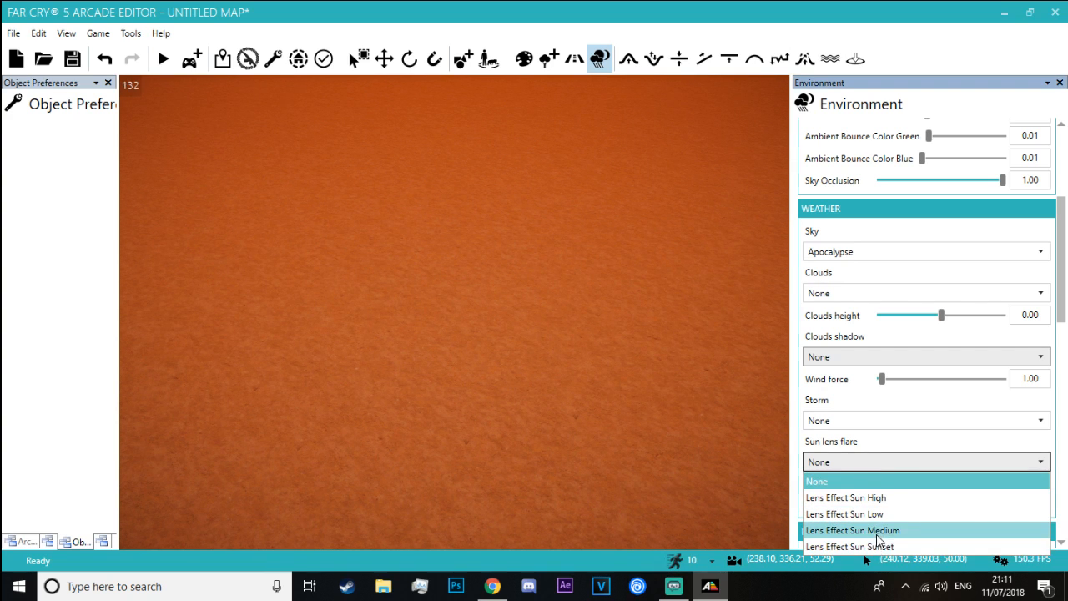
left_click(881, 498)
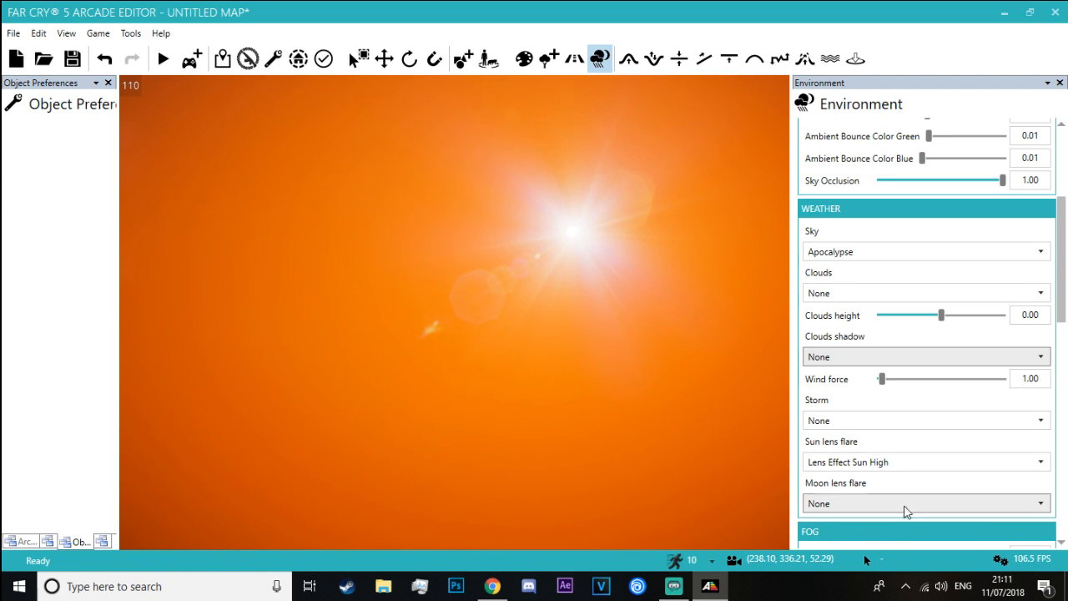
left_click(883, 464)
left_click(869, 481)
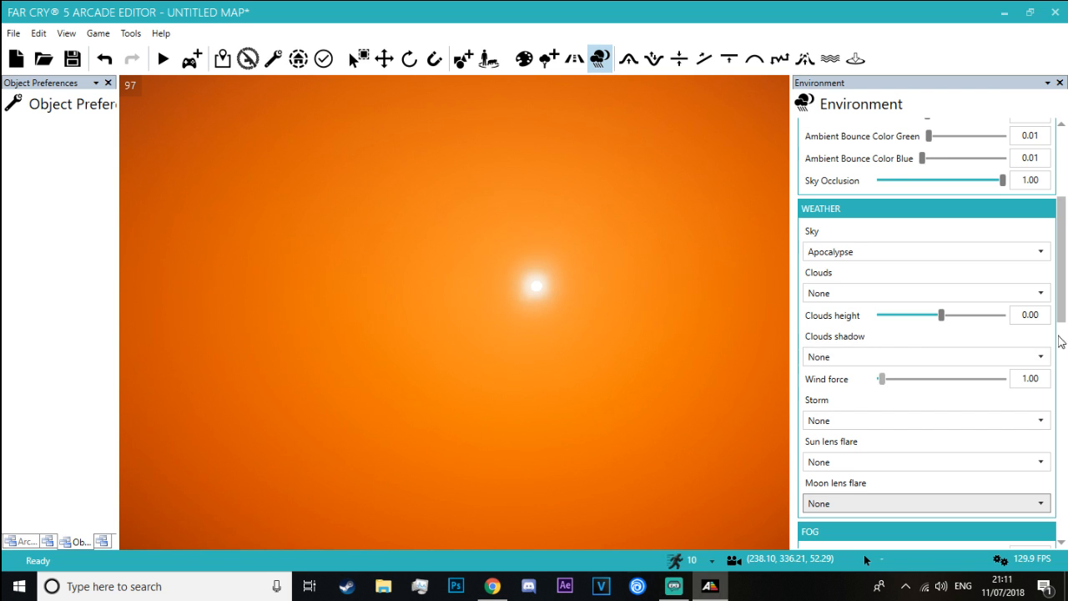
Try a time of day of 00:00, compare the look with the Blade Runner 2049 video in Chrome, and return to the Arcade Editor
left_click_drag(1065, 310, 1066, 219)
left_click_drag(883, 174, 756, 172)
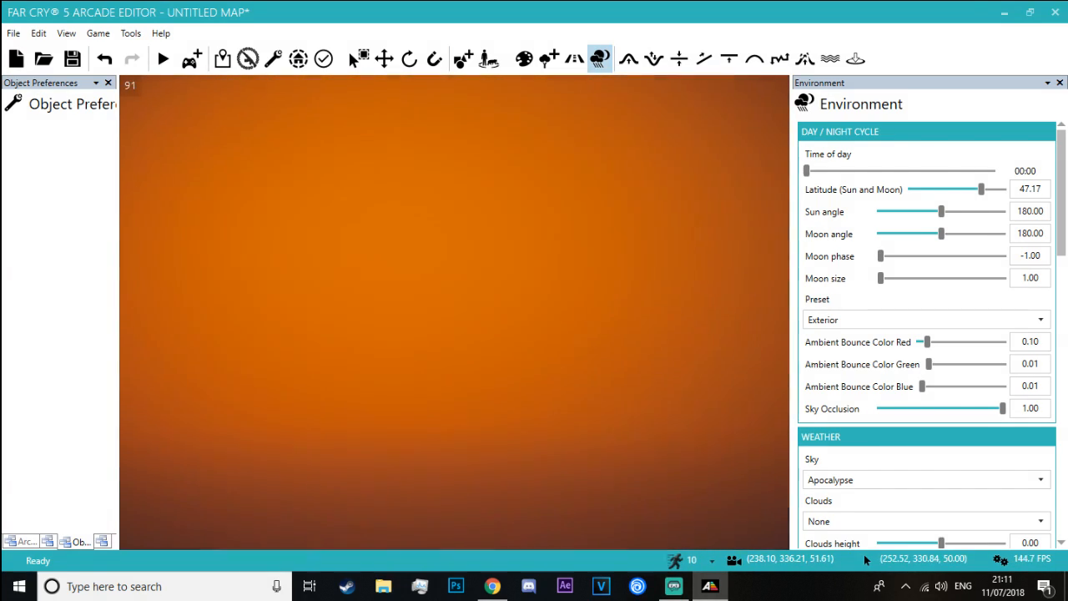
key("alt+Tab")
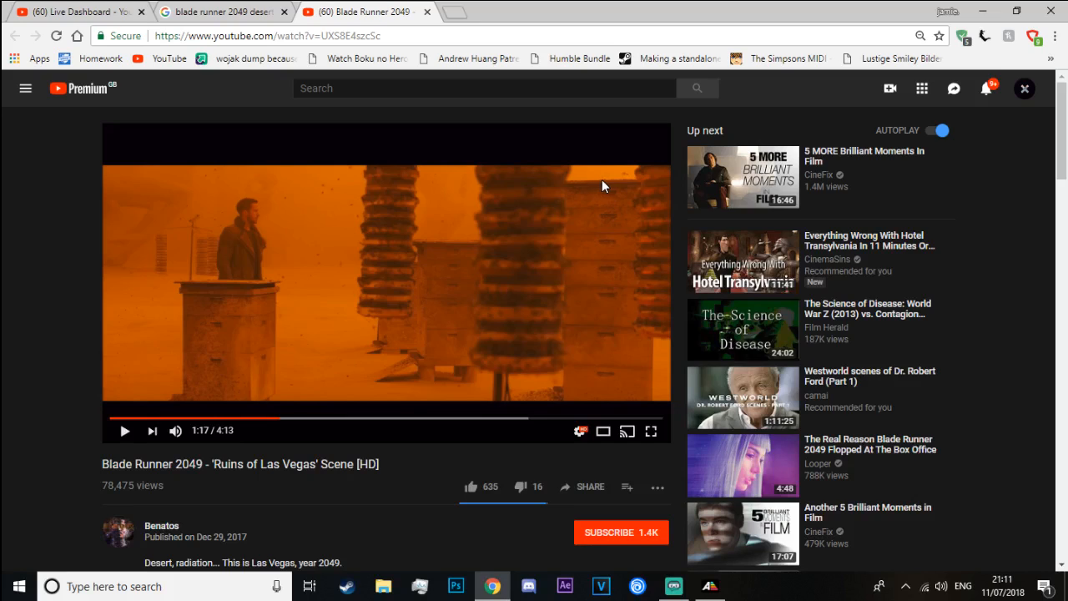
key("alt+Tab")
key("alt+Tab")
key("alt+Tab")
key("alt+Tab")
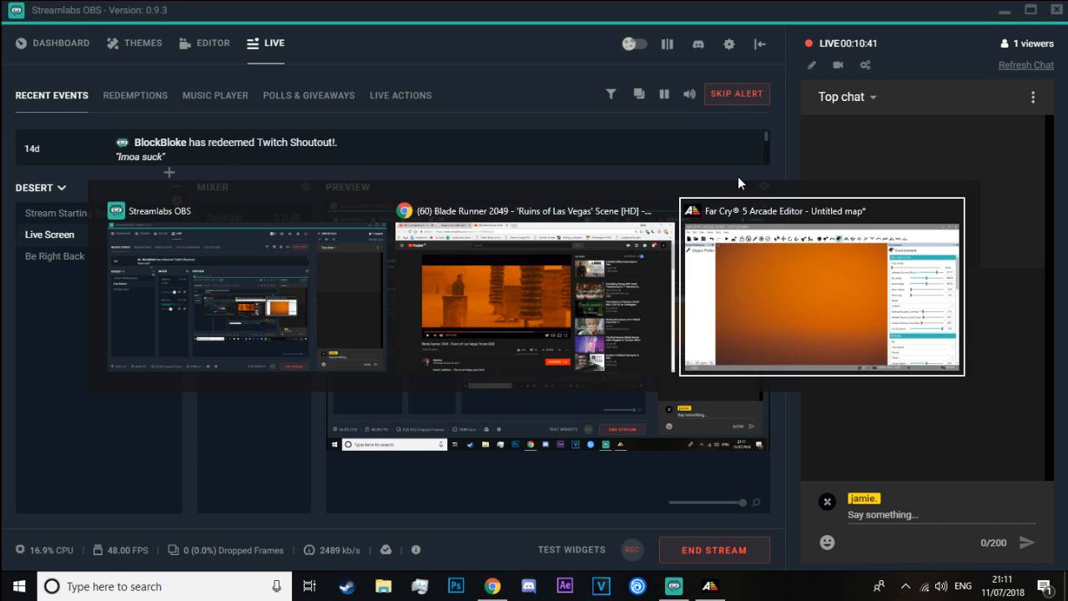
Set the time of day to 11:13 and the fog's bottom min height to -16.00
left_click_drag(806, 171, 891, 171)
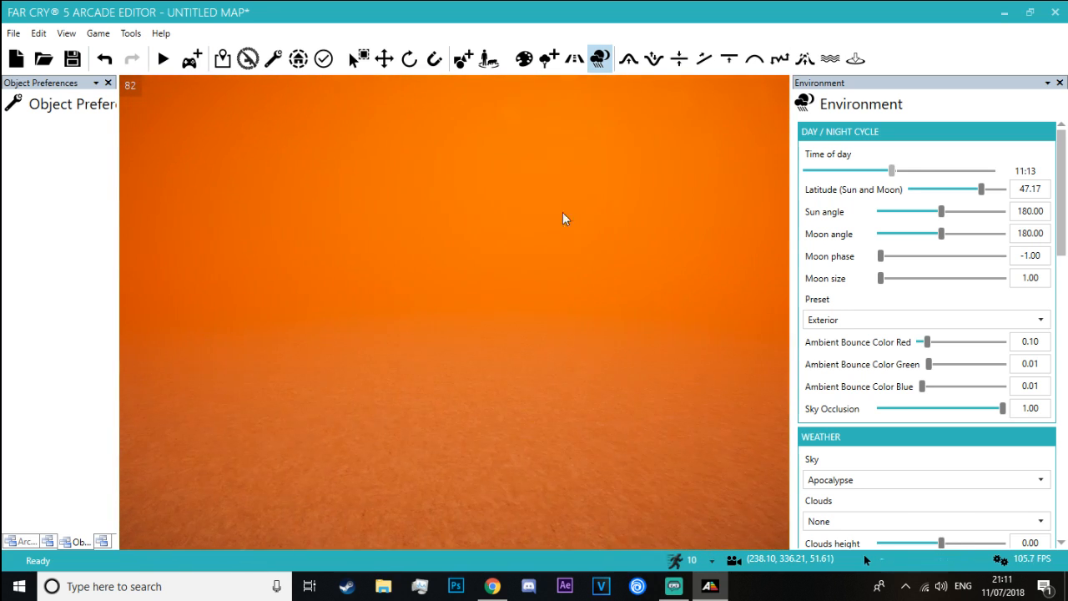
left_click_drag(1061, 194, 953, 311)
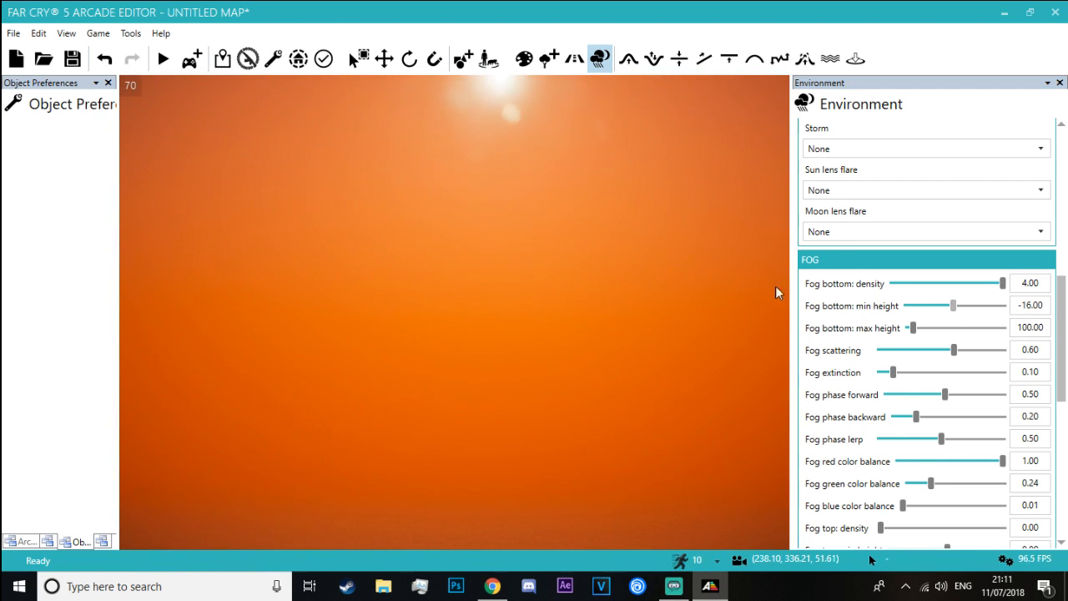
Set the weather's wind force to 100.00 and inspect the ground
left_click_drag(1063, 325, 1054, 464)
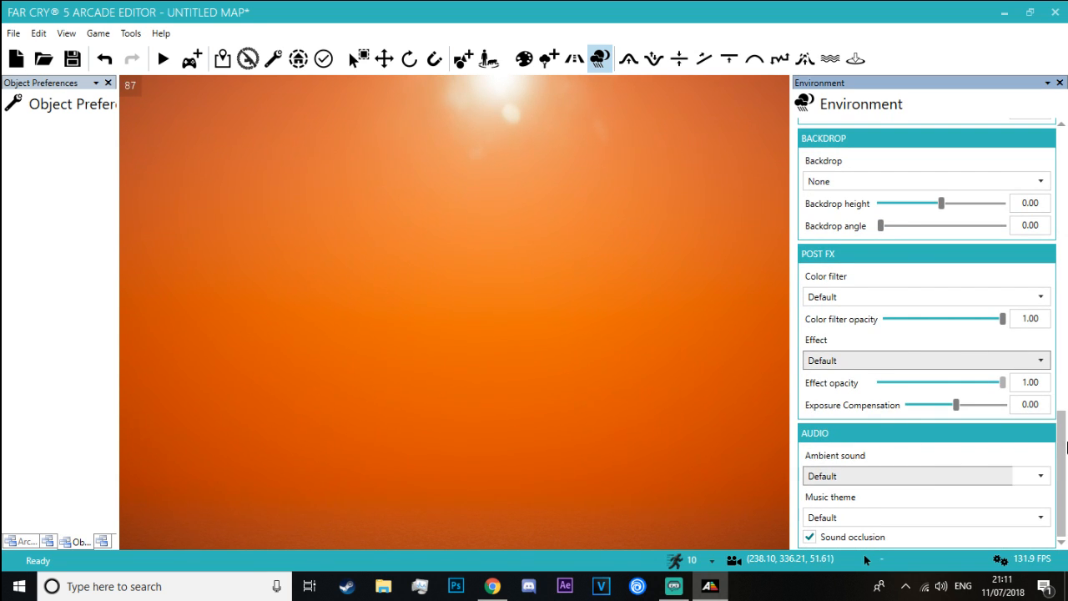
left_click_drag(1063, 442, 1035, 264)
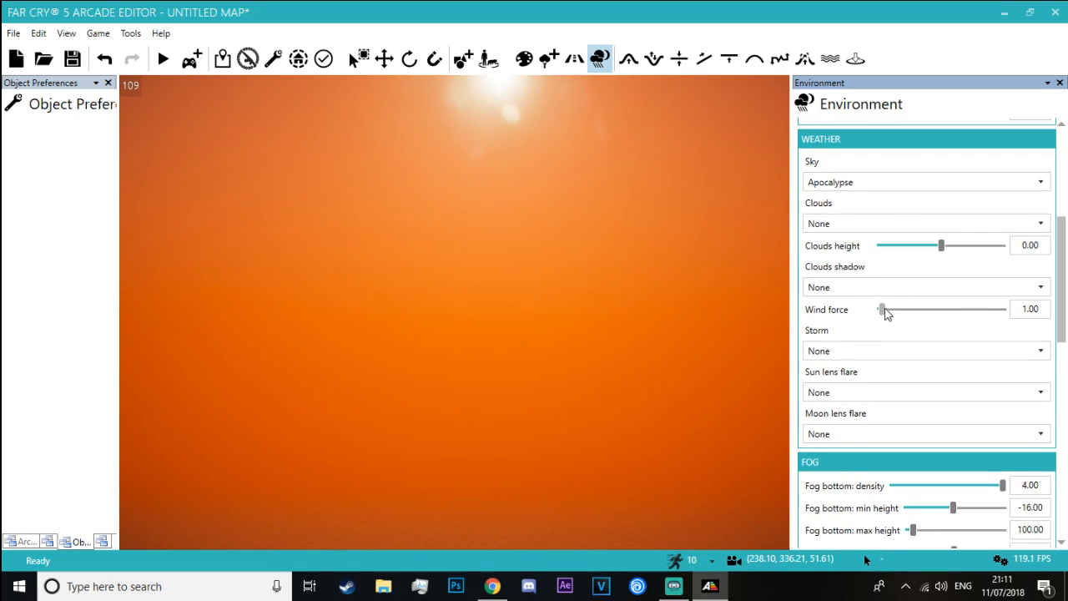
right_click_drag(534, 309, 534, 417)
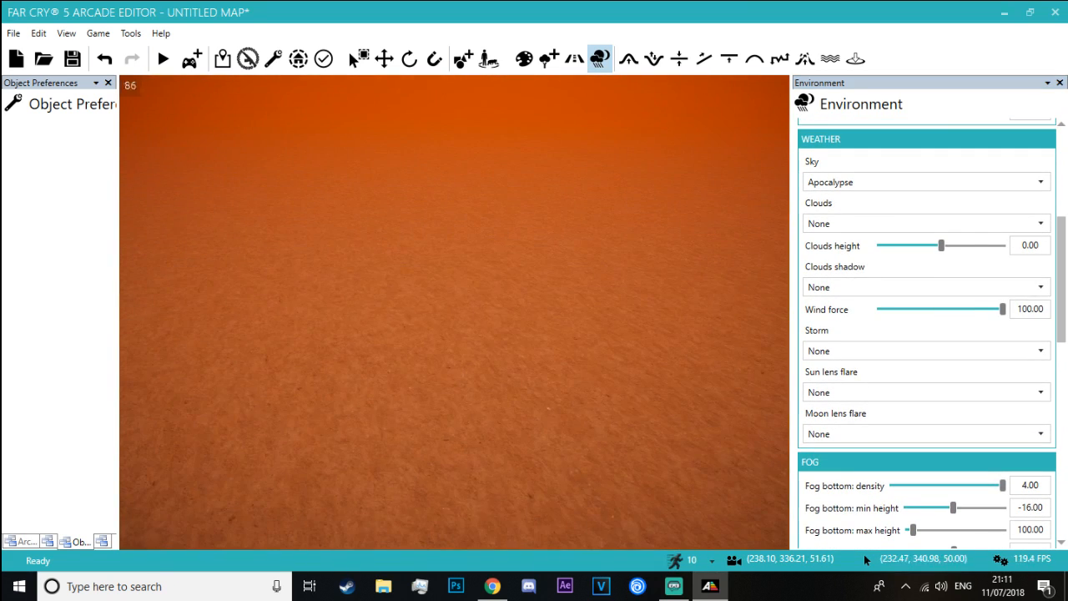
right_click_drag(541, 80, 541, 188)
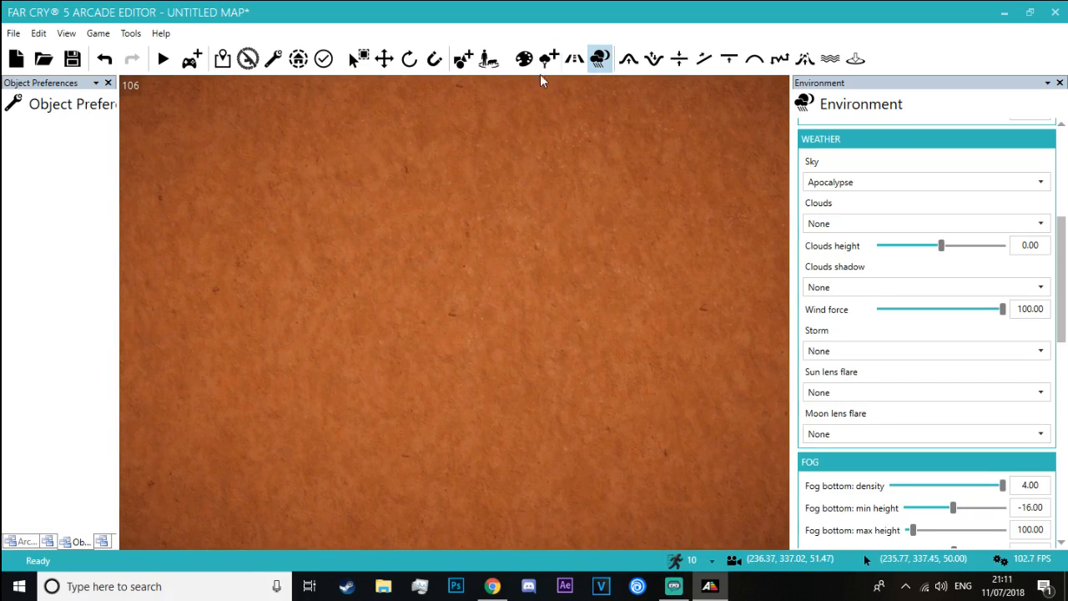
Change the ground texture to the orange Martian_Rock_Cl... rock and inspect the terrain
left_click(525, 66)
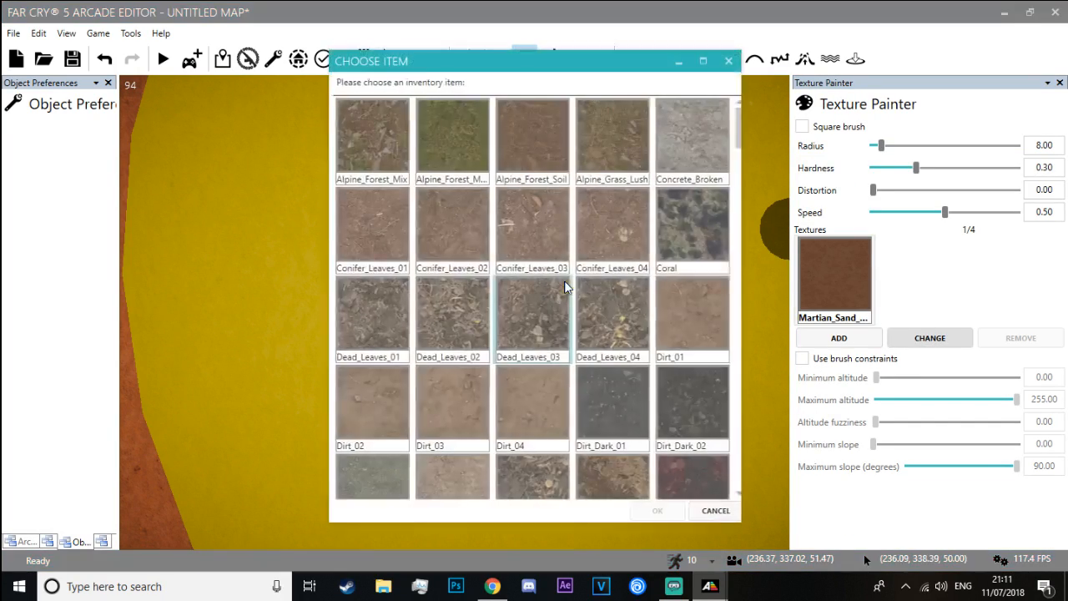
scroll(720, 244, "down", 4)
left_click_drag(736, 183, 743, 338)
double_click(346, 264)
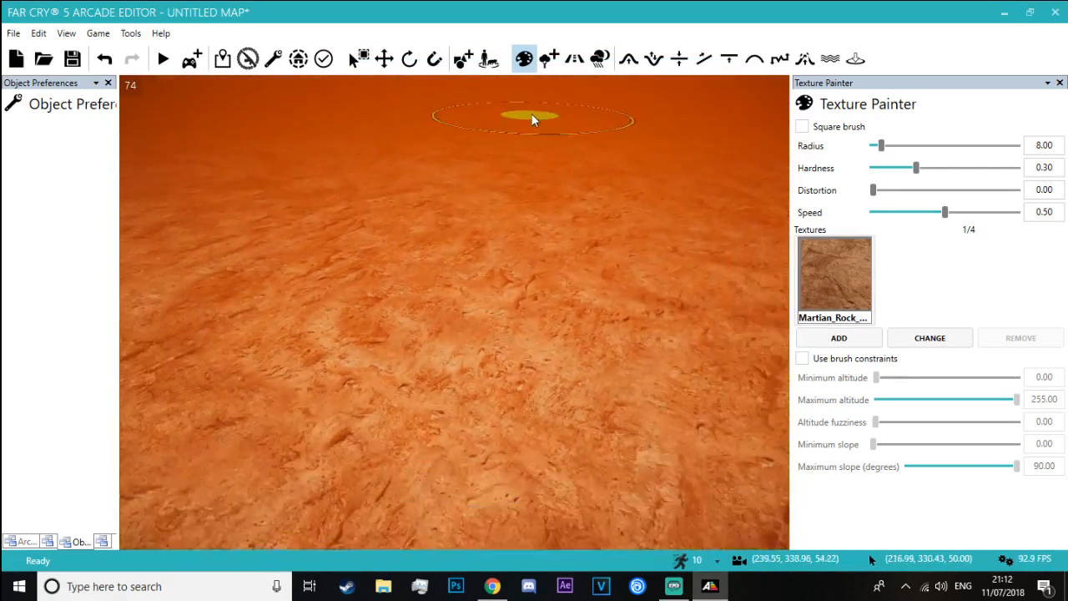
mouse_move(374, 165)
right_mouse_down()
mouse_move(374, 126)
mouse_move(374, 171)
right_mouse_up()
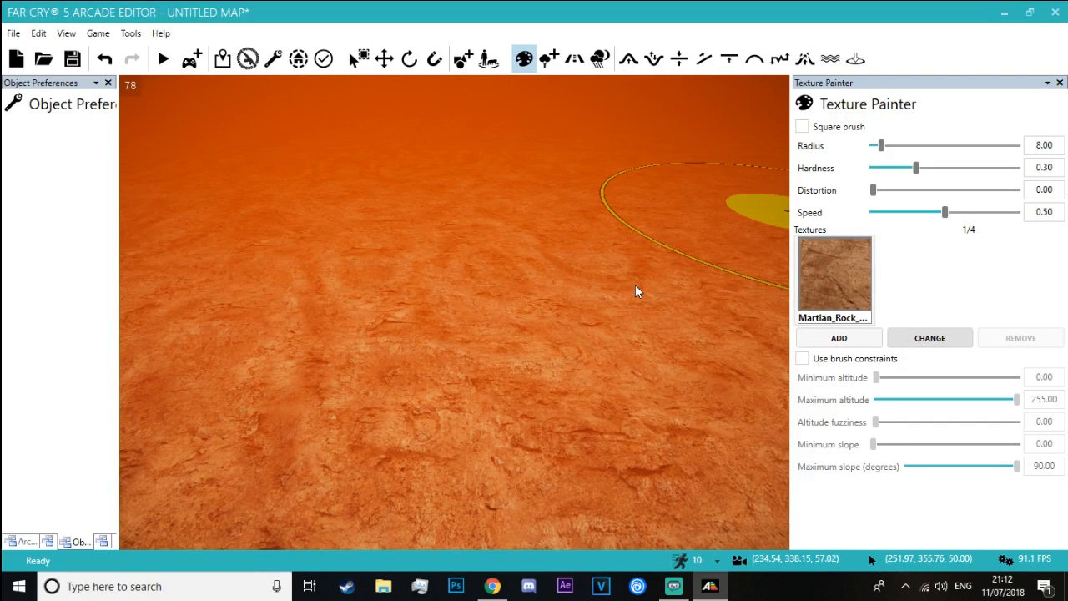
Change the ground texture to the first orange Martian_Rock_Pe... pebble texture and inspect it close up and from above
left_click(929, 337)
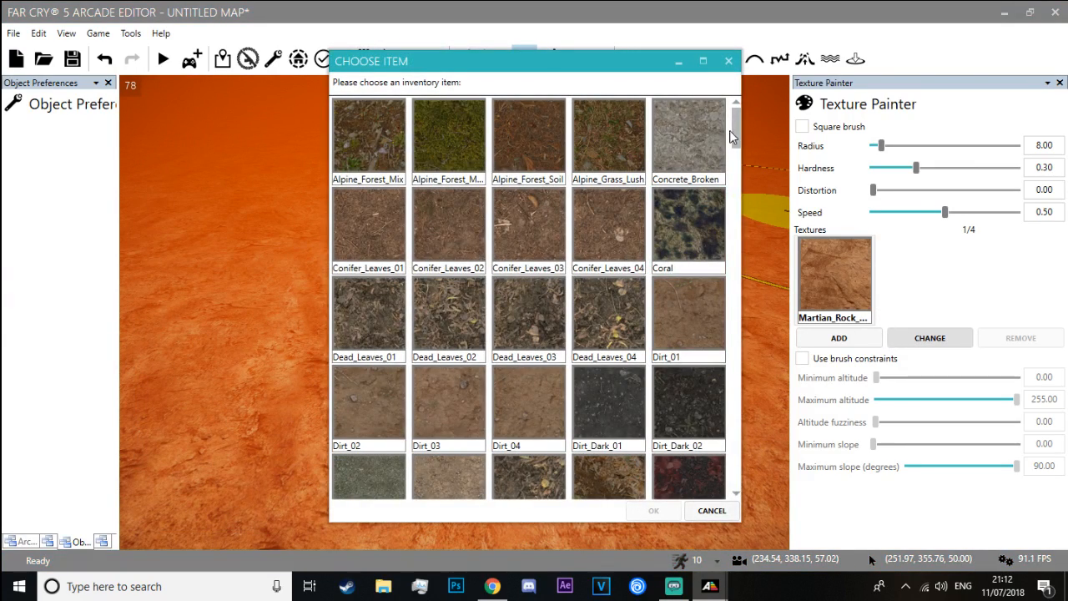
left_click_drag(731, 133, 730, 337)
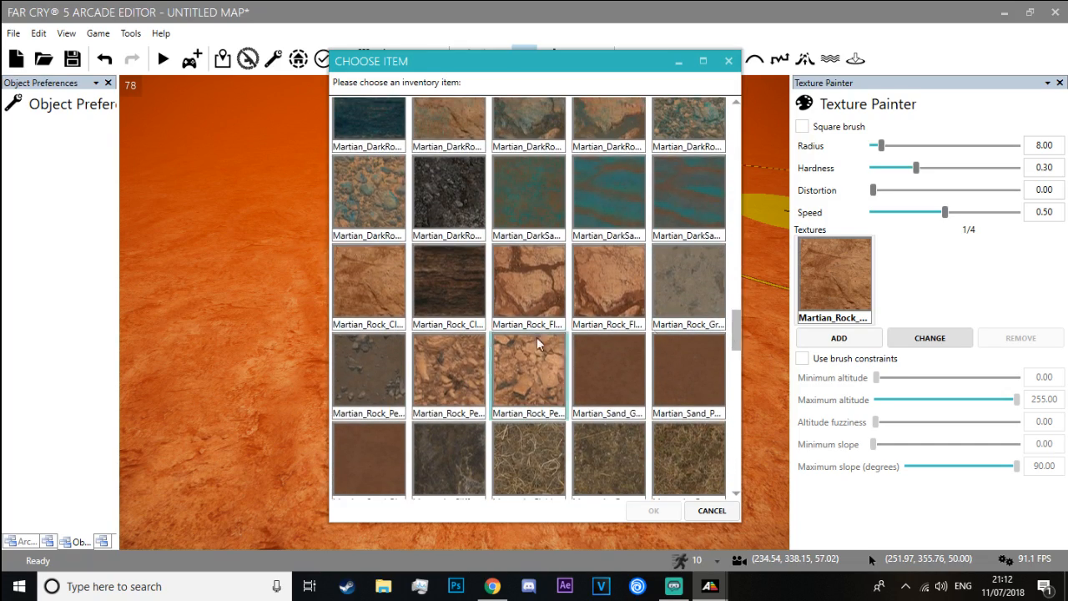
double_click(465, 364)
right_click_drag(627, 157, 627, 276)
key("w")
key("w")
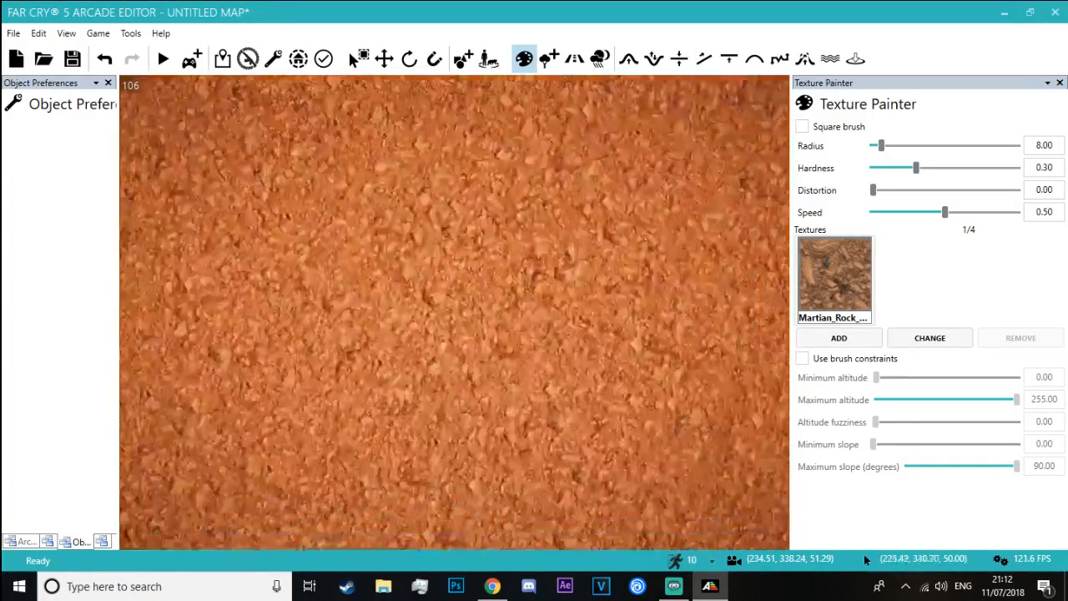
key("s")
key("s")
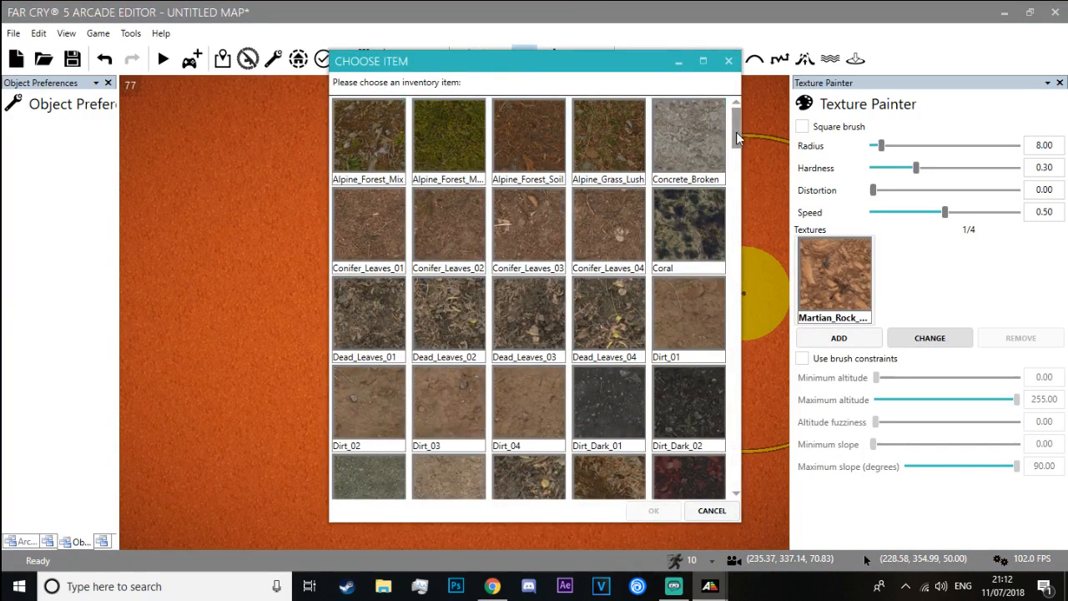
Change the ground texture to the first cracked Martian_Rock_Fl... rock and inspect it close to the ground
left_click_drag(738, 138, 710, 427)
left_click_drag(735, 443, 738, 343)
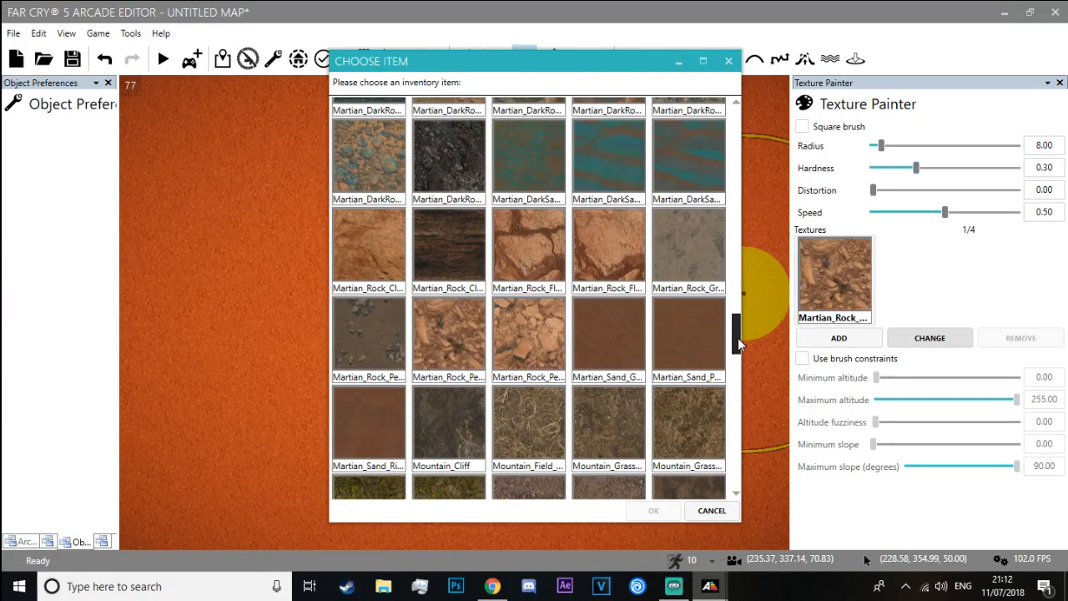
double_click(551, 284)
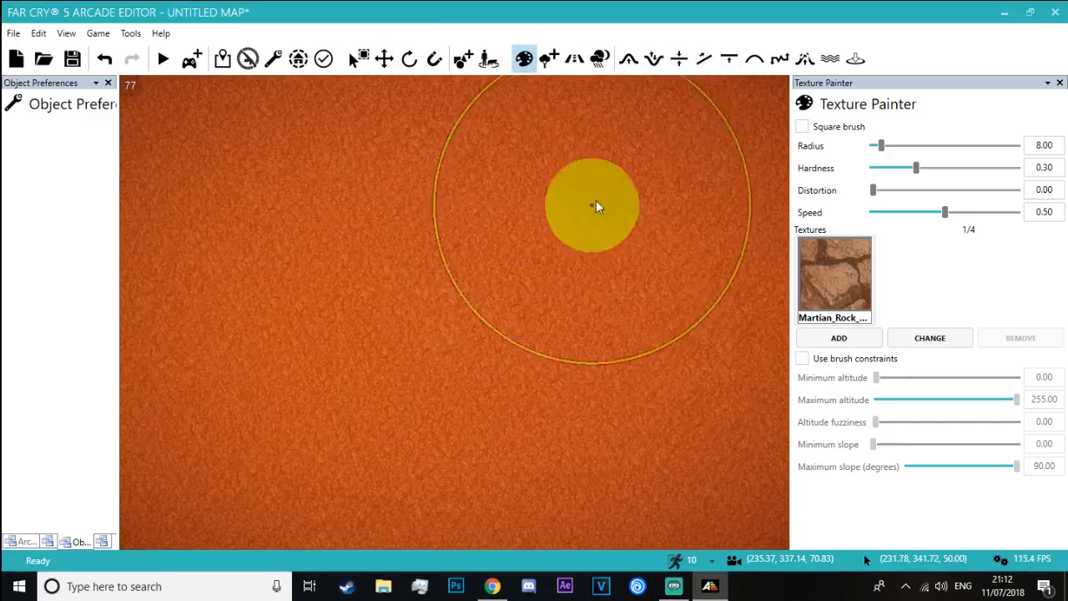
key("w")
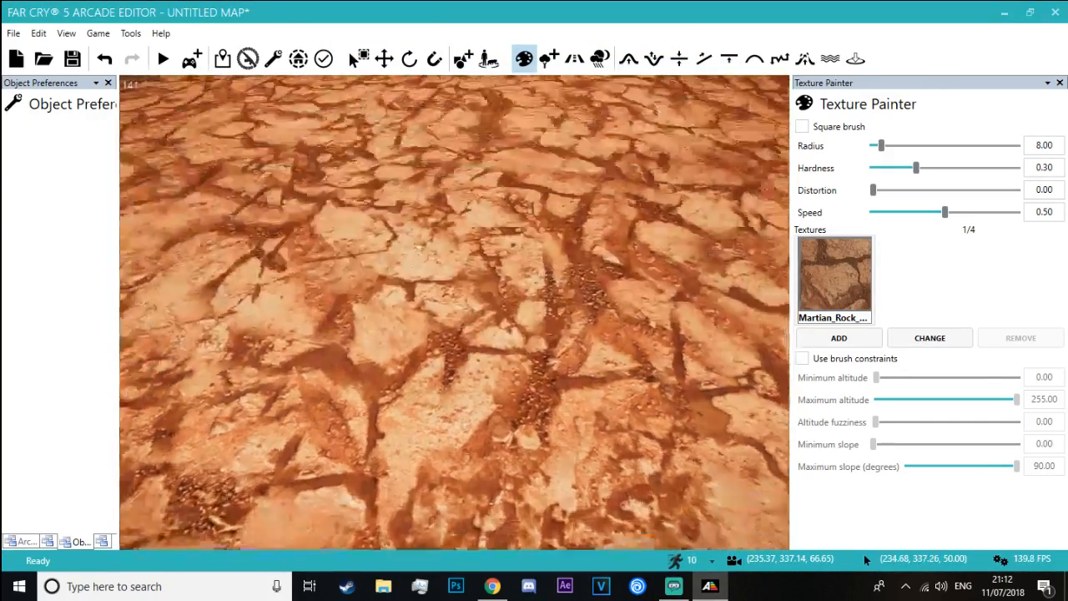
Switch to the Blade Runner 2049 video in Chrome to examine its desert ground, and return to the Arcade Editor
key("alt+Tab")
key("alt+Tab")
key("alt+Tab")
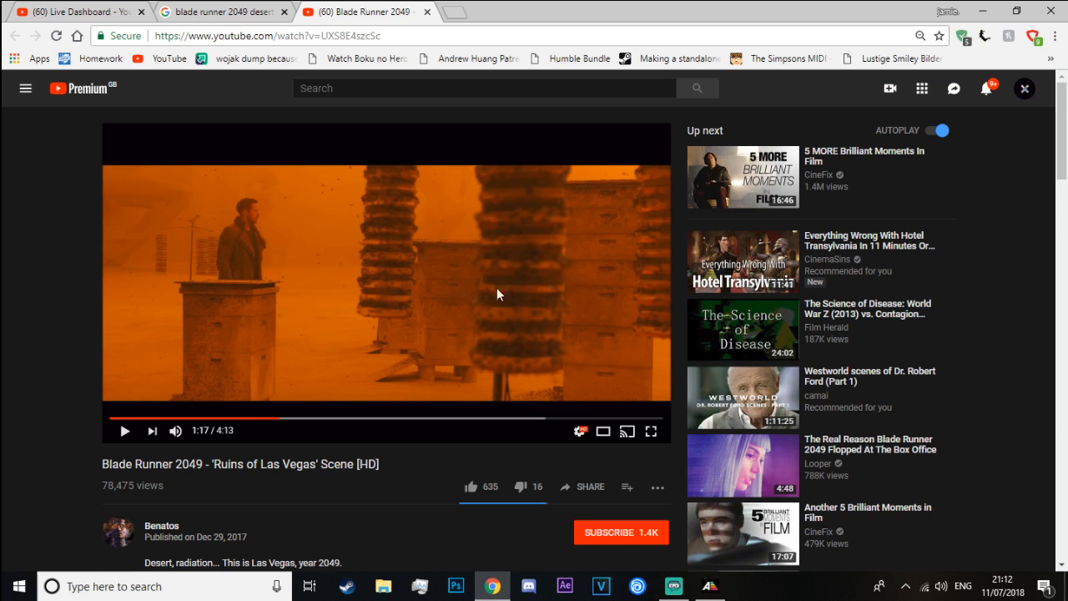
key("alt+Tab")
key("alt+Tab")
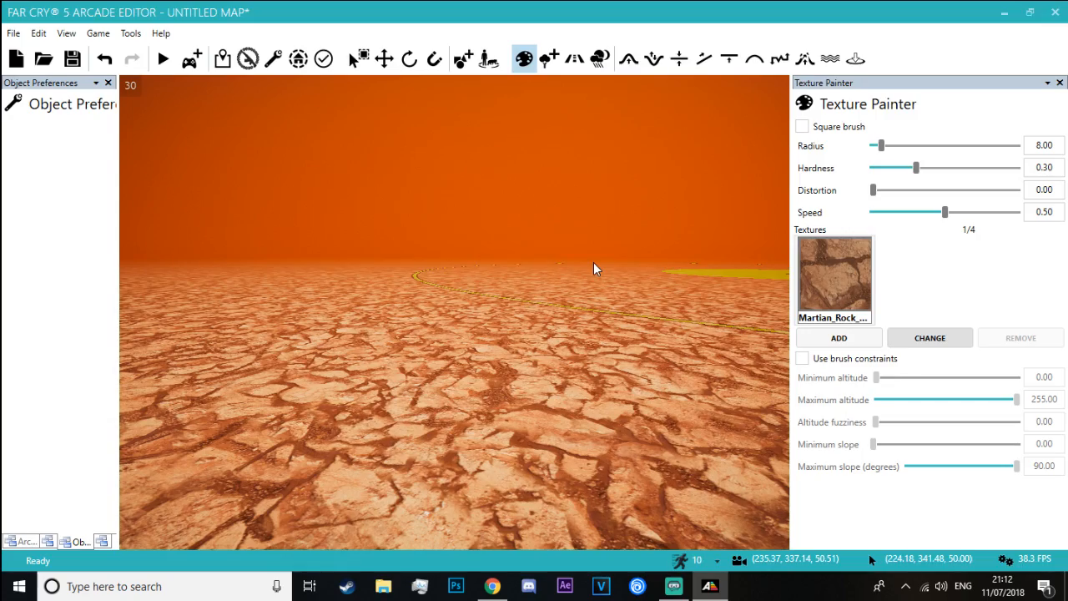
Change the ground texture to Sand_01 and inspect the terrain close up
left_click(834, 275)
left_click_drag(734, 125, 733, 472)
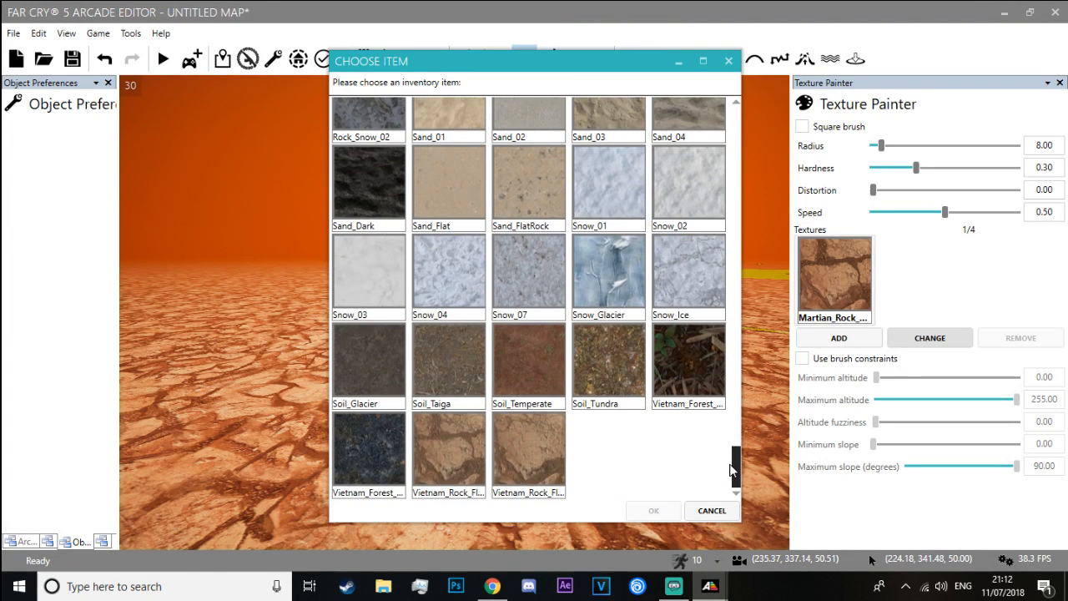
scroll(560, 357, "up", 3)
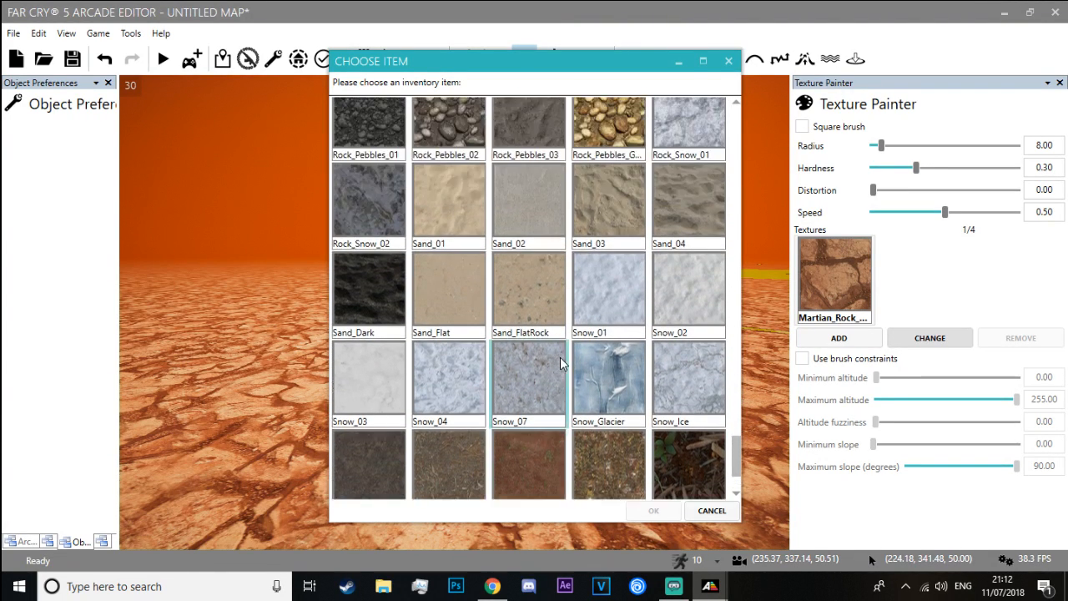
double_click(443, 291)
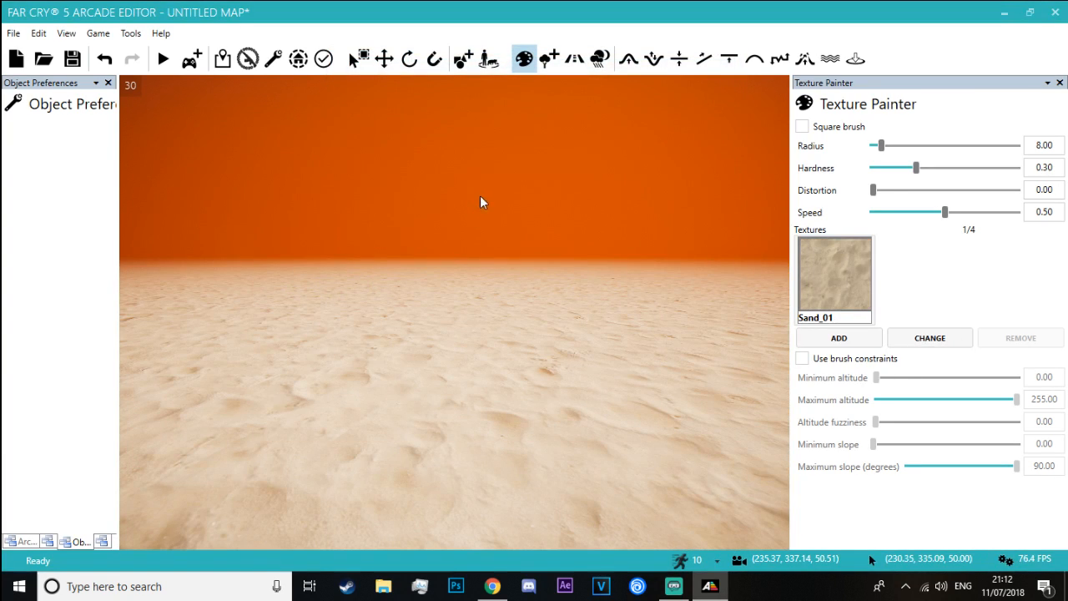
mouse_move(480, 195)
right_mouse_down()
mouse_move(480, 367)
mouse_move(480, 100)
mouse_move(480, 359)
right_mouse_up()
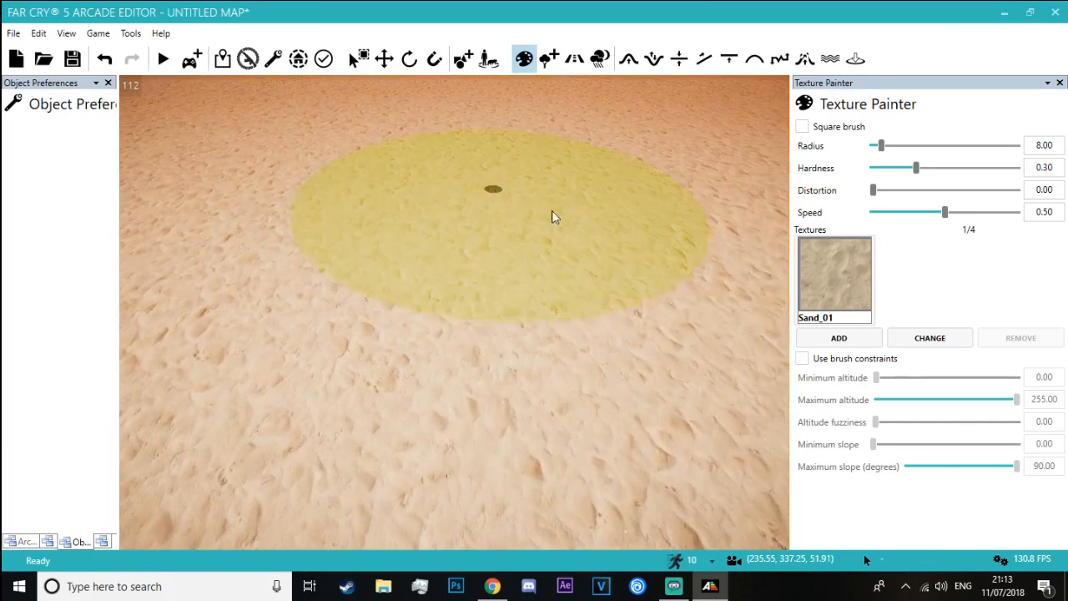
Change the ground texture to Martian_Sand_Ri... and inspect the rippled sand close up and from above
left_click(893, 335)
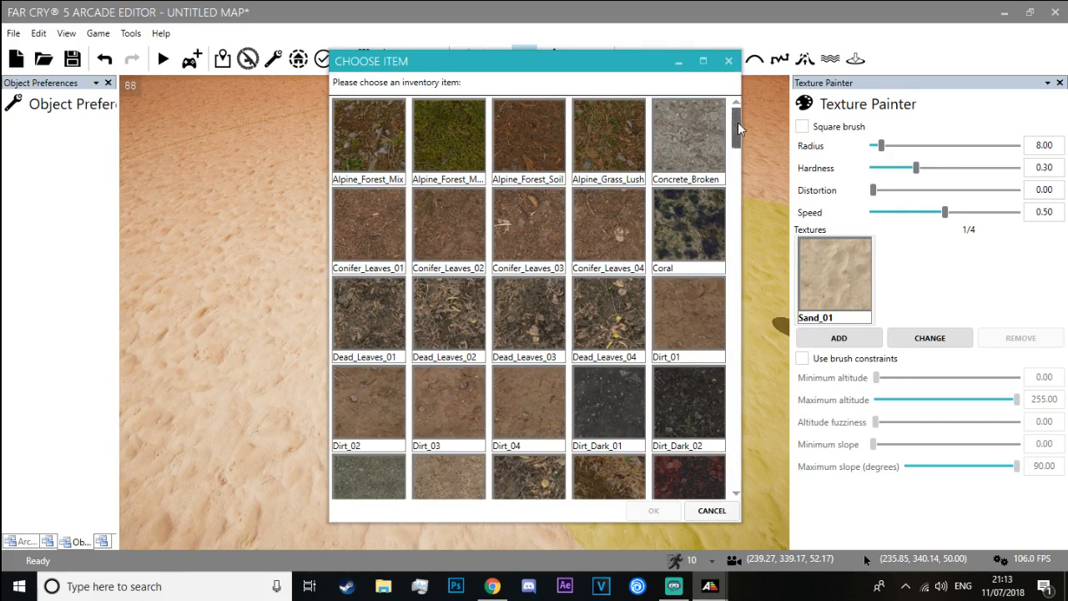
left_click_drag(744, 139, 739, 346)
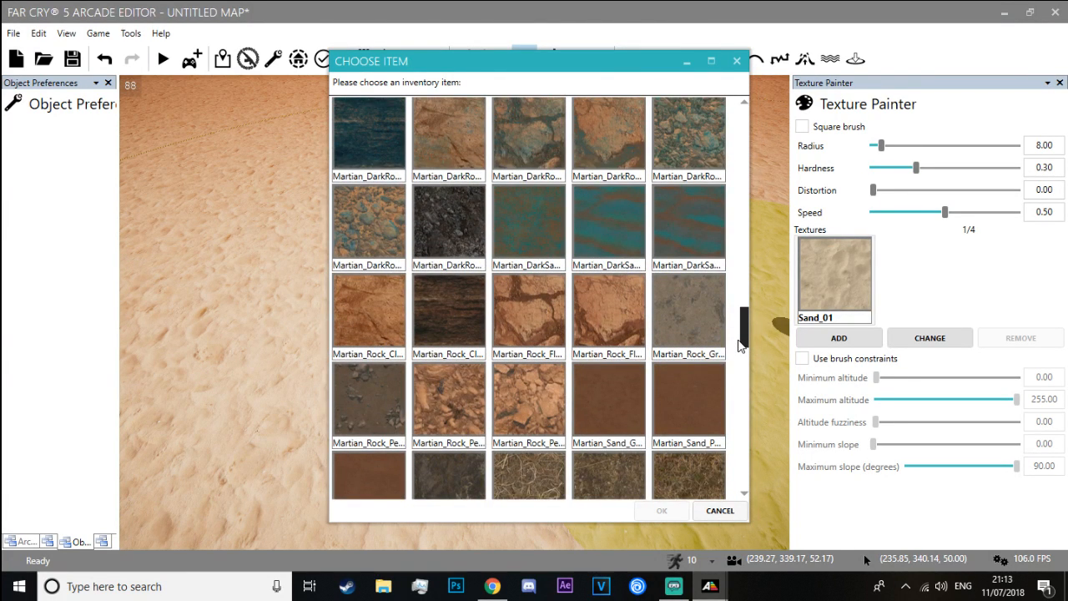
left_click_drag(740, 346, 739, 361)
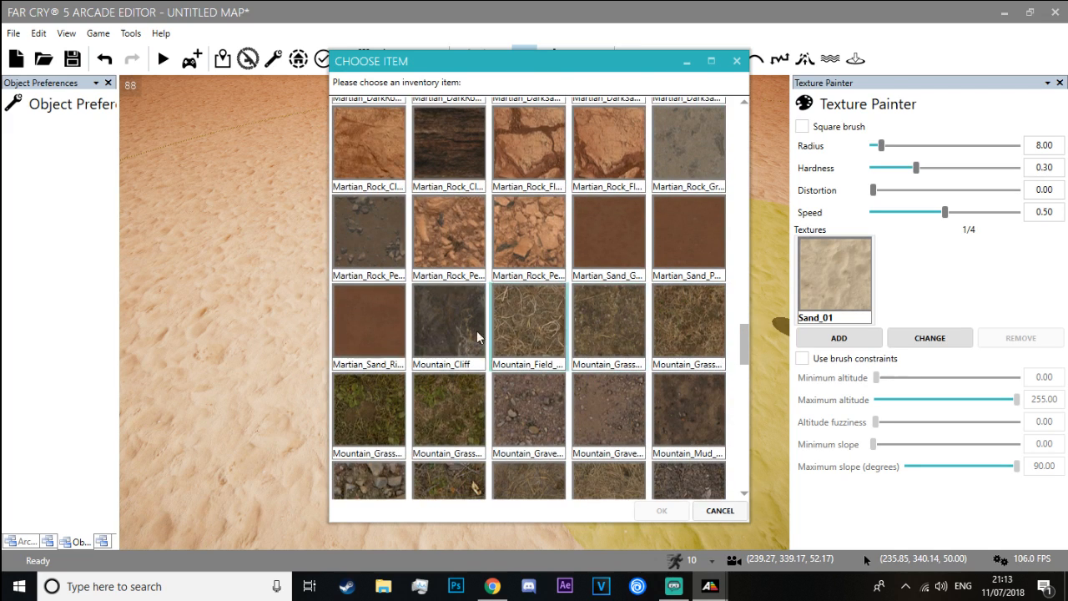
double_click(378, 332)
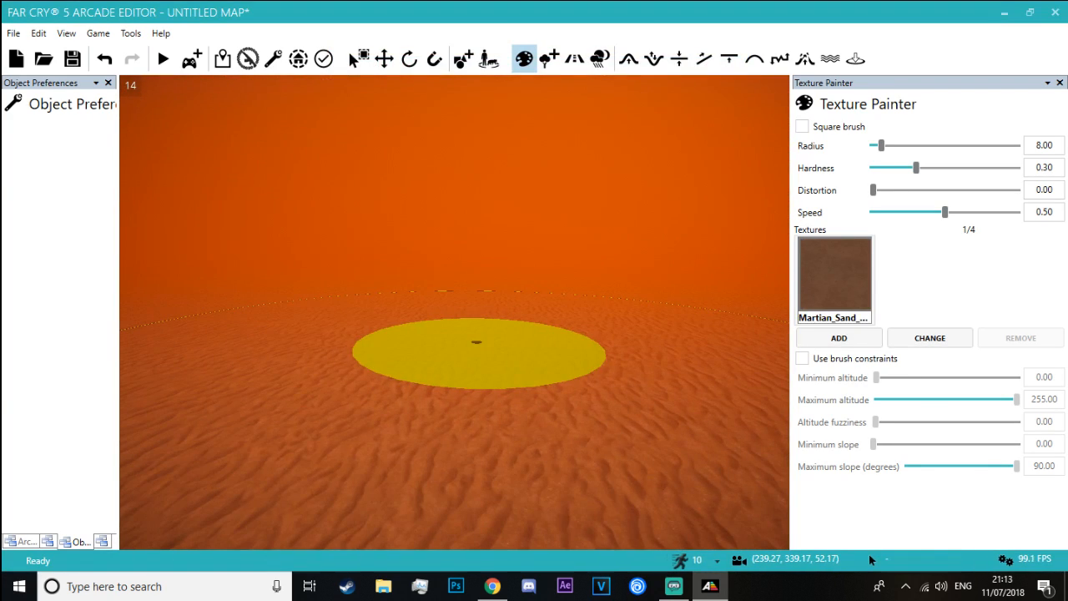
scroll(454, 312, "up", 3)
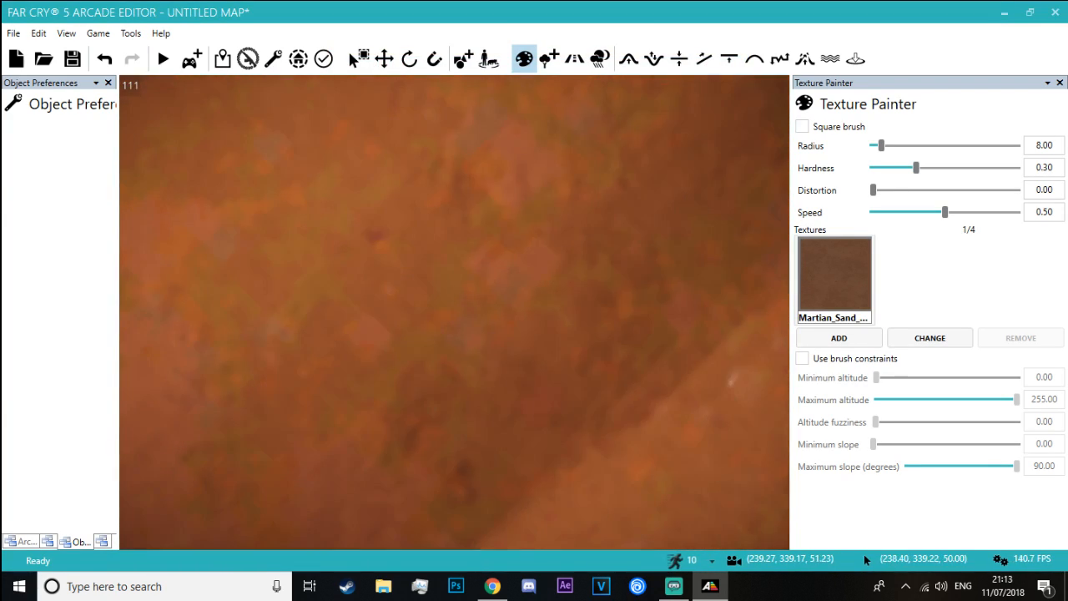
mouse_move(576, 251)
right_mouse_down()
mouse_move(579, 284)
mouse_move(542, 364)
mouse_move(508, 196)
mouse_move(556, 253)
right_mouse_up()
scroll(646, 186, "down", 4)
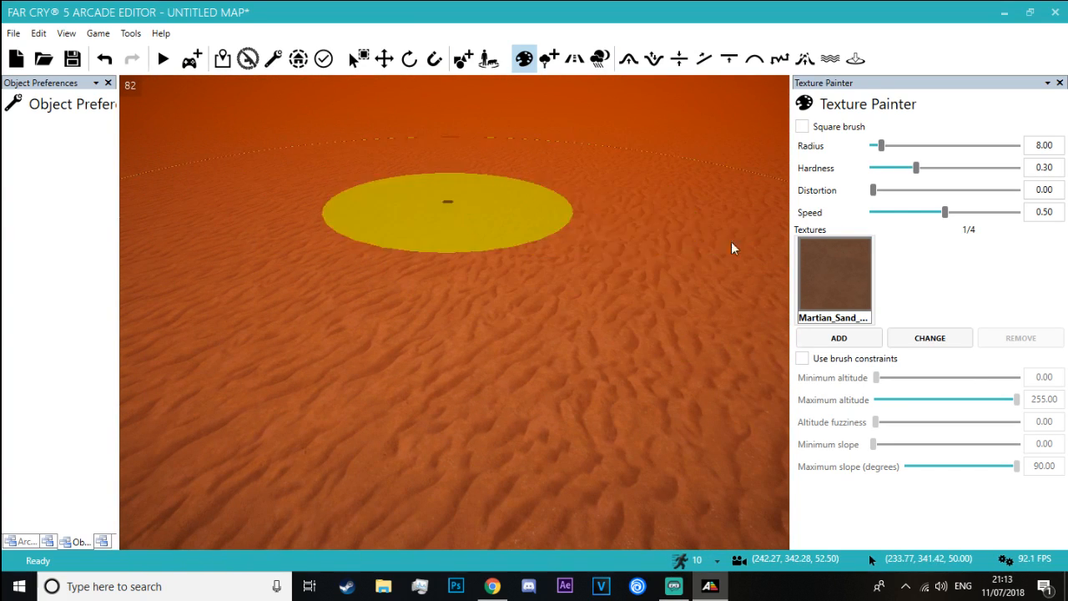
Add Concrete_Broken as a second ground texture and paint a patch of it on the sand
left_click(841, 341)
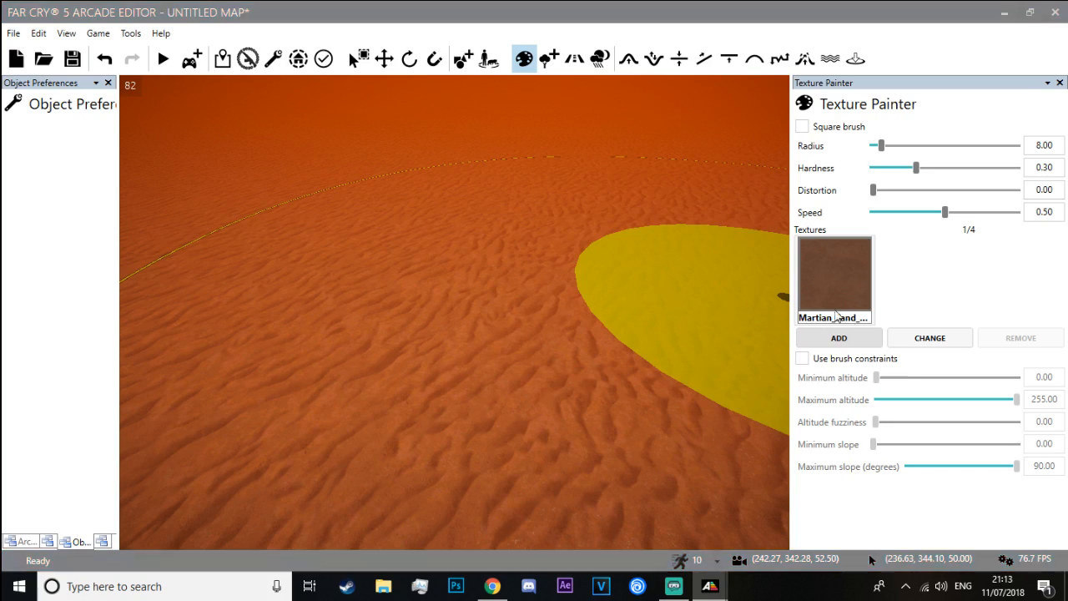
scroll(737, 125, "down", 10)
scroll(737, 125, "up", 10)
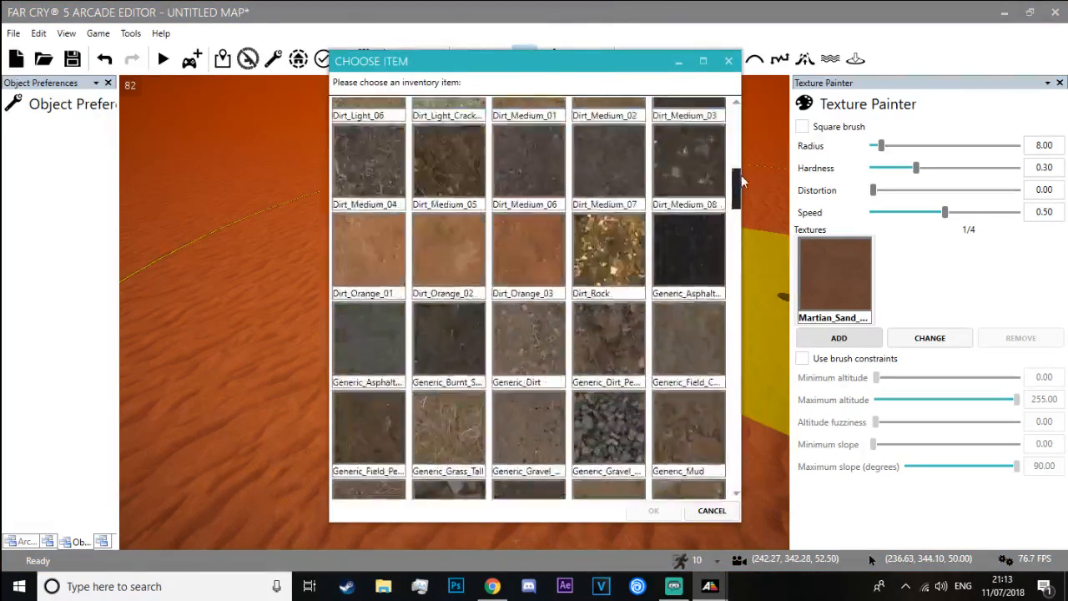
left_click(693, 141)
double_click(693, 141)
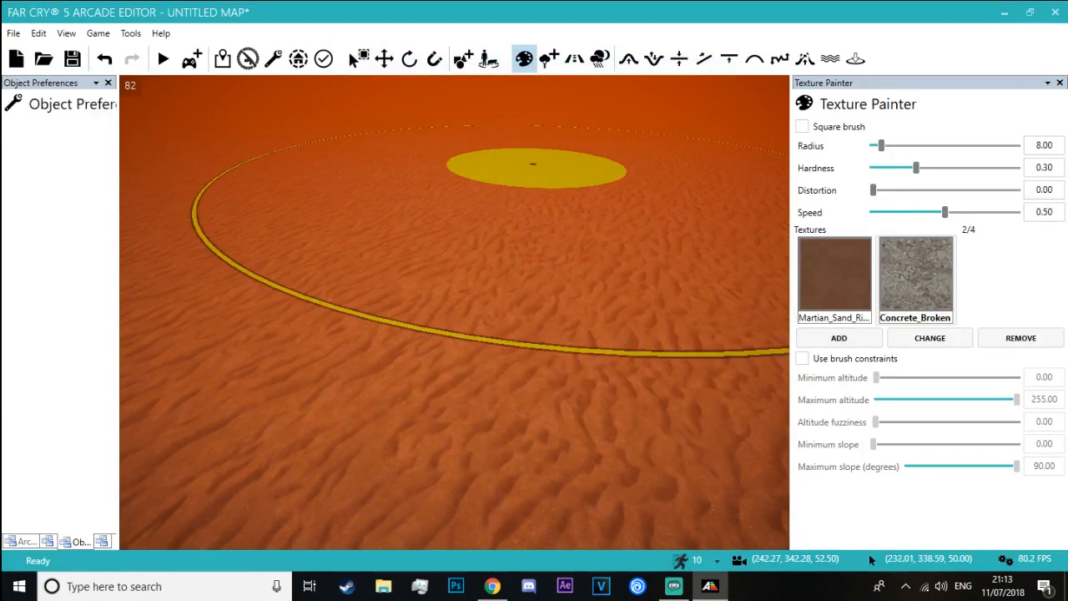
left_click_drag(534, 163, 624, 183)
mouse_move(604, 171)
right_mouse_down()
mouse_move(608, 162)
mouse_move(620, 266)
mouse_move(581, 261)
mouse_move(573, 239)
mouse_move(574, 280)
right_mouse_up()
key("w")
key("s")
key("s")
key("w")
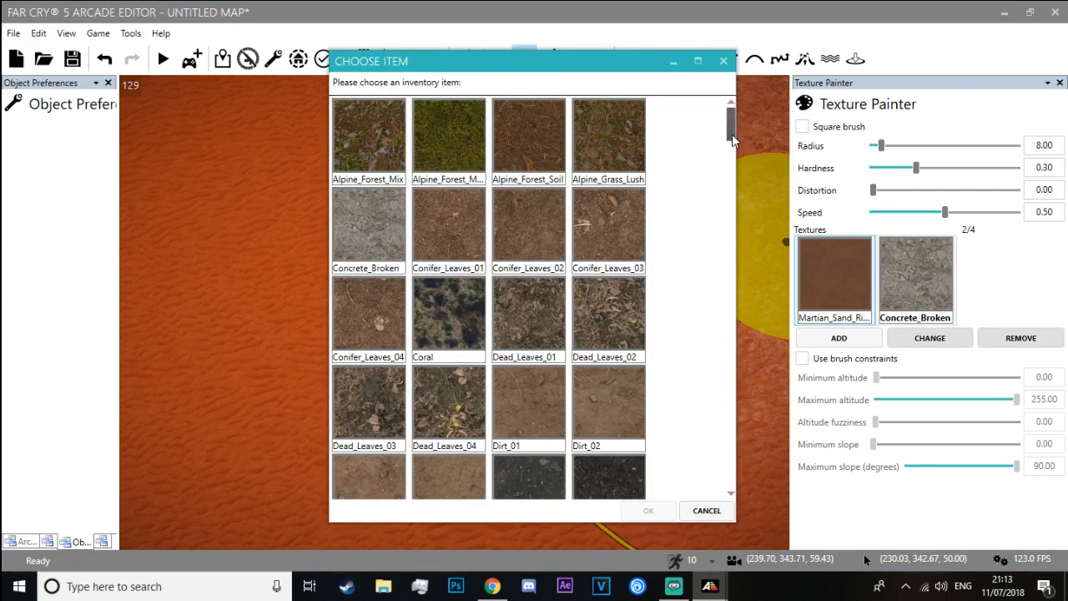
Replace the Concrete_Broken texture with the first cracked Martian_Rock_Fl... rock and inspect the painted patch at ground level
left_click_drag(731, 137, 726, 329)
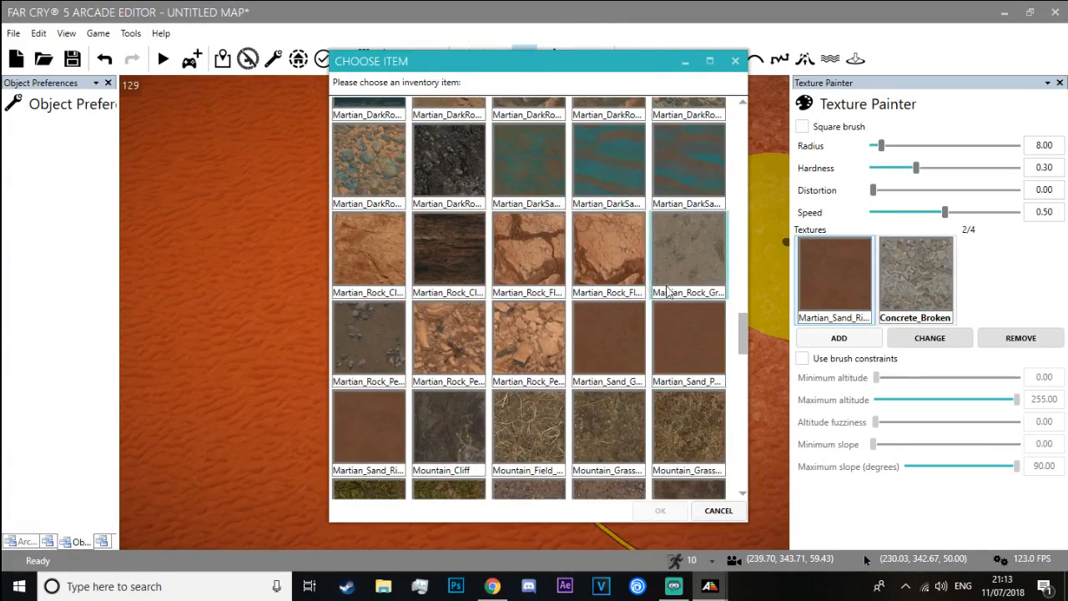
double_click(549, 252)
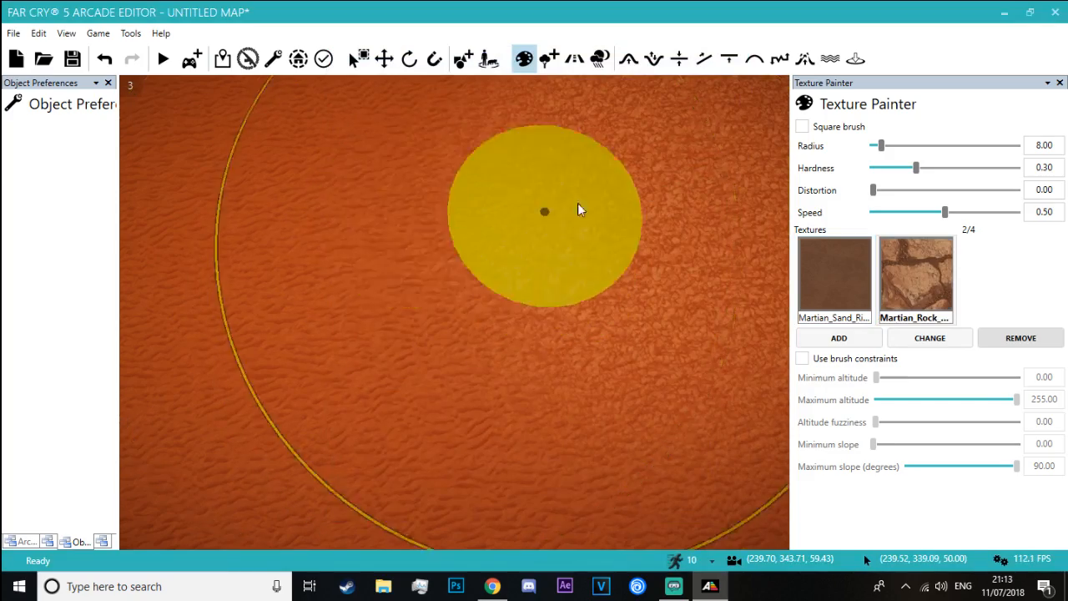
mouse_move(564, 201)
right_mouse_down()
mouse_move(584, 125)
mouse_move(552, 301)
mouse_move(550, 191)
mouse_move(544, 197)
right_mouse_up()
key("w")
key("w")
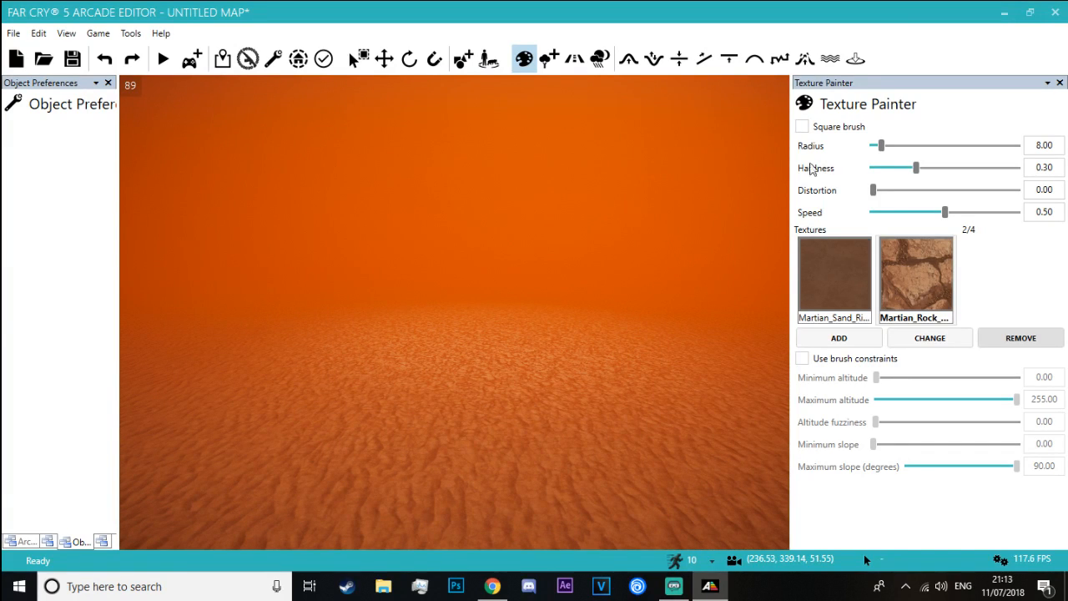
Paint over the lighter rock patch with the Martian_Sand_Ri... texture
key("s")
left_click_drag(439, 375, 489, 324)
mouse_move(489, 324)
right_mouse_down()
mouse_move(491, 400)
mouse_move(472, 422)
mouse_move(696, 121)
right_mouse_up()
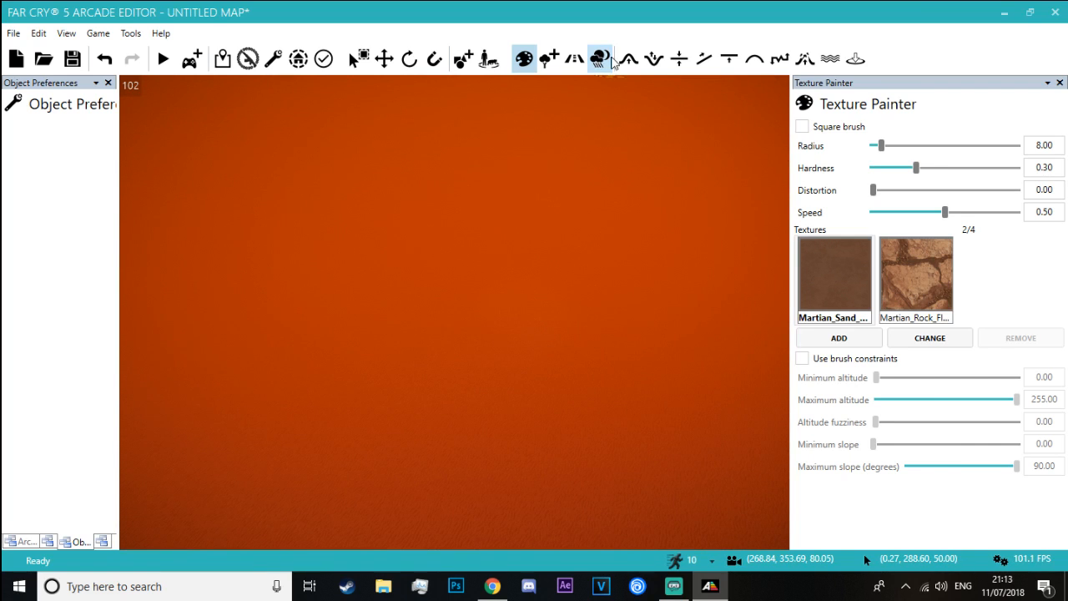
Set the environment's Fog bottom: density to 0.00 so the whole terrain can be seen
scroll(1001, 232, "down", 15)
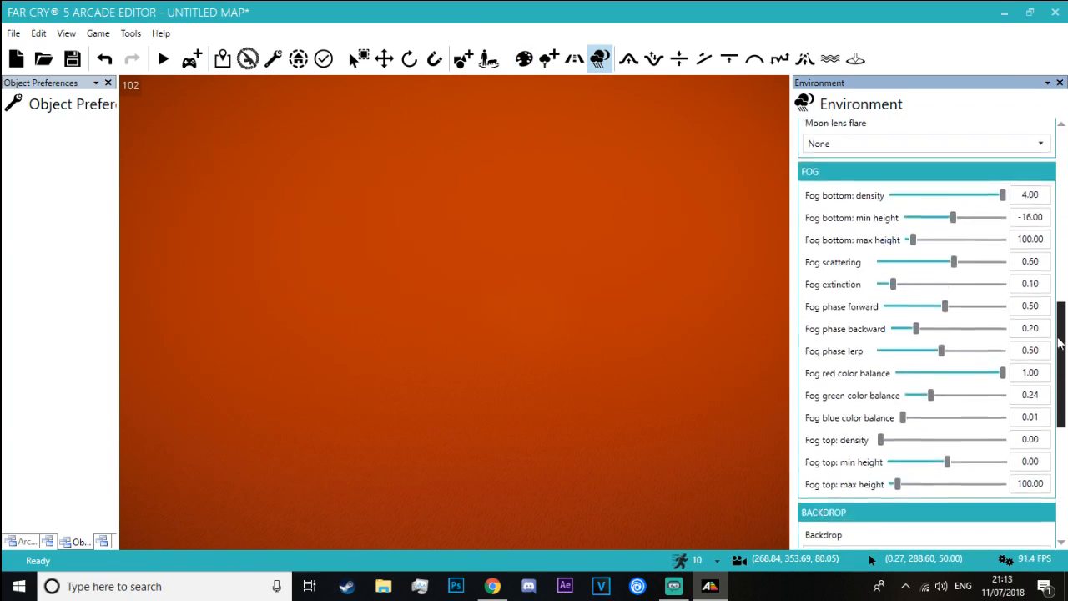
scroll(1001, 233, "up", 1)
left_click_drag(1002, 233, 650, 225)
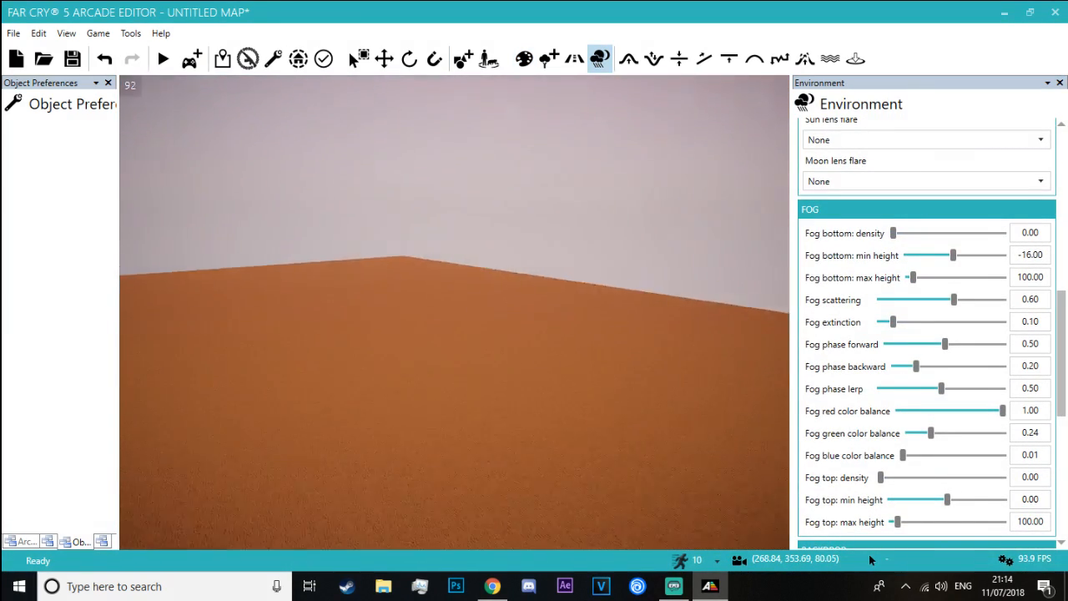
Raise a small mound on the terrain with the Bump tool and set its brush radius to 18.50
right_click_drag(650, 225, 615, 92)
mouse_move(530, 264)
right_mouse_down()
mouse_move(499, 321)
mouse_move(530, 251)
right_mouse_up()
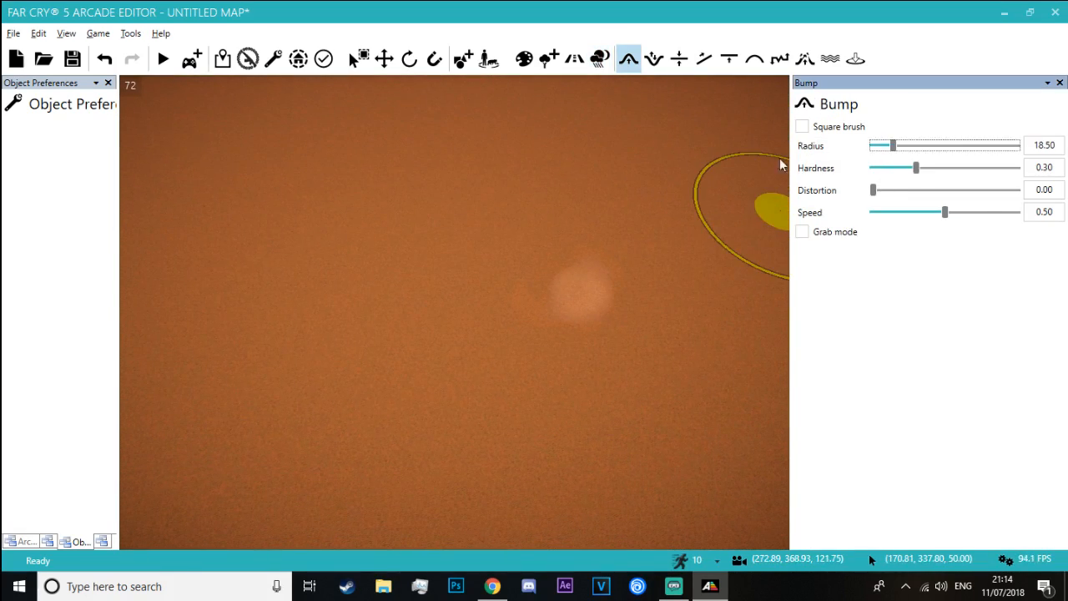
Switch to the Blade Runner 2049 'Ruins of Las Vegas' video in Chrome, mute it and examine it full screen up to about 2:08
key("alt+Tab")
double_click(472, 308)
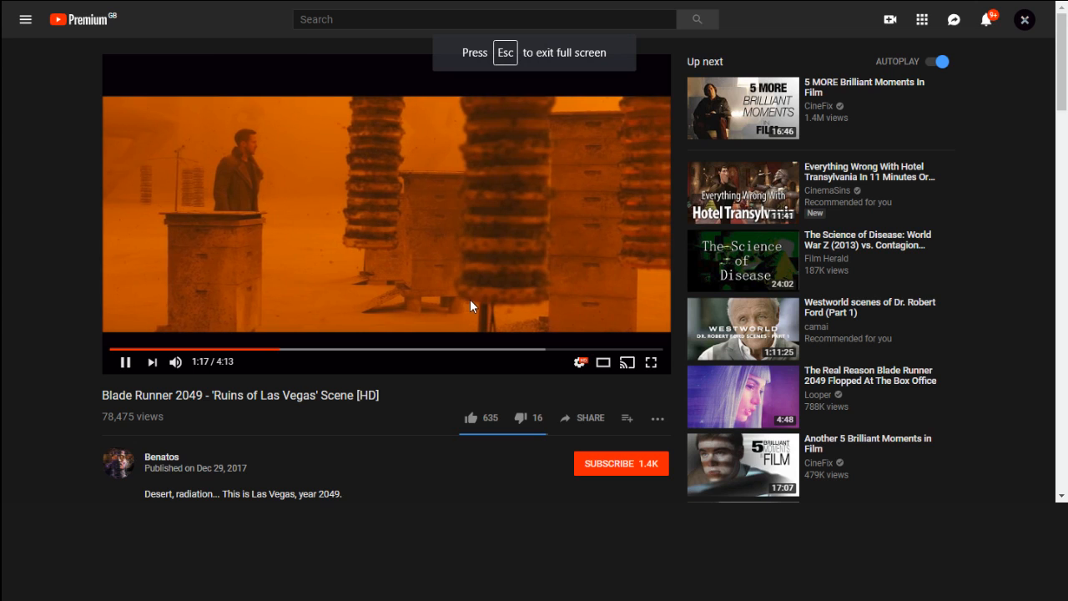
key("Right")
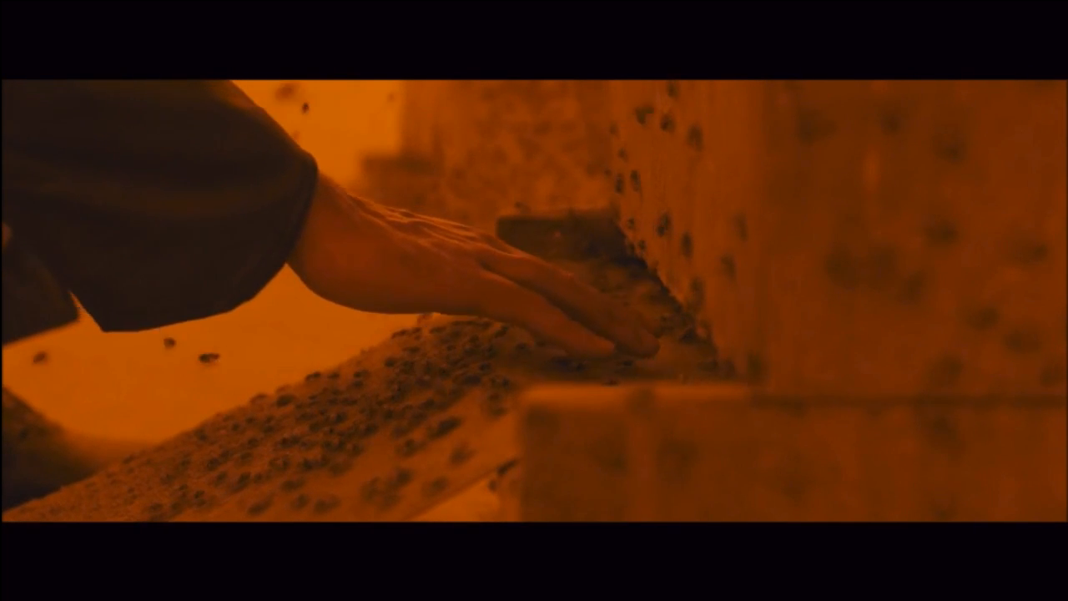
mouse_move(527, 344)
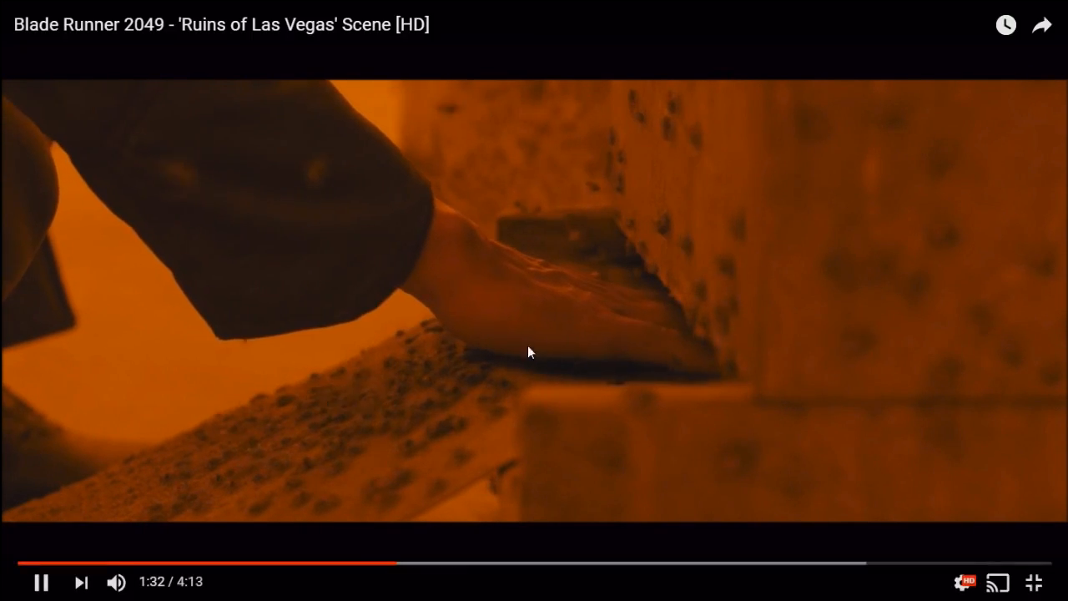
left_click(115, 581)
left_click_drag(403, 563, 472, 570)
left_click(535, 562)
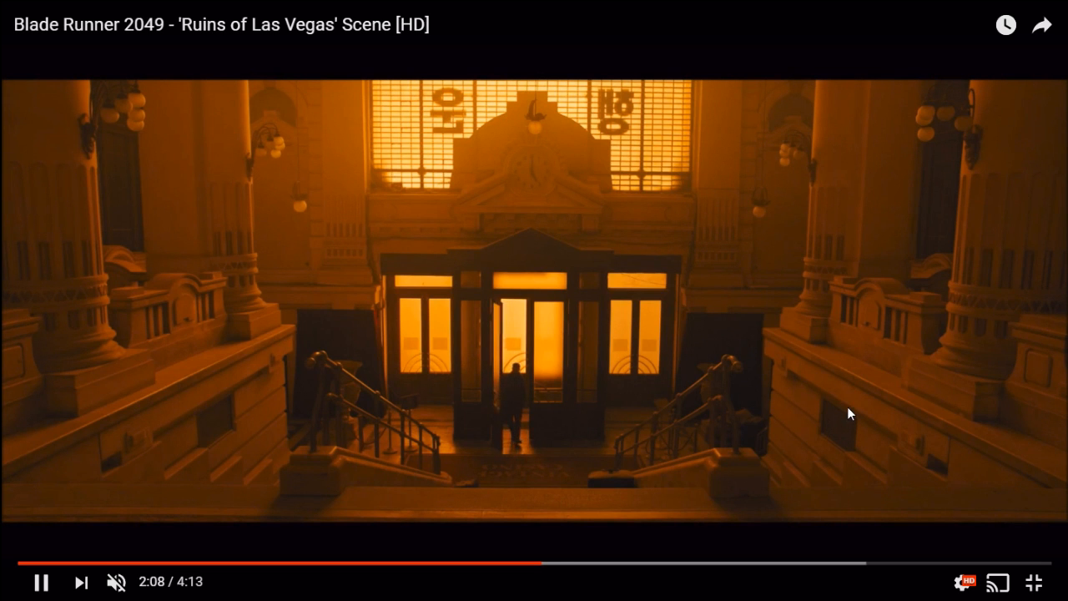
Skip forward through the video to examine the interior hall and casino scenes
key("Right")
key("Right")
key("Right")
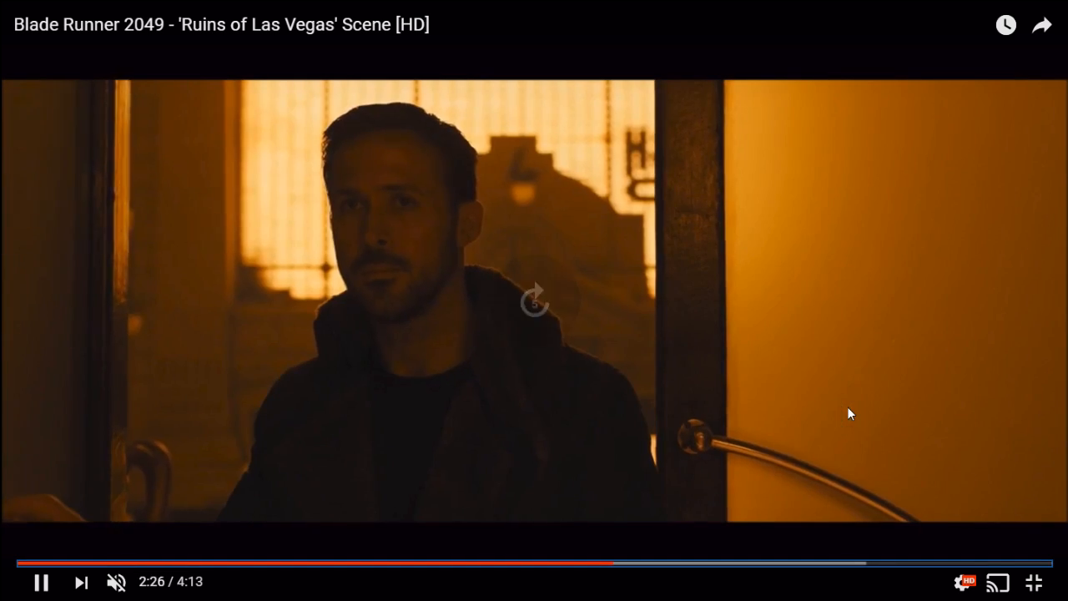
key("Right")
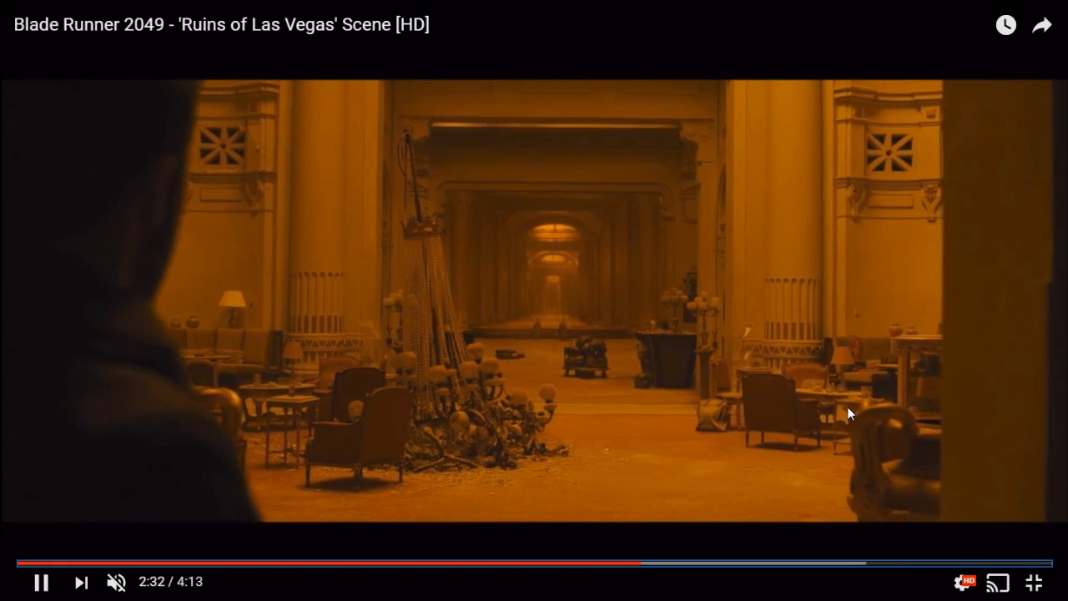
key("Right")
key("Right")
key("Right")
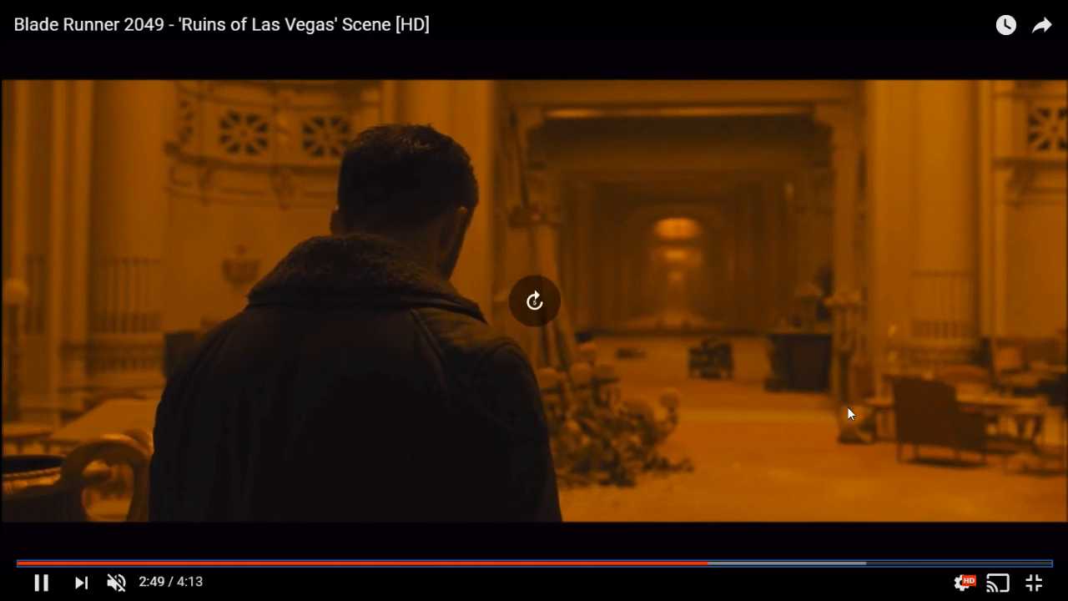
key("Right")
key("Right")
key("Right")
key("Right")
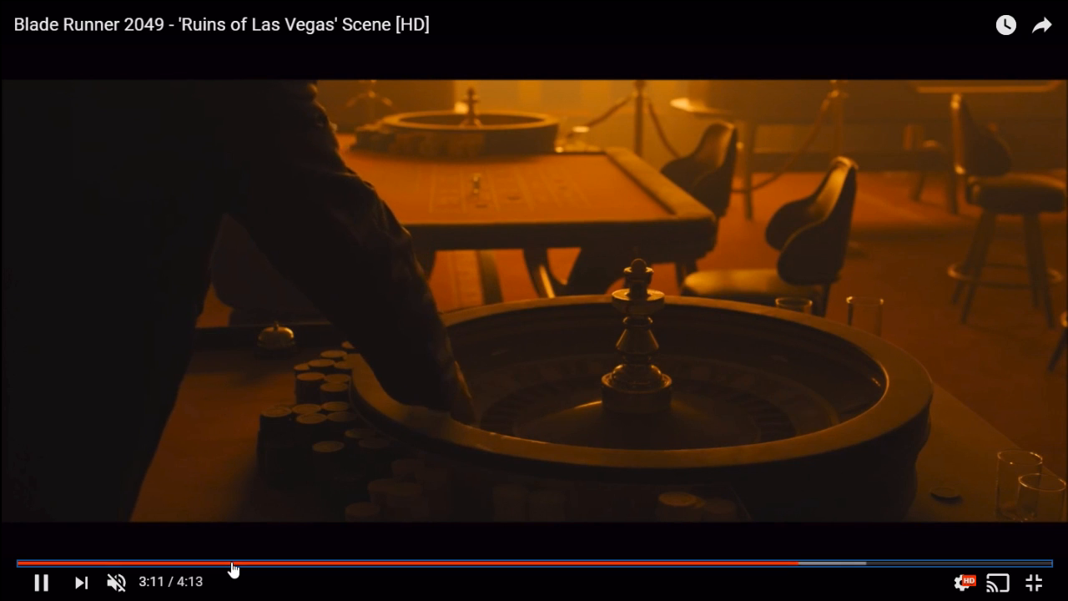
Go back to the desert scene at 0:42 to examine its ground, and return to the Arcade Editor
left_click(189, 564)
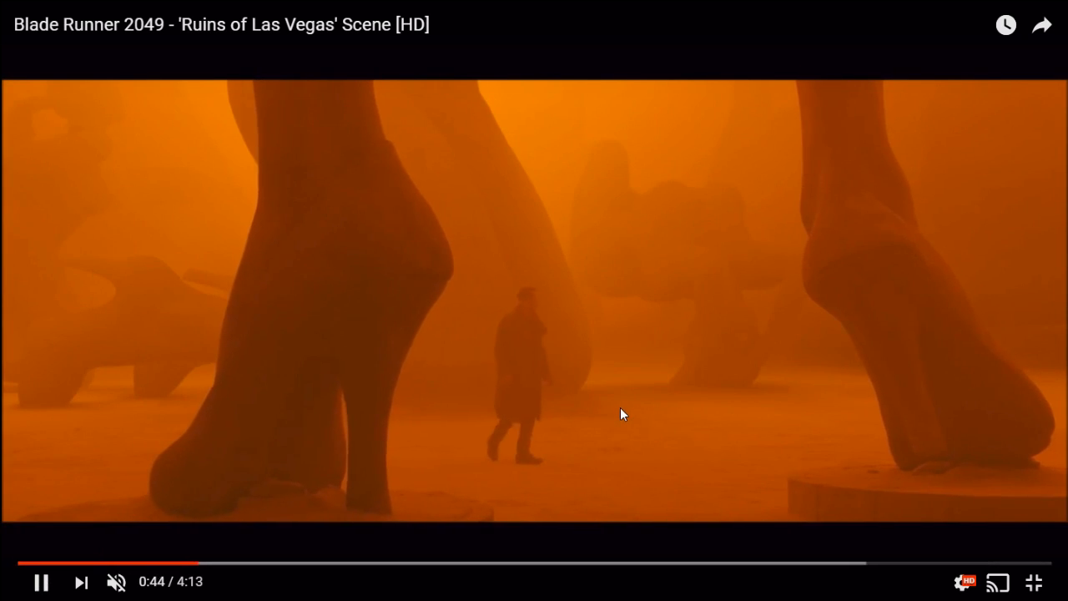
left_click(617, 407)
key("alt+Tab")
Raise broad, uneven dunes across the terrain with the Bump brush at radius 116.50, hardness 0.00 and distortion 1.00
right_click_drag(591, 357, 543, 325)
key("w")
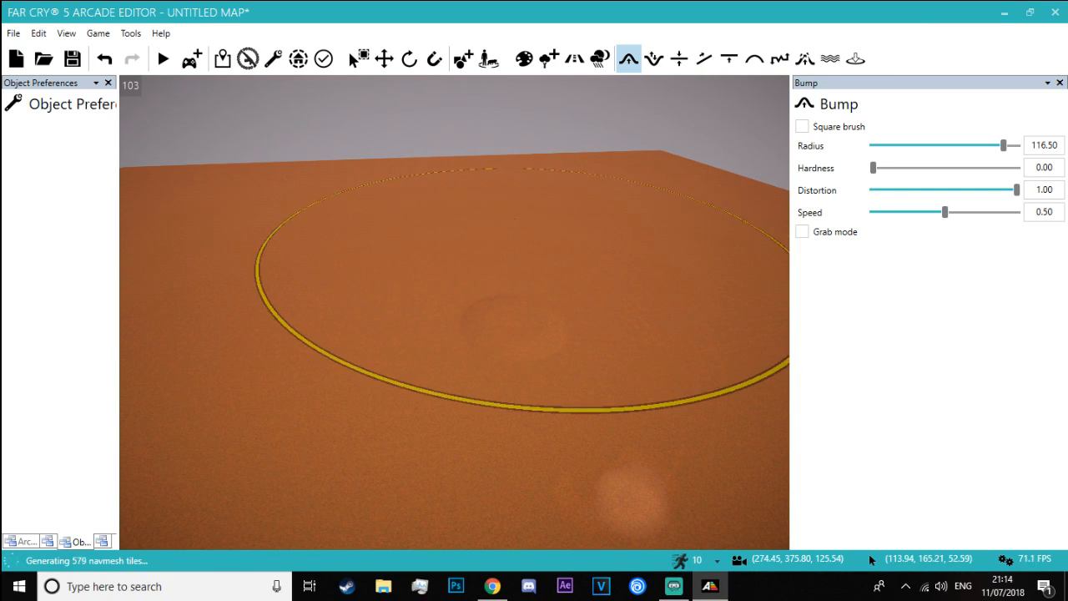
right_click_drag(577, 206, 613, 292)
key("w")
key("w")
mouse_move(396, 326)
left_mouse_down()
mouse_move(356, 317)
mouse_move(542, 316)
left_mouse_up()
key("a")
mouse_move(543, 315)
right_mouse_down()
mouse_move(571, 272)
mouse_move(534, 255)
mouse_move(511, 261)
mouse_move(562, 255)
right_mouse_up()
key("w")
key("s")
mouse_move(468, 310)
right_mouse_down()
mouse_move(471, 405)
mouse_move(484, 425)
right_mouse_up()
key("s")
right_click_drag(427, 488, 572, 371)
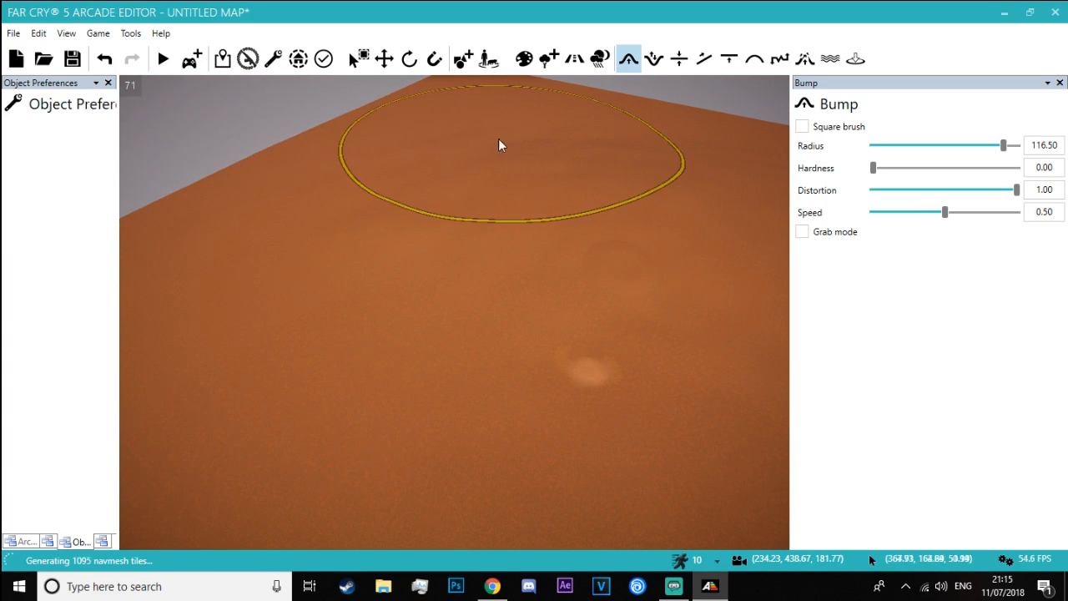
mouse_move(583, 226)
right_mouse_down()
mouse_move(622, 309)
mouse_move(569, 139)
mouse_move(516, 225)
mouse_move(542, 158)
mouse_move(551, 251)
right_mouse_up()
key("w")
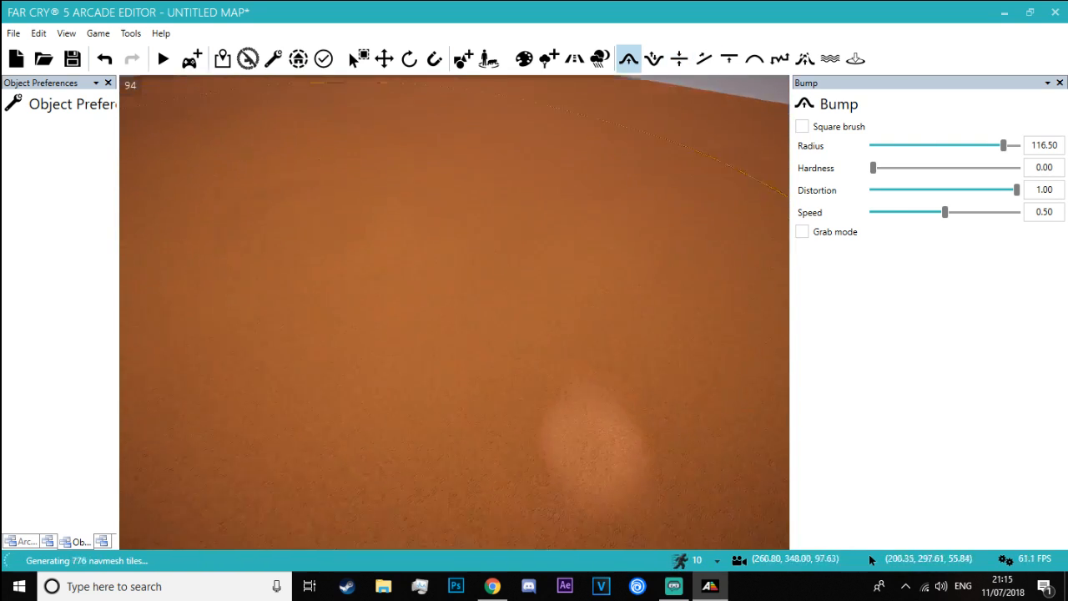
Level the raised dunes with the Flatten brush at radius 128.00 and speed 0.75
left_click(678, 59)
right_click_drag(541, 193, 538, 194)
key("s")
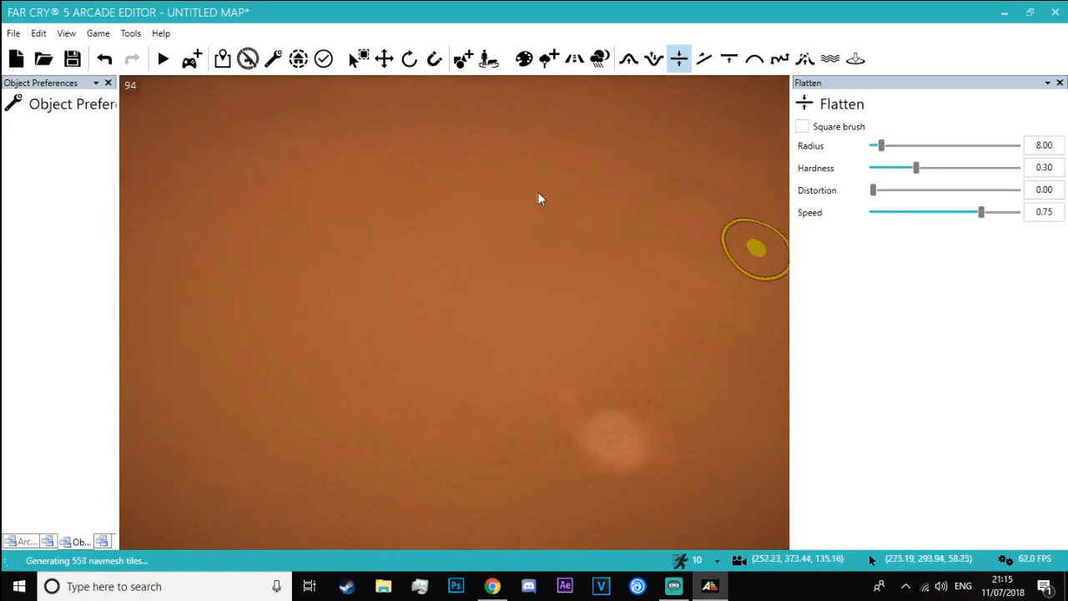
left_click_drag(987, 151, 1019, 151)
key("s")
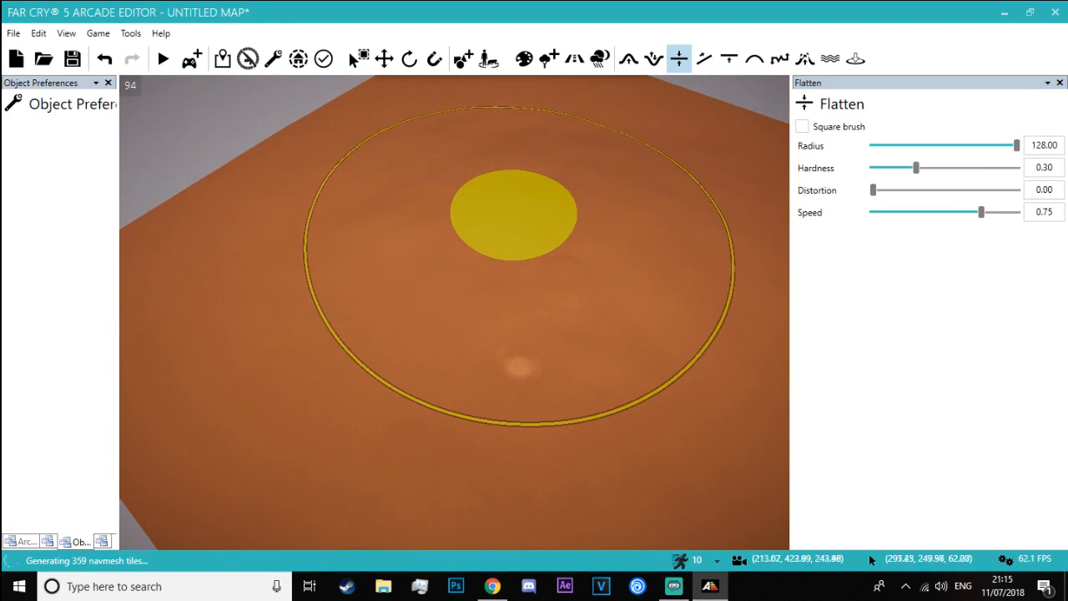
mouse_move(510, 229)
left_mouse_down()
mouse_move(558, 274)
mouse_move(727, 235)
left_mouse_up()
right_click_drag(494, 190, 484, 262)
key("w")
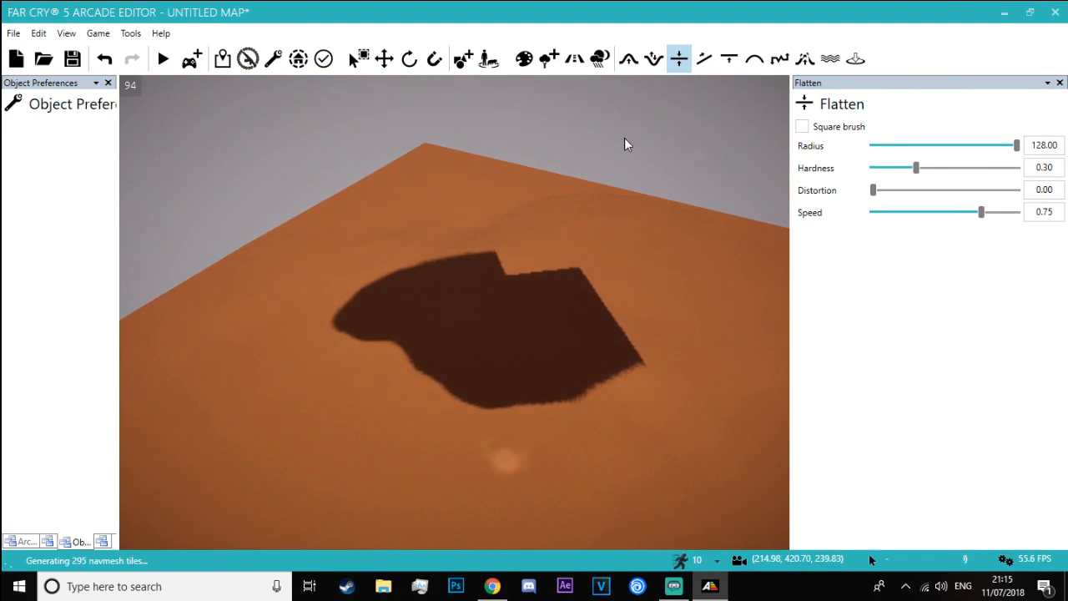
Soften the terrain across the desert with the Smooth brush at radius 128.00 and speed 0.50
mouse_move(624, 137)
right_mouse_down()
mouse_move(659, 137)
mouse_move(655, 163)
mouse_move(665, 155)
right_mouse_up()
key("w")
key("w")
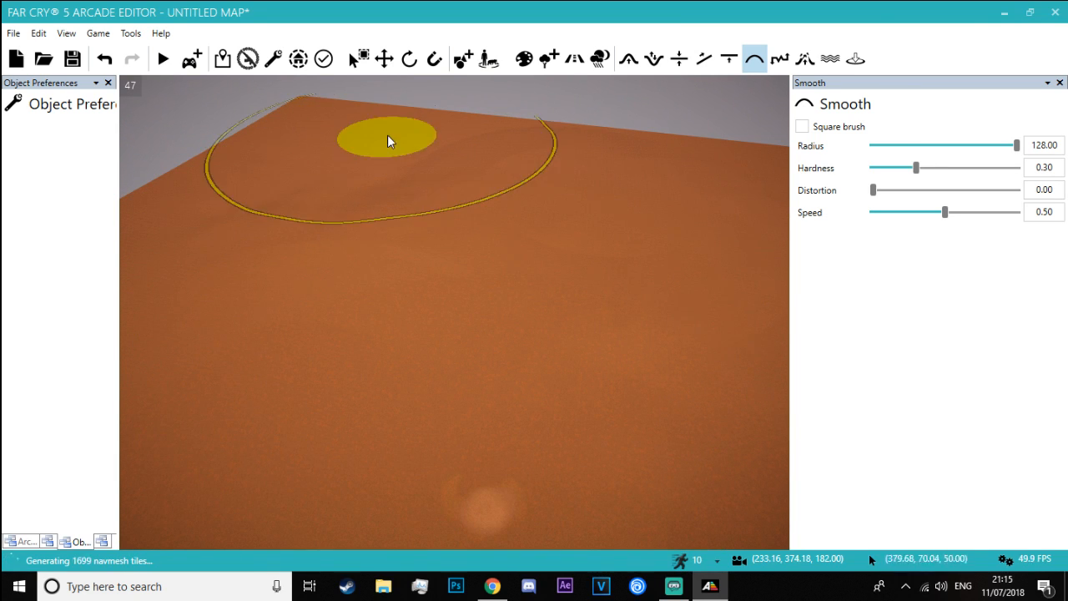
right_click_drag(387, 135, 422, 160)
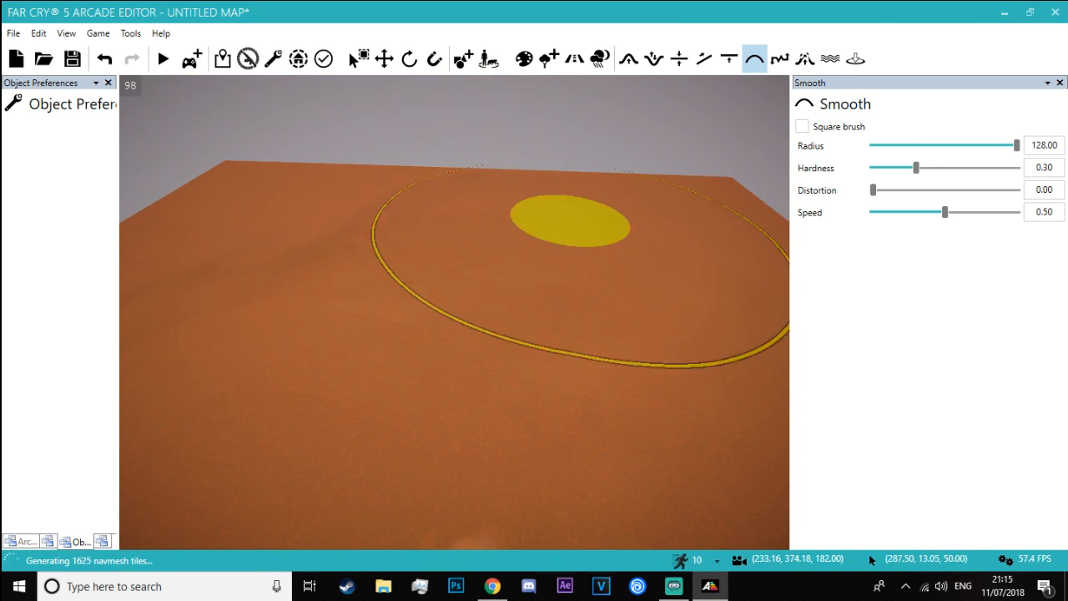
key("alt+Tab")
key("Tab")
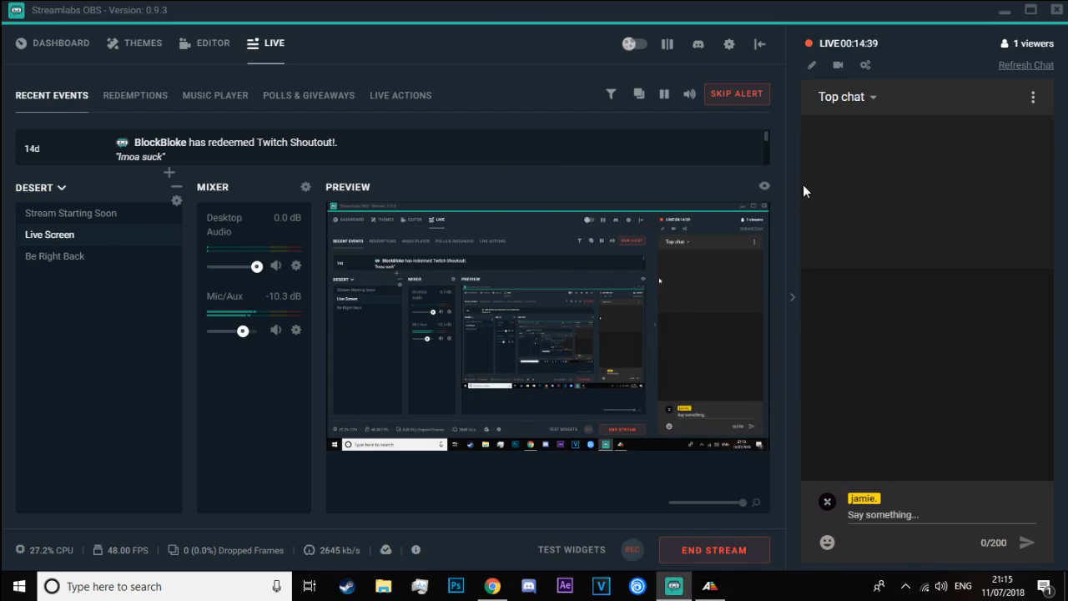
key("alt+Tab")
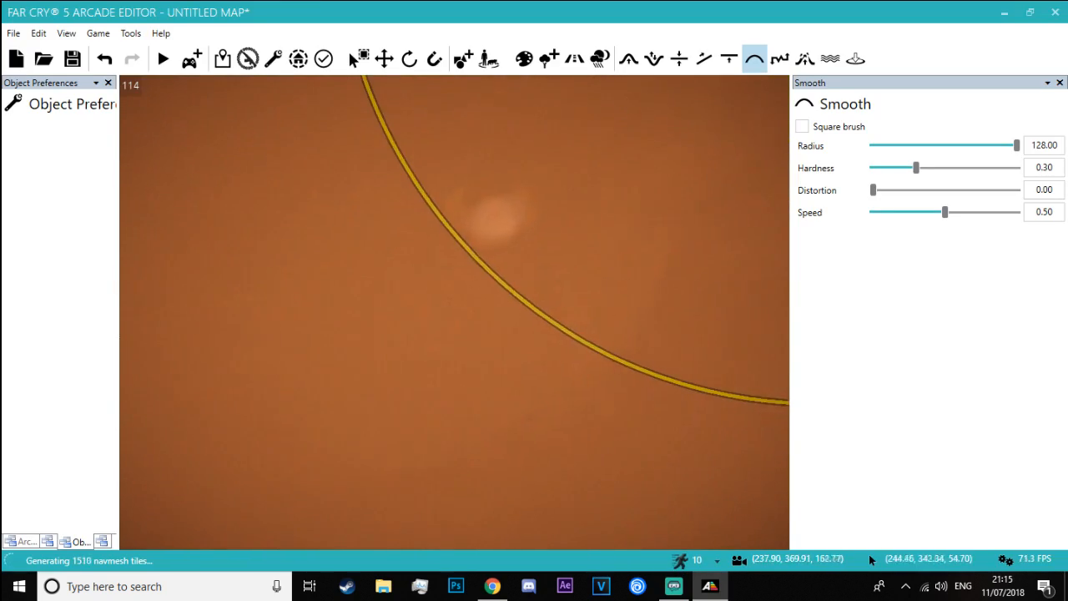
key("w")
right_click_drag(454, 312, 453, 216)
key("w")
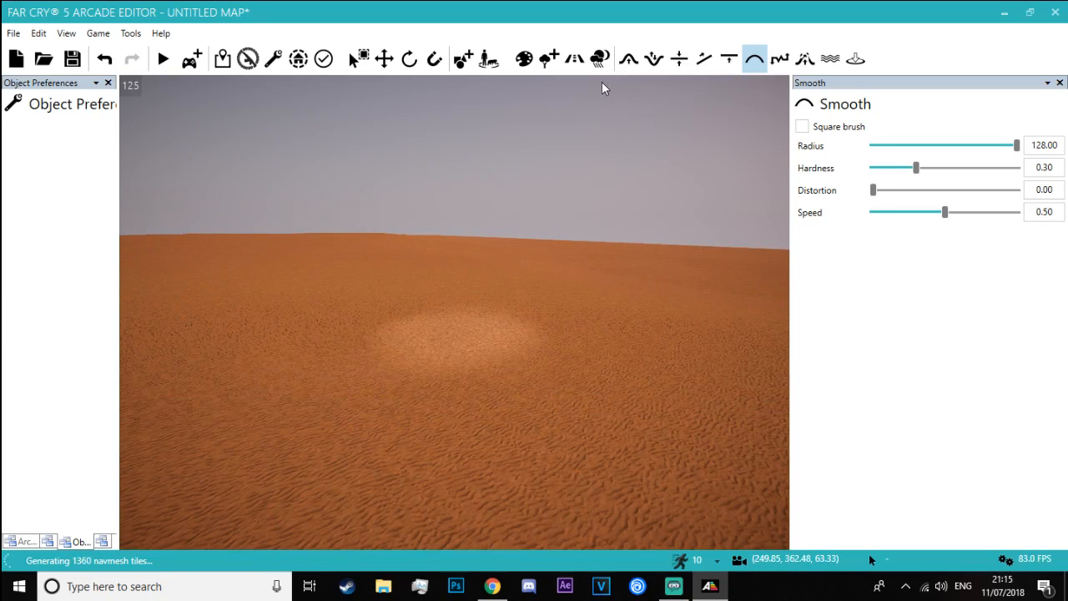
left_click(528, 65)
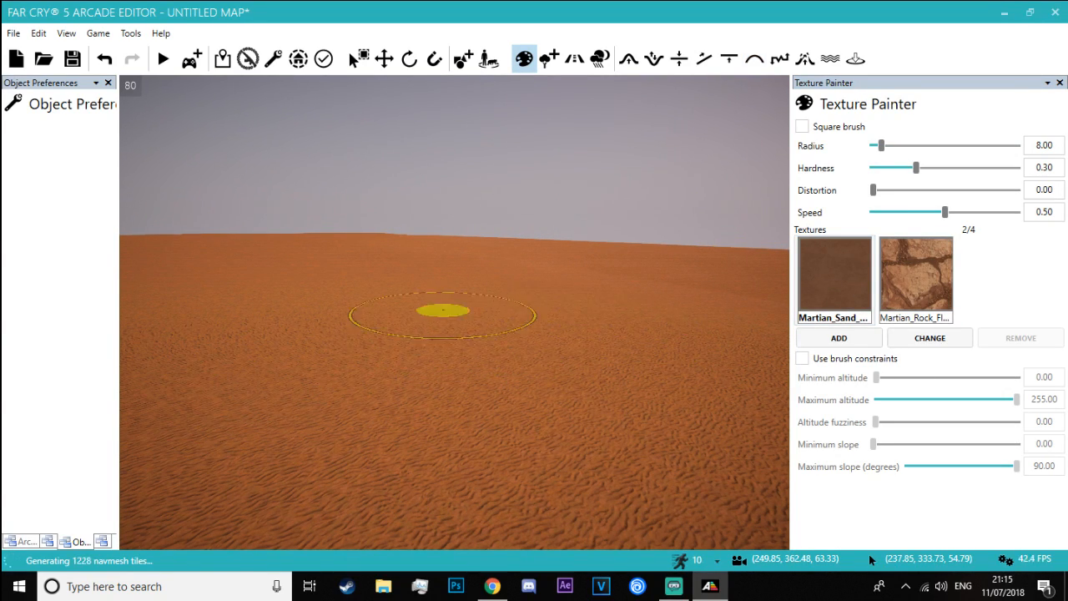
key("w")
mouse_move(431, 298)
right_mouse_down()
mouse_move(476, 250)
mouse_move(517, 292)
mouse_move(560, 311)
mouse_move(571, 418)
right_mouse_up()
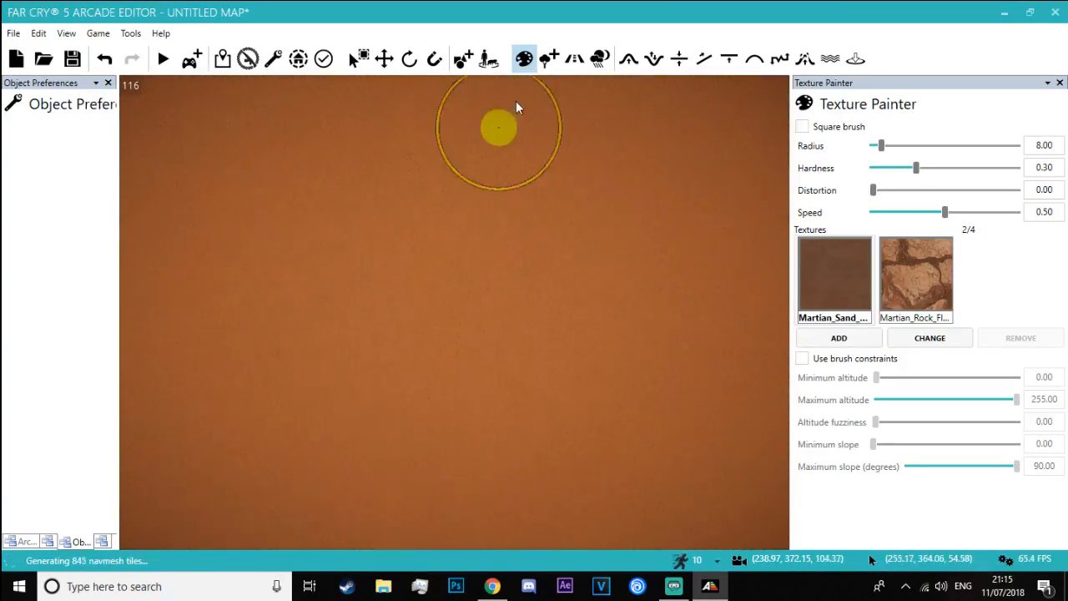
Add the Sand road type and lay a straight road 4.00 wide across the desert
left_click(574, 61)
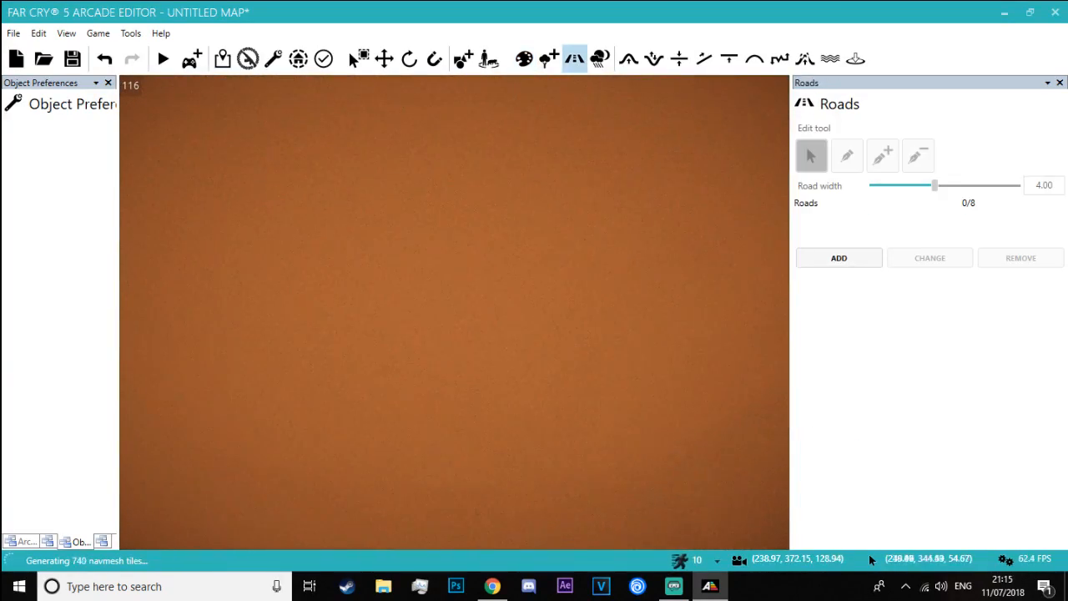
left_click(838, 265)
scroll(715, 326, "down", 5)
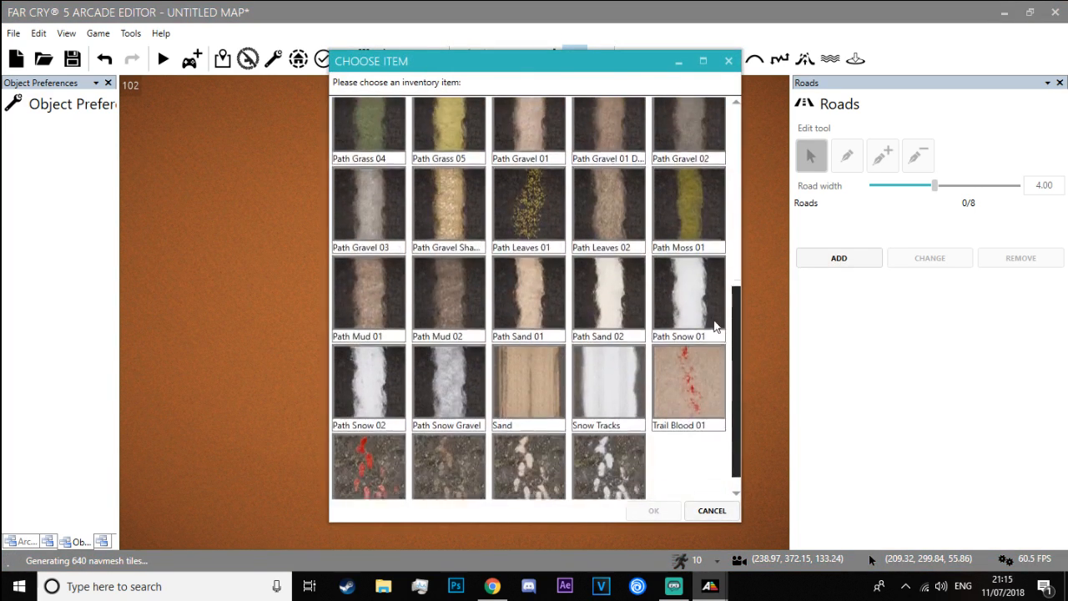
scroll(717, 342, "down", 1)
double_click(509, 364)
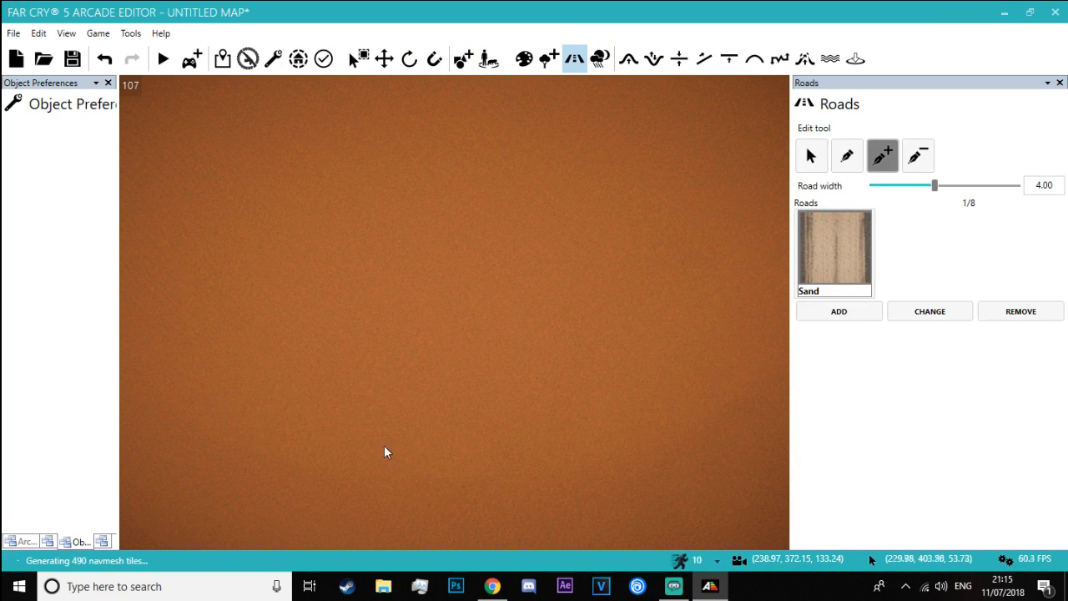
left_click_drag(544, 151, 543, 151)
mouse_move(543, 151)
right_mouse_down()
mouse_move(572, 129)
mouse_move(534, 133)
mouse_move(518, 92)
mouse_move(541, 145)
right_mouse_up()
key("w")
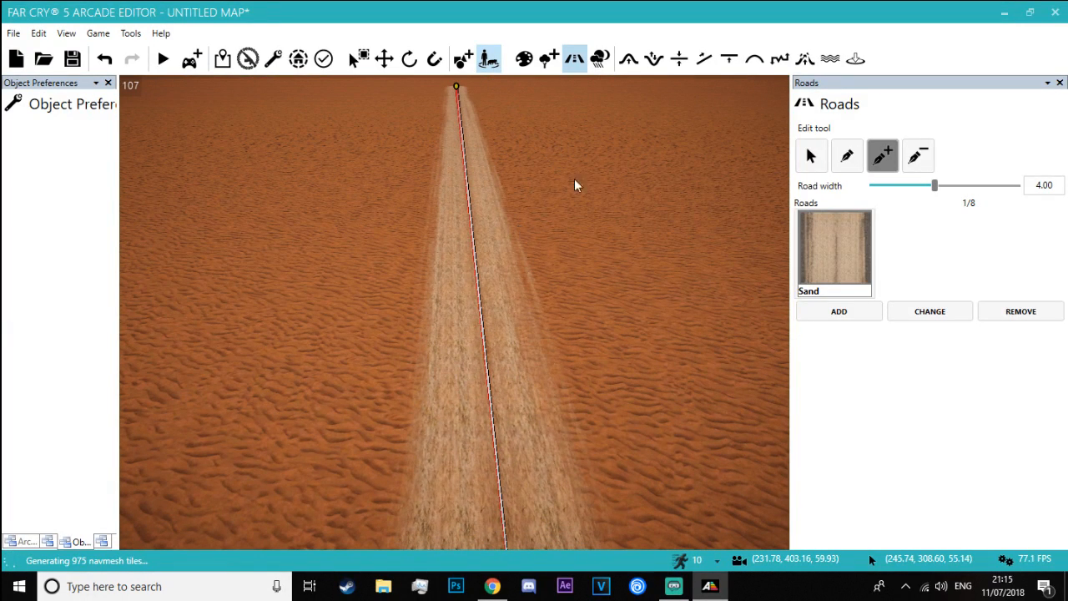
Place a Spawn Point from the game mode objects on the near end of the sand road
left_click(461, 60)
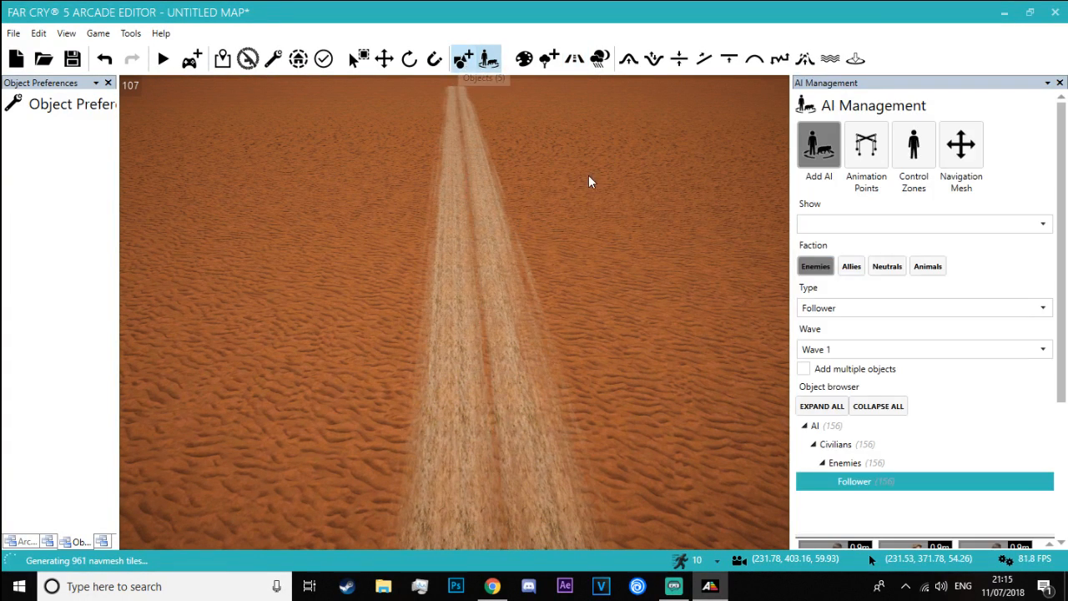
right_click_drag(595, 230, 574, 187)
key("s")
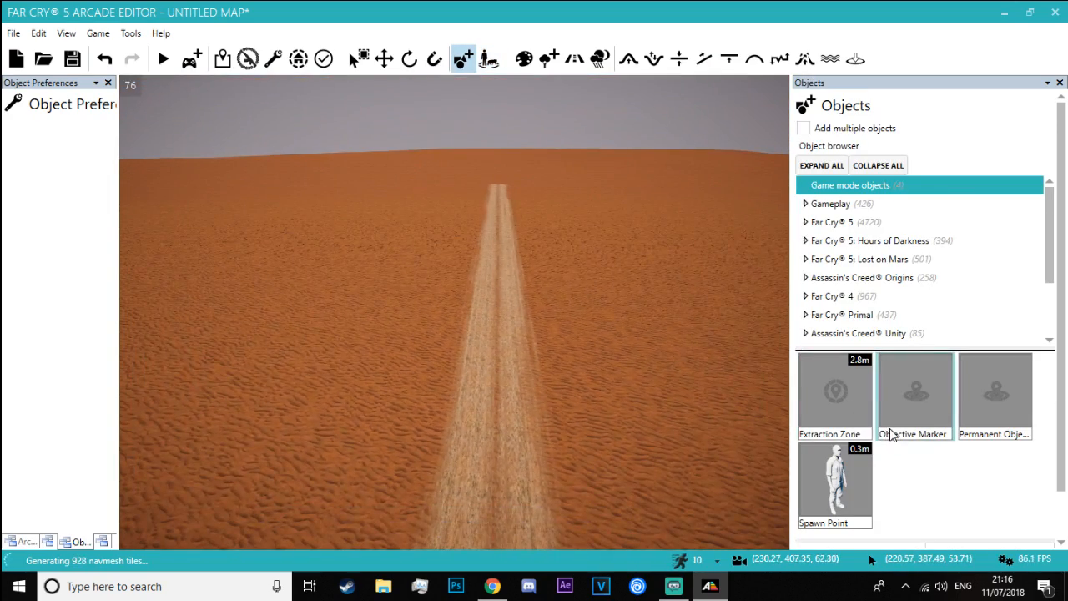
left_click(826, 486)
right_click_drag(651, 399, 653, 475)
left_click(506, 402)
key("w")
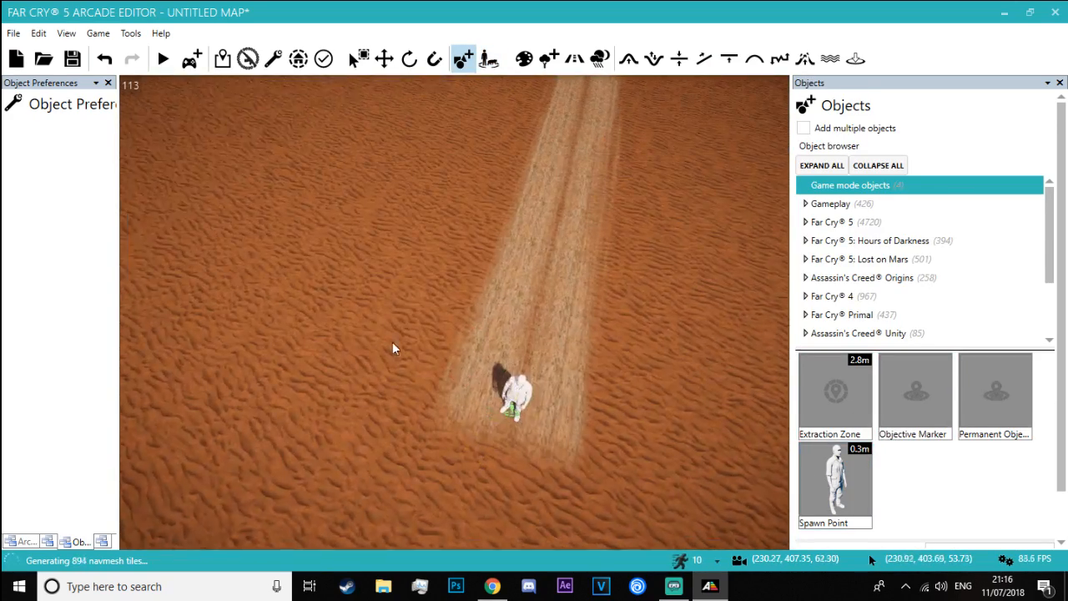
Rotate the spawn point about its vertical axis so that it faces along the road
right_click_drag(392, 342, 417, 366)
mouse_move(373, 200)
right_mouse_down()
mouse_move(347, 216)
mouse_move(371, 142)
mouse_move(373, 201)
right_mouse_up()
key("s")
key("w")
left_click(409, 59)
left_click(474, 327)
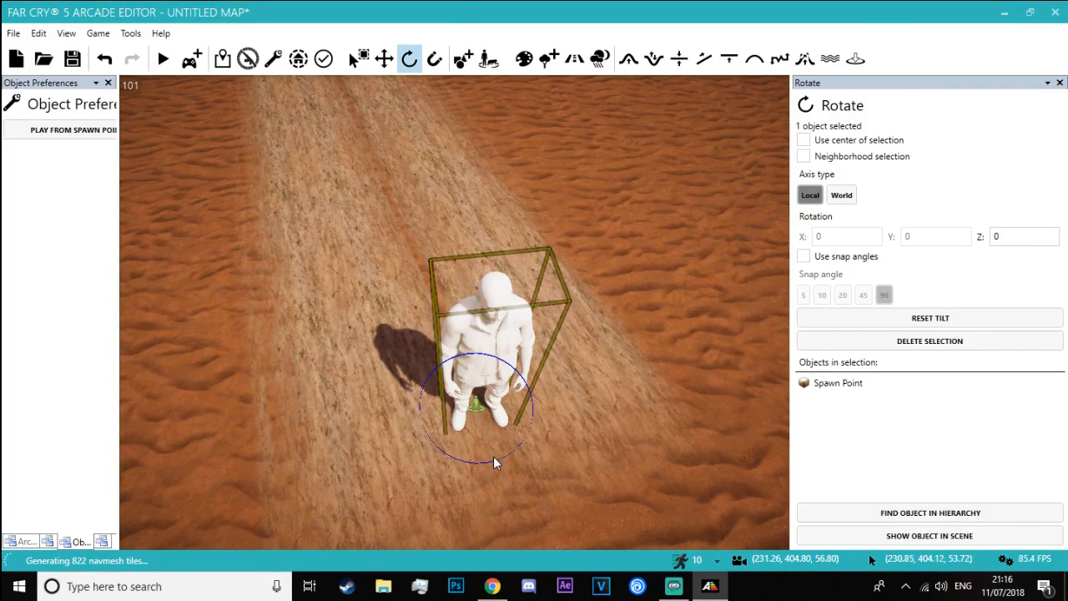
left_click_drag(489, 463, 557, 461)
left_click(326, 409)
right_click_drag(325, 409, 313, 375)
key("w")
key("w")
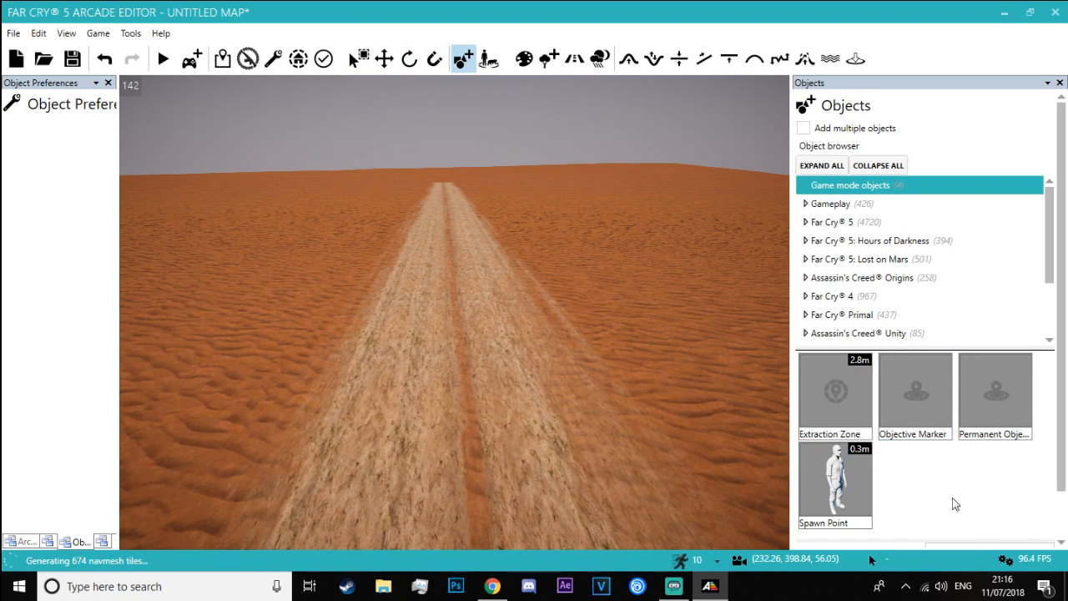
Search the object library for "head" and pick the Statue Mayan Head
left_click(1009, 546)
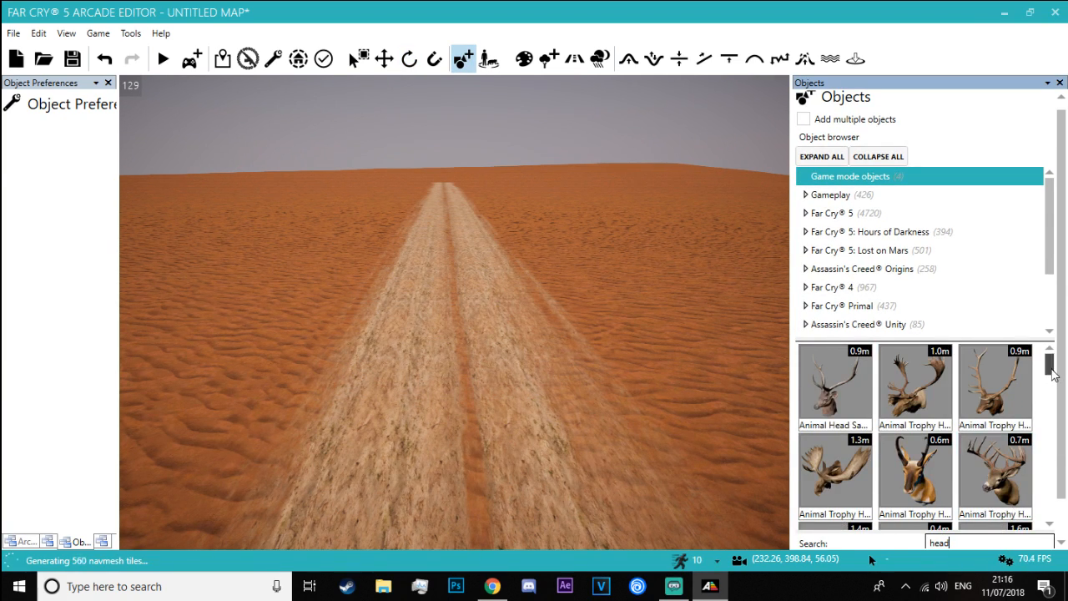
left_click_drag(1053, 376, 1054, 427)
left_click(871, 400)
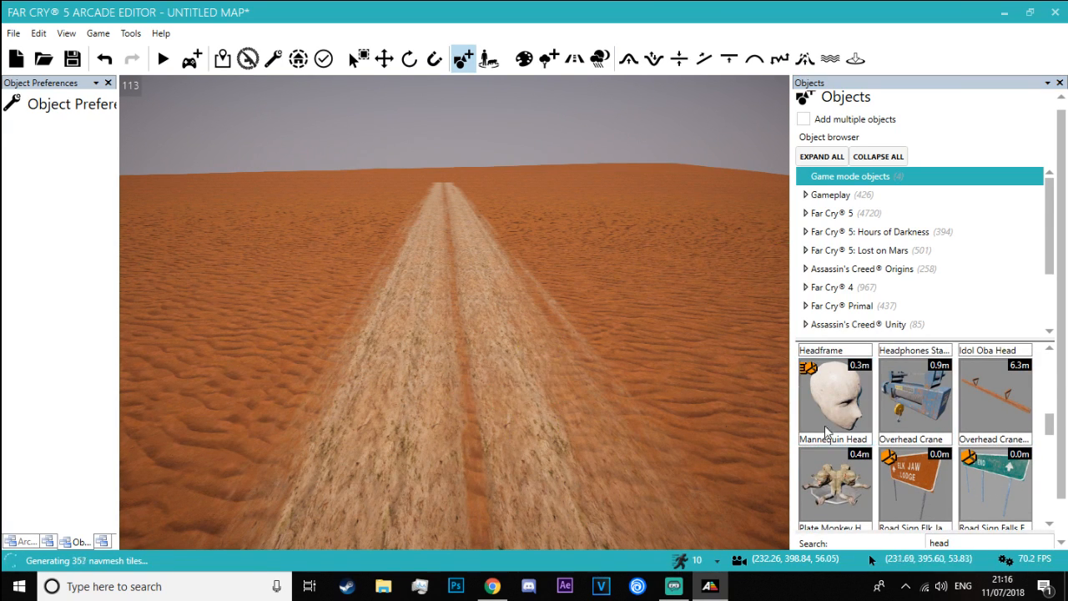
scroll(948, 428, "down", 10)
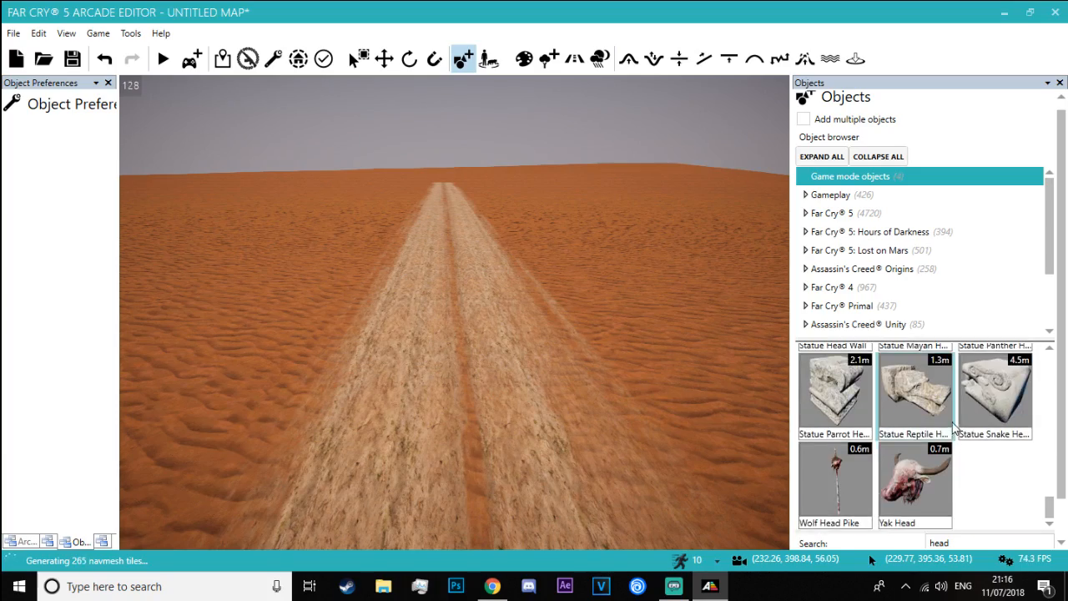
scroll(954, 428, "up", 3)
left_click(914, 443)
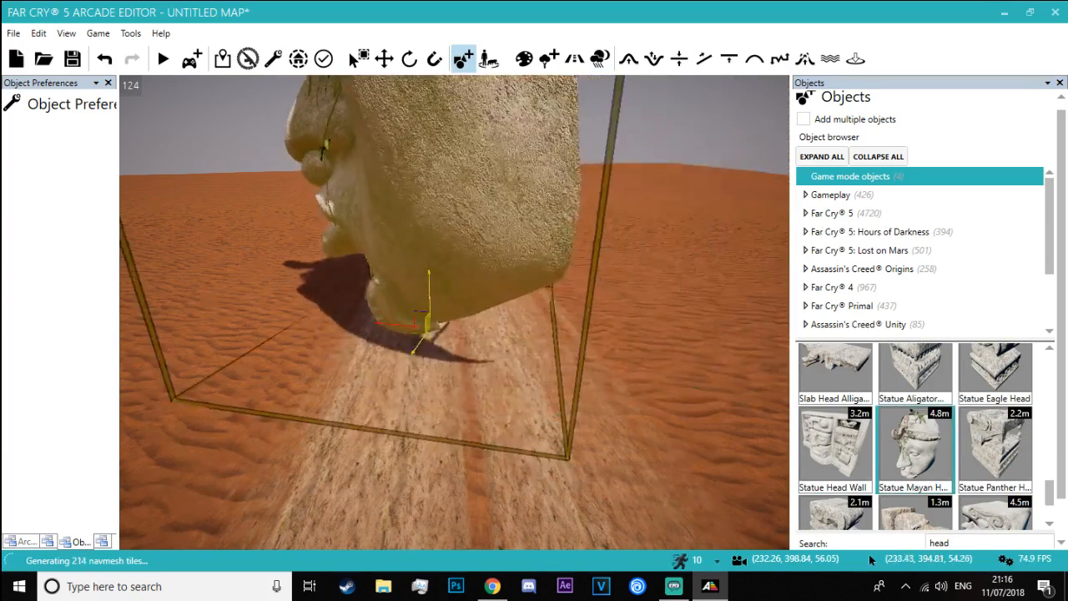
Place the Mayan head statue upright on the sand road, a short distance ahead of the spawn point
key("a")
right_click_drag(455, 312, 605, 259)
key("s")
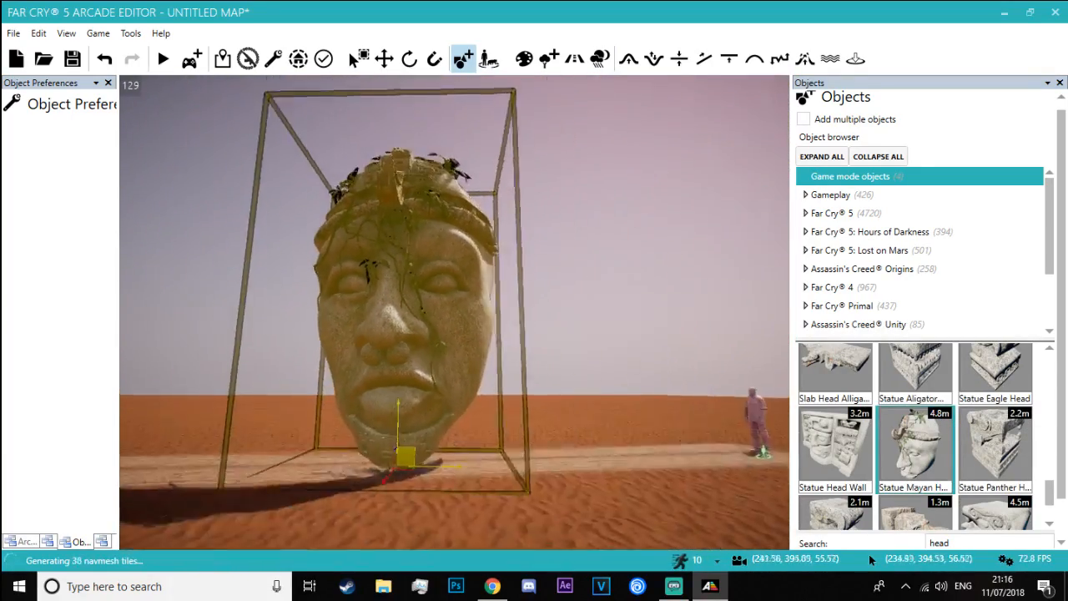
key("d")
right_click_drag(534, 309, 275, 309)
key("w")
right_click_drag(455, 313, 318, 392)
key("d")
key("s")
left_click(474, 367)
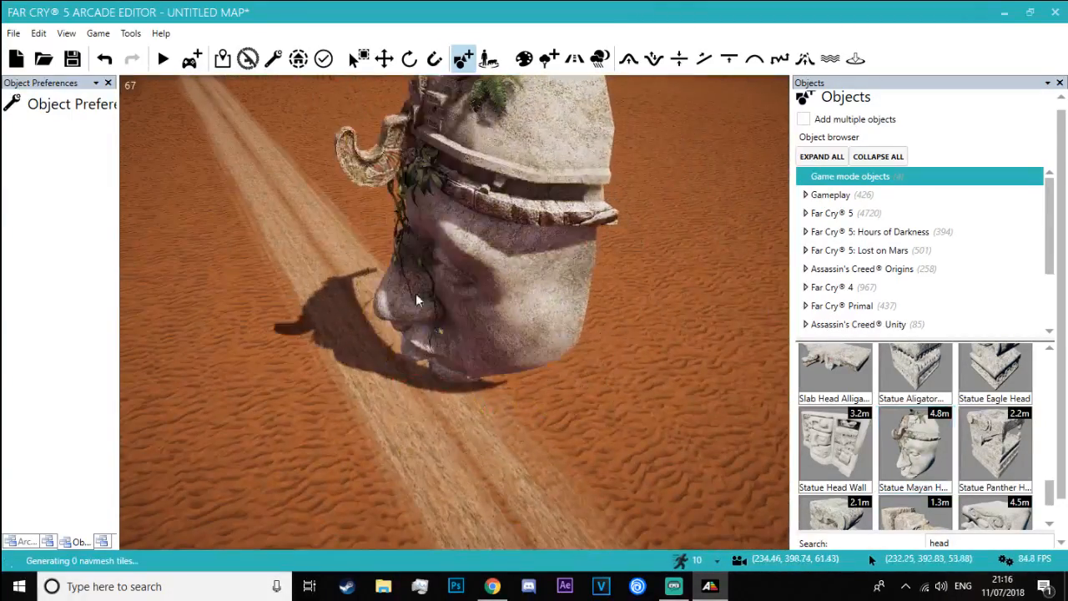
Rotate the Mayan head statue so that it lies toppled on the sand across the road
left_click(409, 59)
right_click_drag(421, 351, 422, 352)
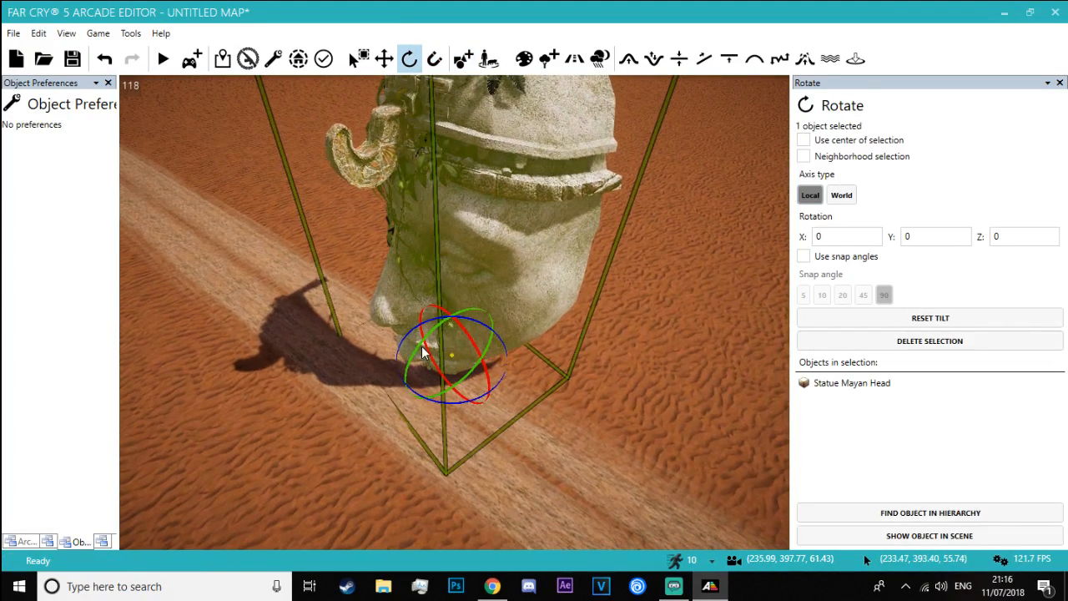
left_click_drag(419, 349, 484, 311)
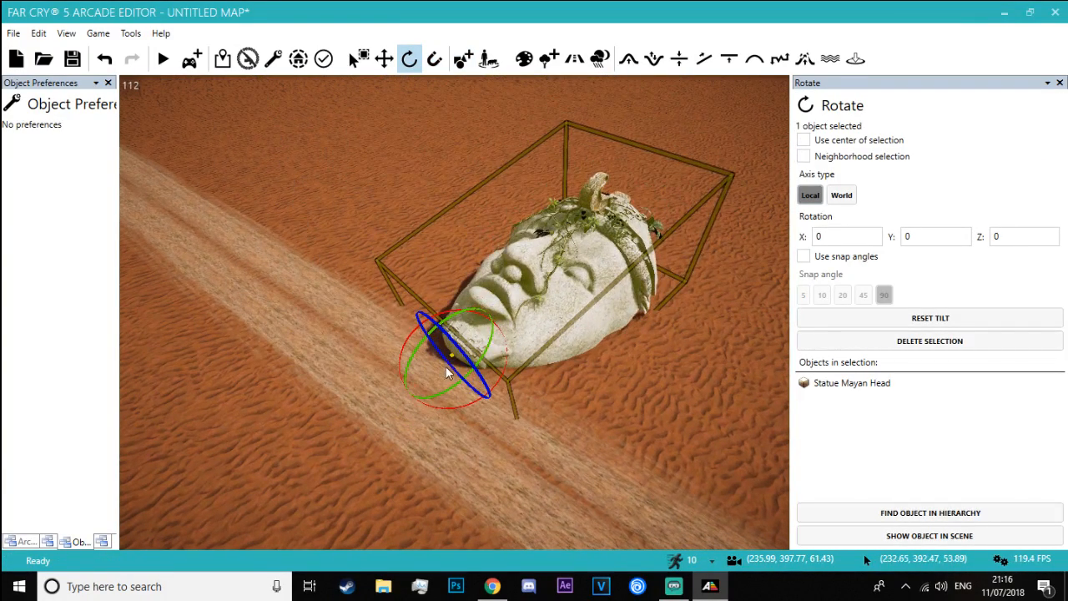
left_click_drag(447, 373, 291, 432)
right_click_drag(338, 413, 480, 294)
key("w")
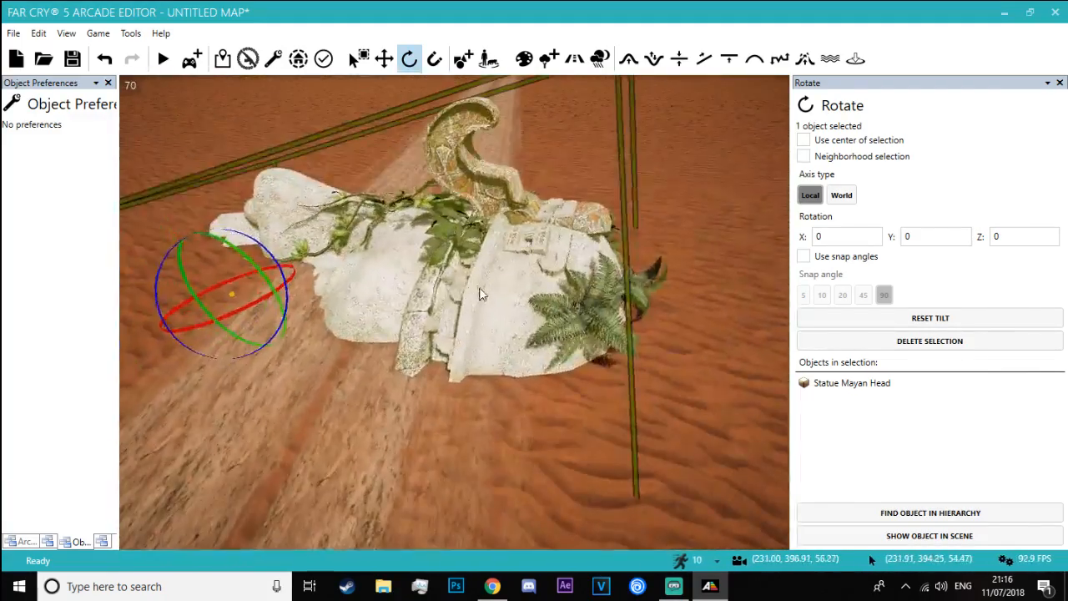
Switch to the Blade Runner 2049 video, examine the fallen head scene at about 0:22, and return to the Arcade Editor
key("alt+Tab")
key("alt+Tab")
key("Tab")
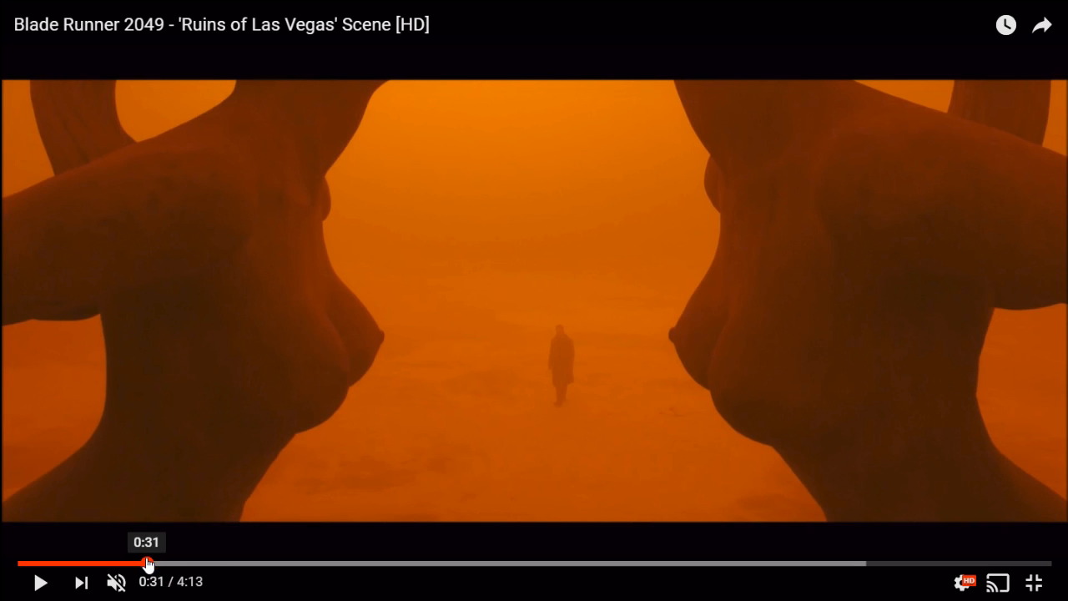
left_click_drag(148, 564, 111, 564)
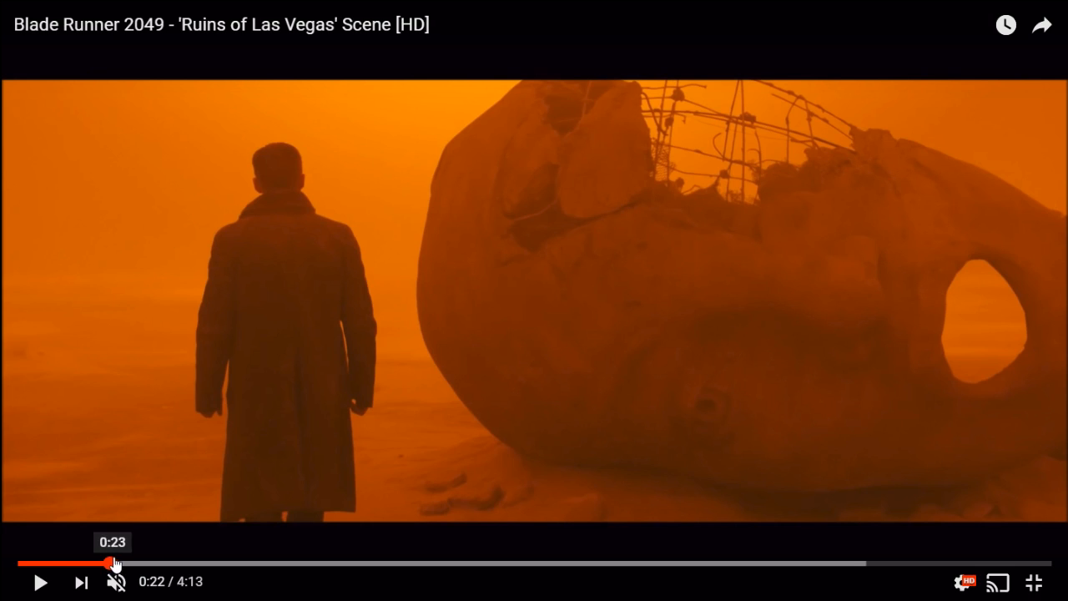
key("alt+Tab")
key("alt+Tab")
key("Tab")
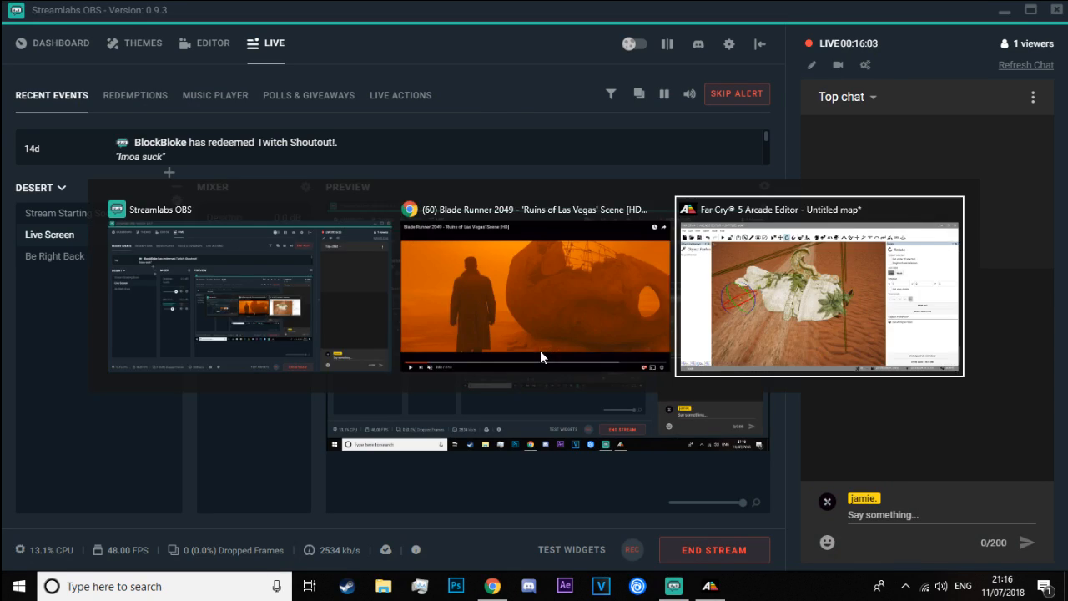
Move and turn the toppled Mayan head so that it lies beside the road with its chin at the road's edge
key("w")
mouse_move(447, 424)
right_mouse_down()
mouse_move(492, 325)
mouse_move(448, 423)
right_mouse_up()
key("s")
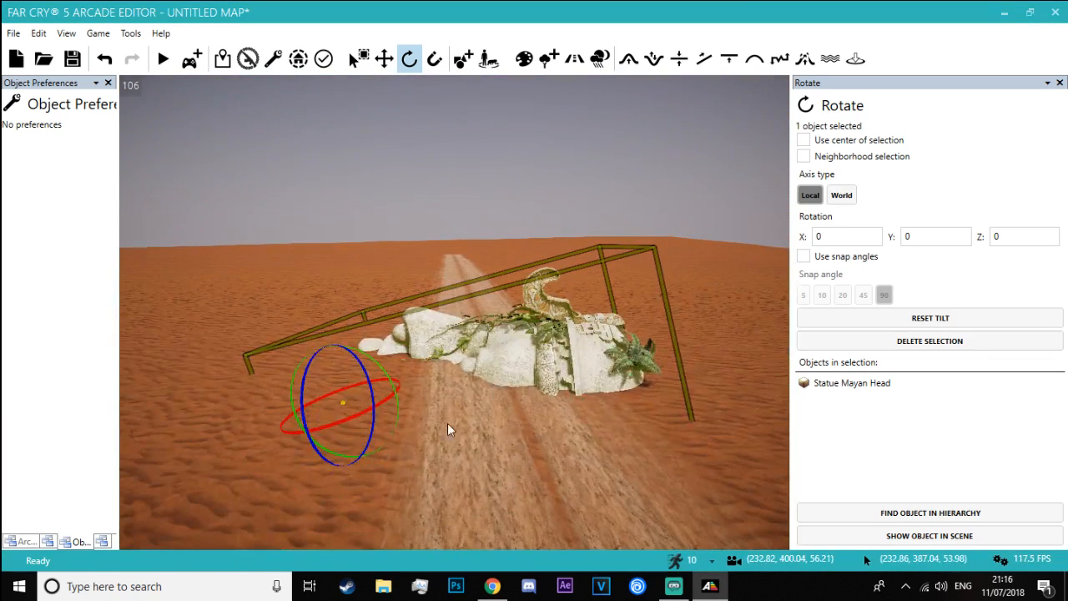
left_click_drag(378, 395, 574, 355)
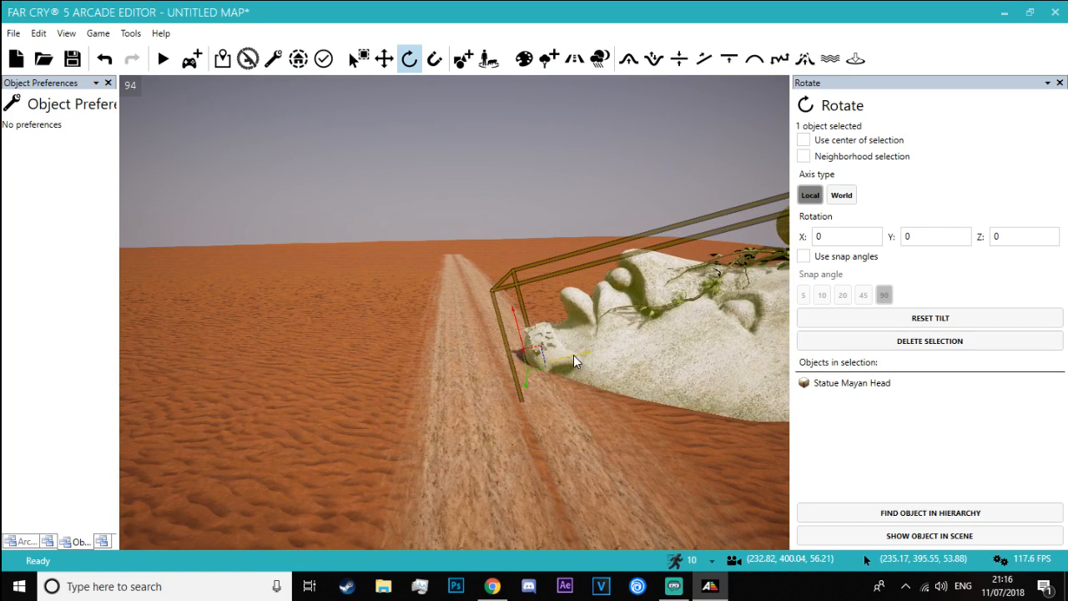
left_click_drag(511, 343, 519, 367)
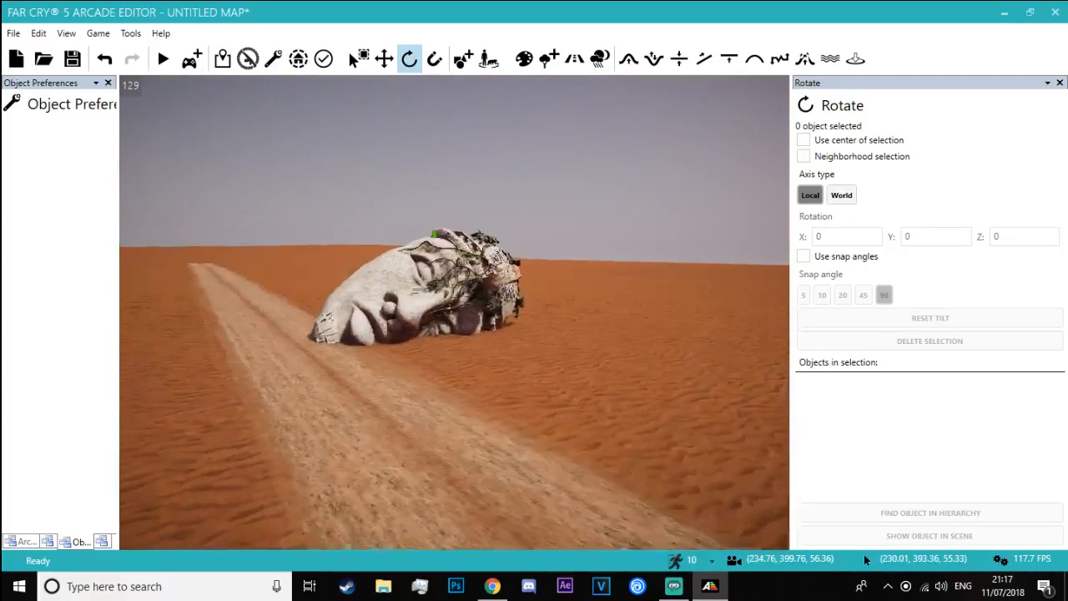
Shift the Mayan head sideways, farther off the sand road, checking it against the spawn point's viewpoint
key("d")
right_click_drag(534, 250, 488, 247)
left_click(488, 246)
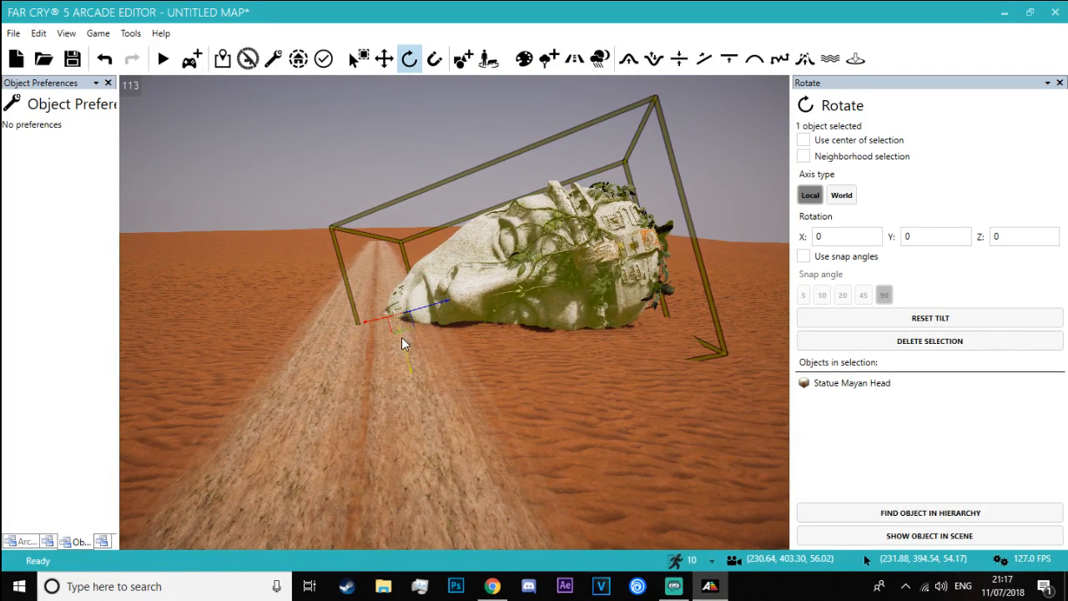
left_click_drag(377, 322, 463, 305)
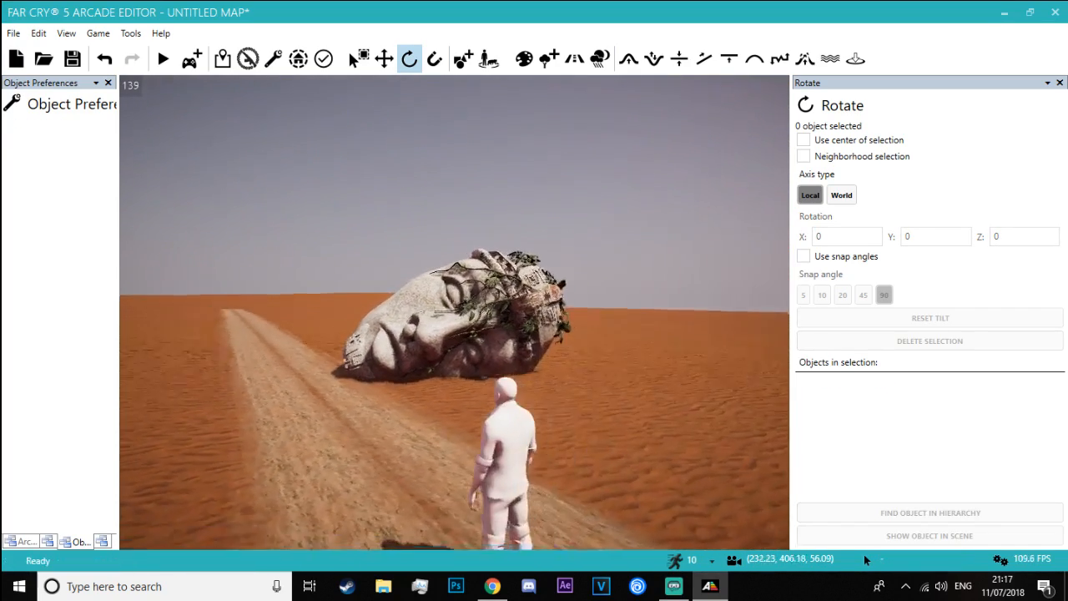
Look along the empty stretch of road and start an object library search with "sta"
key("w")
right_click_drag(408, 251, 315, 160)
key("w")
key("w")
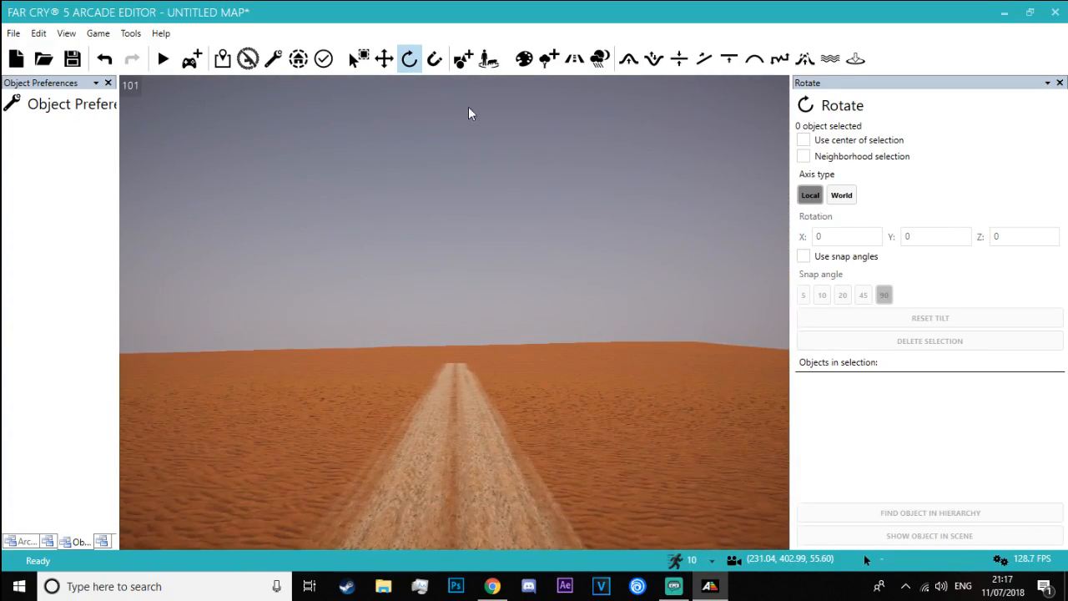
left_click(968, 541)
type("statue")
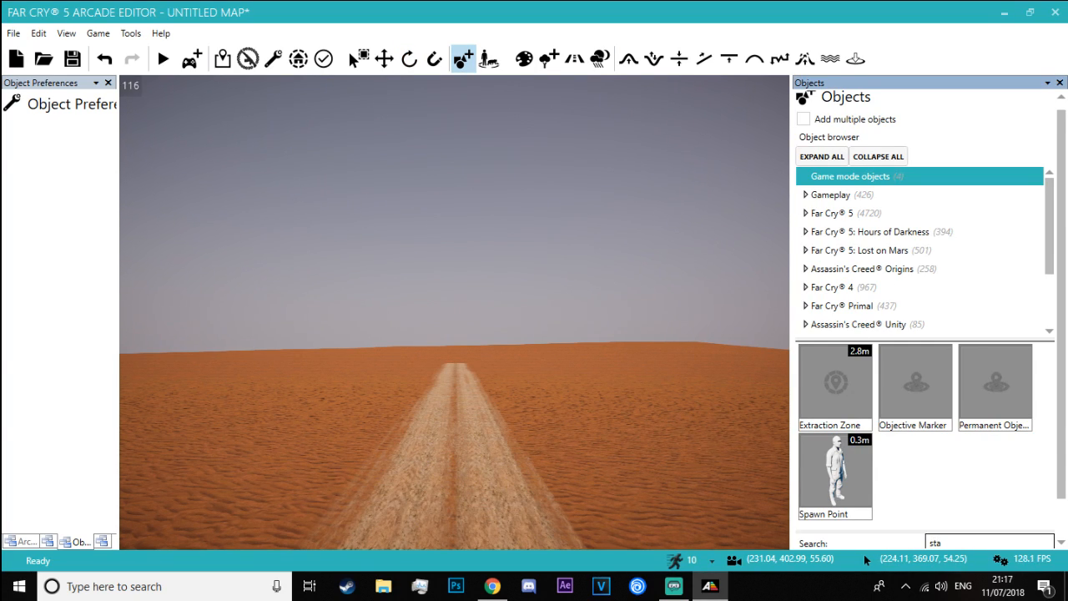
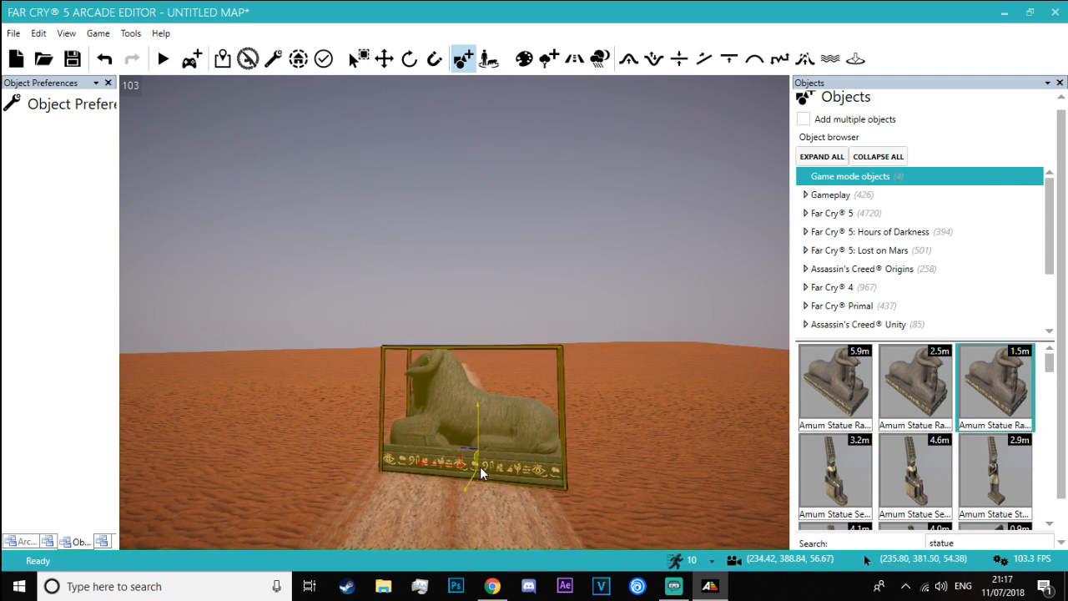
Look through the library's statue results and preview the 4.9 m and 6.4 m Sobek lying statues beside the road
scroll(921, 470, "down", 6)
scroll(921, 469, "up", 1)
scroll(923, 472, "down", 5)
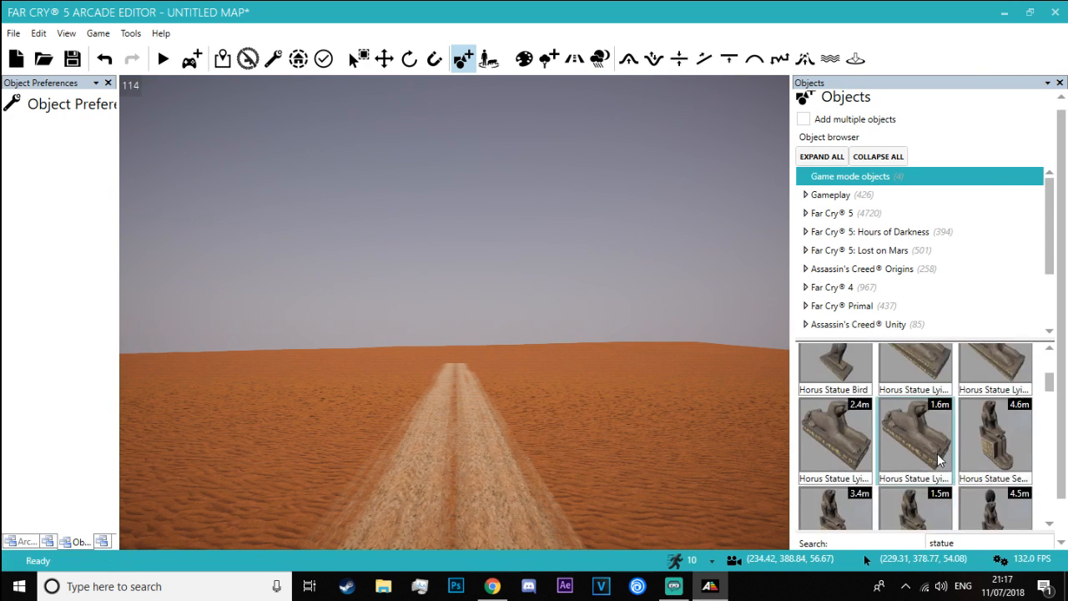
scroll(943, 458, "down", 5)
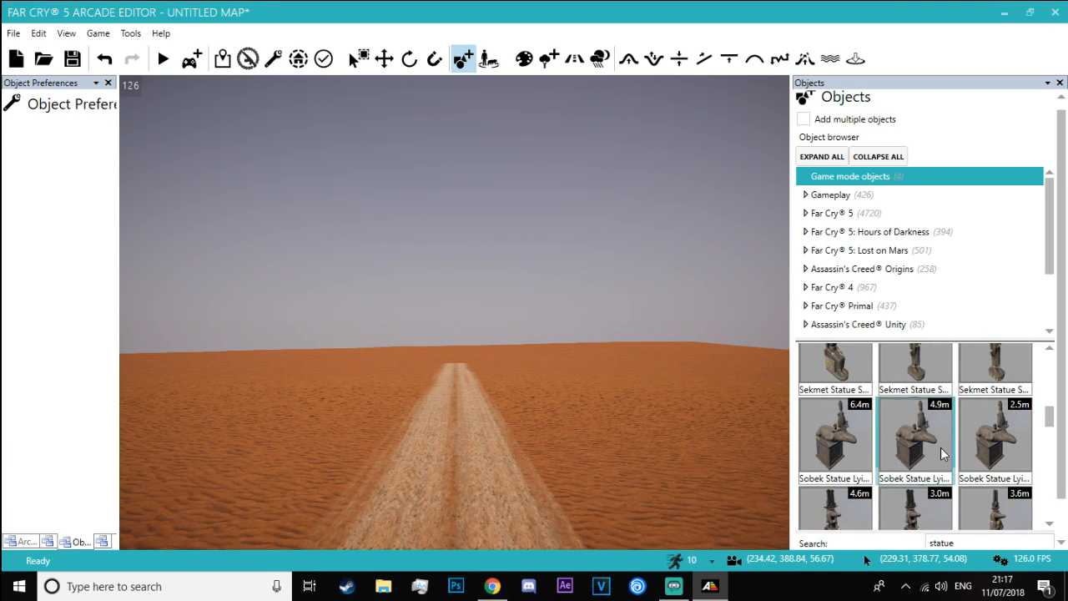
left_click(942, 454)
key("a")
mouse_move(470, 451)
right_mouse_down()
mouse_move(526, 429)
mouse_move(561, 392)
mouse_move(509, 484)
mouse_move(472, 454)
right_mouse_up()
key("Escape")
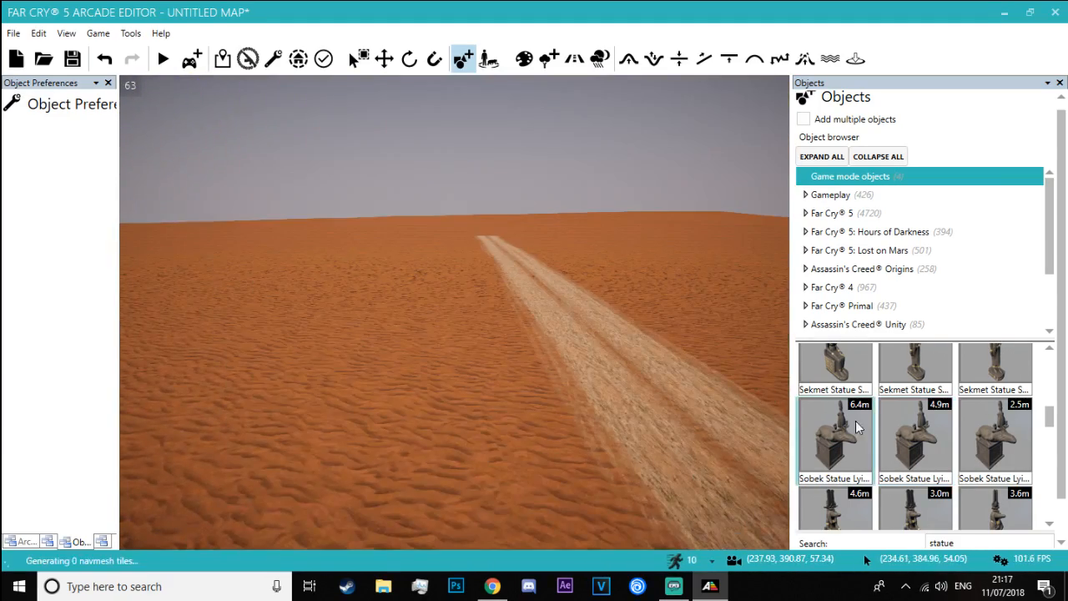
left_click(856, 427)
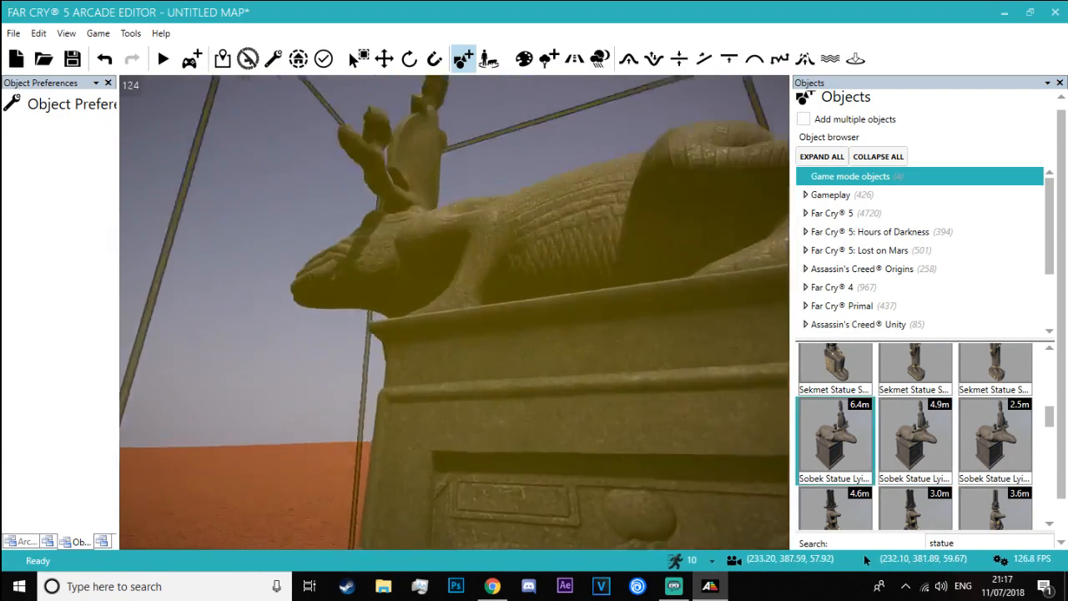
right_click_drag(672, 259, 680, 337)
key("Escape")
Preview the 3.3 m standing Sekmet statue and the 6.7 m lying Sekmet statue on the desert sand
scroll(853, 423, "up", 3)
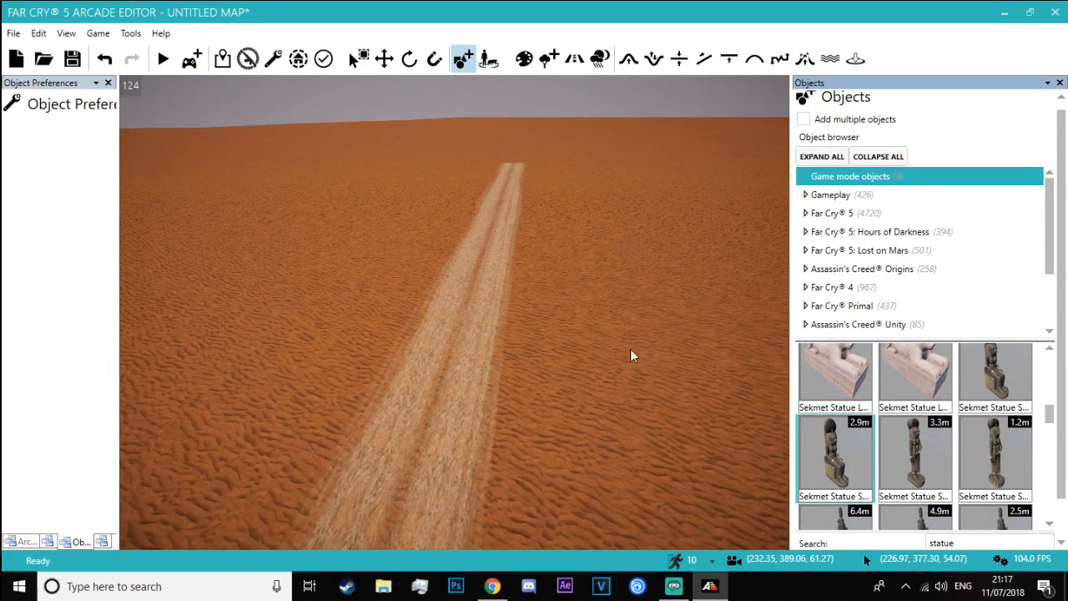
key("Escape")
left_click(941, 452)
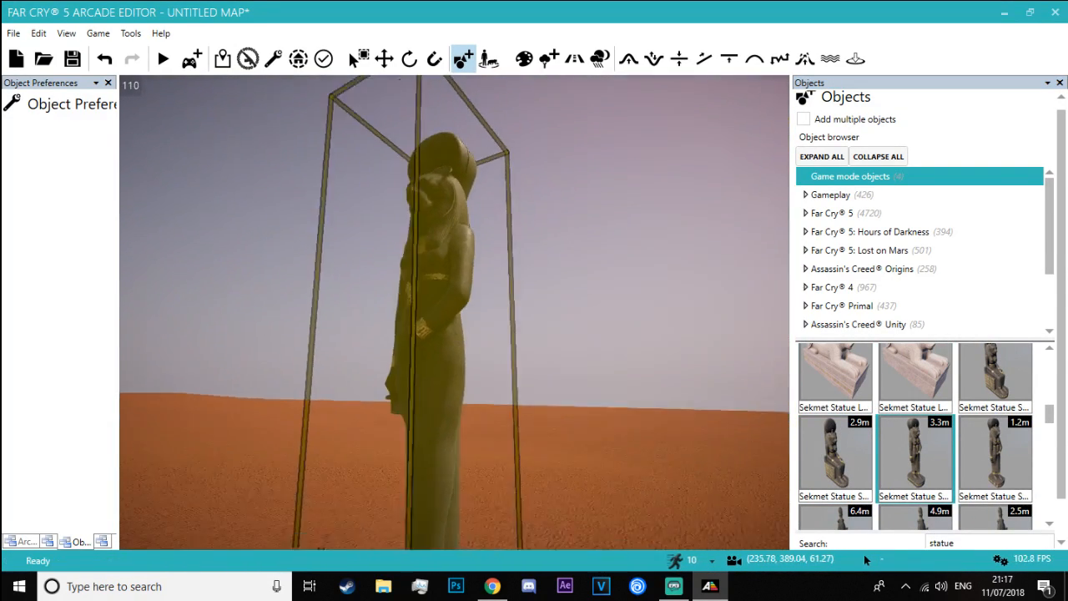
key("s")
right_click_drag(426, 350, 538, 417)
key("Escape")
scroll(857, 409, "up", 1)
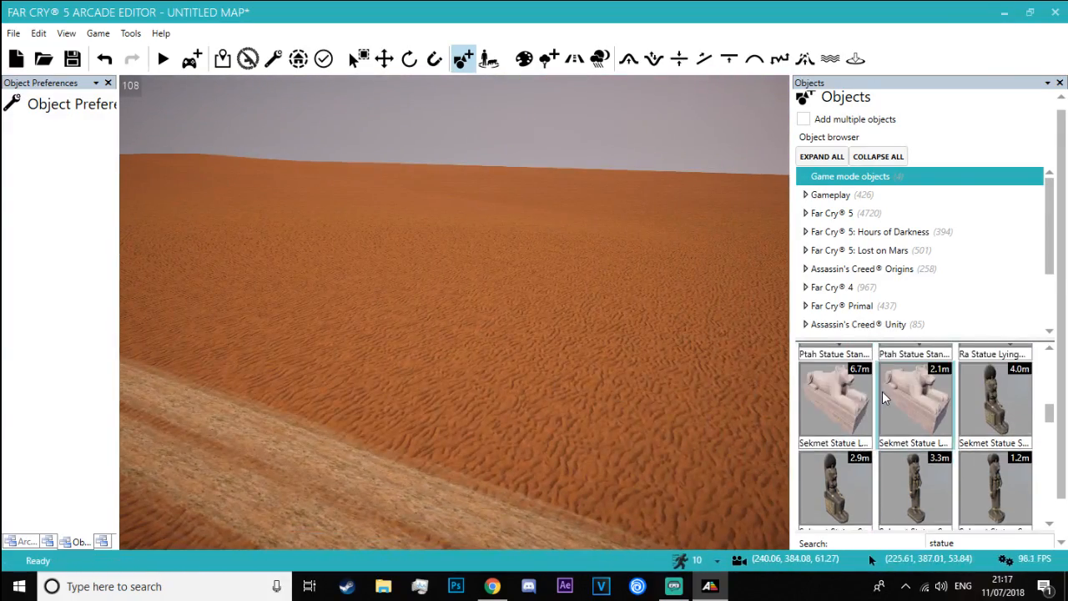
left_click(832, 420)
key("d")
right_click_drag(540, 343, 524, 346)
key("s")
key("Escape")
Preview the 18.1 m Statue Buddha and the 12.6 m Statue Cave on the sand near the Mayan head
scroll(910, 413, "down", 3)
scroll(911, 413, "down", 3)
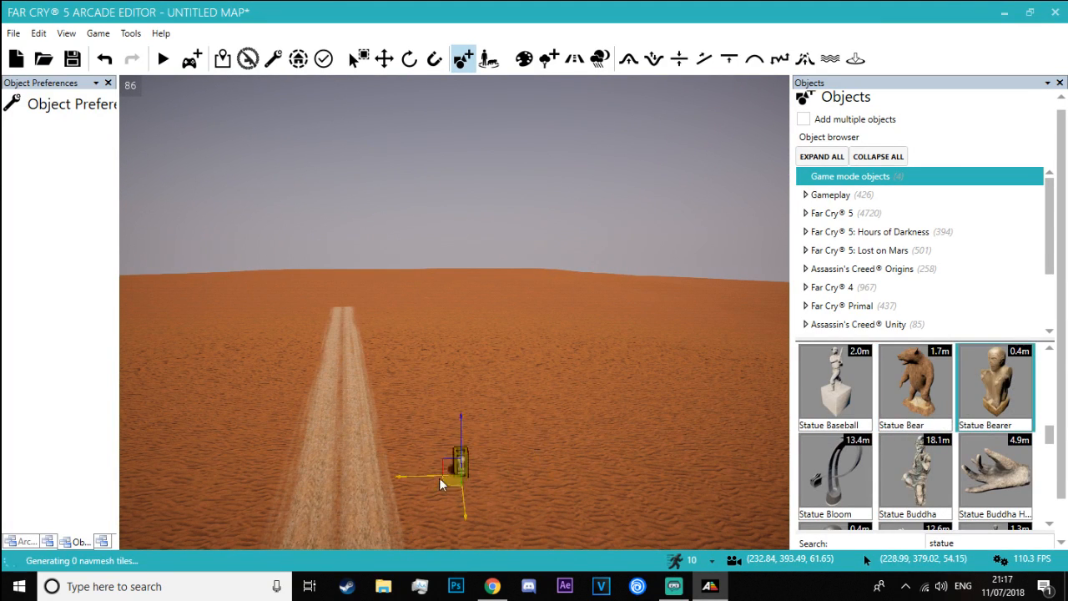
left_click(932, 432)
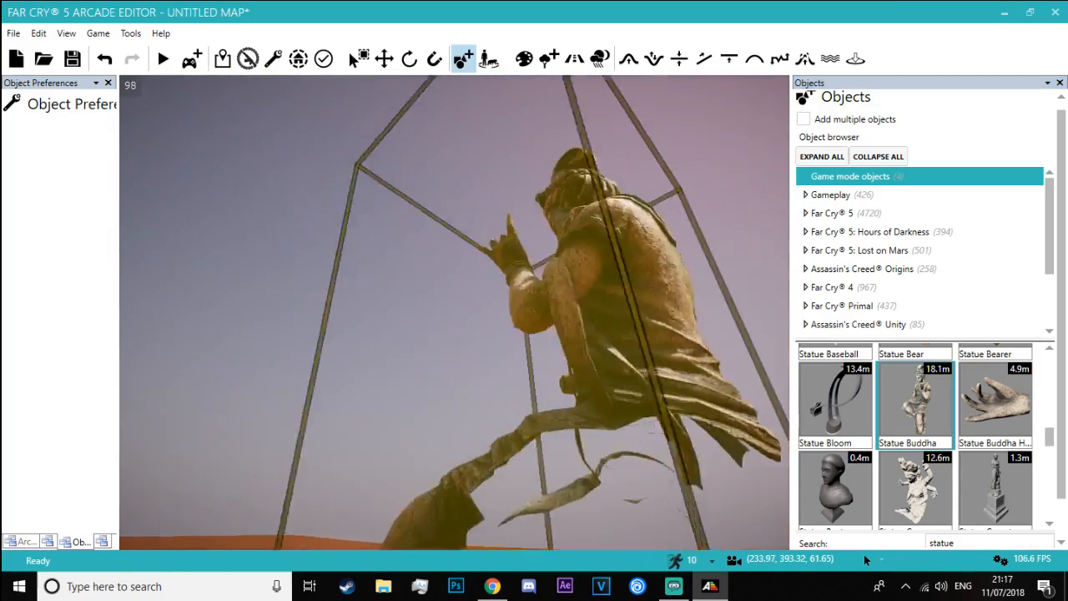
right_click_drag(534, 343, 482, 403)
key("w")
key("s")
key("w")
key("d")
key("d")
key("w")
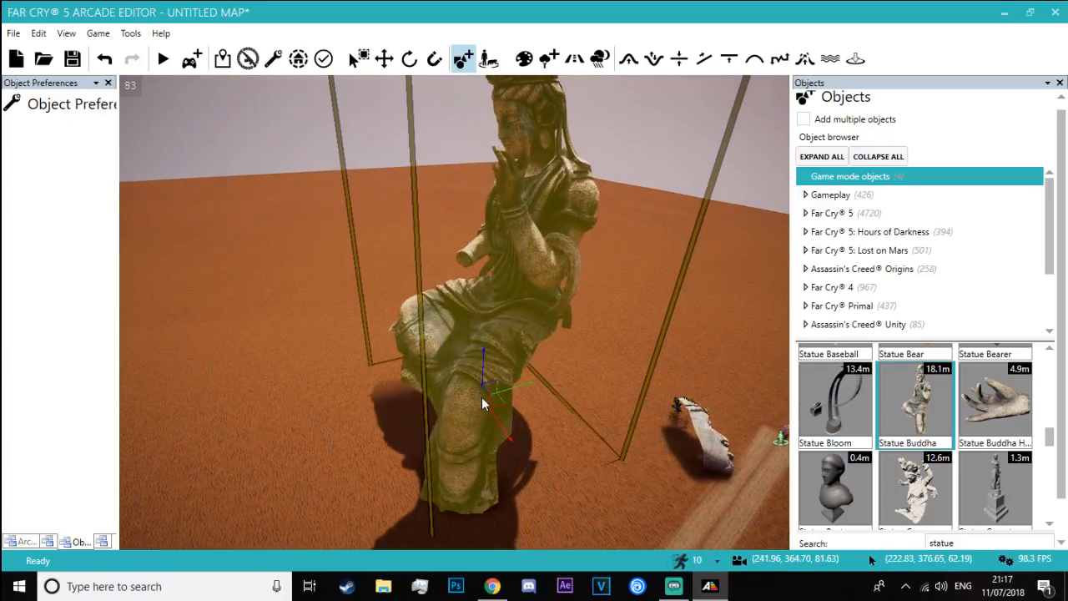
scroll(928, 442, "down", 1)
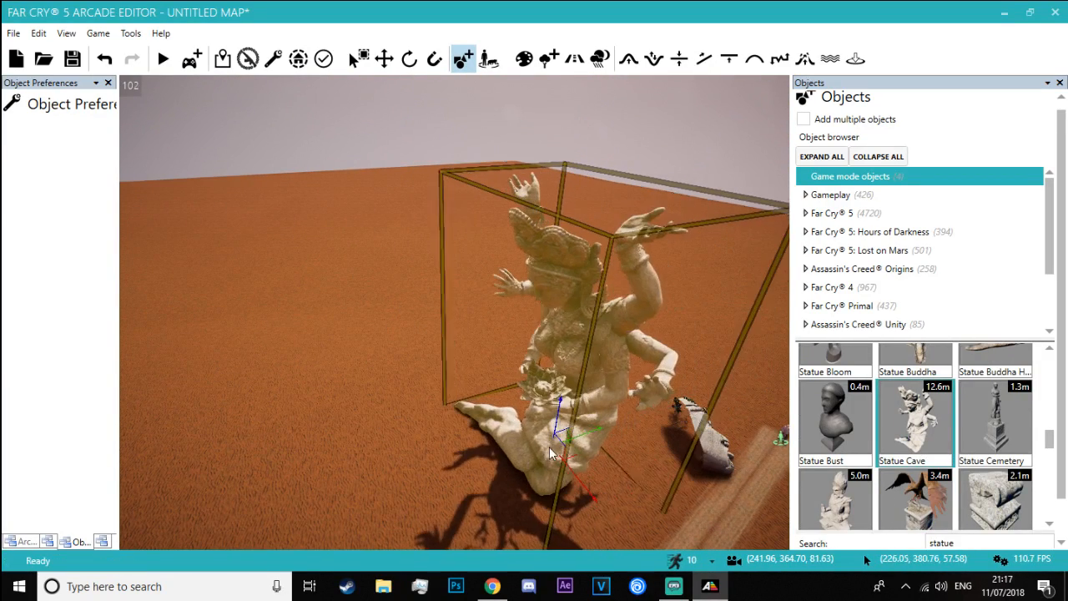
Switch to the Blade Runner 2049 video, pause it at the two facing statues, and return to the Arcade Editor
key("alt+Tab")
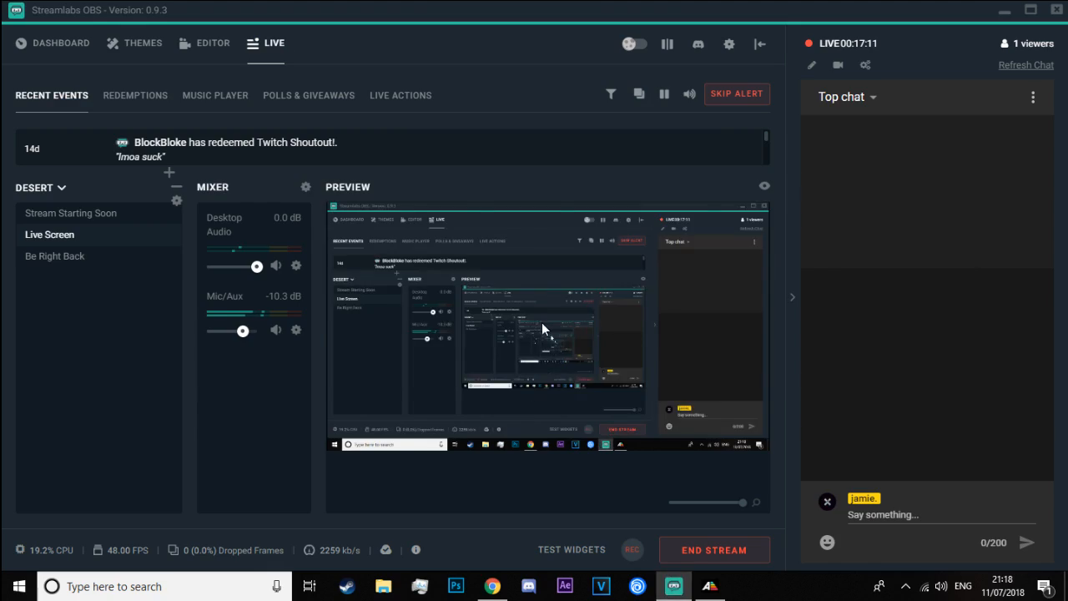
key("alt+Tab")
key("alt+Tab")
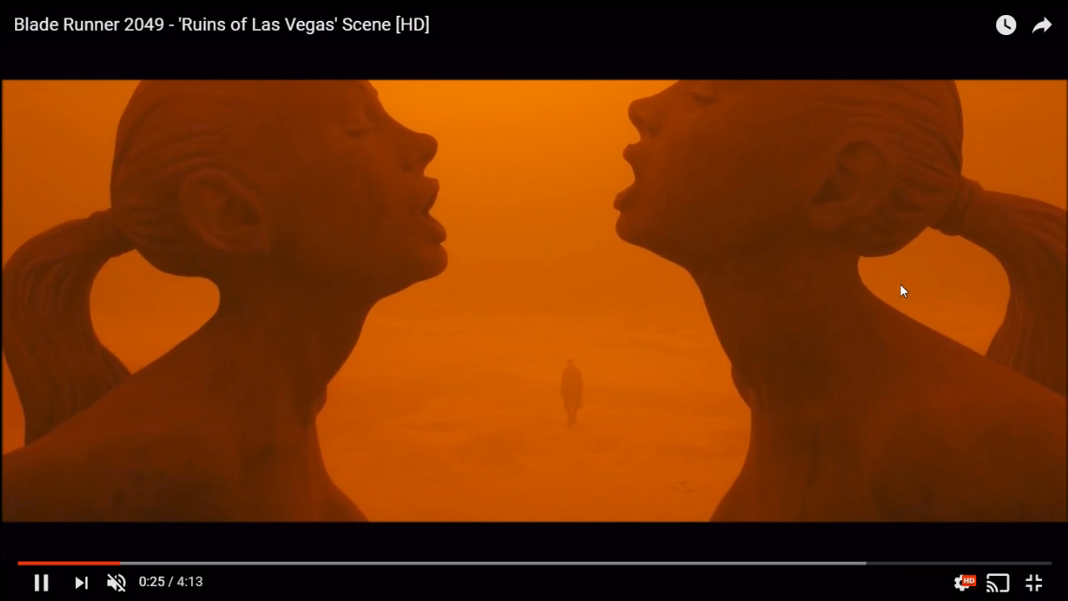
left_click(901, 284)
key("alt+Tab")
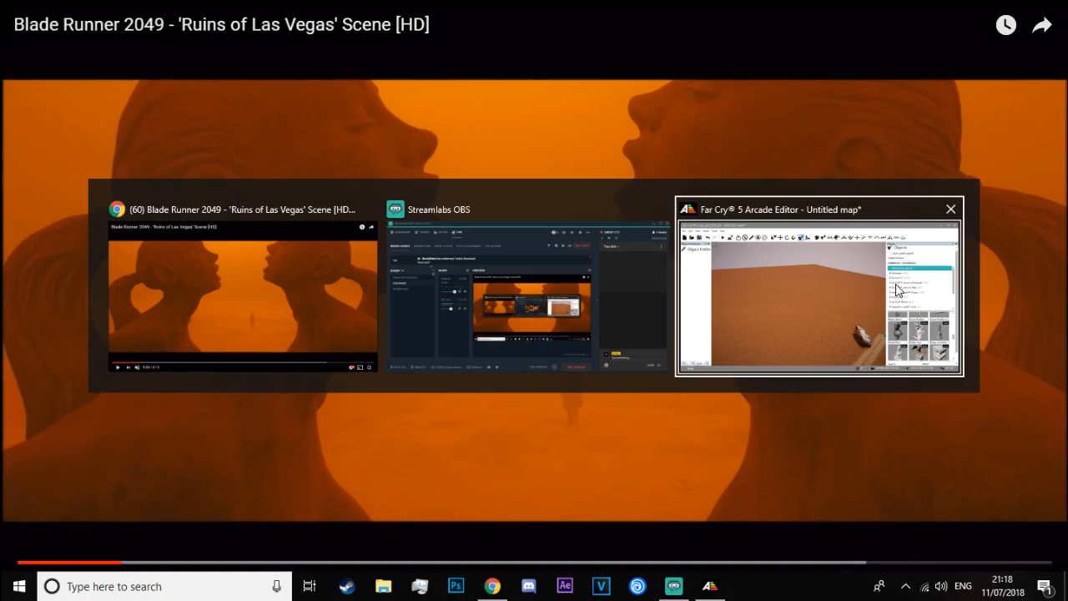
left_click(898, 288)
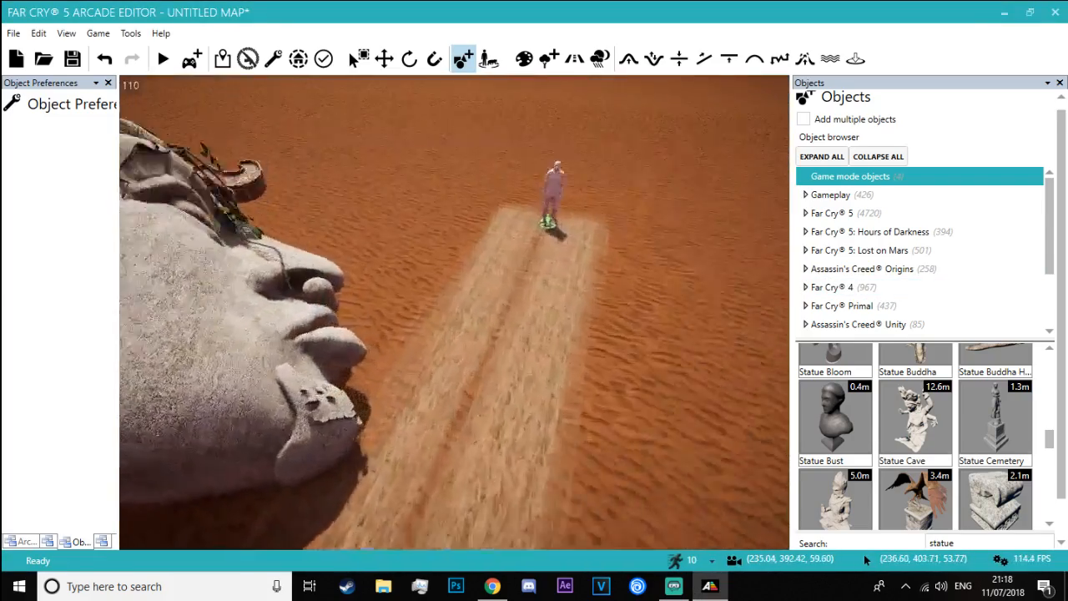
Rotate the Mayan head so that it lies on its back, face to the sky, with its chin toward the road
key("w")
right_click_drag(601, 242, 470, 158)
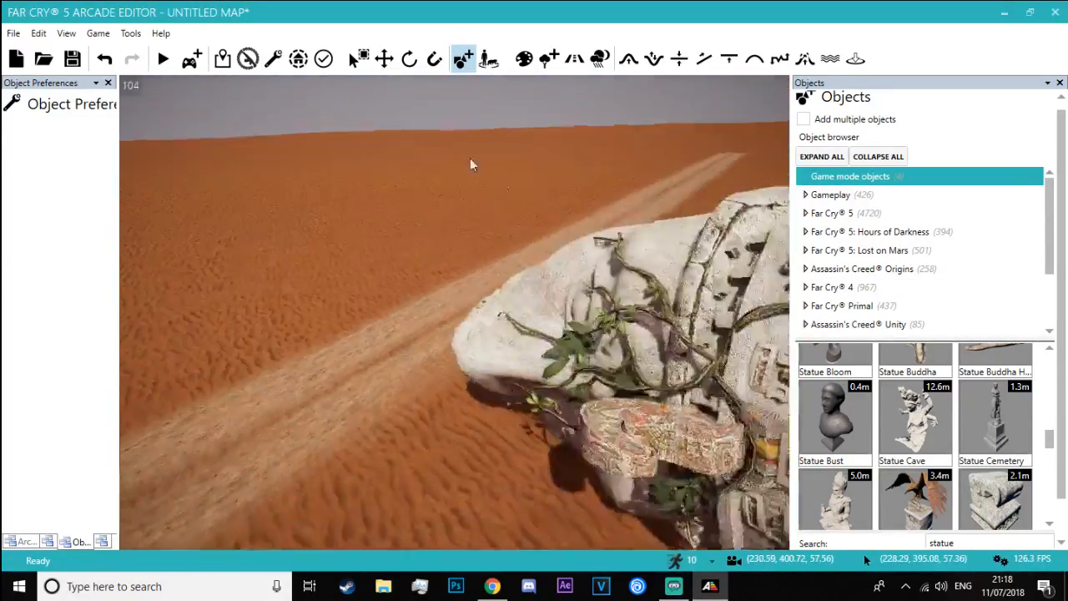
left_click(408, 66)
left_click(600, 296)
key("w")
right_click_drag(600, 295, 457, 253)
key("a")
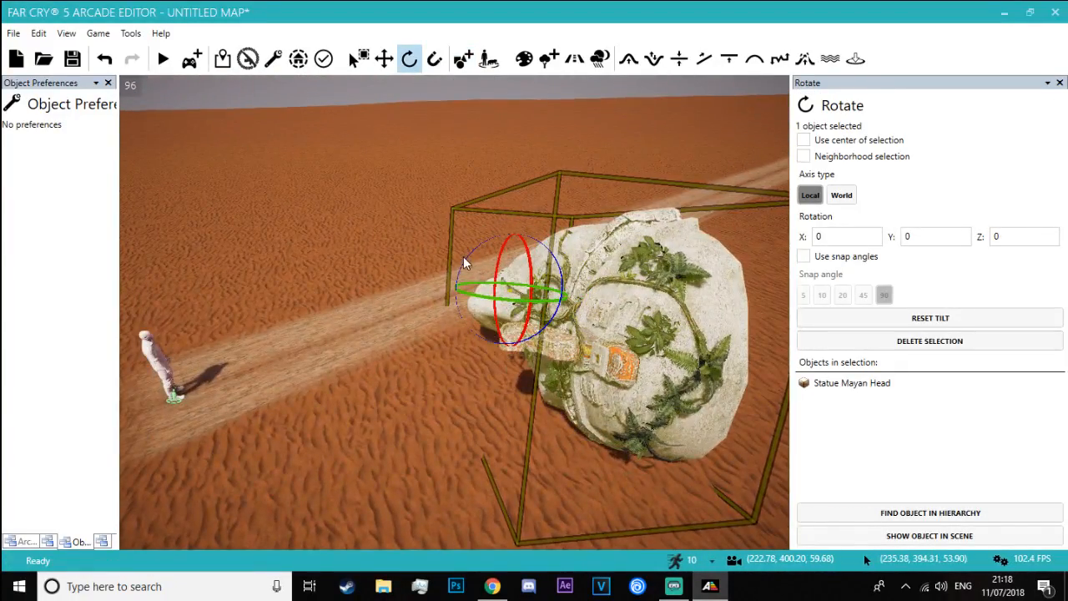
left_click_drag(463, 256, 472, 292)
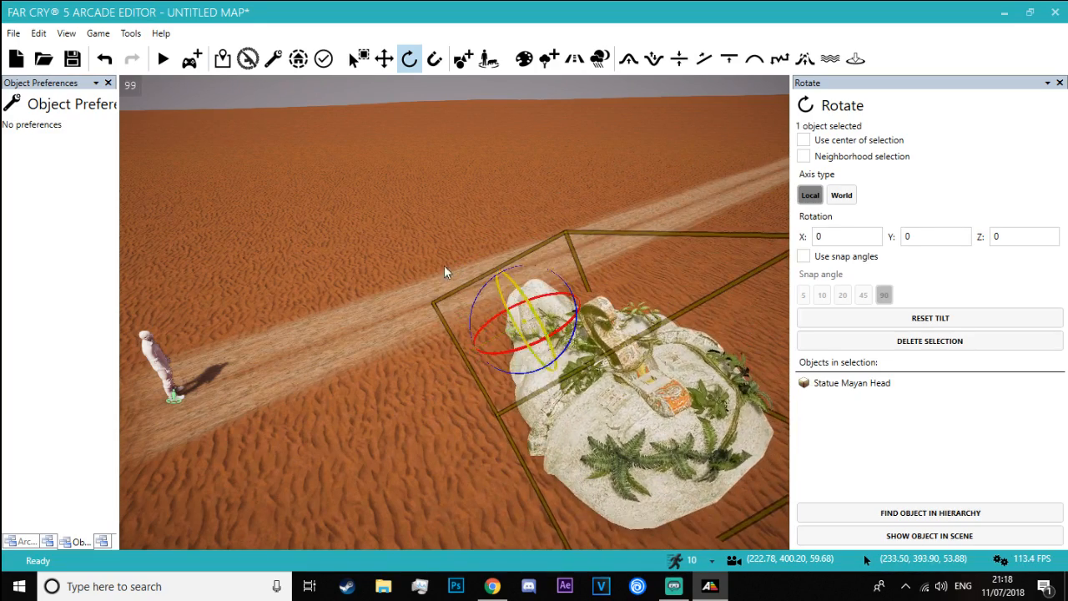
right_click_drag(445, 267, 368, 314)
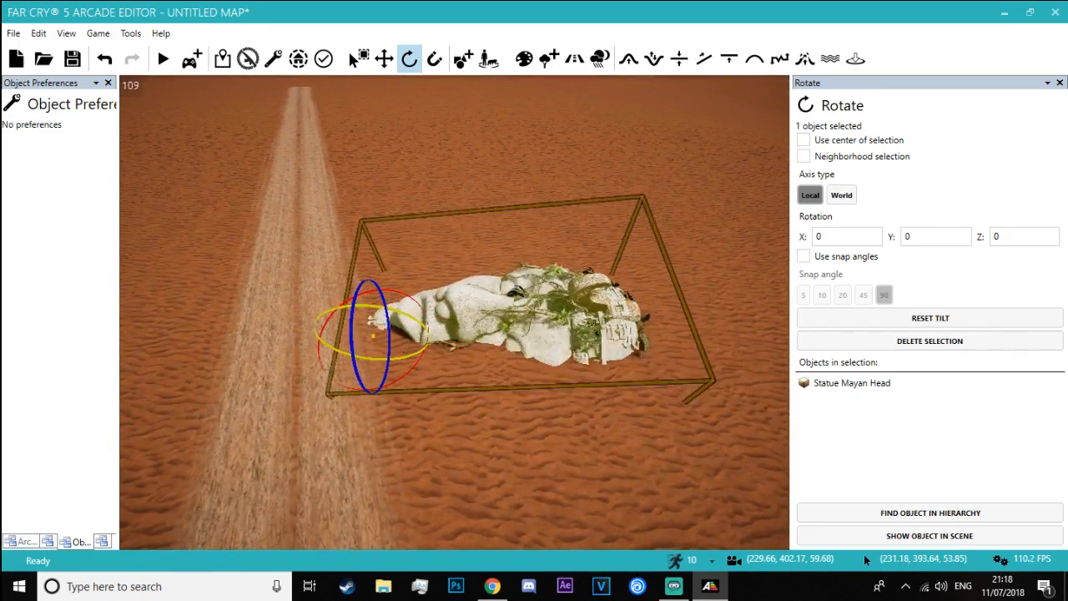
left_click_drag(348, 276, 360, 259)
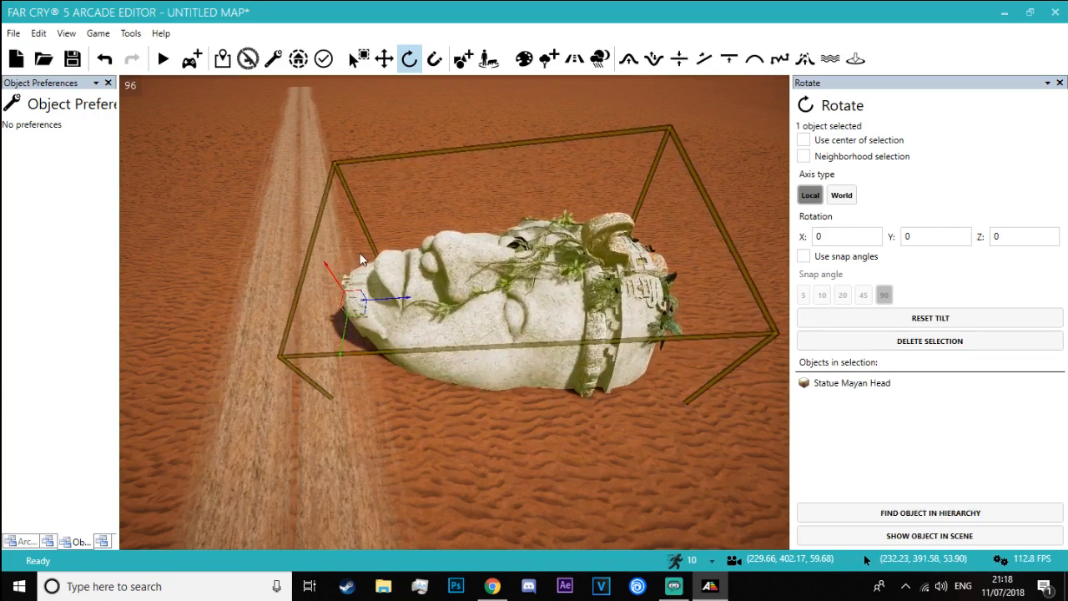
Deselect the Mayan head, start Explore mode from behind it, and walk around and under its hollow back
key("a")
right_click_drag(360, 259, 509, 259)
left_click(299, 284)
key("w")
right_click_drag(298, 284, 263, 279)
key("s")
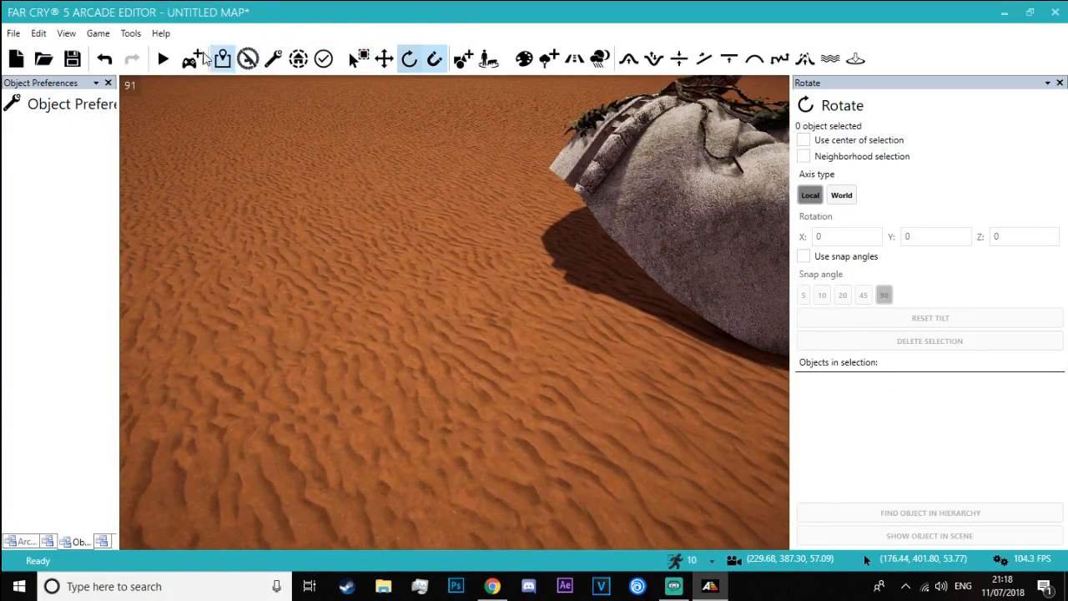
left_click(192, 61)
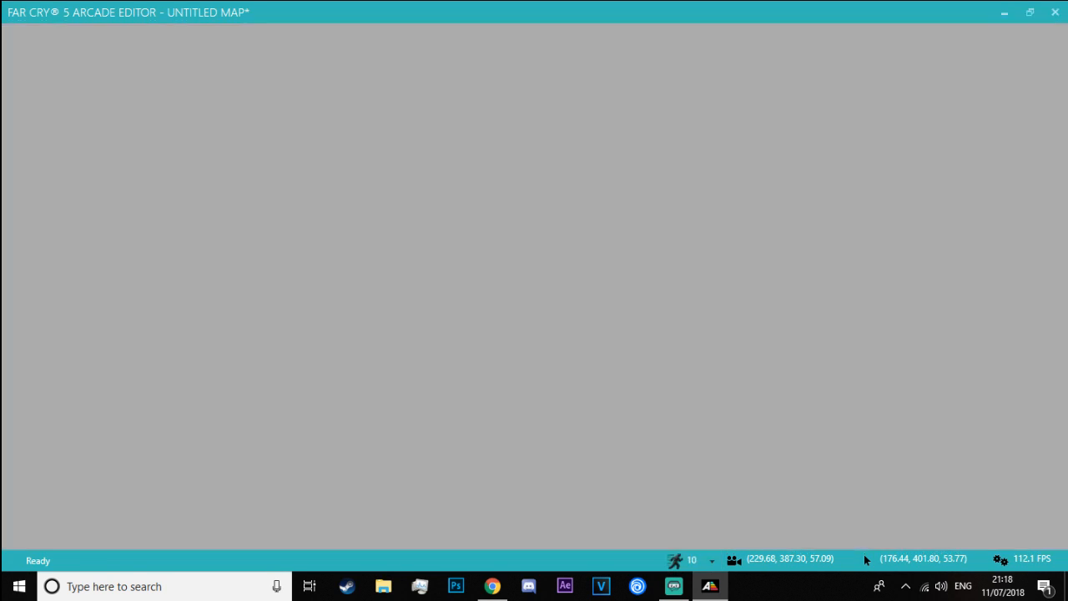
key("w")
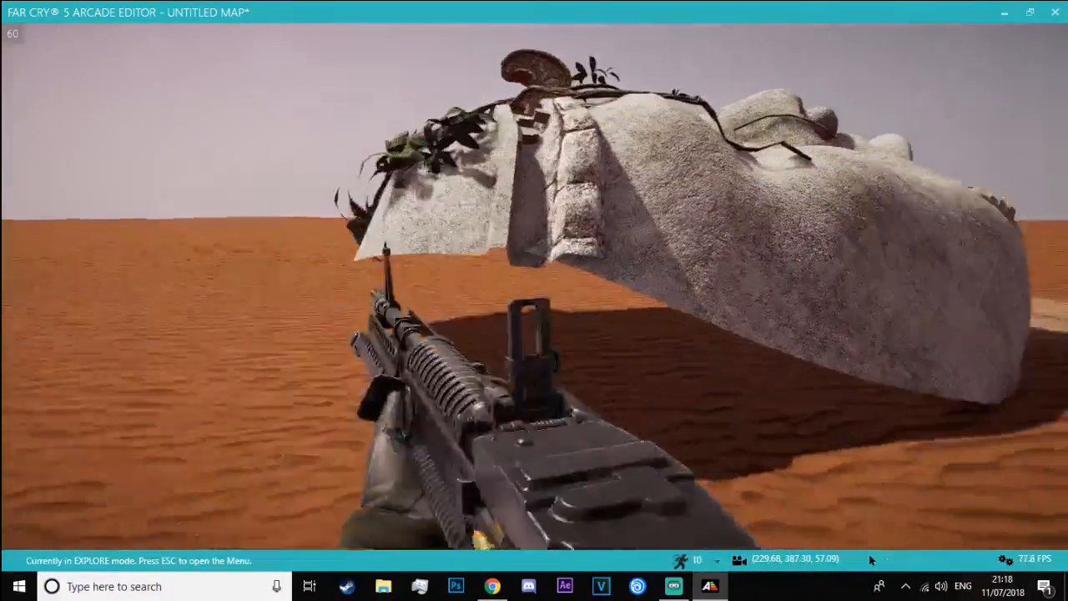
key("w")
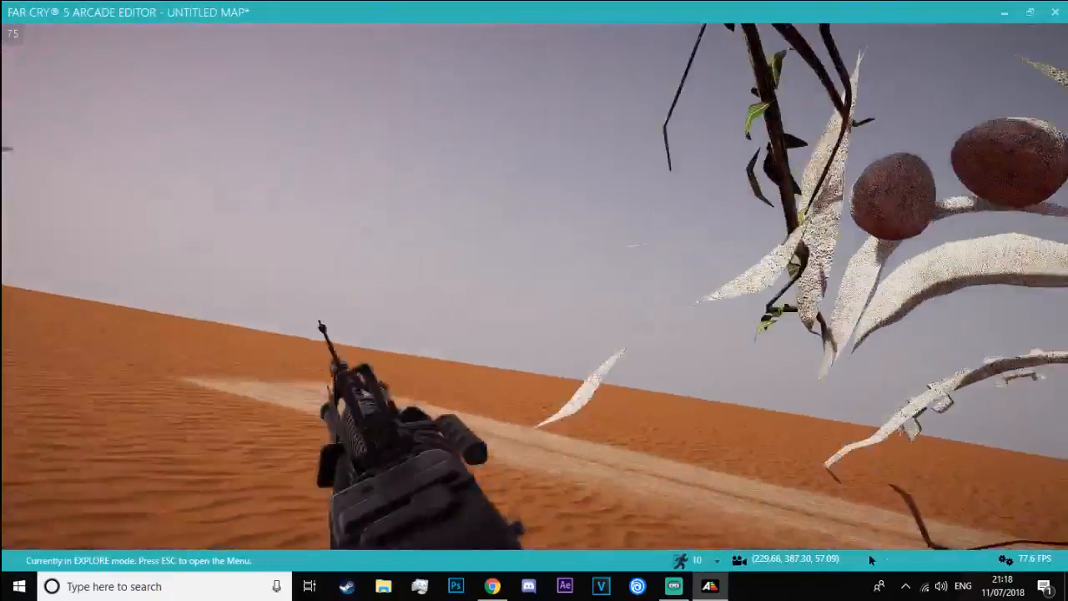
key("w")
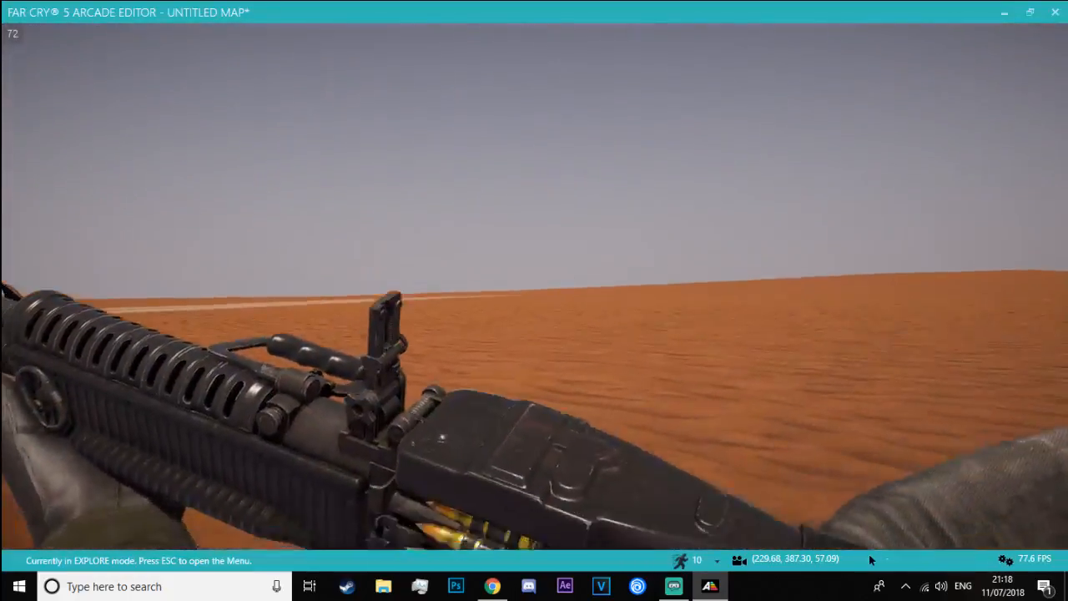
key("w")
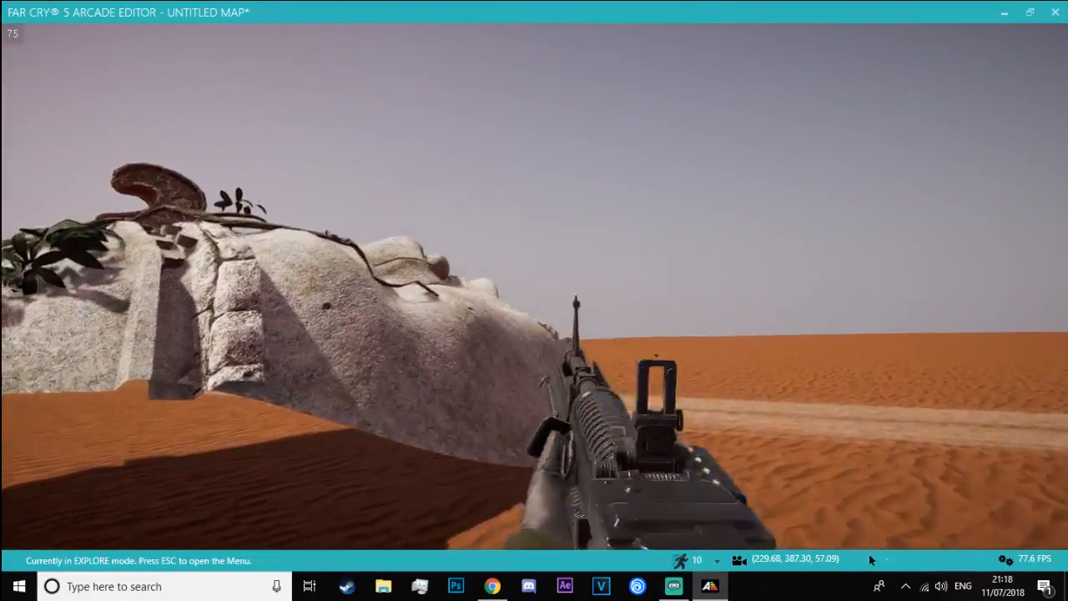
Switch weapons, jump over the Mayan head, view it from the road, and leave Explore mode
key("2")
key("w")
key("space")
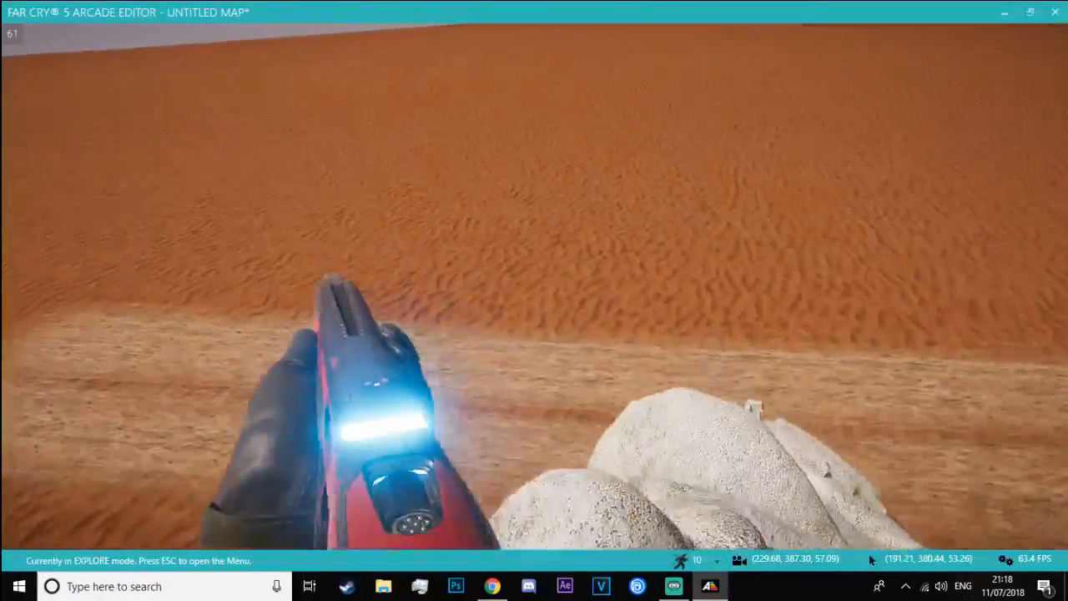
key("s")
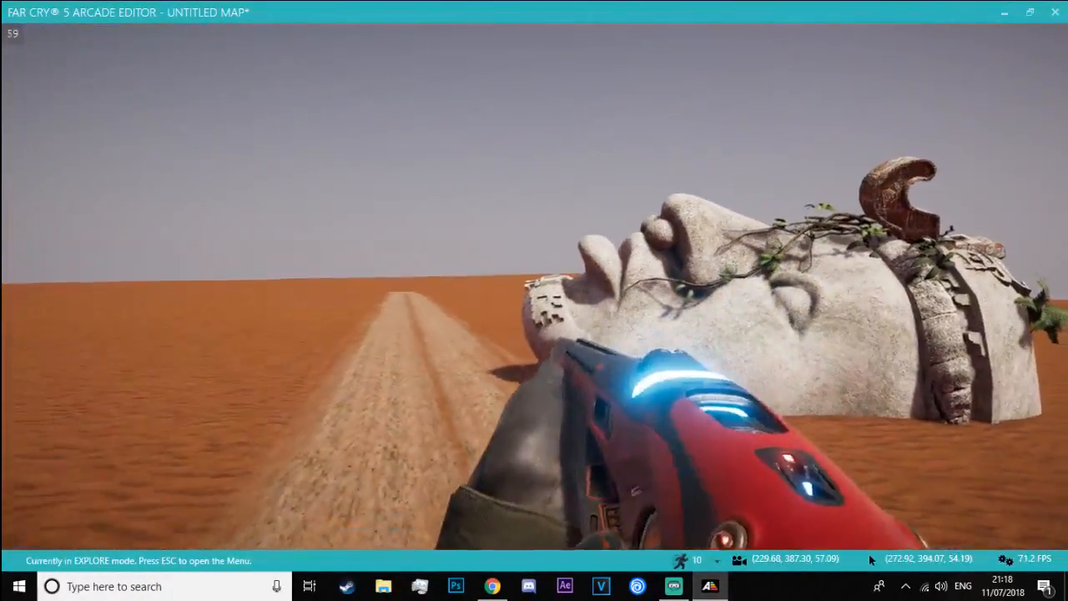
right_click(536, 313)
left_click(536, 312)
key("Escape")
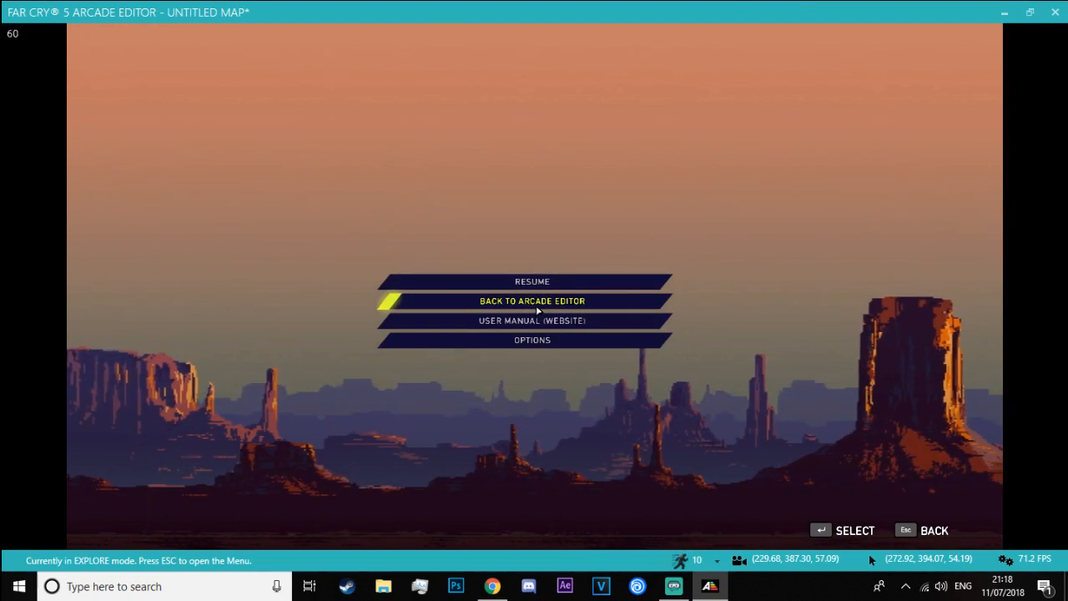
left_click(530, 299)
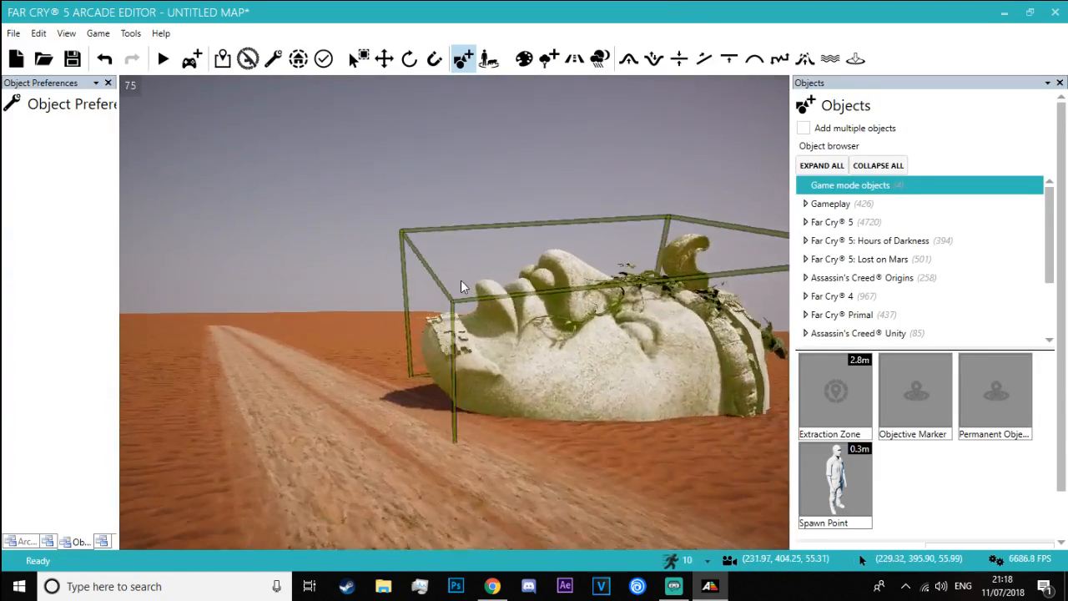
View the Mayan head's open back and show the Platforms category of the Generic Shapes in the object library
key("w")
right_click_drag(462, 281, 374, 233)
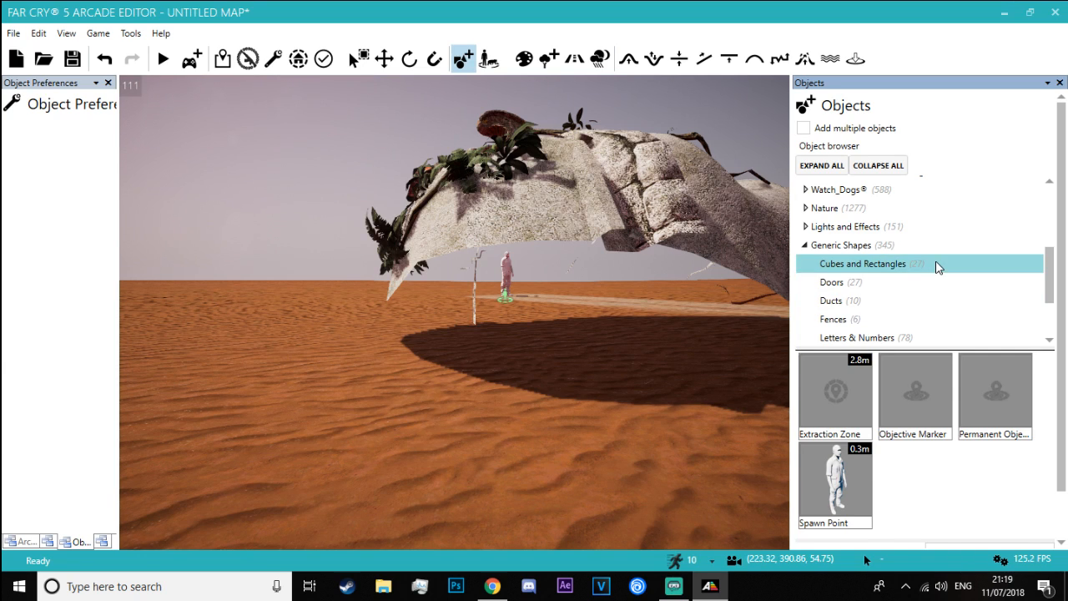
left_click(935, 261)
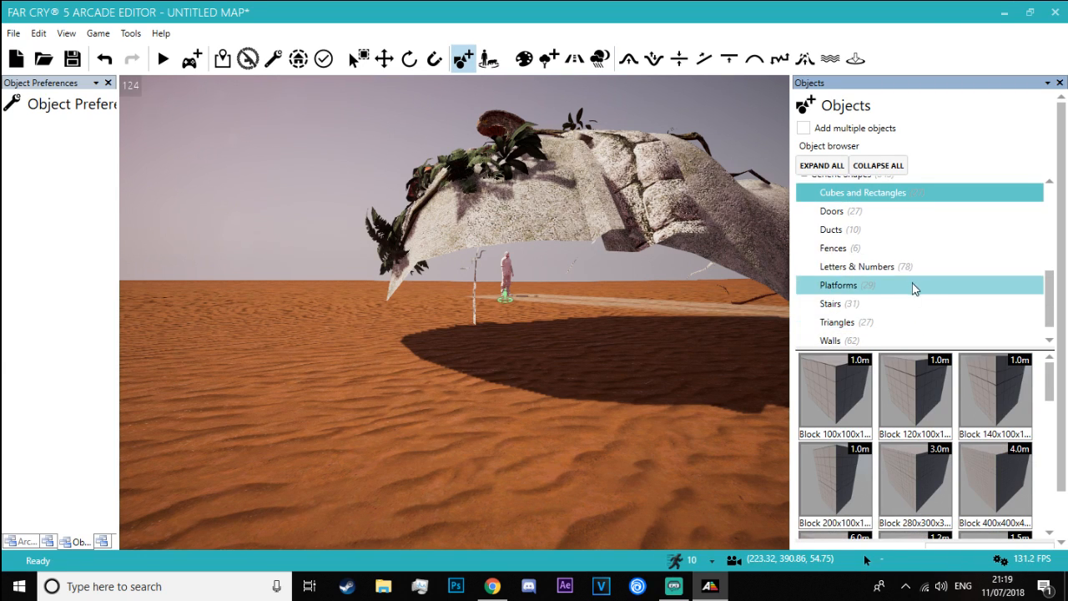
left_click(900, 287)
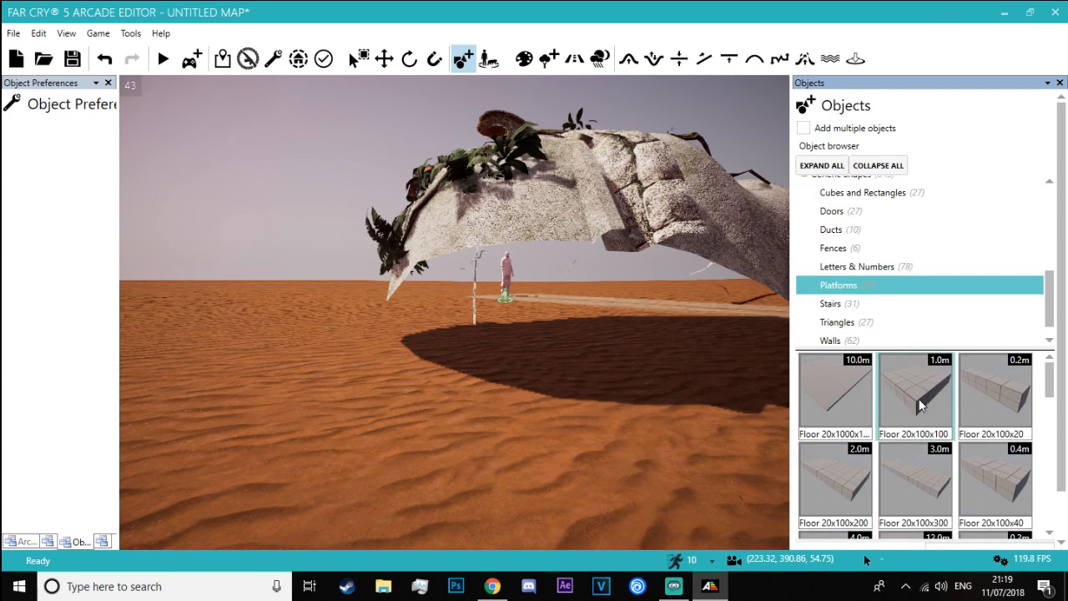
Browse the platform objects and place a Floor 20x200x400 slab under the Mayan head
scroll(901, 443, "up", 2)
left_click(827, 394)
right_click_drag(546, 396, 537, 417)
key("w")
key("s")
scroll(946, 434, "down", 2)
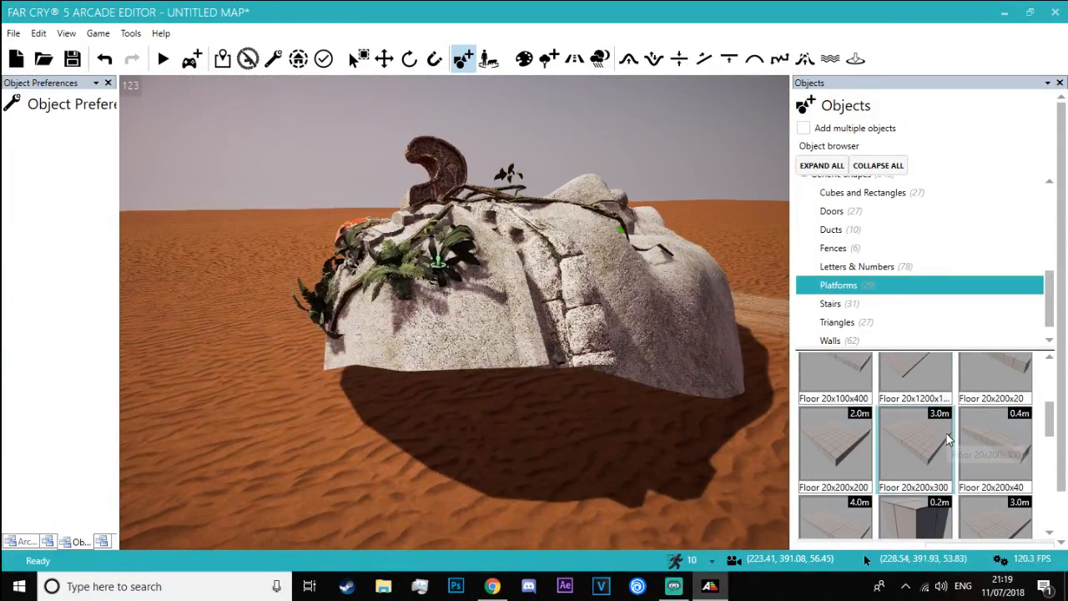
key("a")
right_click_drag(505, 498, 534, 501)
scroll(929, 518, "down", 2)
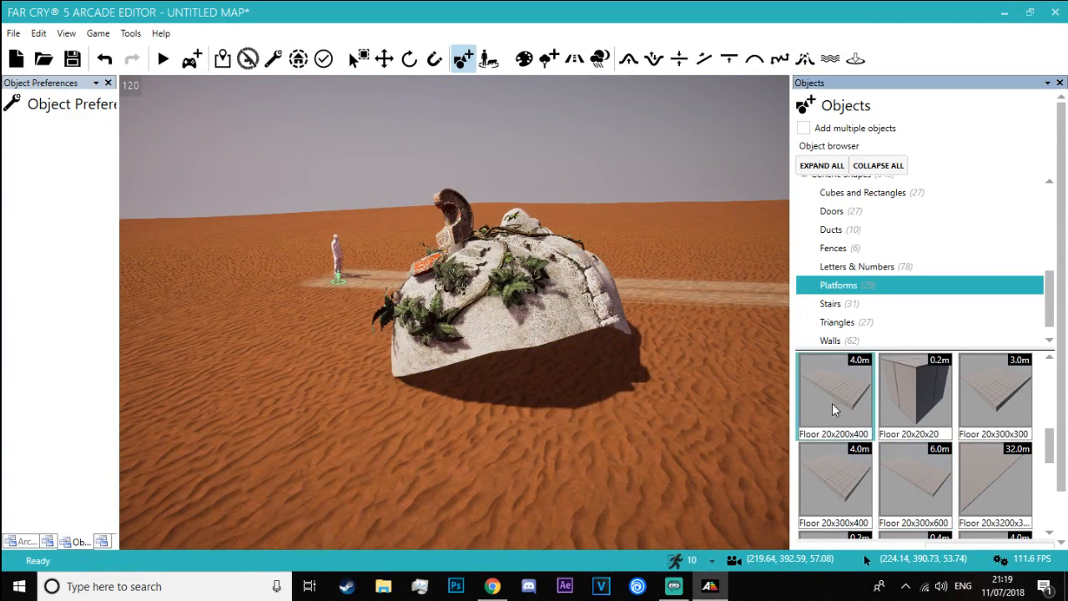
left_click(676, 436)
key("ctrl+z")
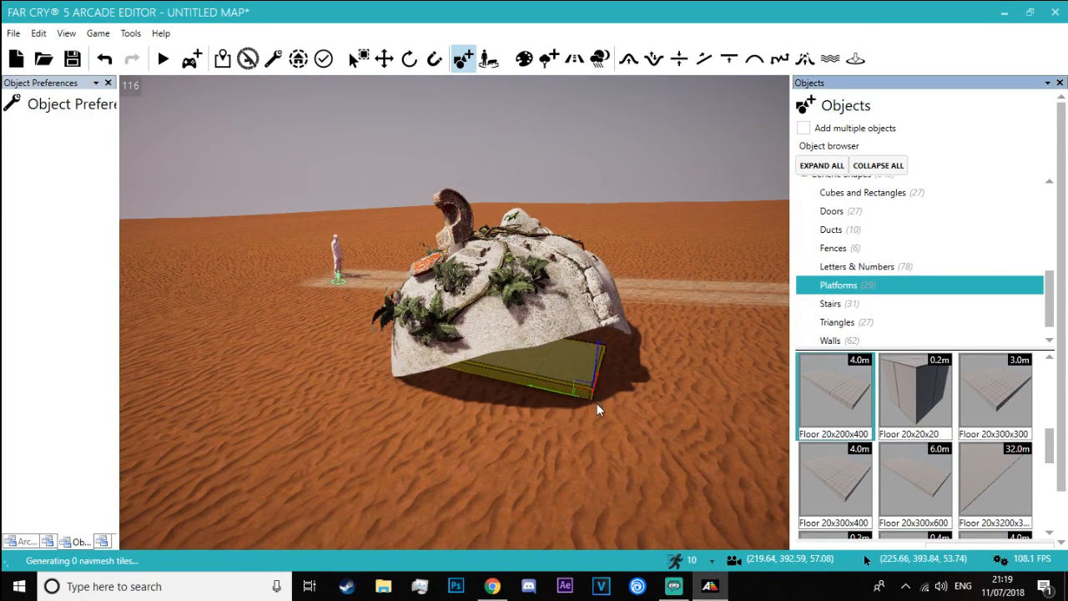
left_click(569, 377)
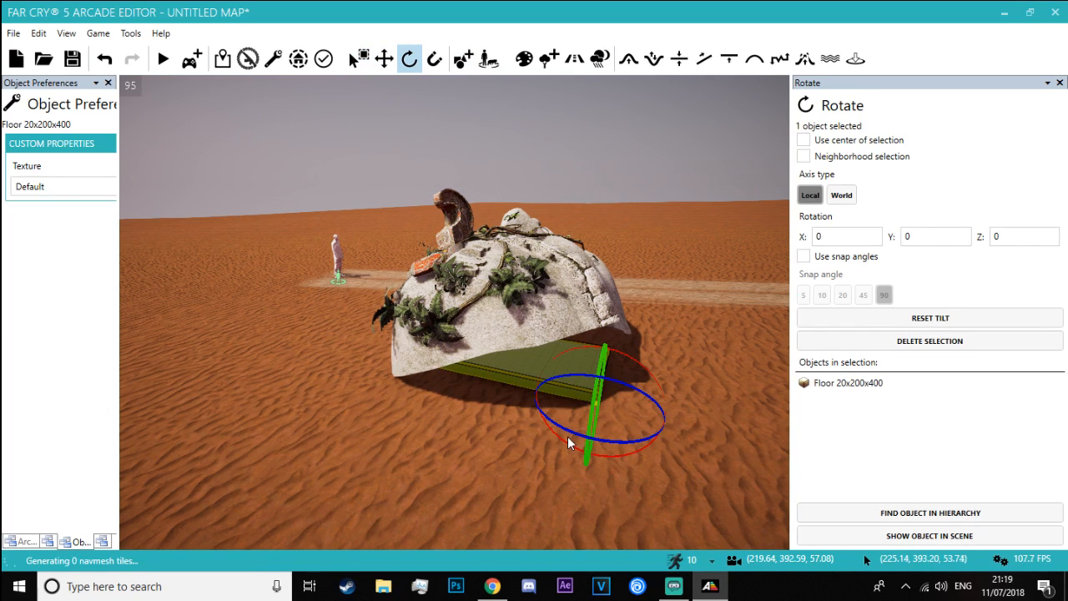
Try to cover the Mayan head's open back by turning the floor slab lengthwise beneath it and raising it
left_click_drag(584, 434, 651, 438)
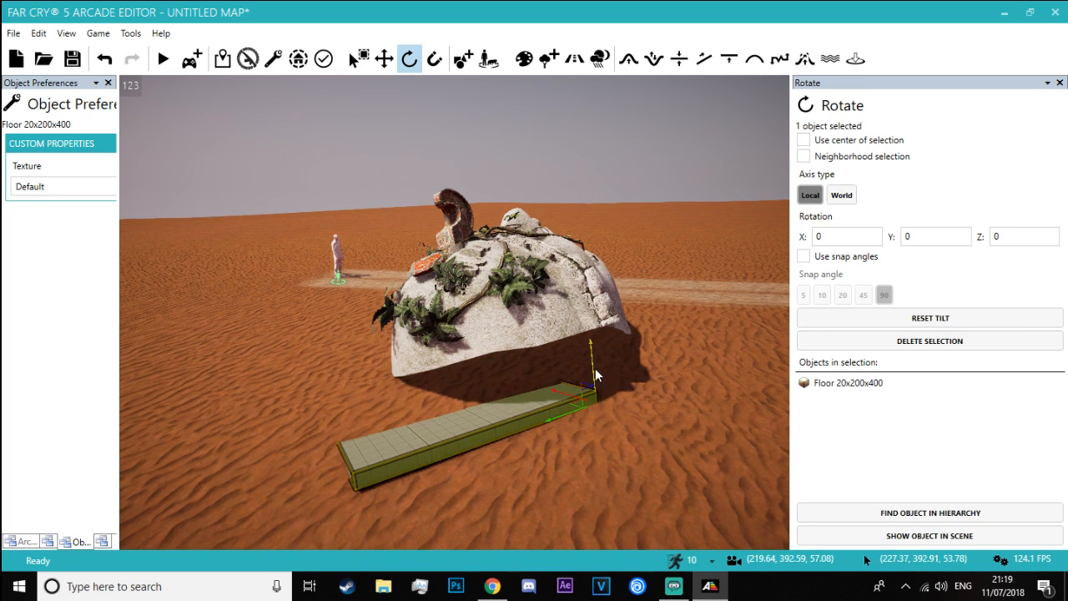
left_click_drag(595, 368, 601, 324, "ctrl")
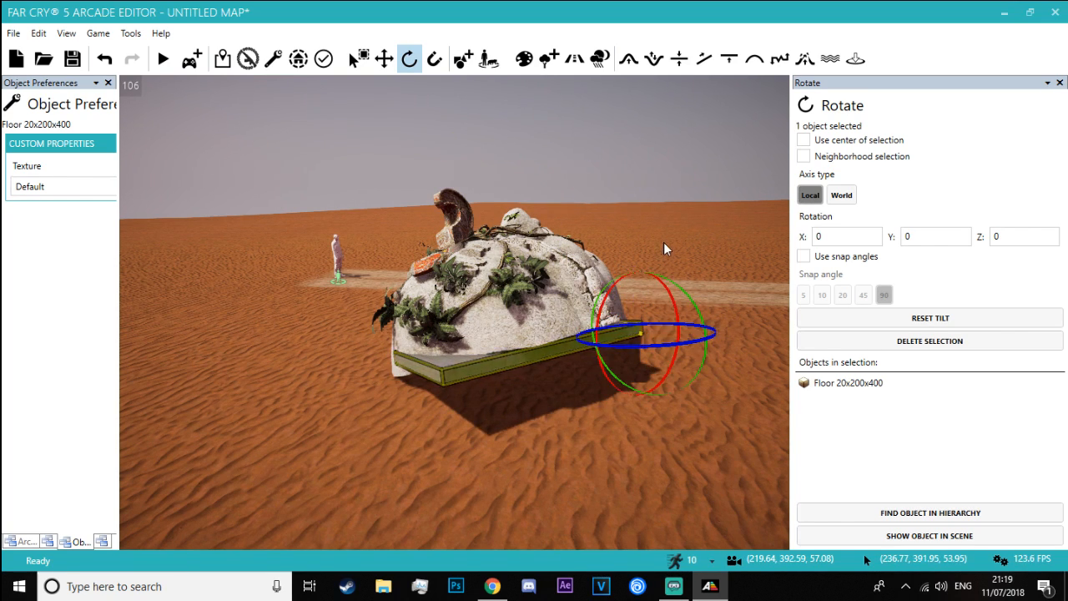
left_click(664, 243)
key("w")
right_click_drag(664, 243, 665, 248)
key("s")
left_click(665, 248)
Lower the Mayan head and tilt it so that its open back rests on the sand
left_click(541, 278)
key("d")
right_click_drag(540, 278, 541, 278)
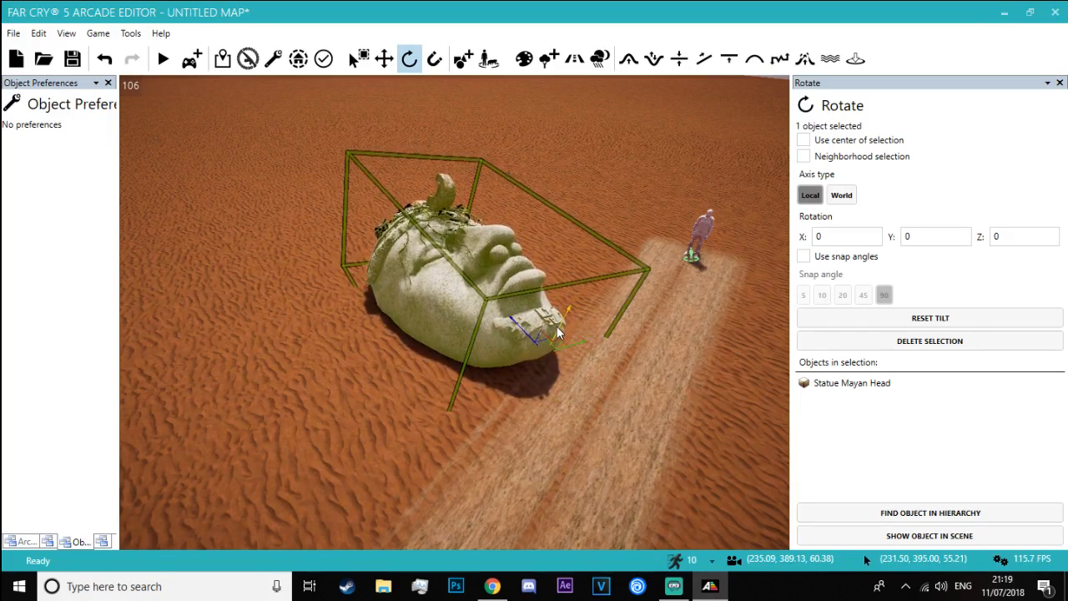
left_click(268, 225)
key("a")
right_click_drag(268, 225, 268, 225)
key("w")
key("s")
left_click(511, 303)
left_click_drag(631, 284, 606, 307)
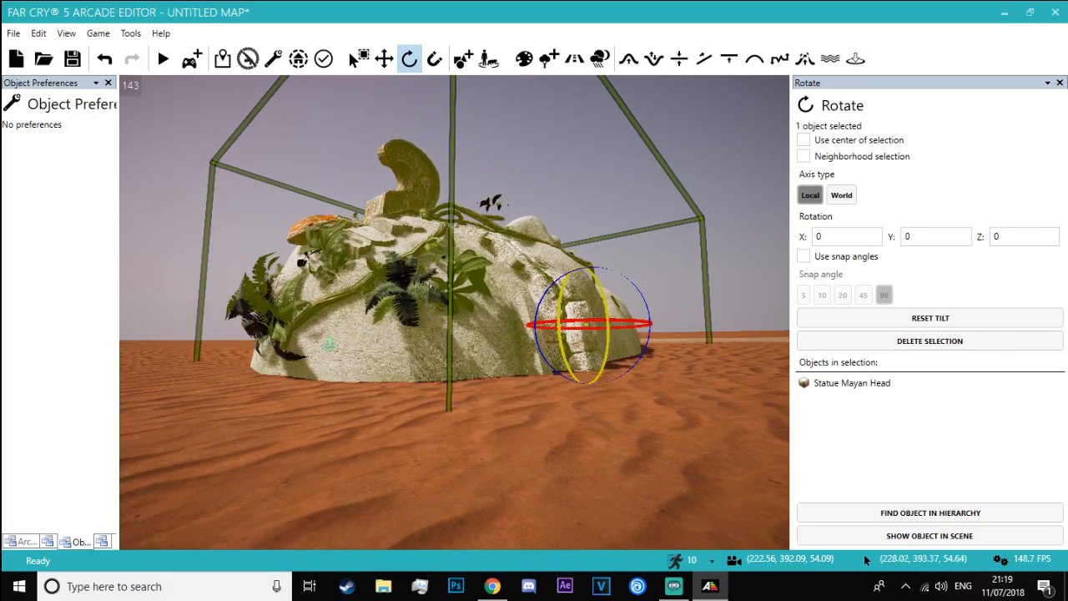
Look over the tilted Mayan head, switch to the Blade Runner 2049 'Ruins of Las Vegas' video, and skip ahead to the fallen head
key("w")
right_click_drag(190, 201, 183, 199)
key("s")
key("d")
key("a")
key("w")
key("s")
key("alt+Tab")
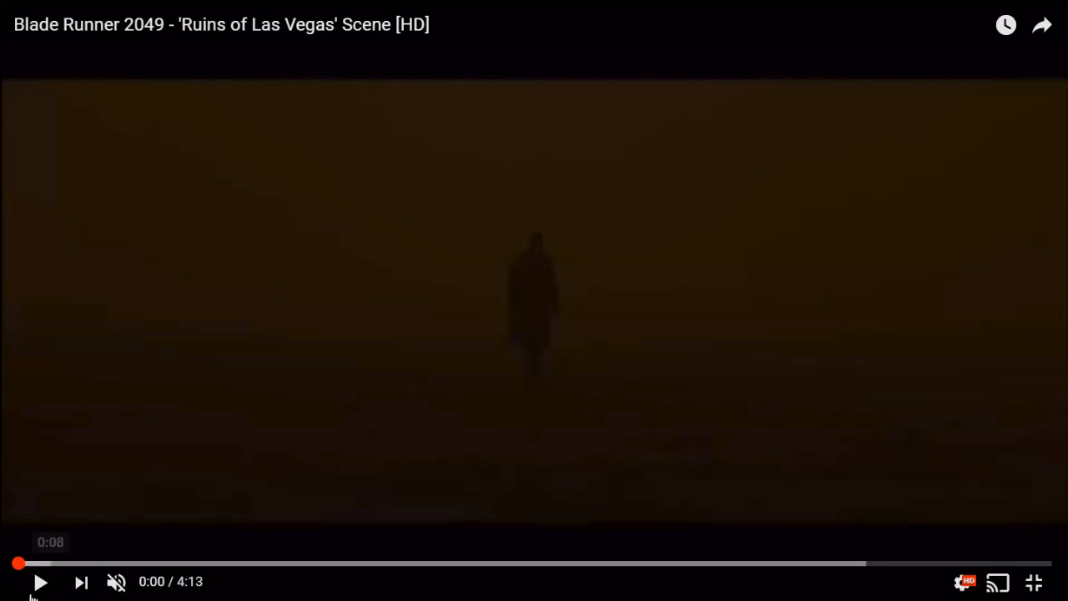
left_click(40, 582)
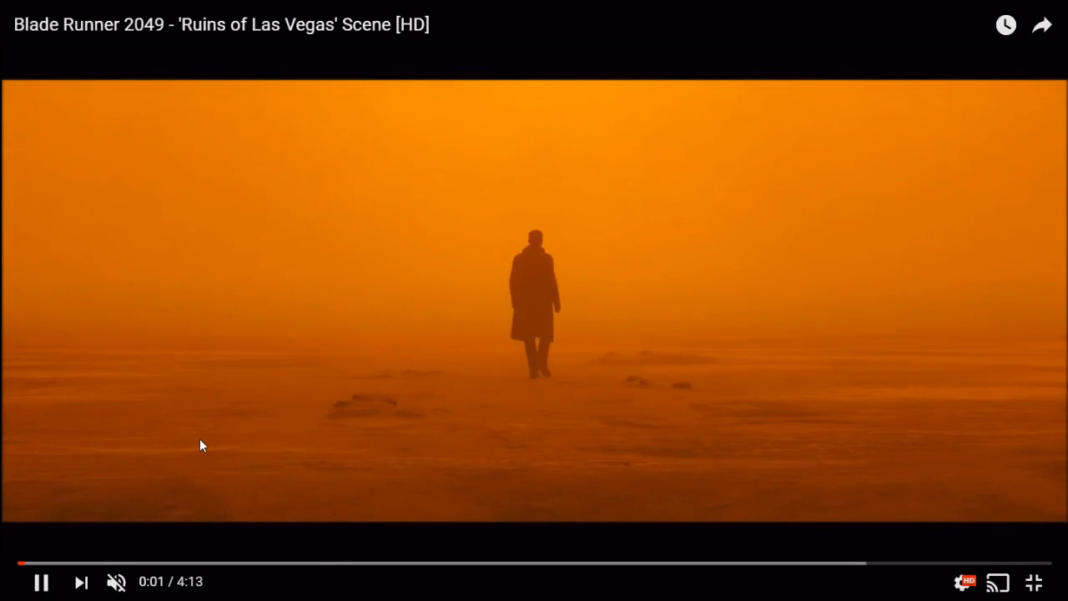
key("Right")
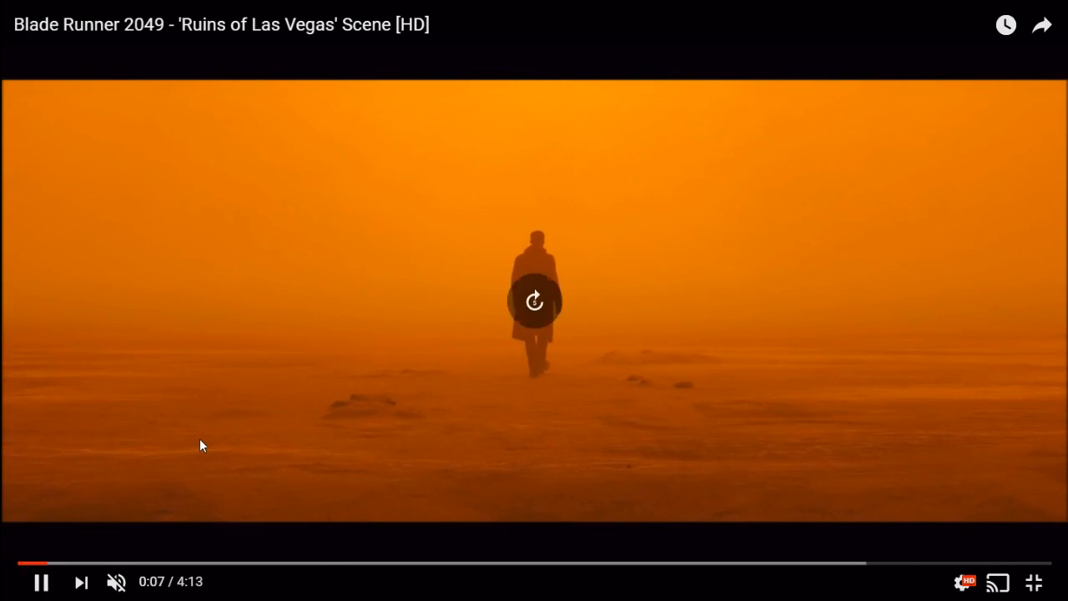
key("Right")
key("Right")
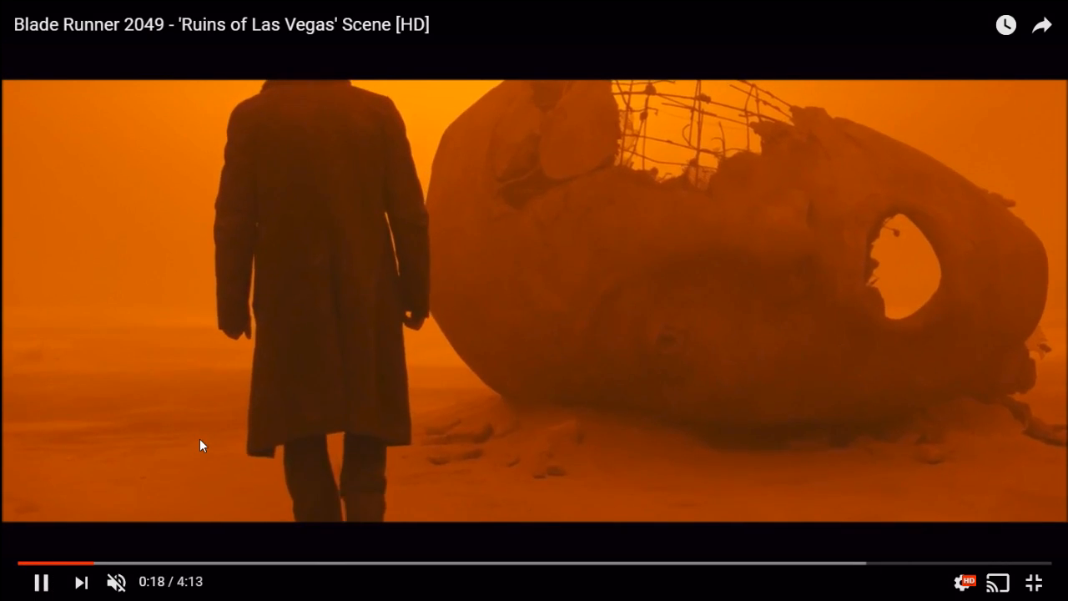
left_click(369, 409)
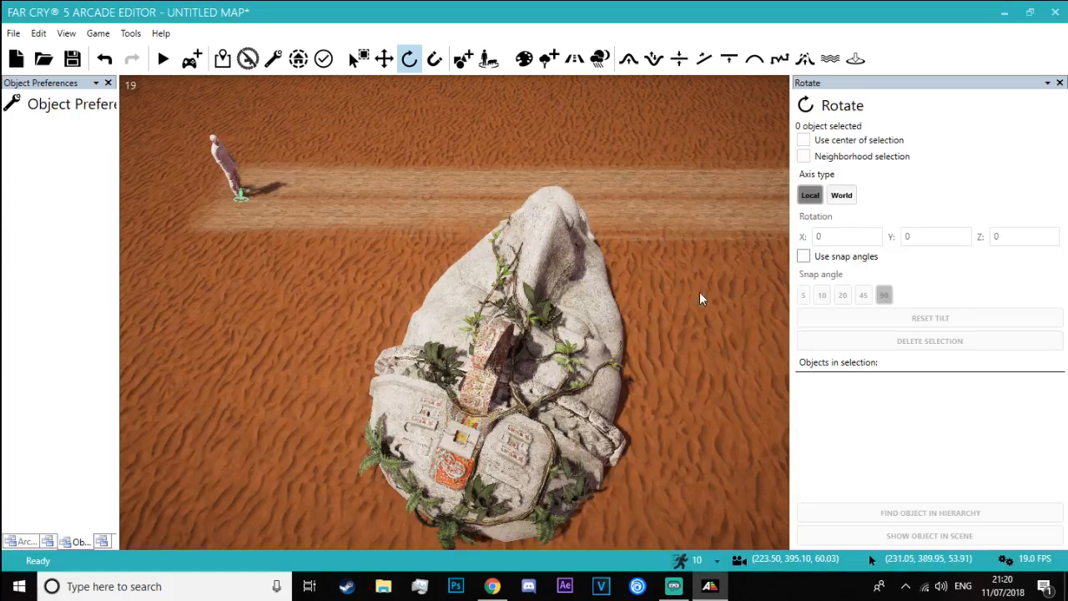
Back in the Arcade Editor, rotate the Mayan head onto its side like the fallen head in the film, and deselect it
key("a")
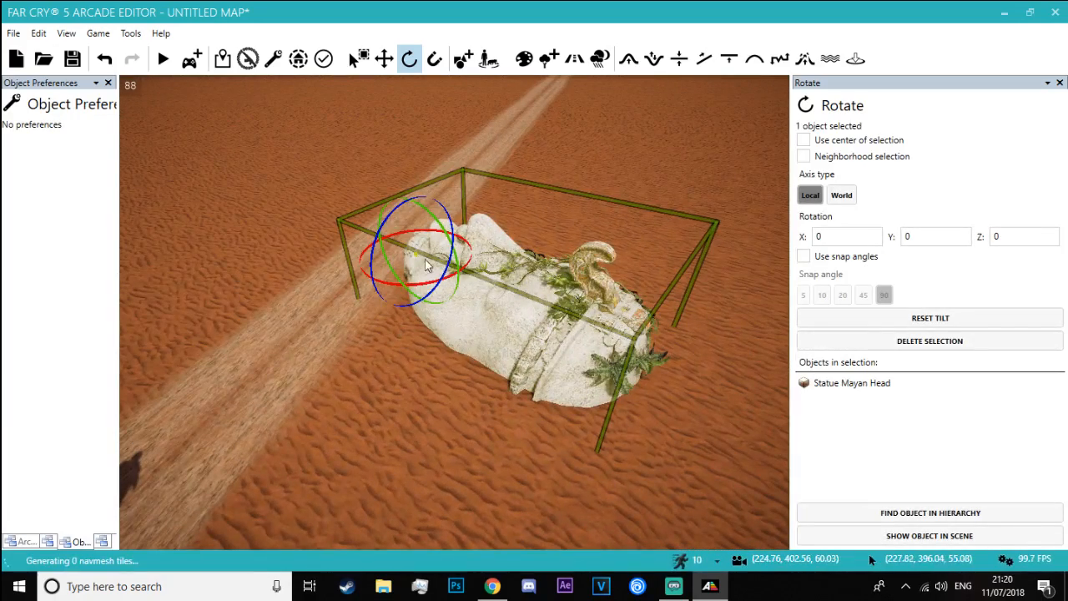
left_click_drag(388, 215, 388, 215)
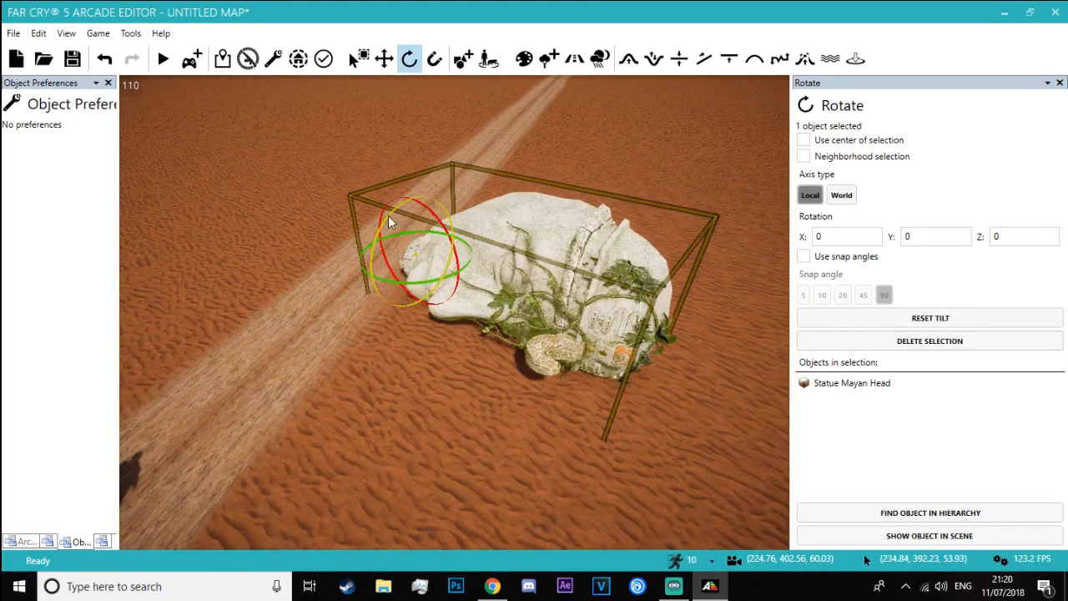
left_click_drag(421, 267, 417, 260)
left_click(270, 231)
Inspect the sideways Mayan head up close and start Explore mode beside it
right_click_drag(270, 231, 334, 292)
key("a")
key("w")
key("s")
key("w")
key("s")
key("w")
key("s")
key("w")
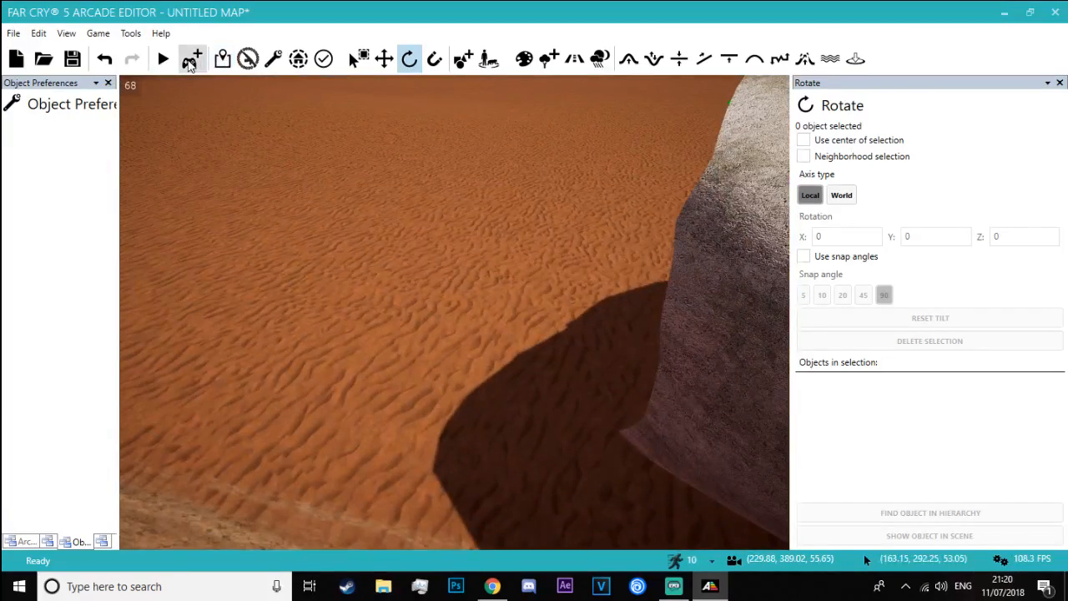
left_click(192, 60)
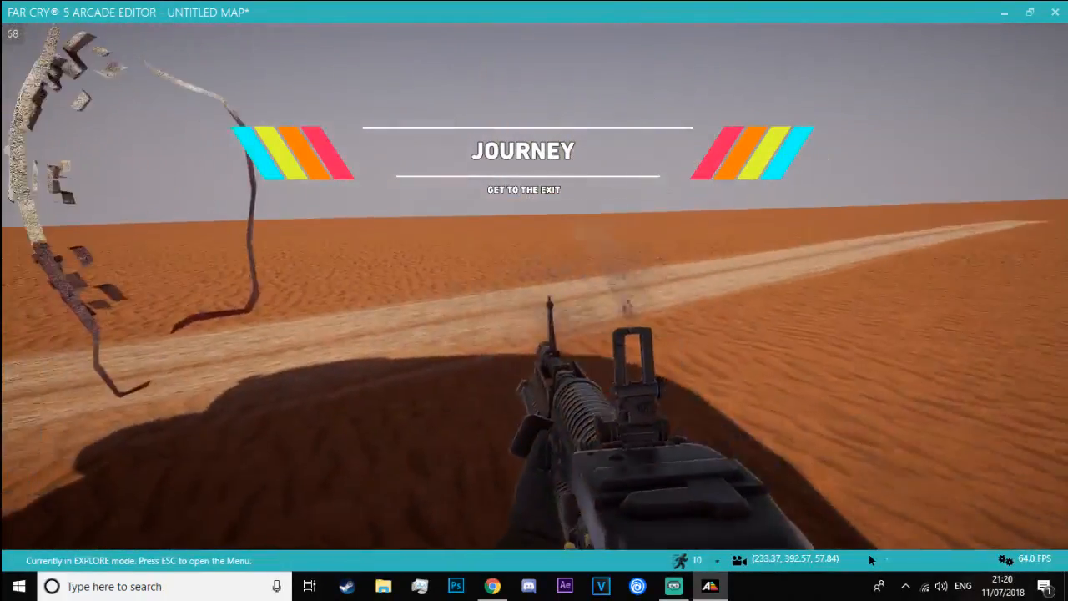
Switch to the second weapon, fire at the Mayan head's face, and return to the editor
key("2")
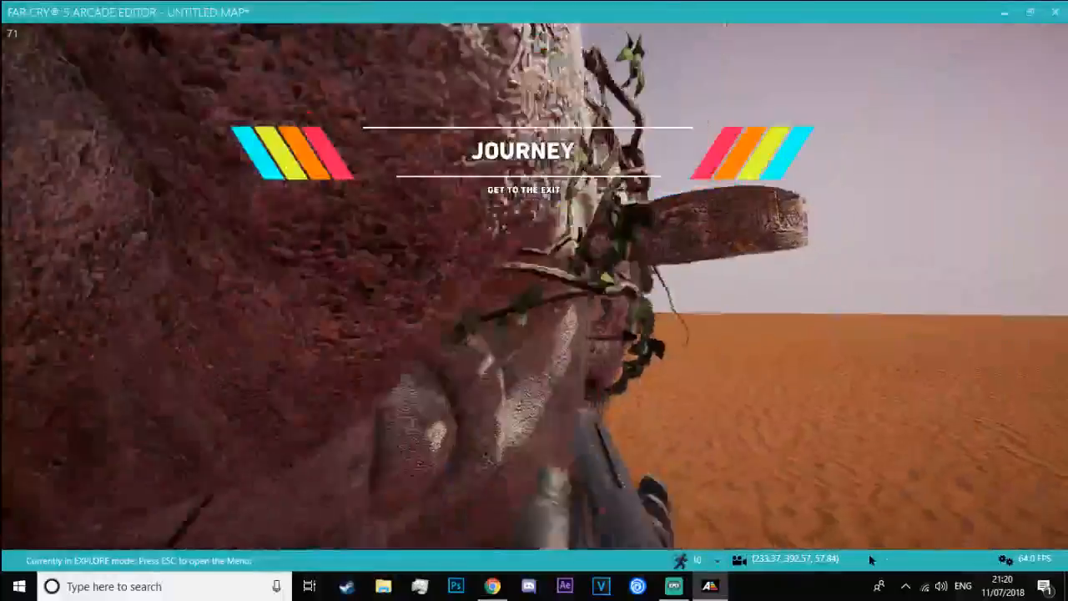
left_click(870, 560)
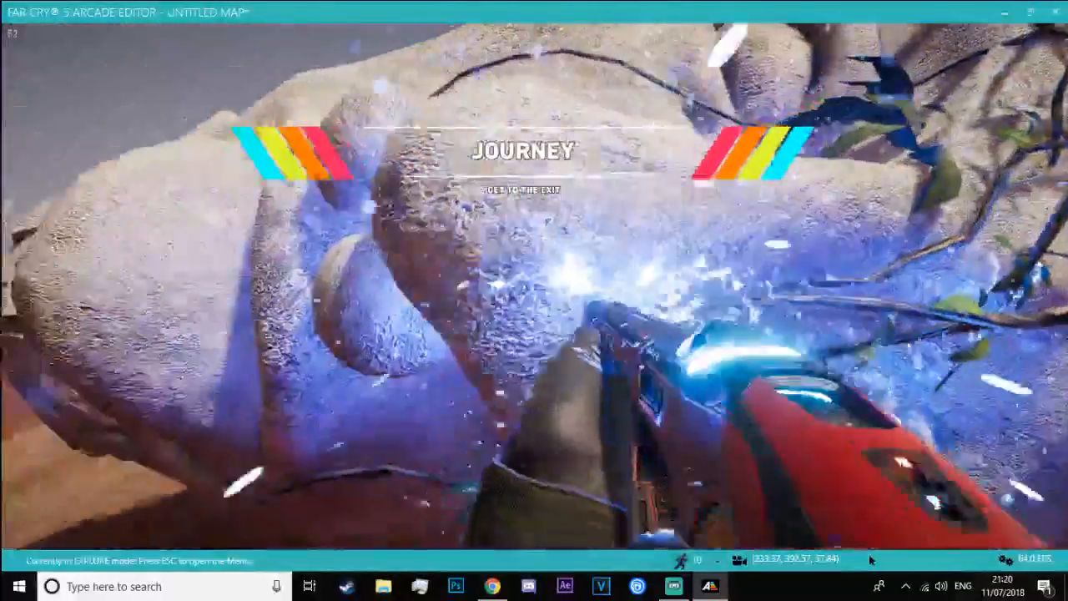
key("Escape")
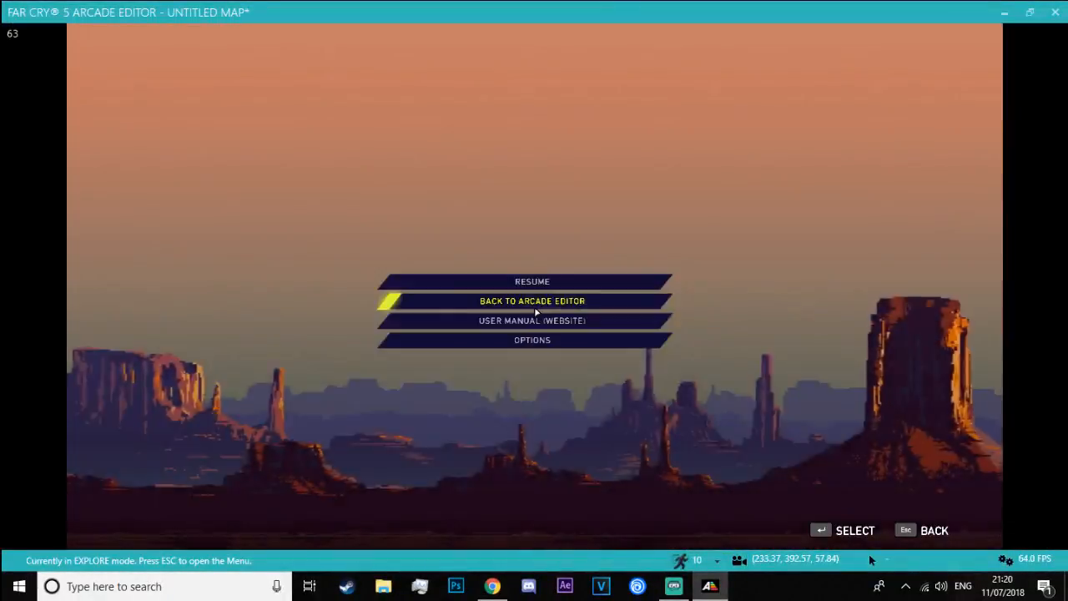
left_click(534, 306)
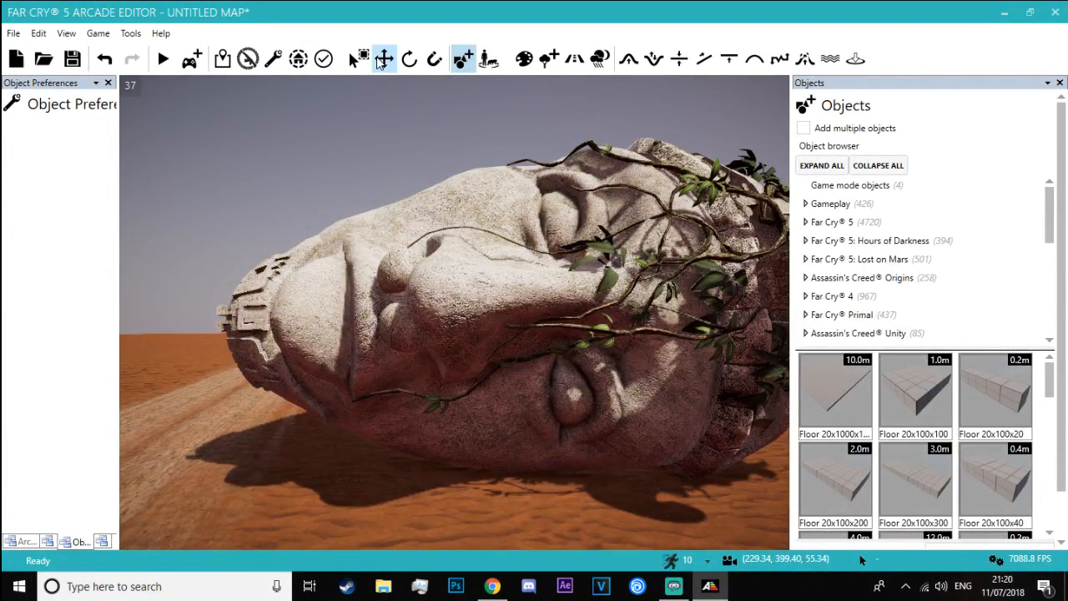
Delete the Mayan head and search the object library for "statue"
left_click(496, 310)
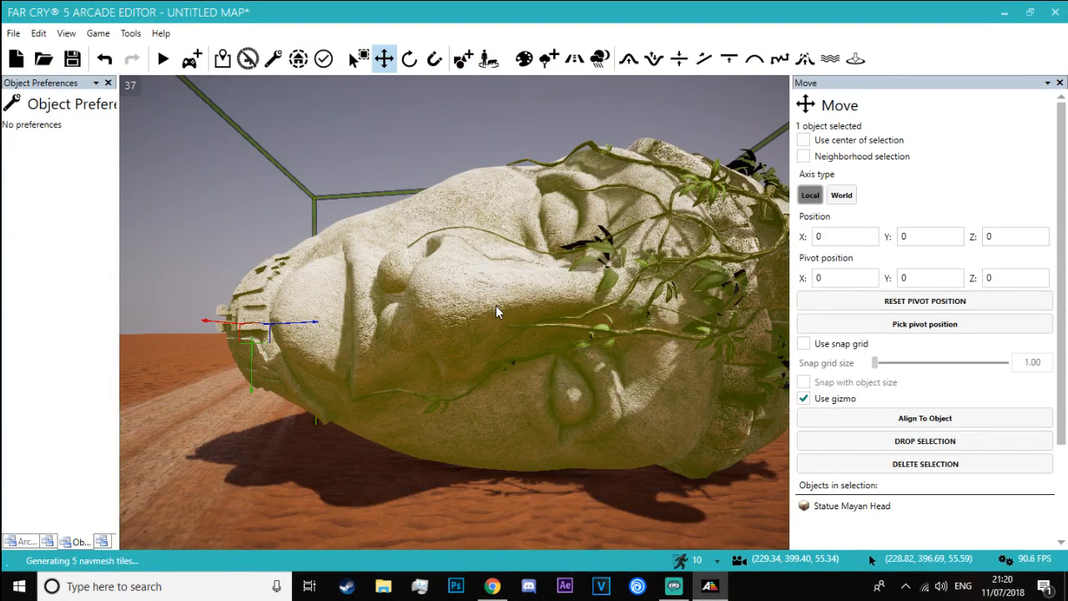
key("Delete")
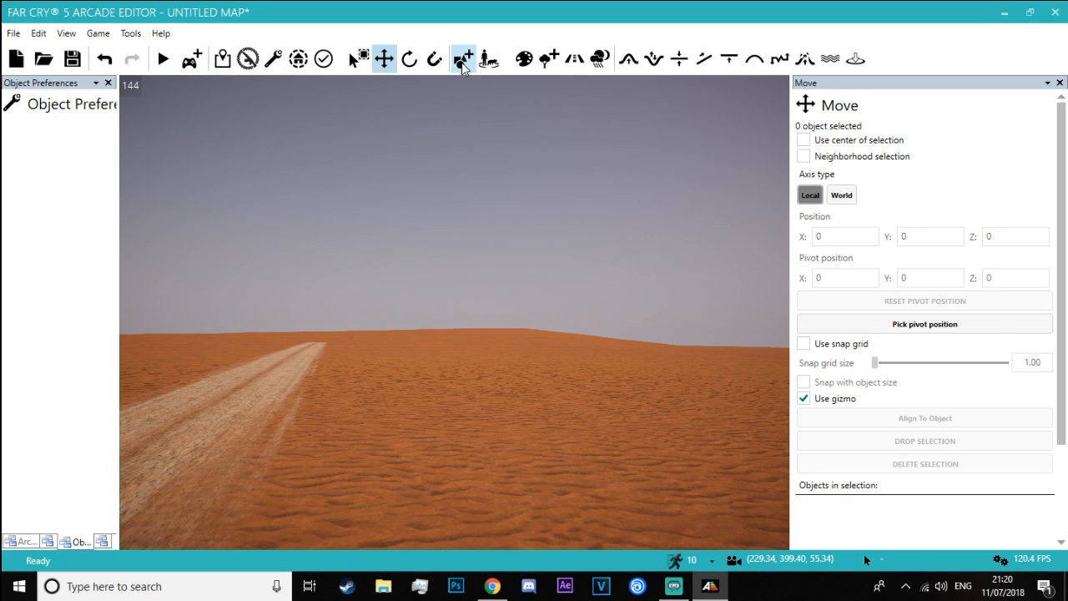
left_click(463, 59)
left_click(1059, 519)
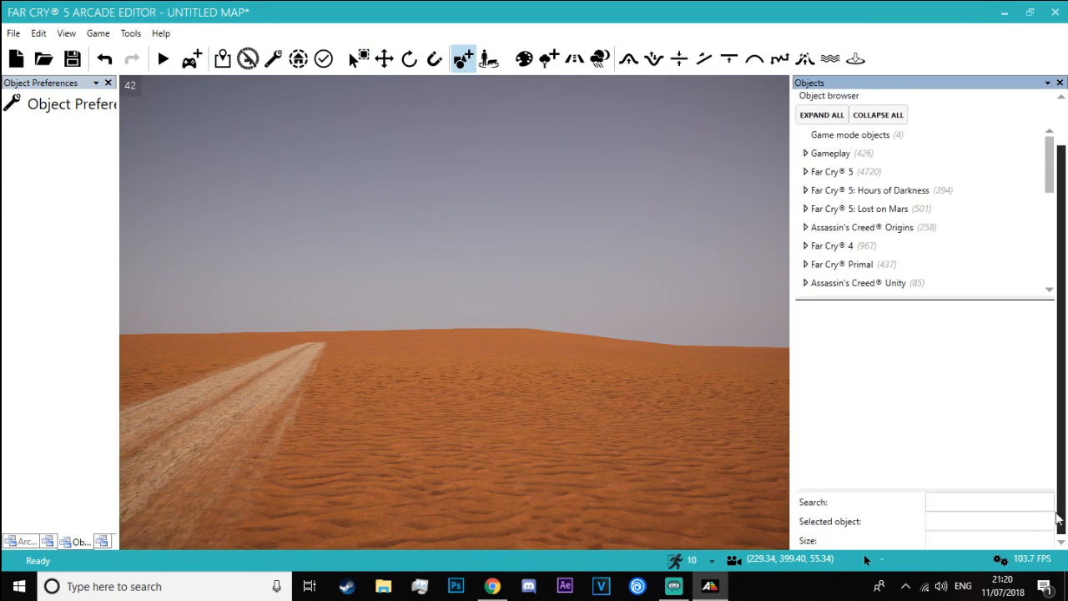
left_click(989, 501)
type("sta")
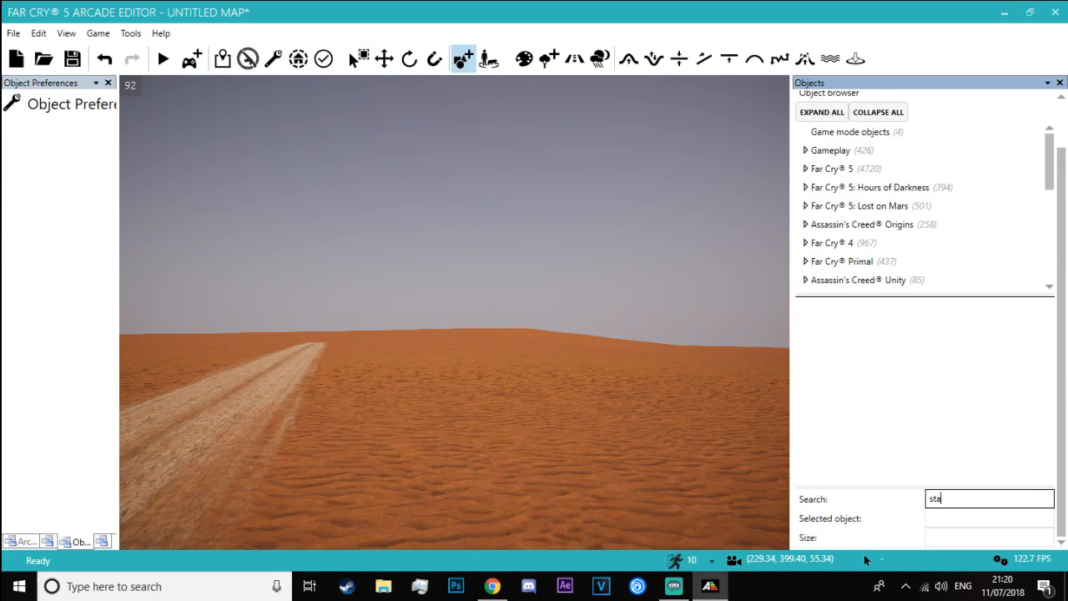
type("tue")
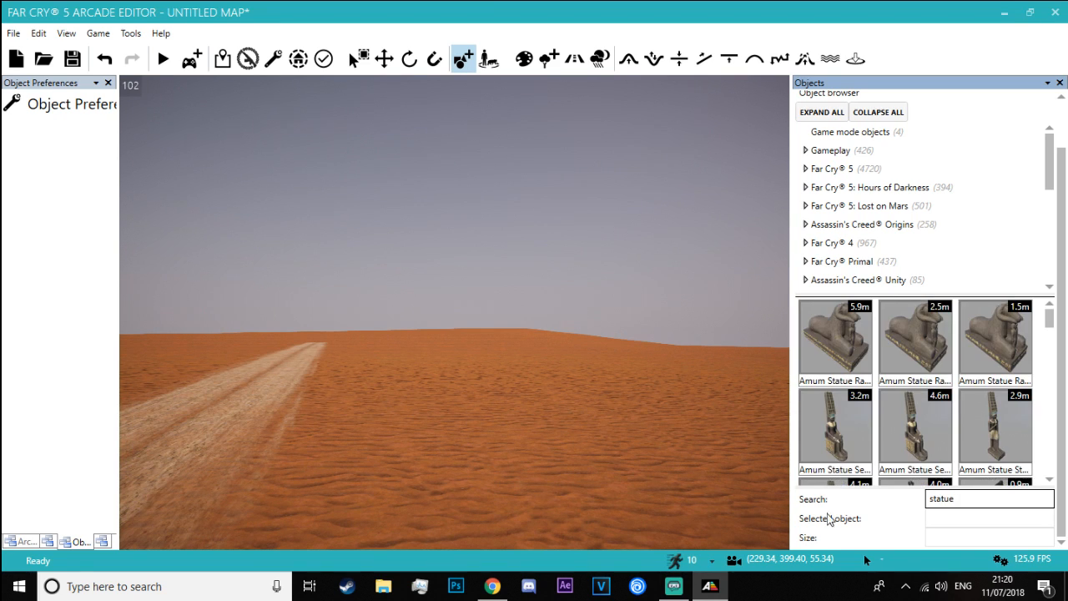
Browse the statue results and try the Elephant Statue in the sand beside the road
scroll(994, 375, "down", 4)
scroll(993, 377, "down", 5)
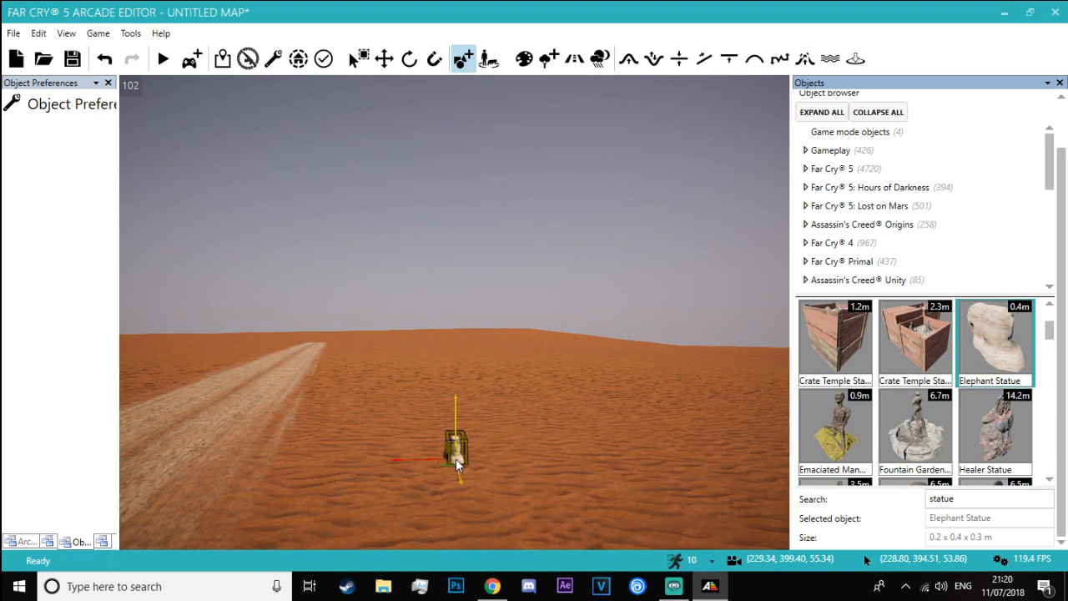
scroll(832, 424, "down", 2)
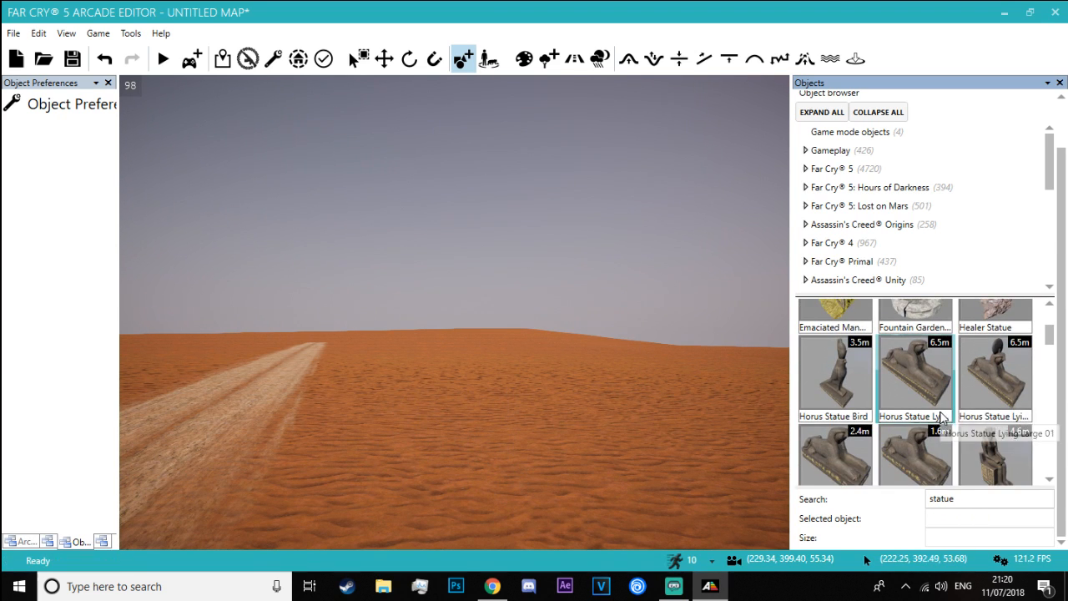
Try the Horus Statue Bird beside the road and judge its size from a distance
left_click_drag(835, 375, 433, 455)
right_click_drag(543, 443, 507, 362)
key("w")
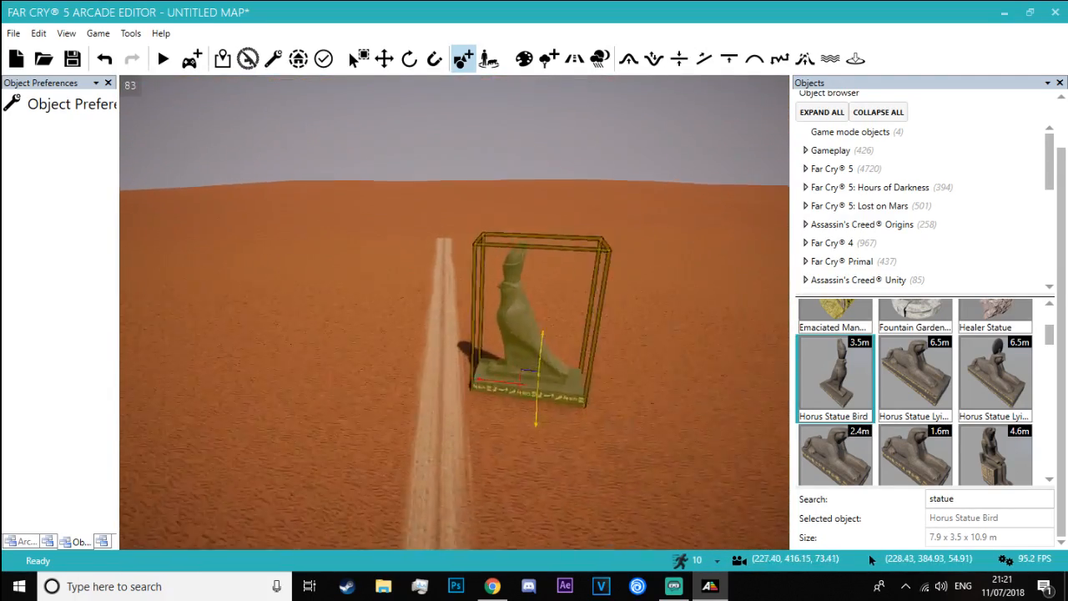
key("s")
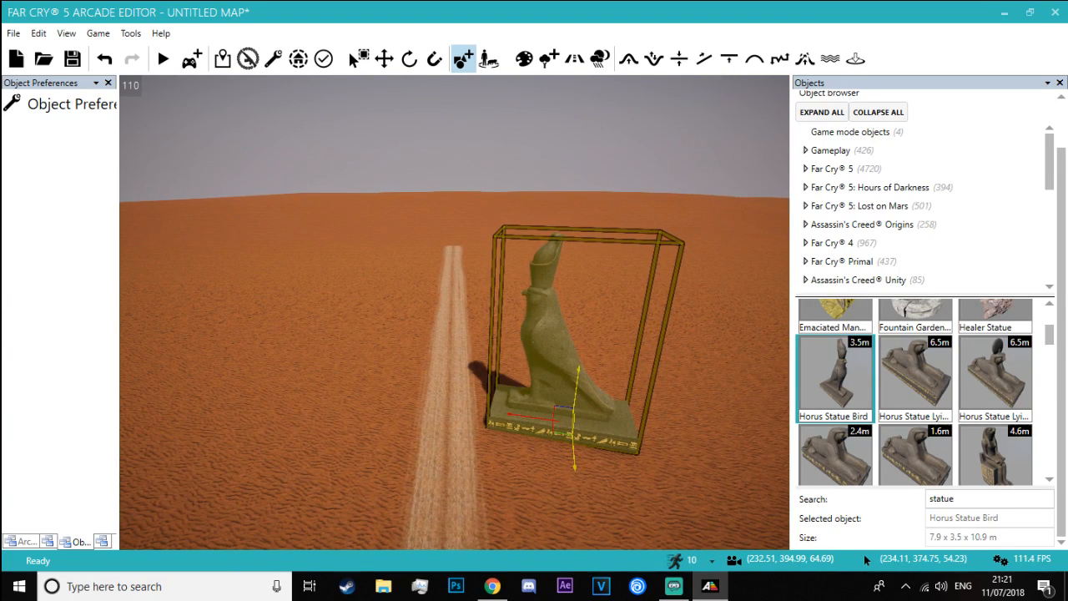
Try the Horus Statue Seated Small beside the road and browse on through the Horus and Krokodilopolis statues
scroll(903, 388, "down", 1)
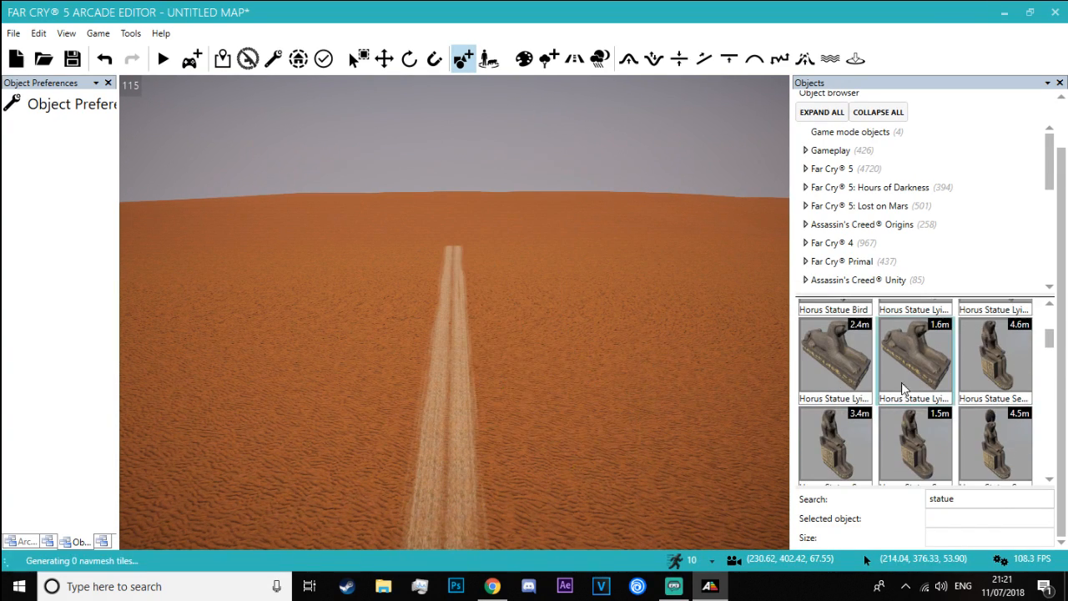
left_click(929, 443)
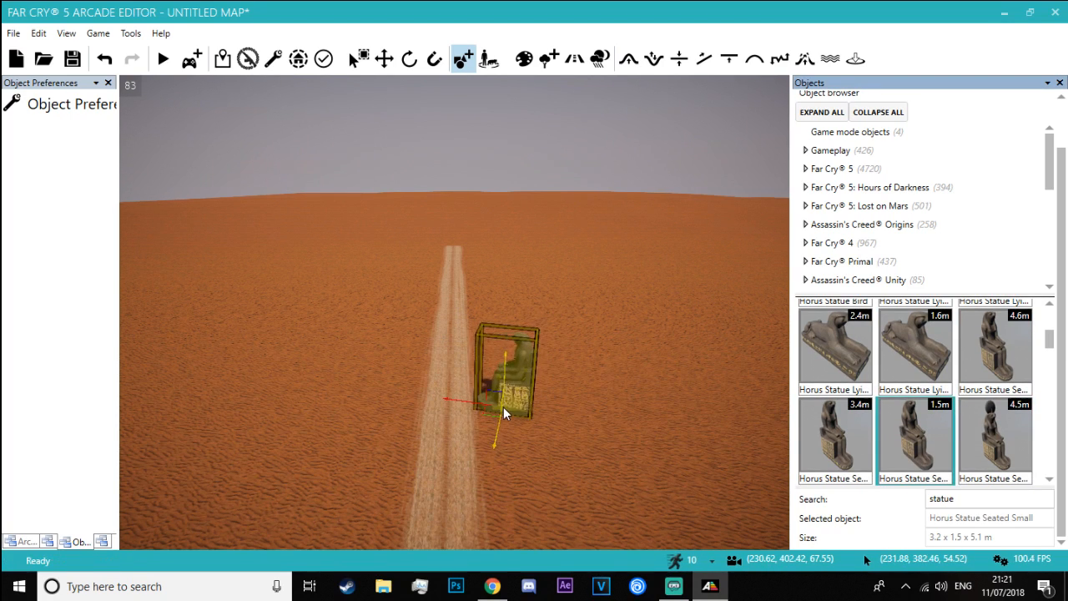
scroll(980, 388, "down", 1)
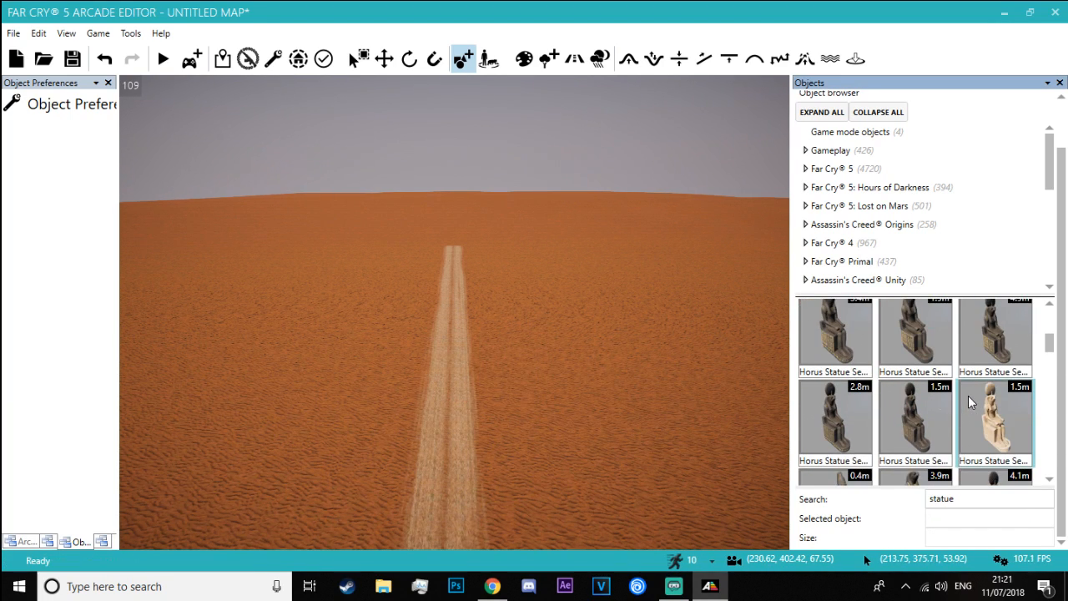
scroll(855, 405, "down", 2)
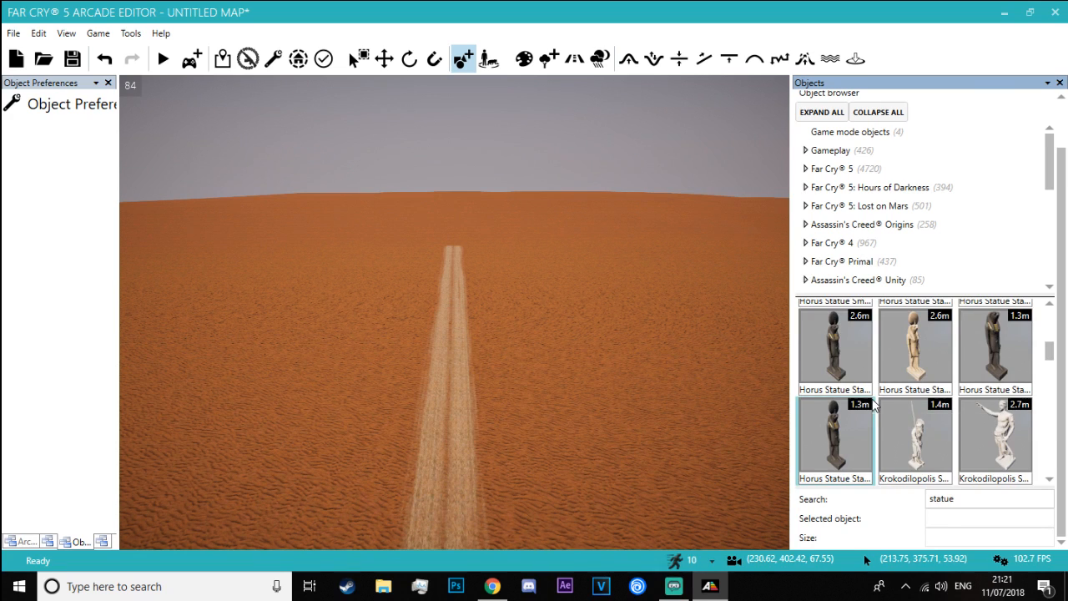
scroll(934, 405, "down", 4)
scroll(968, 390, "down", 2)
Try the light-coloured standing Horus statue in the desert and view it from several distances
left_click(932, 361)
right_click_drag(518, 427, 476, 449)
key("w")
key("a")
key("w")
key("a")
key("d")
key("s")
Browse the statue results from the Ptah statues to the large meditation statues, trying the Statue Bust
scroll(941, 409, "down", 2)
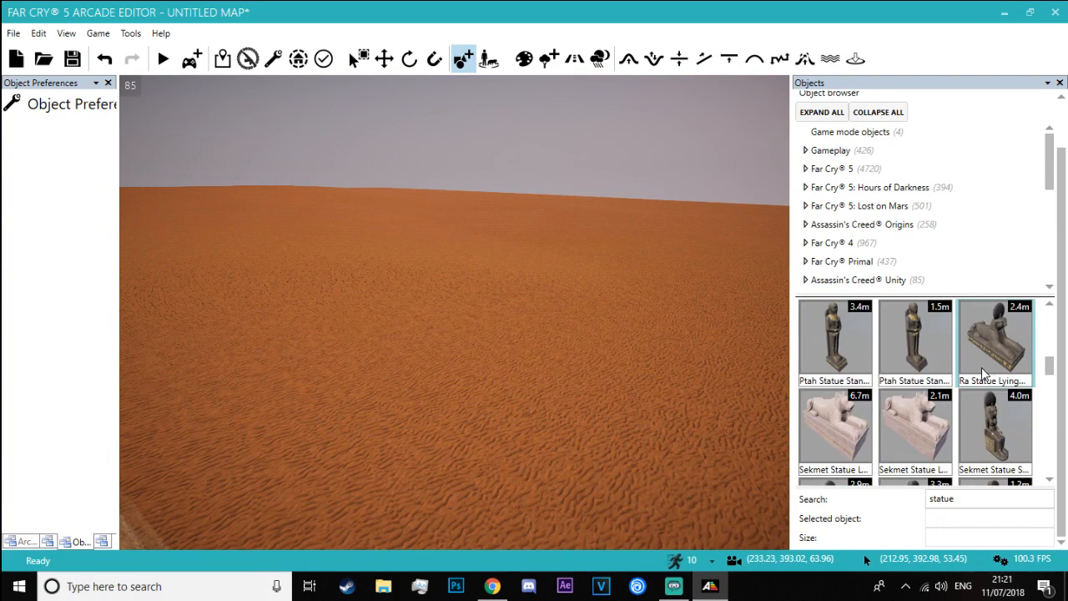
scroll(960, 388, "down", 6)
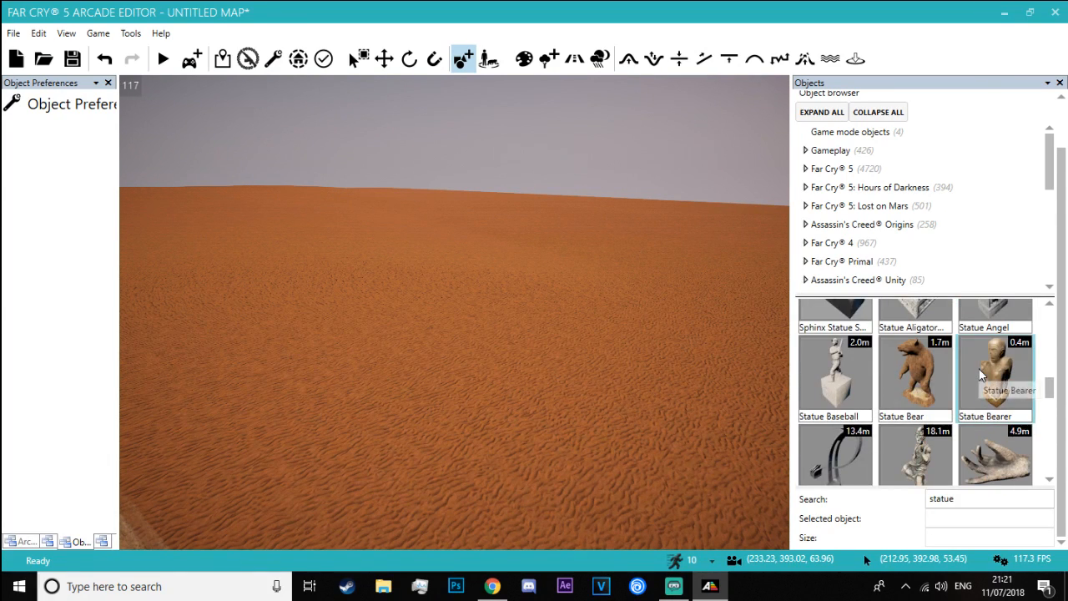
scroll(977, 368, "down", 3)
left_click(860, 361)
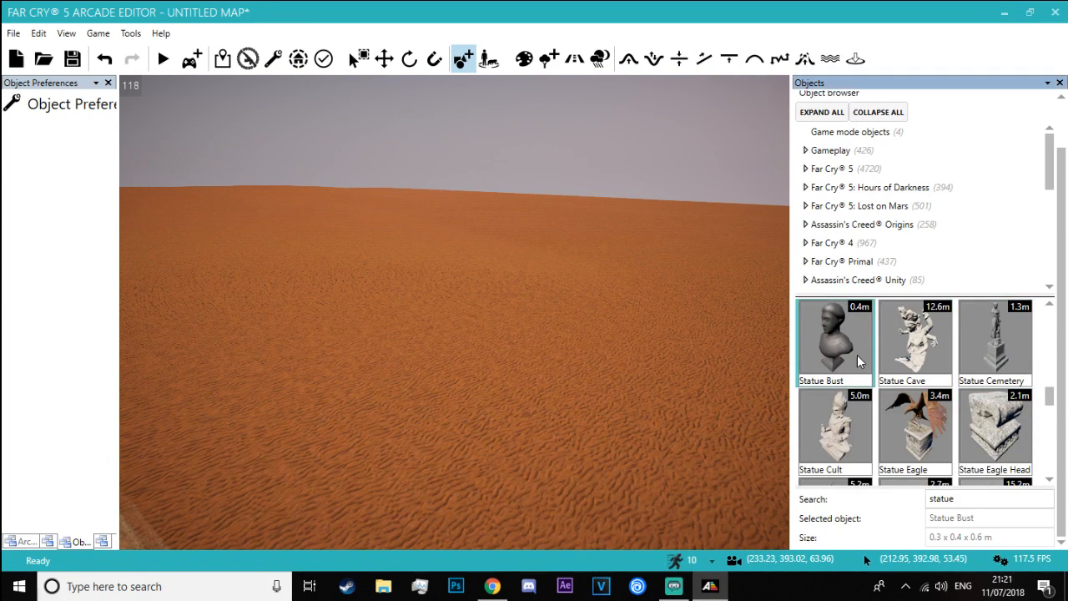
scroll(930, 395, "down", 8)
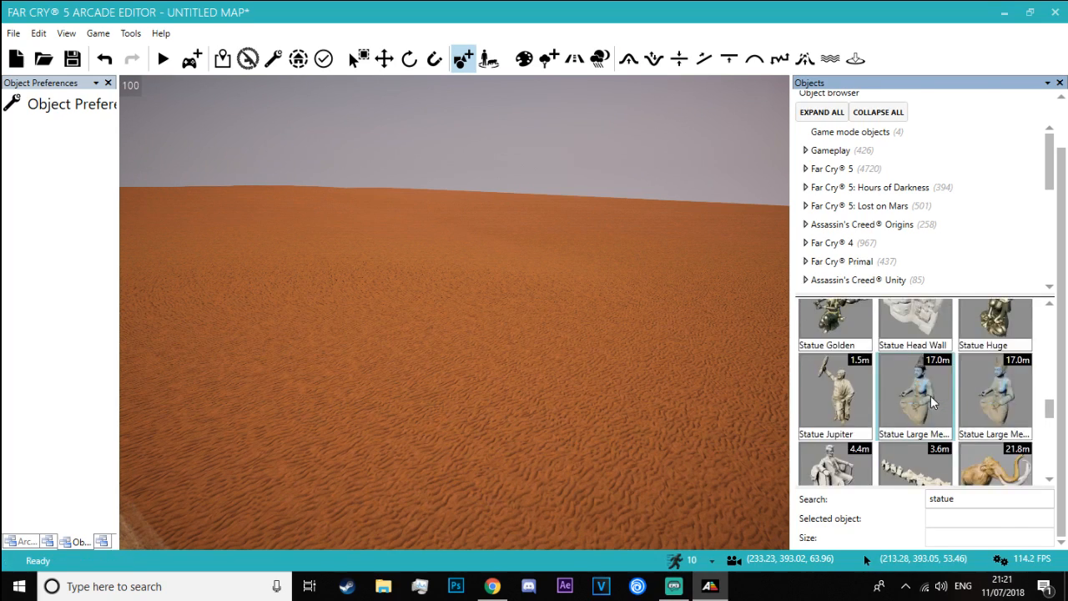
scroll(936, 398, "down", 1)
scroll(936, 397, "up", 1)
Try the Statue Lincoln in the sand and judge its size up close
left_click(835, 376)
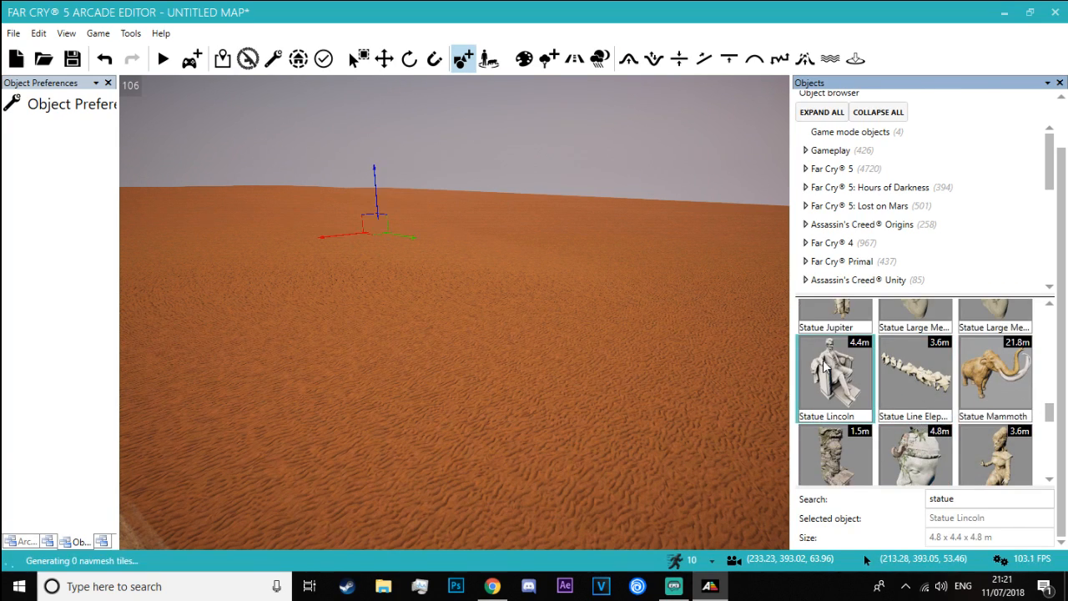
key("w")
right_click_drag(363, 457, 395, 457)
key("s")
key("Escape")
Try another statue from the Mayan part of the results and view it from near and far
scroll(874, 423, "down", 2)
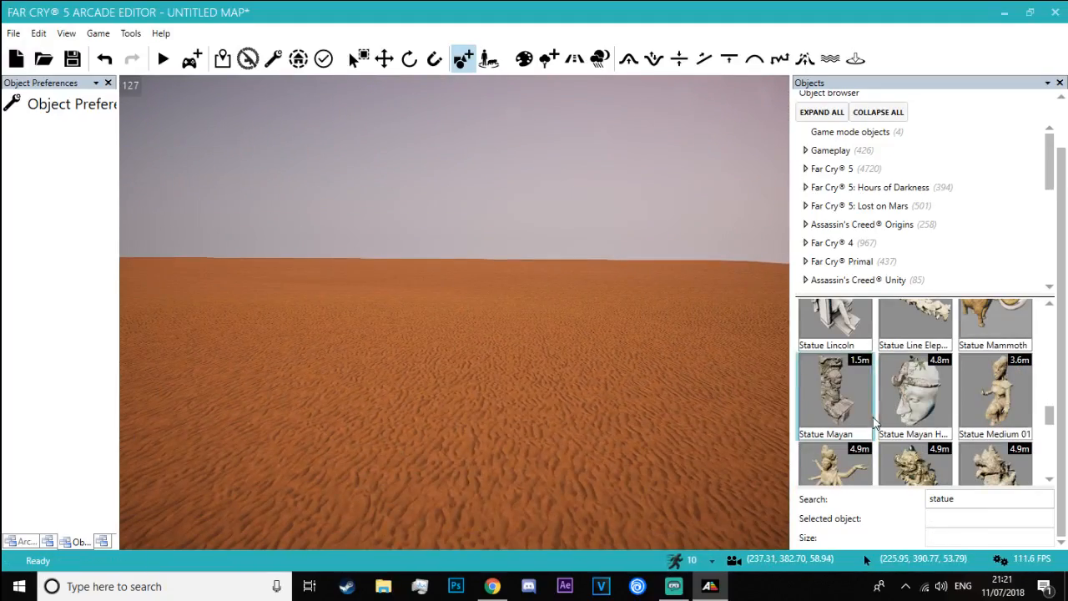
right_click_drag(487, 469, 692, 441)
key("w")
key("s")
right_click_drag(466, 447, 465, 476)
key("s")
key("Escape")
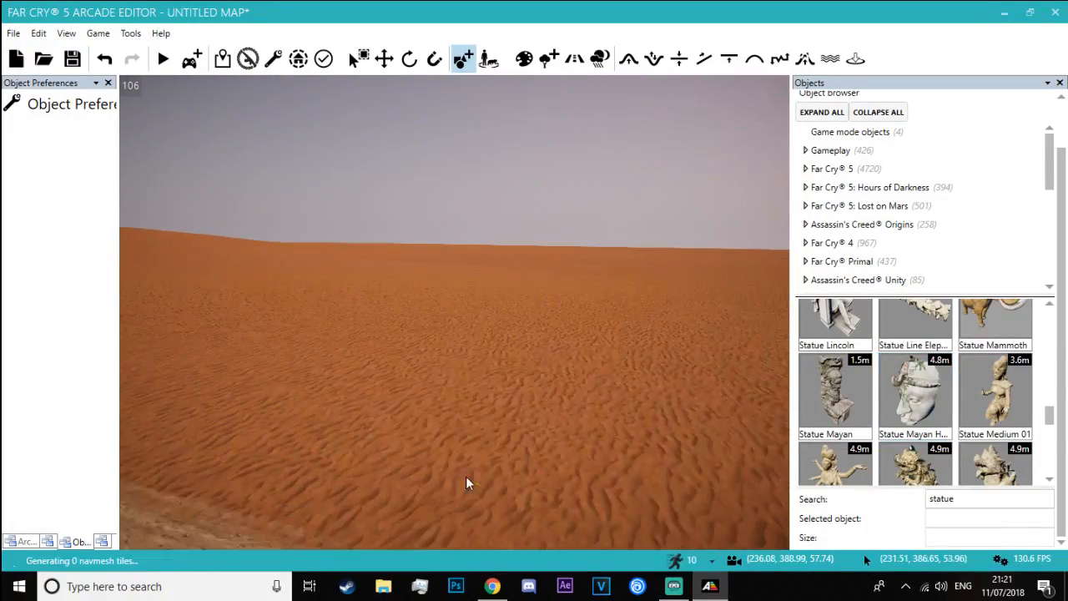
Browse the remaining statue results through the medium, small, tiger, totem and Thoth statues
scroll(885, 426, "down", 1)
key("Escape")
scroll(953, 391, "down", 5)
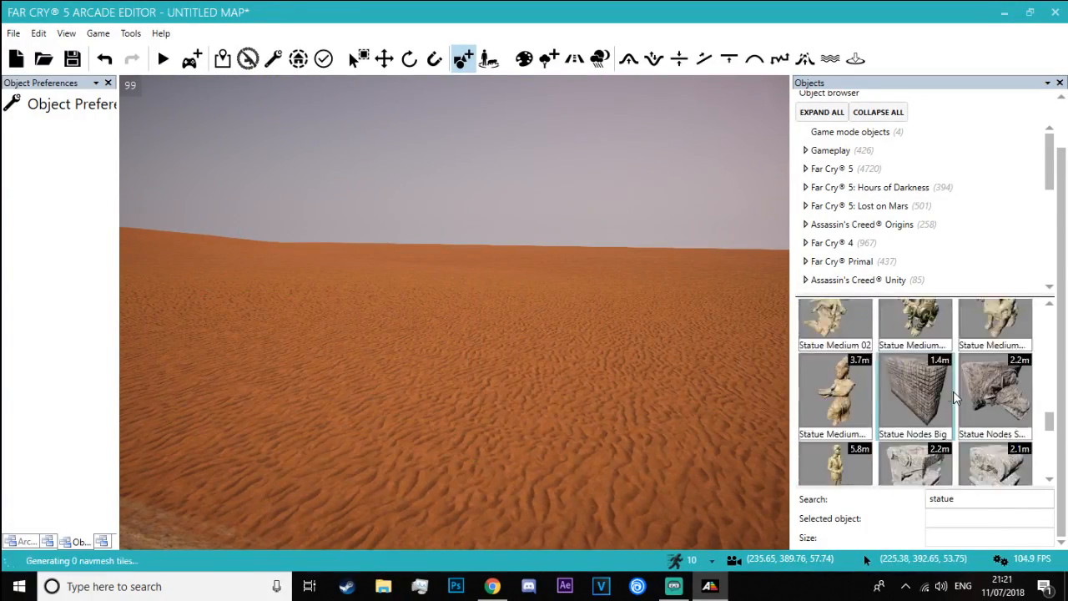
scroll(953, 391, "down", 6)
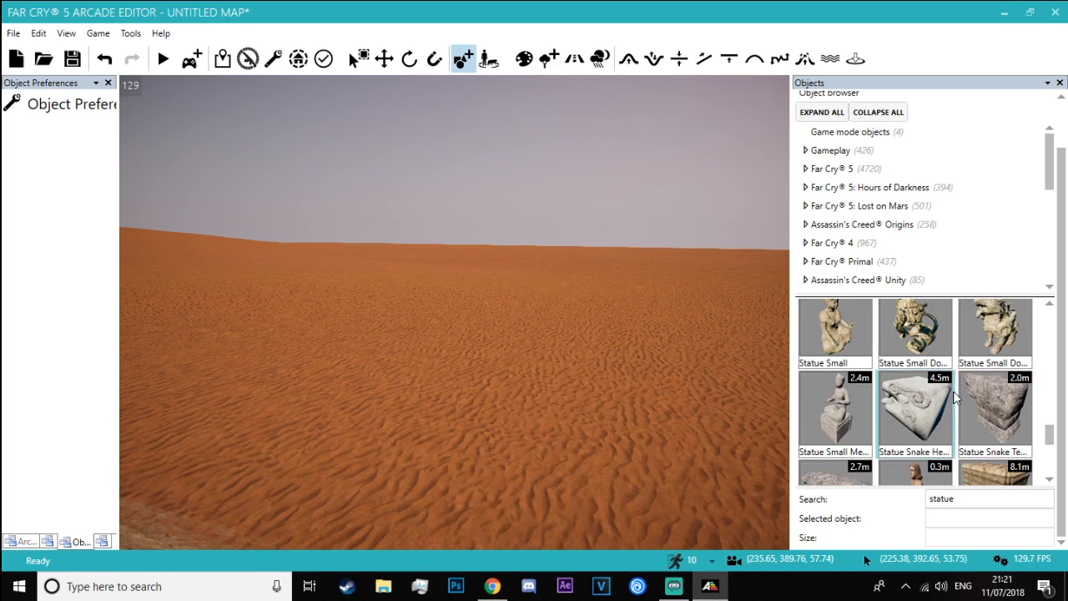
scroll(953, 390, "down", 5)
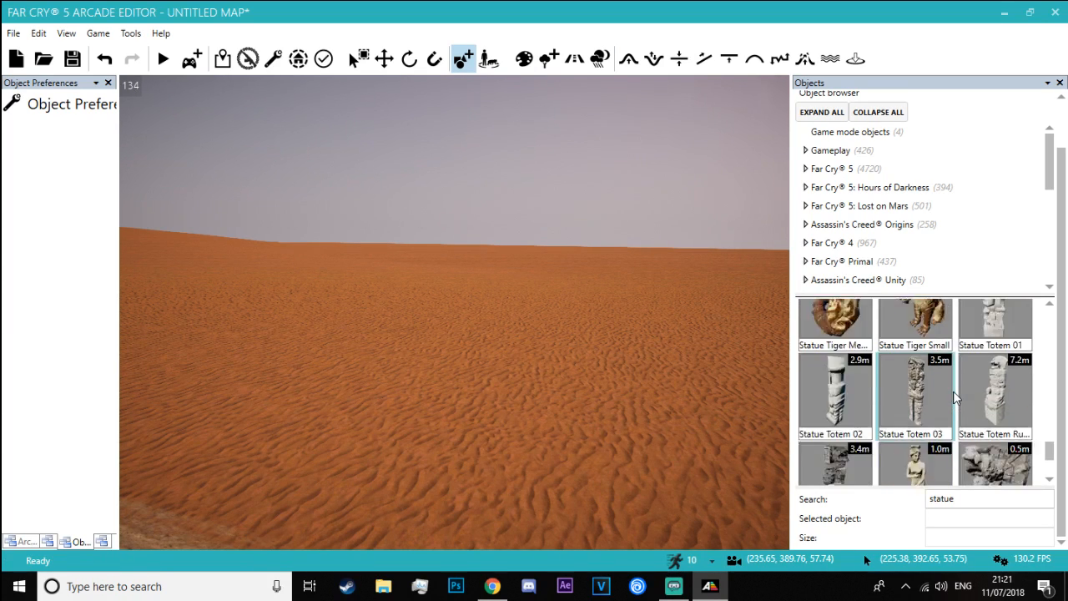
scroll(953, 391, "down", 2)
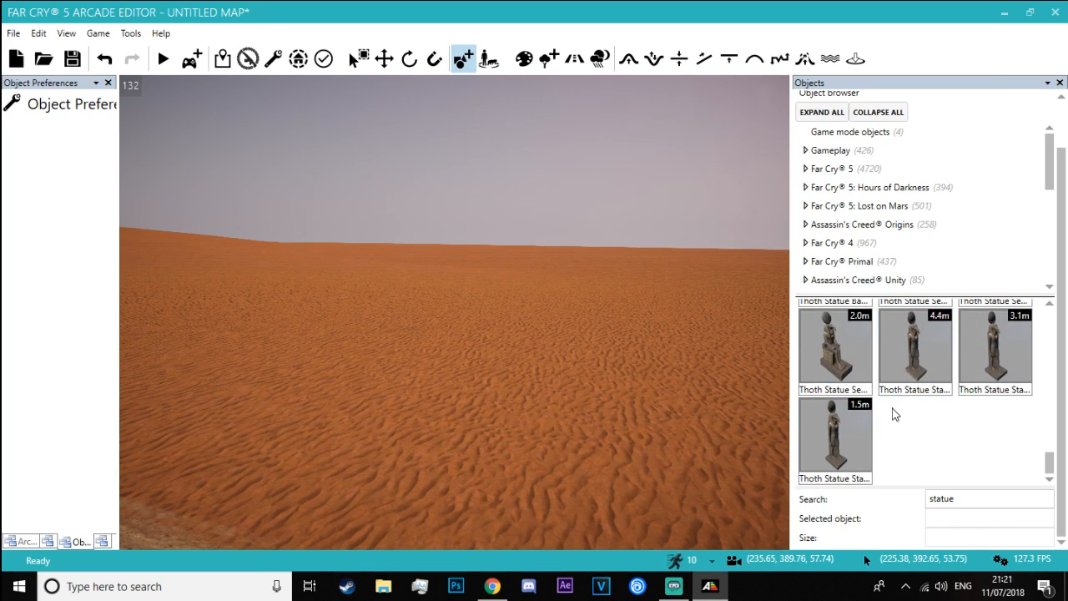
scroll(895, 414, "up", 3)
Try a statue from the end of the results in the sand near the road
left_click(821, 419)
key("w")
mouse_move(491, 463)
right_mouse_down()
mouse_move(497, 484)
mouse_move(504, 461)
right_mouse_up()
left_click(812, 389)
scroll(837, 365, "up", 2)
key("d")
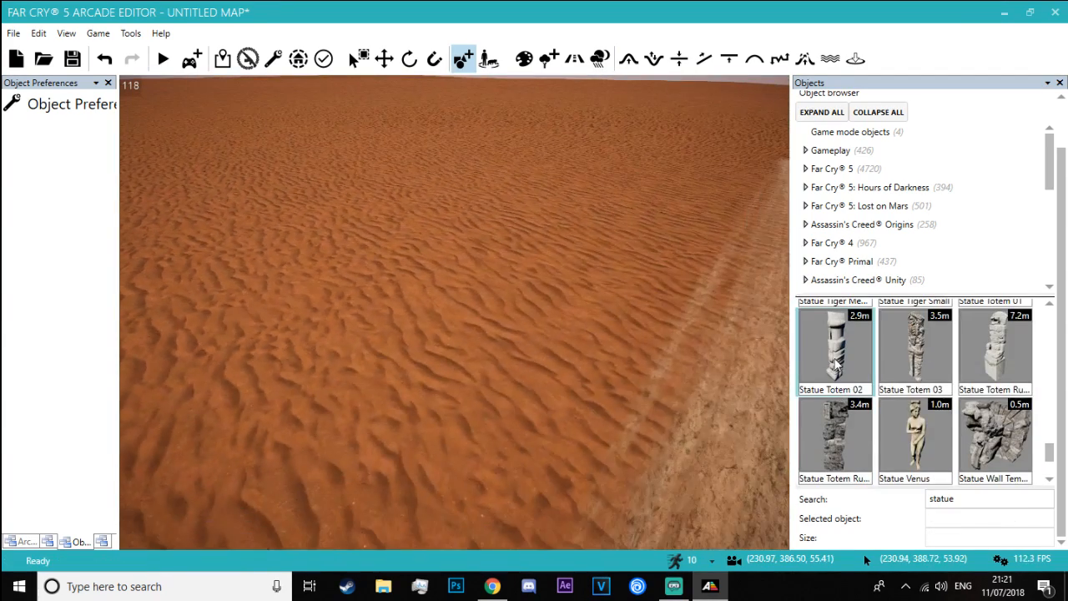
right_click_drag(567, 292, 534, 292)
key("w")
Browse back through the statue results and try the Statue Small near the spawn point
scroll(964, 378, "up", 3)
scroll(965, 377, "up", 6)
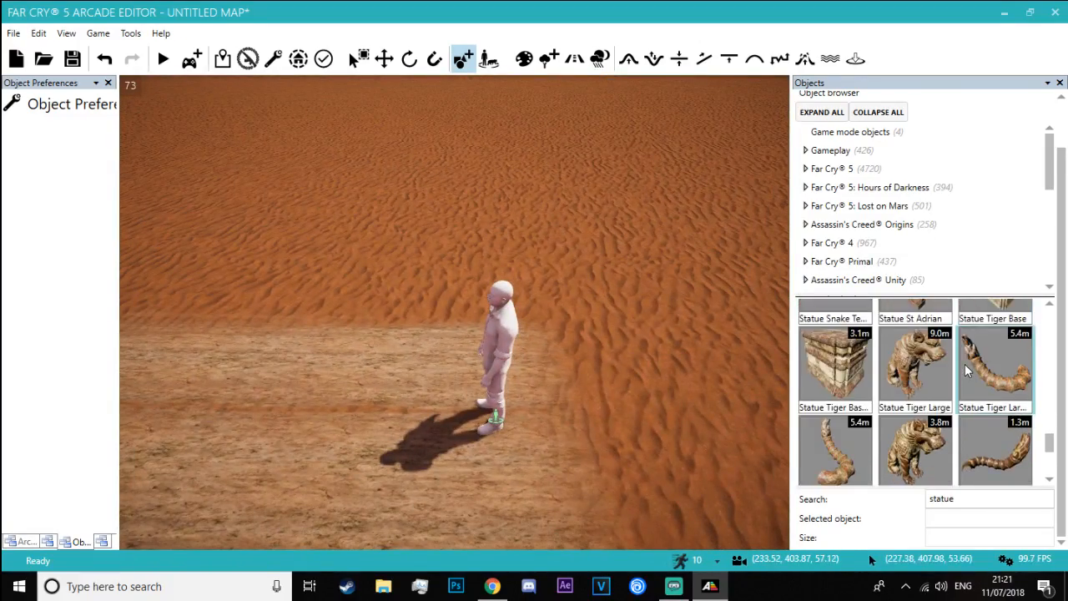
scroll(908, 380, "up", 1)
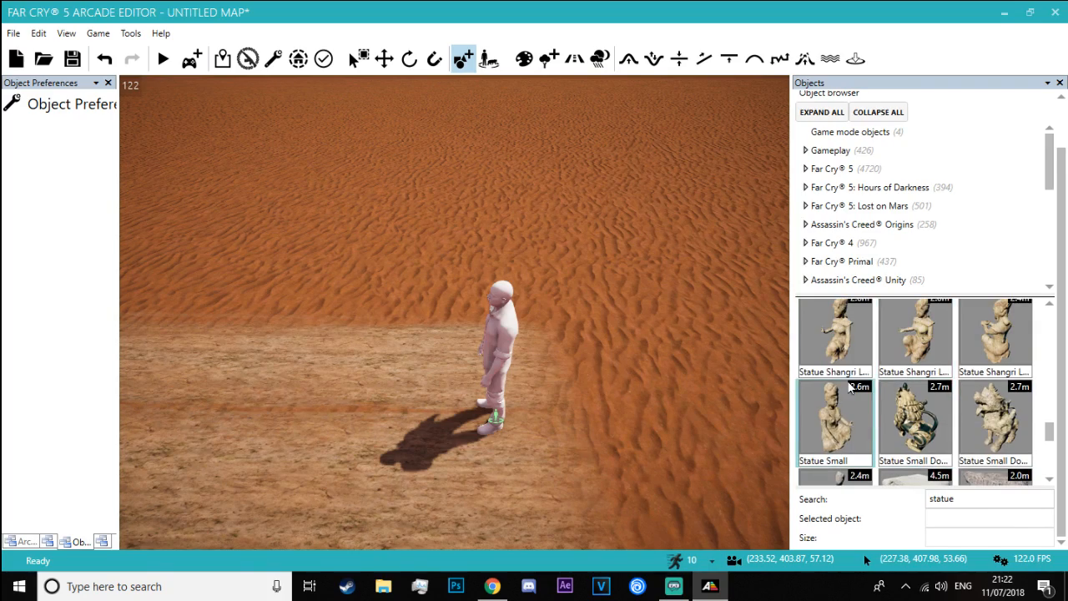
left_click(848, 393)
right_click_drag(365, 362, 301, 309)
right_click_drag(462, 409, 334, 345)
key("Escape")
Try the Statue Reptile Head on the sand road in front of the spawn point
scroll(949, 415, "up", 3)
scroll(943, 422, "up", 1)
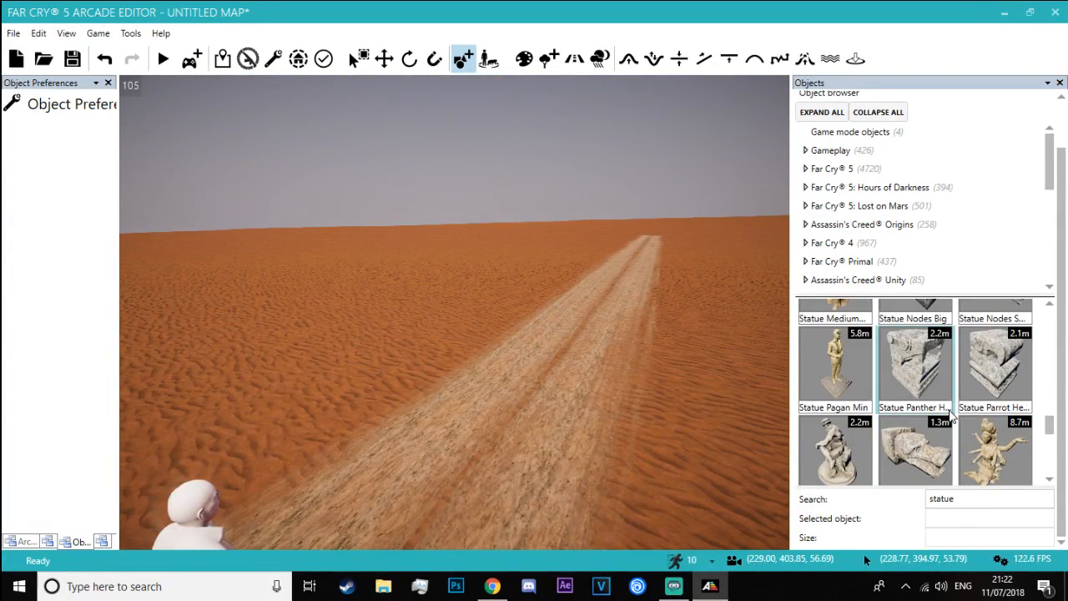
scroll(927, 442, "down", 1)
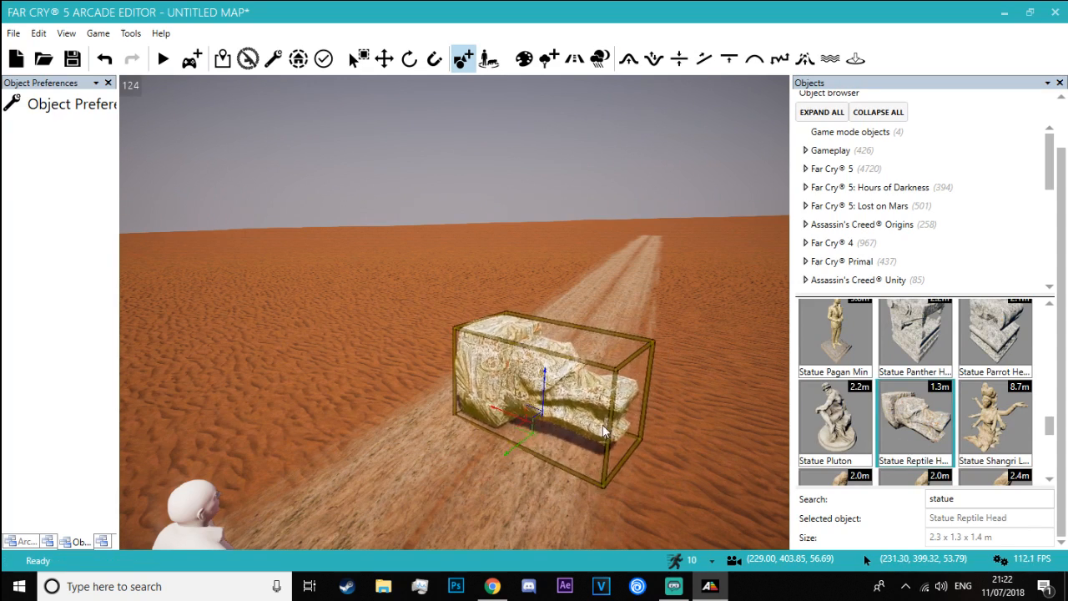
key("Escape")
Try the Statue Mayan Head beside the road and compare its size with the spawn point figure from several angles
scroll(920, 427, "up", 3)
scroll(920, 427, "up", 2)
left_click(924, 417)
key("a")
right_click_drag(430, 474, 651, 459)
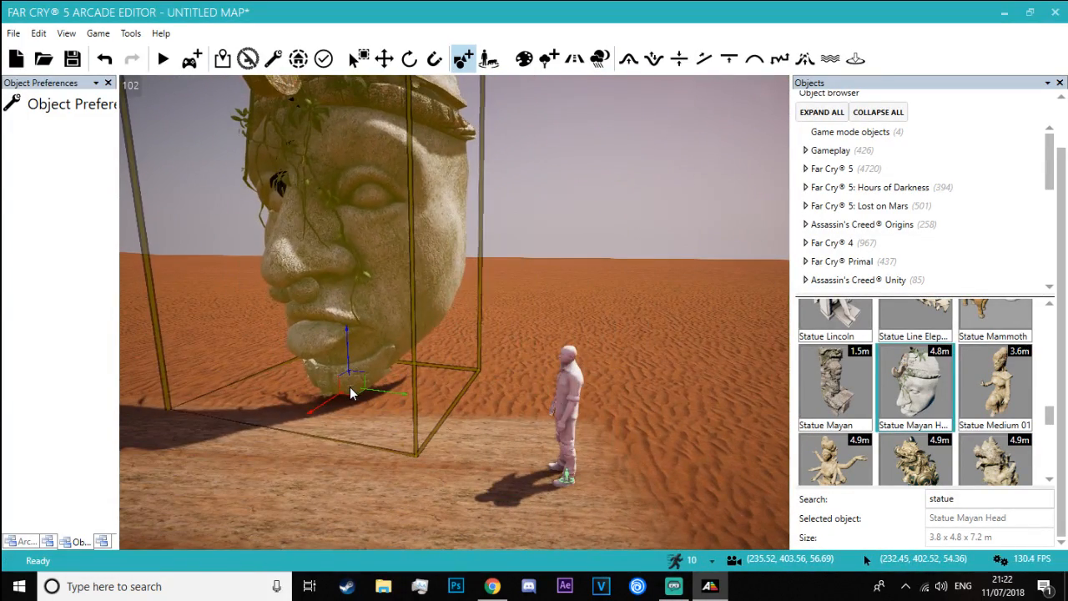
key("d")
right_click_drag(349, 386, 146, 369)
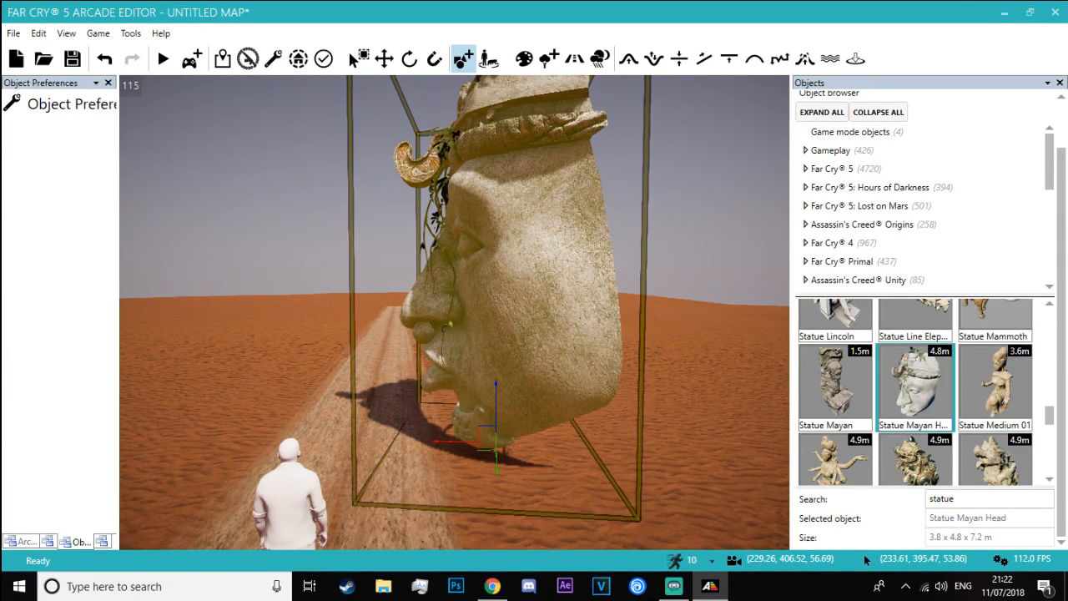
right_click_drag(349, 386, 229, 476)
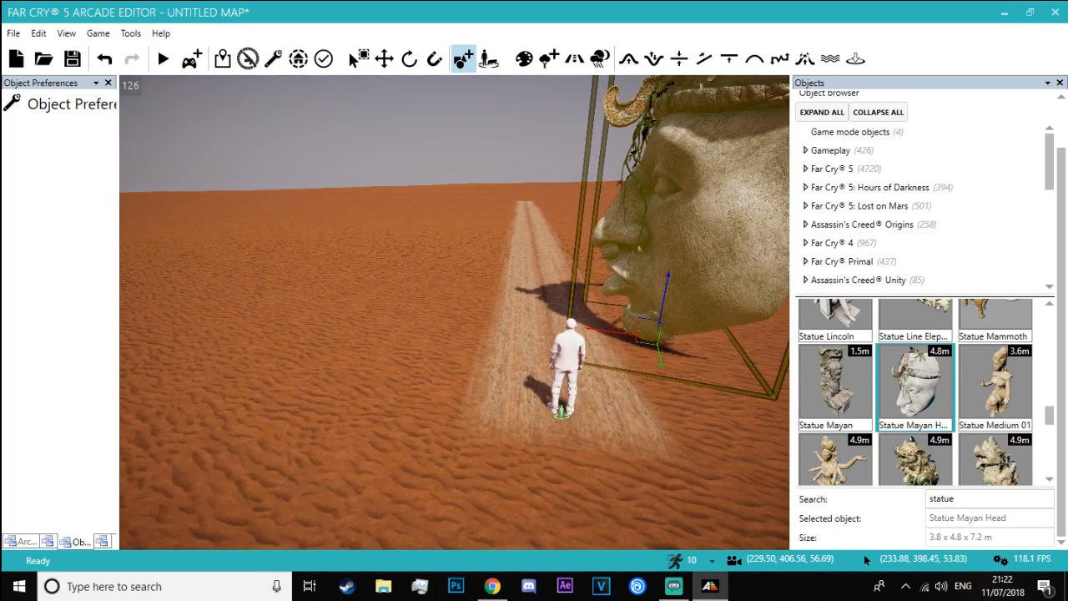
key("s")
left_click_drag(229, 476, 313, 413)
right_click_drag(313, 413, 349, 386)
left_click(953, 421)
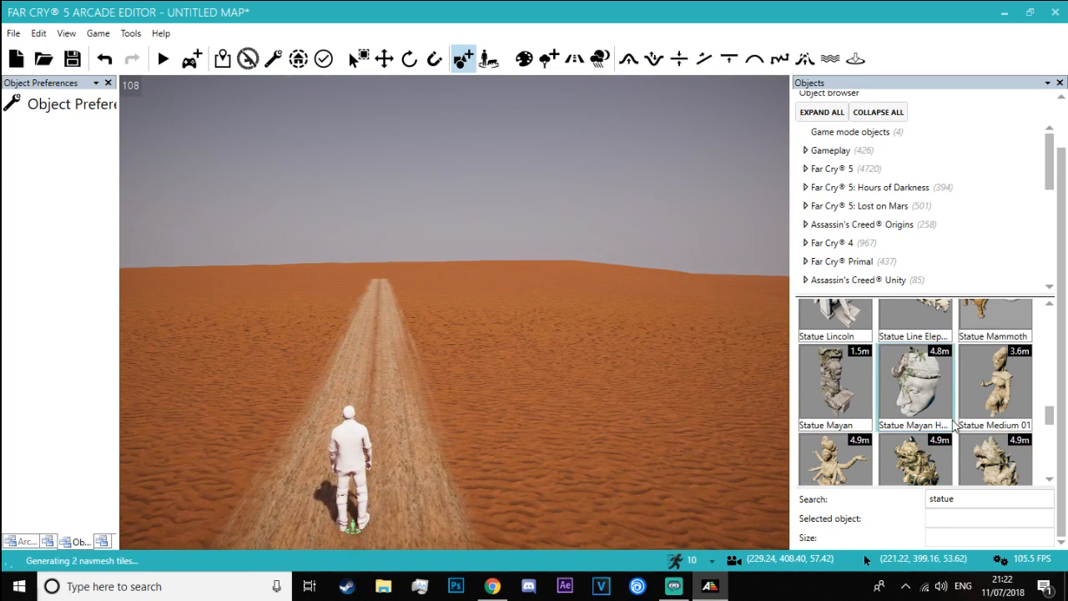
Place the Statue Large Meditation 01 in the sand beside the road
scroll(932, 384, "up", 3)
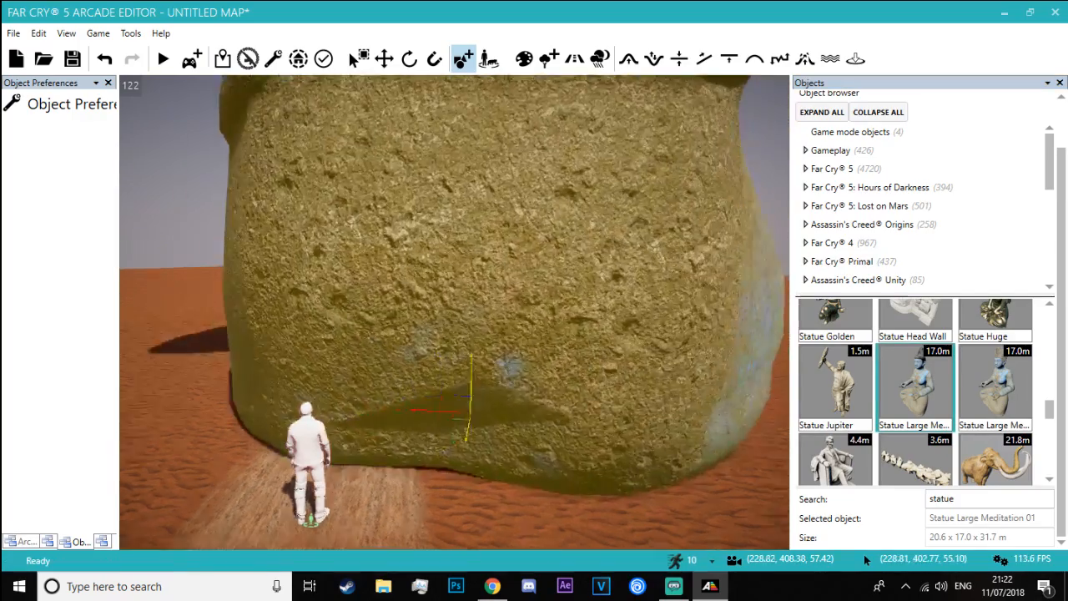
right_click_drag(470, 434, 492, 384)
key("w")
right_click_drag(476, 359, 476, 391)
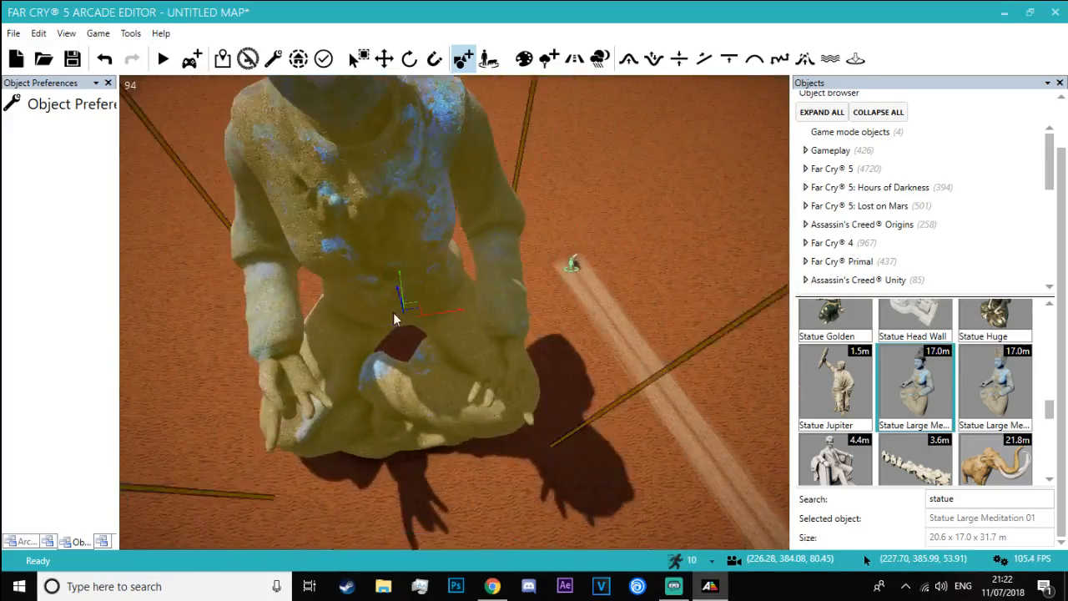
left_click(433, 349)
key("a")
Lower the Statue Large Meditation 01 into the sand until only its head is exposed
left_click(393, 60)
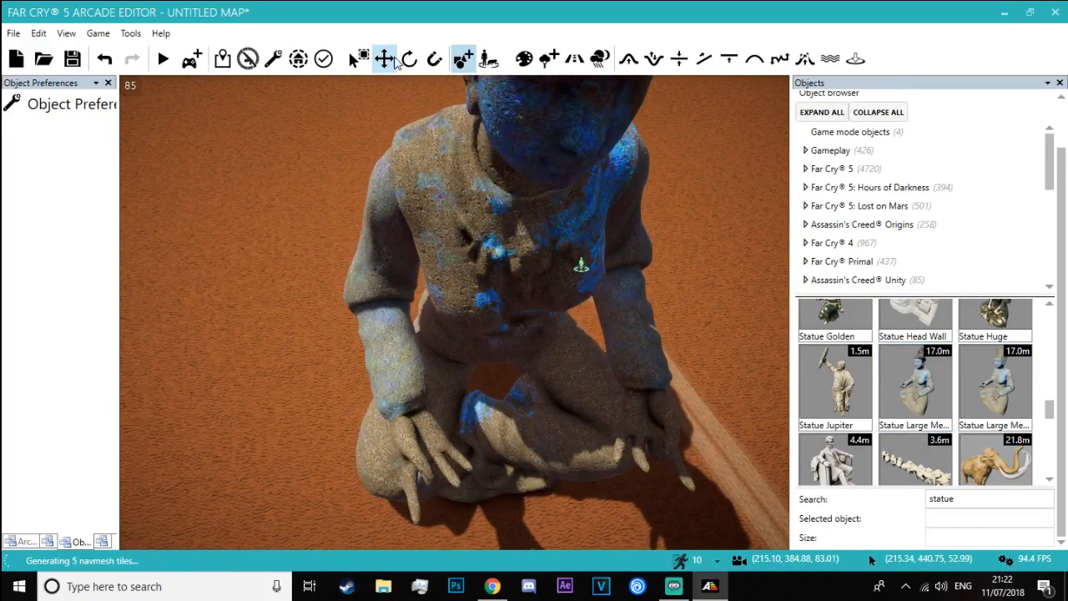
left_click(485, 159)
left_click_drag(486, 331, 487, 397)
right_click_drag(487, 397, 512, 473)
key("w")
key("a")
left_click_drag(526, 495, 526, 490)
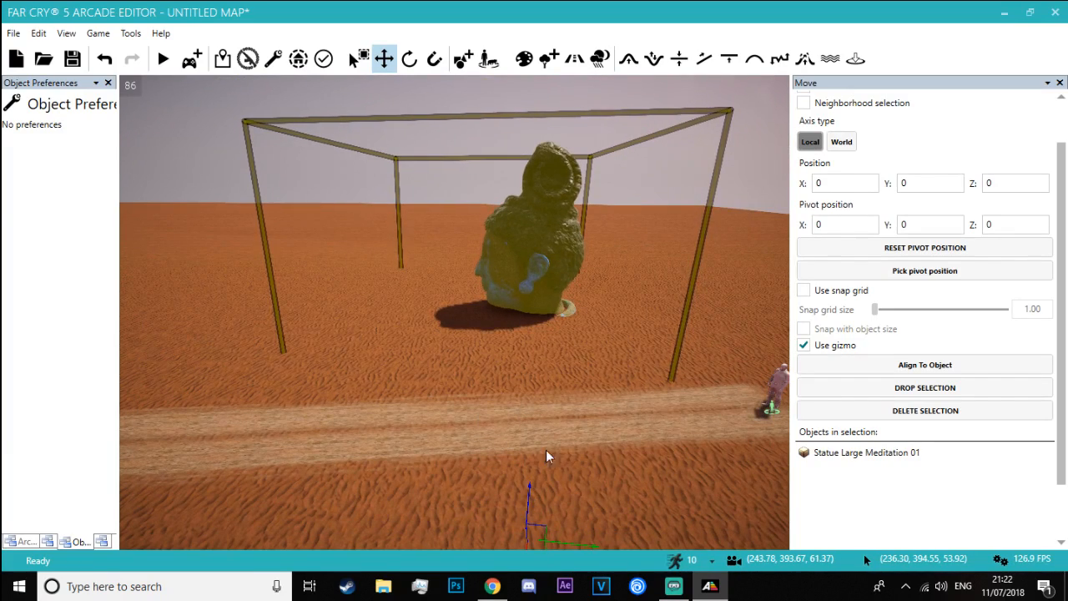
right_click_drag(546, 449, 542, 484)
key("s")
left_click_drag(522, 492, 512, 566)
key("s")
Rotate the Statue Large Meditation 01 so that it lies tipped over
key("3")
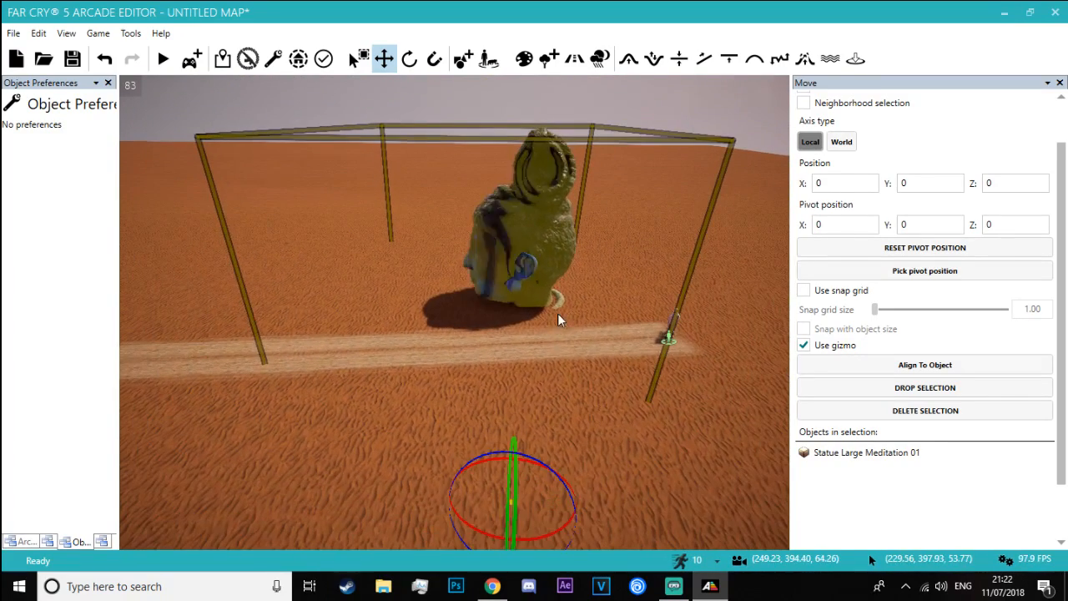
left_click_drag(511, 484, 513, 538, "ctrl")
right_click_drag(512, 538, 471, 559)
key("d")
key("s")
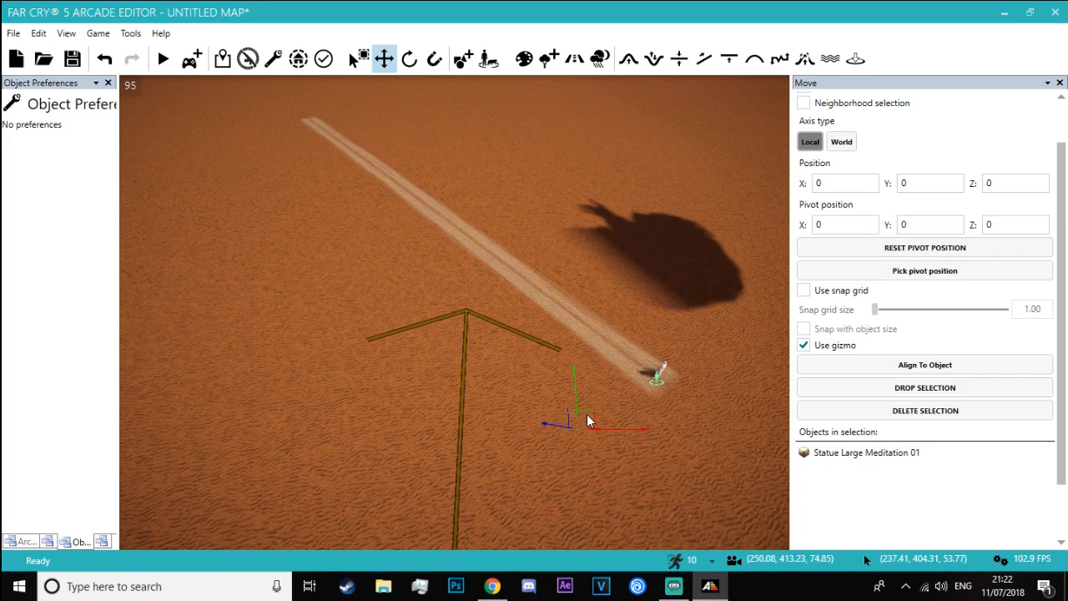
Move the toppled meditation statue next to the road ahead of the spawn point
left_click_drag(613, 426, 696, 286)
key("w")
right_click_drag(697, 286, 652, 339)
key("s")
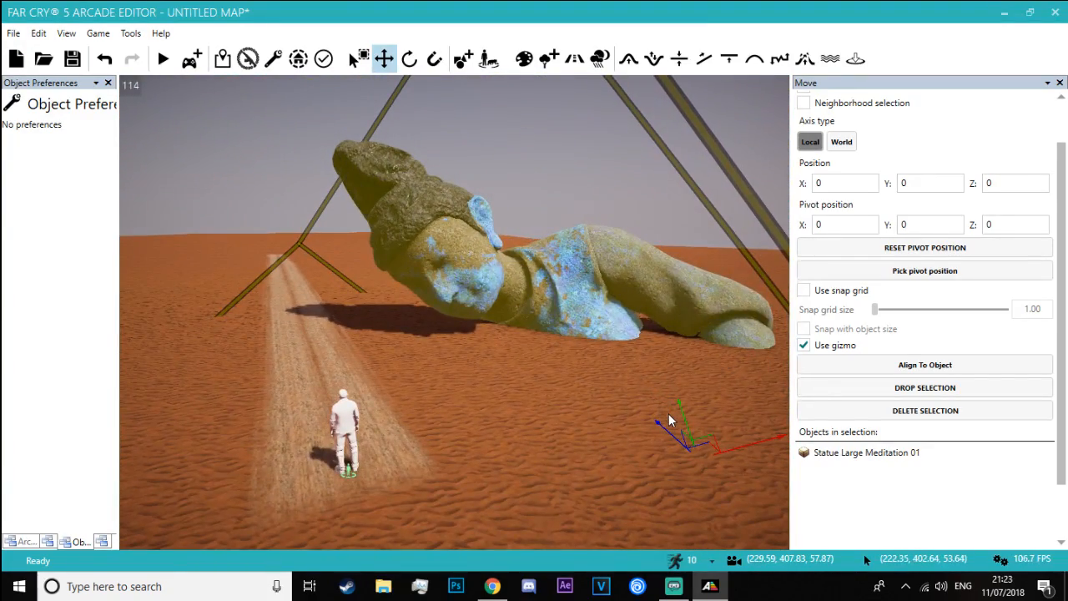
mouse_move(667, 410)
left_mouse_down("ctrl")
mouse_move(683, 404)
mouse_move(660, 417)
mouse_move(693, 419)
mouse_move(677, 418)
mouse_move(667, 400)
left_mouse_up("ctrl")
left_click(514, 183)
key("w")
right_click_drag(515, 183, 540, 175)
key("s")
Sink the toppled meditation statue into the sand so that its head and part of the body protrude
left_click(531, 241)
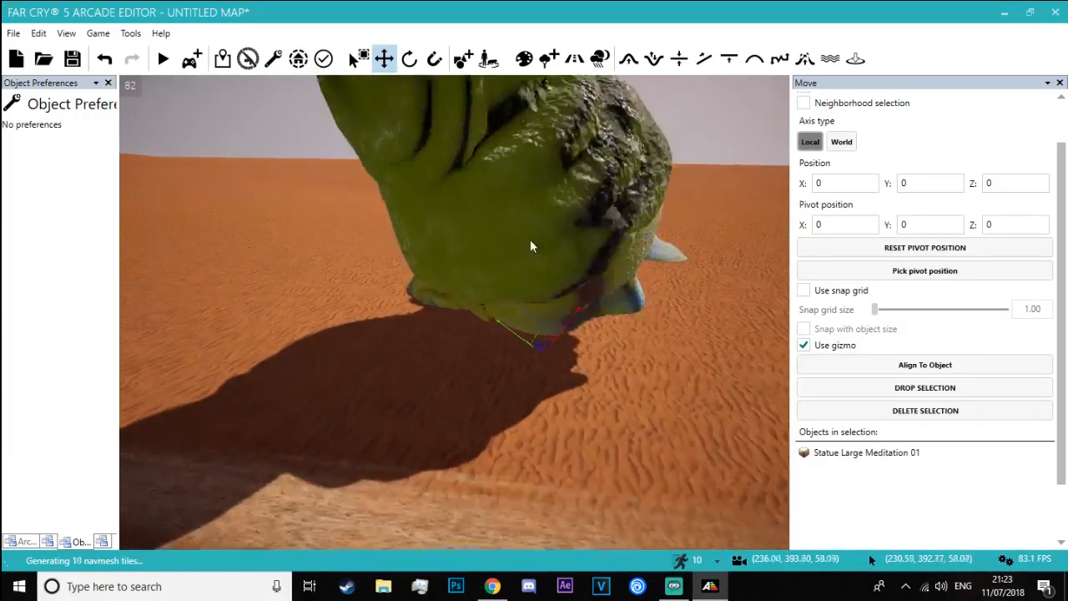
key("s")
left_click_drag(533, 335, 643, 359)
key("d")
right_click_drag(643, 359, 668, 246)
key("w")
key("s")
left_click(594, 264)
key("s")
key("a")
key("w")
key("w")
Check the fallen head in the Blade Runner 2049 'Ruins of Las Vegas' video and return to the Arcade Editor
right_click_drag(866, 560, 872, 542)
key("alt+Tab")
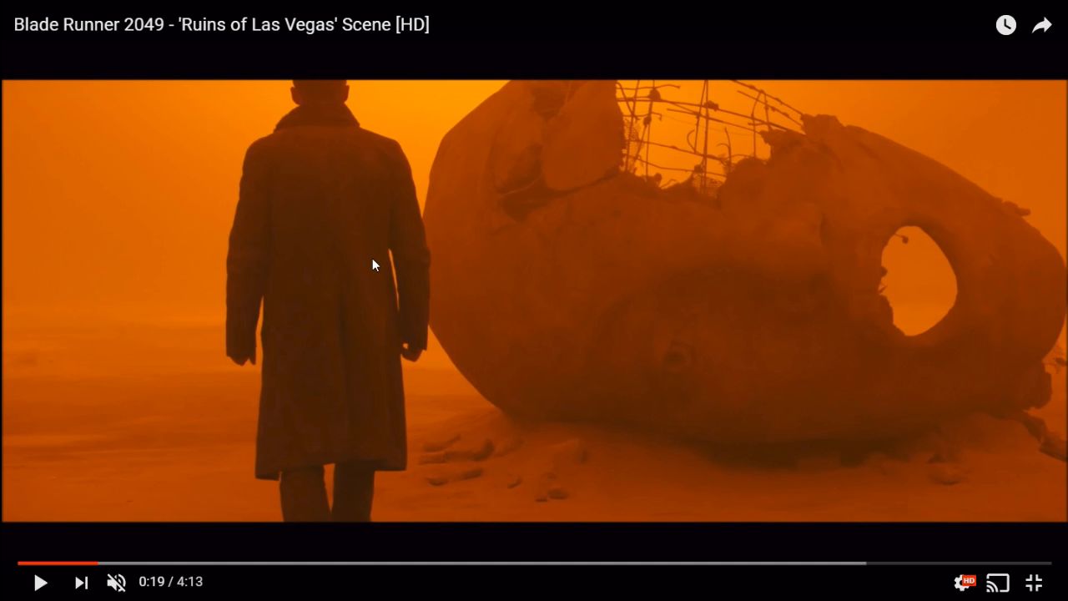
key("alt+Tab")
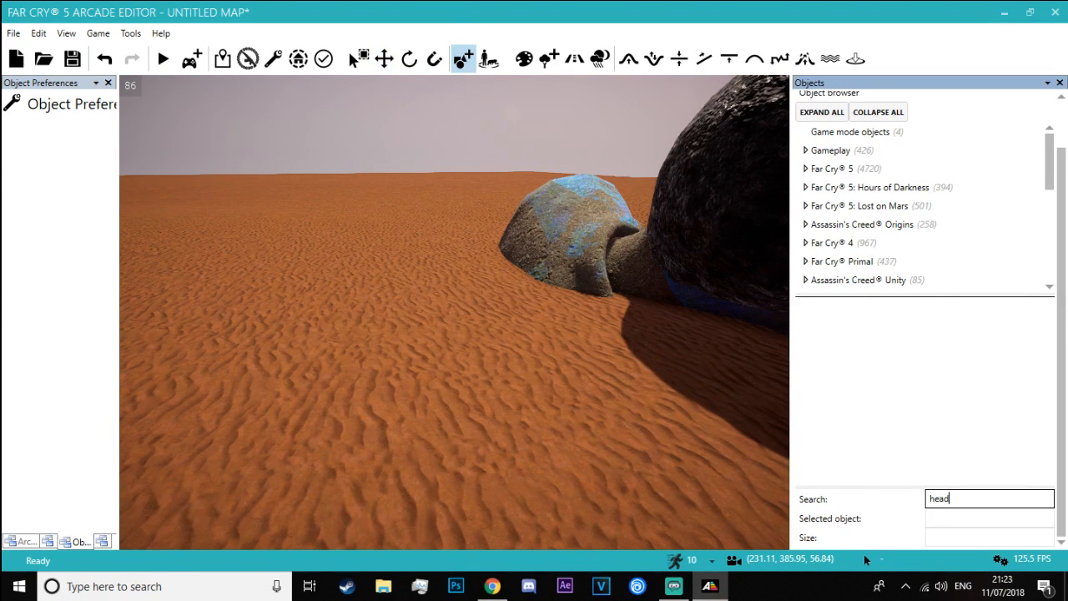
Search the object library for "head" and browse the results for a suitable stone head
scroll(1022, 409, "down", 4)
scroll(990, 399, "up", 1)
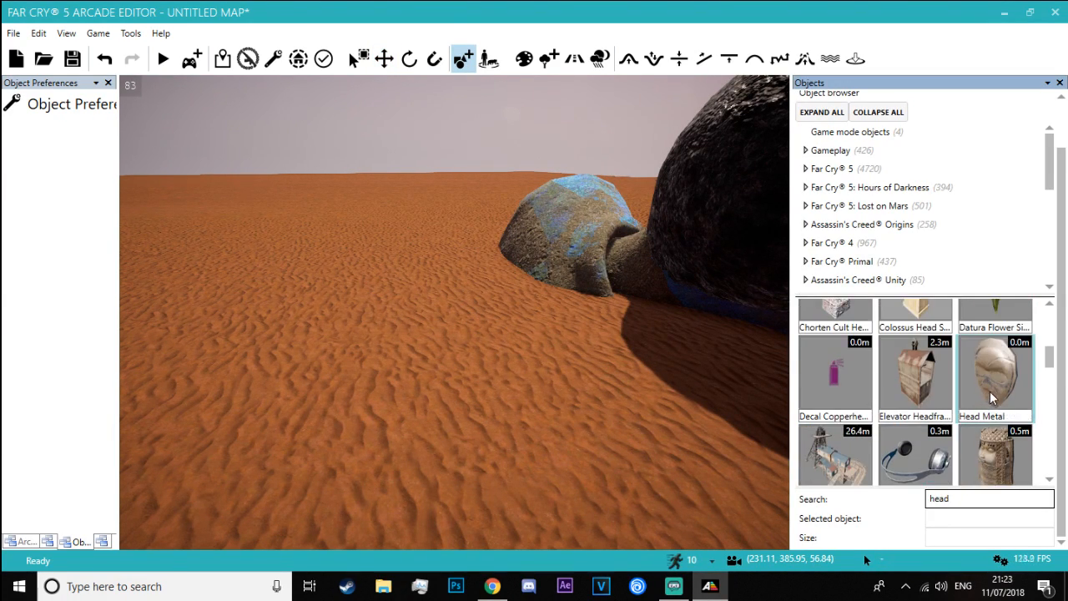
scroll(989, 391, "down", 5)
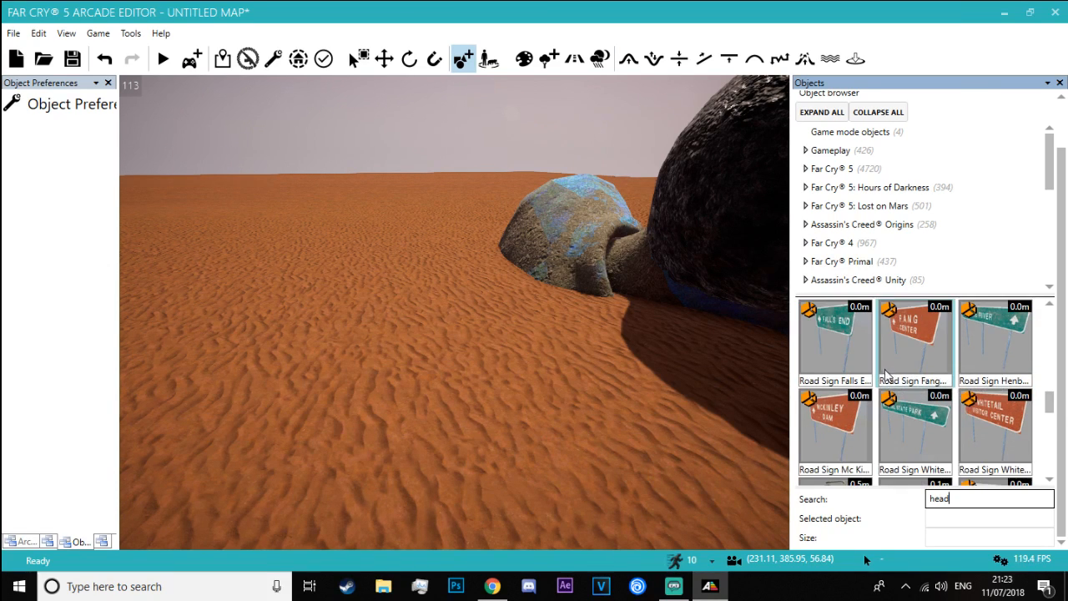
scroll(918, 384, "down", 6)
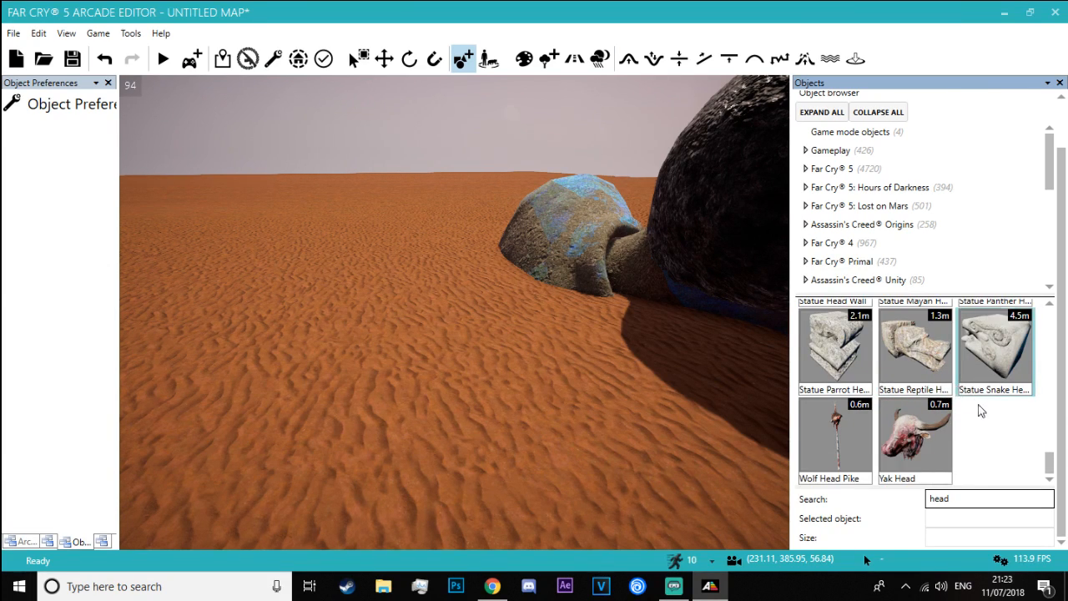
scroll(984, 417, "up", 2)
Place two Statue Mayan Head objects on the sand beside the toppled meditation statue
left_click(928, 439)
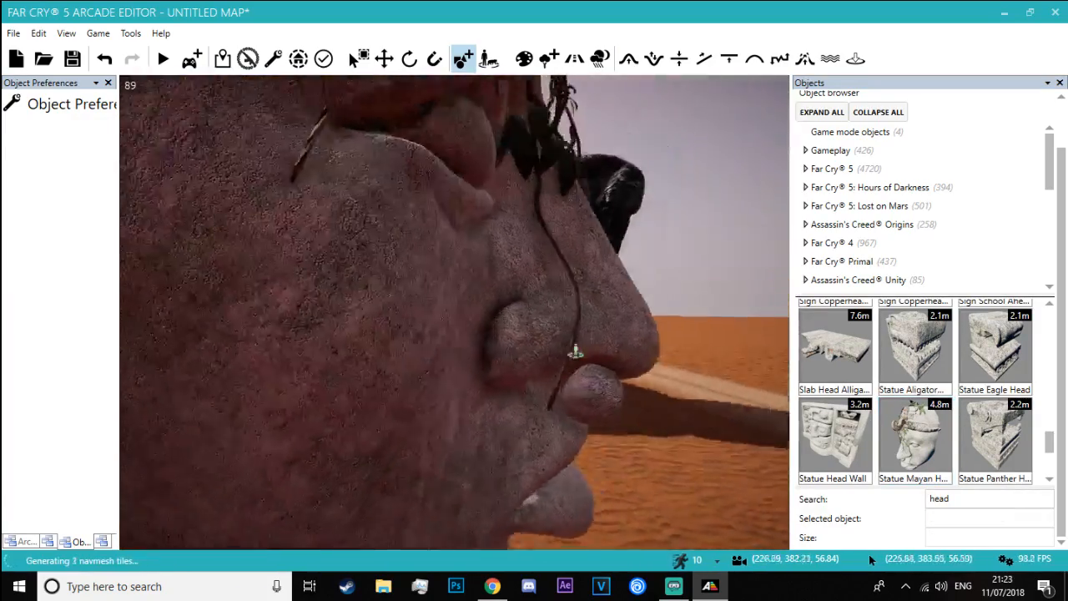
key("s")
mouse_move(344, 375)
right_mouse_down()
mouse_move(367, 450)
mouse_move(358, 379)
mouse_move(343, 375)
right_mouse_up()
left_click(908, 464)
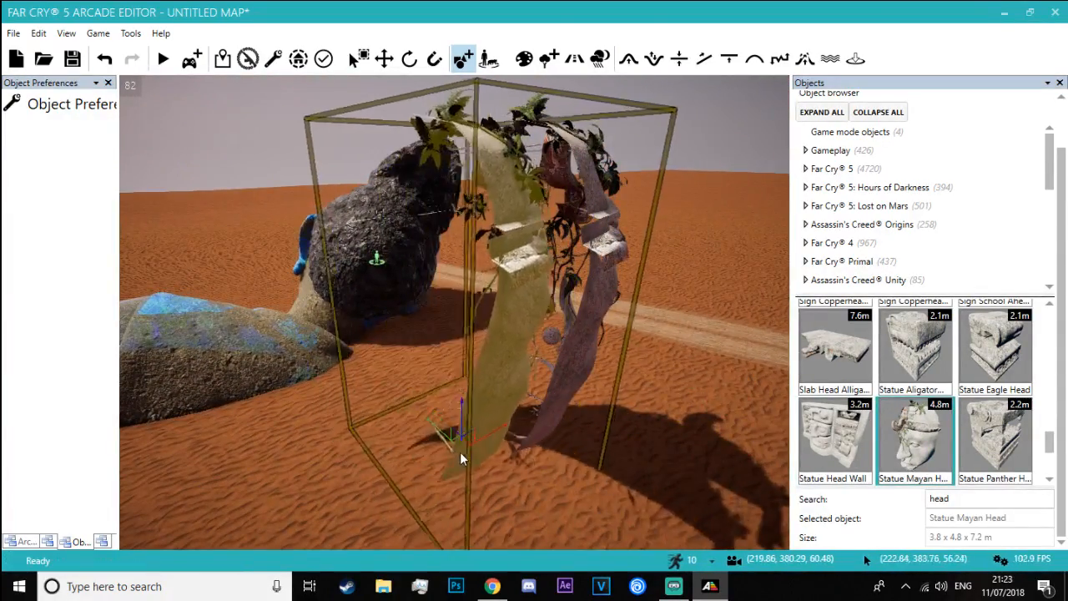
left_click(460, 451)
Align the second Mayan head to the first one and rotate it to face the opposite way
left_click(416, 64)
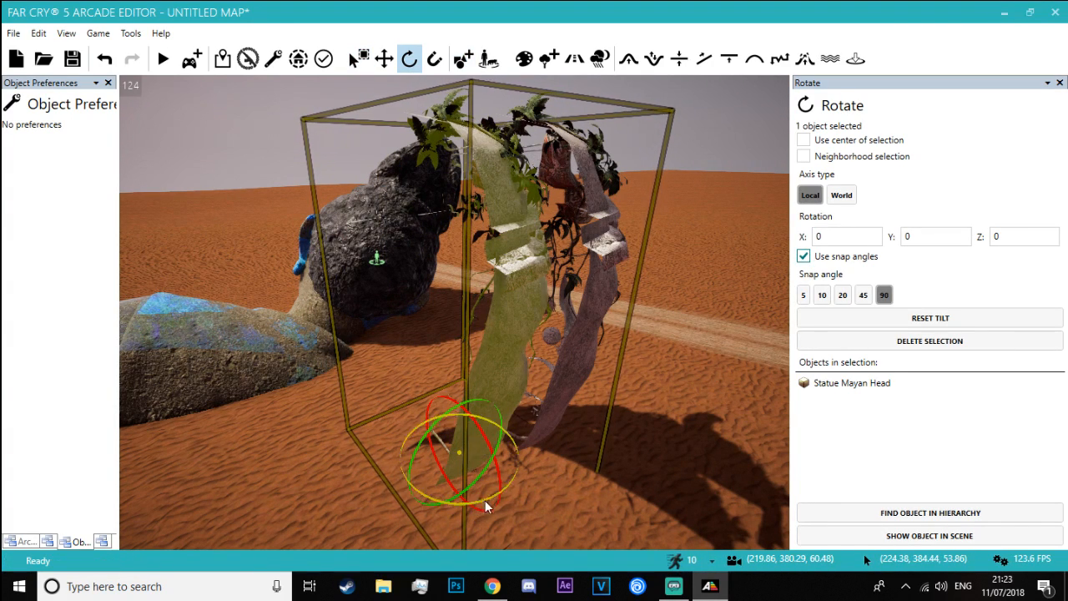
left_click(385, 66)
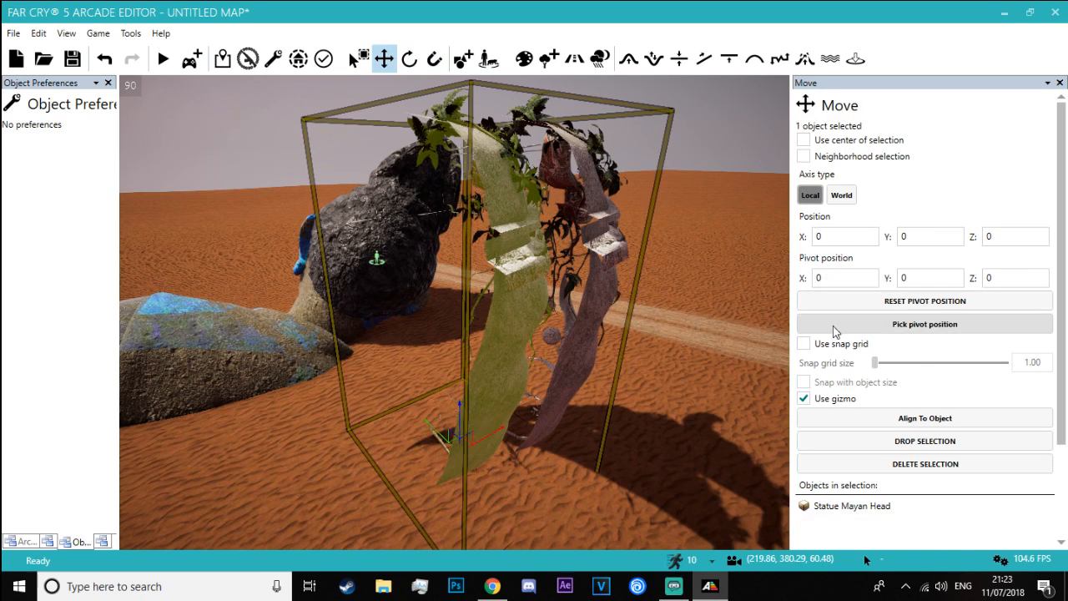
left_click(924, 418)
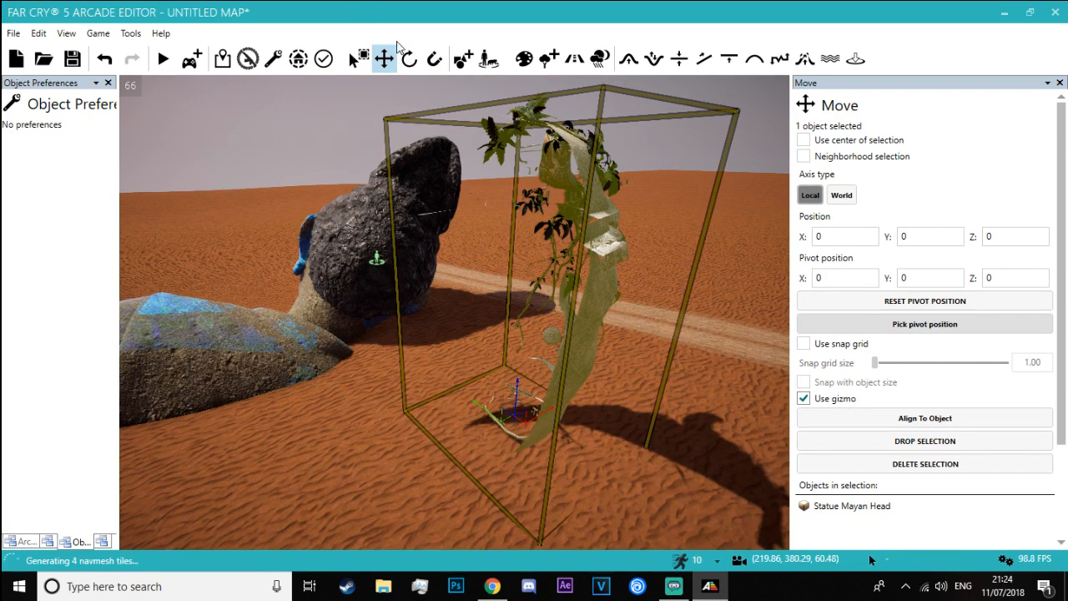
left_click(409, 59)
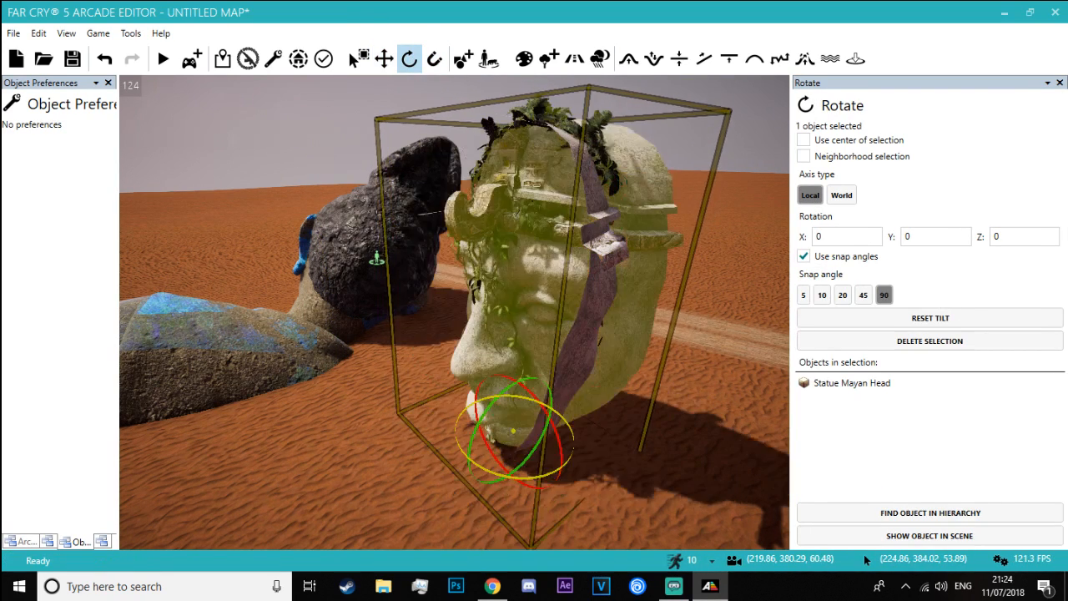
key("d")
right_click_drag(684, 461, 648, 423)
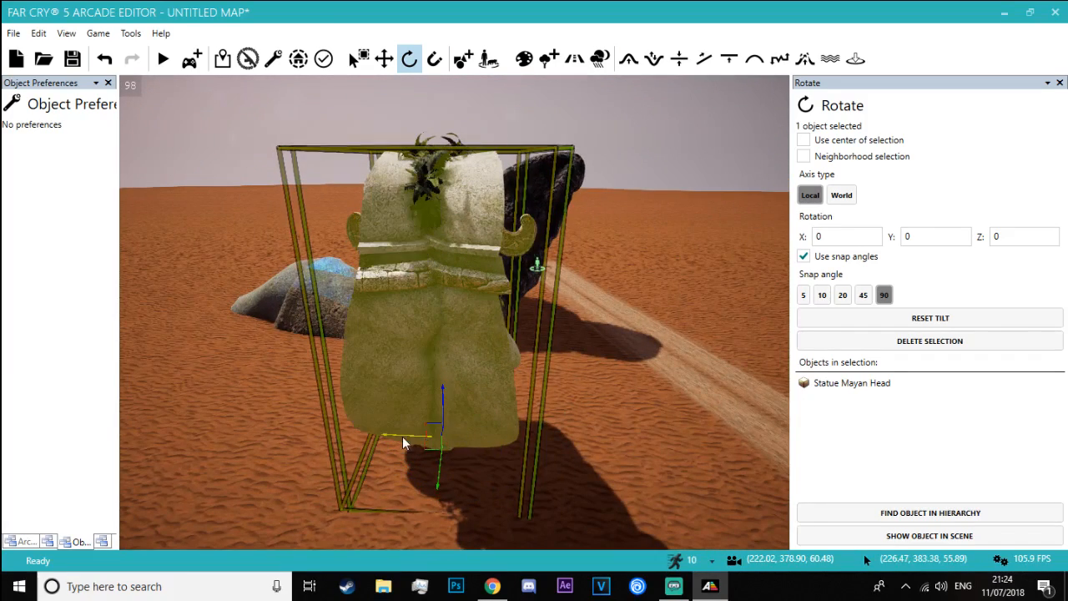
left_click_drag(418, 442, 853, 258)
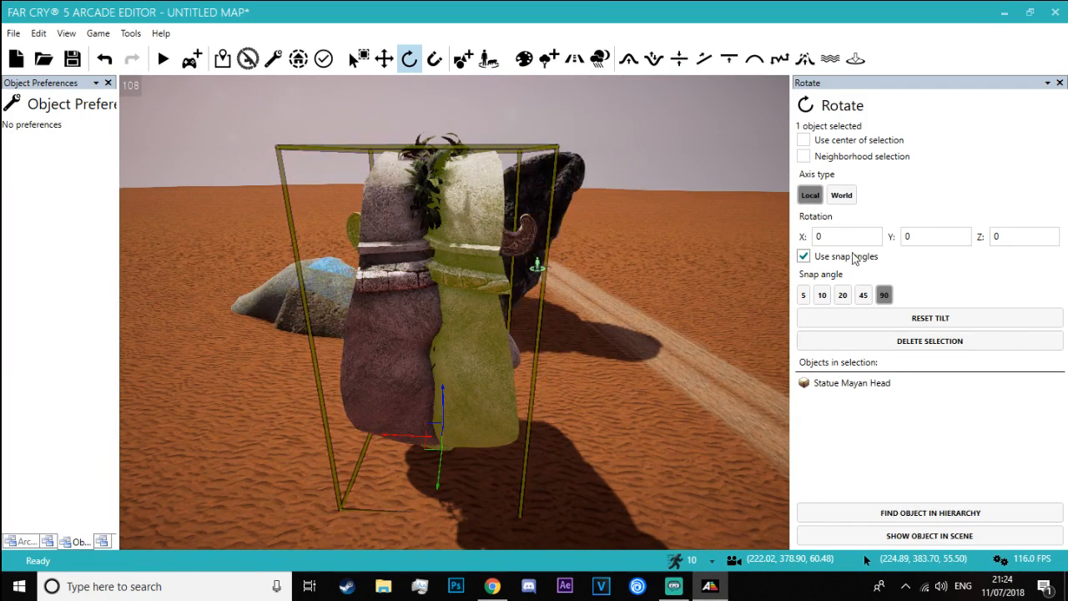
Move the second Mayan head back to back with the first, using a 1.00 snap grid without object-size snapping
left_click(385, 57)
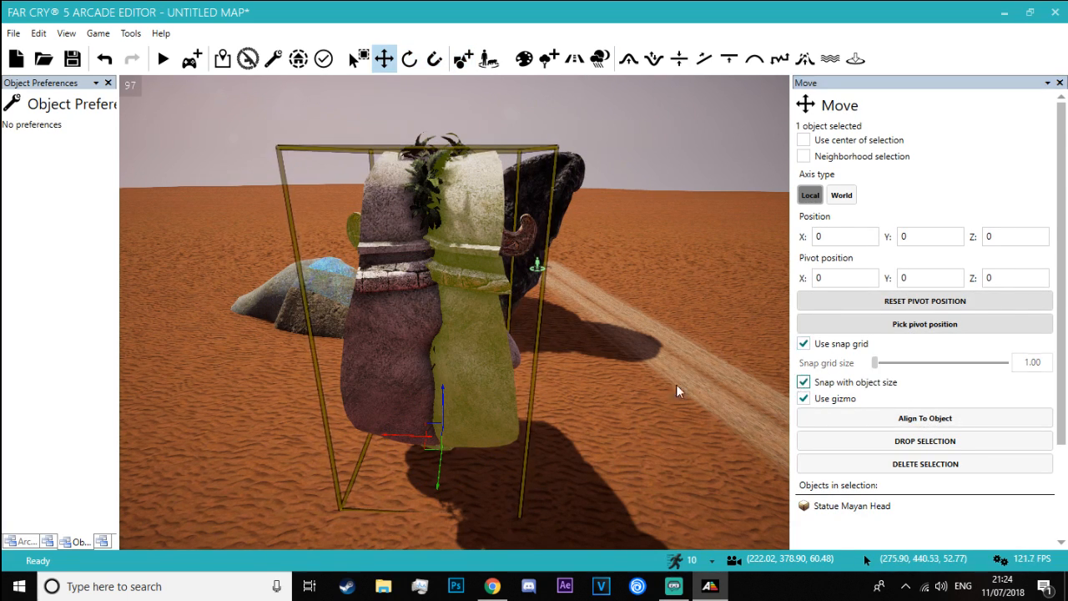
left_click_drag(338, 428, 293, 412)
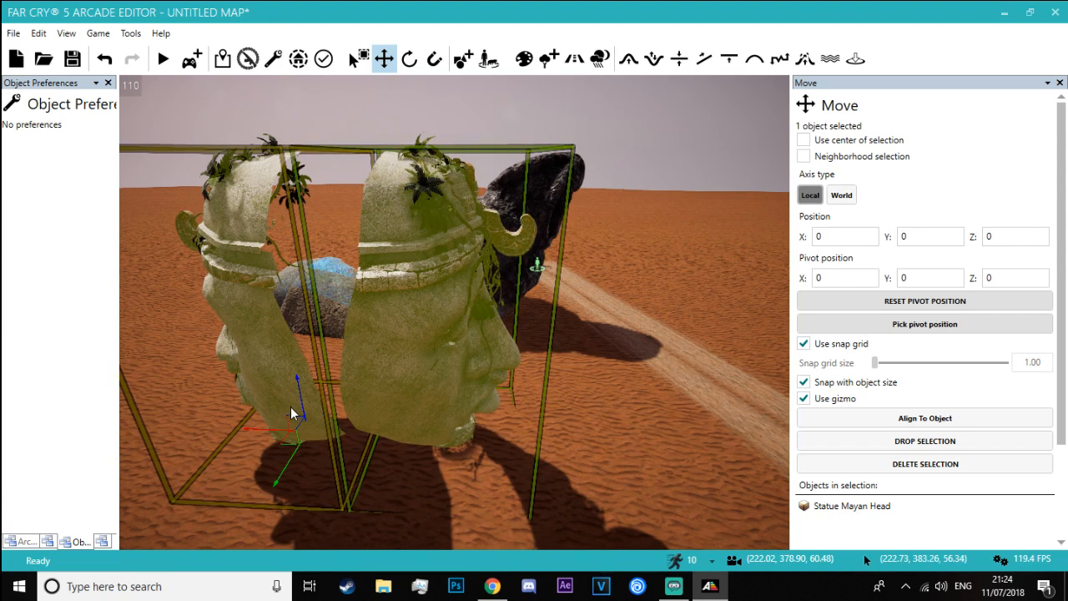
left_click(804, 382)
scroll(821, 381, "down", 1)
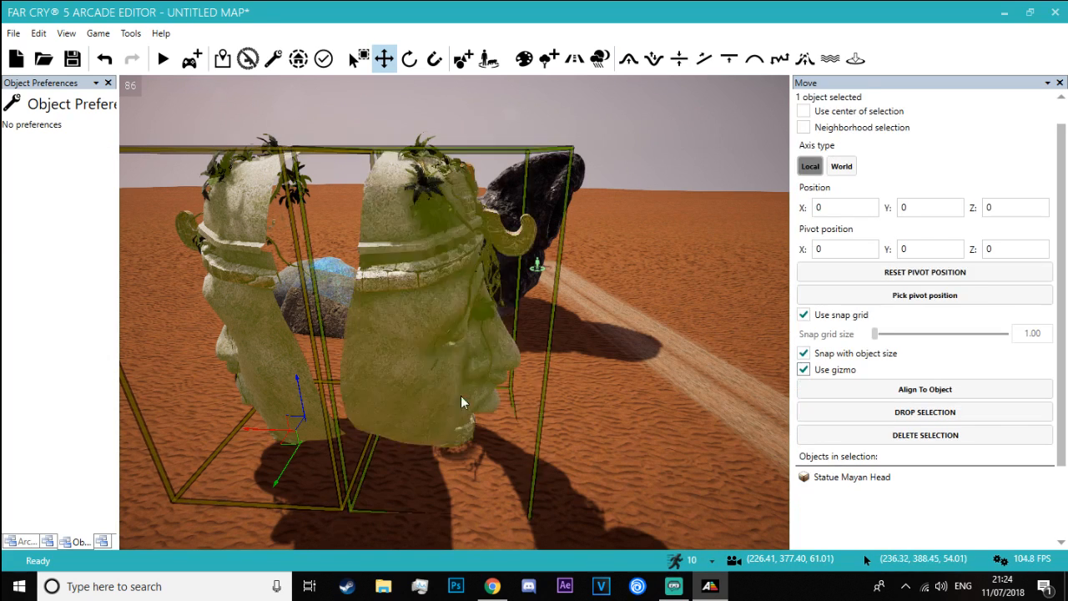
left_click_drag(254, 429, 301, 415)
key("a")
right_click_drag(300, 415, 444, 307)
key("w")
key("s")
Tilt the second Mayan head and shift it sideways so that its open back matches the first head's
key("ctrl")
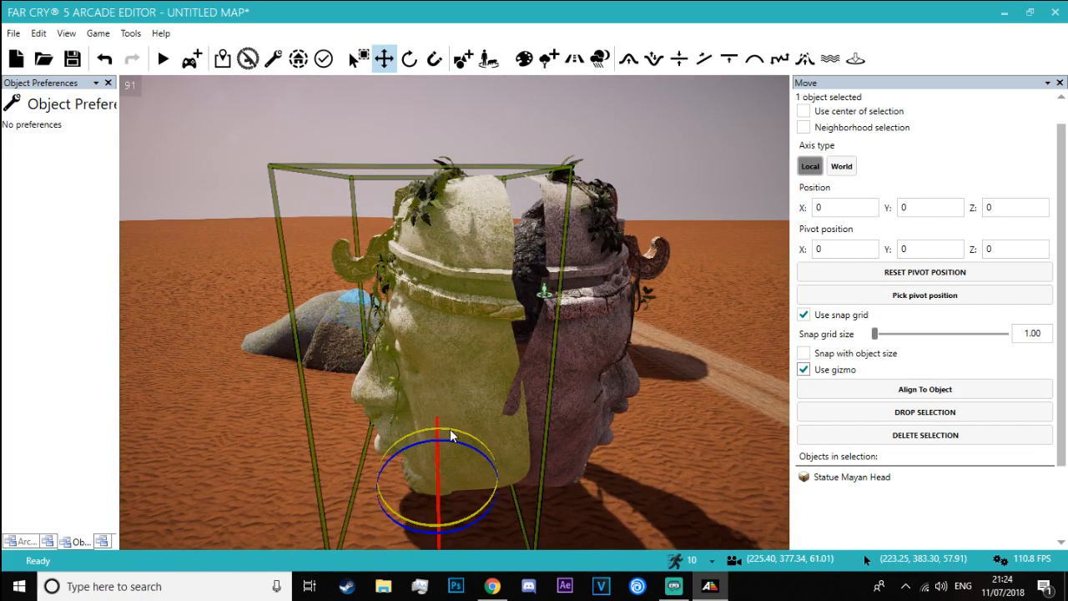
left_click_drag(449, 429, 488, 434)
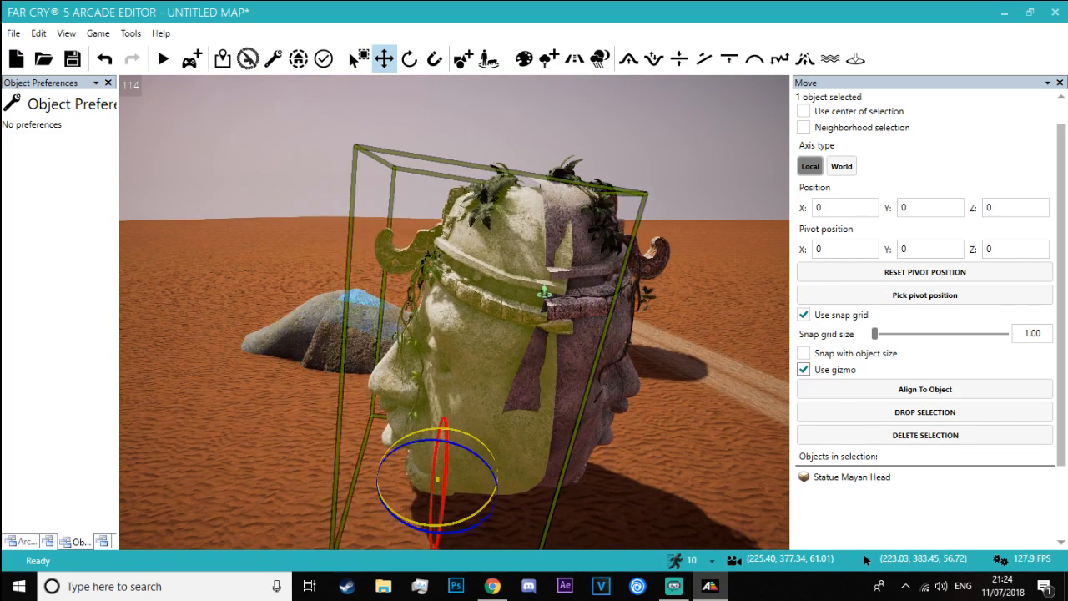
left_click(282, 244)
mouse_move(282, 244)
right_mouse_down()
mouse_move(312, 252)
mouse_move(270, 241)
right_mouse_up()
key("w")
key("s")
left_click(375, 378)
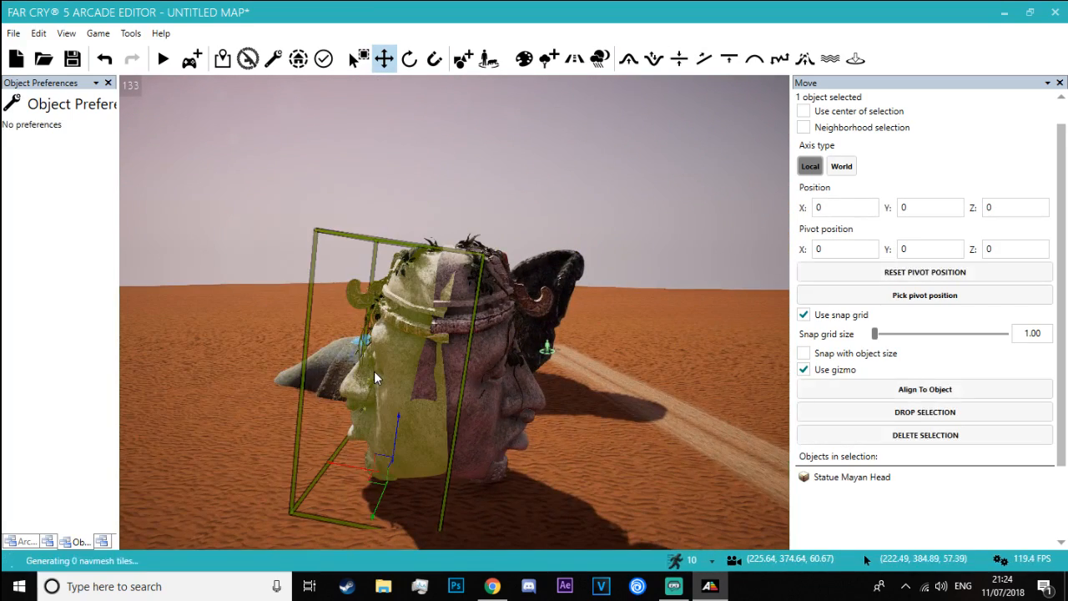
left_click_drag(369, 467, 325, 455)
left_click(373, 428)
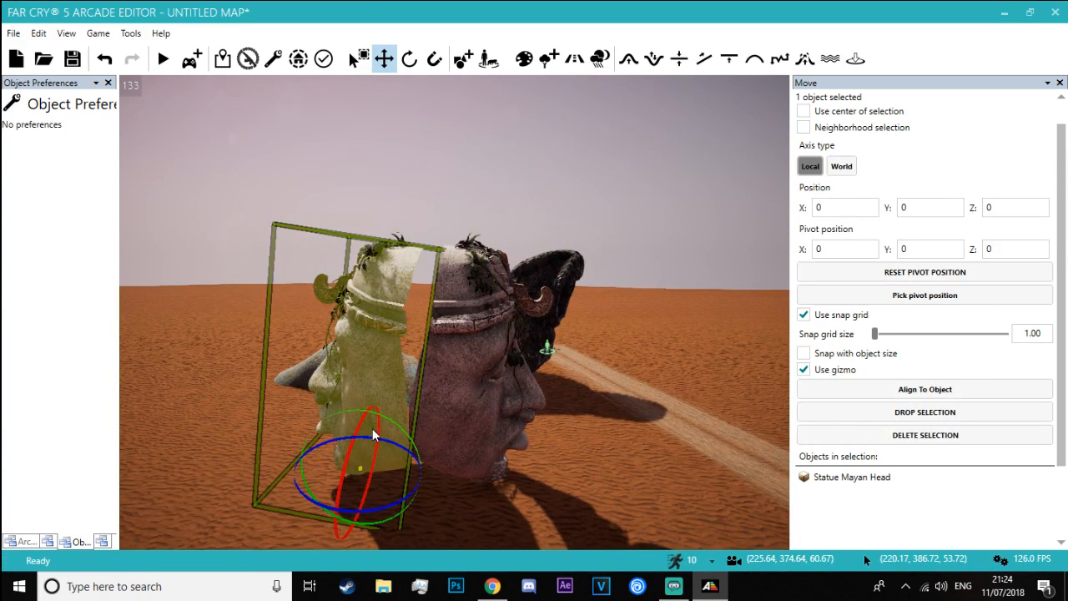
left_click_drag(379, 413, 426, 425)
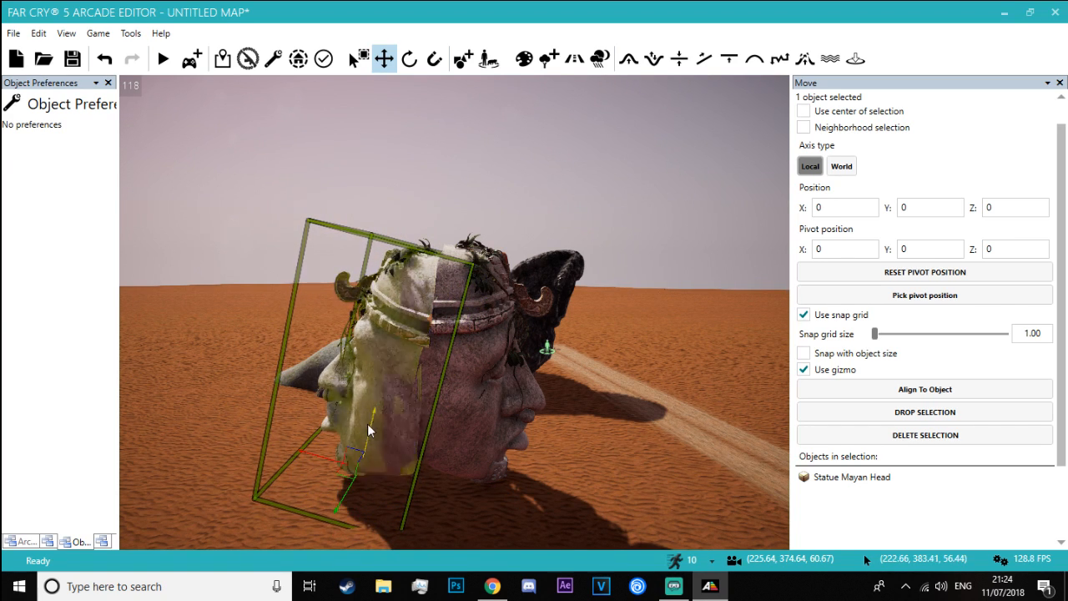
Turn off grid snapping and fine-tune the second head's tilt and position so the two halves meet closely
left_click(251, 302)
key("w")
right_click_drag(250, 302, 362, 412)
key("a")
key("s")
key("d")
key("w")
key("s")
left_click(363, 409)
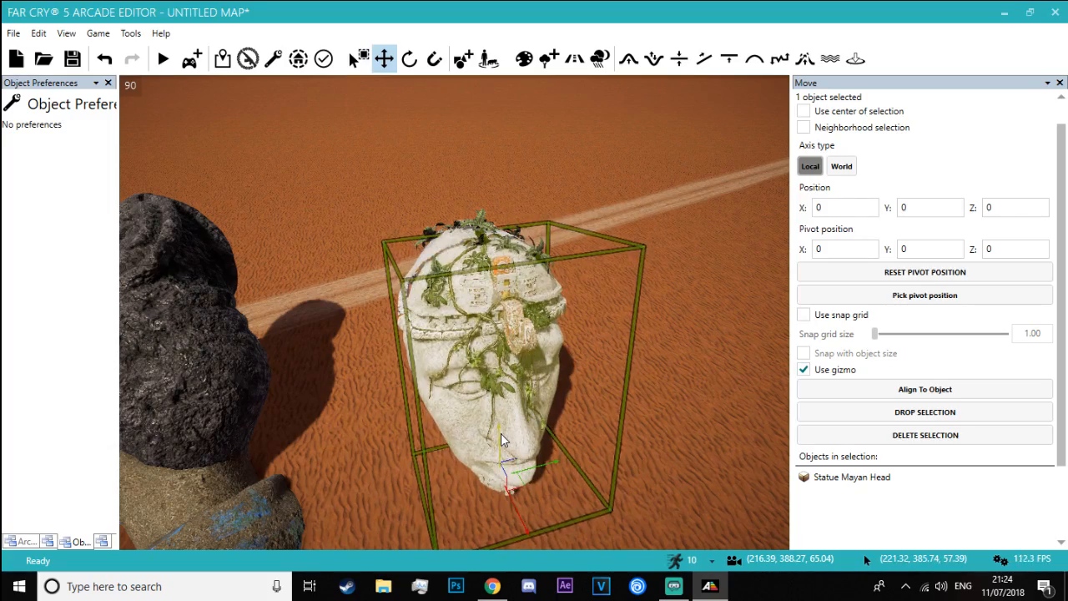
key("a")
key("w")
right_click_drag(362, 376, 517, 325)
right_click_drag(367, 324, 584, 327)
key("a")
right_click_drag(217, 314, 321, 311)
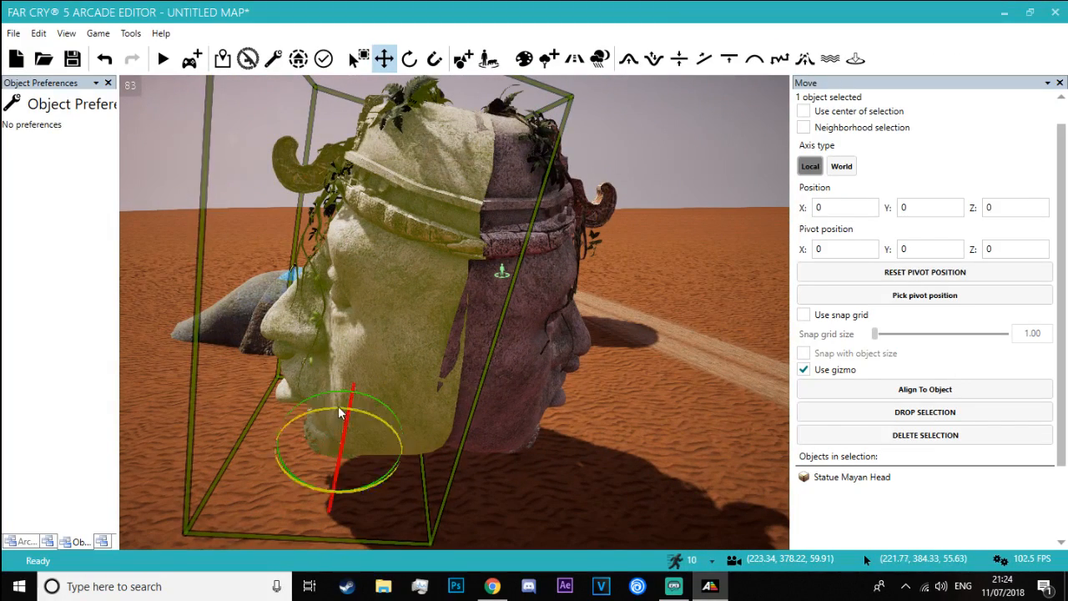
left_click_drag(342, 397, 287, 435)
mouse_move(344, 390)
left_mouse_down("ctrl")
mouse_move(352, 393)
mouse_move(339, 402)
left_mouse_up("ctrl")
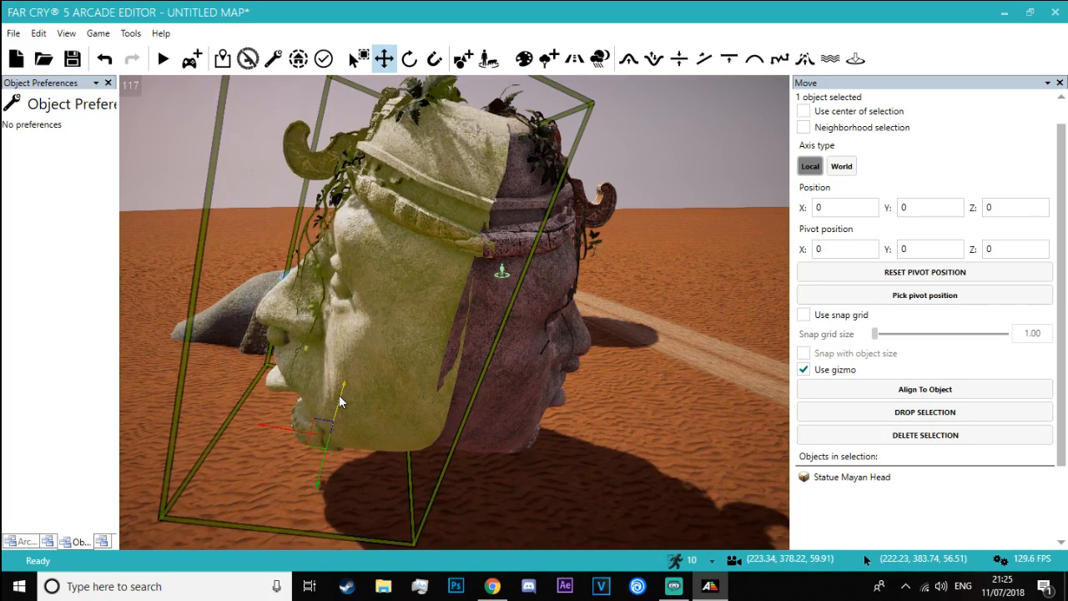
Delete the toppled meditation statue beside the road
left_click(176, 253)
key("s")
right_click_drag(176, 253, 121, 275)
key("d")
key("w")
key("d")
key("w")
left_click(503, 244)
key("Delete")
Select both Mayan heads together and rotate them from upright to lying on the ground
left_click(364, 261)
key("a")
right_click_drag(389, 259, 413, 259)
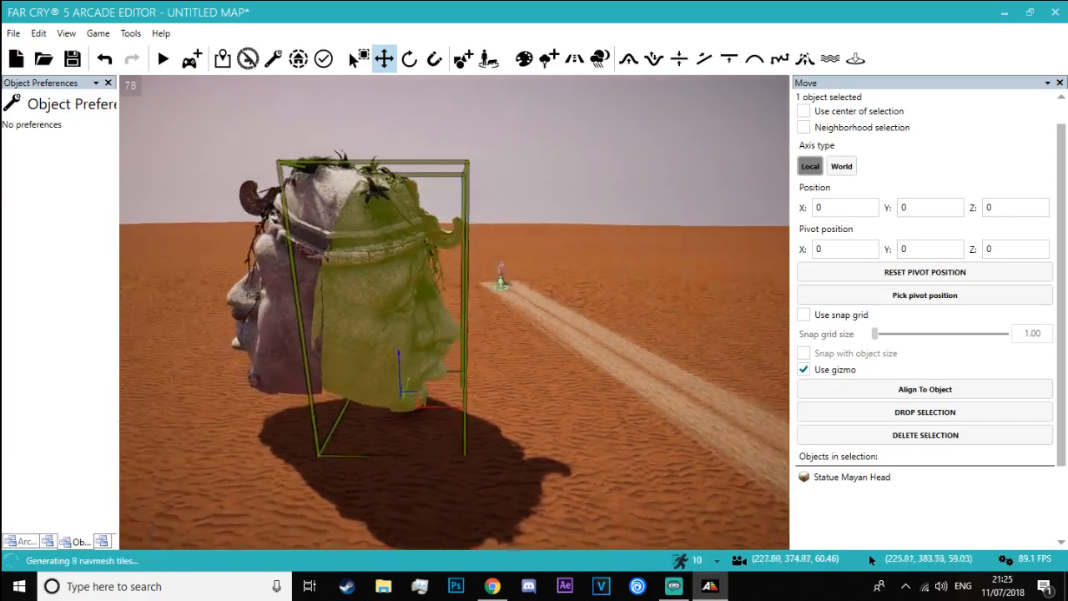
key("3")
left_click(368, 315, "ctrl")
key("a")
right_click_drag(368, 315, 369, 311)
key("s")
left_click_drag(590, 374, 386, 349)
key("a")
right_click_drag(385, 348, 411, 346)
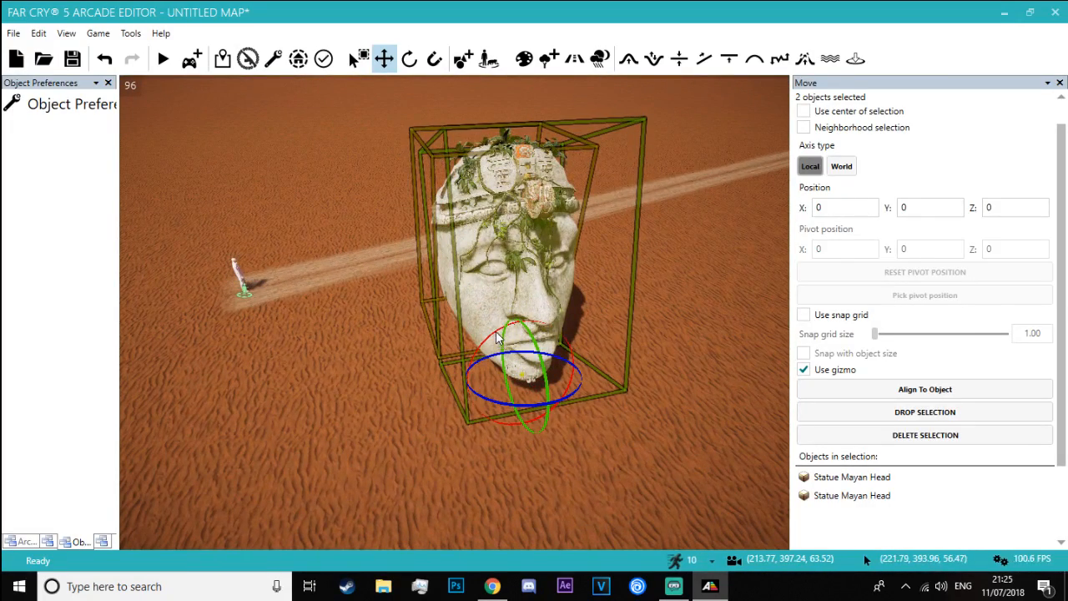
left_click_drag(493, 341, 558, 309)
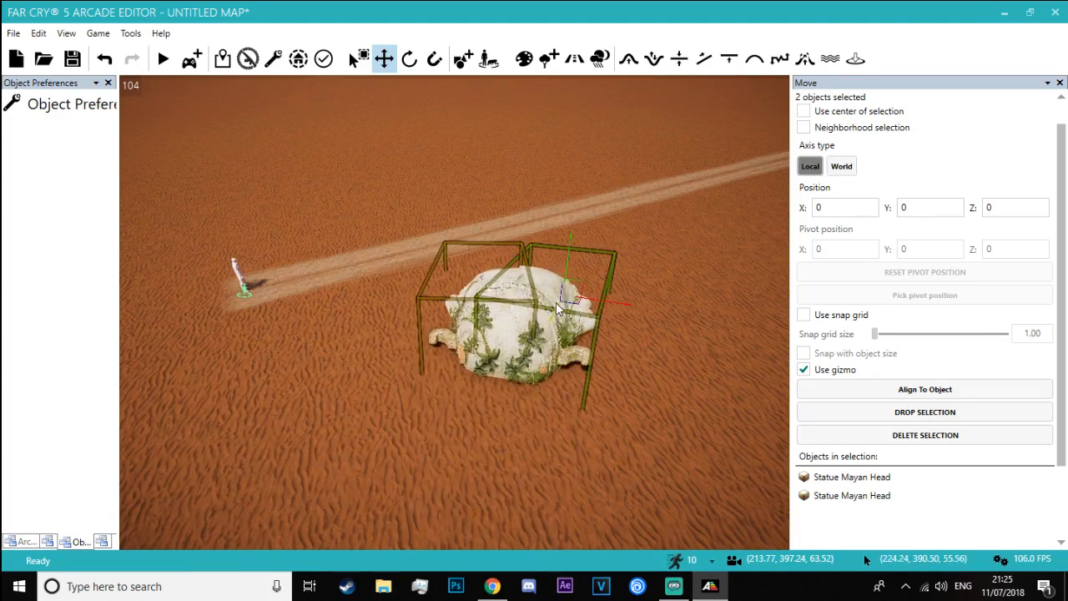
Position the lying pair of Mayan heads on the sand right beside the road
left_click_drag(574, 267, 573, 242)
key("a")
key("w")
right_click_drag(310, 219, 472, 169)
key("w")
left_click_drag(403, 231, 390, 199)
left_click_drag(408, 239, 159, 363)
key("ctrl+z")
key("s")
right_click_drag(160, 363, 401, 362)
key("d")
key("a")
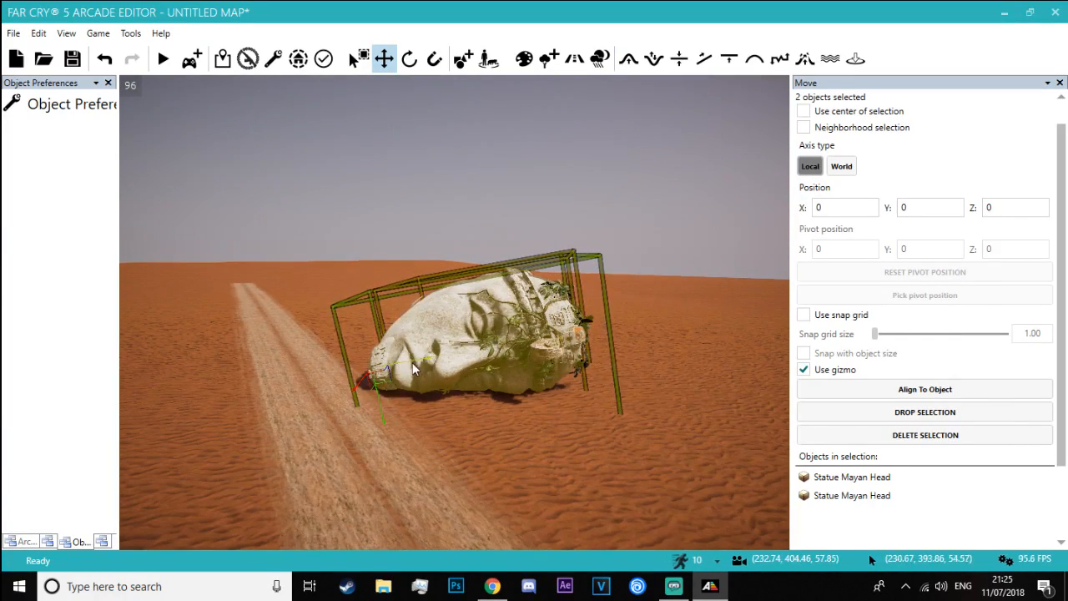
left_click_drag(412, 362, 449, 428)
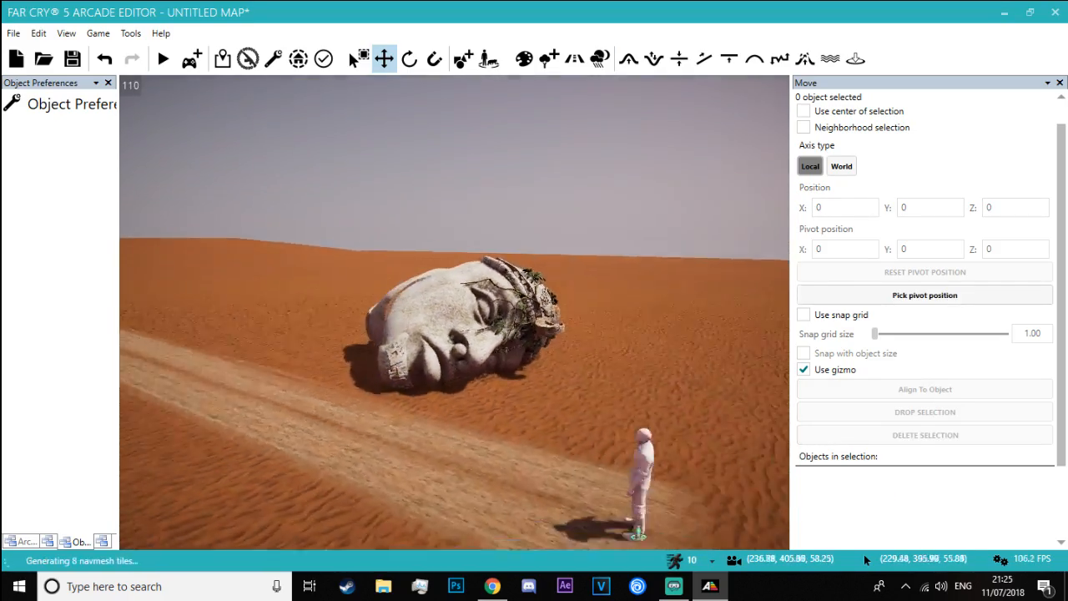
Rotate one half of the fallen head on its own and slide it against the other half at the back
key("a")
right_click_drag(459, 333, 609, 333)
key("w")
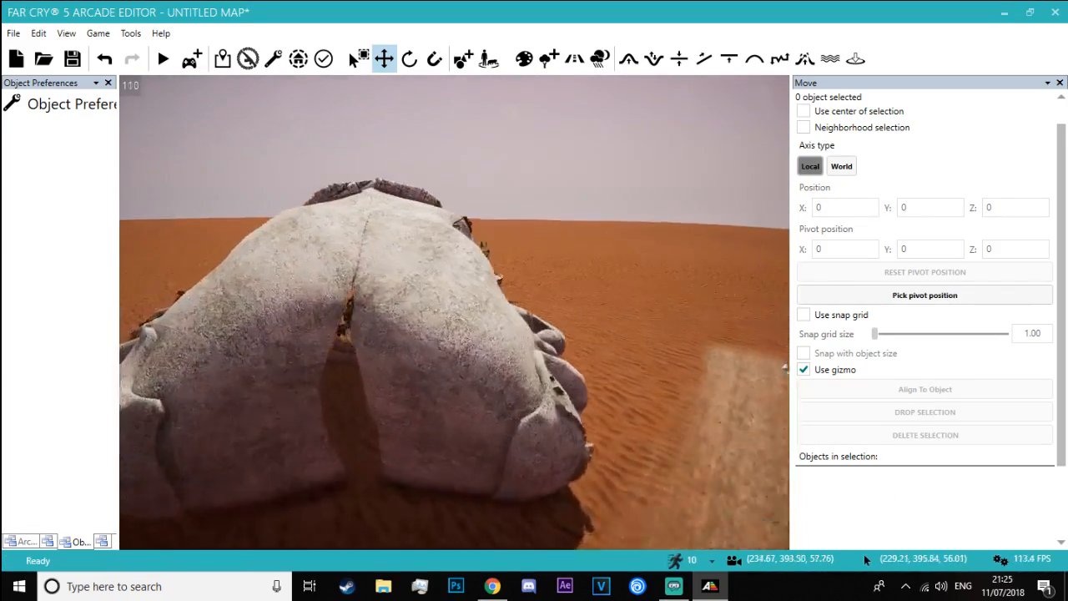
key("w")
mouse_move(506, 343)
right_mouse_down()
mouse_move(498, 376)
mouse_move(497, 330)
mouse_move(505, 343)
right_mouse_up()
key("s")
left_click(408, 332)
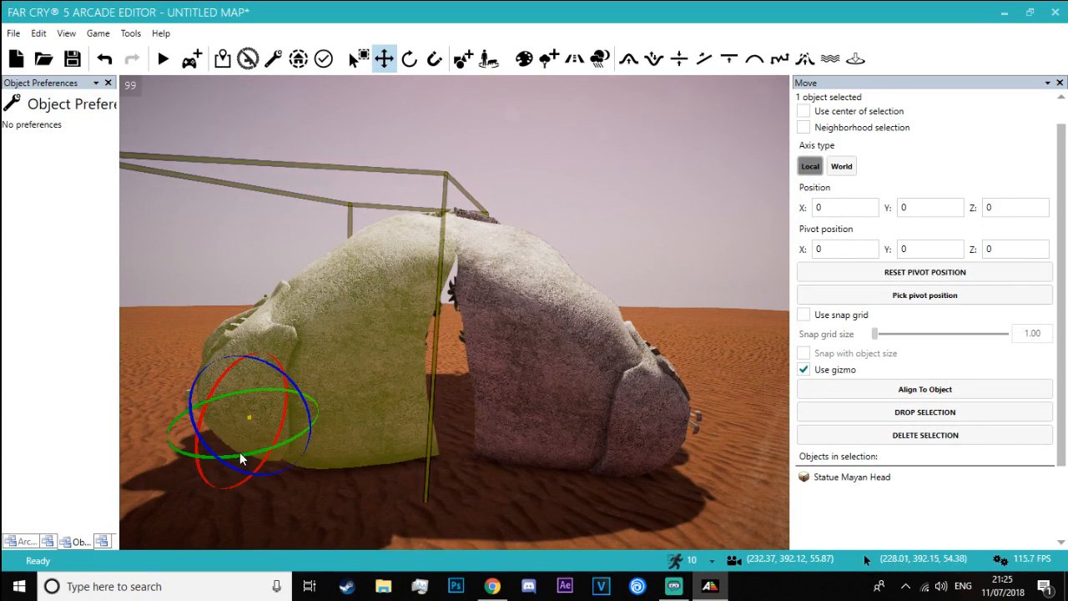
left_click_drag(240, 454, 239, 454)
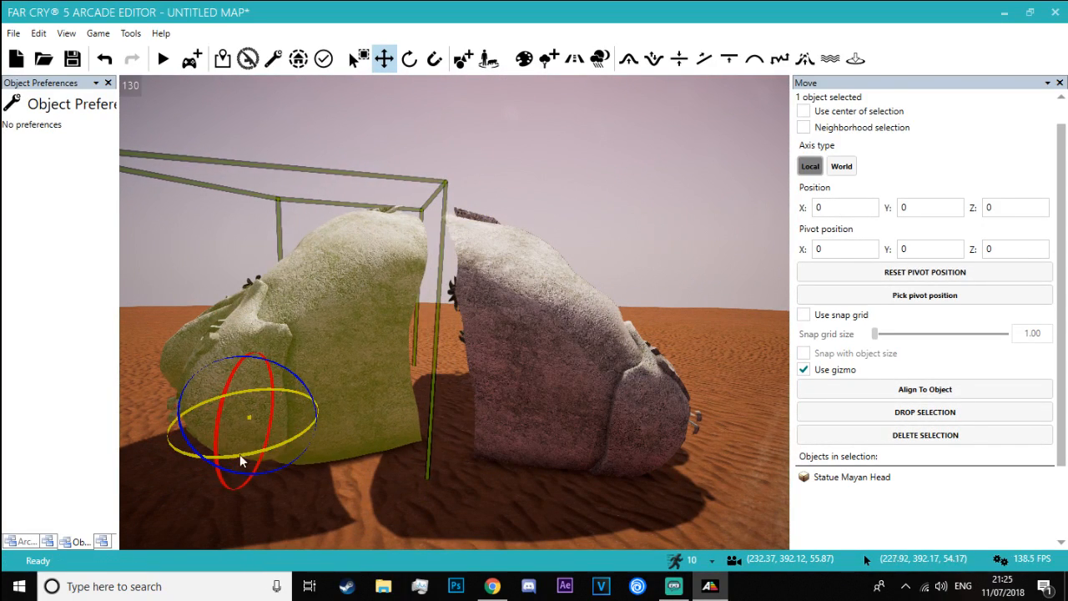
left_click_drag(204, 411, 338, 403)
Nudge each half of the fallen head individually so that their outlines line up along the seam
left_click(255, 242)
key("a")
right_click_drag(256, 242, 517, 258)
key("w")
key("d")
key("s")
key("w")
left_click(272, 292)
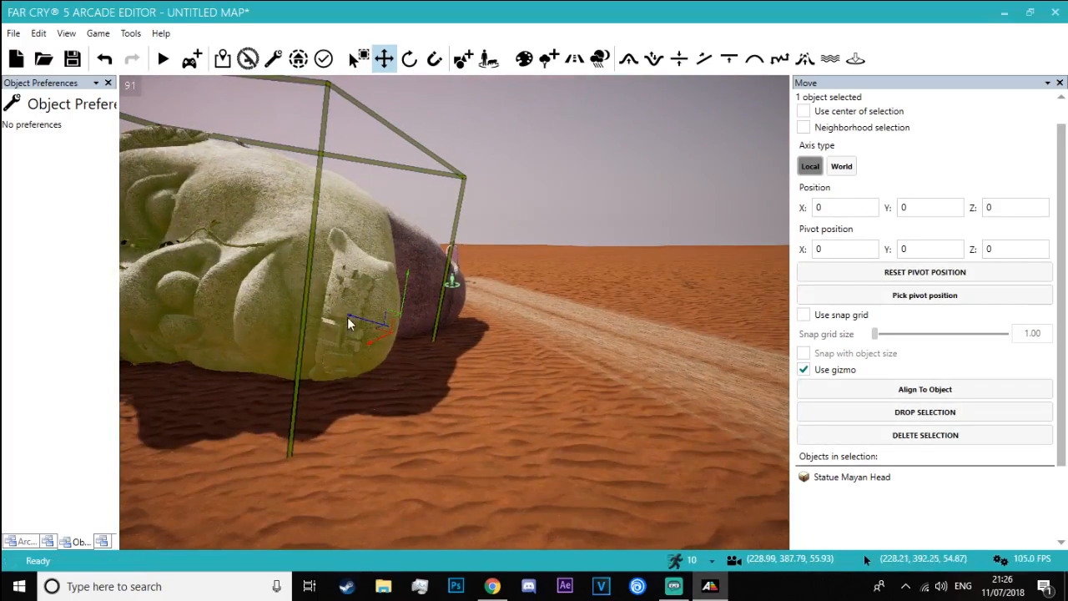
left_click_drag(367, 317, 367, 316)
left_click(384, 163)
key("w")
right_click_drag(383, 163, 443, 279)
key("s")
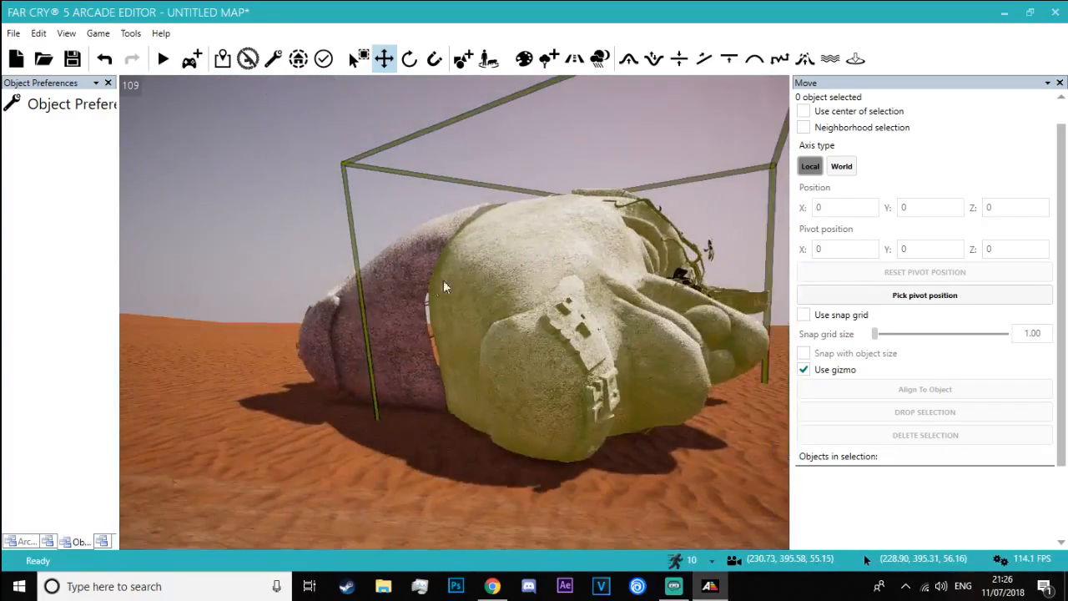
left_click(395, 307)
left_click_drag(350, 345, 355, 342)
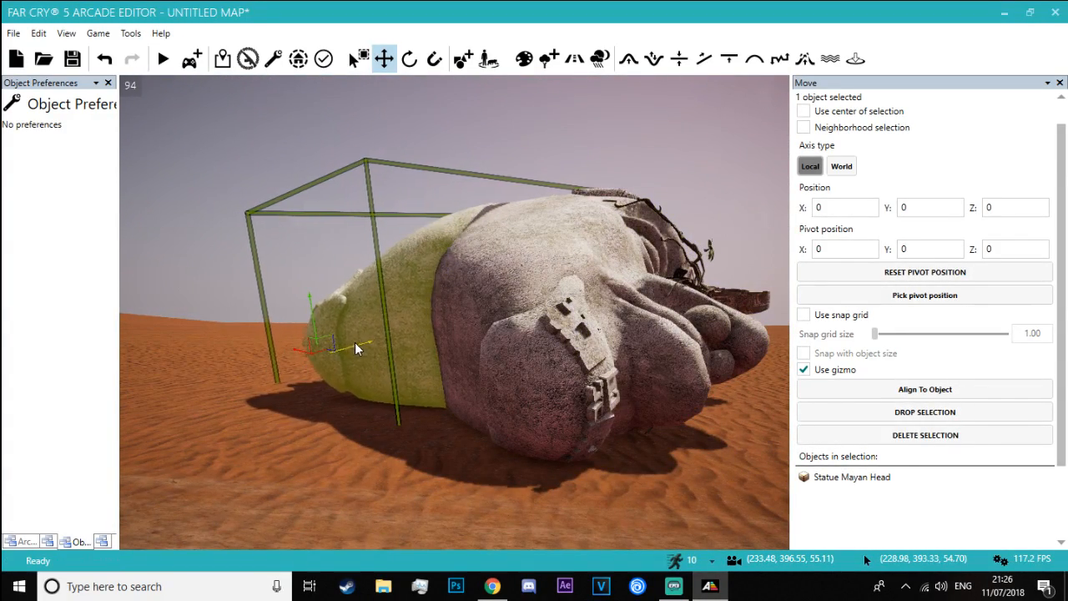
Adjust one half's rotation and position from above to narrow the gap between the two faces
left_click(229, 224)
right_click_drag(230, 224, 525, 224)
key("a")
right_click_drag(326, 276, 422, 306)
left_click(474, 344)
right_click_drag(474, 379, 275, 480)
key("w")
key("w")
key("s")
key("s")
left_click(445, 294)
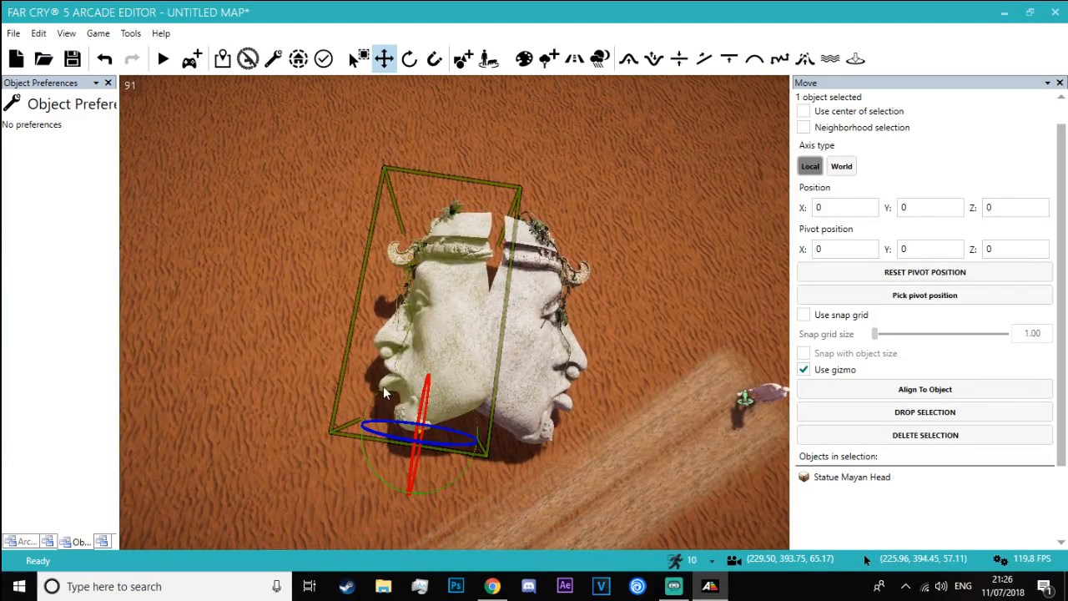
right_click_drag(375, 447, 373, 465)
left_click_drag(376, 464, 371, 456)
Examine the joined fallen head from several sides and from along the road
left_click(290, 388)
mouse_move(290, 388)
right_mouse_down()
mouse_move(659, 333)
mouse_move(726, 288)
mouse_move(676, 267)
mouse_move(693, 269)
mouse_move(519, 297)
right_mouse_up()
key("s")
key("a")
key("w")
key("w")
key("a")
key("s")
key("w")
key("s")
key("w")
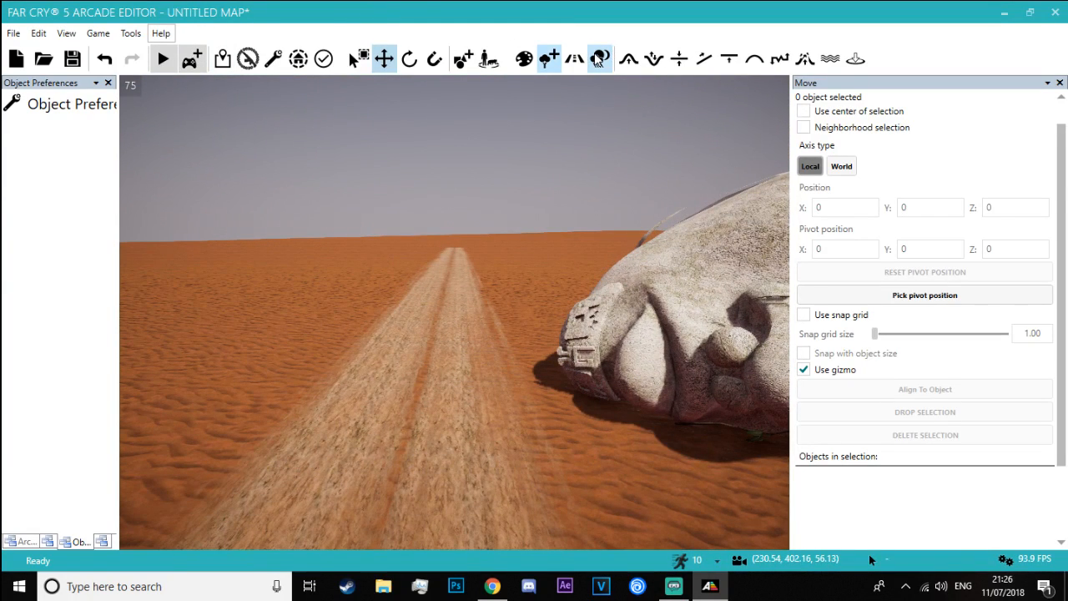
Set the fog bottom density to 4.00 so the desert behind the fallen head fades into haze
left_click_drag(1062, 158, 1055, 299)
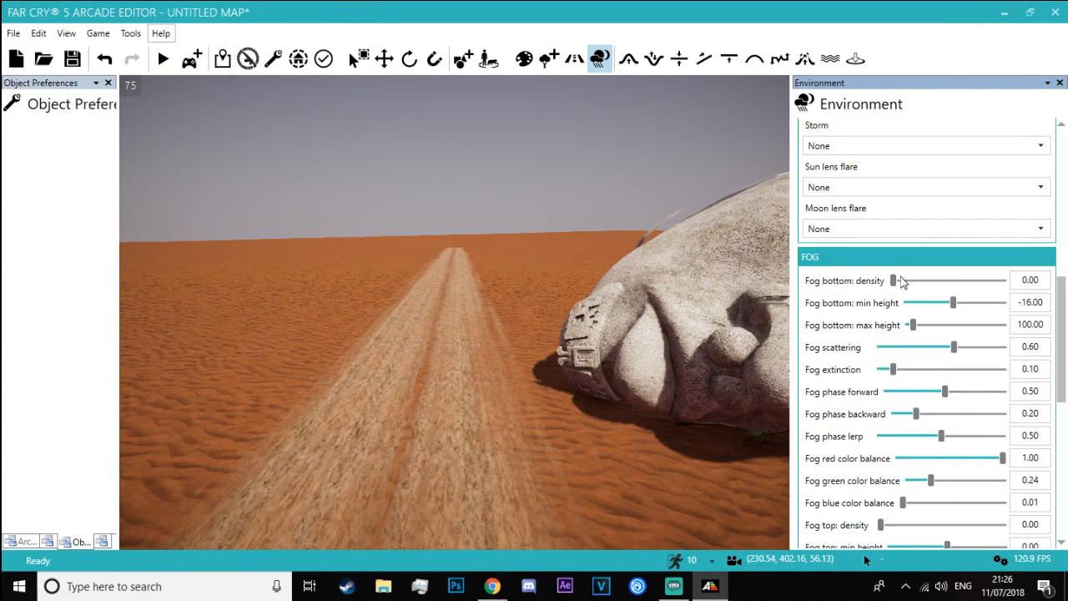
left_click_drag(895, 281, 1067, 307)
key("s")
right_click_drag(512, 244, 499, 248)
key("w")
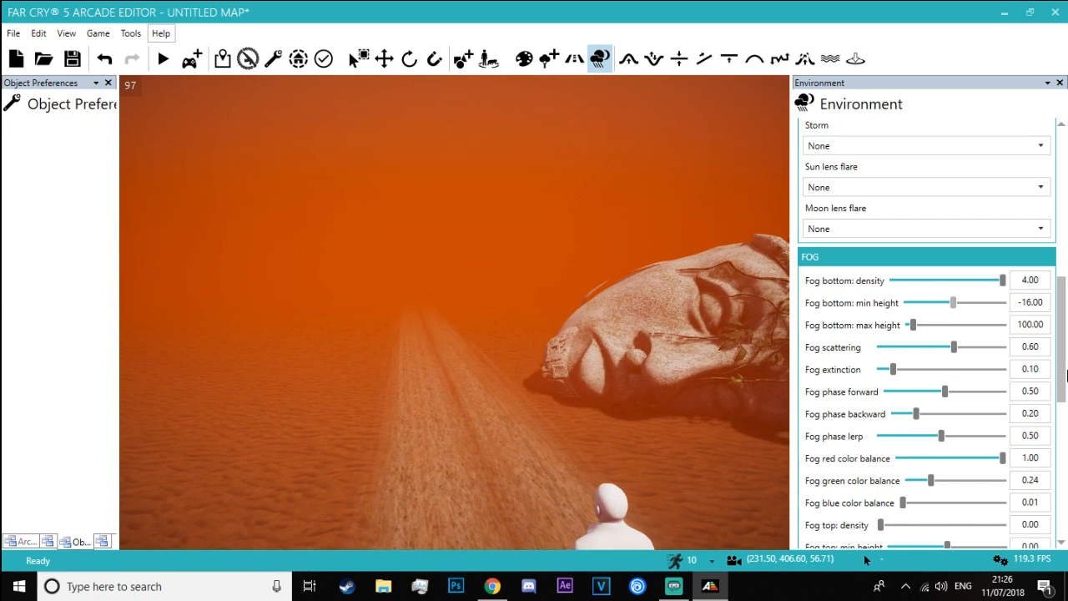
Tune the fog colour against the reference clip, setting green color balance to 0.27 and blue color balance to 0.01
scroll(1062, 386, "down", 1)
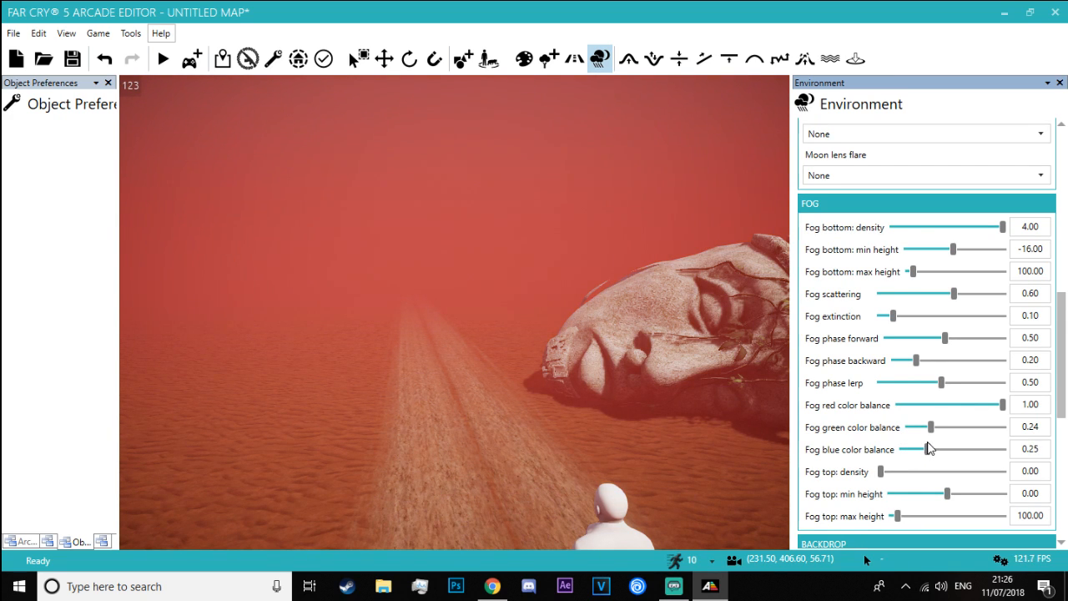
mouse_move(932, 448)
left_mouse_down()
mouse_move(894, 447)
mouse_move(957, 429)
mouse_move(936, 428)
left_mouse_up()
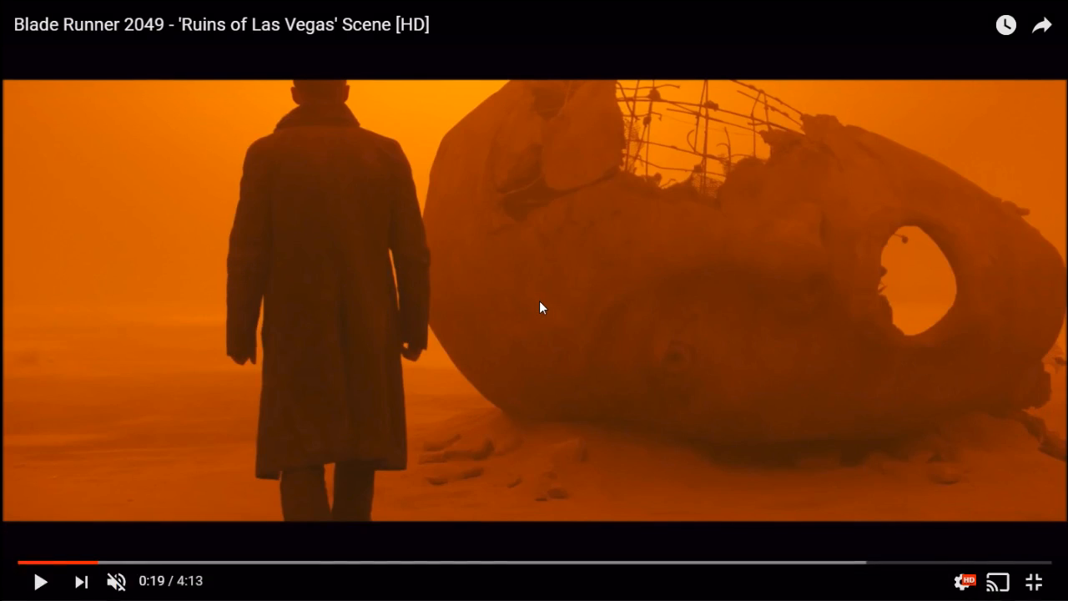
key("alt+Tab")
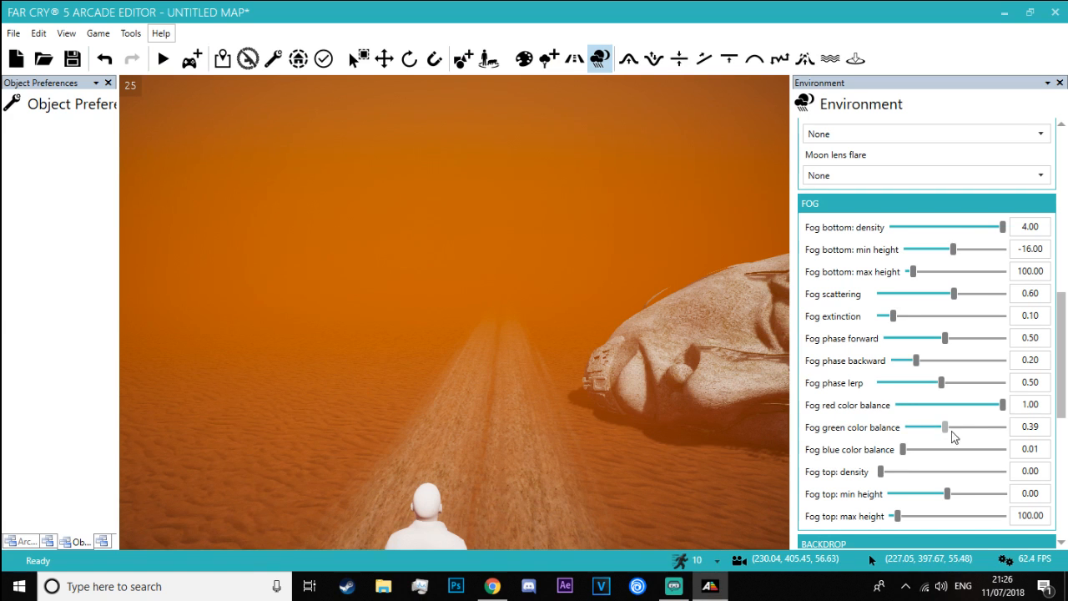
left_click_drag(944, 428, 941, 428)
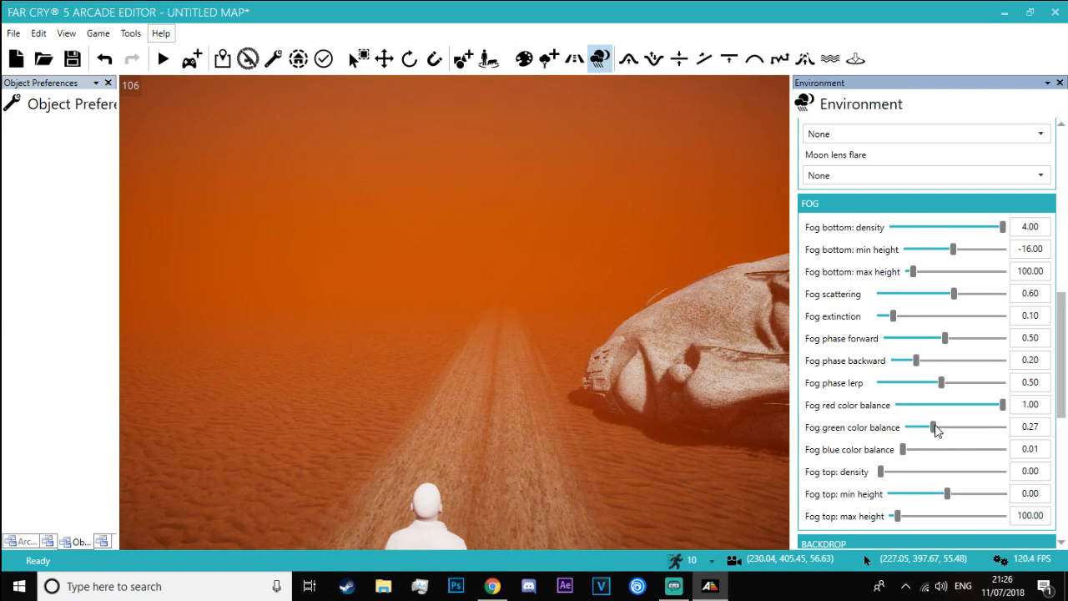
Compare the fog colour with the Blade Runner 2049 reference clip and return to the Far Cry 5 Arcade Editor
key("alt+Tab")
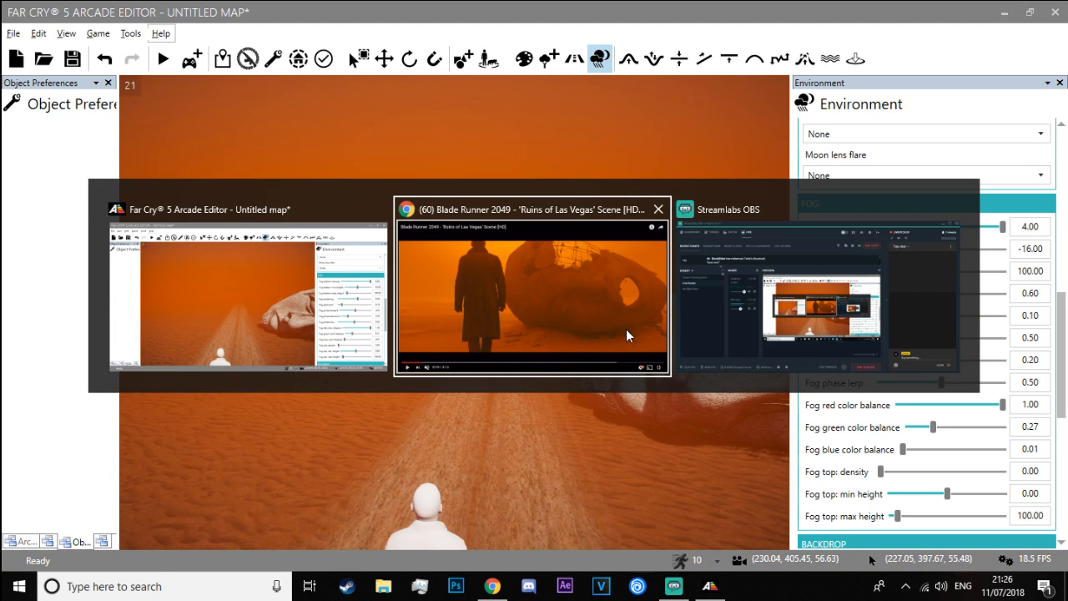
key("alt+Tab")
key("alt+Tab")
key("alt+shift+Tab")
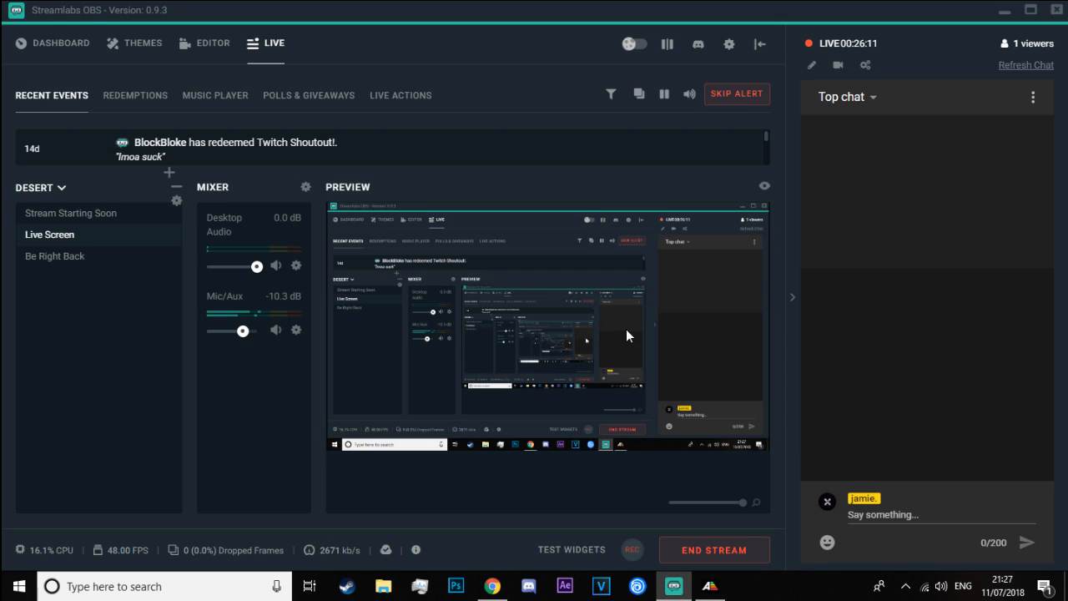
key("alt+Tab")
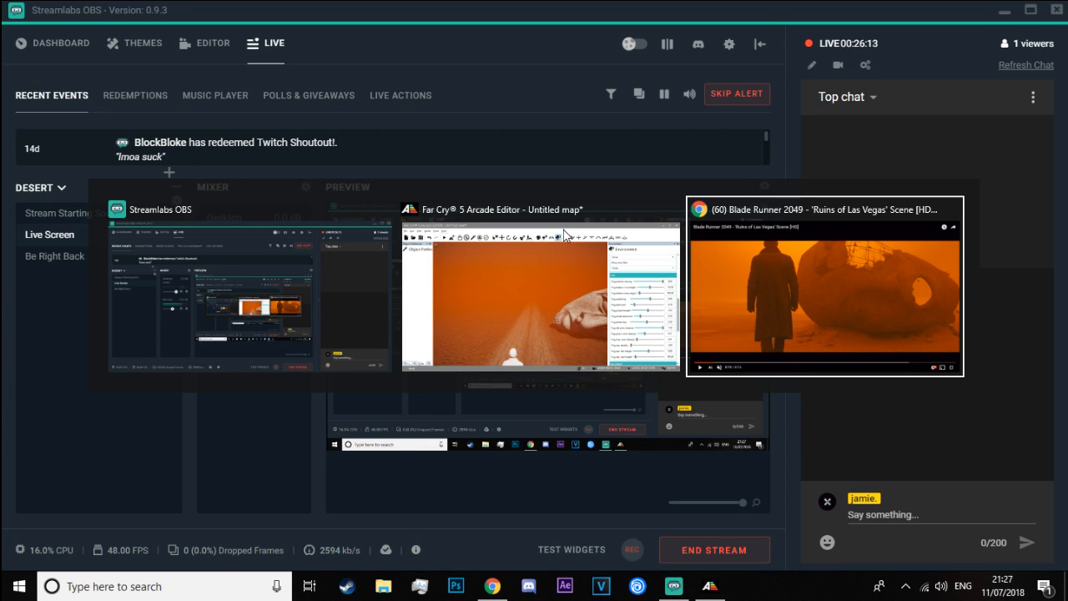
left_click(565, 234)
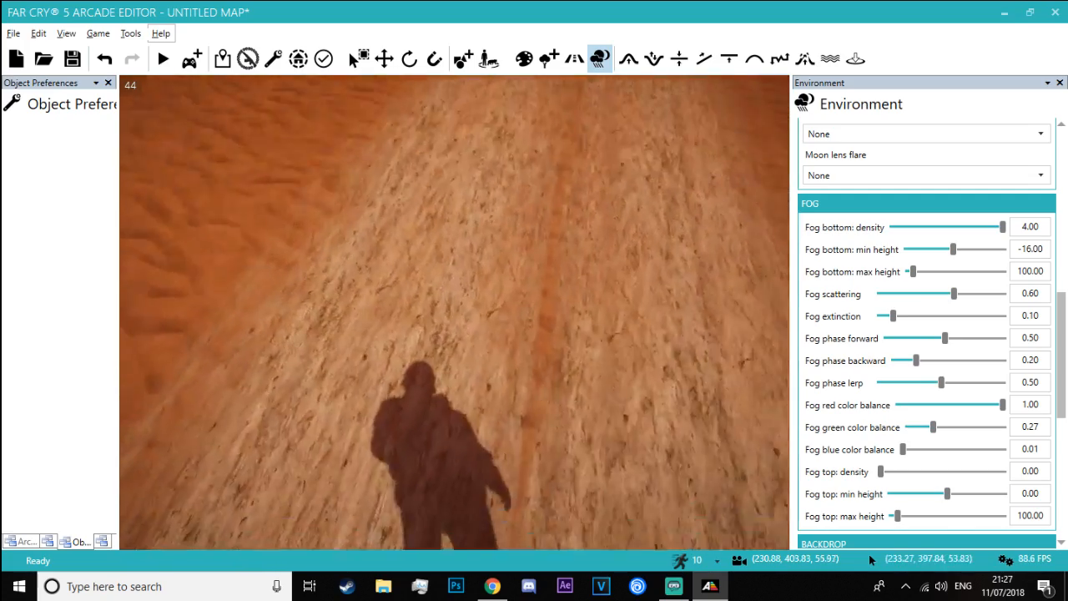
Playtest the map from the road, walk up to the fallen head, fire at it, and return to the editor
right_click_drag(454, 312, 467, 191)
key("w")
key("s")
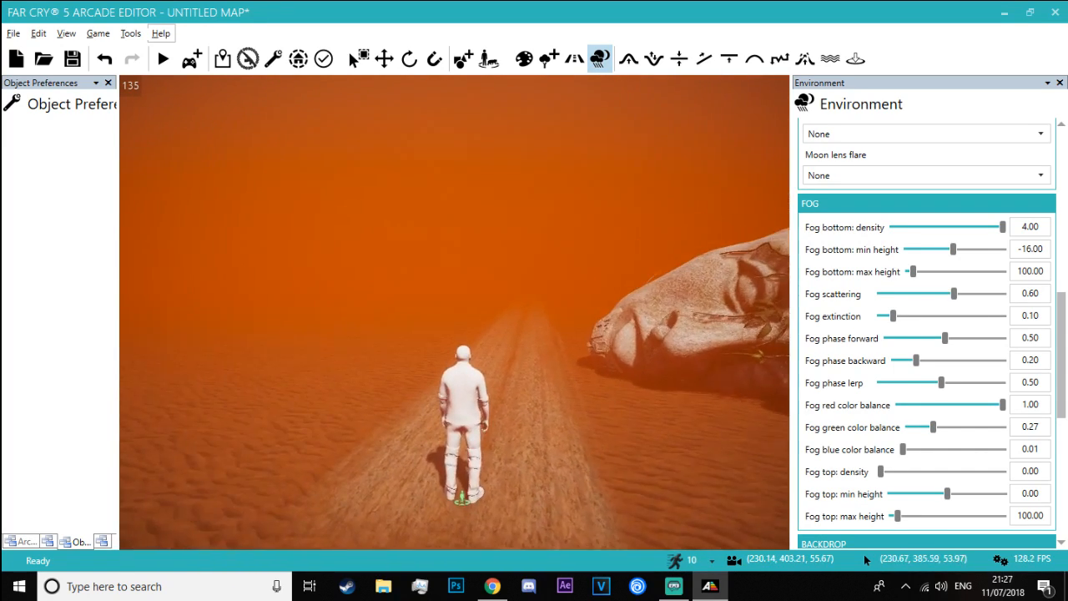
key("w")
right_click_drag(468, 284, 486, 297)
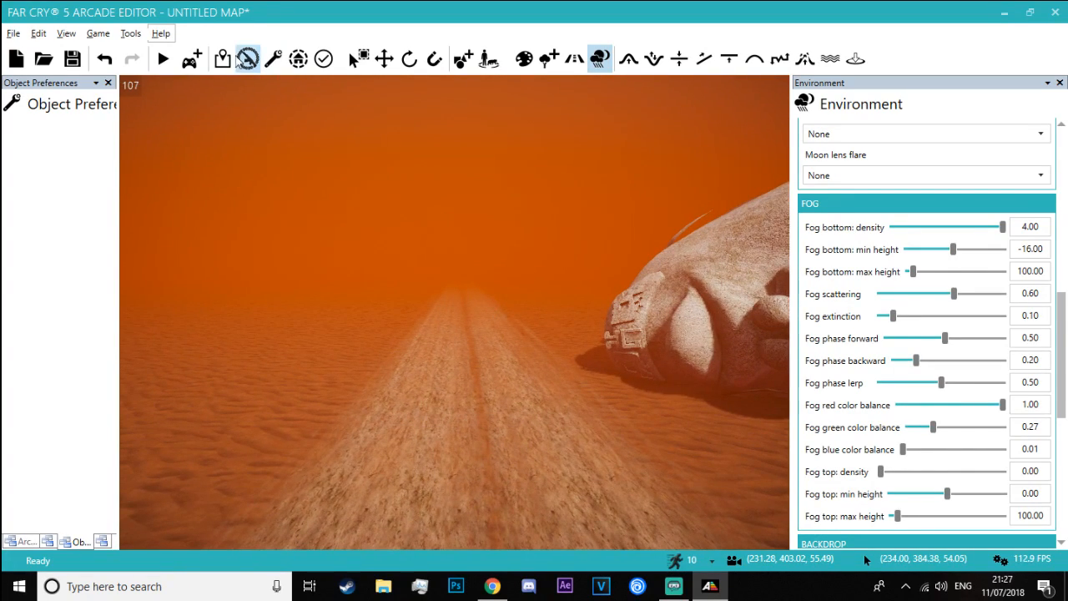
left_click(194, 60)
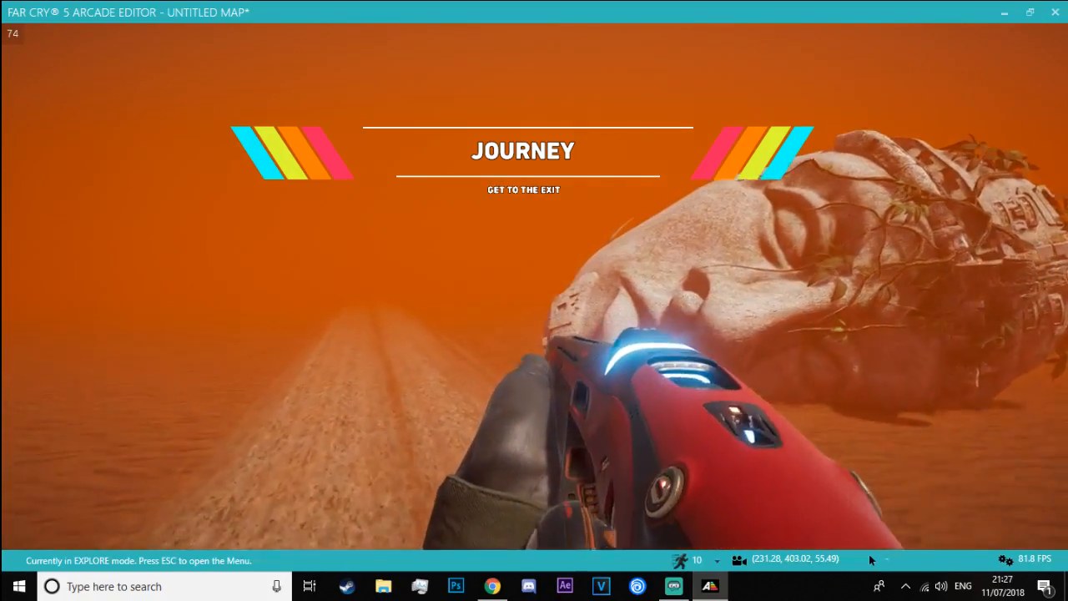
key("w")
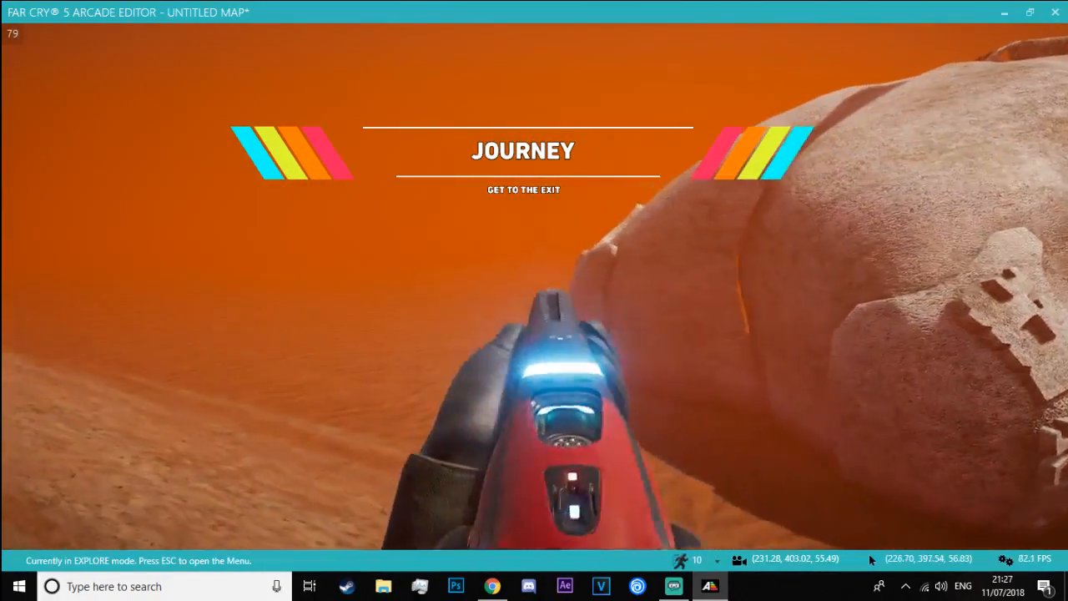
key("w")
left_click(534, 287)
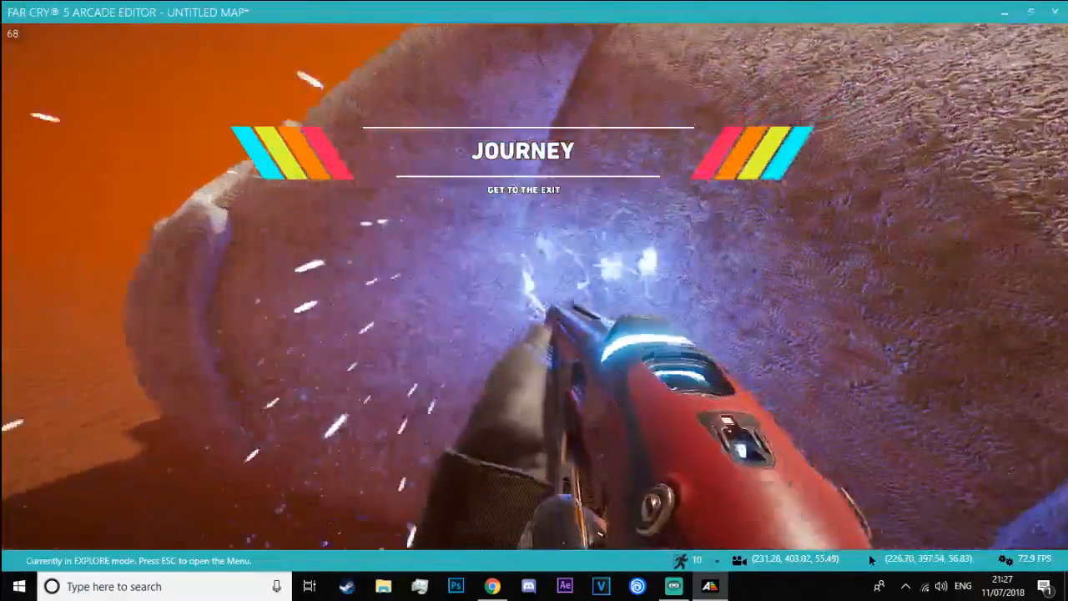
left_click(535, 287)
key("Escape")
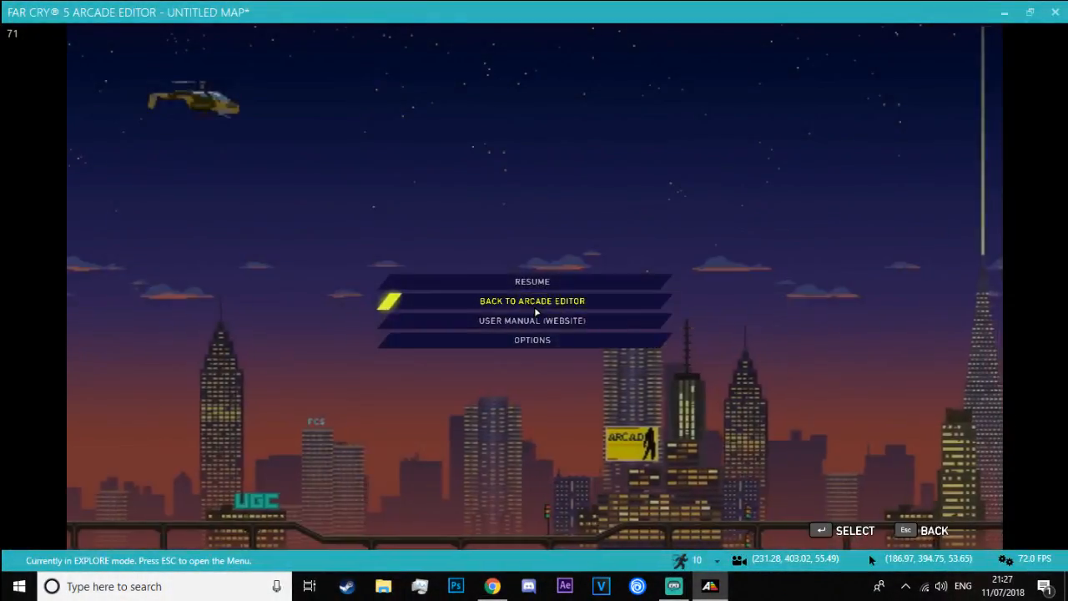
left_click(534, 306)
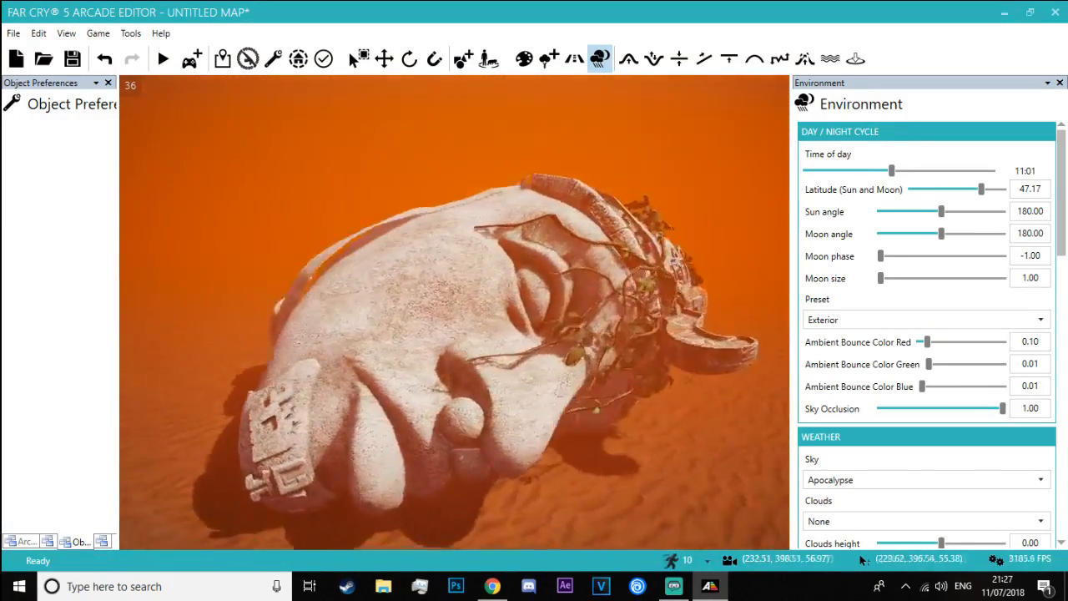
Set the fog scattering to 1.00, fog extinction to 0.00 and fog phase lerp to 1.00
left_click_drag(1063, 240, 1053, 419)
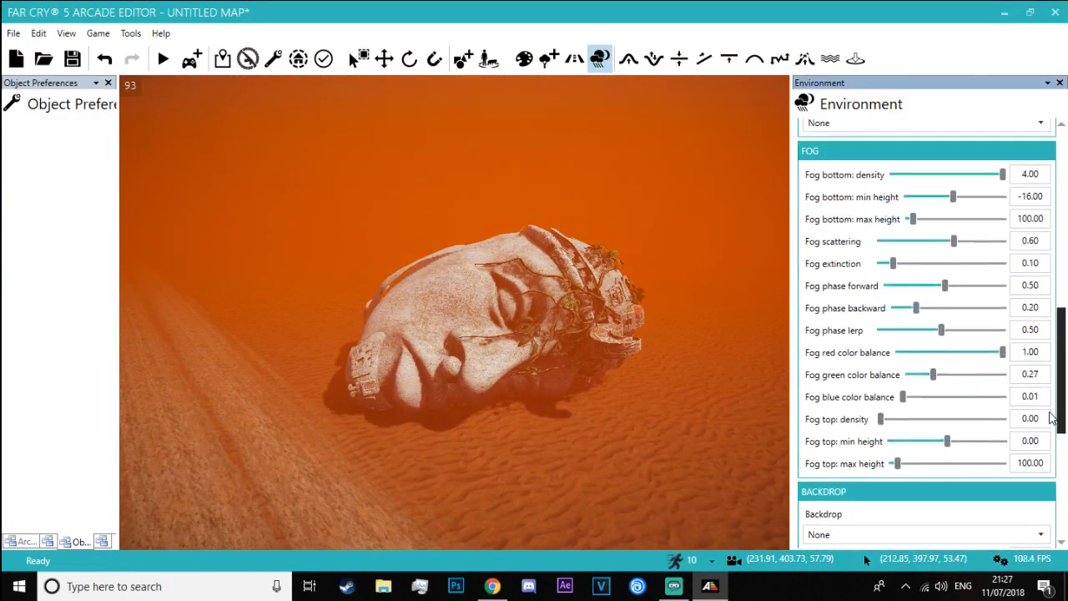
left_click_drag(1006, 242, 1030, 242)
left_click_drag(894, 265, 1033, 254)
right_click_drag(611, 239, 484, 223)
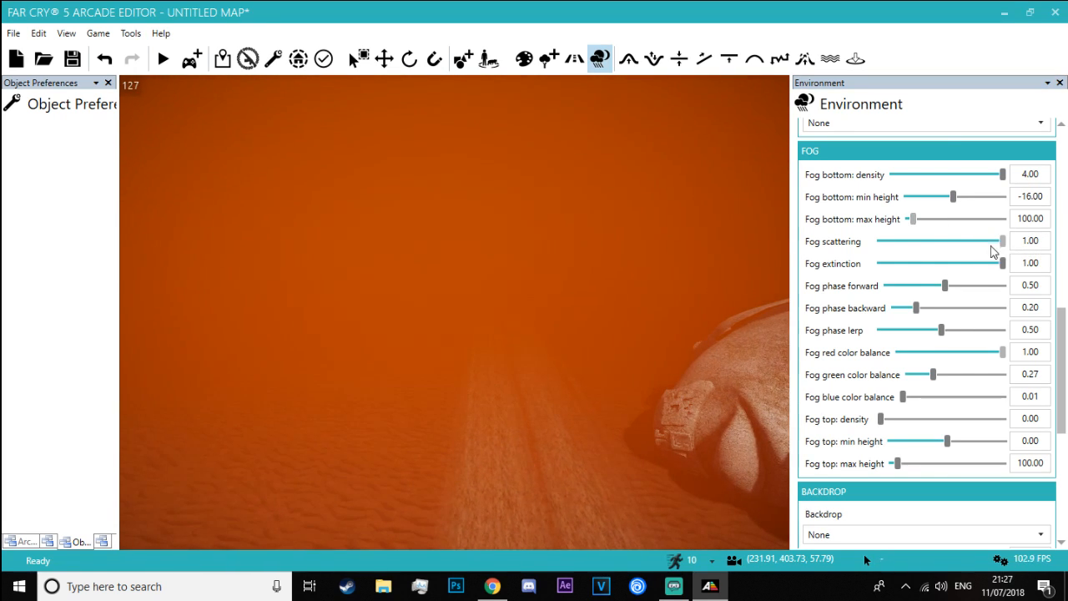
left_click_drag(1003, 264, 818, 273)
right_click_drag(546, 224, 522, 225)
key("s")
left_click_drag(1003, 331, 1051, 337)
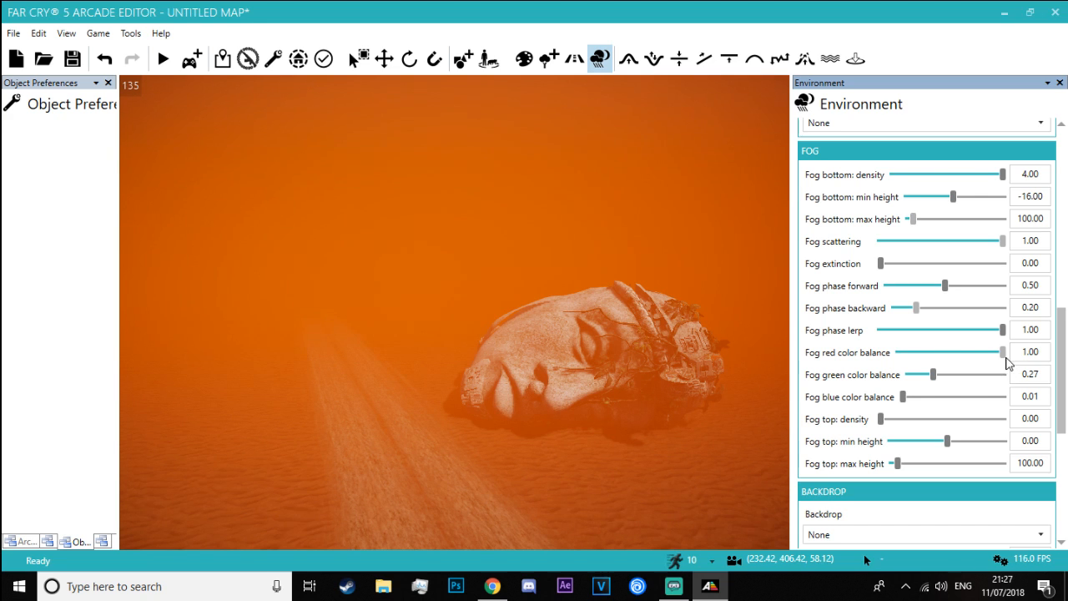
Set fog phase forward to 1.00, phase backward to 0.00, top max height to 2000.00 and bottom min height to 7.00
left_click_drag(965, 359, 897, 352)
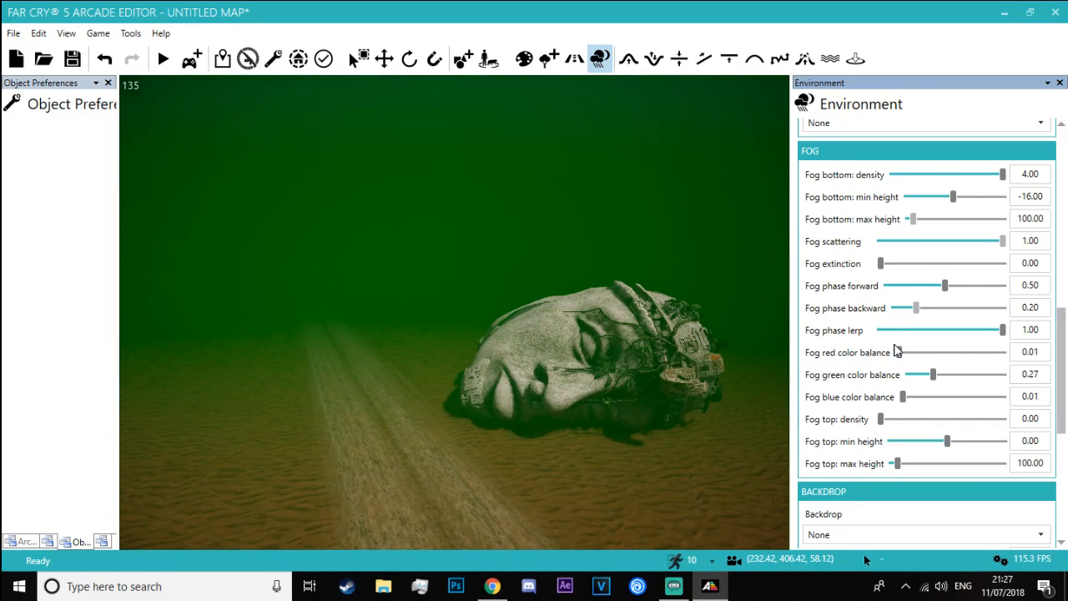
left_click_drag(993, 346, 1006, 351)
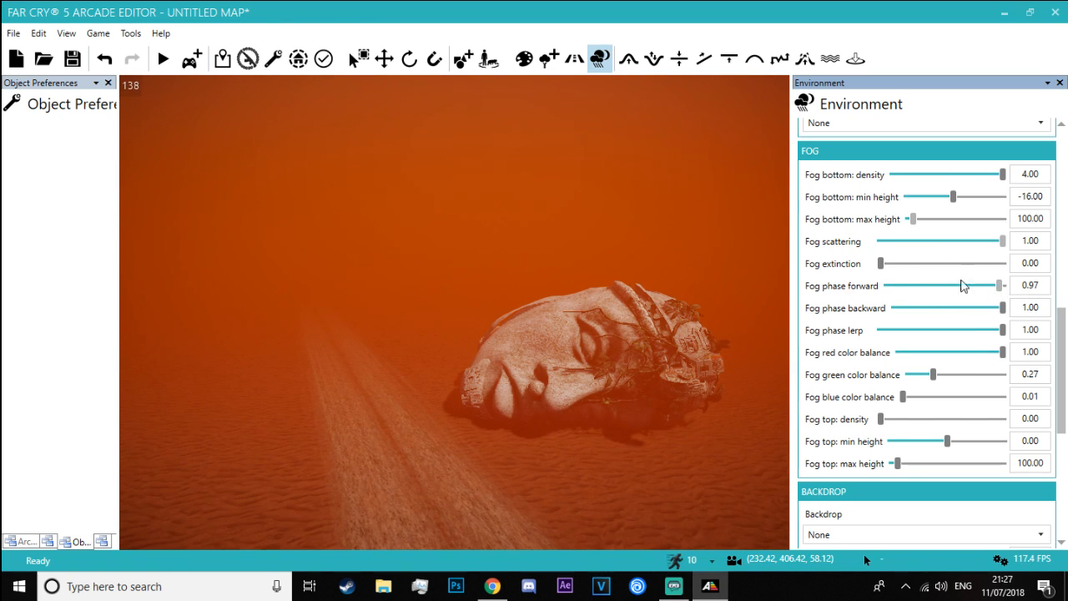
left_click_drag(1003, 310, 862, 307)
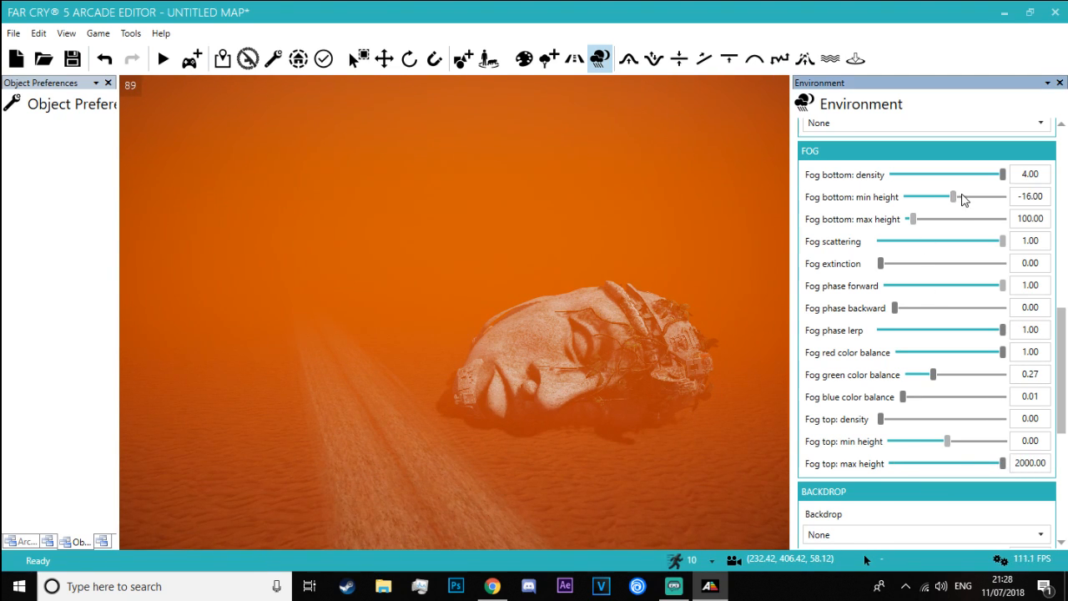
mouse_move(959, 195)
left_mouse_down()
mouse_move(998, 195)
mouse_move(956, 196)
left_mouse_up()
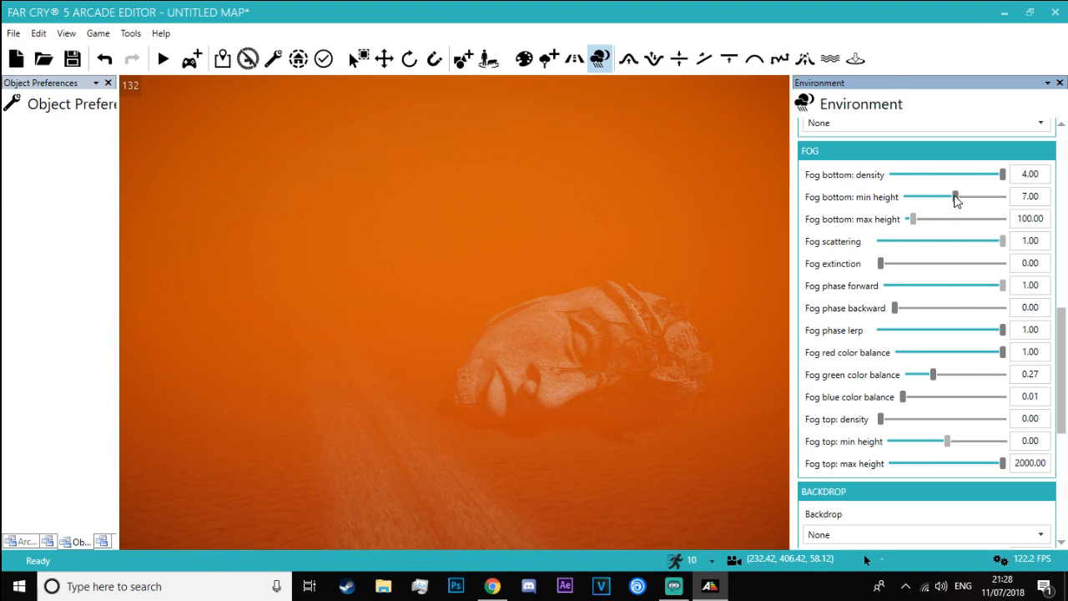
Examine the thickened fog around the road and the fallen head from several positions
right_click_drag(534, 317, 444, 94)
key("w")
key("d")
key("Escape")
key("w")
right_click_drag(508, 217, 506, 323)
left_click(514, 279)
key("s")
key("w")
key("s")
left_click_drag(507, 401, 498, 405)
left_click(268, 211)
key("s")
right_click_drag(268, 211, 157, 46)
key("w")
key("w")
key("w")
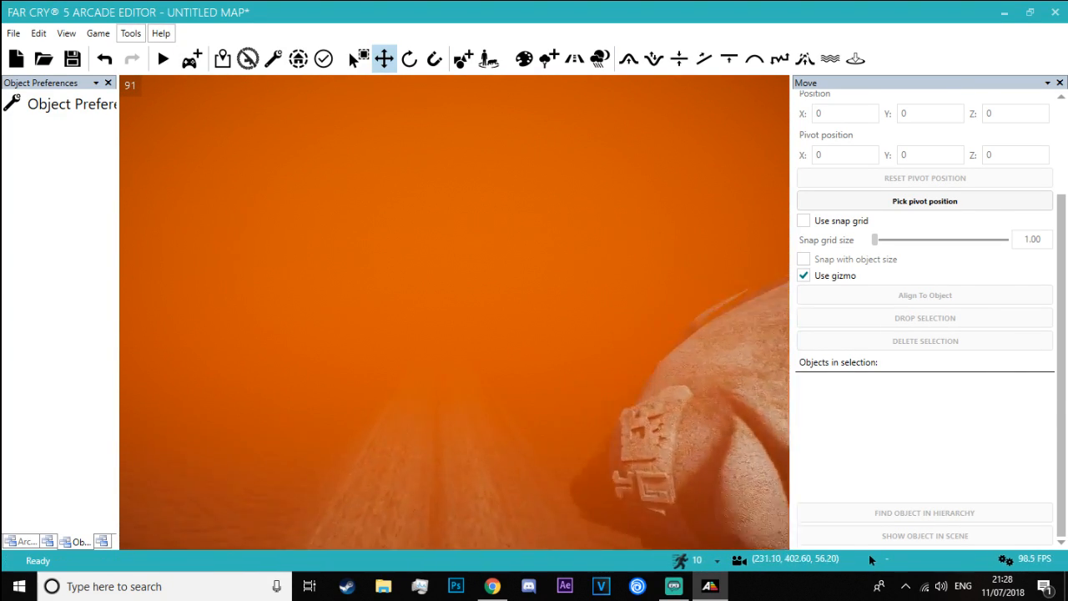
Search the object library for "statue" and browse the models for a large seated figure
left_click(463, 59)
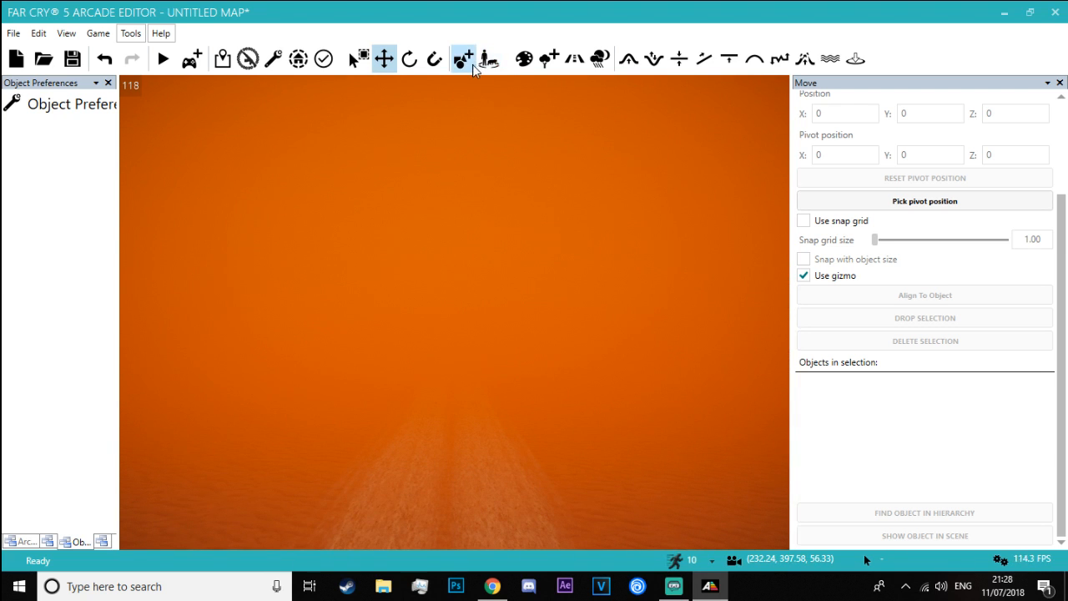
left_click(984, 498)
type("statue")
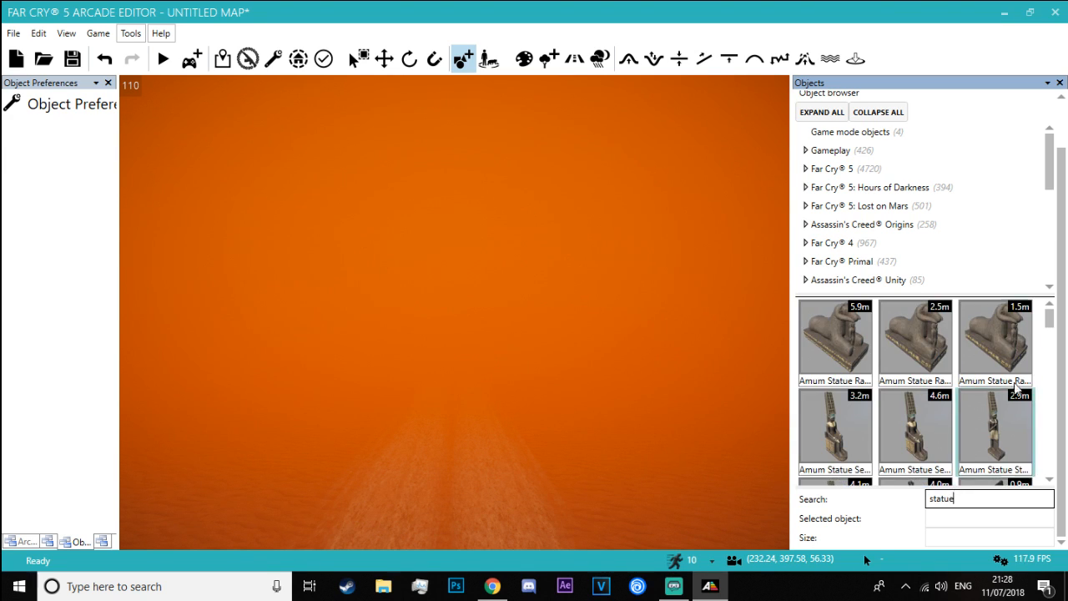
scroll(1010, 384, "down", 3)
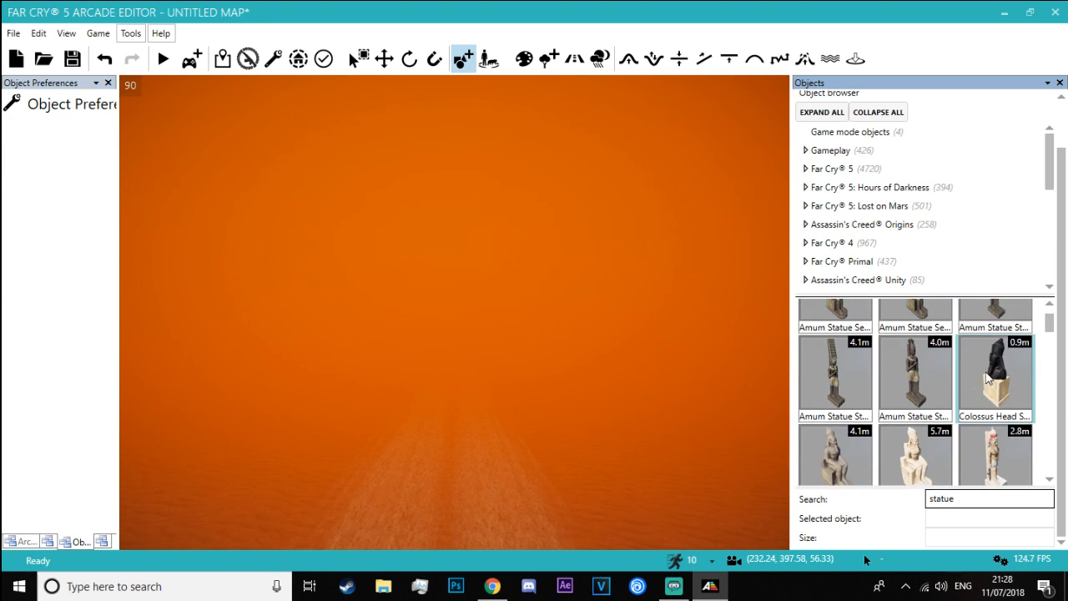
scroll(988, 378, "down", 10)
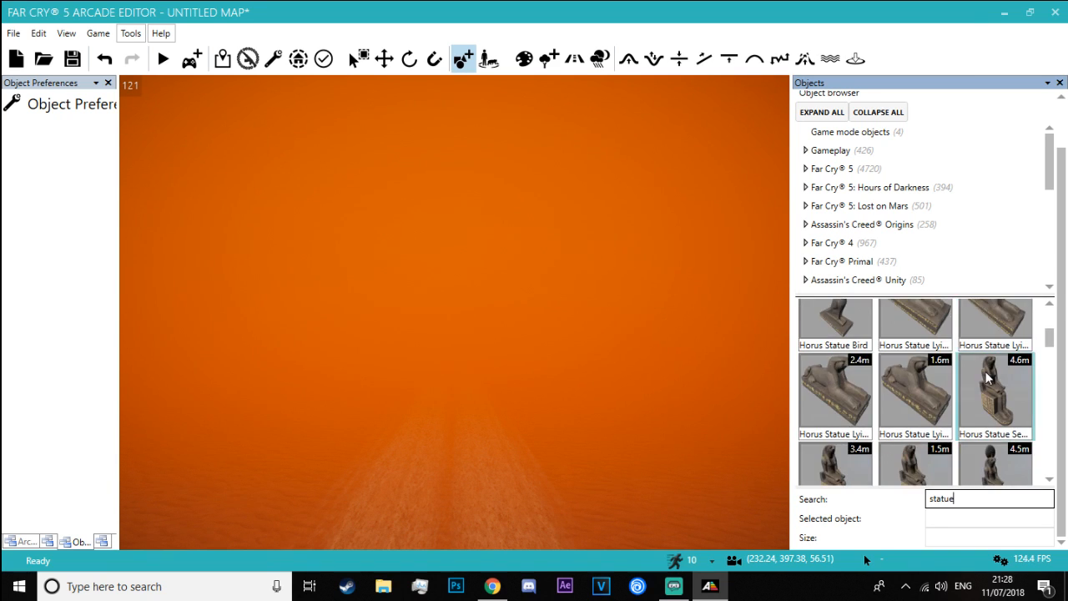
scroll(988, 378, "down", 1)
scroll(877, 424, "up", 2)
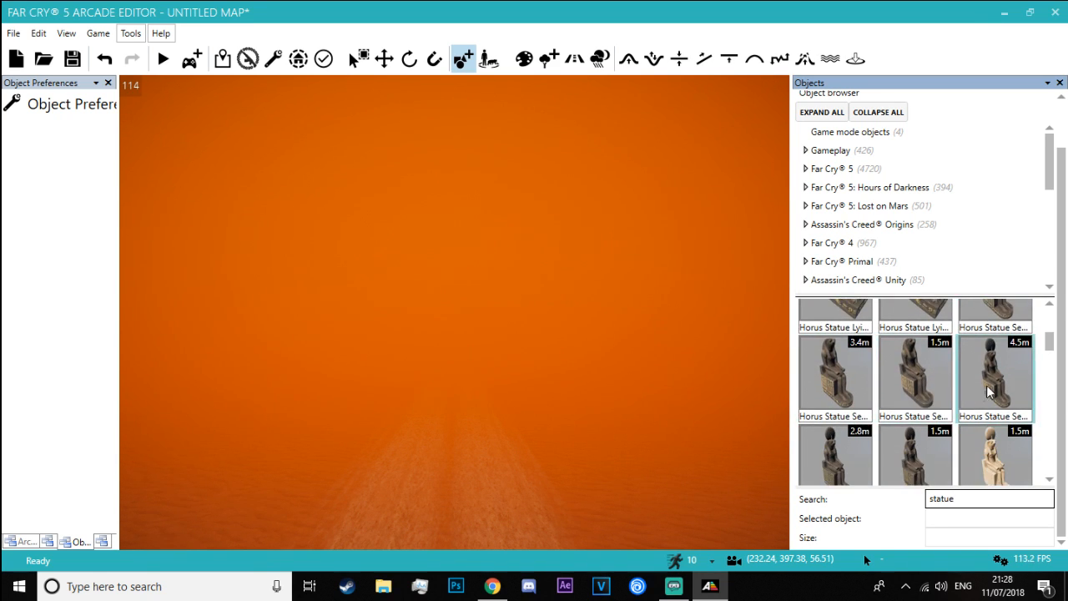
Place a Horus Statue Seated Large beside the road, just past the fallen head
left_click_drag(995, 355, 554, 472)
right_click_drag(554, 472, 614, 441)
scroll(657, 338, "down", 5)
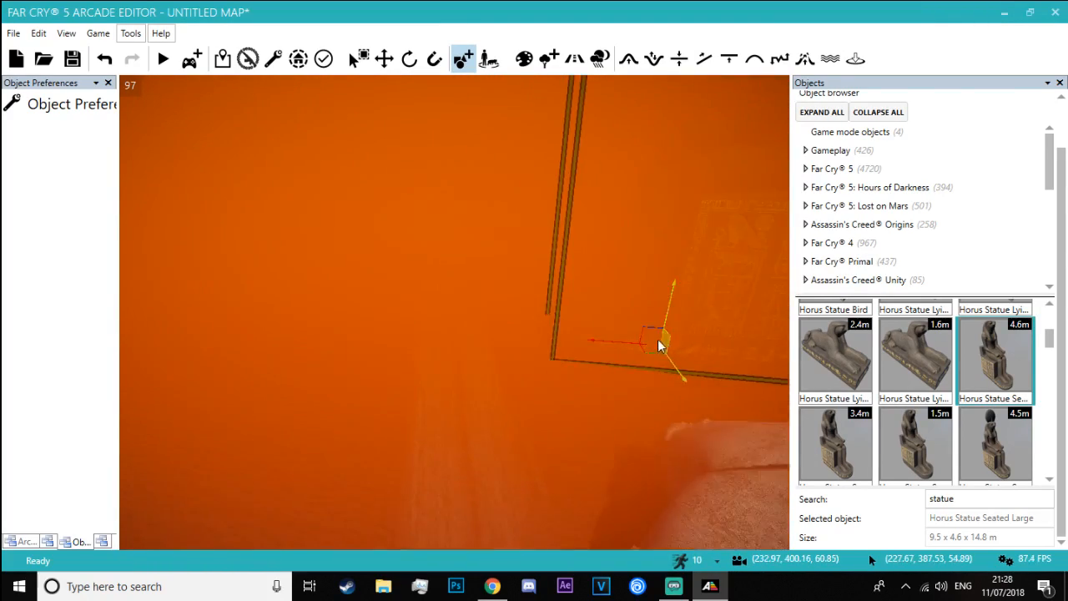
scroll(583, 327, "up", 3)
scroll(581, 349, "up", 2)
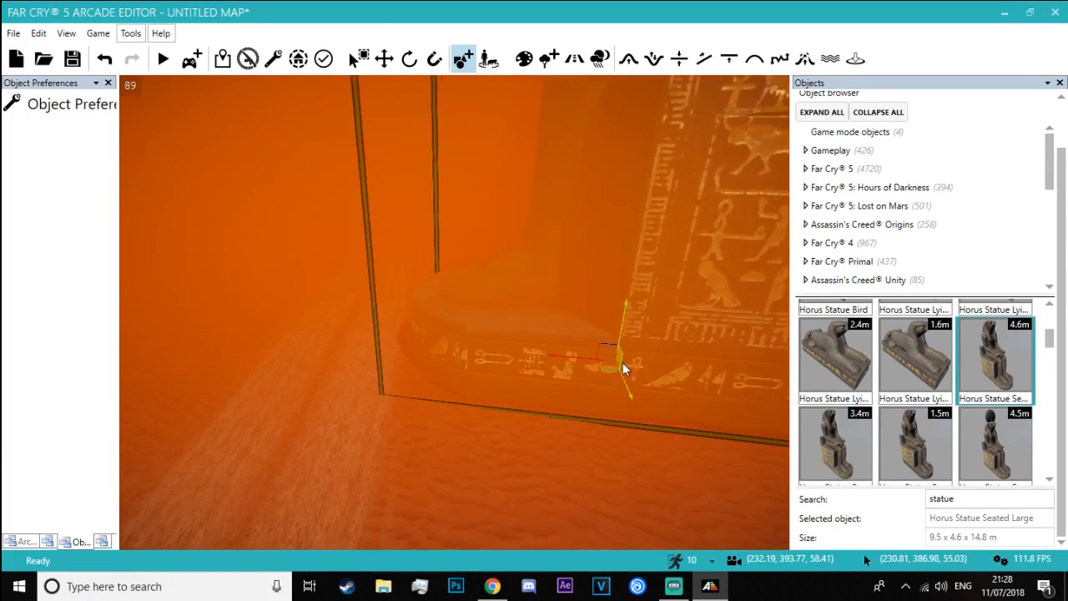
left_click(622, 362)
Place a second Horus Statue Seated Large on the opposite side of the road and check the pair
left_click(991, 353)
left_click(230, 328)
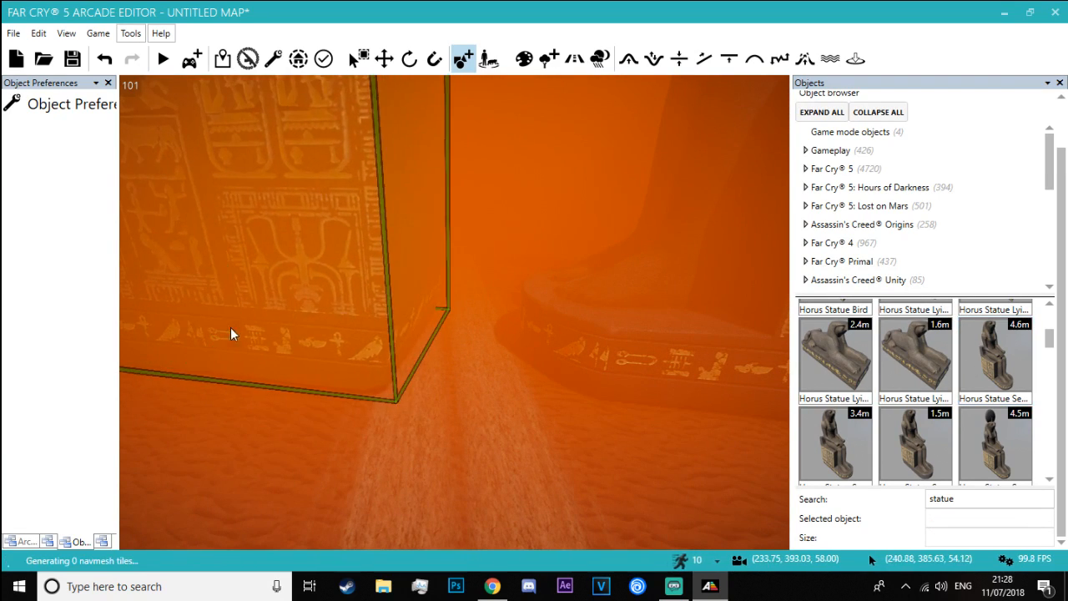
right_click_drag(230, 327, 122, 167)
key("w")
key("s")
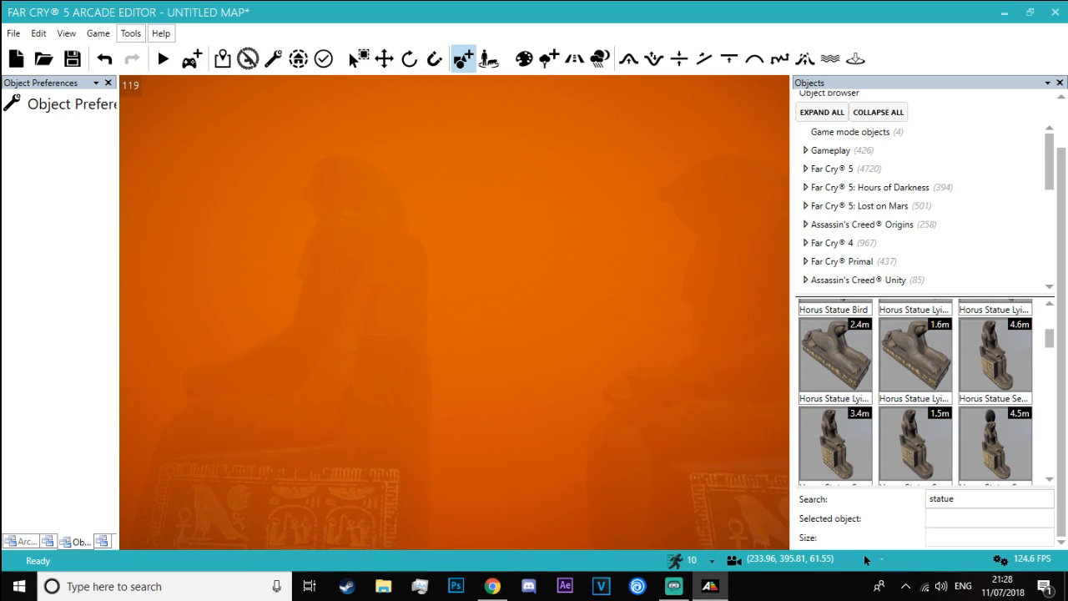
left_click(993, 442)
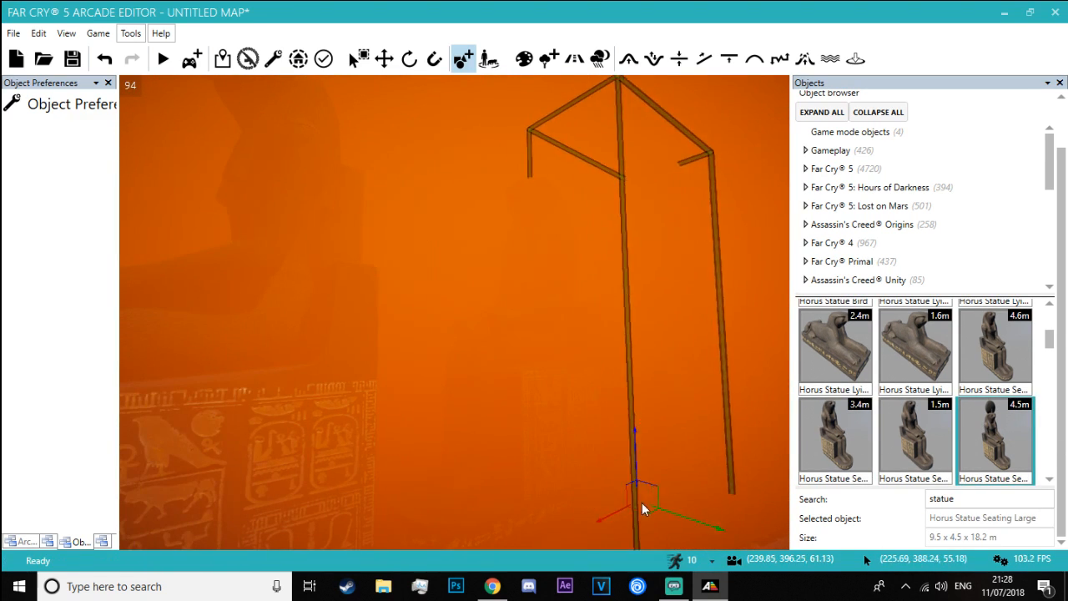
left_click(915, 436)
key("Escape")
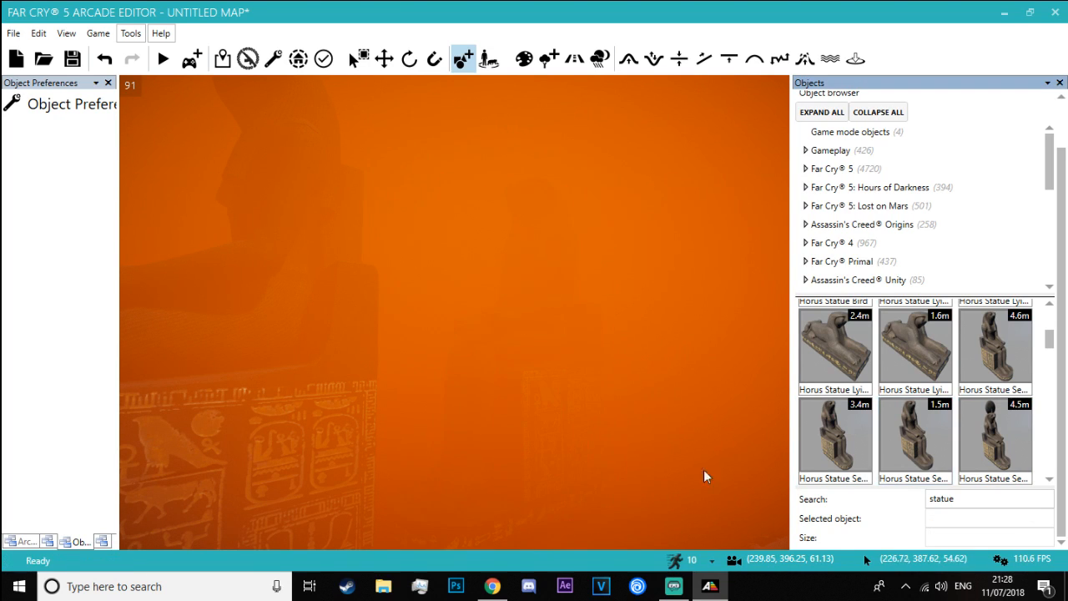
Place one Horus Statue Seated Medium on each side of the road, between the large statues and the fallen head
right_click_drag(624, 505, 630, 438)
key("d")
key("s")
key("d")
left_click(580, 387)
left_click(822, 434)
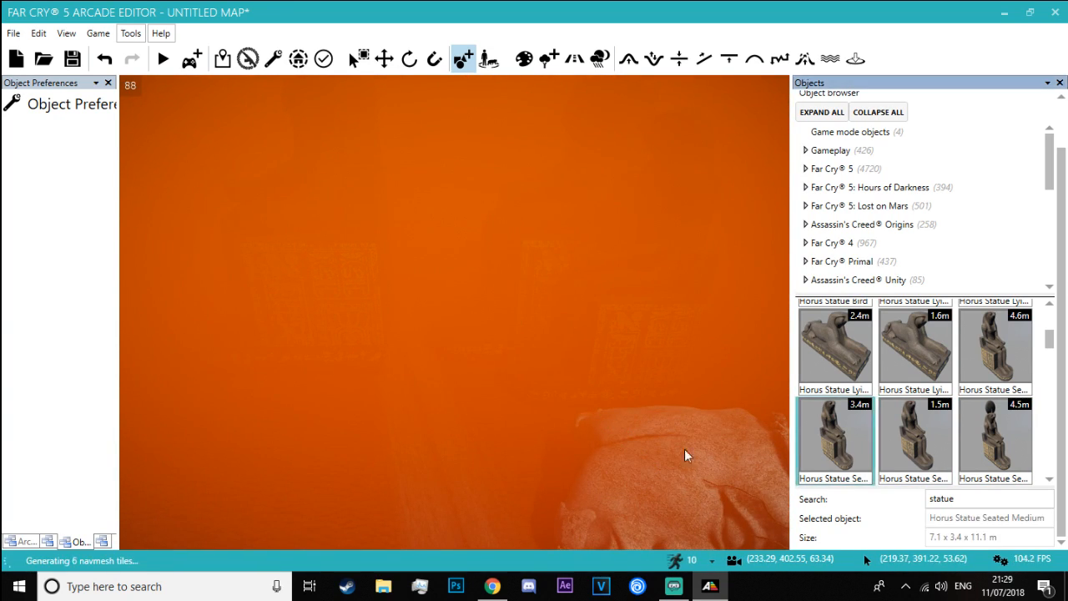
left_click(307, 443)
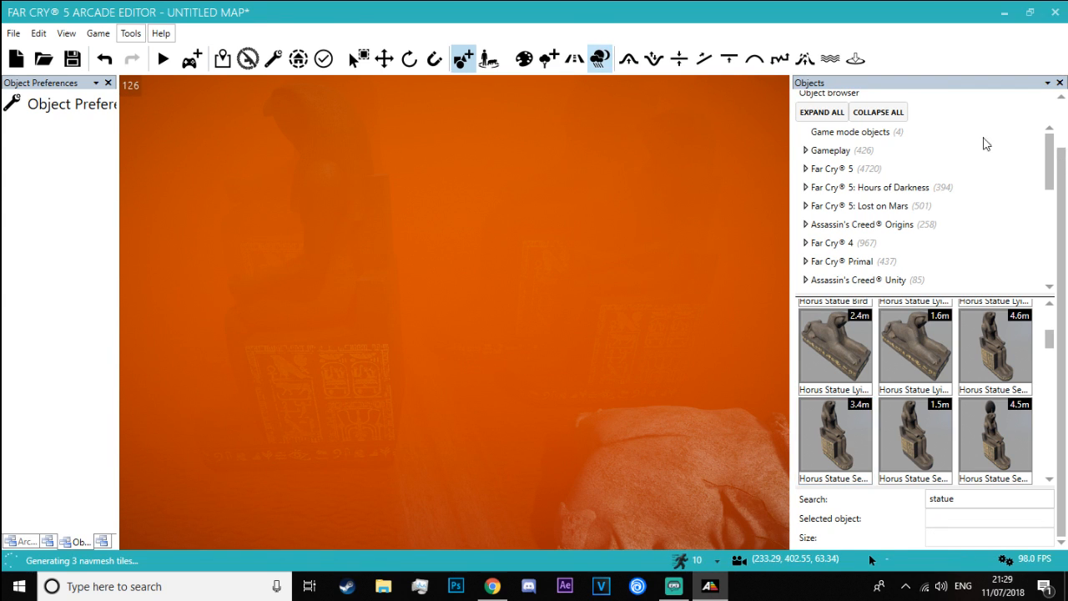
Set the environment's bottom fog density to 0.00
scroll(1015, 217, "down", 10)
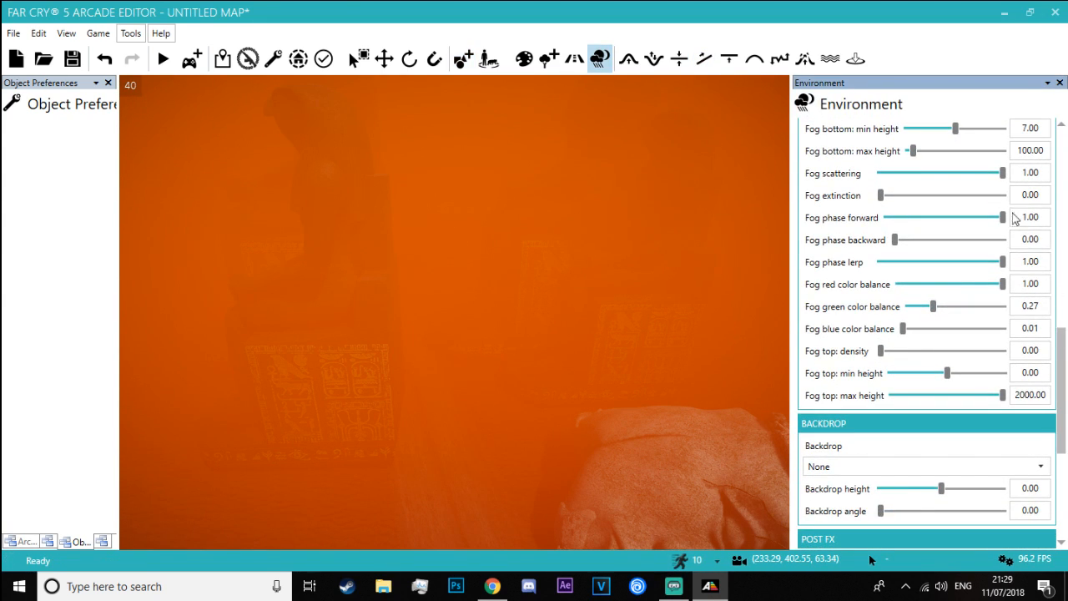
scroll(1004, 220, "up", 3)
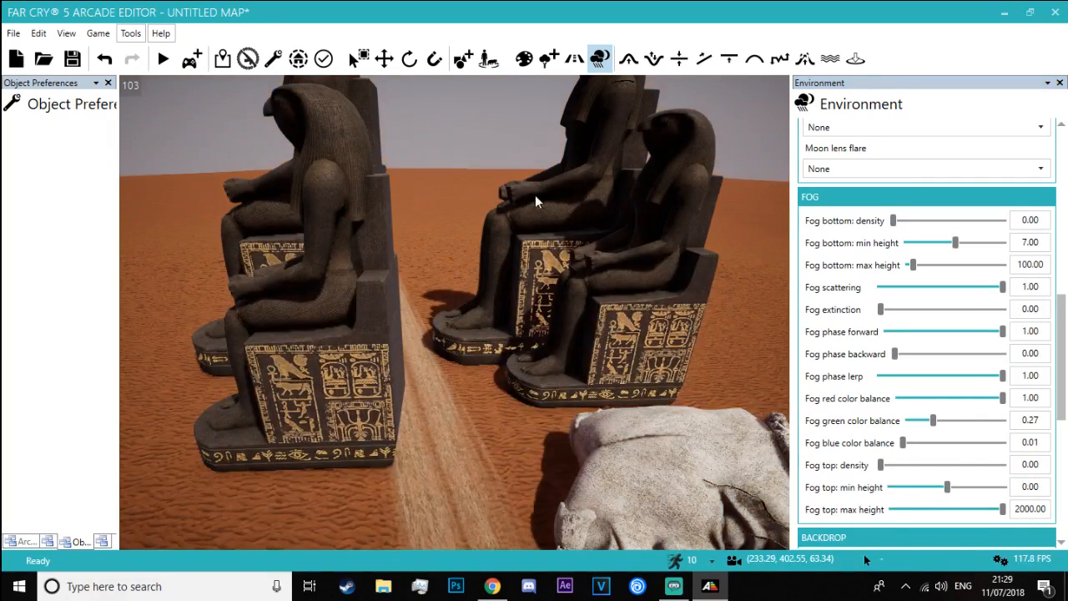
Delete both Horus Statue Seated Large figures beside the road, keeping the medium pair
key("w")
right_click_drag(535, 198, 404, 219)
left_click(377, 57)
left_click(402, 150)
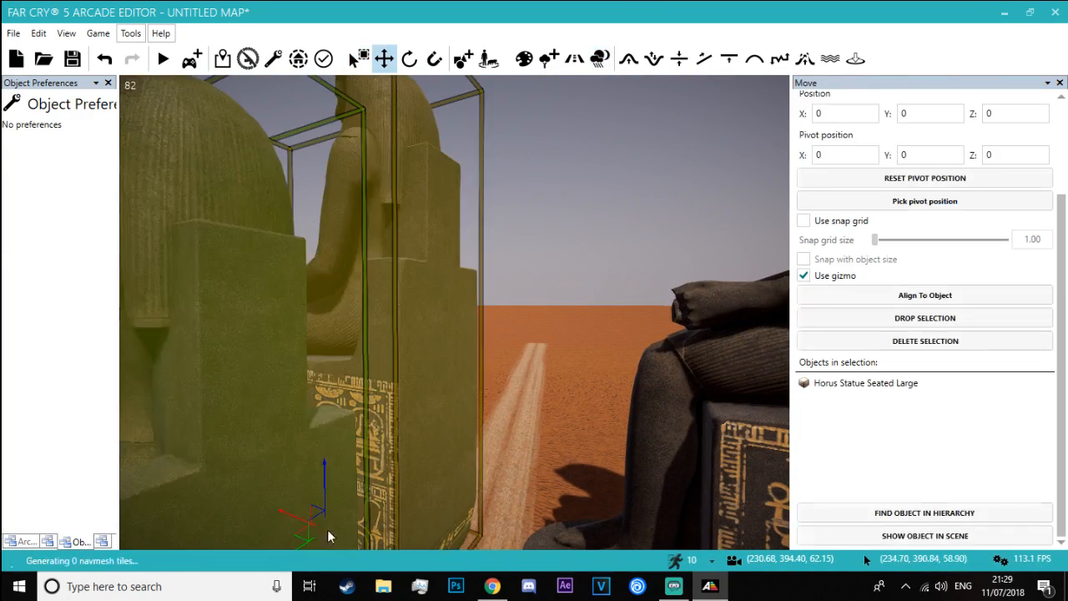
key("Delete")
right_click_drag(668, 372, 722, 382)
key("s")
left_click(624, 431)
Rotate the Horus Statue Seated Medium nearest the fallen head to face the road and move it further along the road
right_click_drag(616, 440, 538, 535)
key("s")
right_click_drag(404, 347, 380, 347)
key("ctrl")
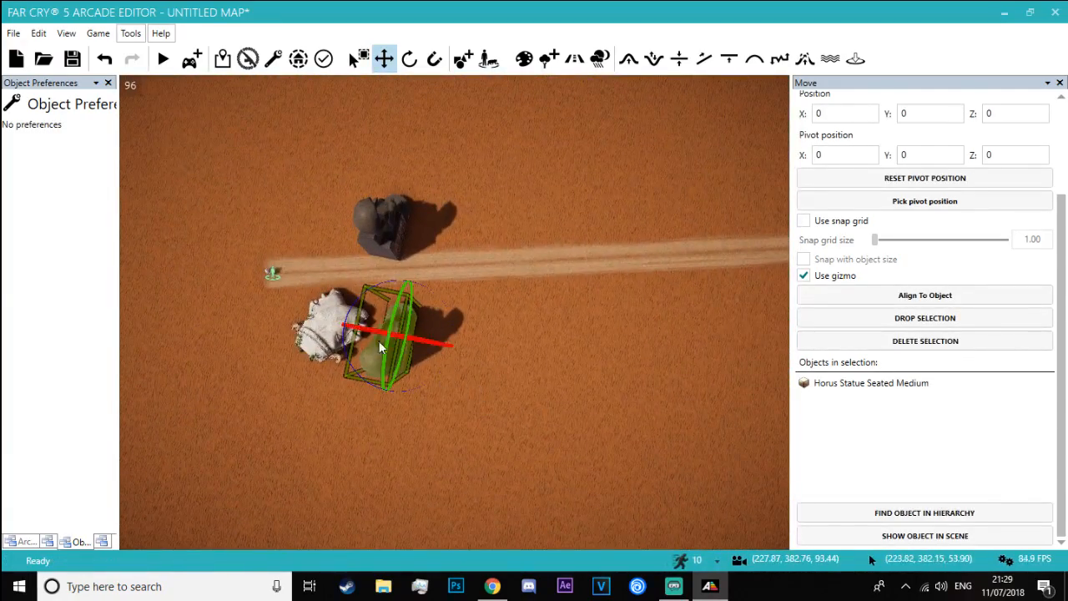
left_click_drag(345, 342, 453, 344)
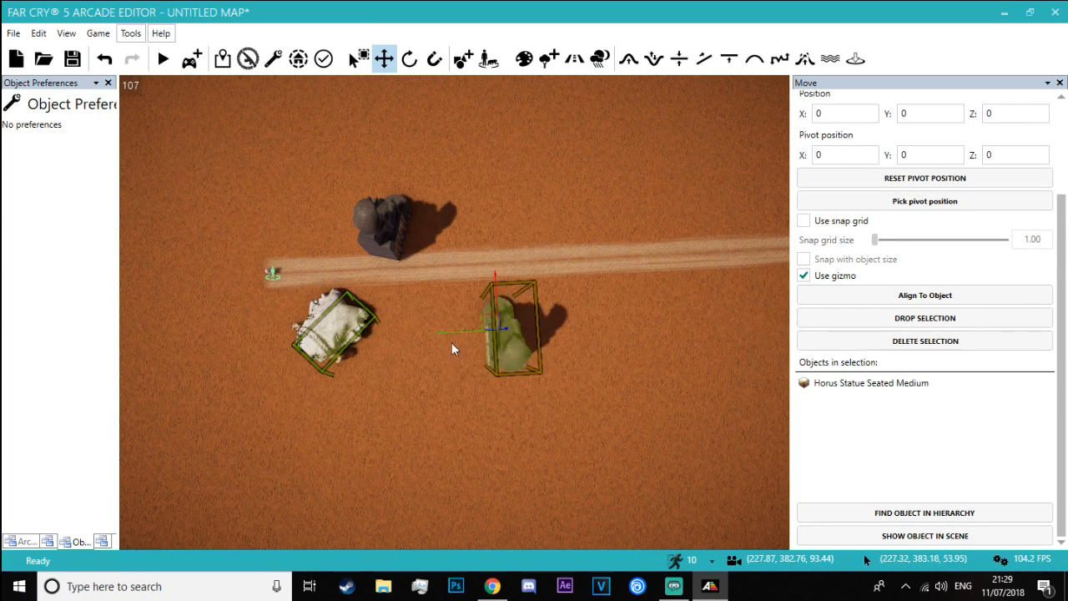
Align the other Horus Statue Seated Medium to the repositioned one, then move it across the road and turn it to face its partner
left_click(918, 296)
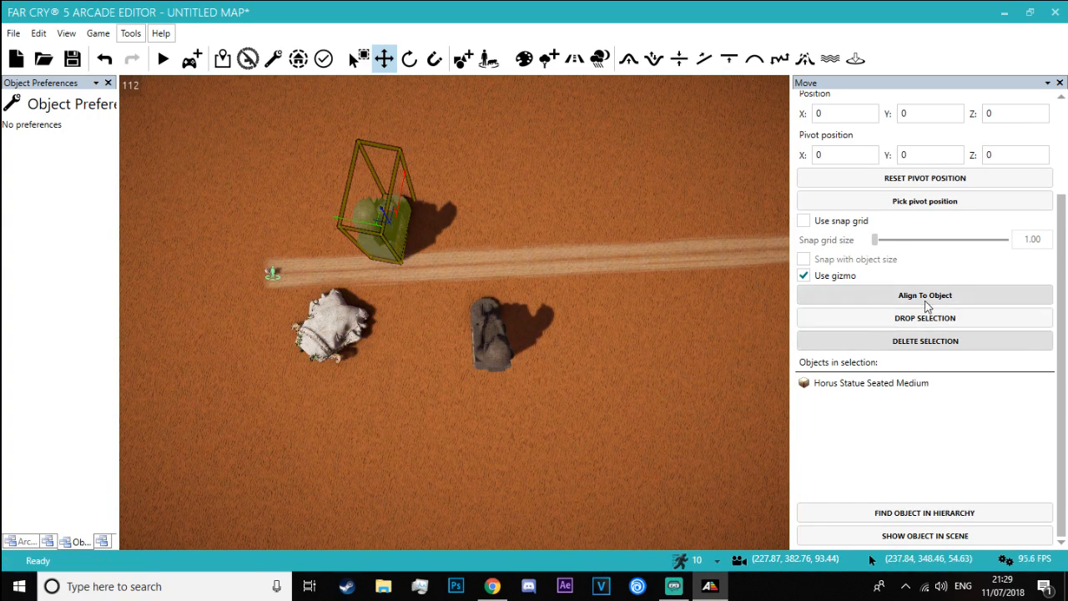
left_click(493, 319)
left_click_drag(486, 305, 452, 156)
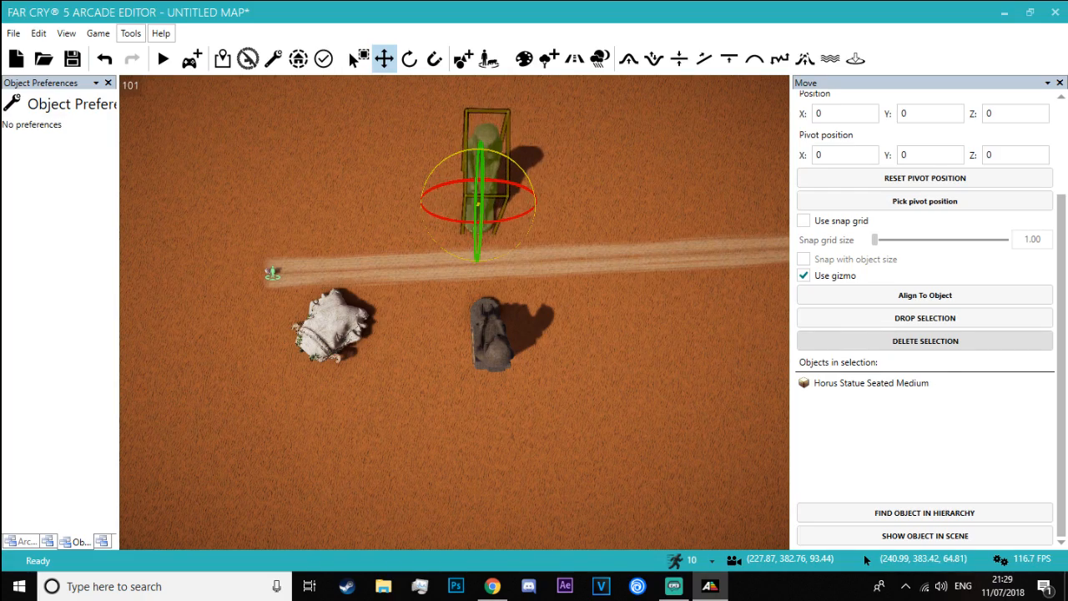
left_click(392, 208)
key("a")
key("w")
mouse_move(392, 209)
right_mouse_down()
mouse_move(501, 196)
mouse_move(542, 159)
mouse_move(550, 102)
right_mouse_up()
key("w")
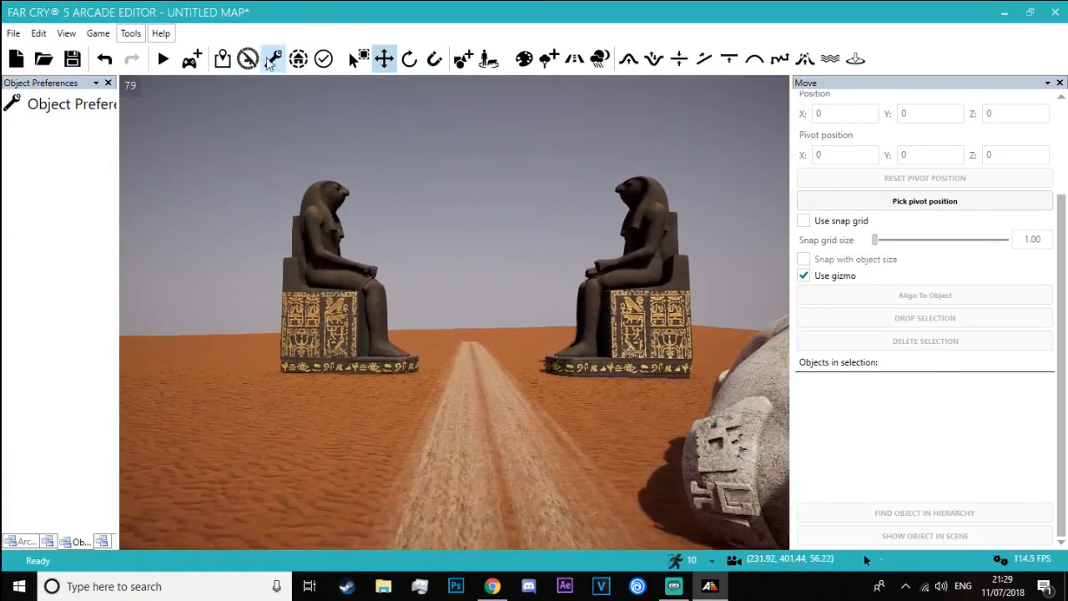
Switch to Chrome, unmute the Blade Runner 2049 'Ruins of Las Vegas' scene and watch how its statues are arranged, pausing at 0:50
key("alt+Tab")
key("alt+Tab")
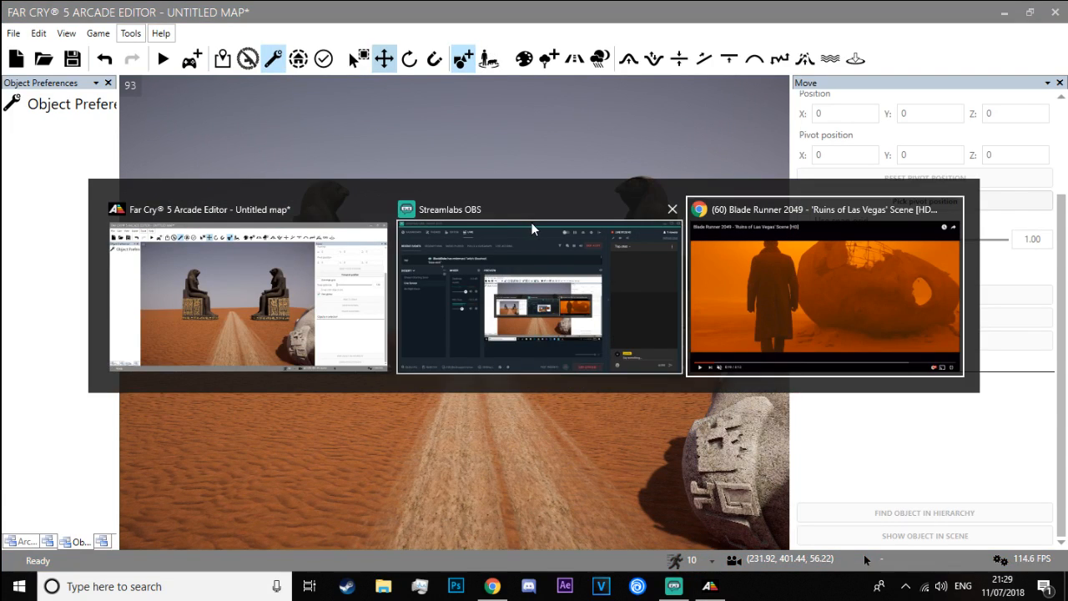
left_click(688, 310)
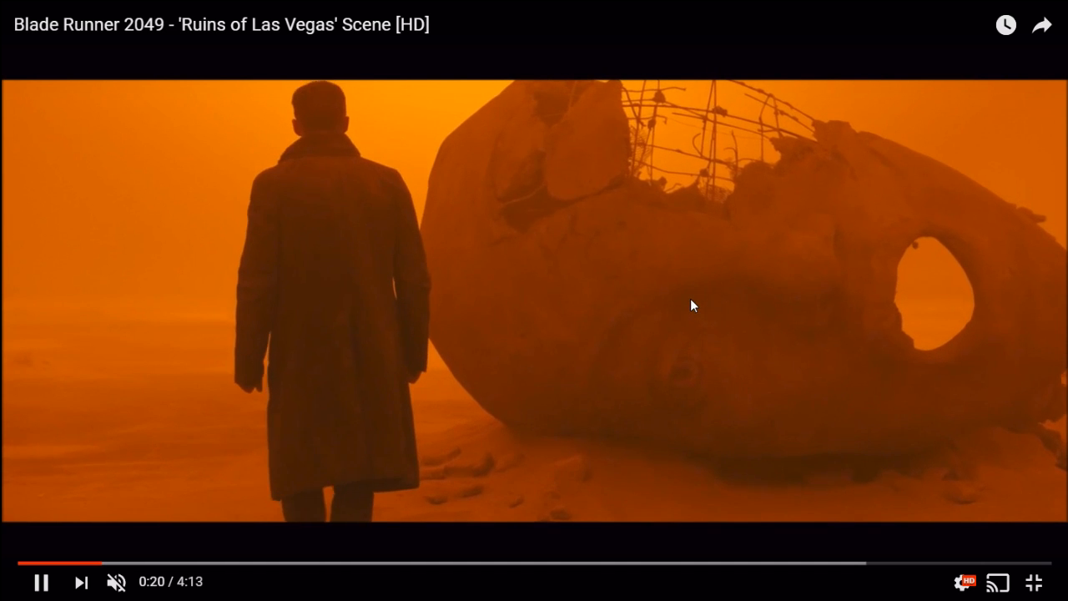
left_click(116, 582)
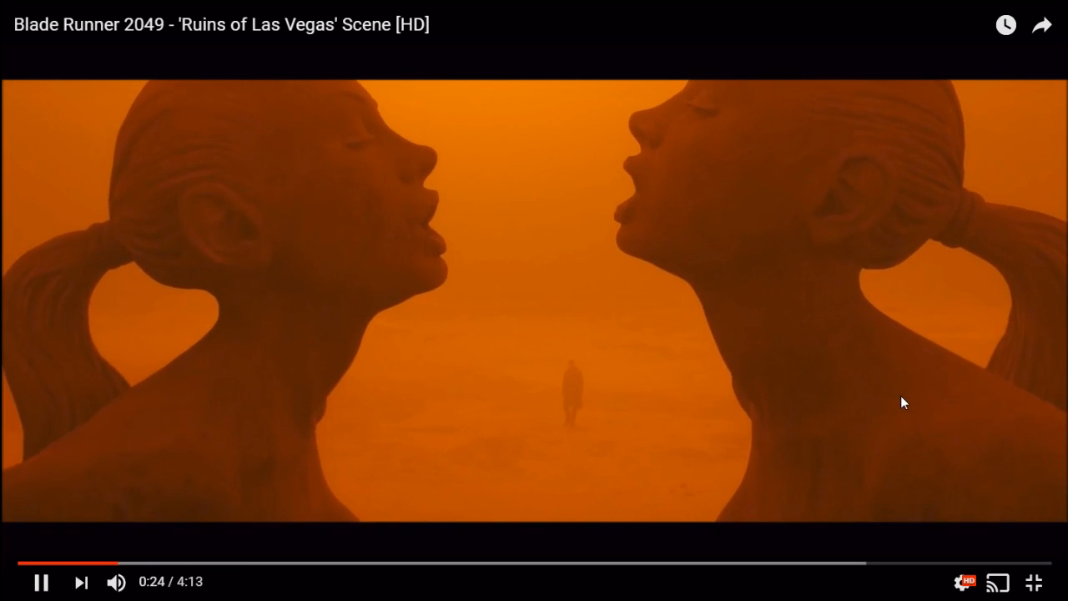
key("Right")
key("Right")
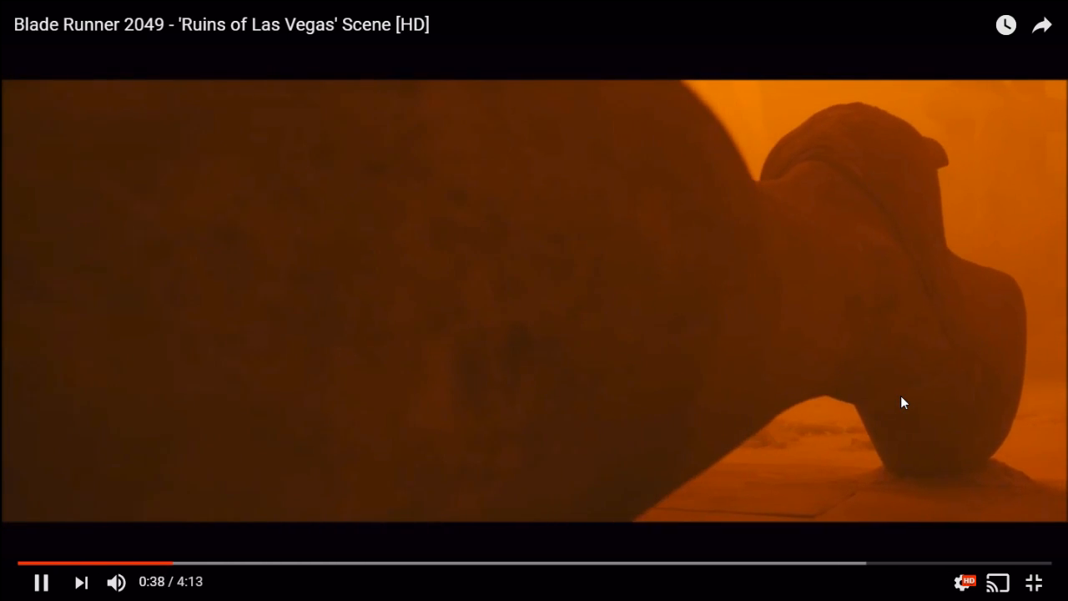
key("Left")
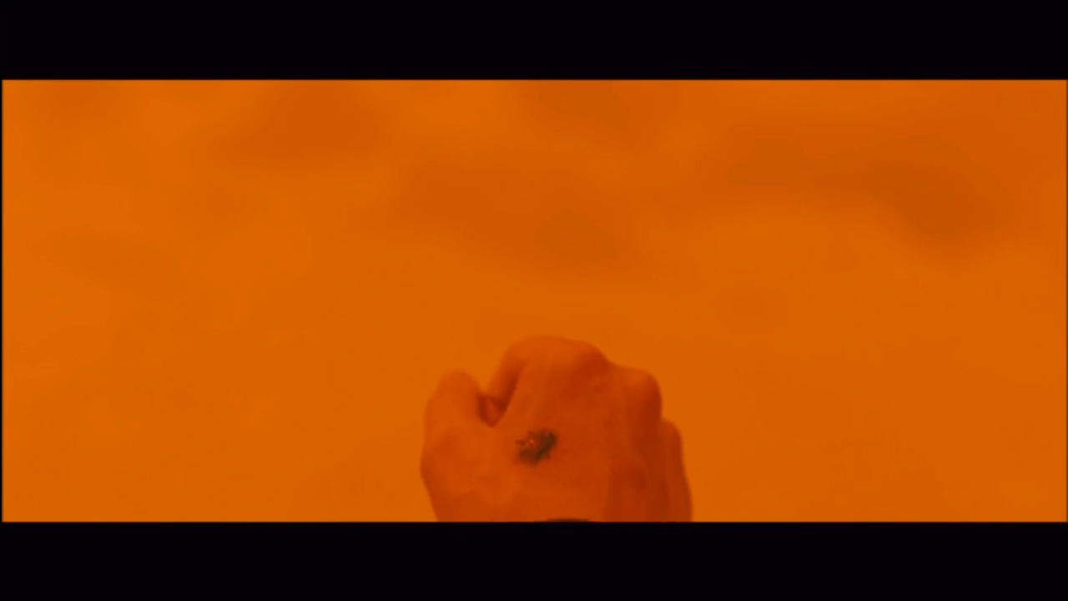
left_click(901, 397)
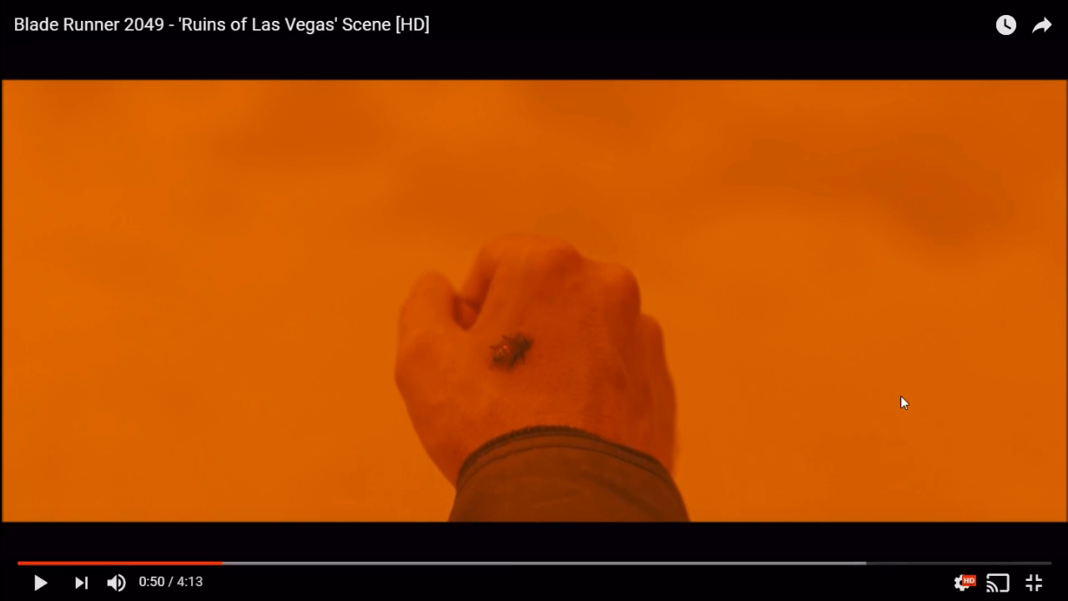
Switch back to the Arcade Editor and examine the facing statues, road and fallen head from above and from both directions
key("alt+Tab")
key("w")
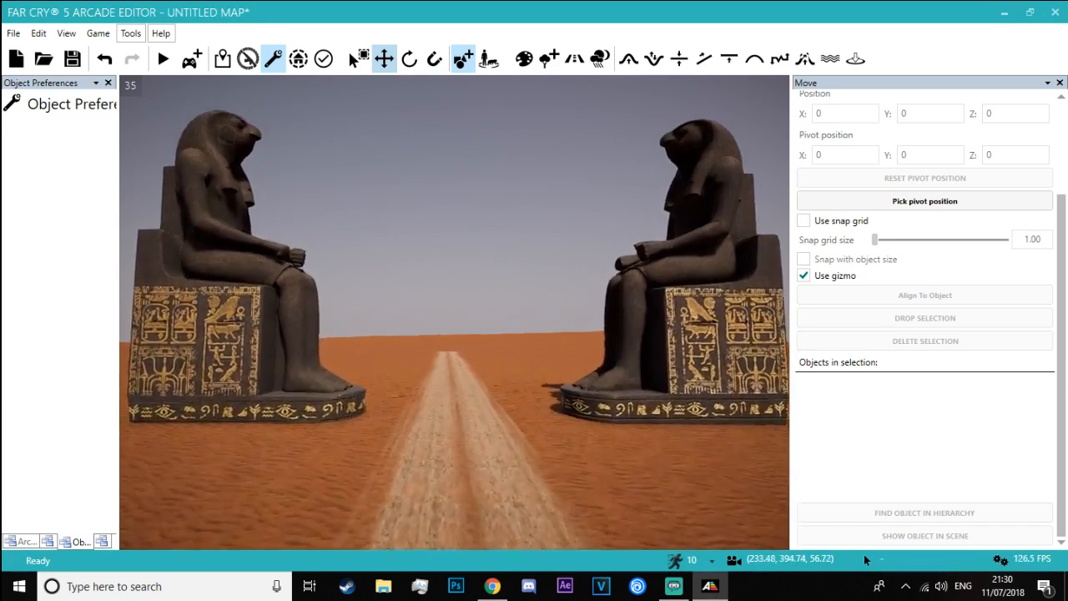
key("s")
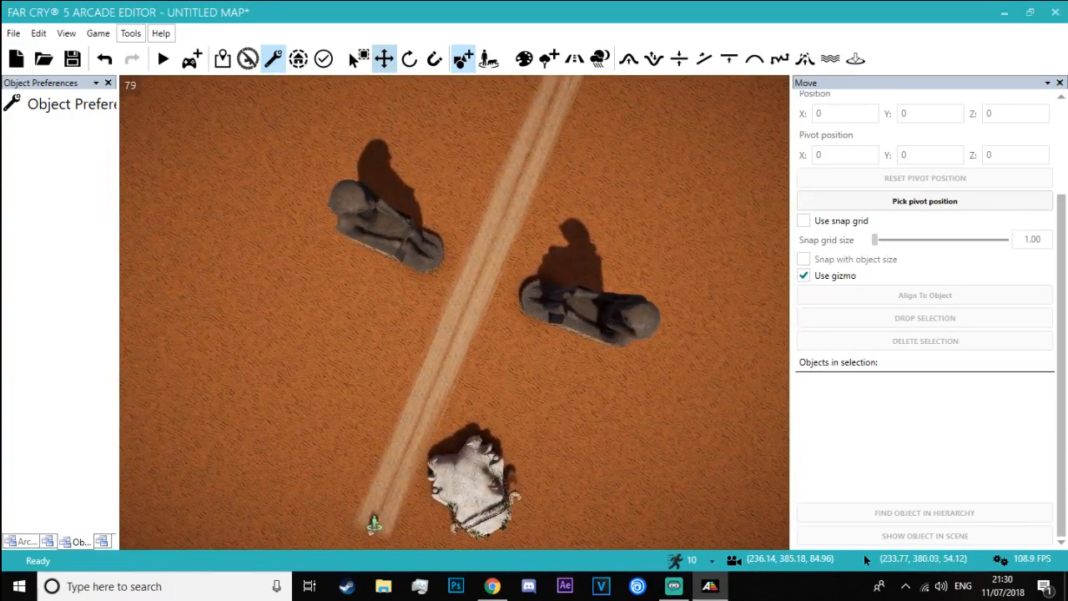
key("w")
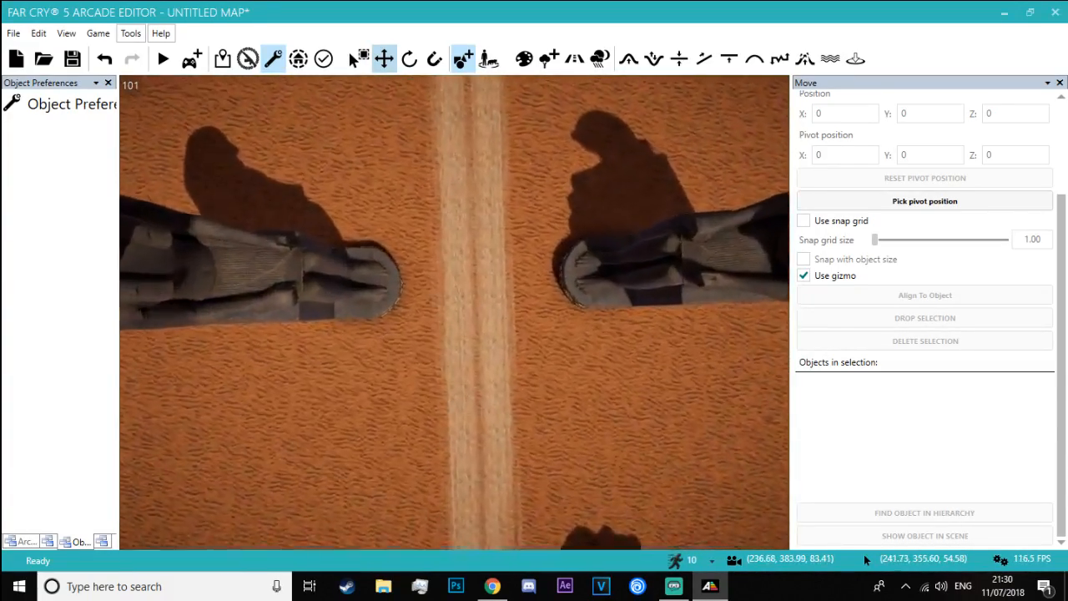
key("w")
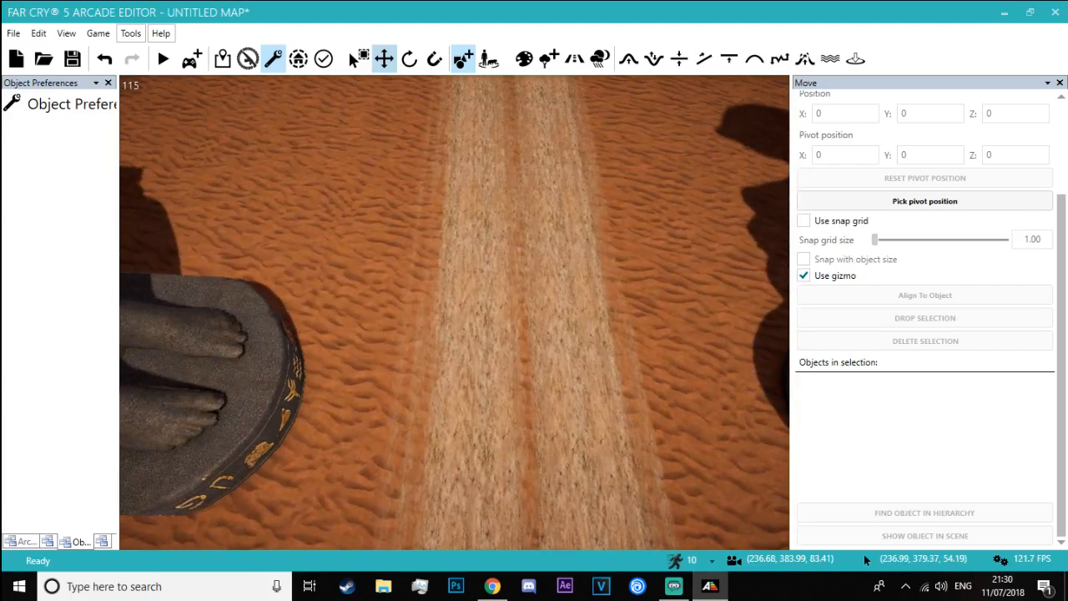
key("s")
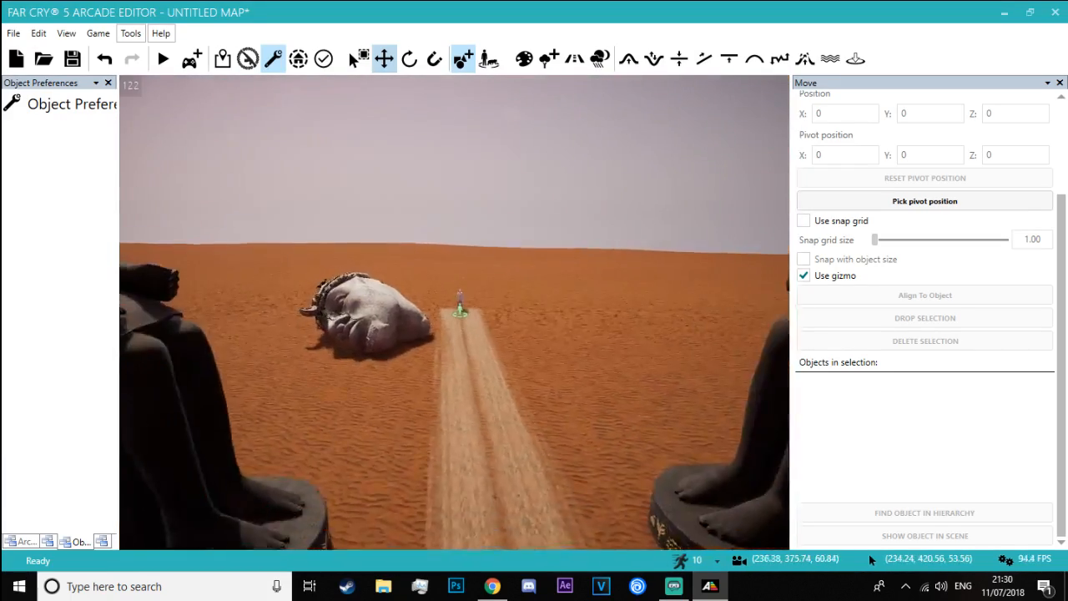
key("s")
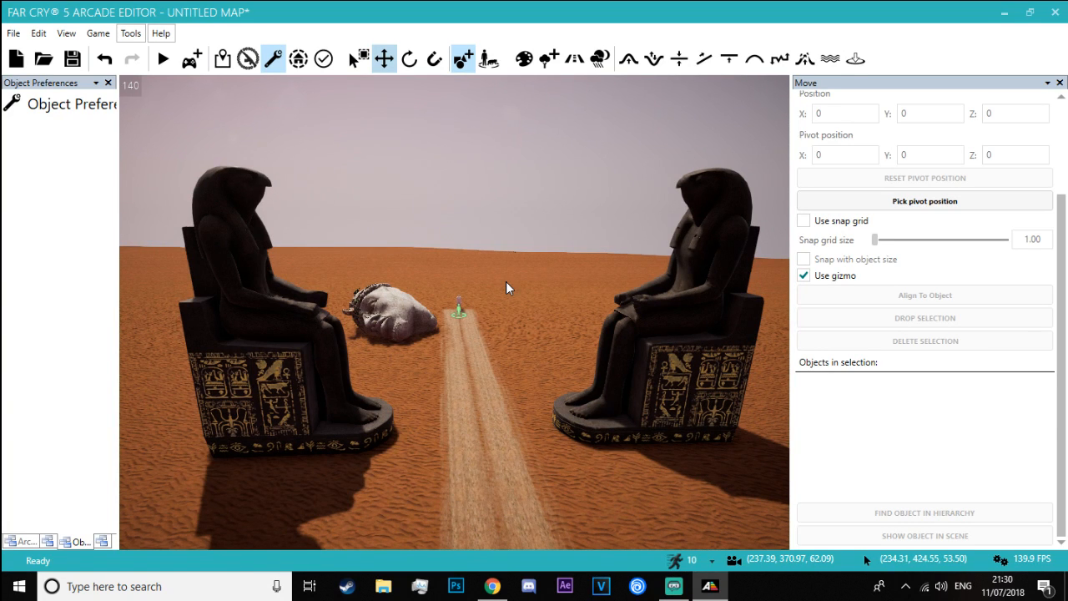
Switch to Chrome and search the web in a new tab for "ruins of las vegas top down"
key("alt+Tab")
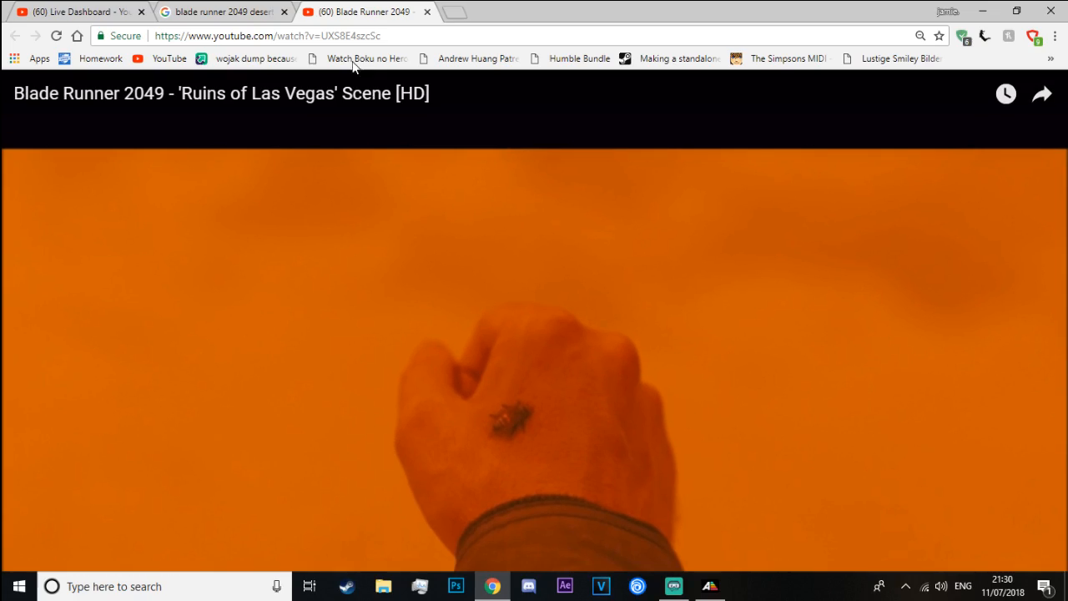
left_click(455, 10)
type("r")
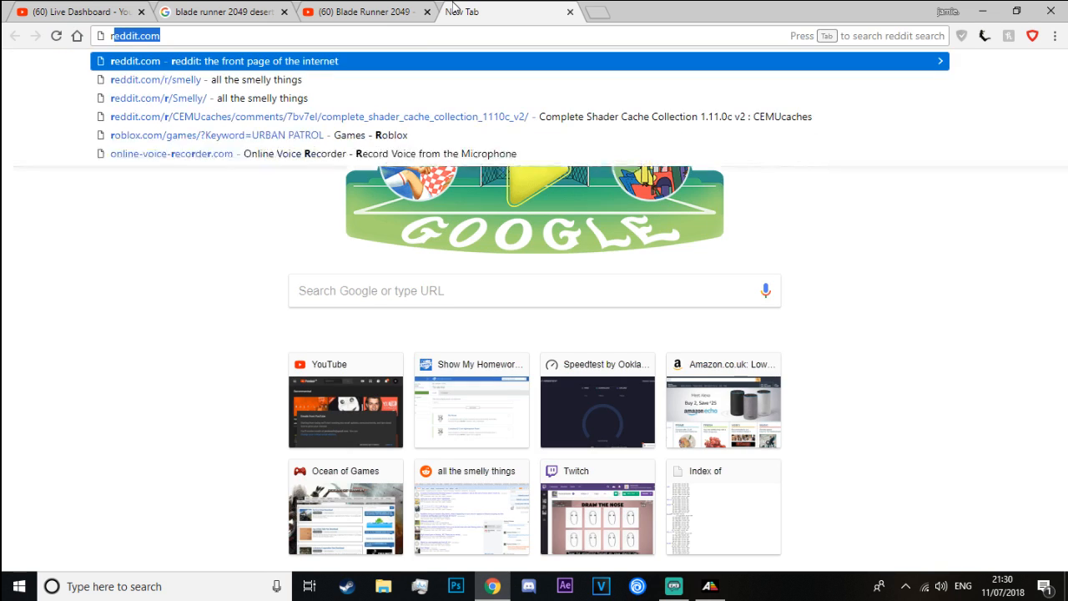
type("uins of las")
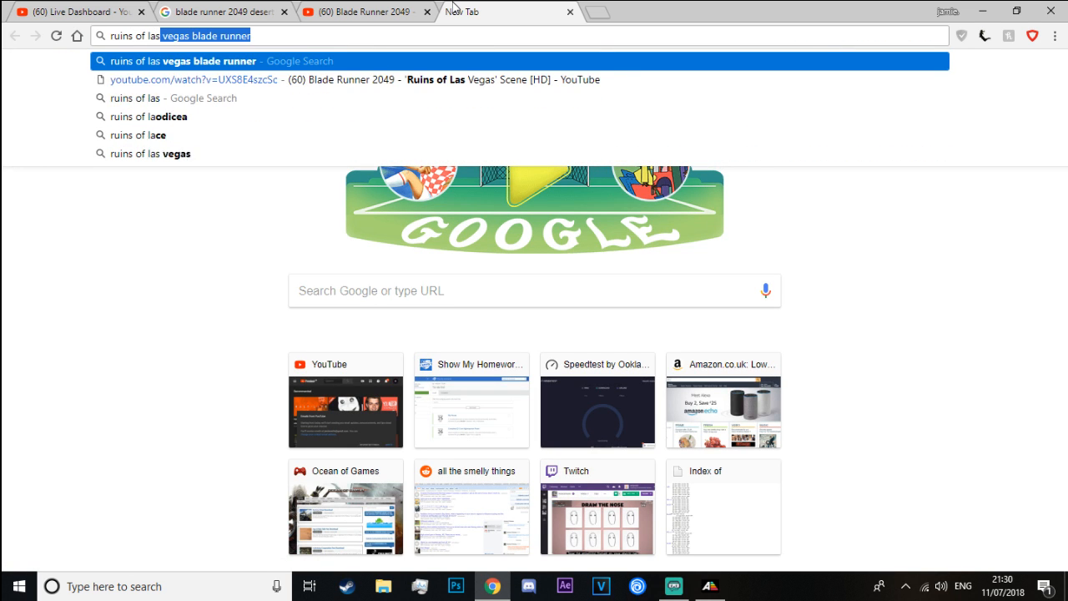
type(" vegas ")
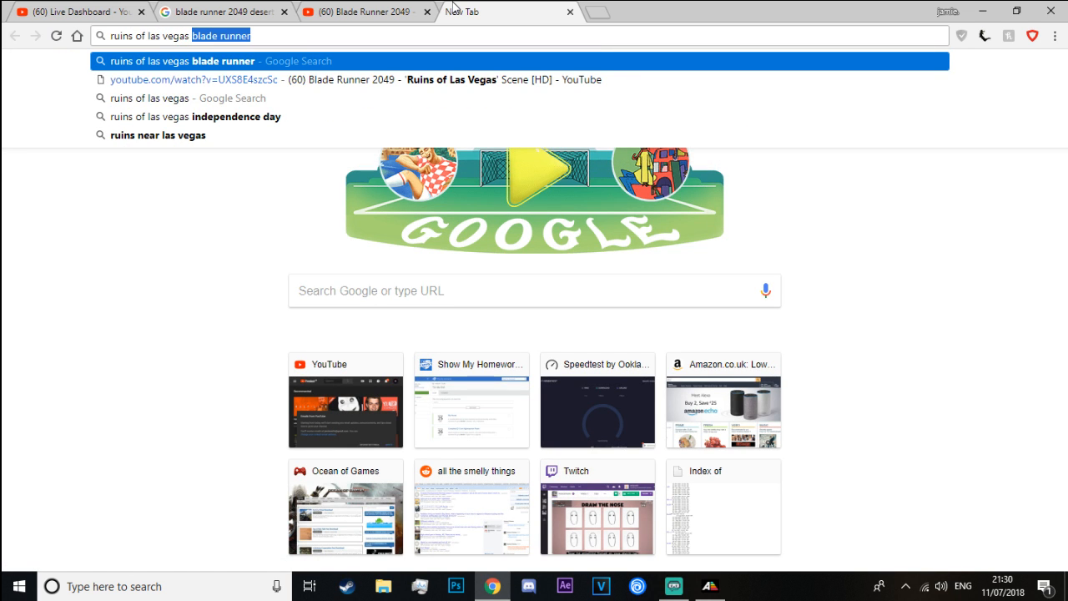
type("top dow")
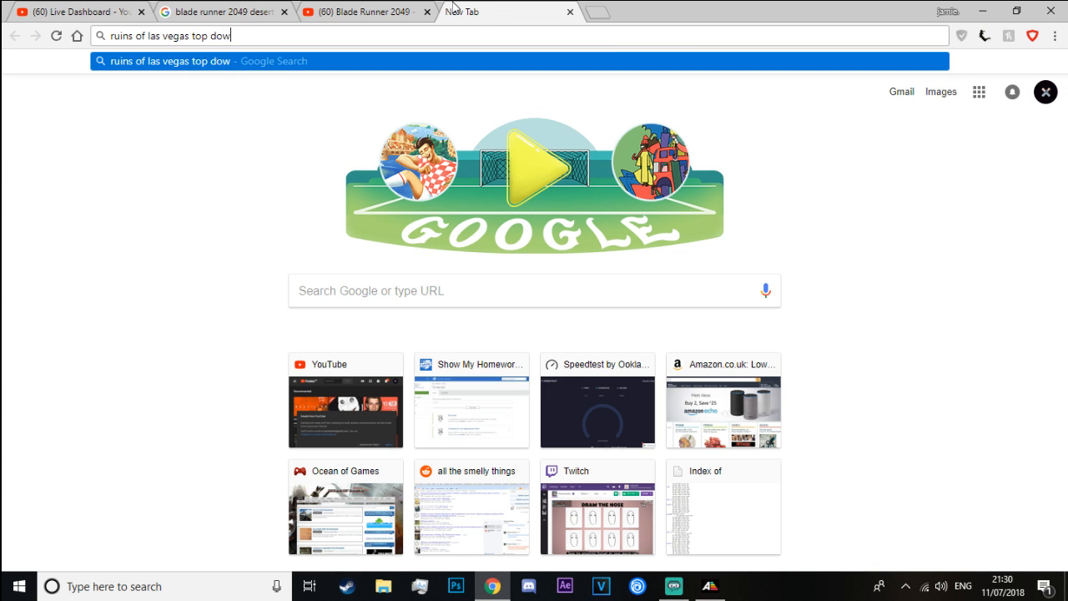
type("n")
key("Return")
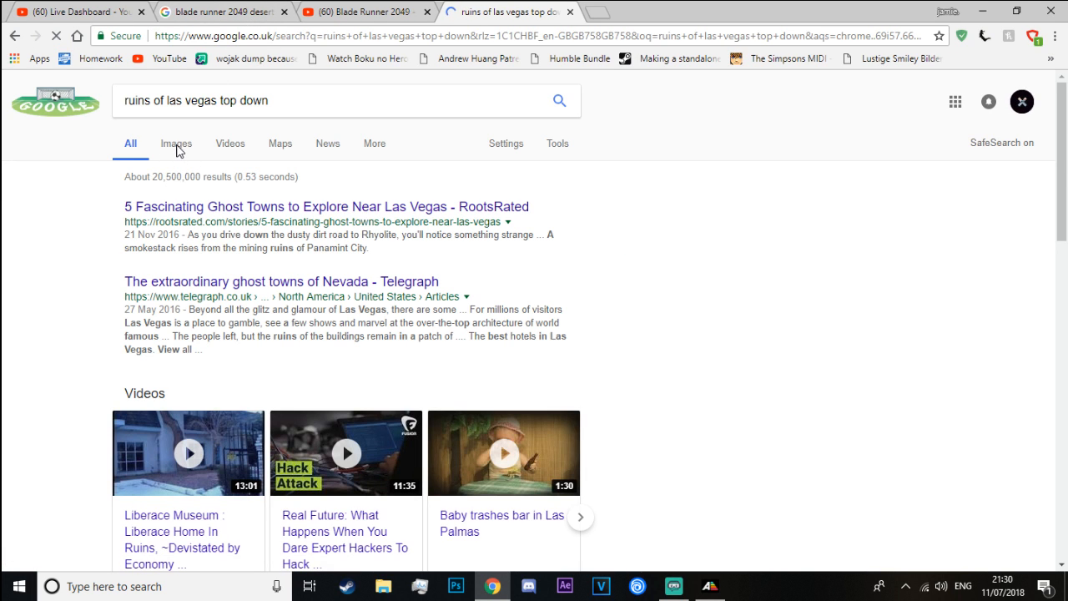
Search Google Images for "ruins of las vegas top down blade runner 2049"
left_click(178, 149)
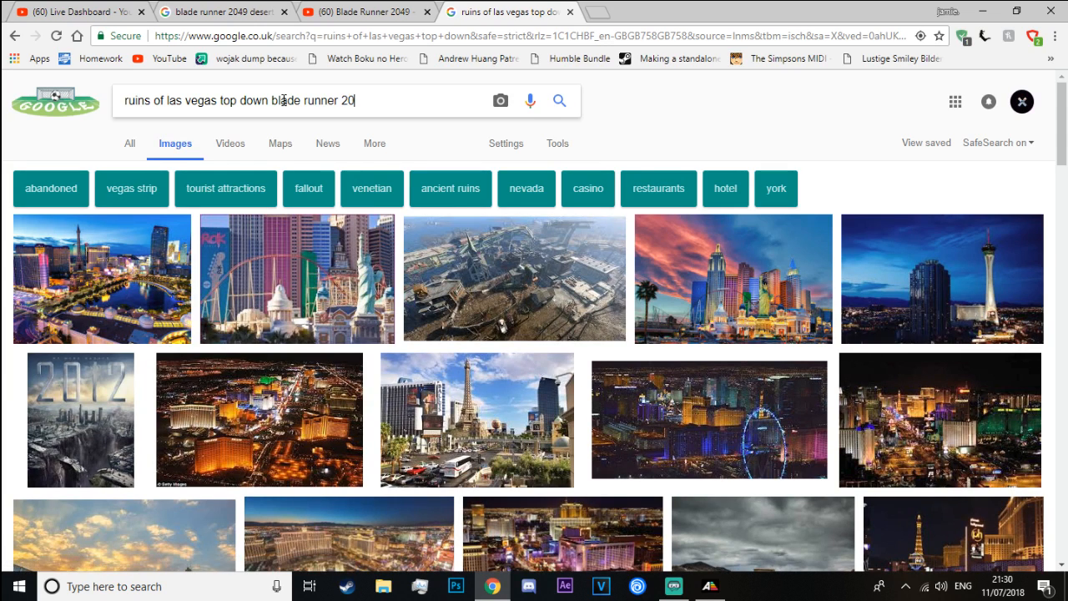
type("49")
key("Return")
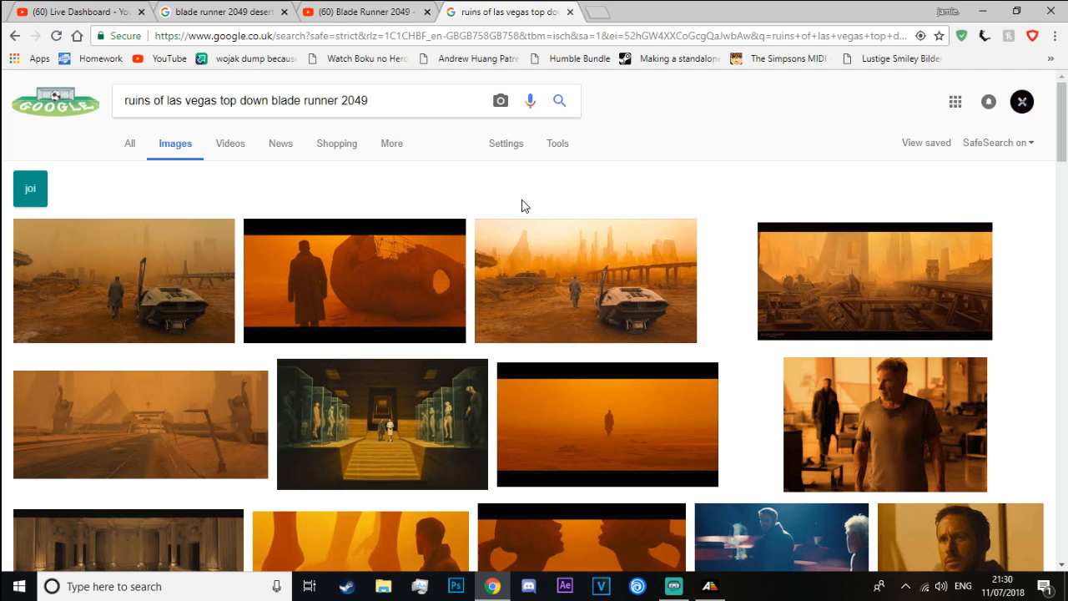
Preview the Blade Runner 2049 Vegas ruins concept art and two of its related images for layout reference
scroll(525, 205, "down", 2)
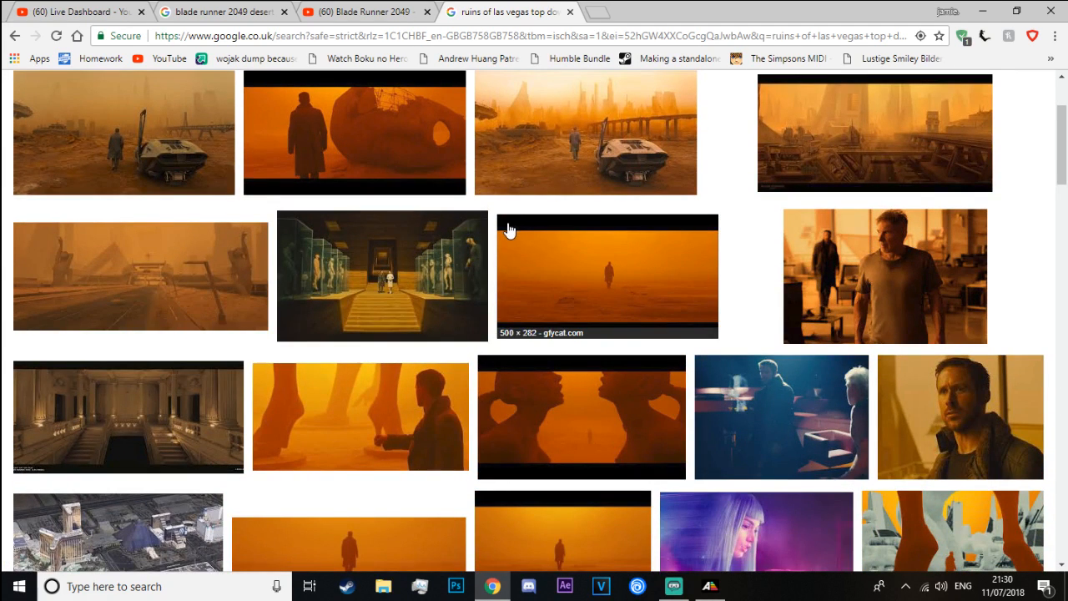
left_click(845, 143)
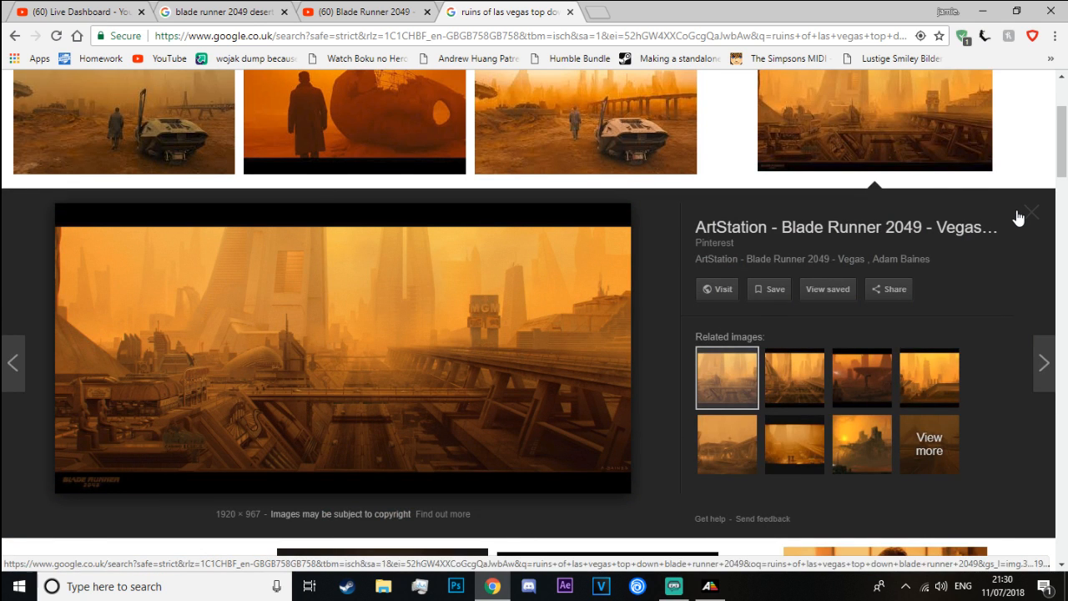
left_click(823, 373)
left_click(882, 370)
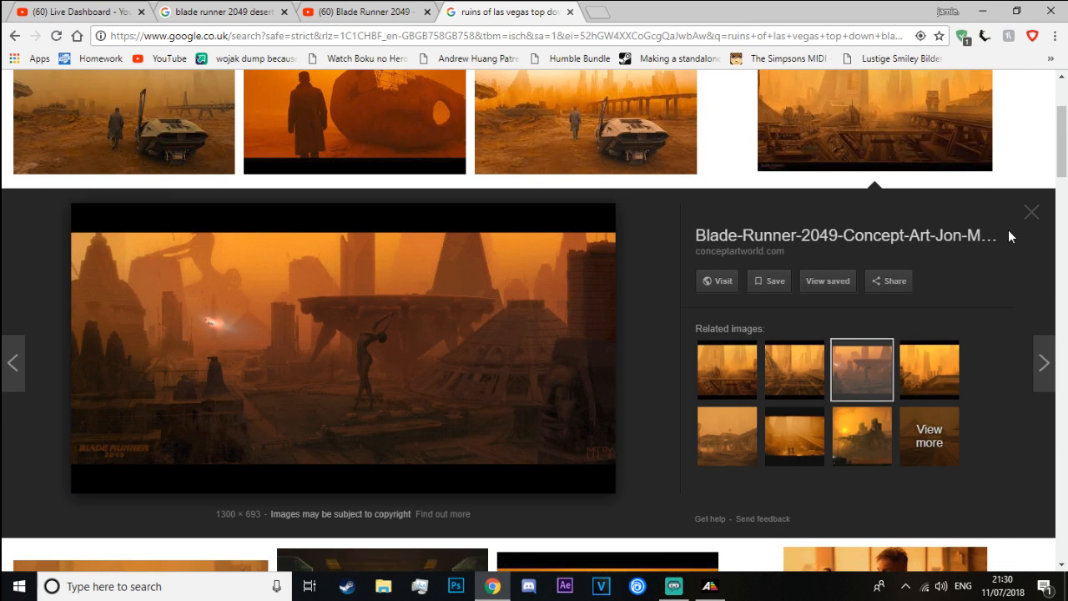
Preview the orange Vegas ruins stills with the parked vehicle and the related still of the fallen statue head
left_click(1033, 213)
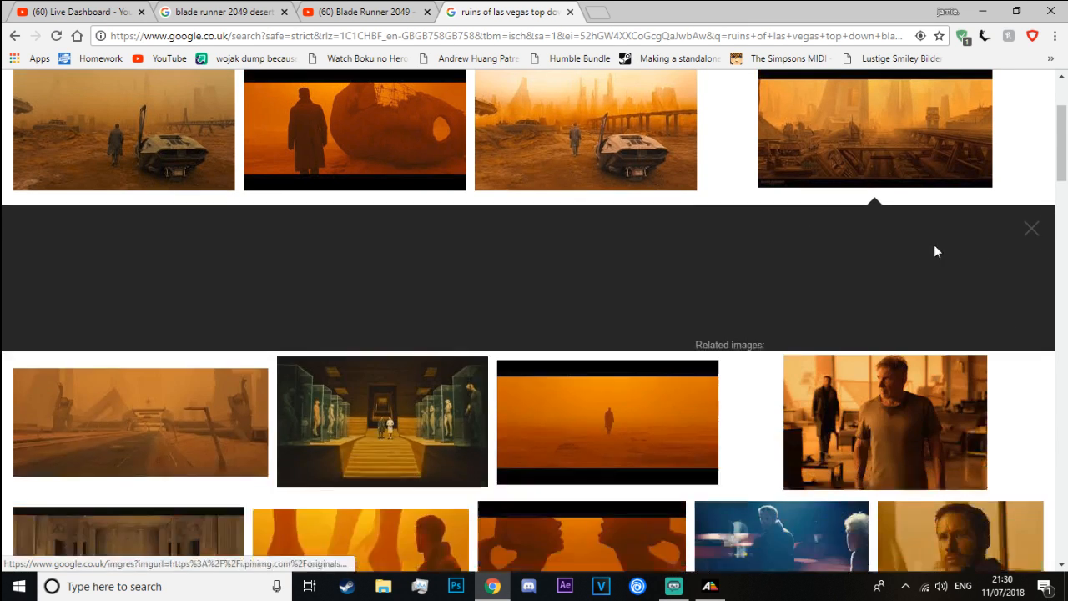
left_click(167, 171)
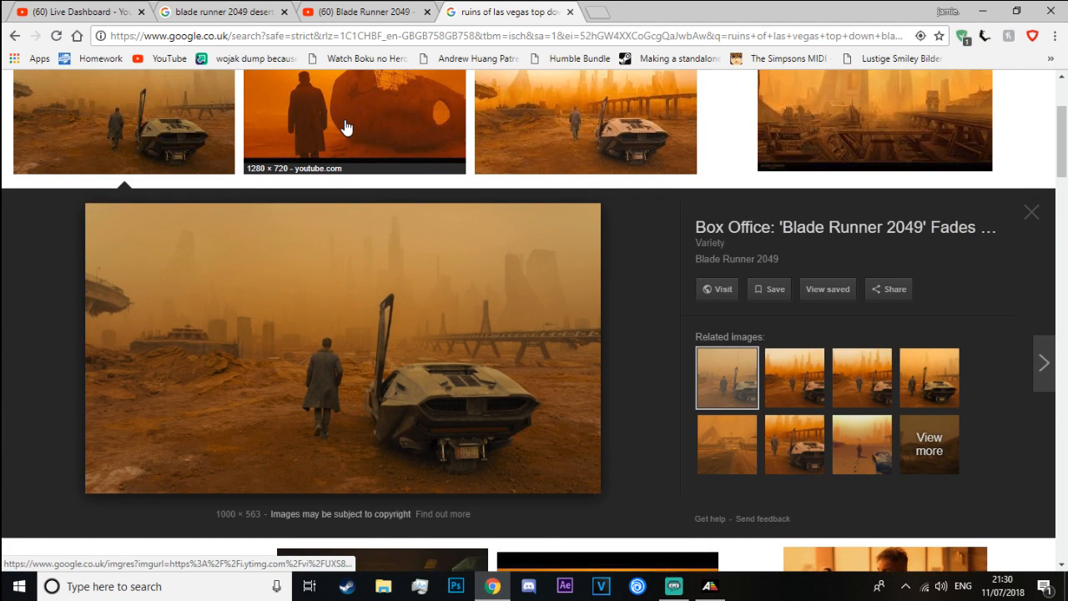
left_click(346, 126)
key("Right")
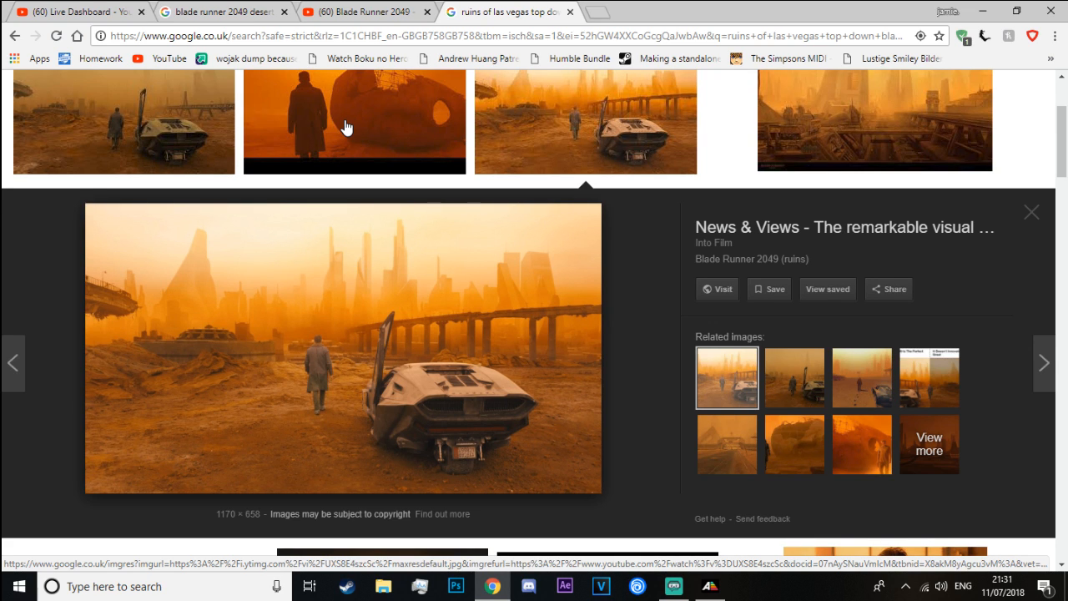
left_click(843, 458)
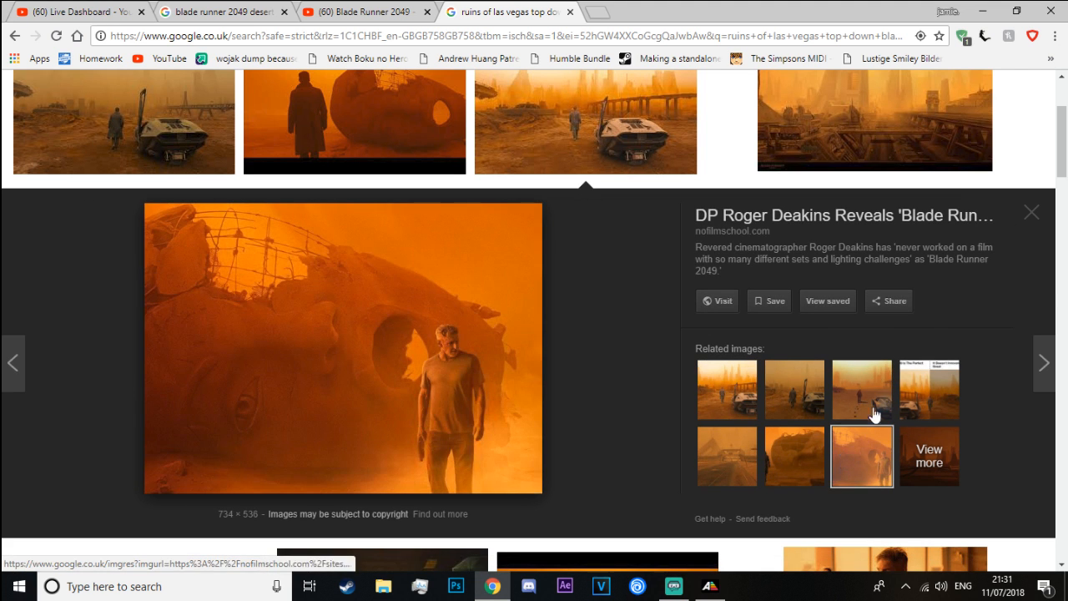
left_click(1032, 212)
Find the matte painting of the giant high-heeled statue legs in the image results and open its source page in a new tab
scroll(451, 309, "down", 2)
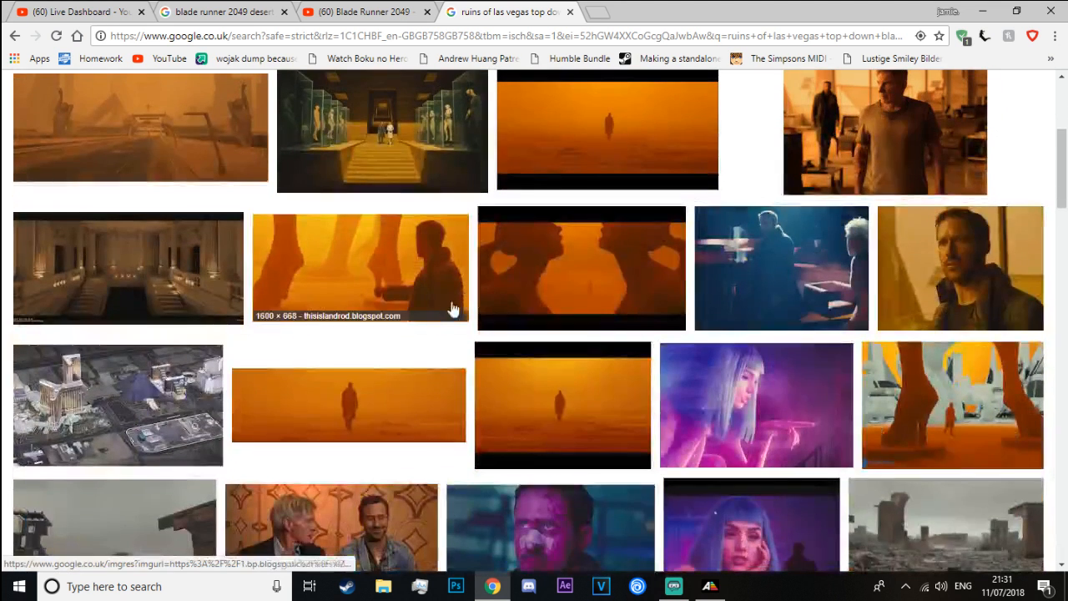
scroll(473, 294, "down", 2)
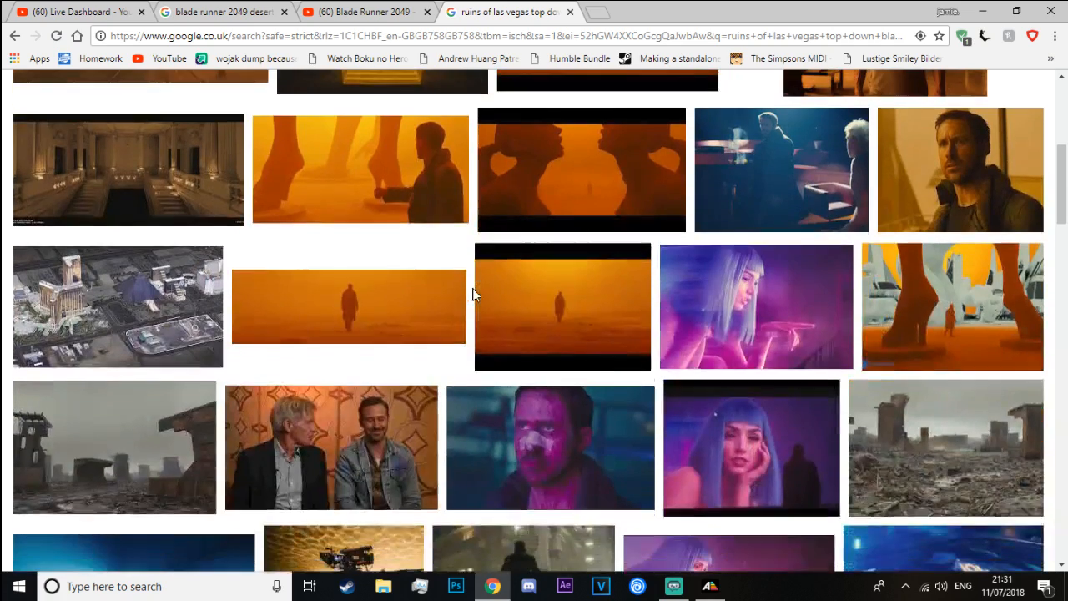
scroll(501, 296, "up", 1)
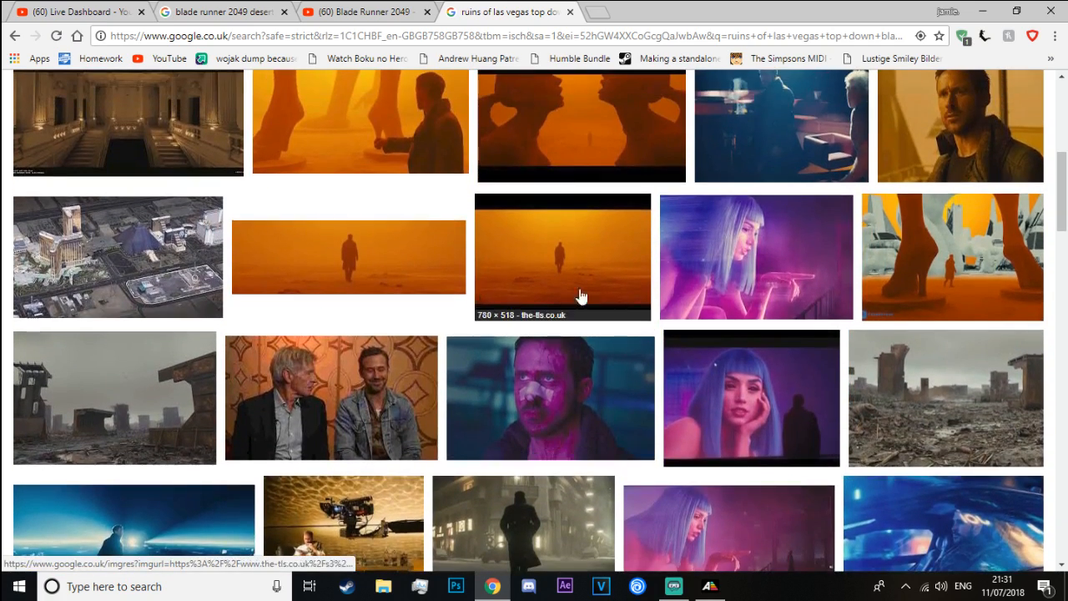
left_click(734, 267)
left_click(1040, 227)
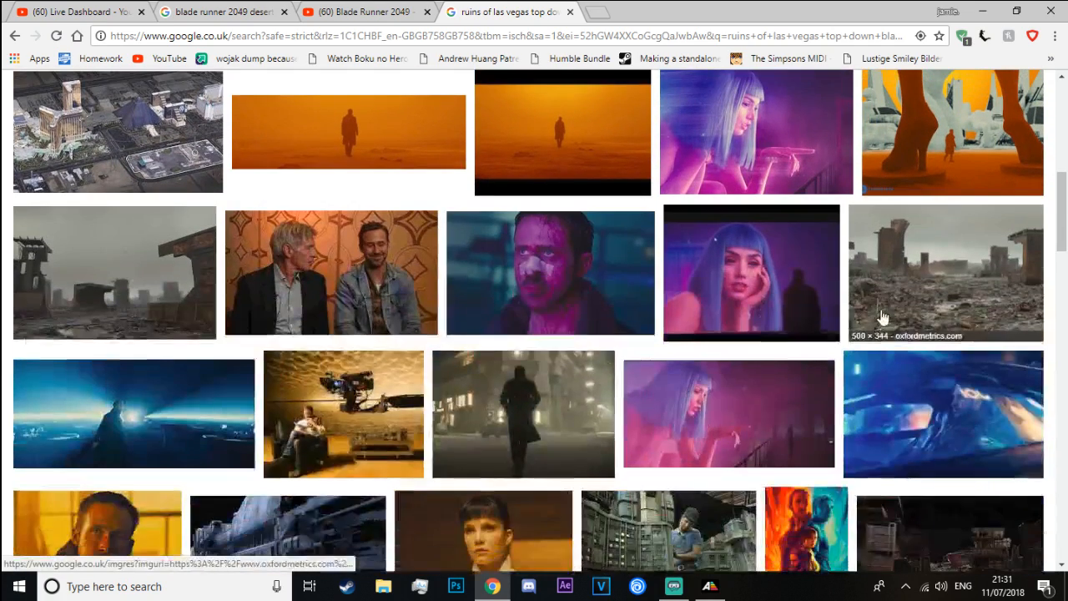
left_click(946, 191)
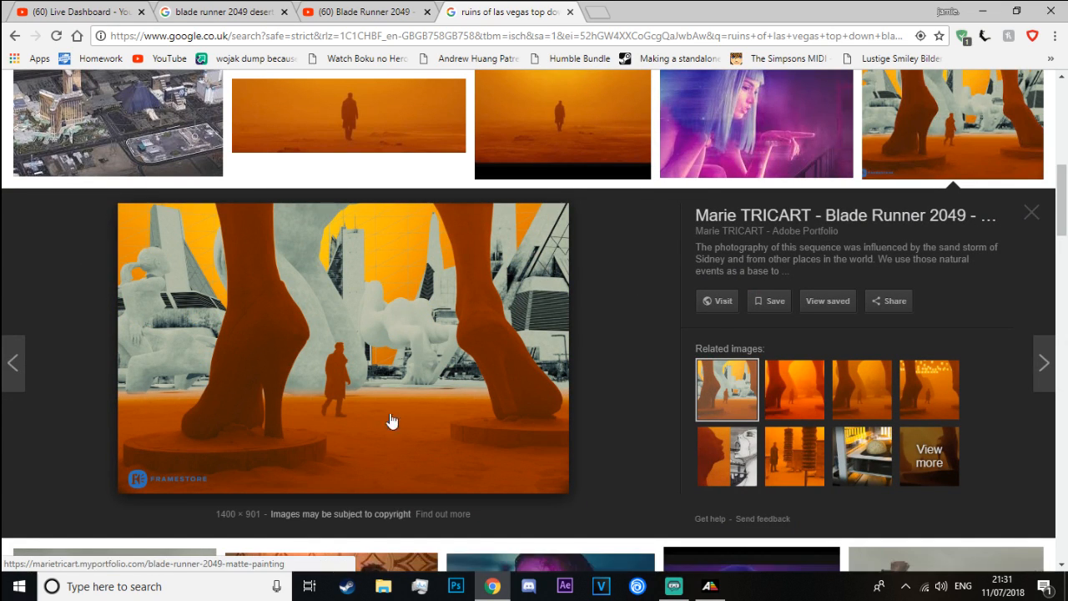
right_click(236, 457)
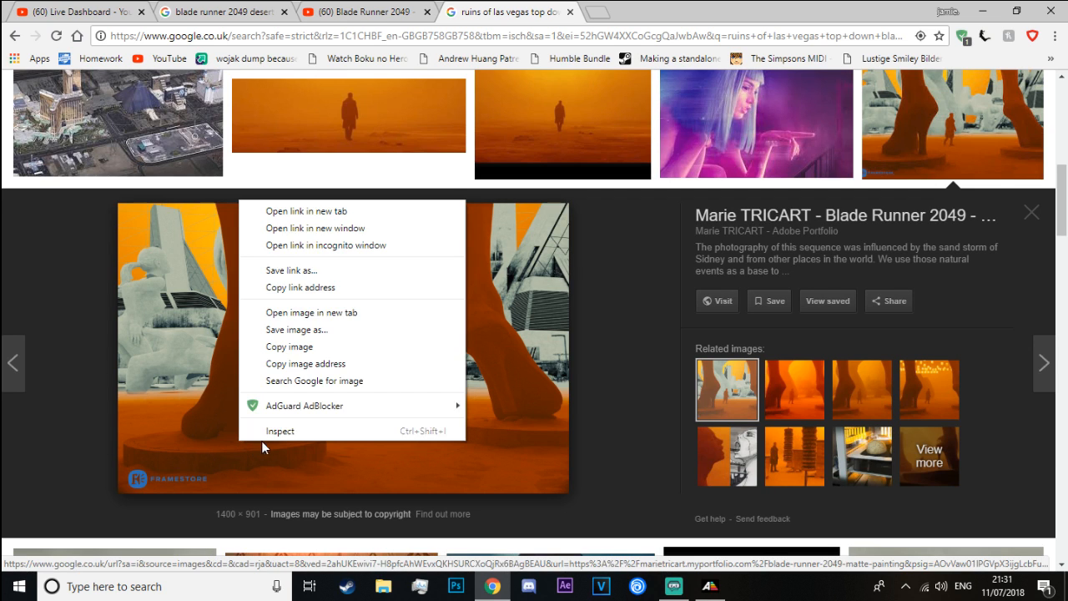
left_click(314, 213)
left_click(622, 12)
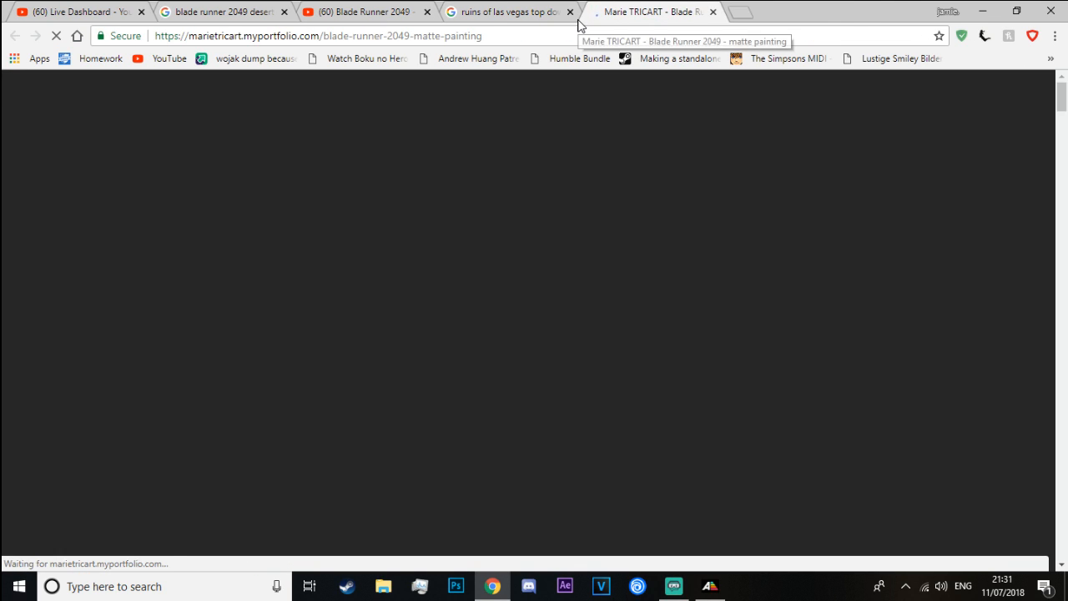
Examine the Blade Runner 2049 matte painting page for statue arrangement, haze layers and surrounding ruins
scroll(609, 229, "down", 5)
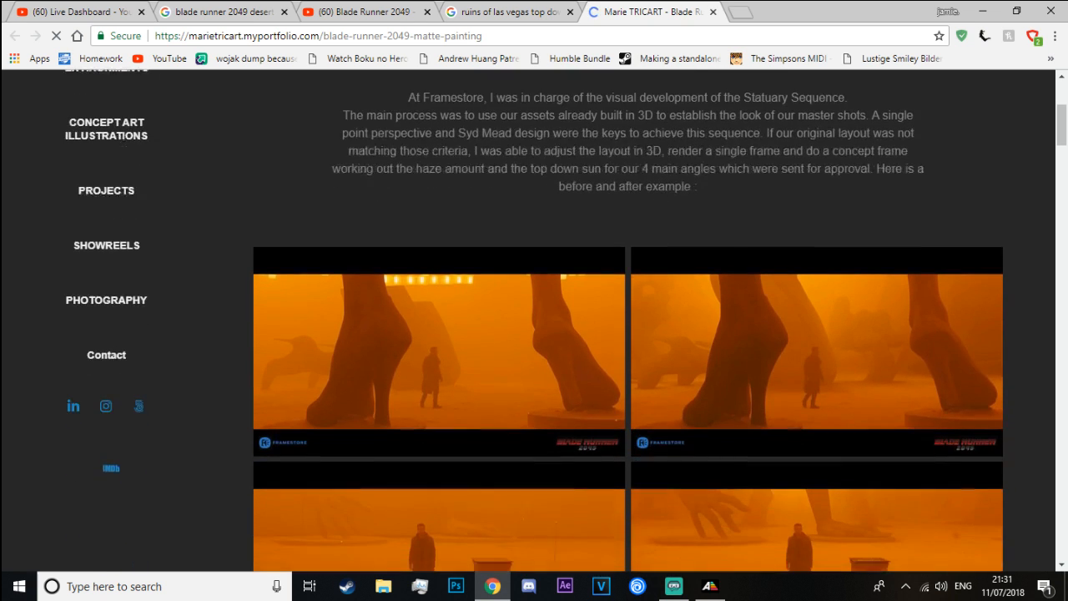
scroll(628, 263, "down", 6)
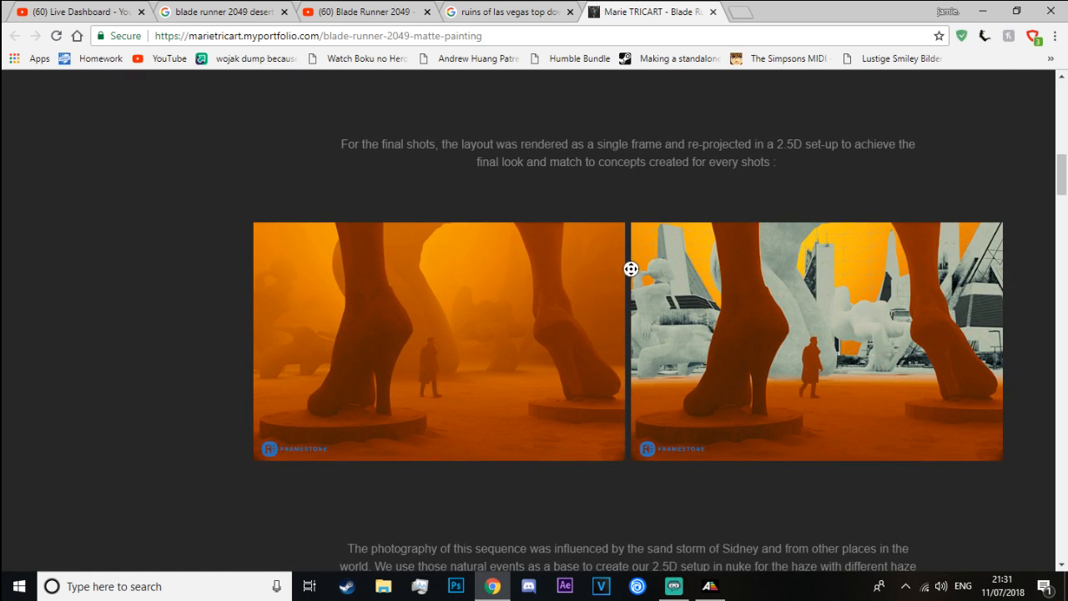
scroll(631, 276, "down", 1)
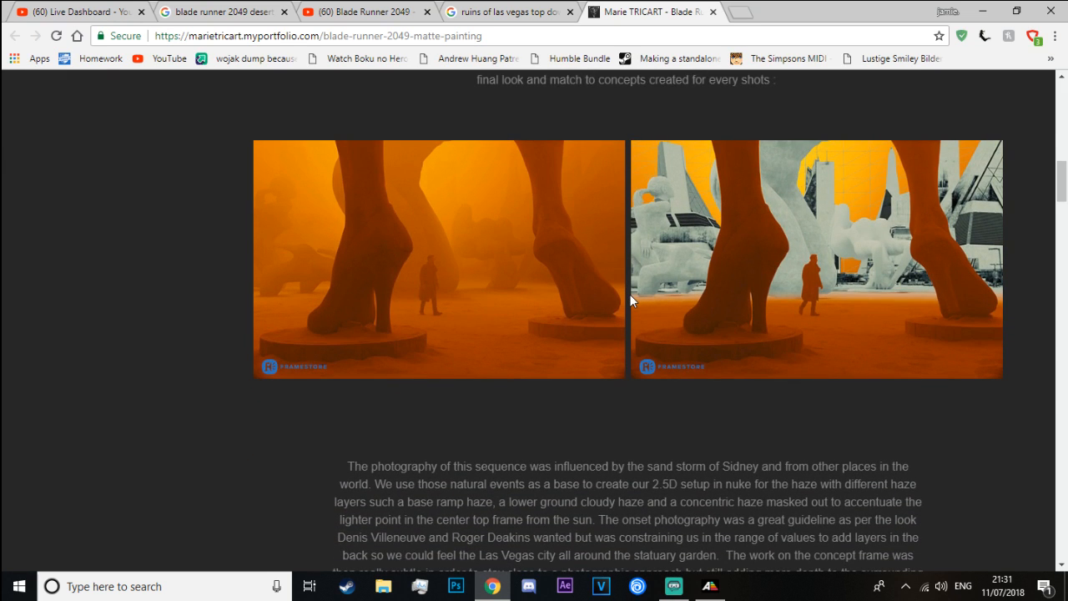
scroll(629, 294, "down", 10)
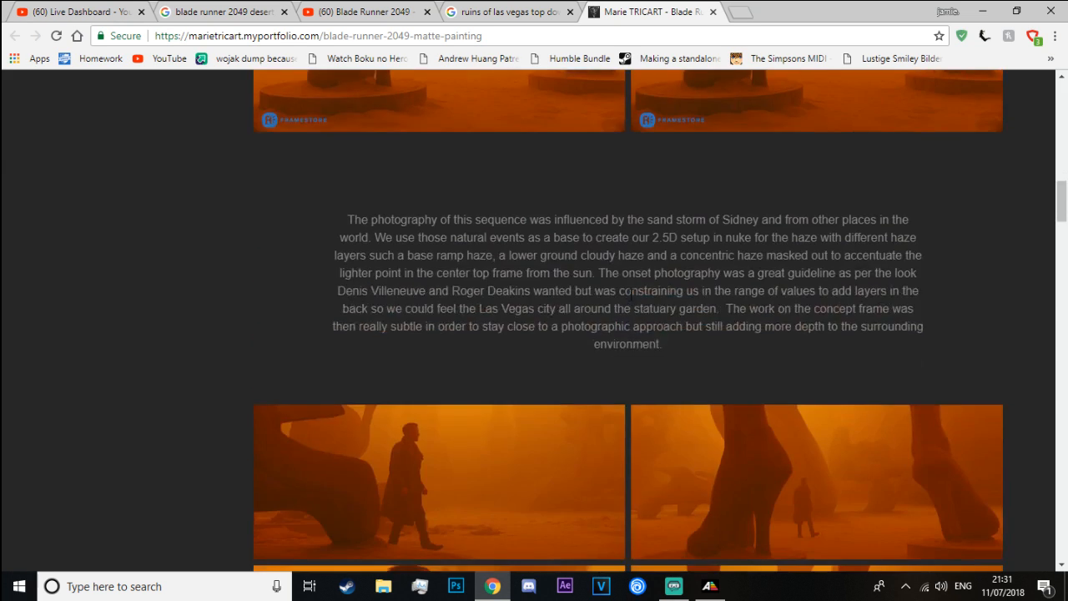
scroll(628, 294, "down", 9)
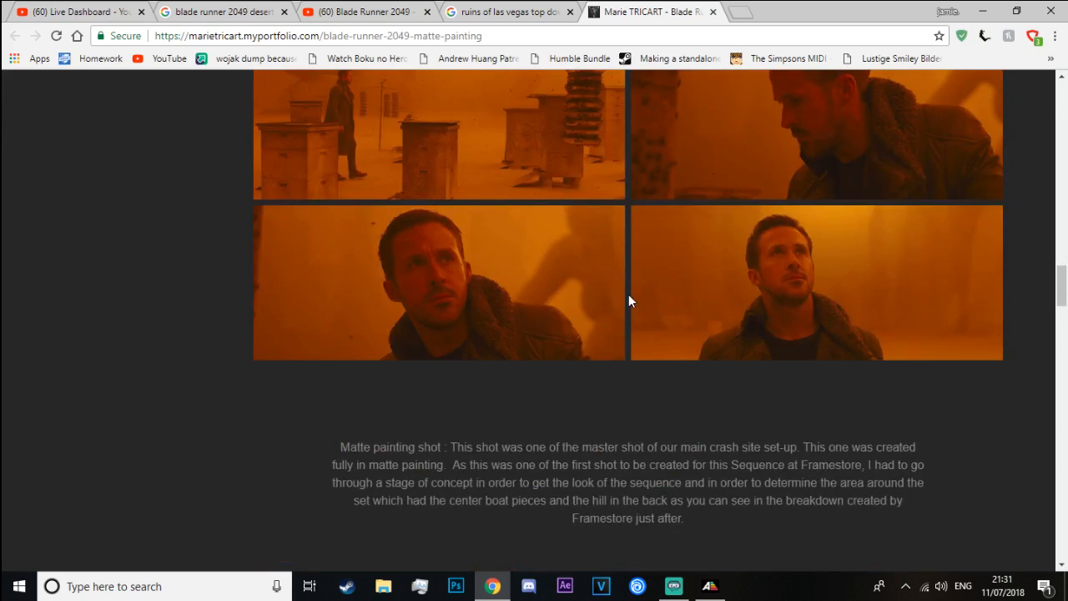
scroll(630, 301, "down", 3)
scroll(631, 288, "up", 3)
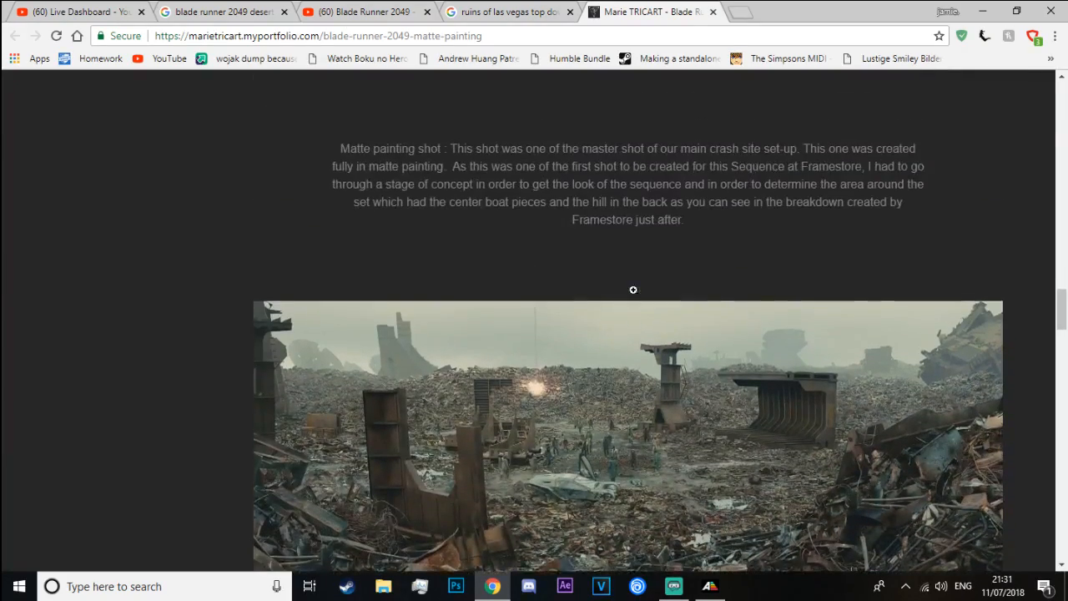
scroll(232, 299, "down", 13)
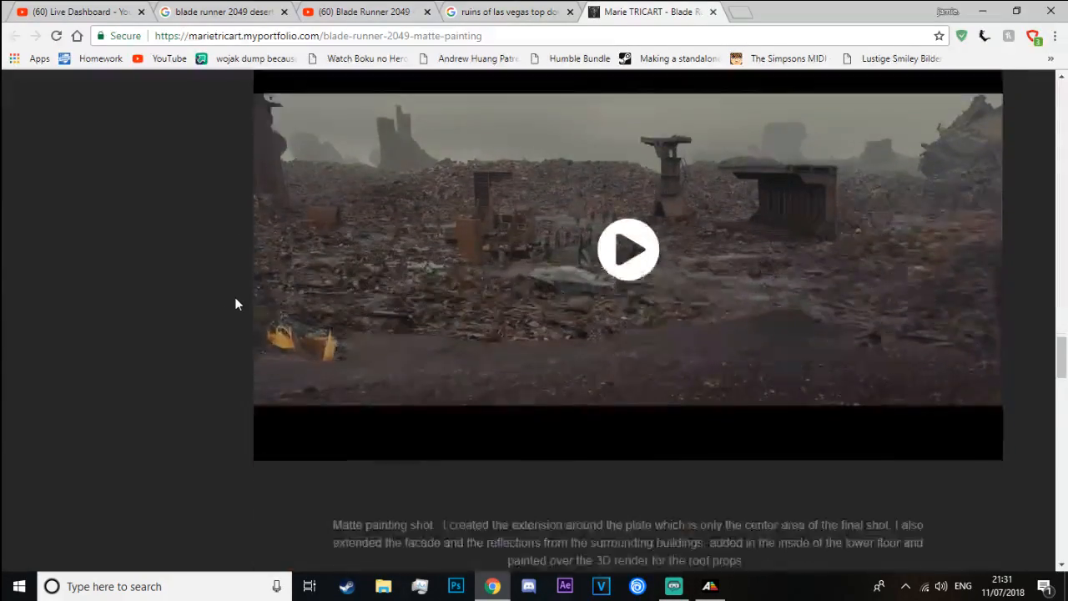
scroll(237, 294, "down", 11)
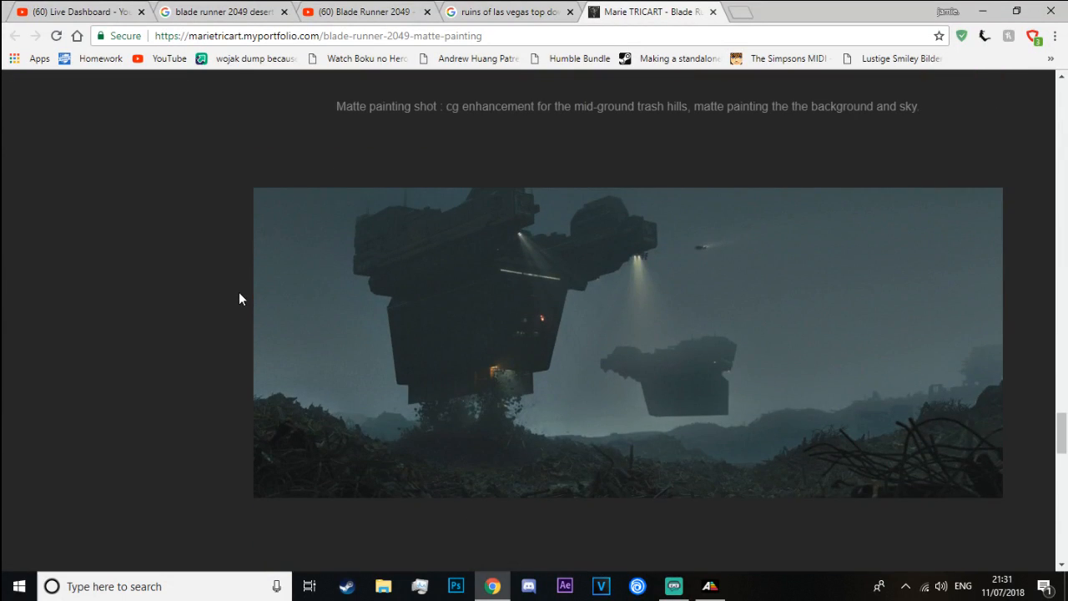
scroll(238, 299, "down", 6)
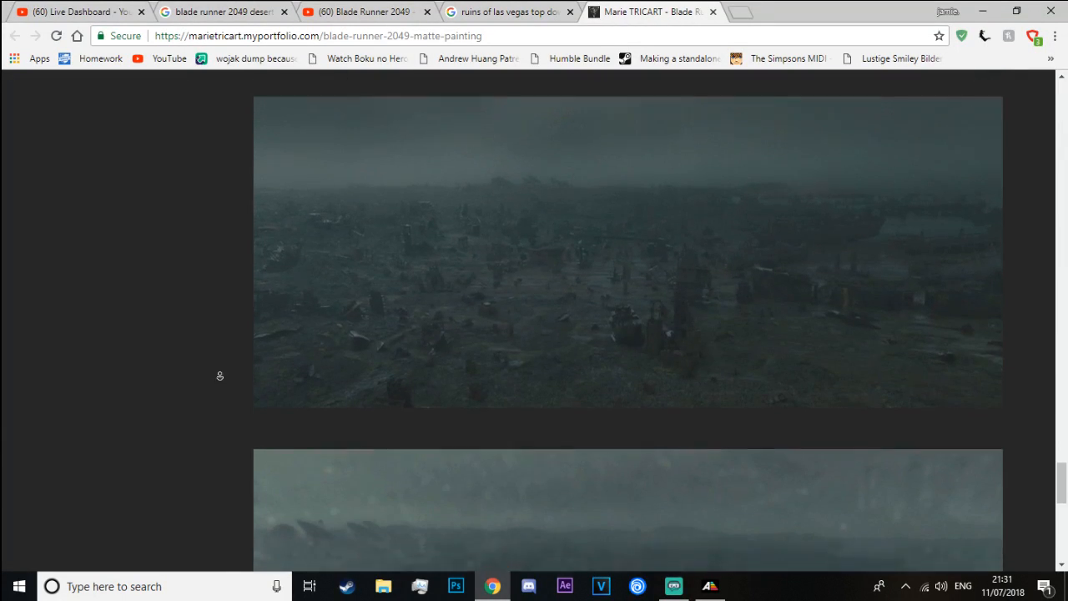
scroll(208, 417, "down", 4)
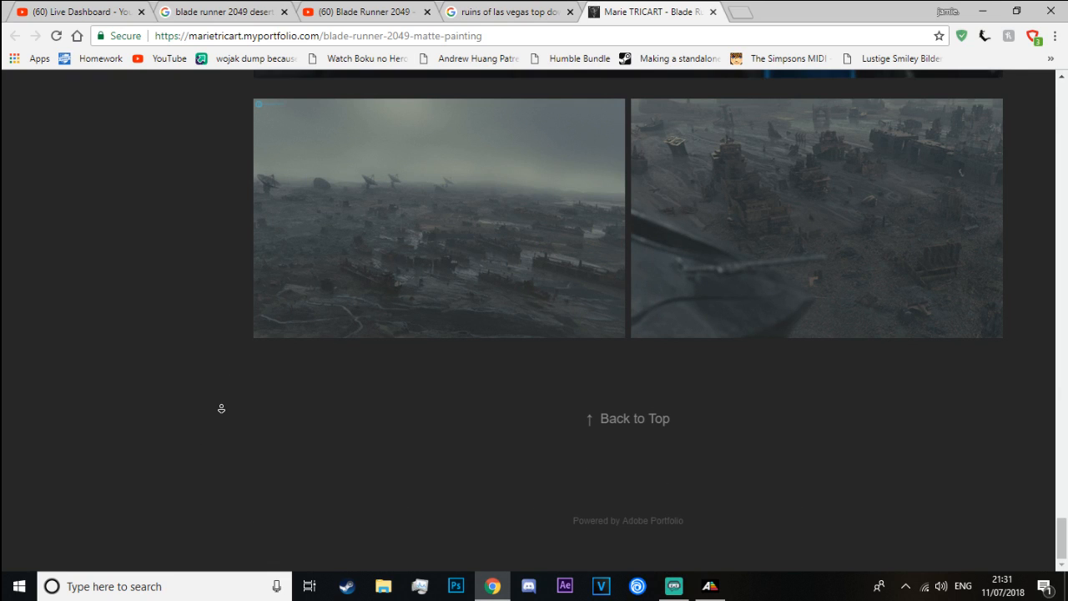
scroll(224, 192, "up", 20)
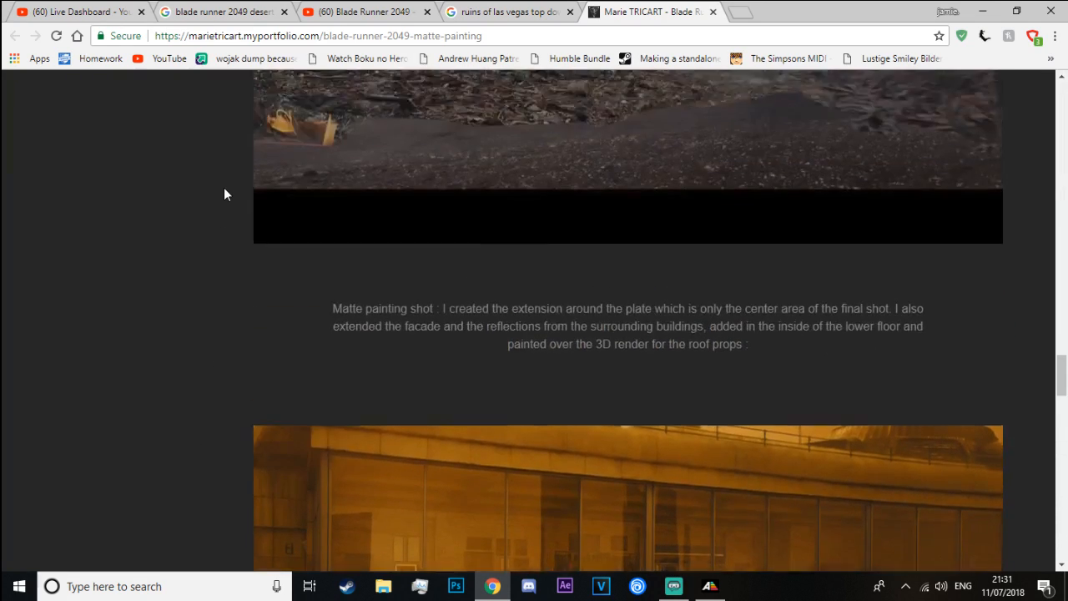
scroll(222, 193, "up", 15)
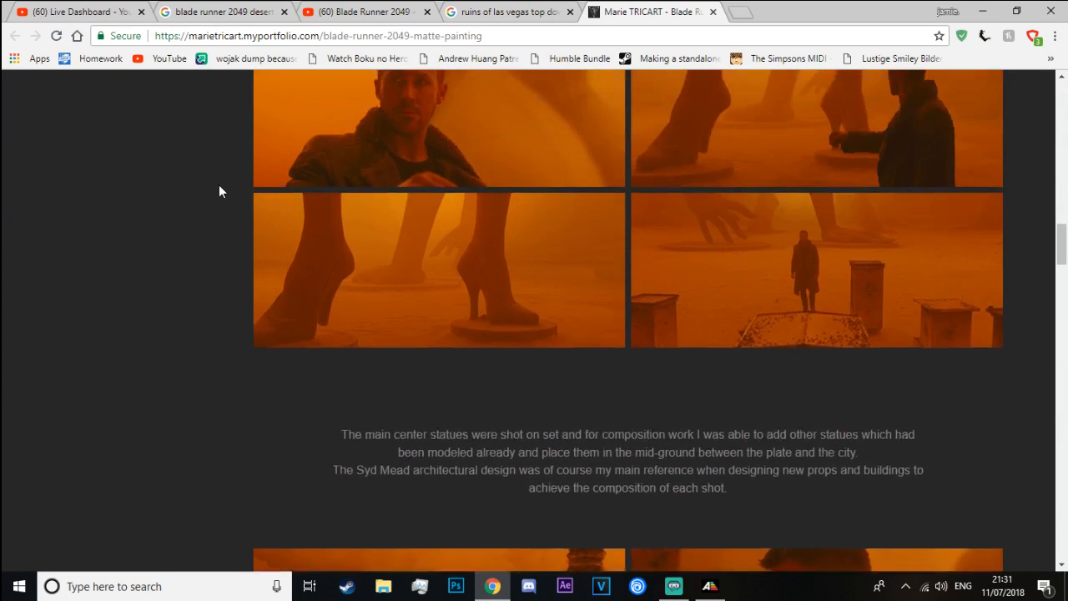
scroll(219, 184, "up", 8)
scroll(997, 406, "down", 1)
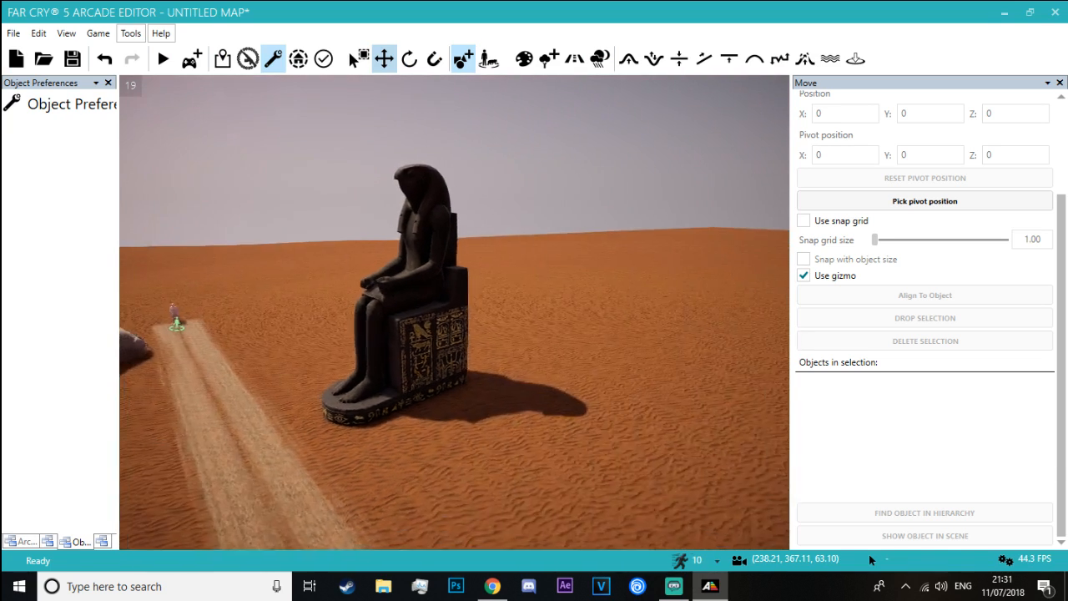
Switch back to the Arcade Editor and search the object library for "statue"
right_click_drag(454, 312, 621, 296)
key("w")
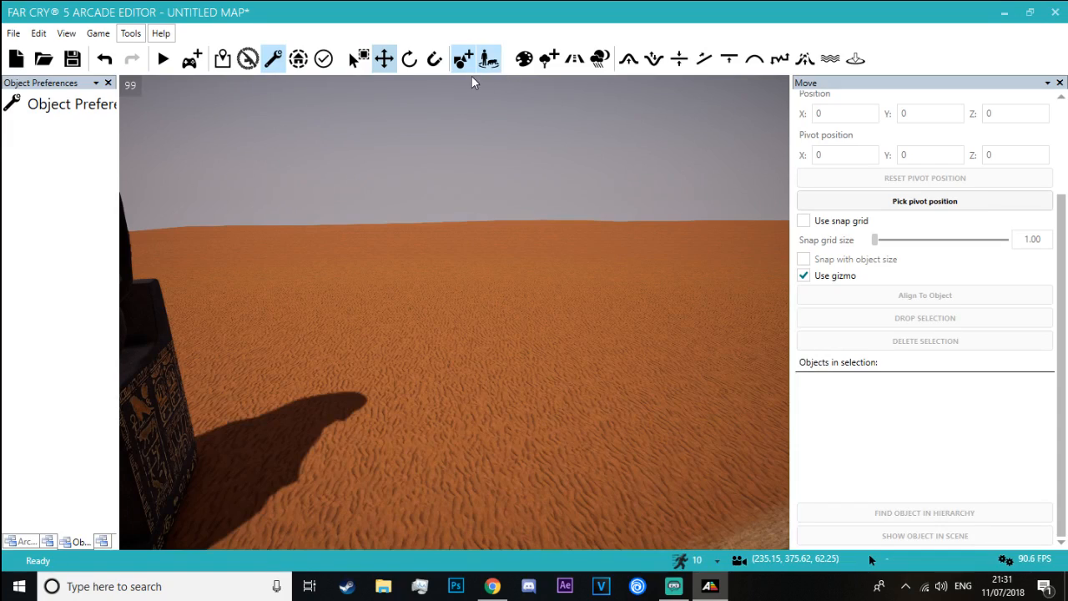
mouse_move(523, 147)
right_mouse_down()
mouse_move(584, 309)
mouse_move(500, 300)
mouse_move(523, 147)
right_mouse_up()
key("s")
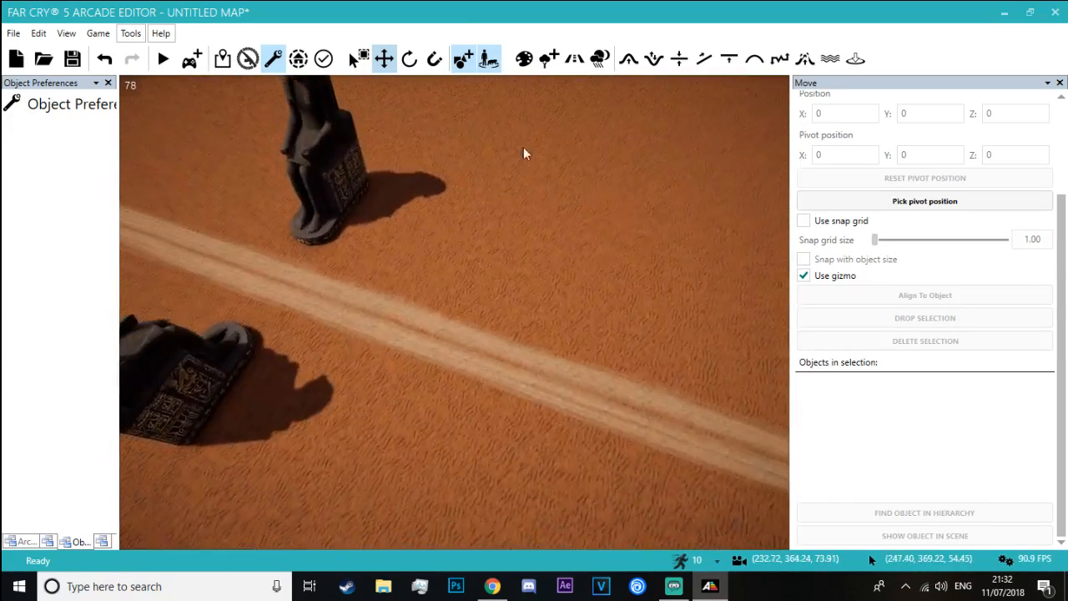
left_click(458, 65)
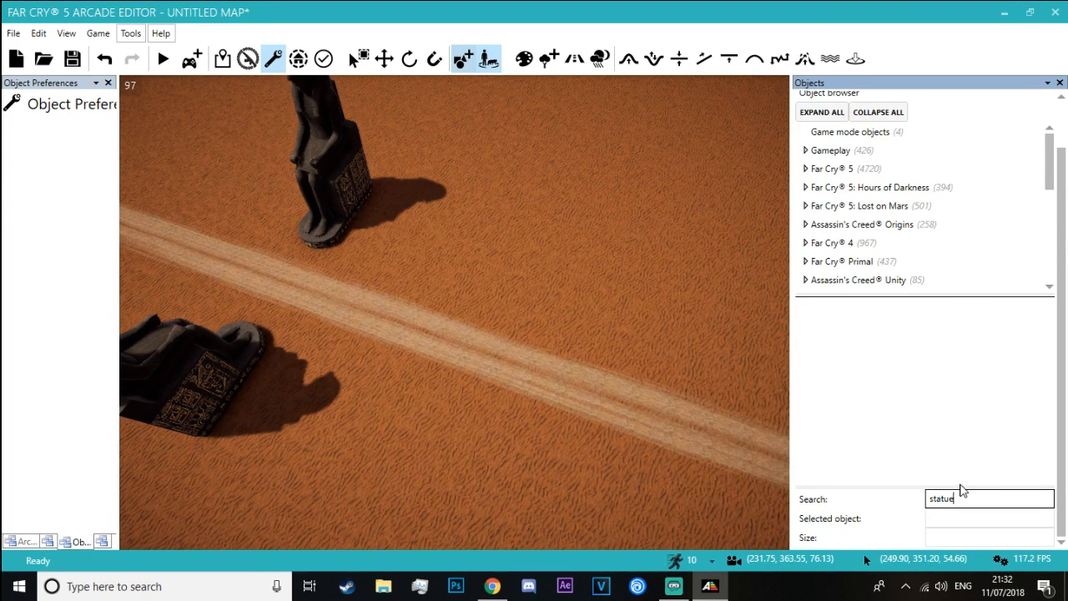
scroll(961, 377, "down", 5)
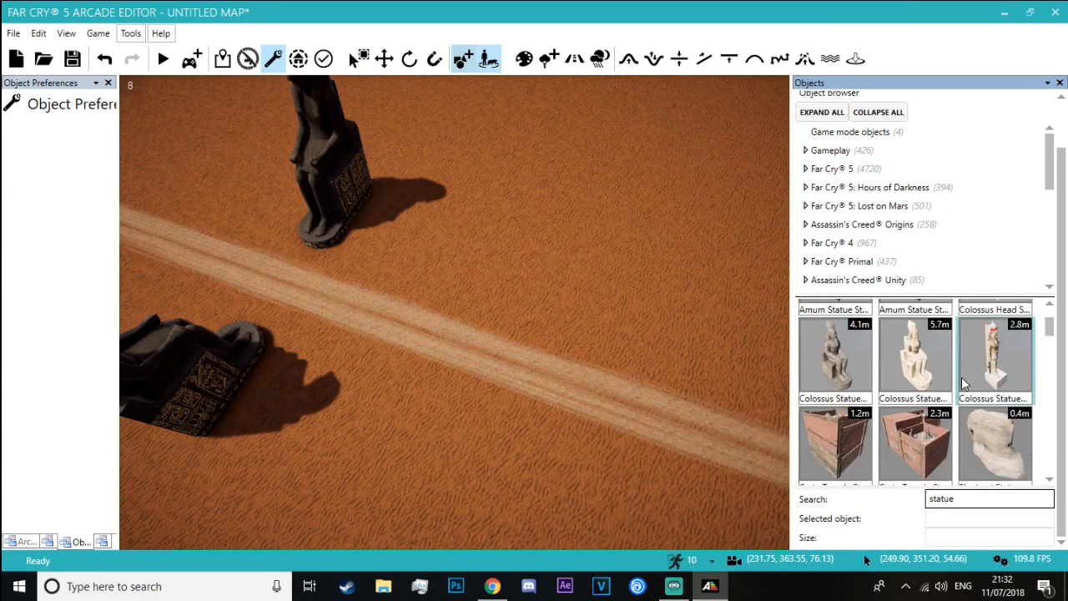
scroll(961, 377, "down", 1)
scroll(960, 378, "down", 1)
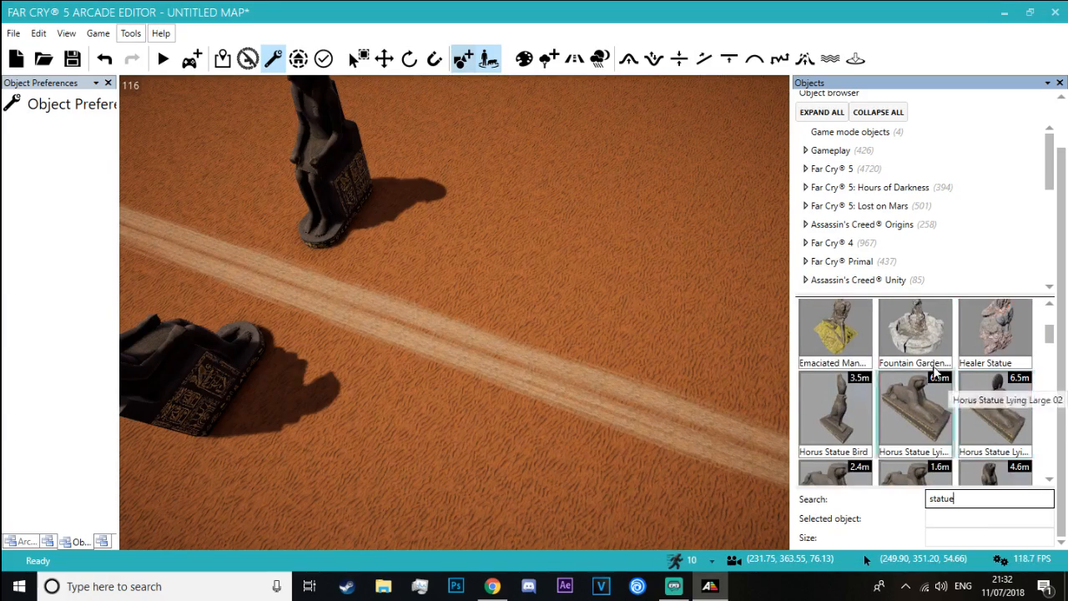
Place the Fountain Garden statue on the sand road in front of the two facing seated statues
left_click(915, 342)
right_click_drag(490, 364, 697, 288)
key("w")
key("w")
key("s")
key("w")
right_click_drag(461, 288, 510, 216)
key("s")
left_click(438, 339)
key("w")
key("s")
scroll(1000, 424, "down", 11)
key("a")
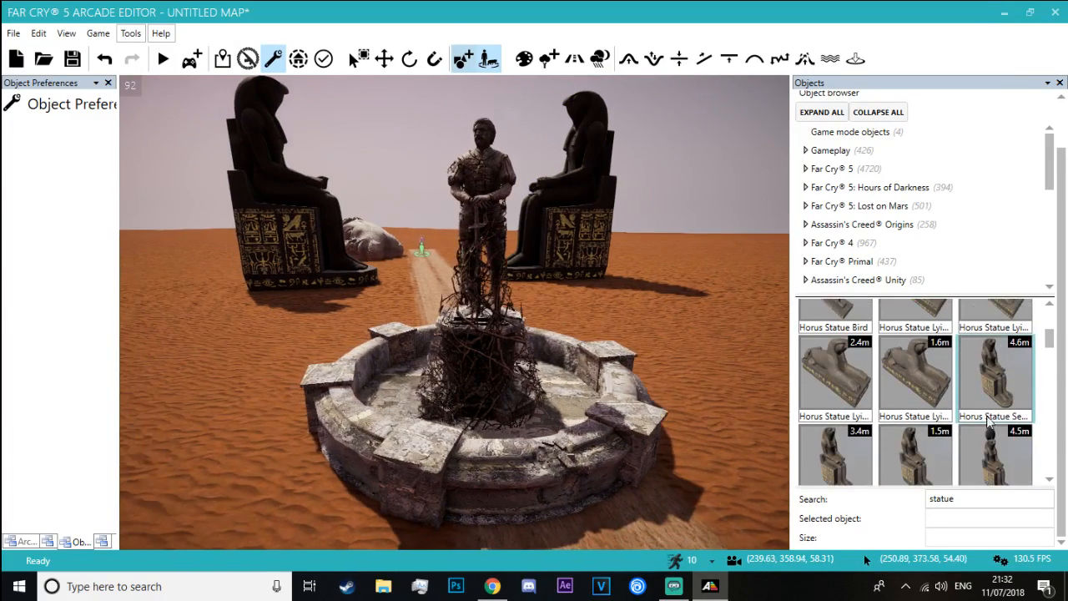
key("s")
scroll(1008, 422, "down", 5)
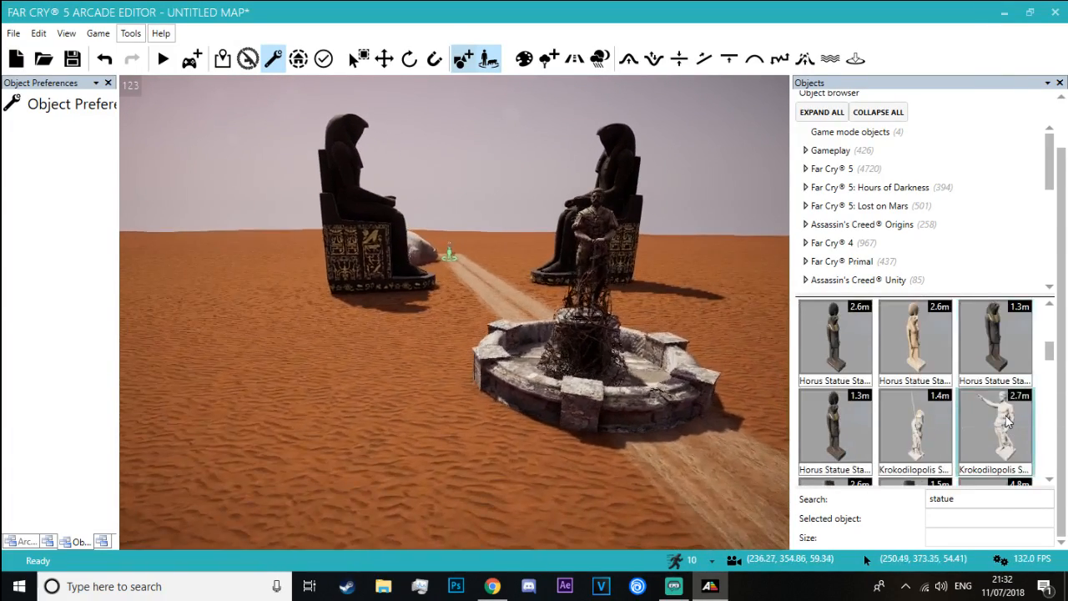
left_click(989, 398)
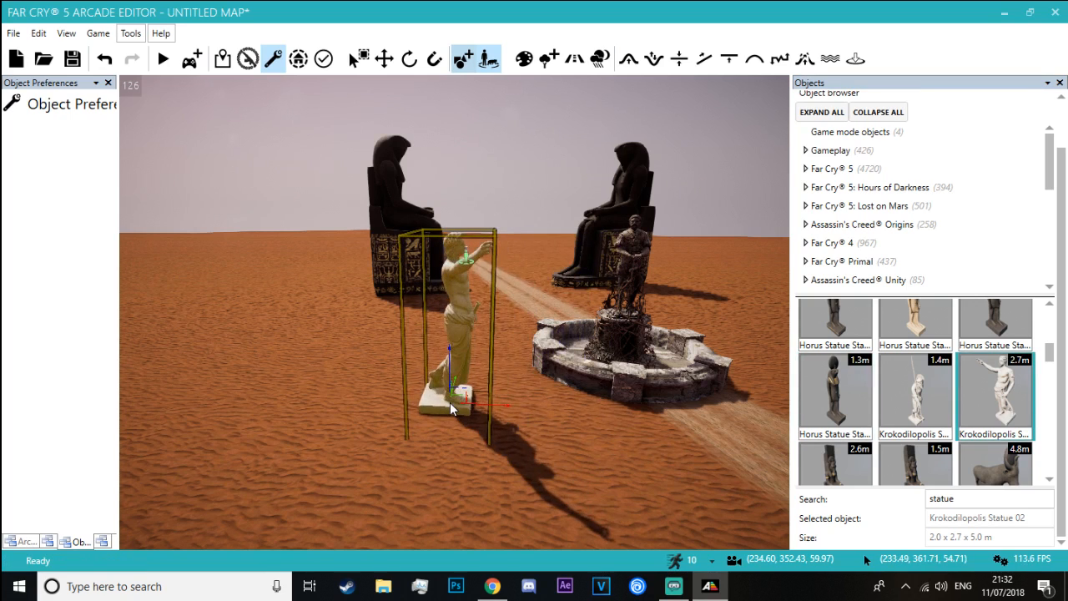
key("Escape")
scroll(871, 442, "down", 3)
left_click(867, 442)
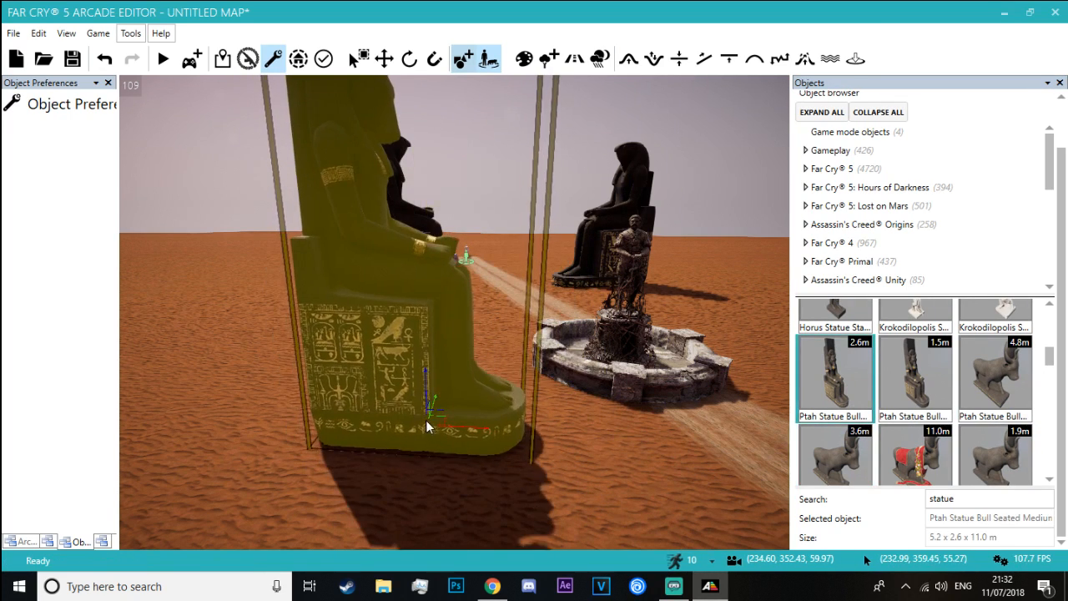
key("Escape")
Place the Sobek Statue Standing Large beside the sand road, near the fountain
scroll(929, 407, "down", 2)
scroll(929, 407, "down", 5)
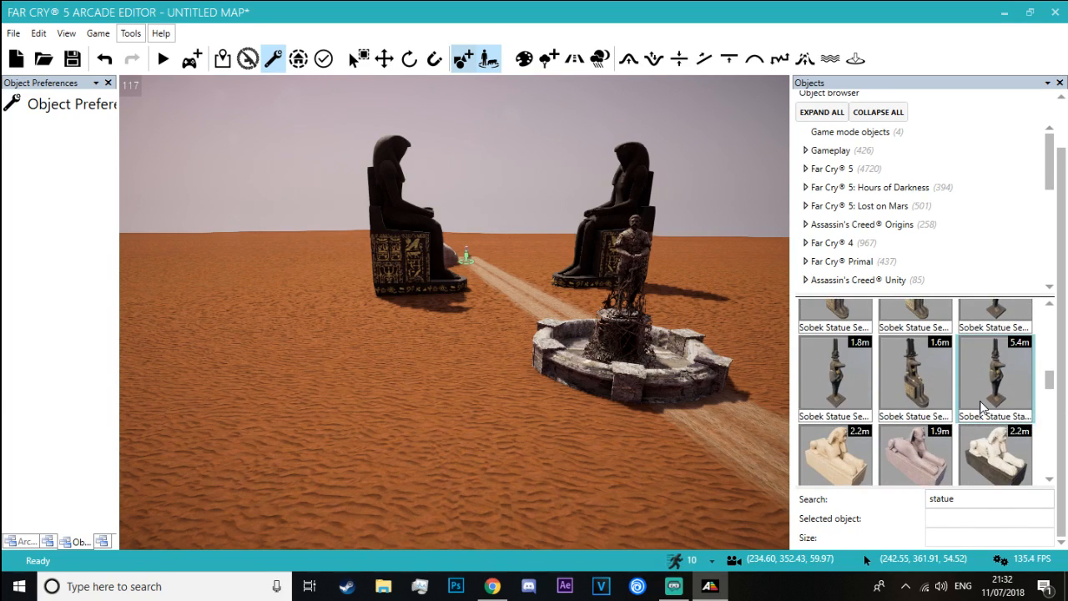
left_click(982, 406)
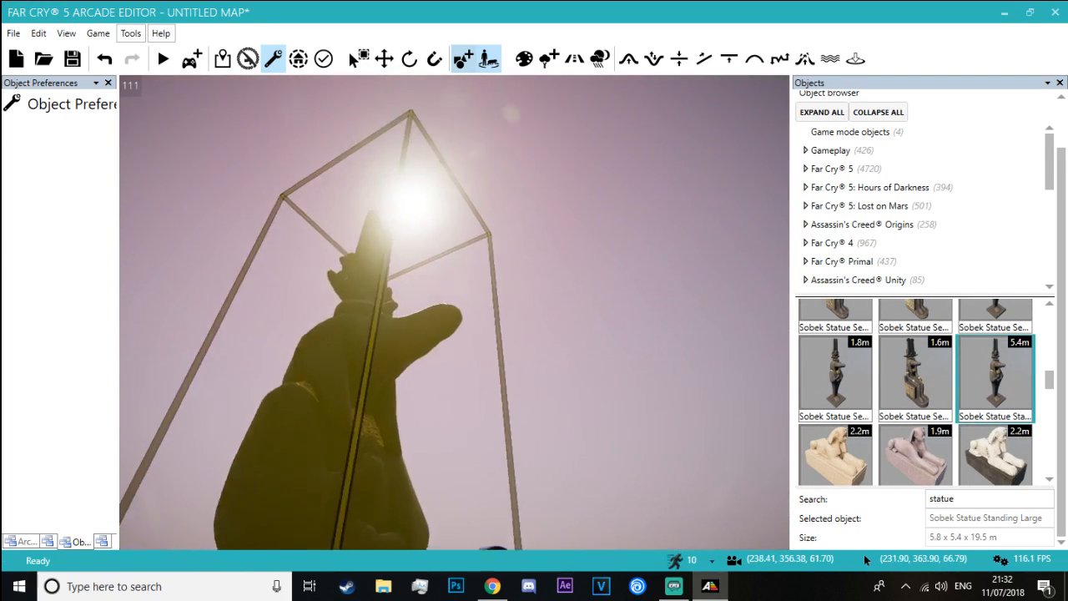
right_click_drag(250, 225, 263, 361)
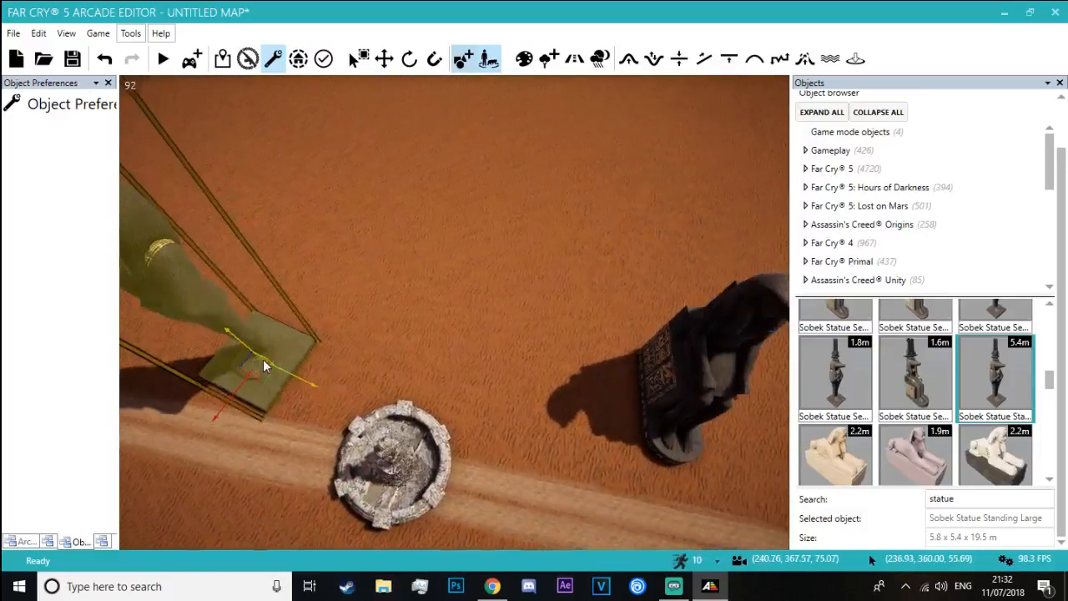
key("s")
left_click(308, 361)
Delete the fountain statue from the sand road
left_click(386, 62)
left_click(395, 465)
key("Delete")
Rotate the standing Sobek statue until it lies toppled on its side toward the sand road
right_click_drag(396, 465, 472, 343)
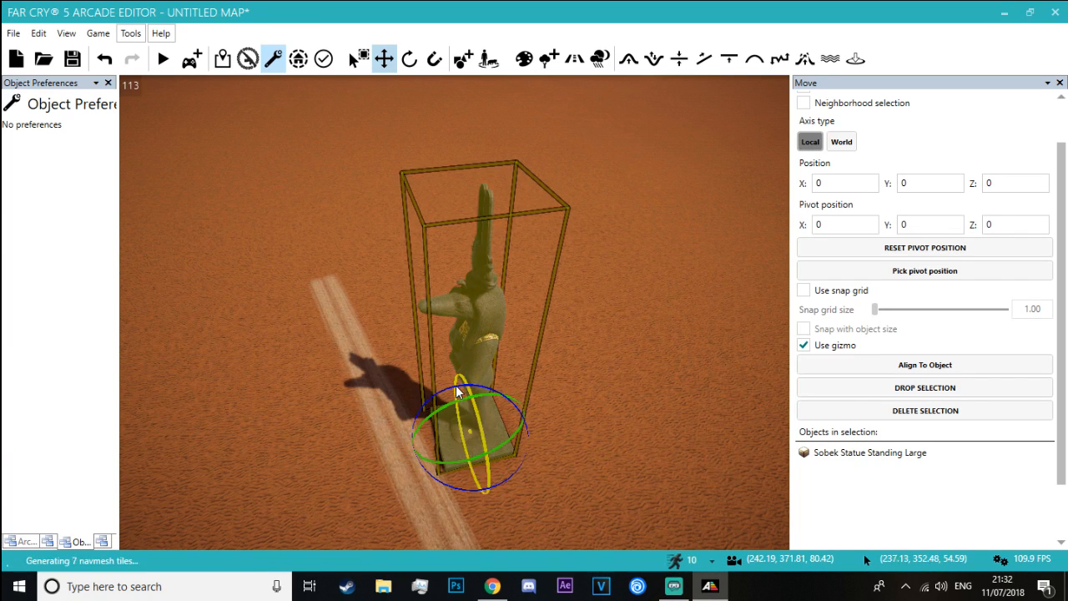
left_click_drag(464, 392, 446, 417)
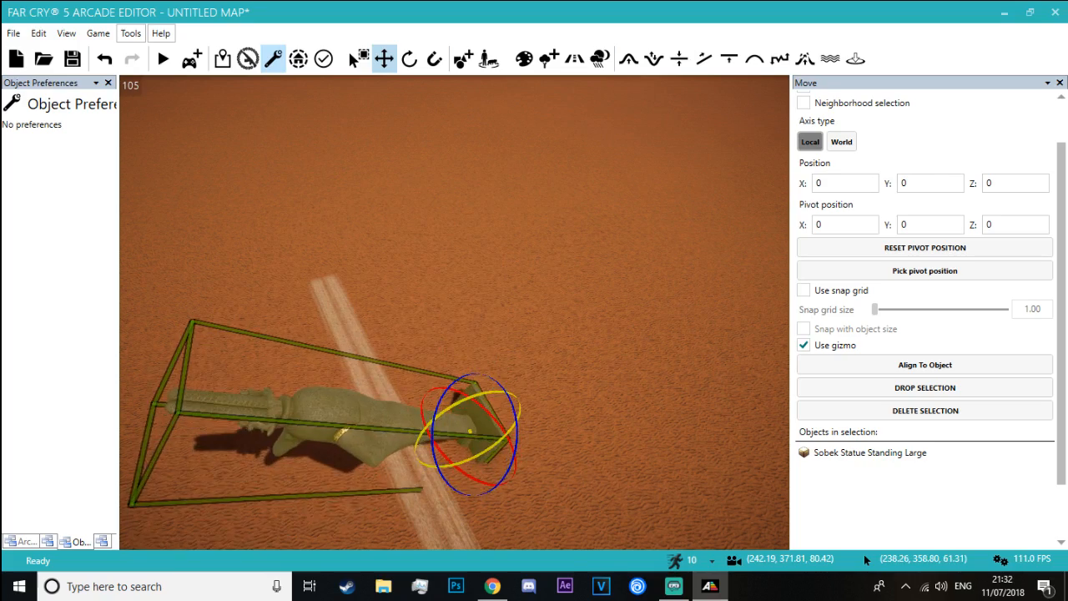
right_click_drag(447, 417, 484, 467)
key("w")
key("a")
right_click_drag(342, 442, 360, 381)
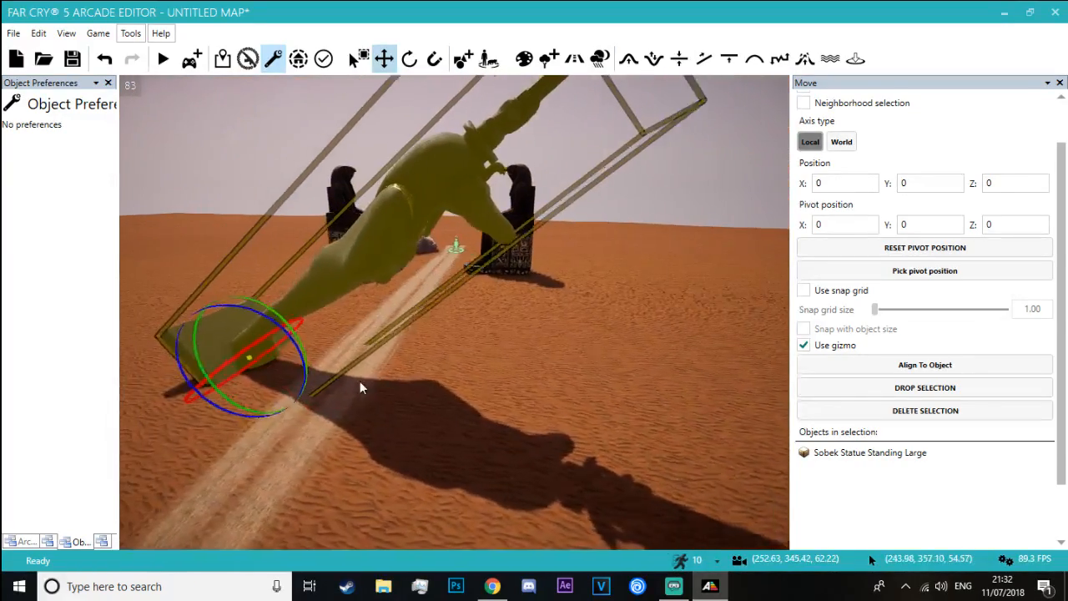
left_click_drag(289, 312, 256, 312)
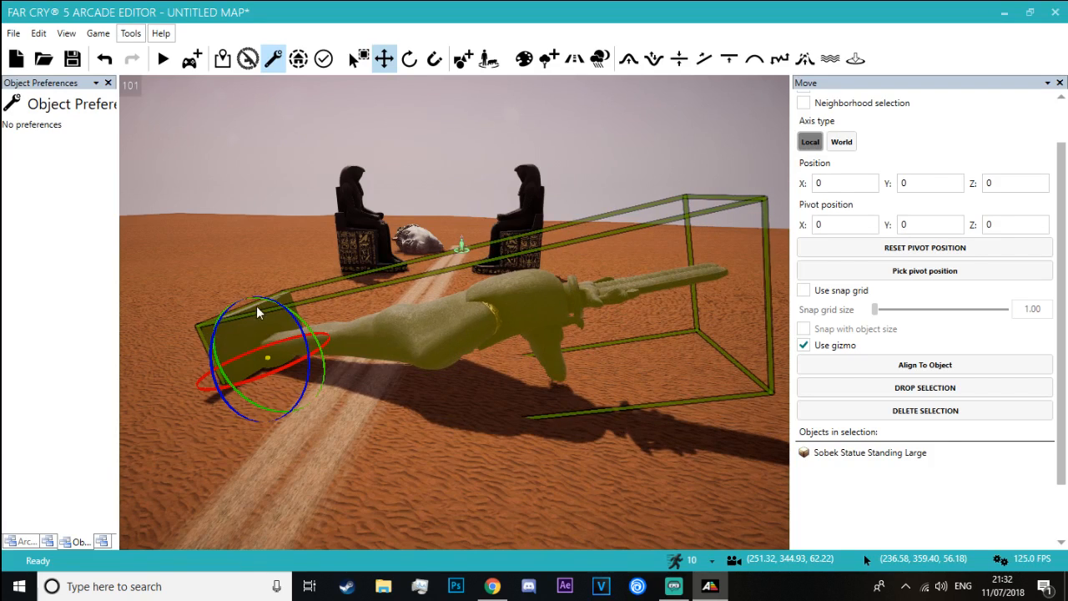
left_click_drag(226, 391, 216, 346)
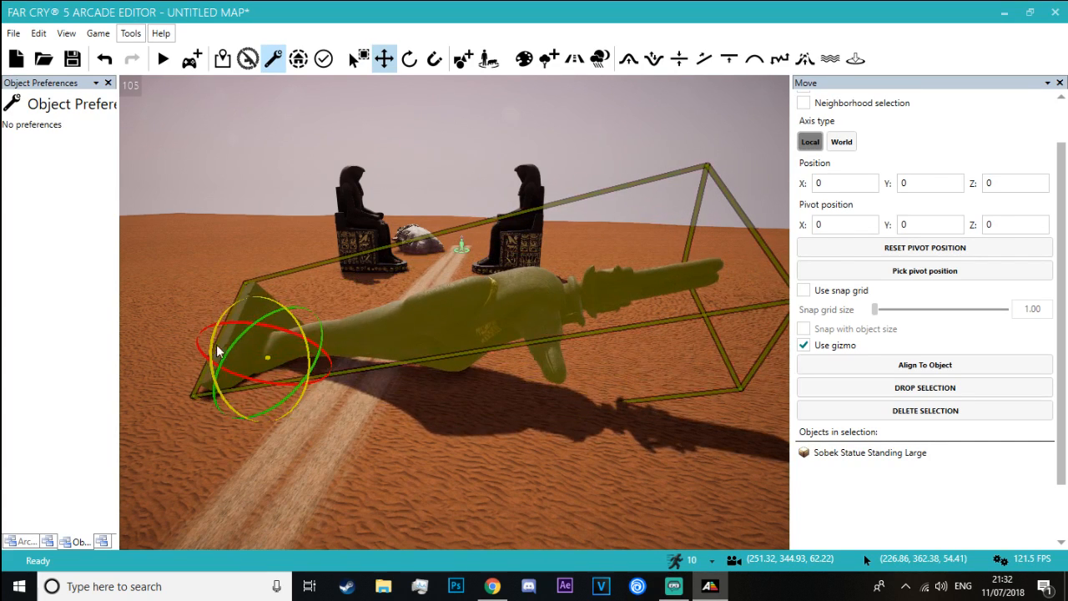
Slide the toppled Sobek statue along its length so that its upper body lies across the sand road
left_click_drag(280, 333, 284, 367)
key("w")
right_click_drag(286, 330, 551, 352)
key("a")
right_click_drag(340, 329, 421, 324)
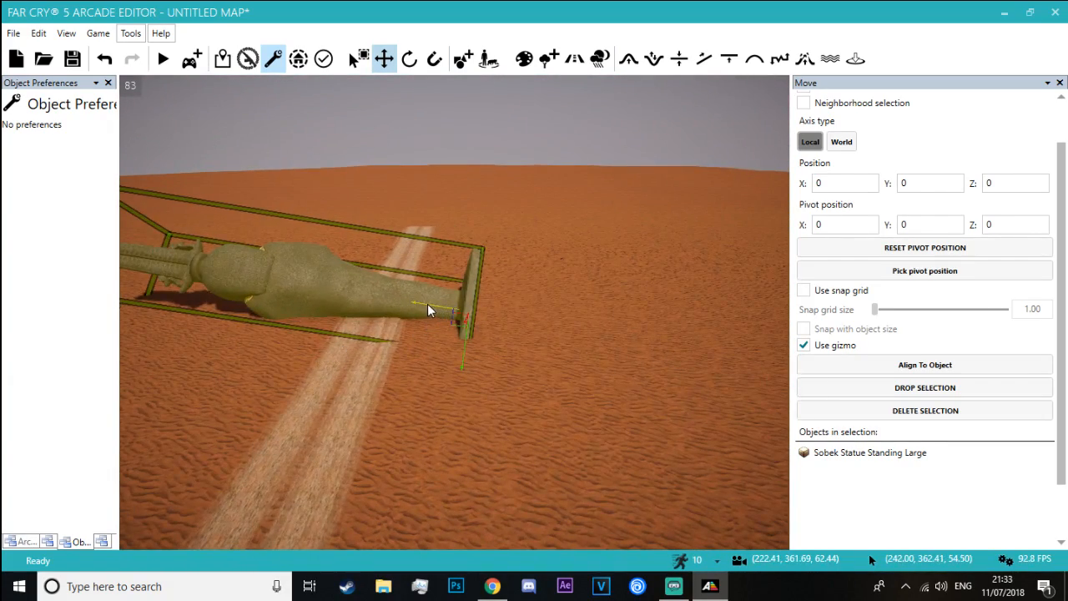
left_click_drag(427, 310, 615, 308)
left_click(616, 308)
key("d")
right_click_drag(616, 308, 582, 248)
key("w")
key("a")
left_click(602, 259)
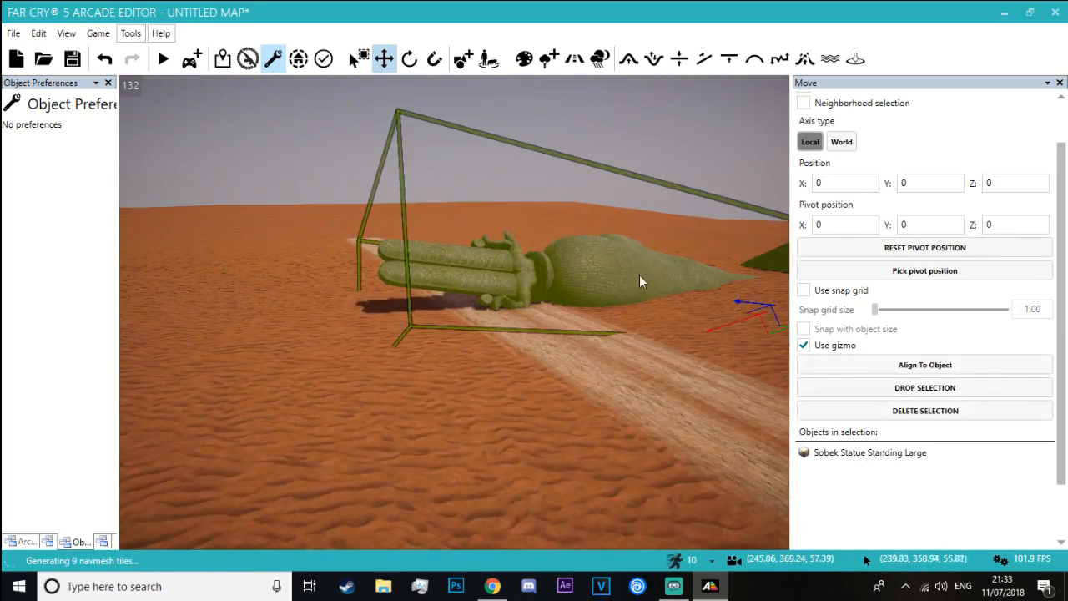
Adjust the toppled statue's tilt and raise it out of the sand so its head rests on the road
key("d")
right_click_drag(639, 274, 643, 288)
key("s")
left_click(726, 270)
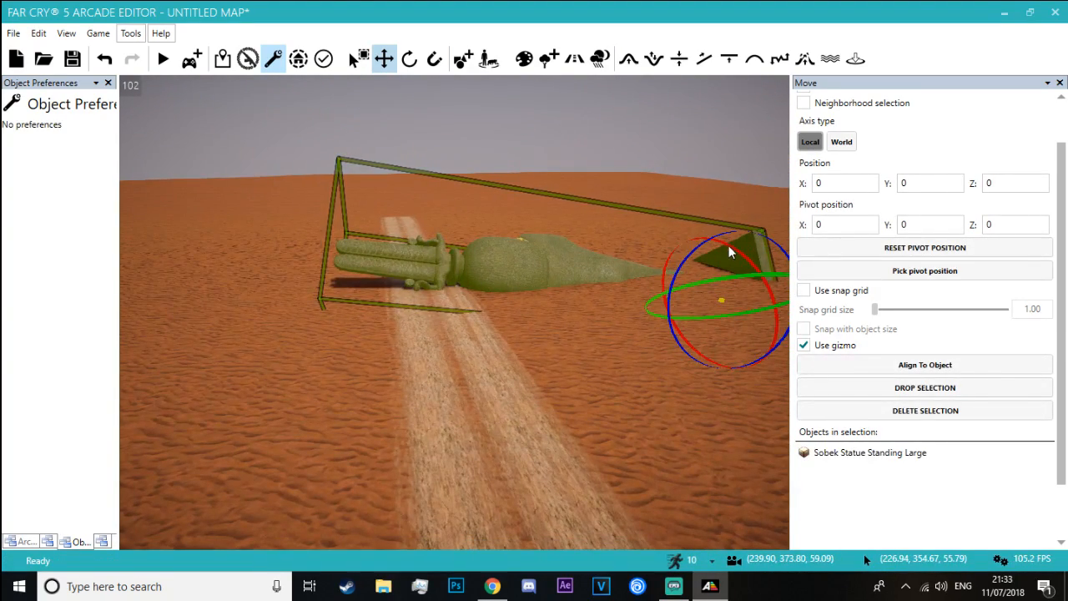
left_click_drag(729, 245, 666, 288)
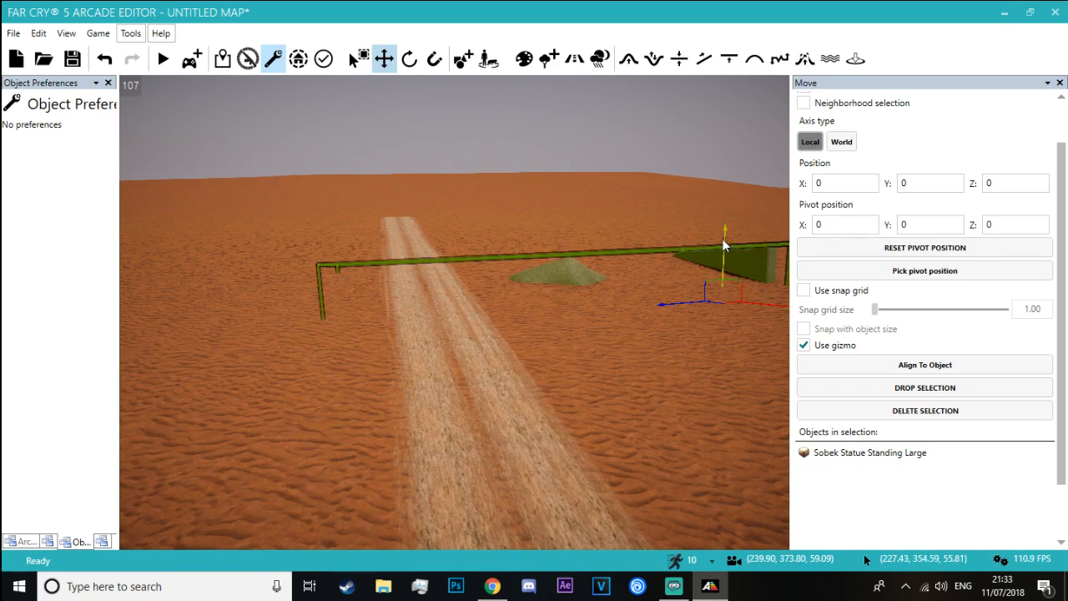
left_click_drag(724, 244, 719, 150)
key("space")
key("space")
left_click(644, 132)
Examine the fallen statue's placement across the road from ground level and from above
right_click_drag(643, 133, 557, 103)
key("d")
key("w")
key("d")
key("w")
key("s")
key("s")
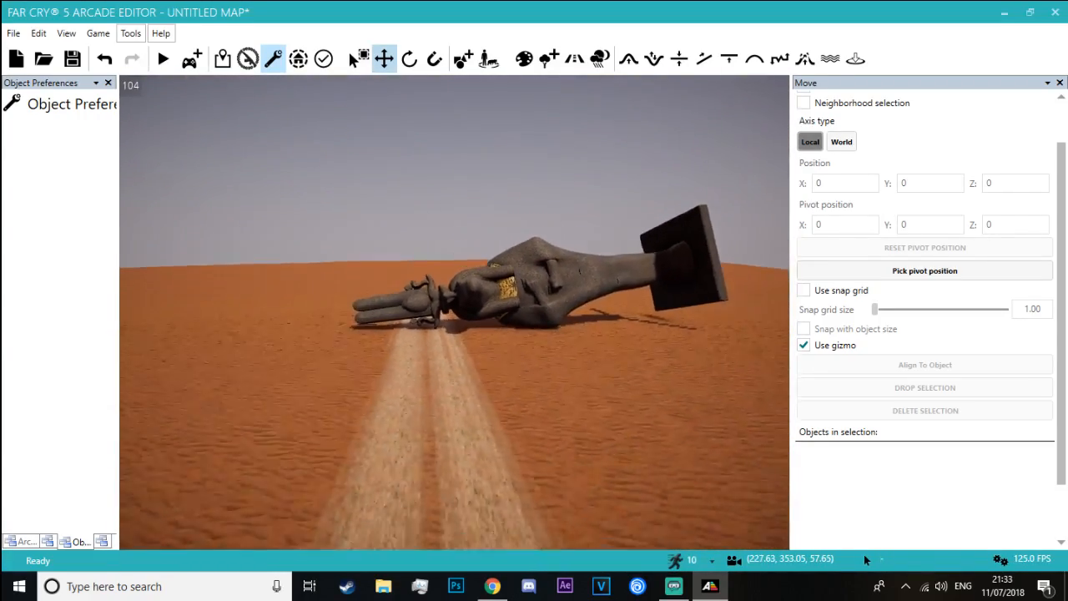
key("w")
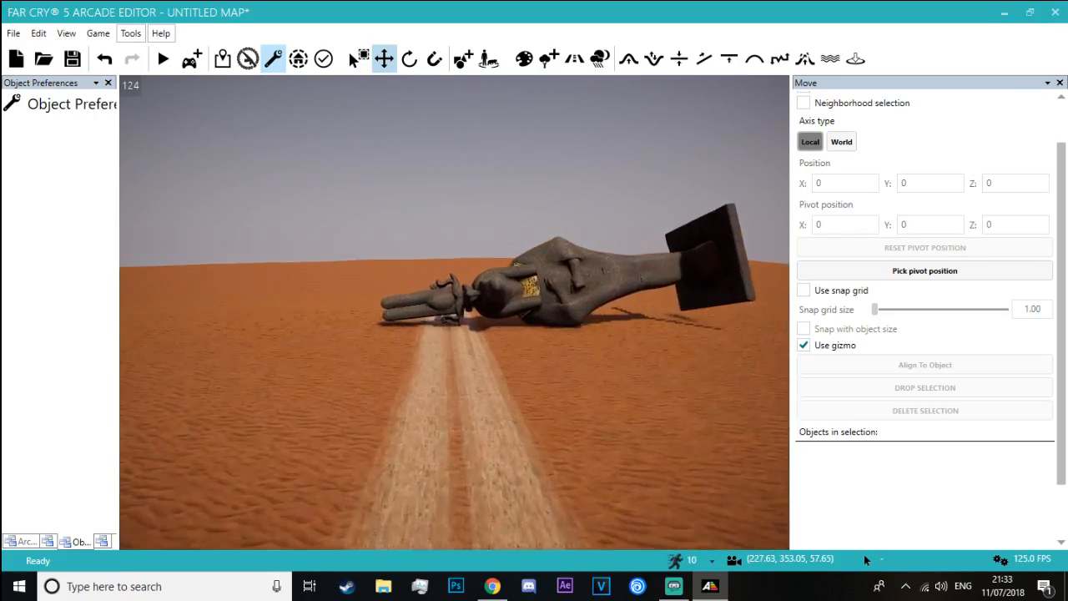
mouse_move(492, 104)
right_mouse_down()
mouse_move(467, 102)
mouse_move(476, 125)
mouse_move(488, 117)
mouse_move(484, 100)
right_mouse_up()
key("s")
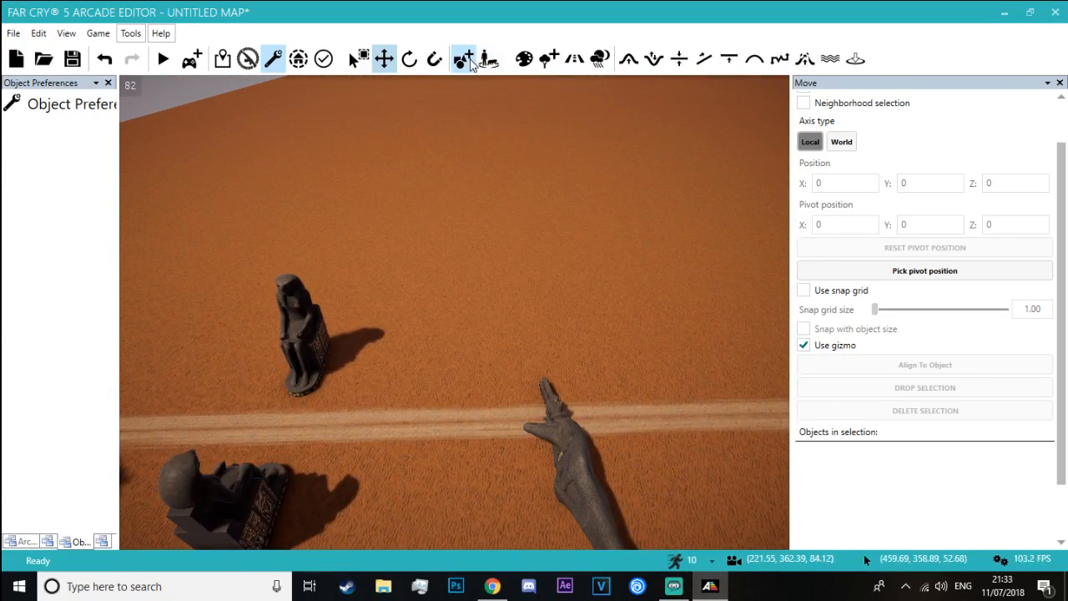
Browse the Far Cry 5: Hours of Darkness agricultural, door and window, and corpse objects for suitable ruin props
left_click(465, 57)
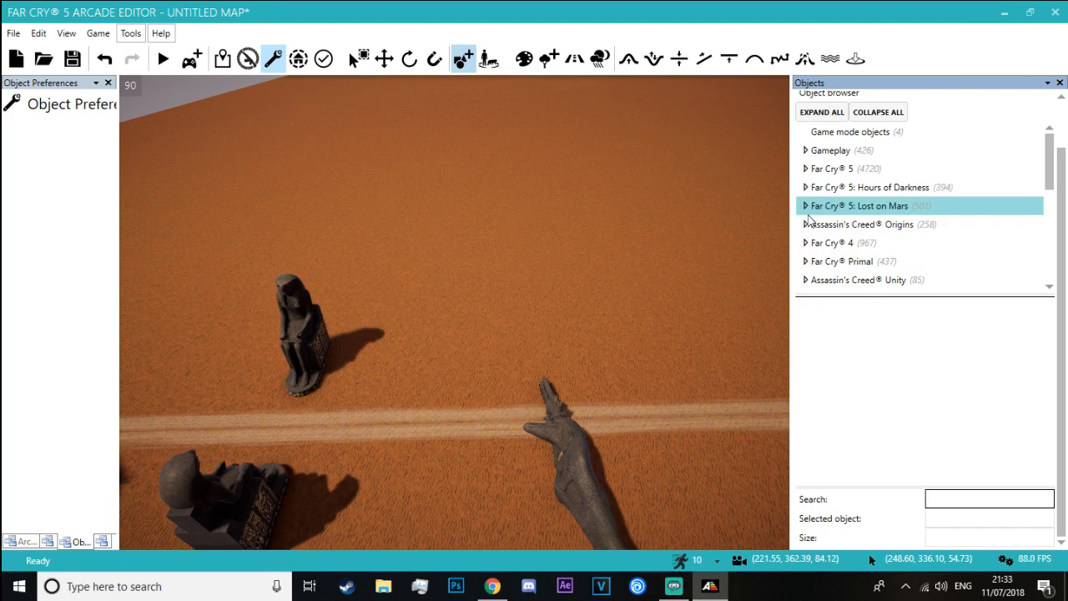
left_click(838, 226)
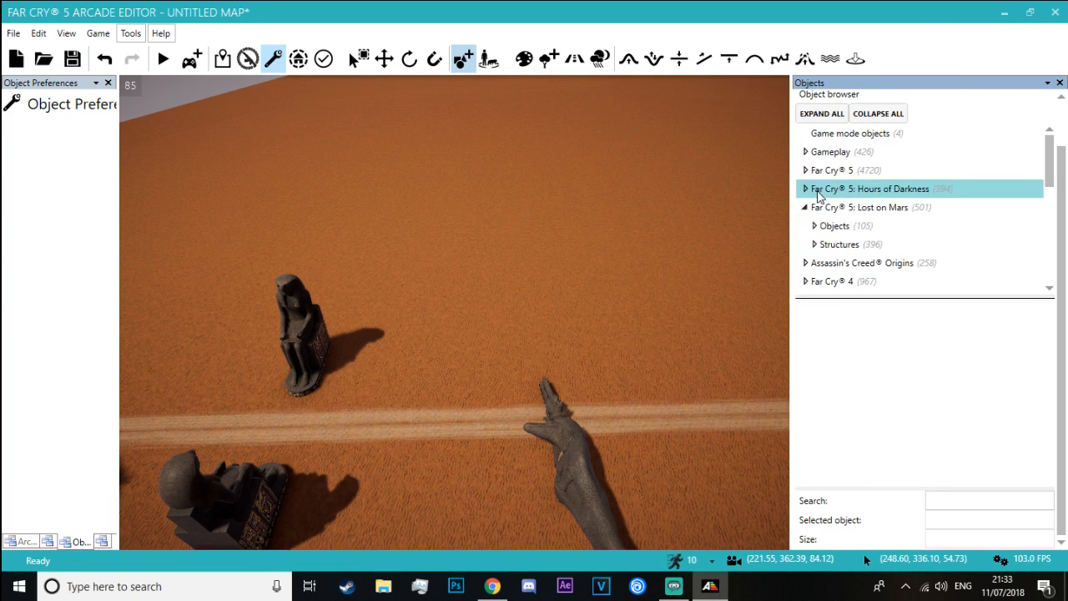
left_click(823, 225)
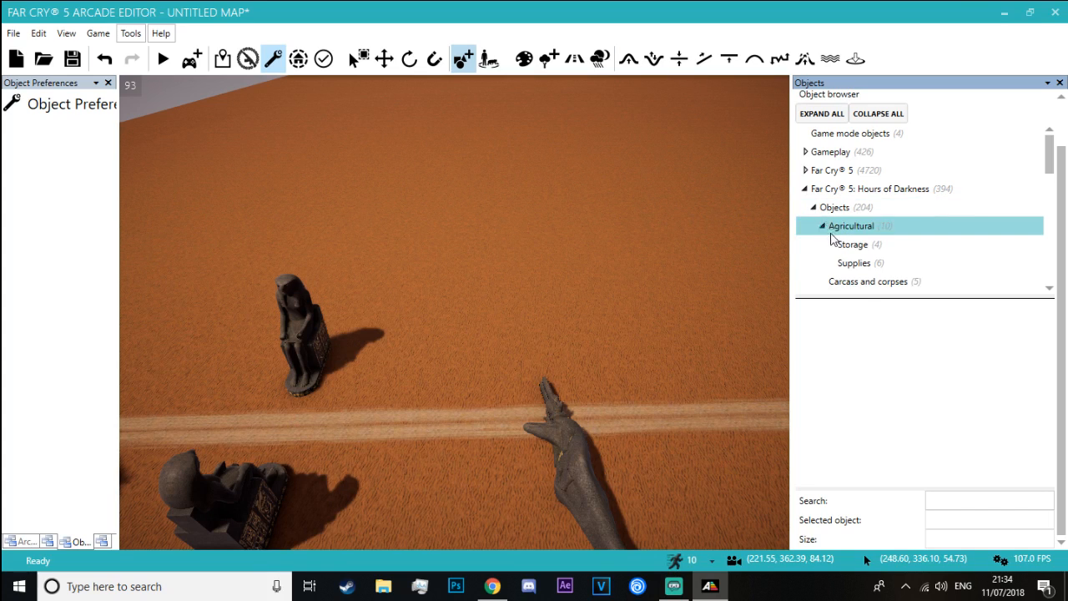
left_click(852, 243)
left_click(853, 262)
scroll(860, 264, "down", 1)
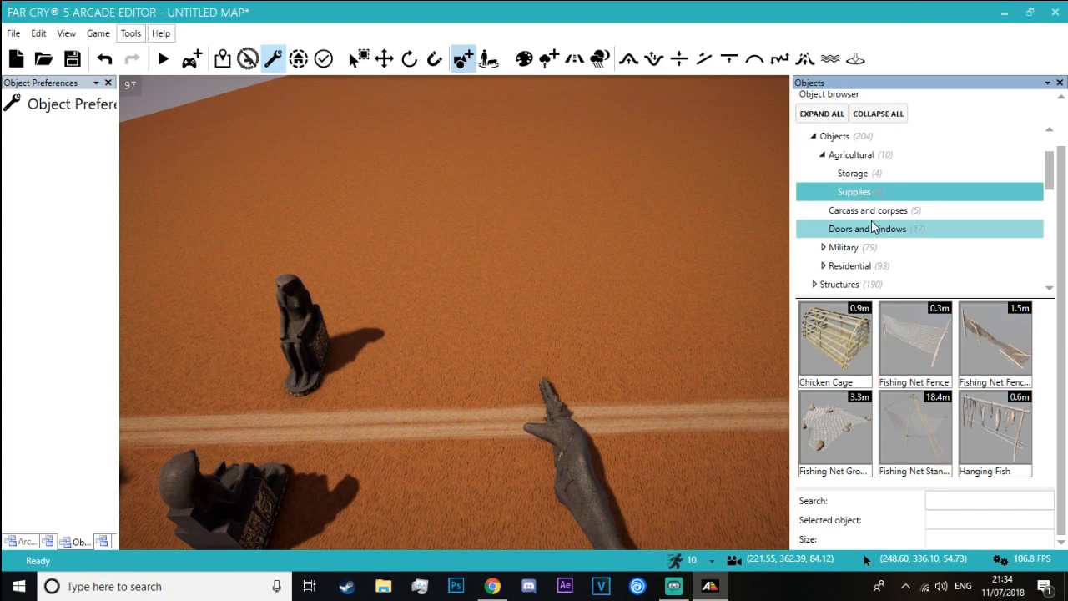
left_click(860, 228)
left_click(877, 210)
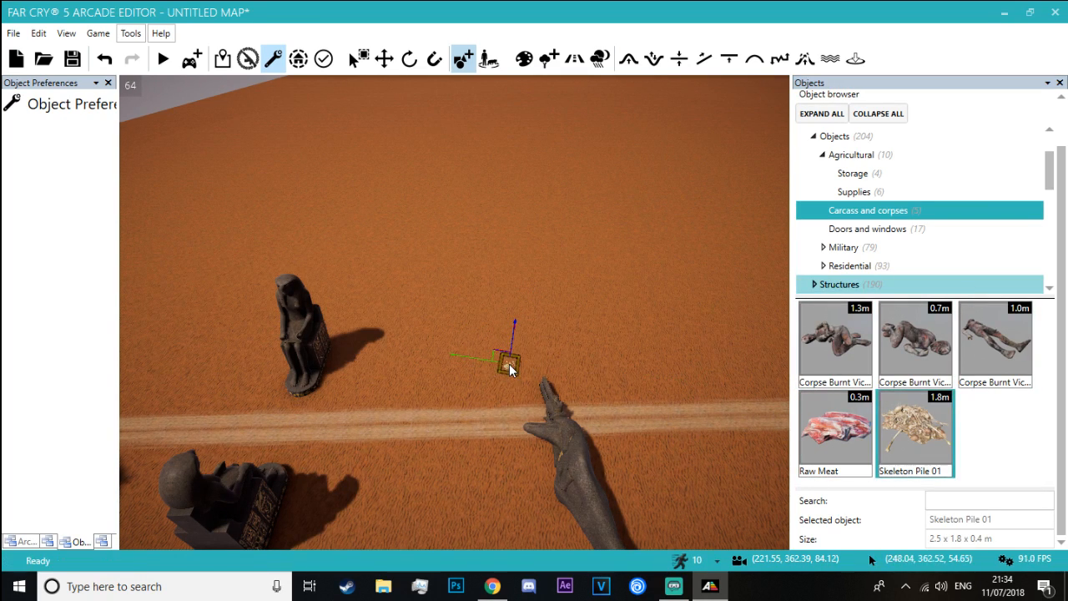
Browse the Hours of Darkness military objects, including signs, furniture, supplies and wreckages
left_click(884, 234)
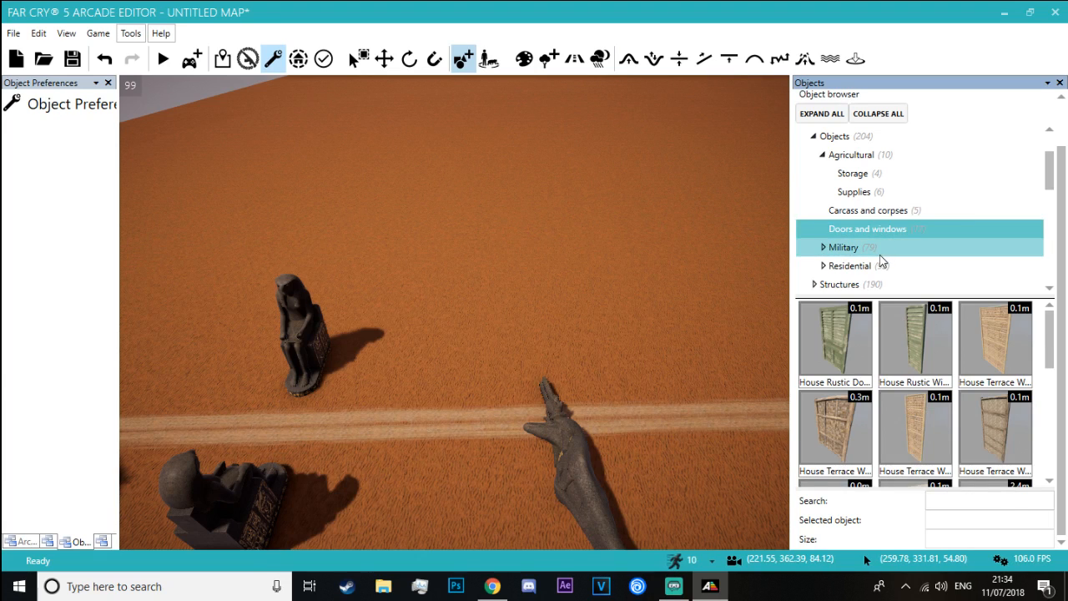
scroll(830, 251, "down", 1)
left_click(876, 230)
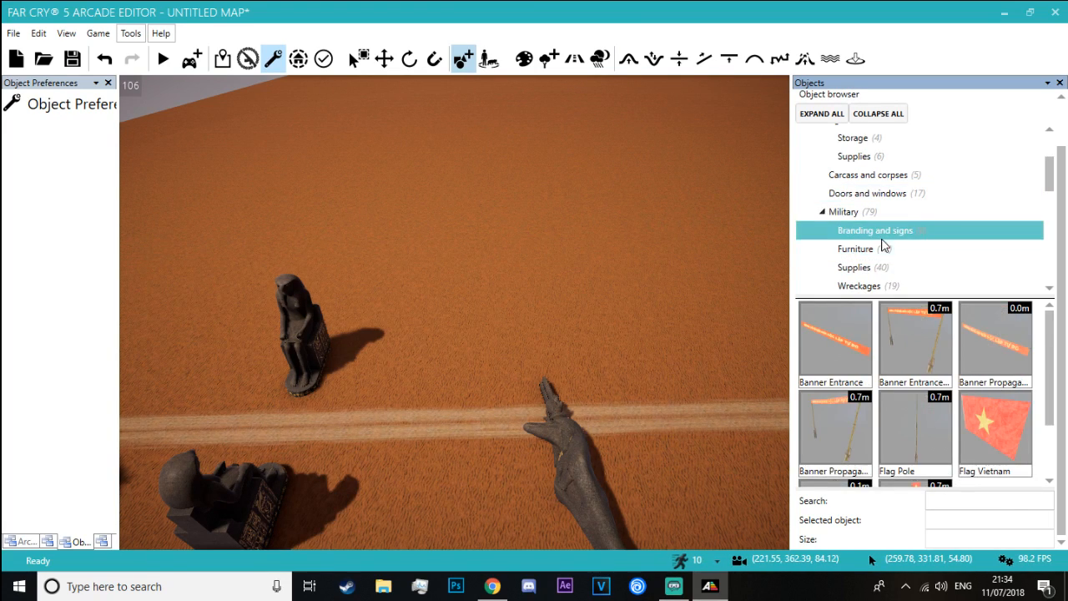
left_click(880, 248)
scroll(884, 267, "down", 1)
left_click(890, 237)
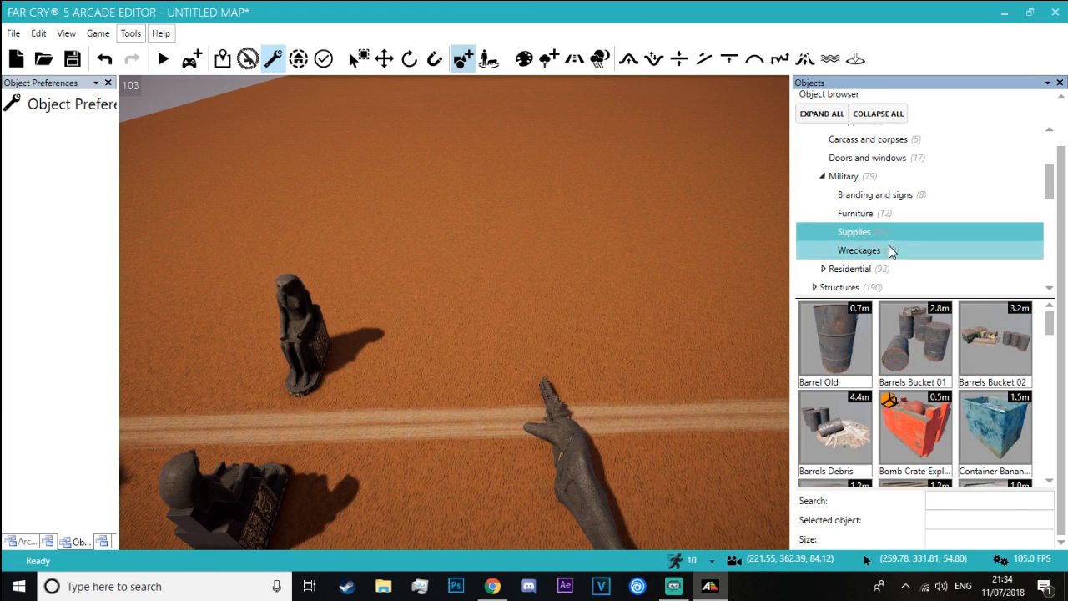
left_click(891, 251)
scroll(887, 253, "down", 1)
scroll(930, 346, "down", 5)
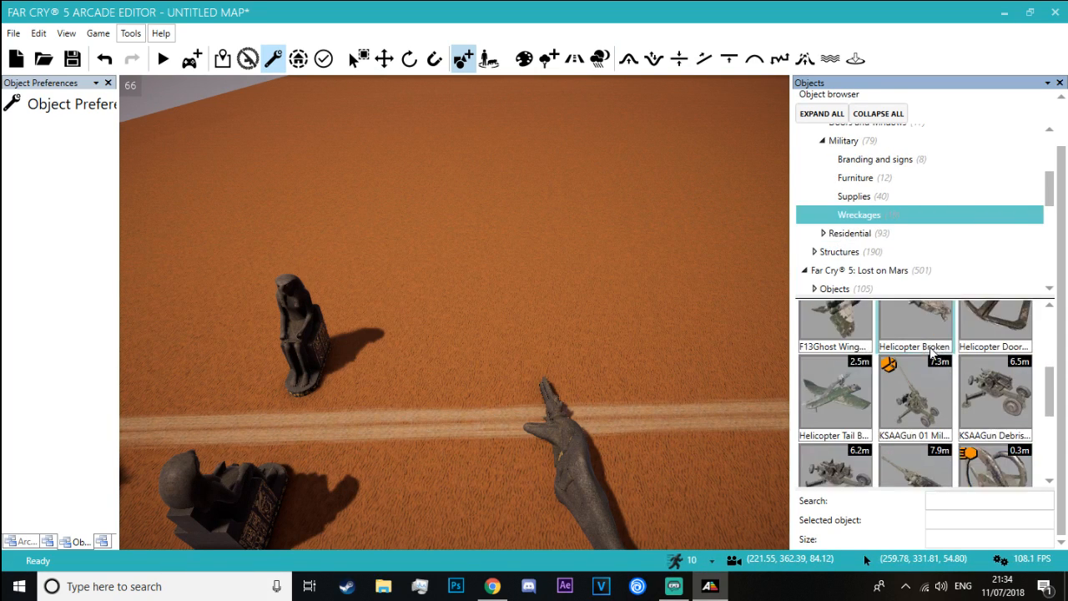
scroll(929, 347, "up", 1)
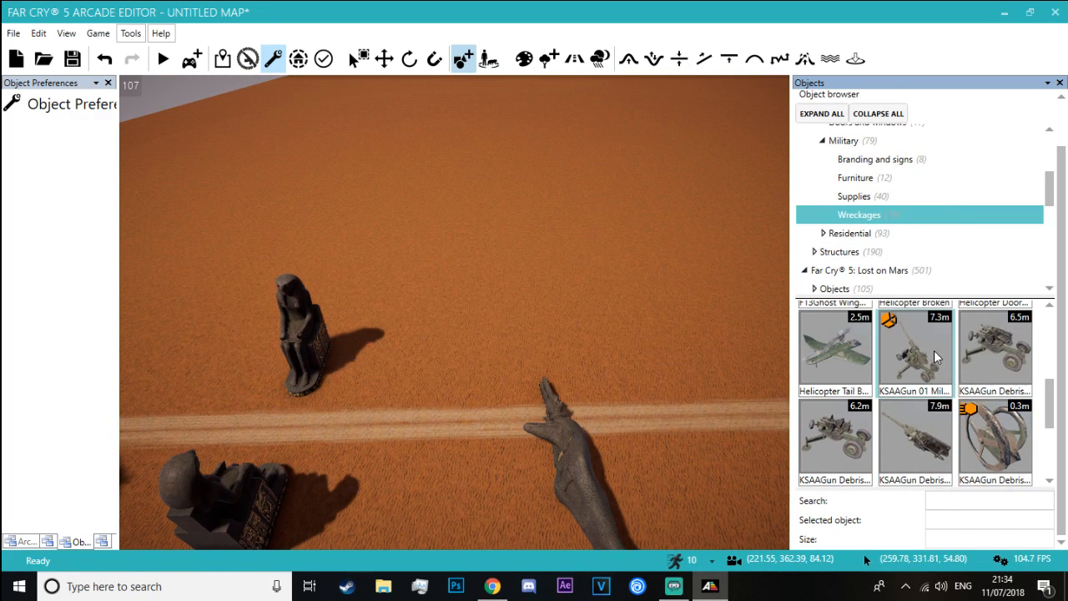
Try a KSAAGun Debris wreckage piece on the open sand
key("w")
right_click_drag(445, 360, 444, 359)
key("Escape")
left_click(853, 465)
key("Escape")
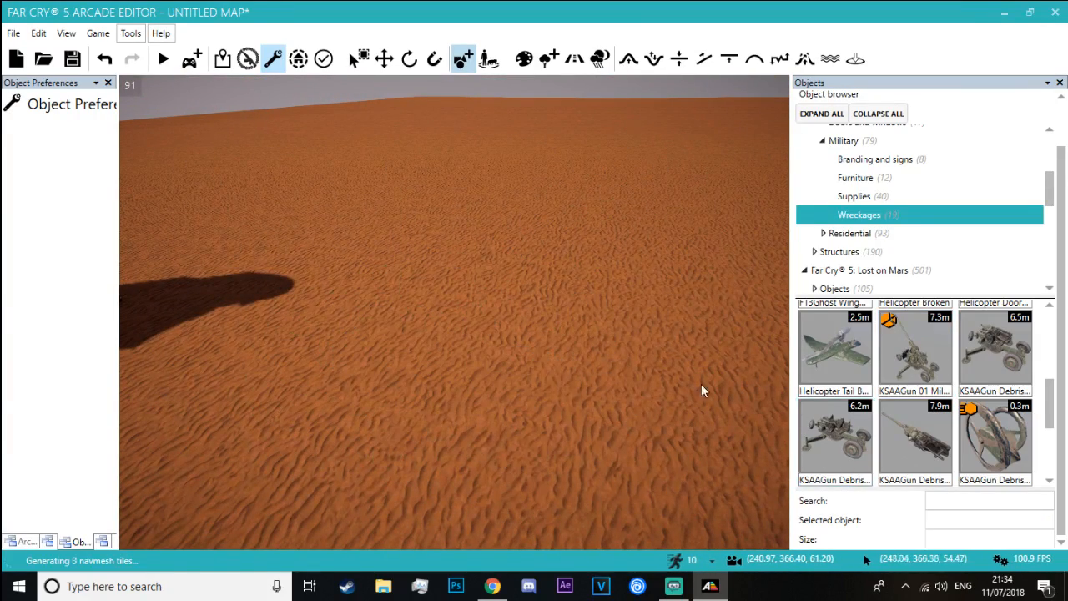
Try the Parachute Fallen 01 wreckage on the sand
scroll(998, 400, "down", 2)
scroll(997, 400, "down", 1)
scroll(997, 401, "up", 1)
scroll(997, 400, "down", 1)
left_click(916, 443)
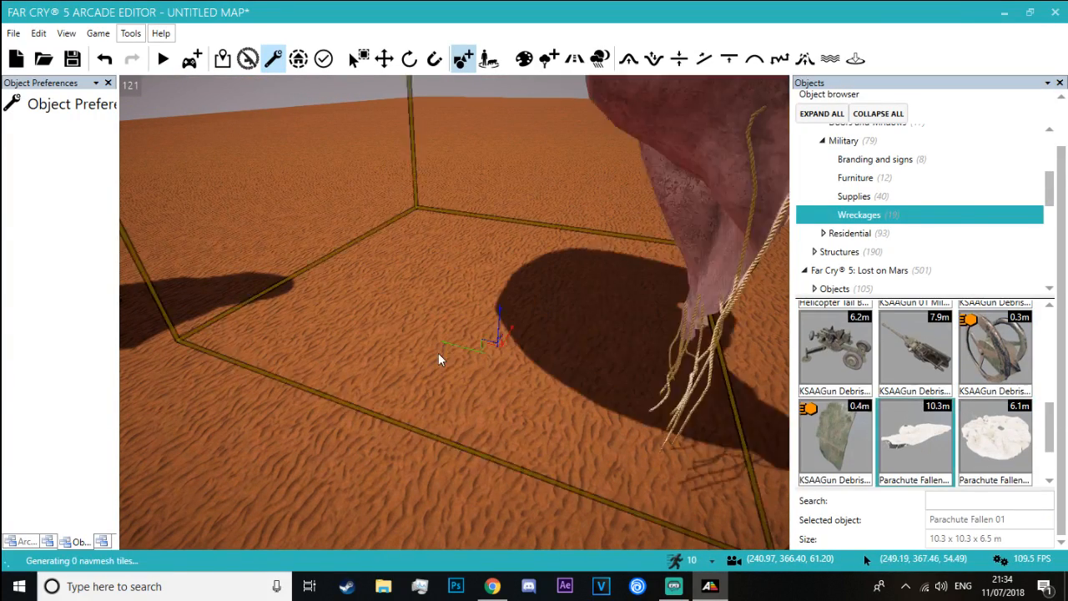
key("d")
right_click_drag(438, 353, 439, 354)
key("w")
key("Escape")
Try the Parachute Fallen 02 wreckage on the sand road between the seated statues and the fallen head
left_click(998, 440)
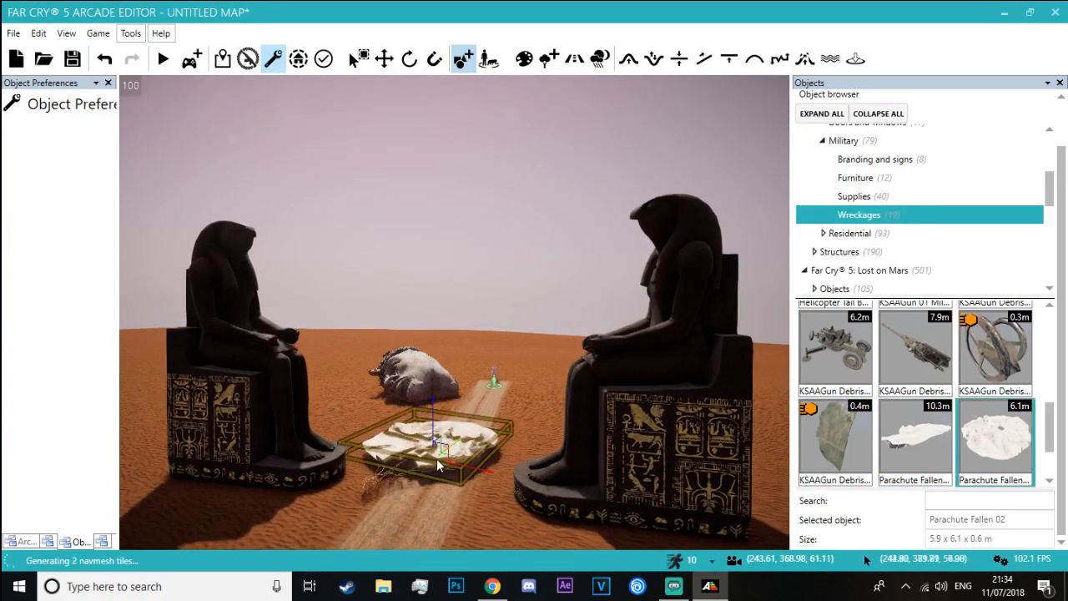
key("w")
key("w")
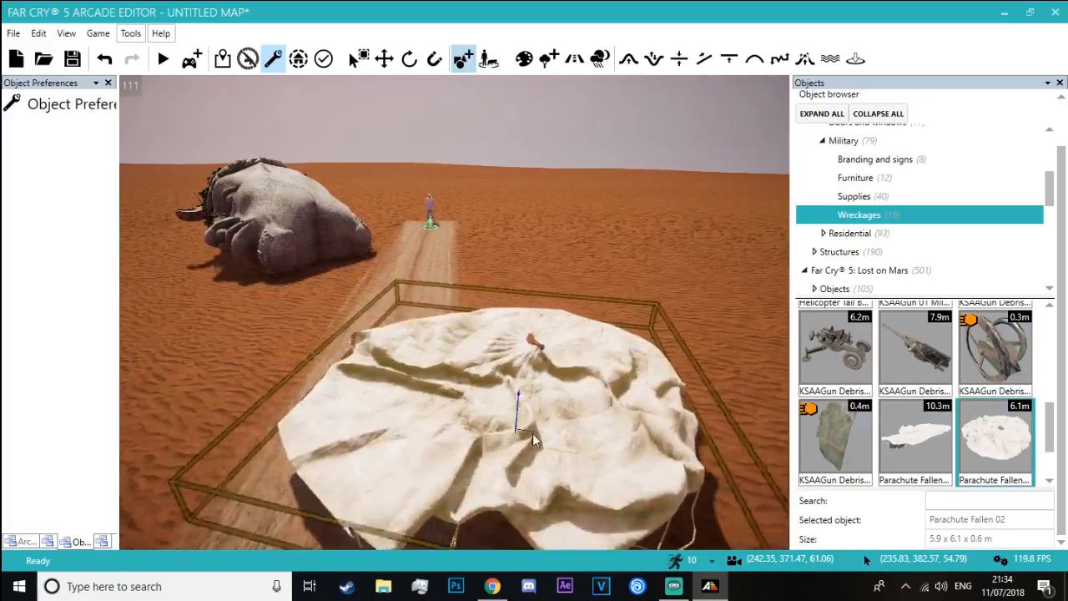
key("w")
right_click_drag(625, 353, 598, 363)
key("s")
Browse the Hours of Darkness residential signs, fabrics and supplies for suitable props
key("s")
key("Escape")
key("w")
key("s")
scroll(845, 392, "up", 2)
left_click(904, 387)
scroll(977, 381, "up", 5)
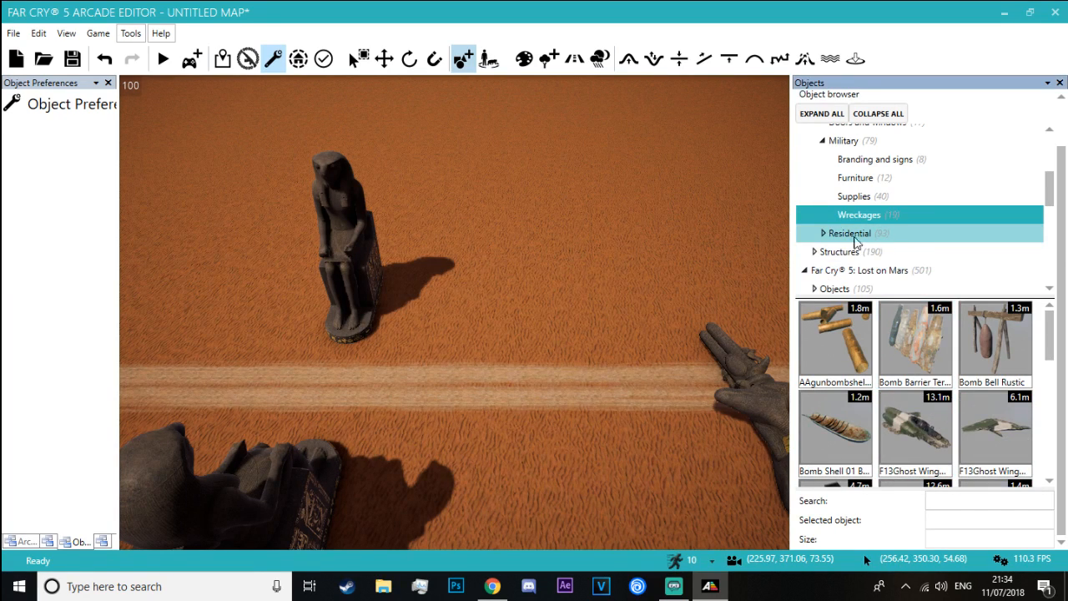
left_click(822, 234)
left_click(882, 250)
left_click(889, 270)
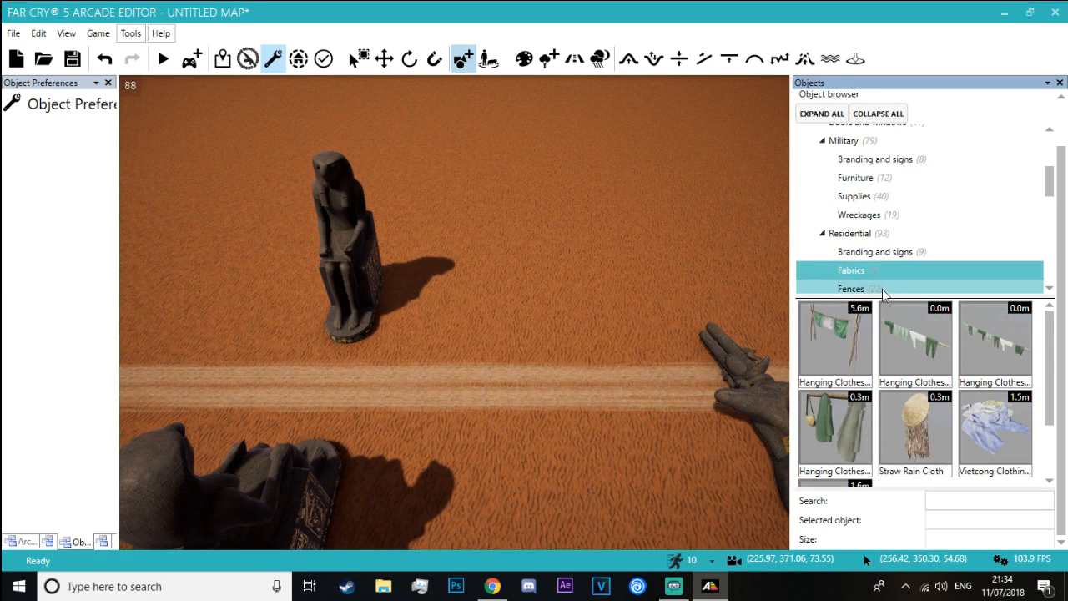
scroll(882, 287, "down", 3)
left_click(868, 202)
left_click(880, 182)
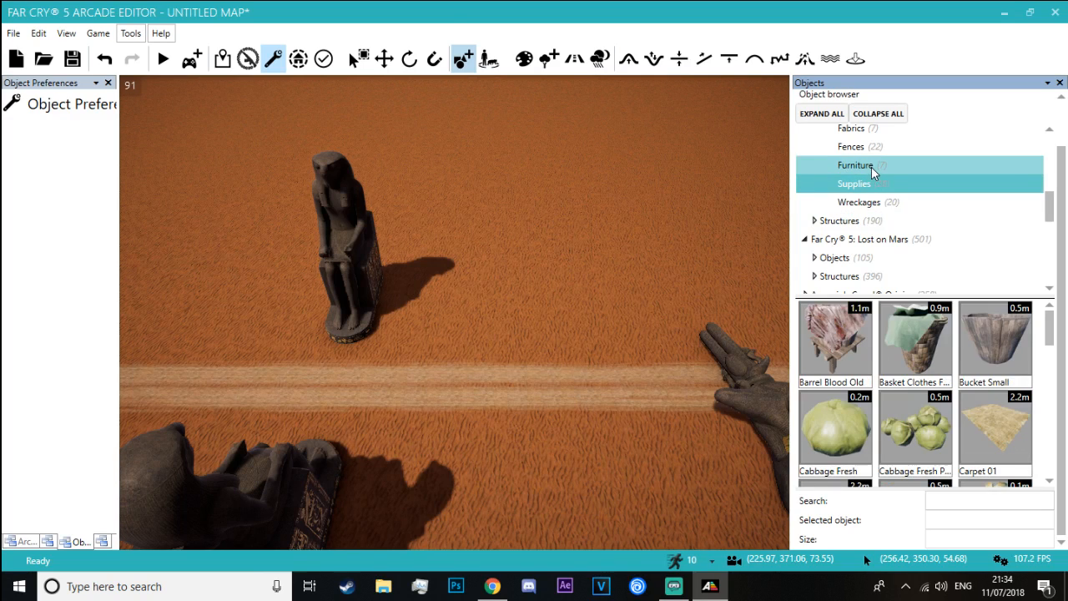
scroll(891, 415, "down", 1)
scroll(890, 411, "down", 1)
scroll(895, 396, "up", 1)
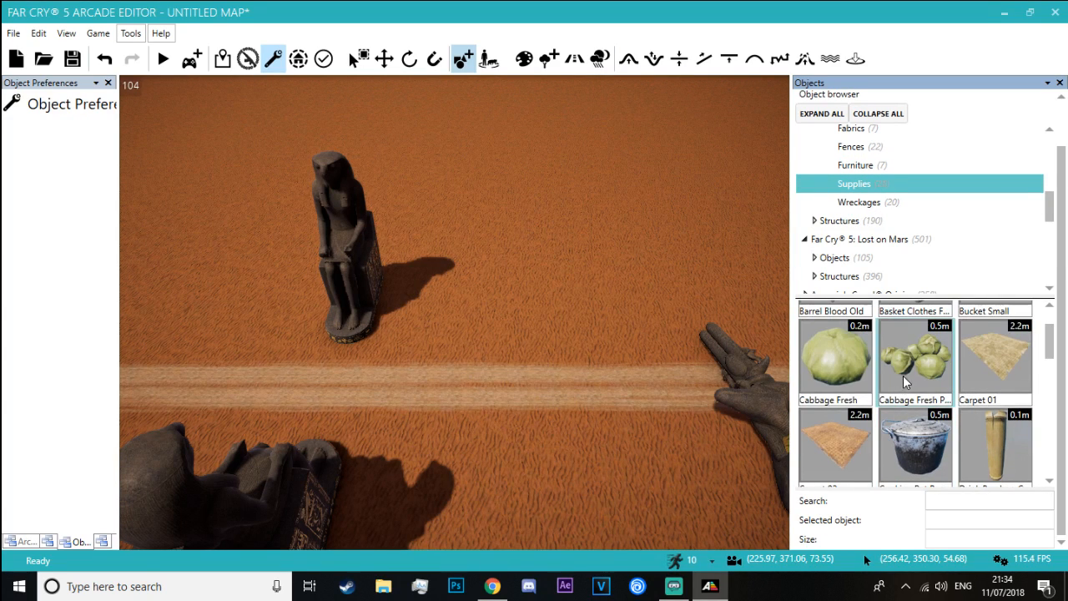
Place a Vietcong Newspaper pile from the Hours of Darkness supplies on the sand beside the fallen stone head
right_click_drag(586, 256, 647, 167)
key("w")
right_click_drag(581, 167, 581, 286)
scroll(999, 404, "down", 5)
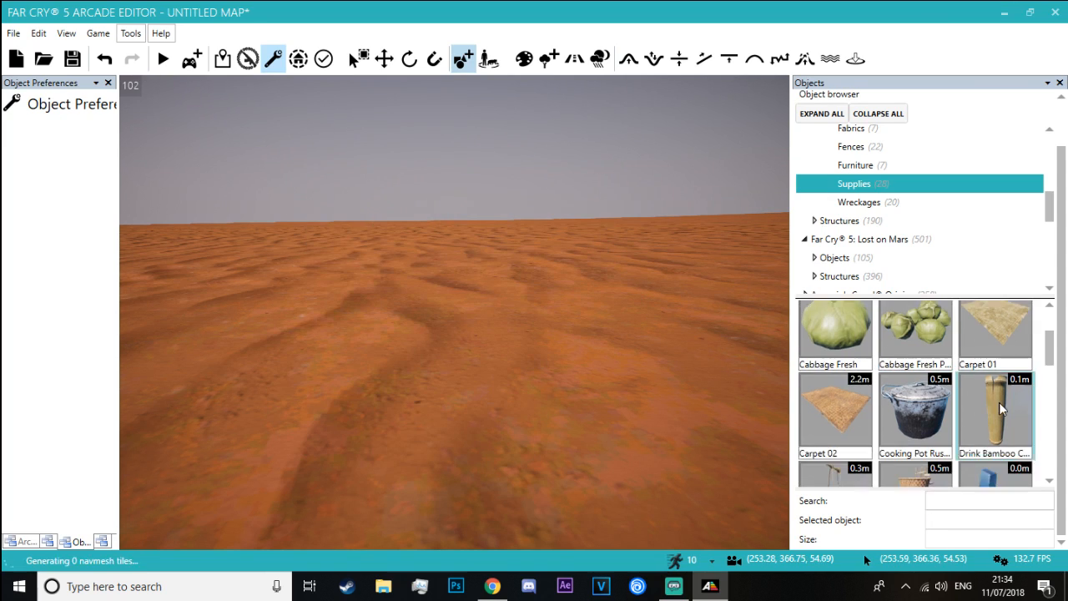
scroll(999, 407, "down", 5)
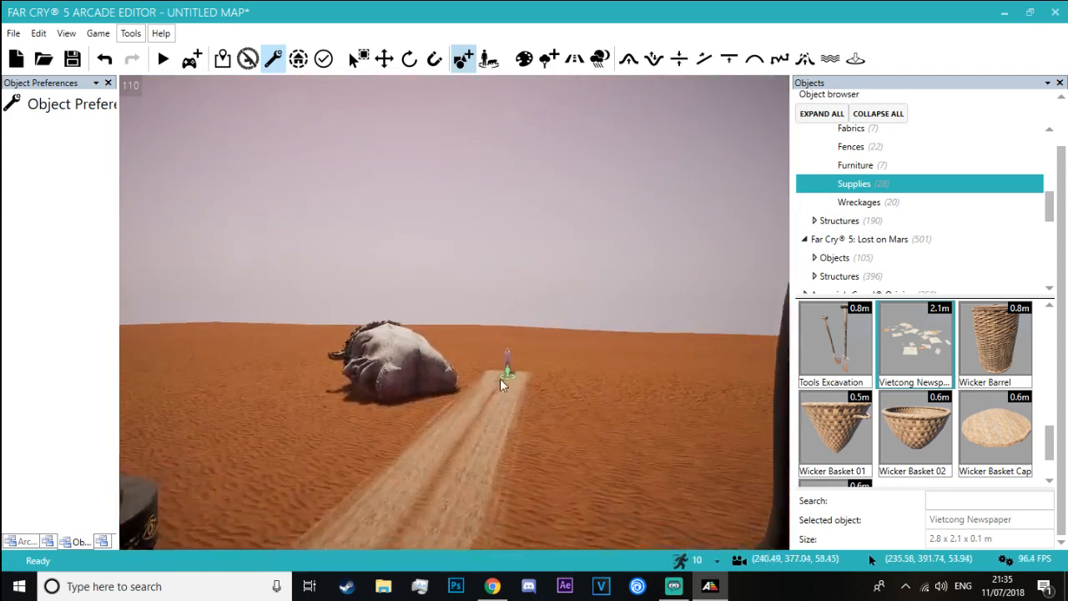
left_click(537, 491)
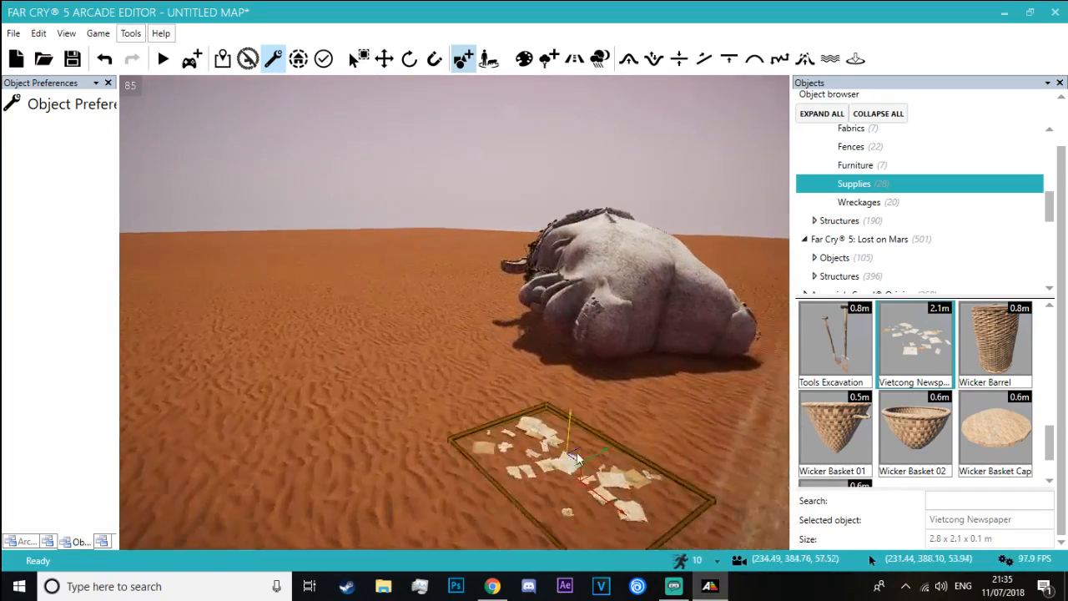
left_click(648, 455)
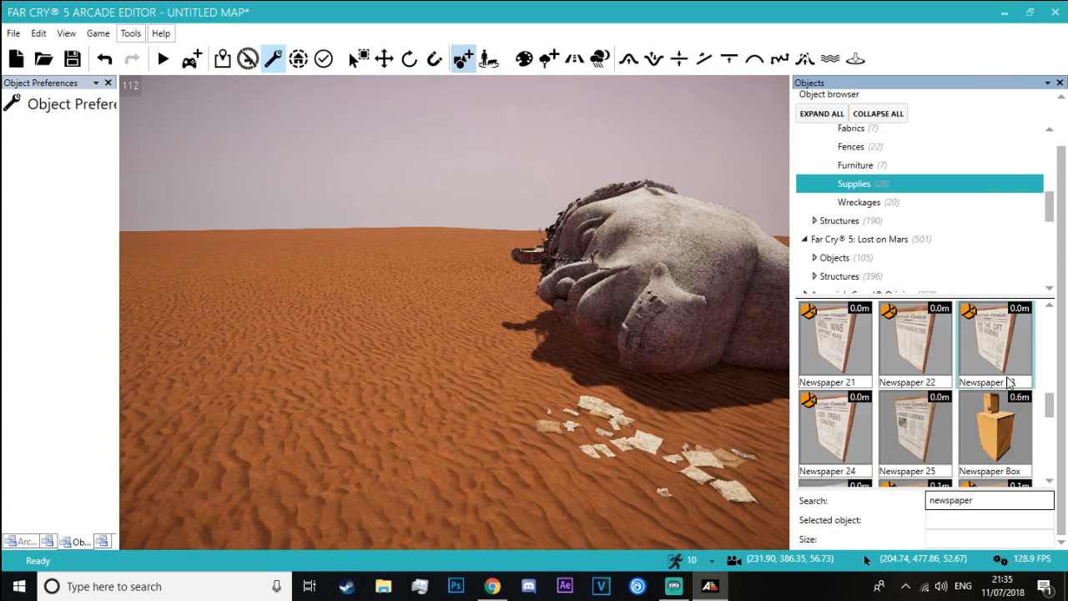
Search the objects for "newspaper" and place a Newspapers Old Pile Dark and another Vietcong Newspaper overlapping the first pile by the head
scroll(995, 373, "down", 5)
left_click(995, 373)
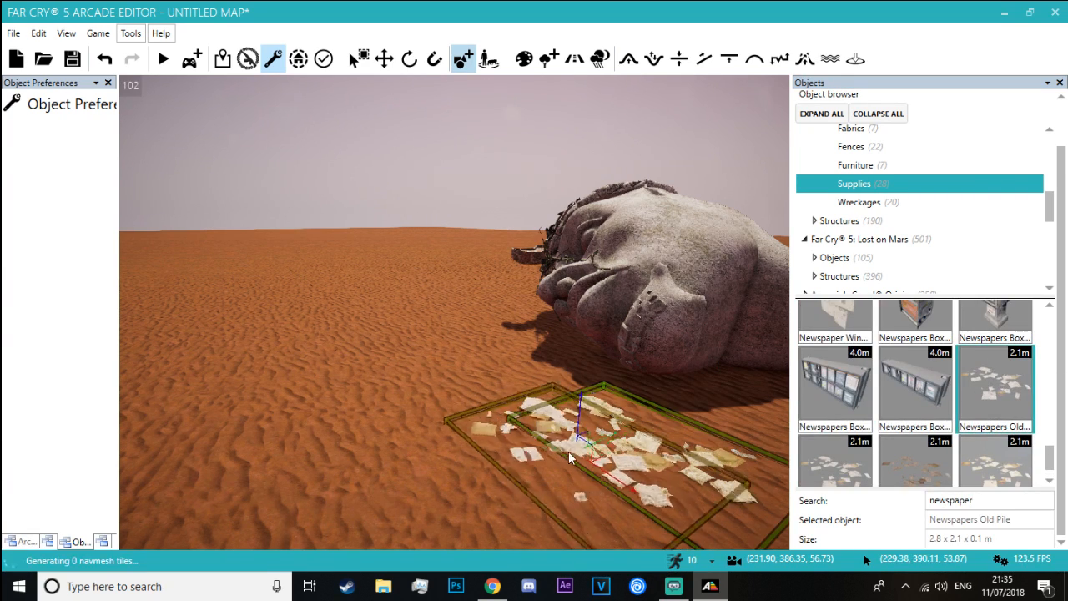
scroll(878, 440, "down", 1)
left_click(835, 440)
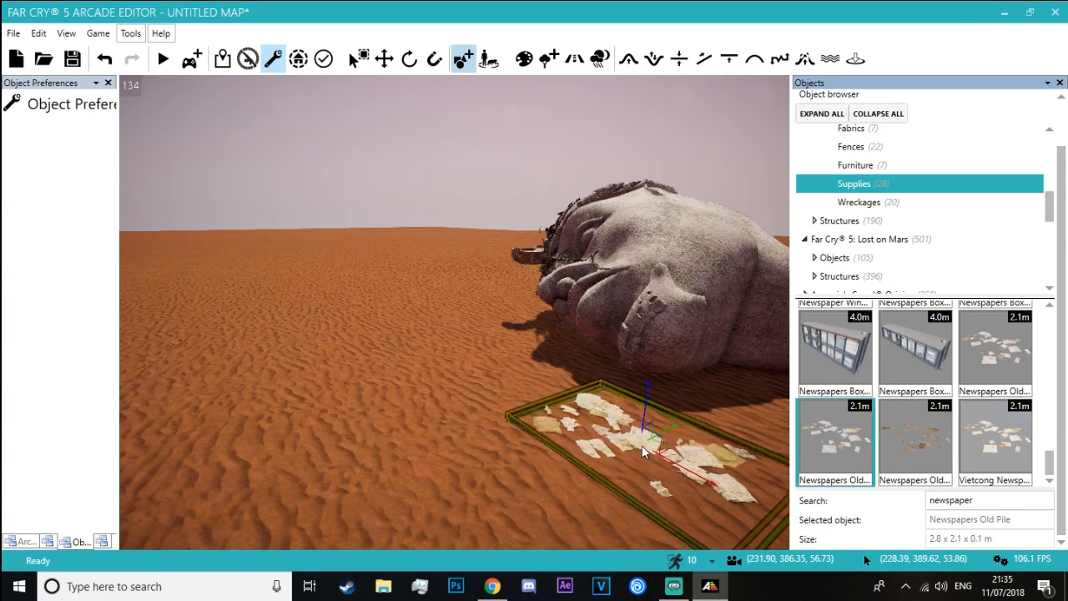
left_click(914, 440)
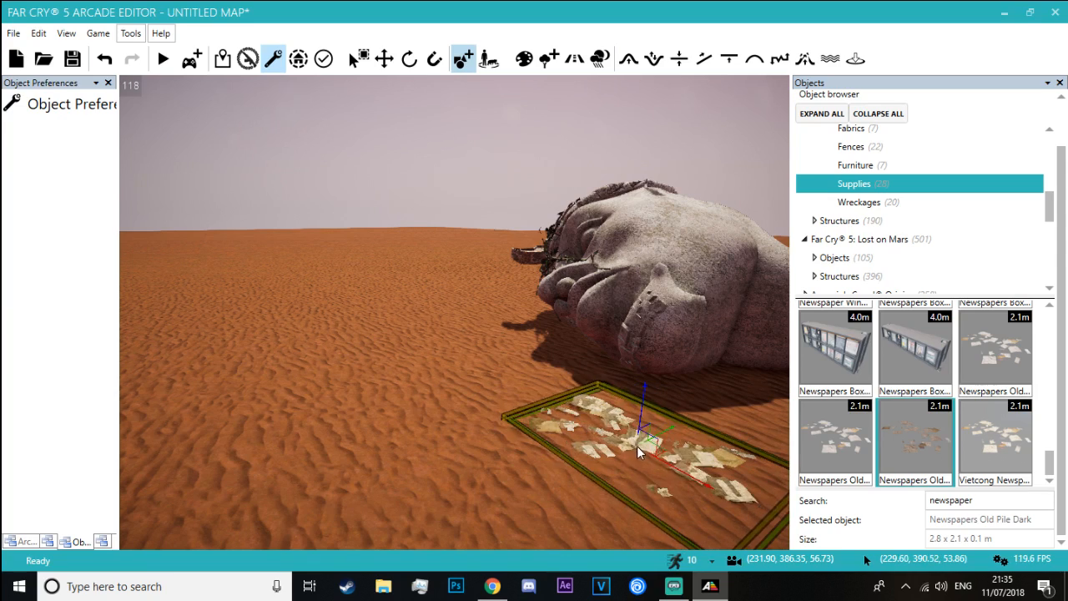
left_click(521, 451)
left_click(994, 440)
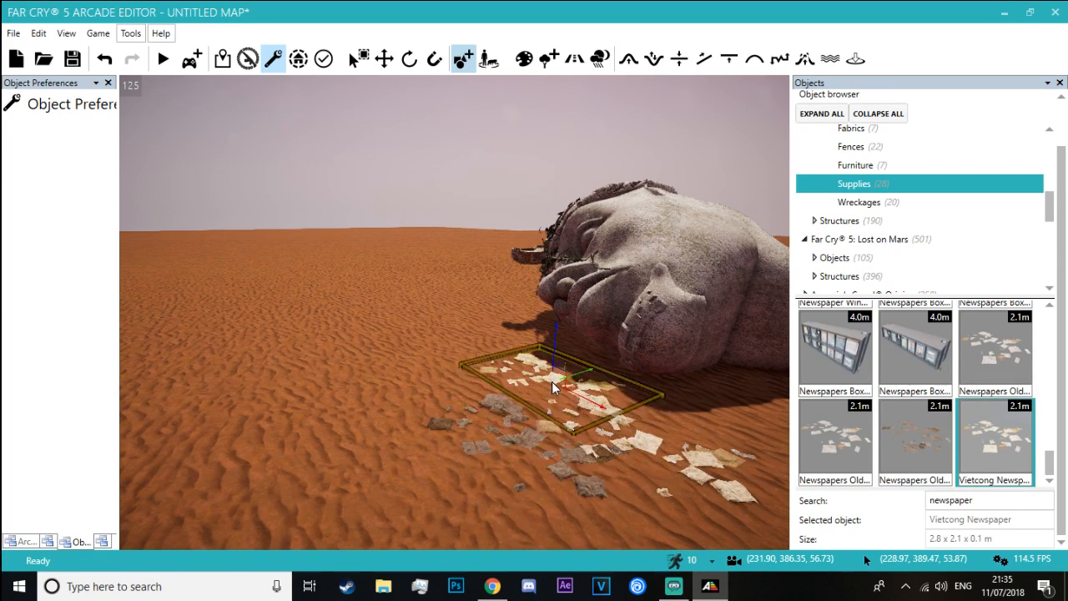
left_click(557, 383)
Rotate the Newspapers Old Pile Dark flat on the sand using the 90-degree snap angle
key("w")
right_click_drag(557, 382, 664, 258)
key("w")
key("s")
key("s")
key("4")
key("3")
left_click(532, 271)
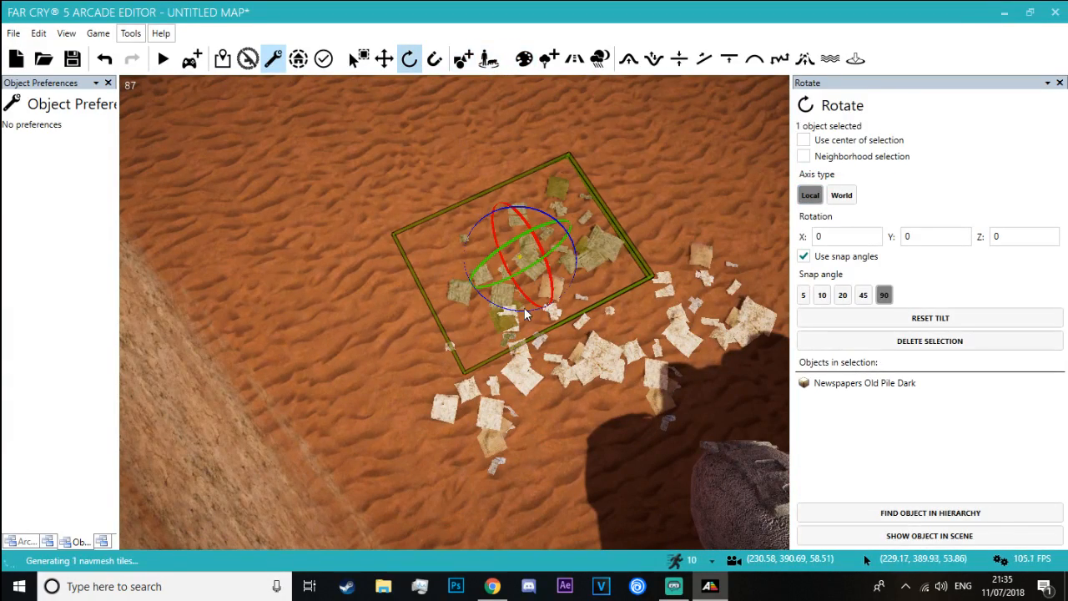
left_click_drag(522, 313, 571, 323)
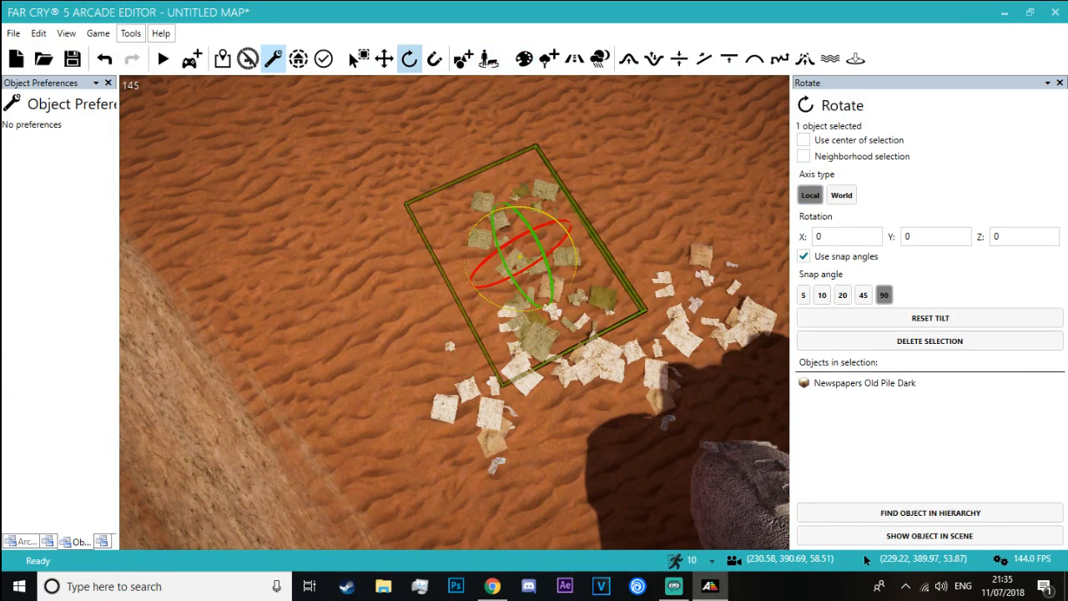
Rotate the Vietcong Newspaper pile nearest the fallen head about its vertical axis with the 90-degree snap angle
left_click(648, 356)
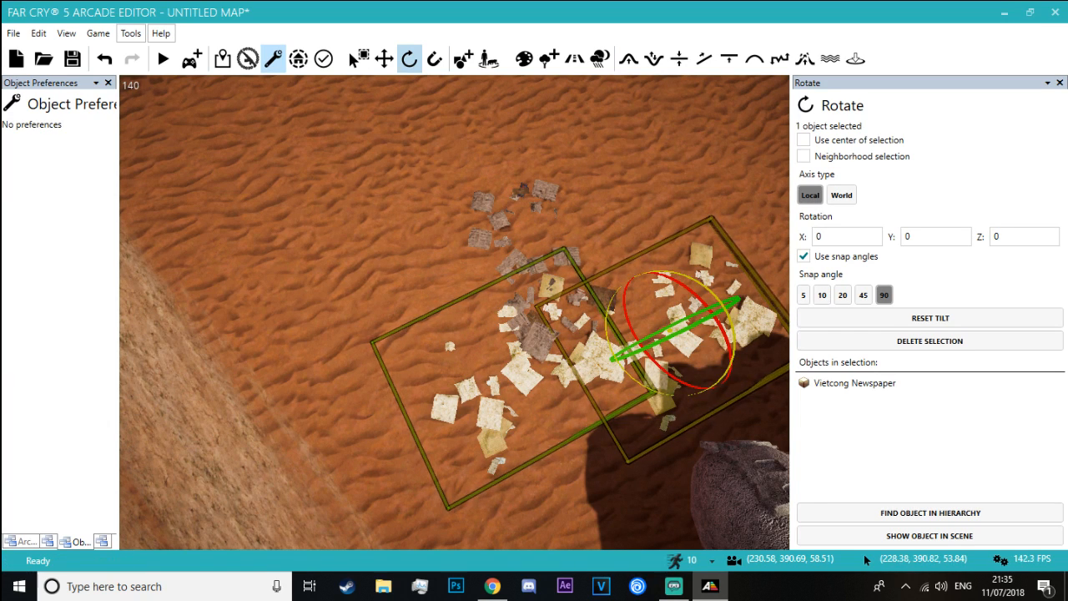
left_click_drag(614, 309, 641, 380)
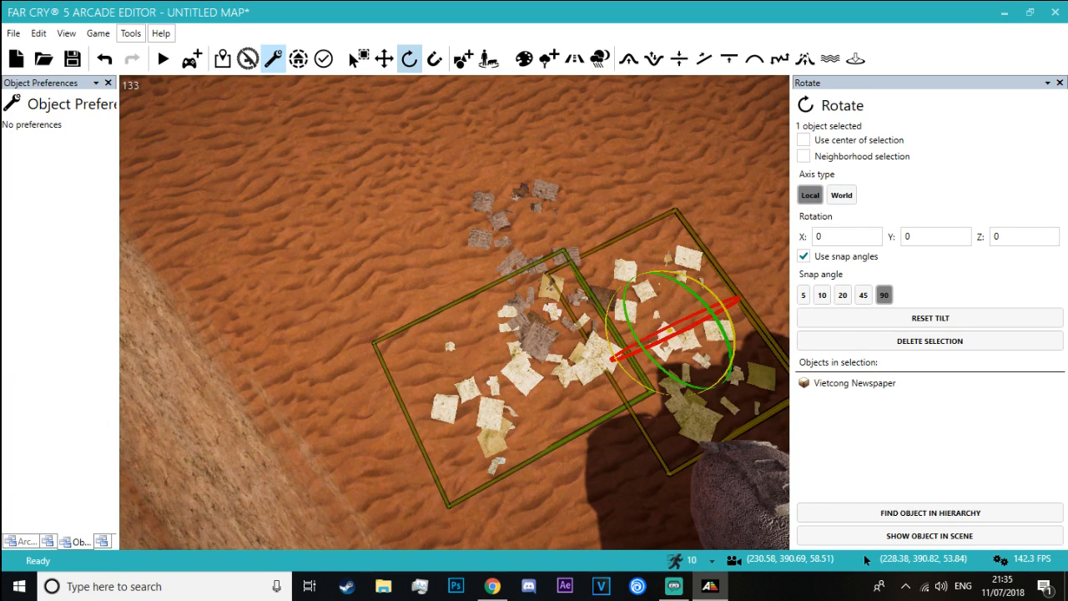
left_click(610, 185)
right_click_drag(610, 185, 521, 90)
key("w")
Switch to Chrome and examine the giant statues in the Blade Runner 2049 'Ruins of Las Vegas' scene video
key("alt+Tab")
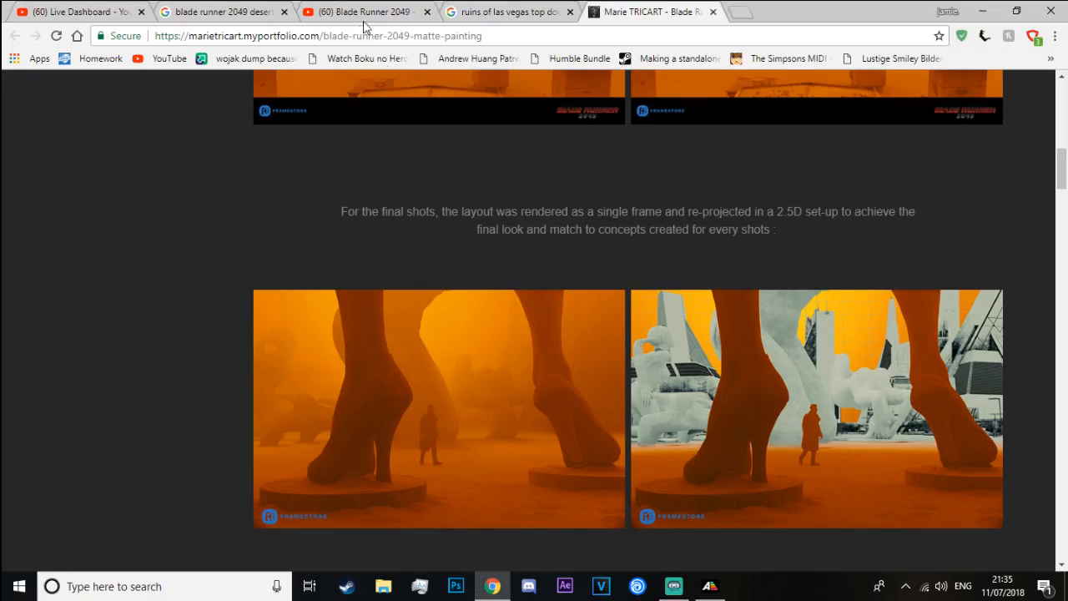
left_click(370, 10)
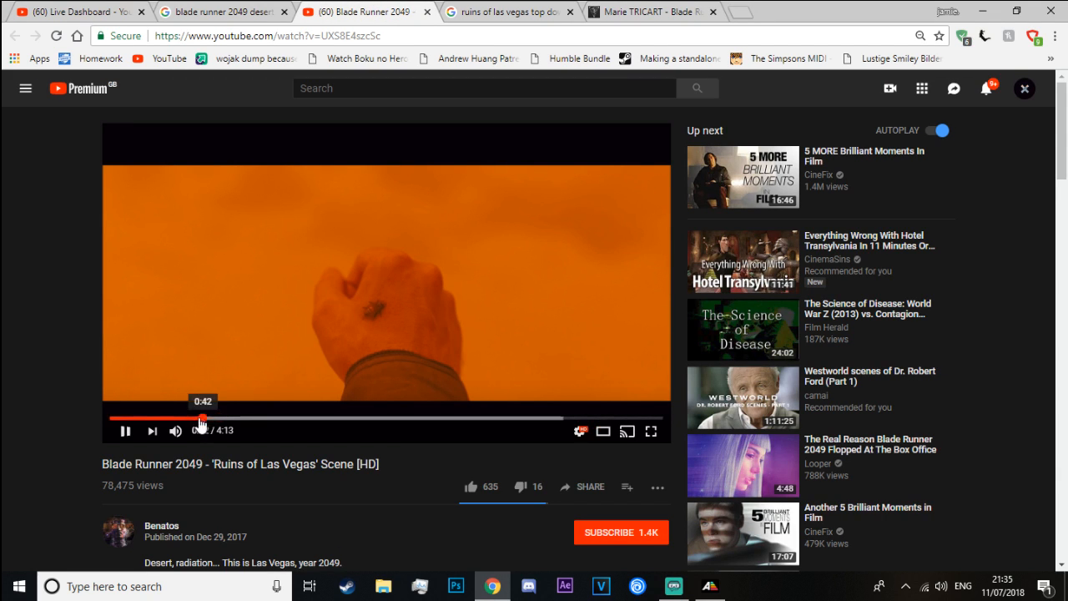
left_click(250, 408)
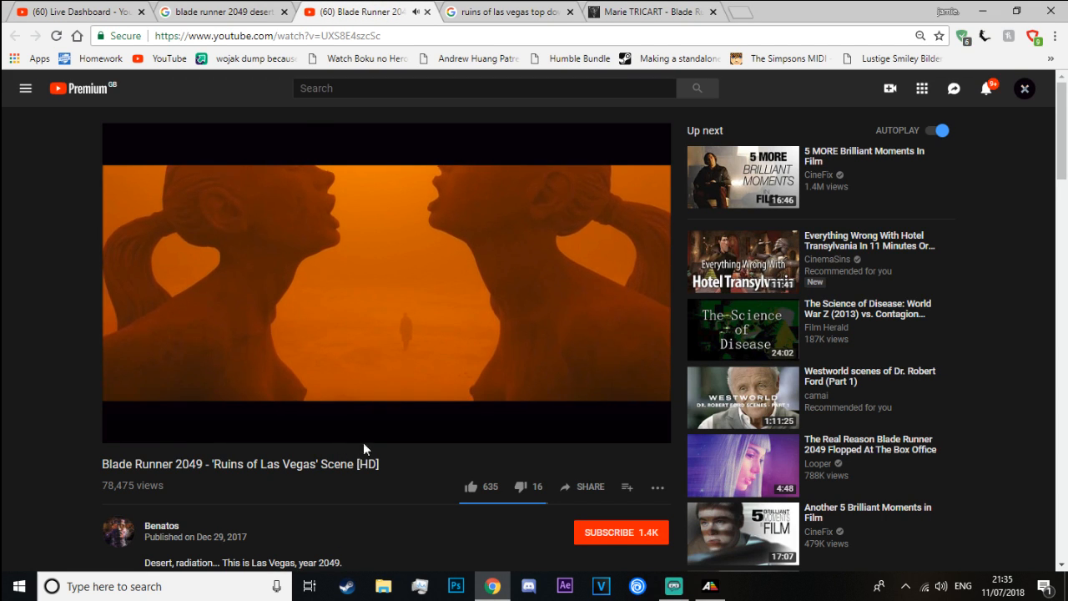
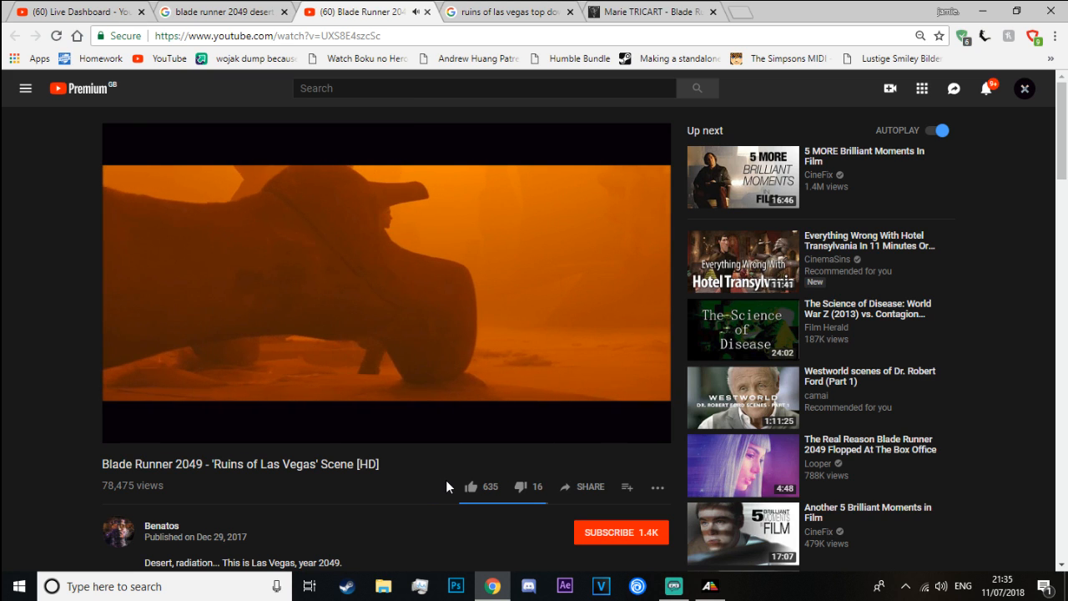
Examine the statue shots up to 0:43 in the Blade Runner 2049 scene video and return to the Arcade Editor
key("space")
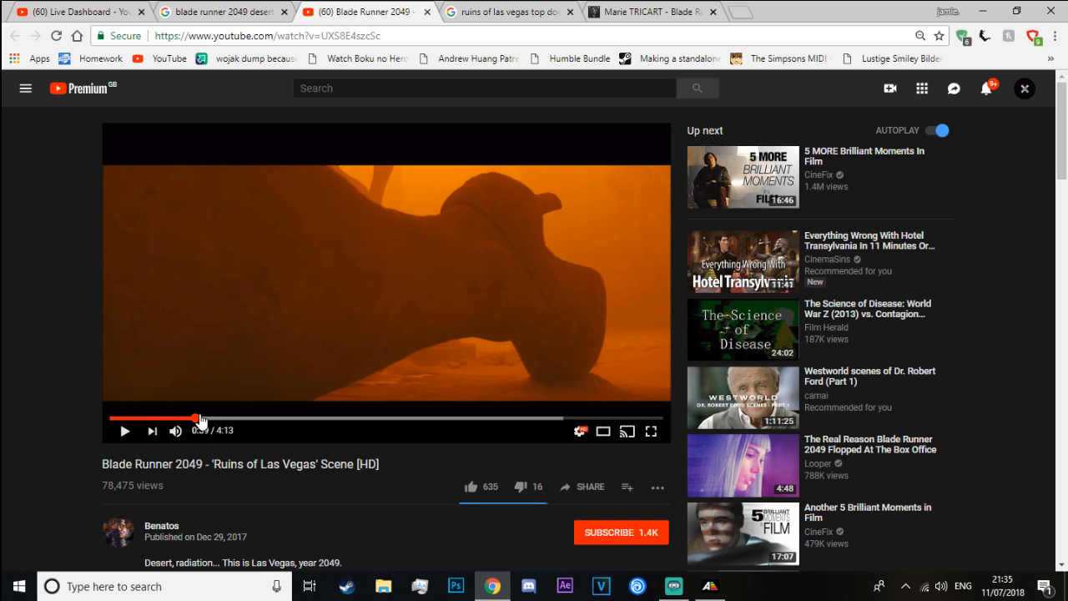
left_click(213, 368)
left_click(337, 187)
left_click(325, 253)
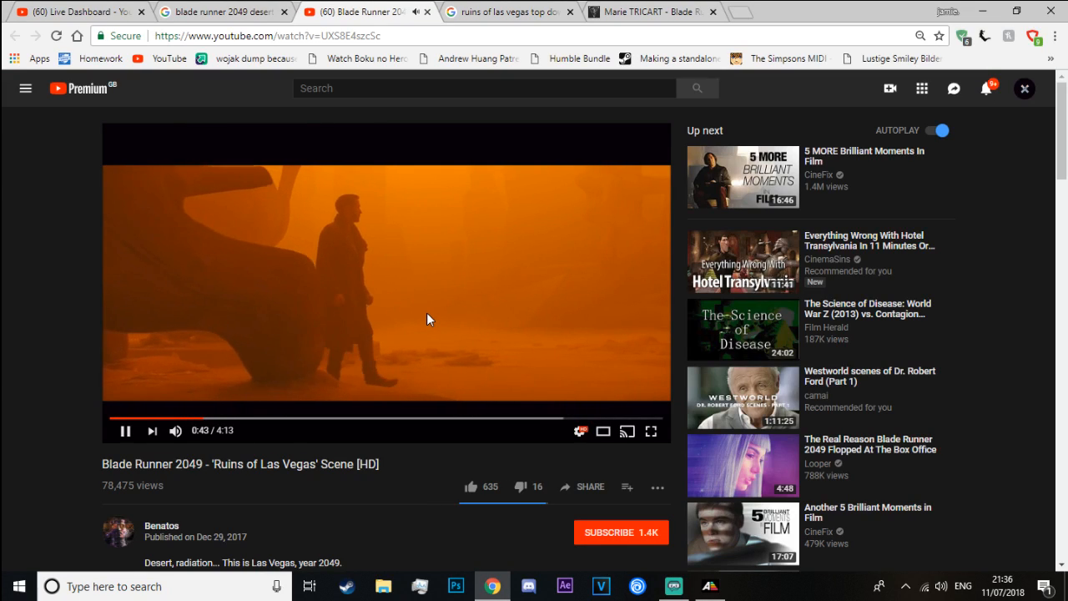
left_click(427, 316)
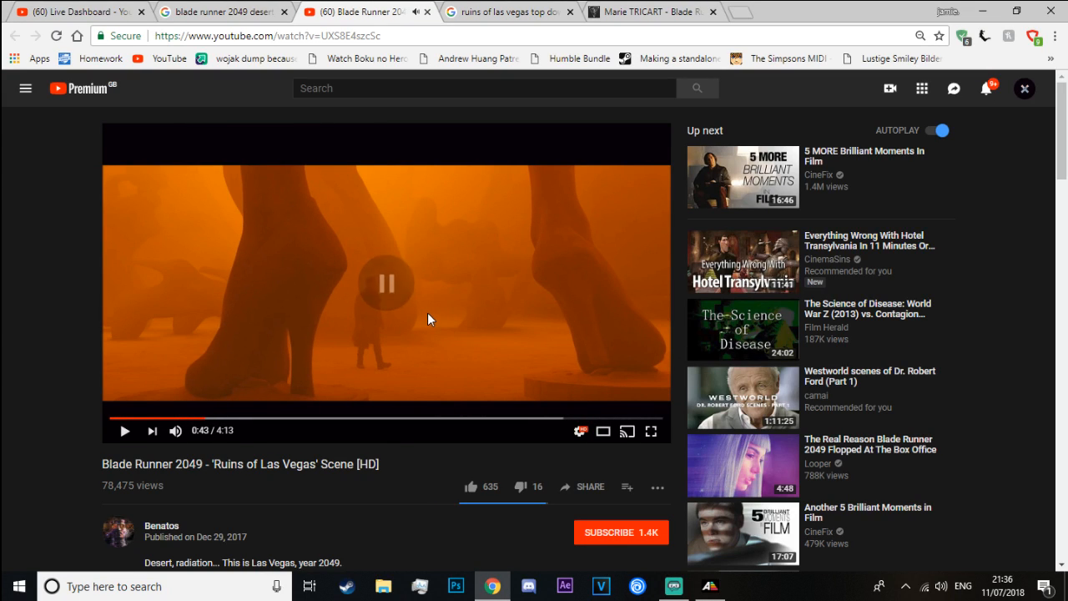
key("alt+Tab")
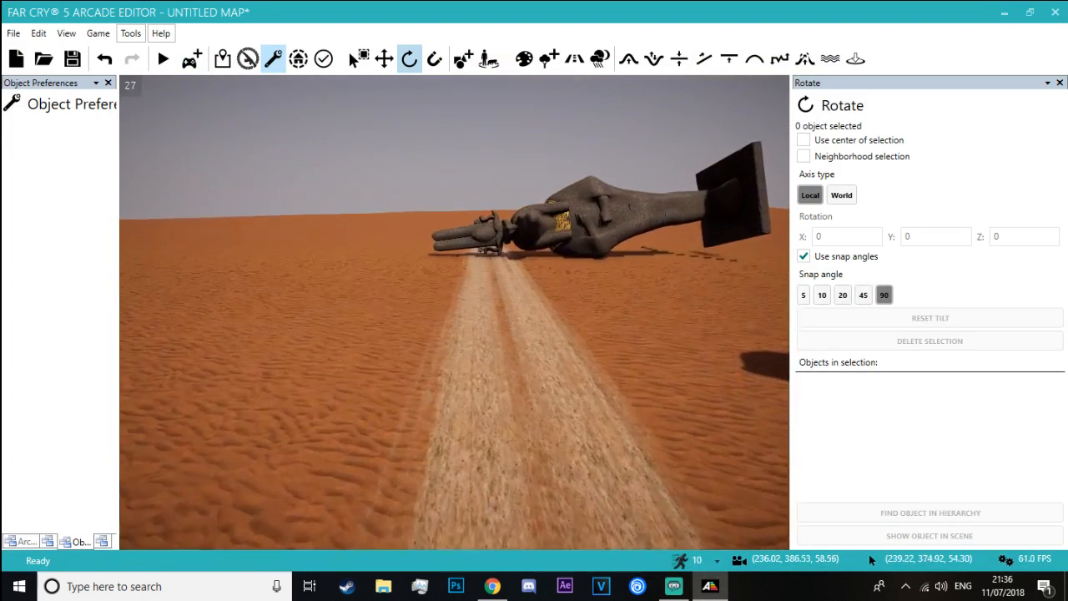
Search the objects for "statue" and look over the Amum and Colossus statue models
right_click_drag(459, 312, 459, 221)
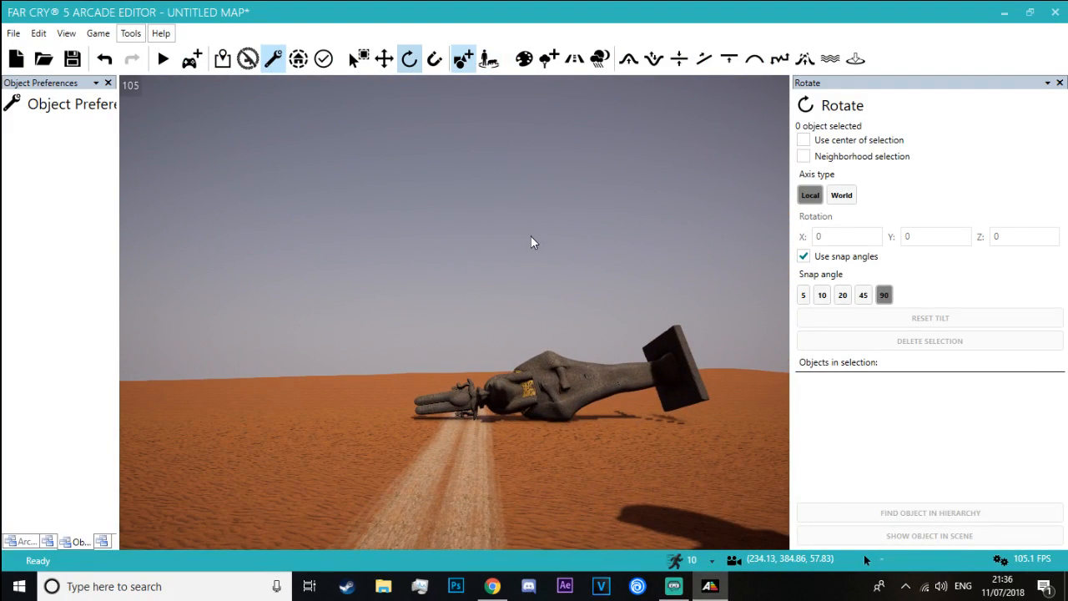
right_click_drag(532, 236, 518, 260)
left_click(955, 507)
type("statue")
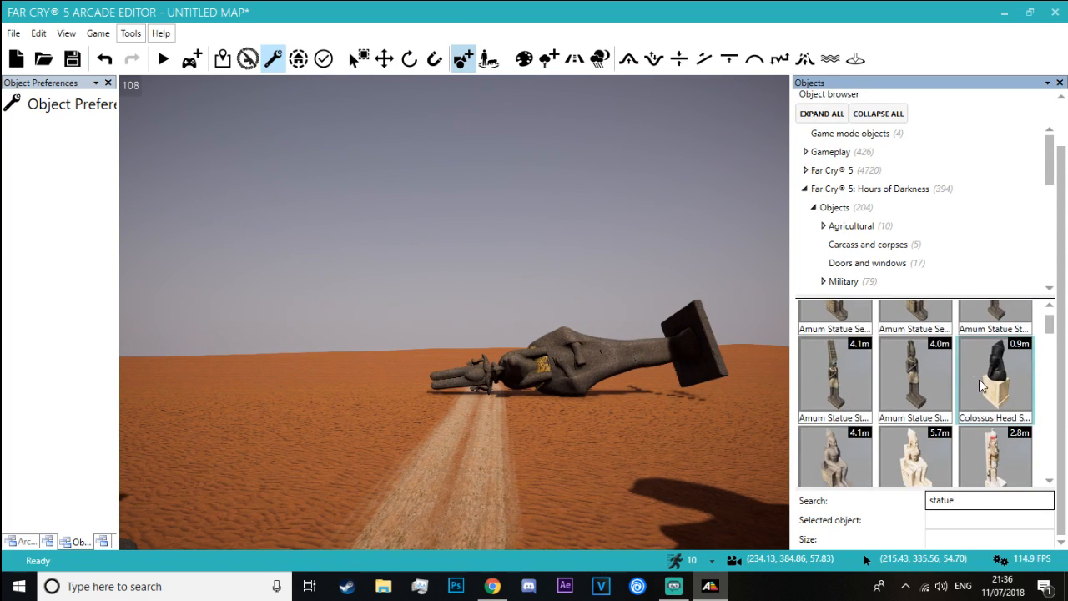
scroll(1010, 367, "down", 3)
scroll(1005, 351, "up", 2)
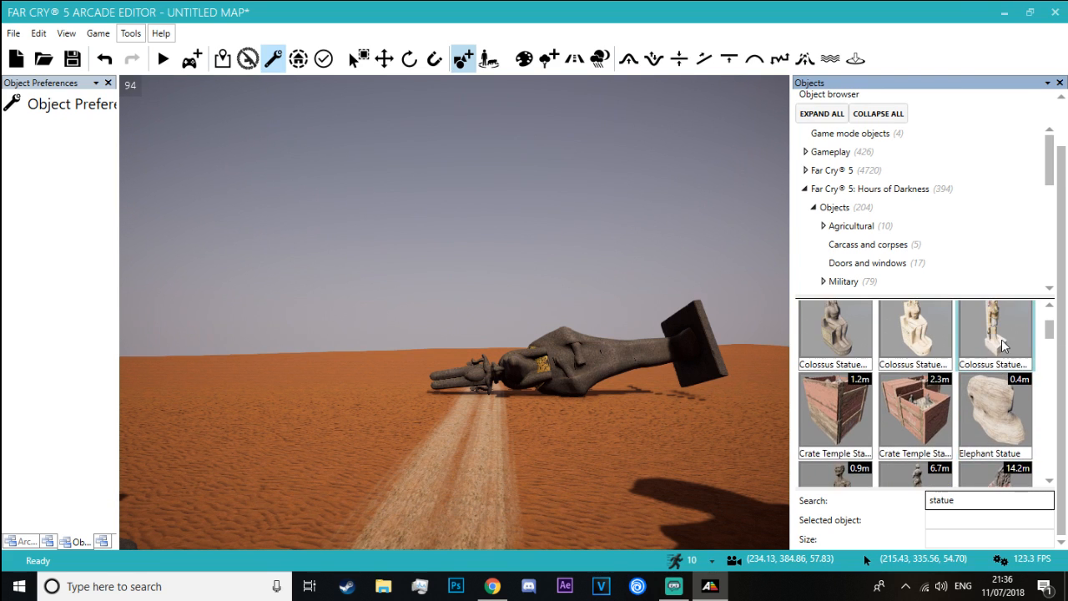
left_click(1015, 334)
key("Escape")
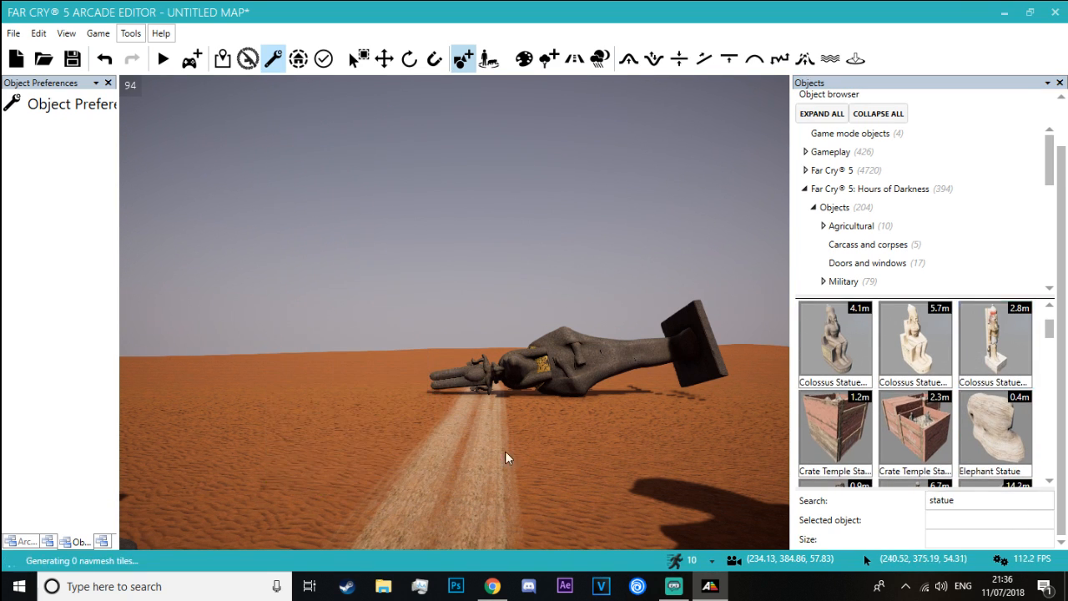
Check the live chat in Streamlabs OBS, return to the editor and look through the Horus, Sekmet and Sphinx statue models
scroll(947, 392, "down", 3)
scroll(945, 386, "down", 1)
key("alt+Tab")
key("alt+Tab")
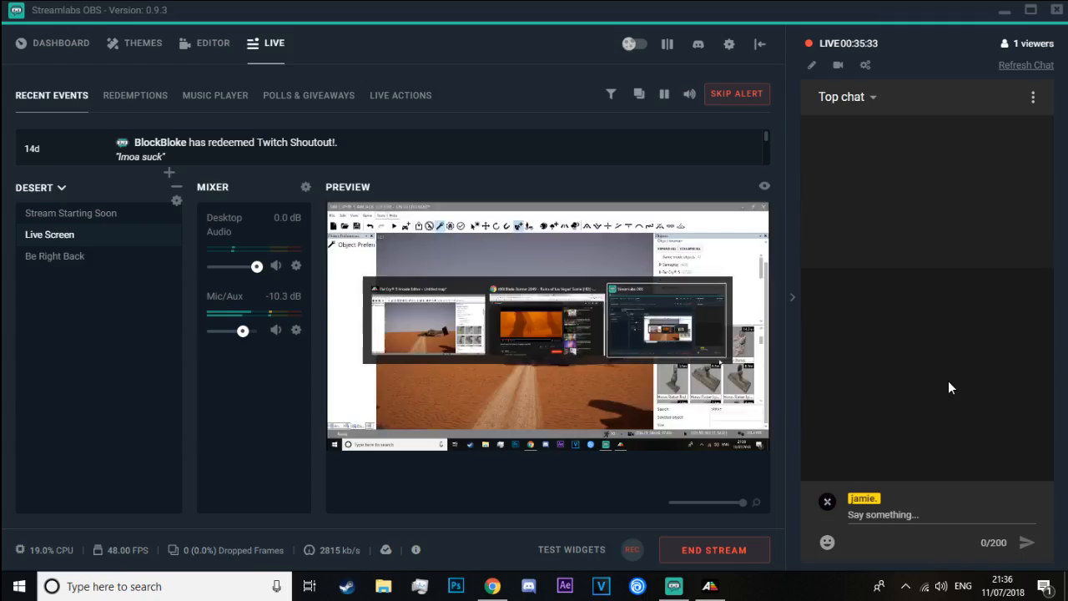
key("alt+Tab")
scroll(939, 392, "down", 2)
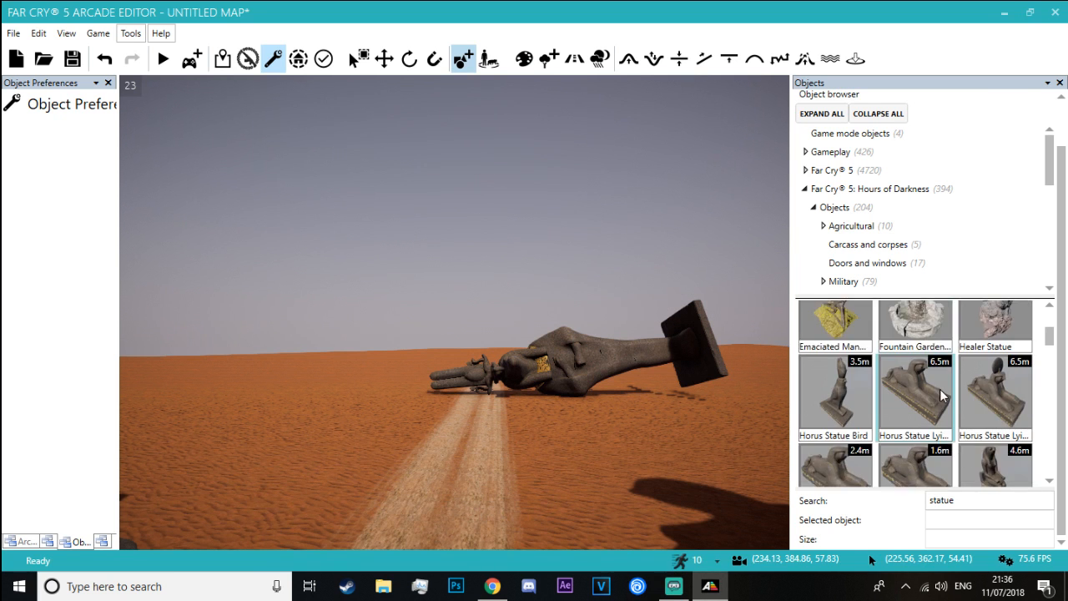
scroll(939, 389, "down", 2)
scroll(958, 383, "down", 5)
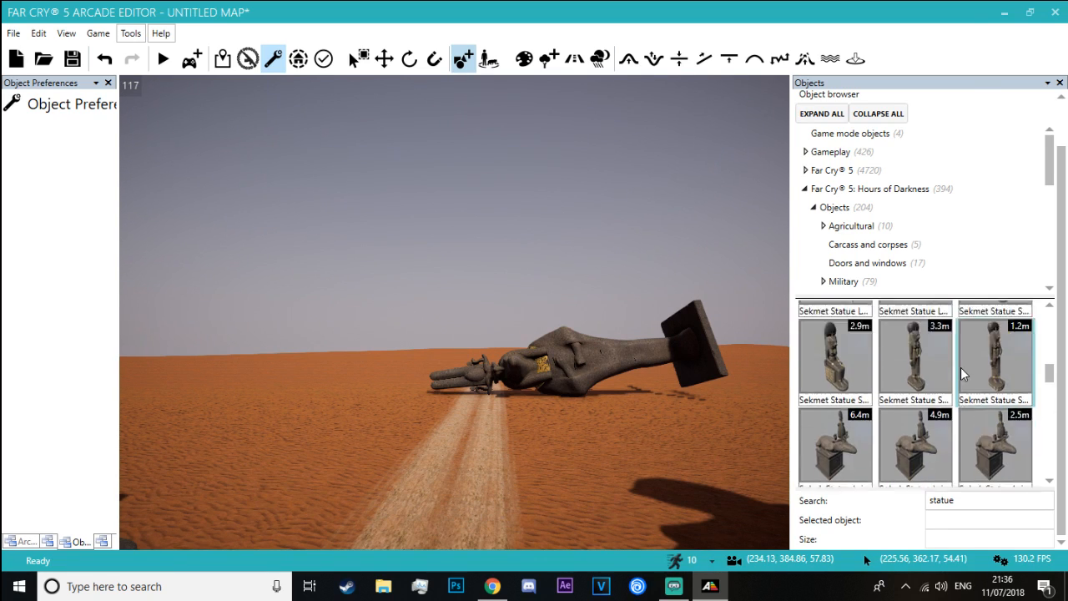
scroll(961, 373, "down", 3)
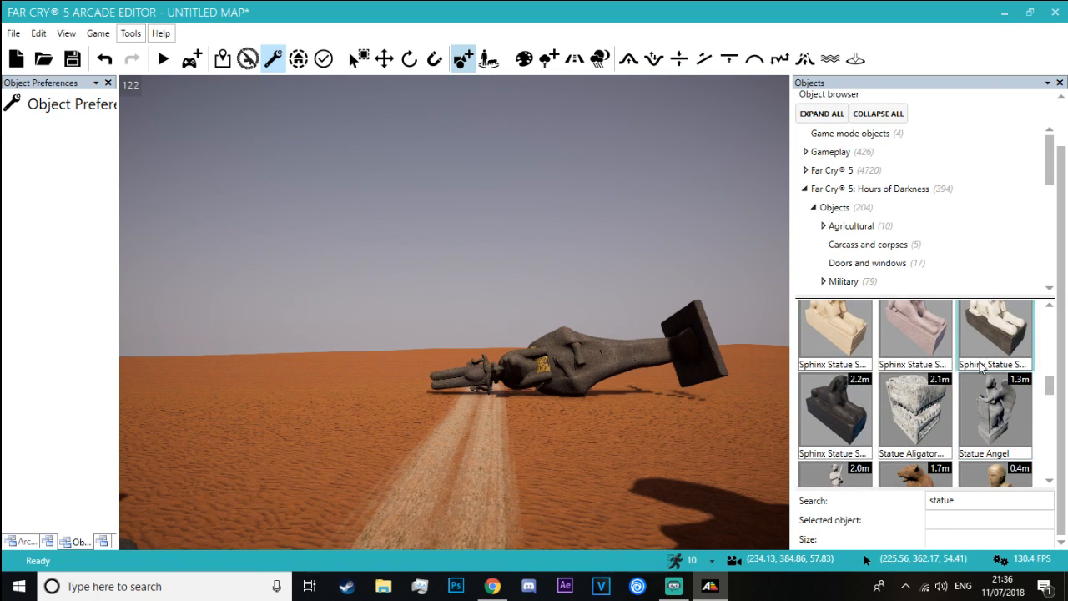
scroll(976, 371, "down", 2)
Preview the Statue Bear, and place a Statue Buddha on the sand beyond the two black seated statues
left_click(915, 342)
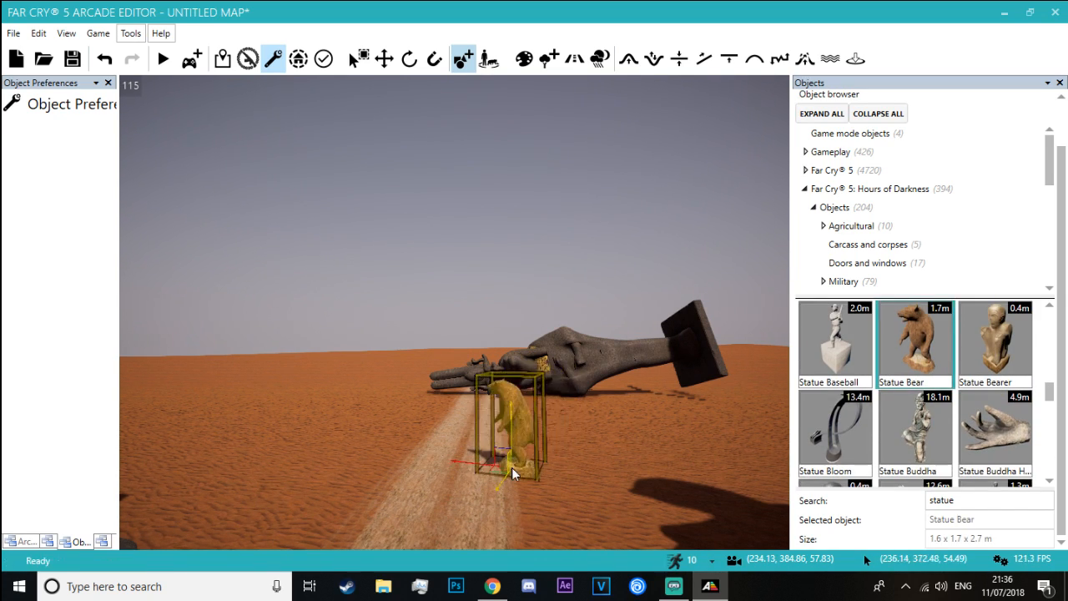
scroll(916, 350, "down", 1)
left_click(915, 342)
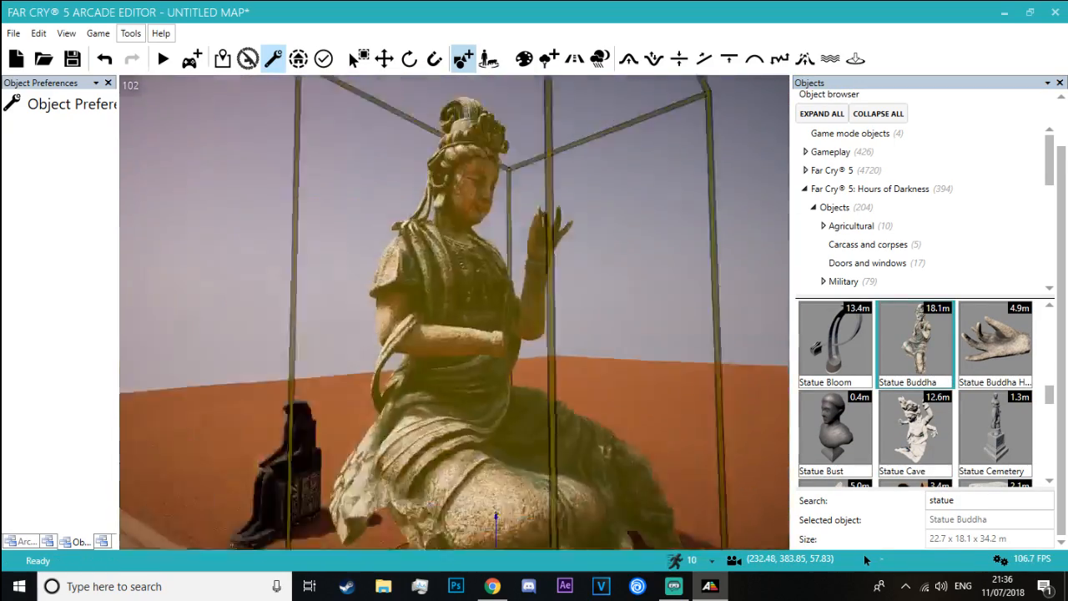
key("s")
mouse_move(505, 385)
right_mouse_down()
mouse_move(484, 467)
mouse_move(501, 443)
mouse_move(505, 387)
right_mouse_up()
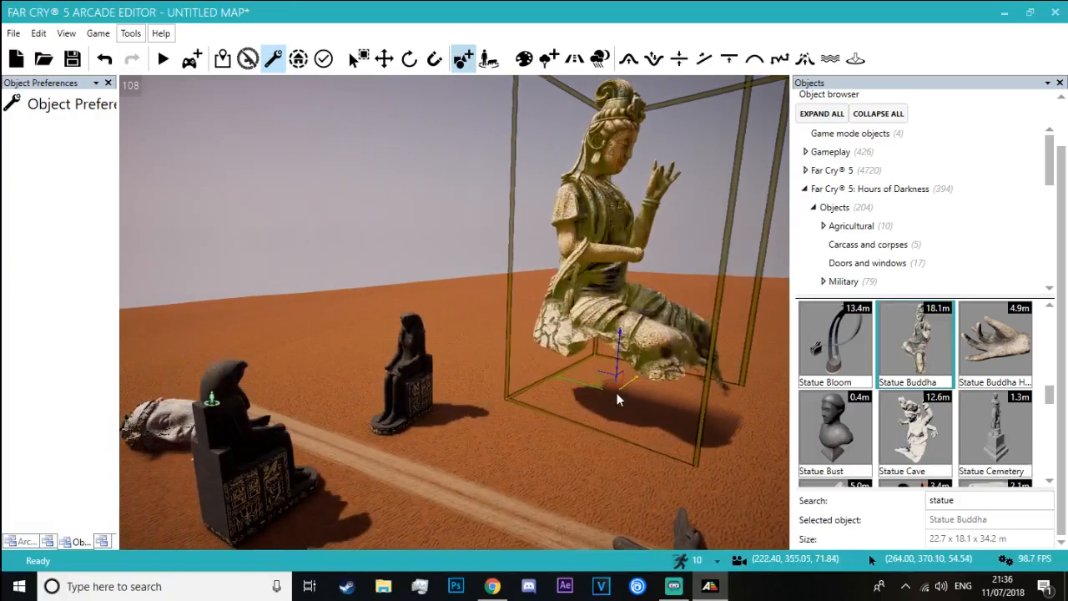
left_click(611, 391)
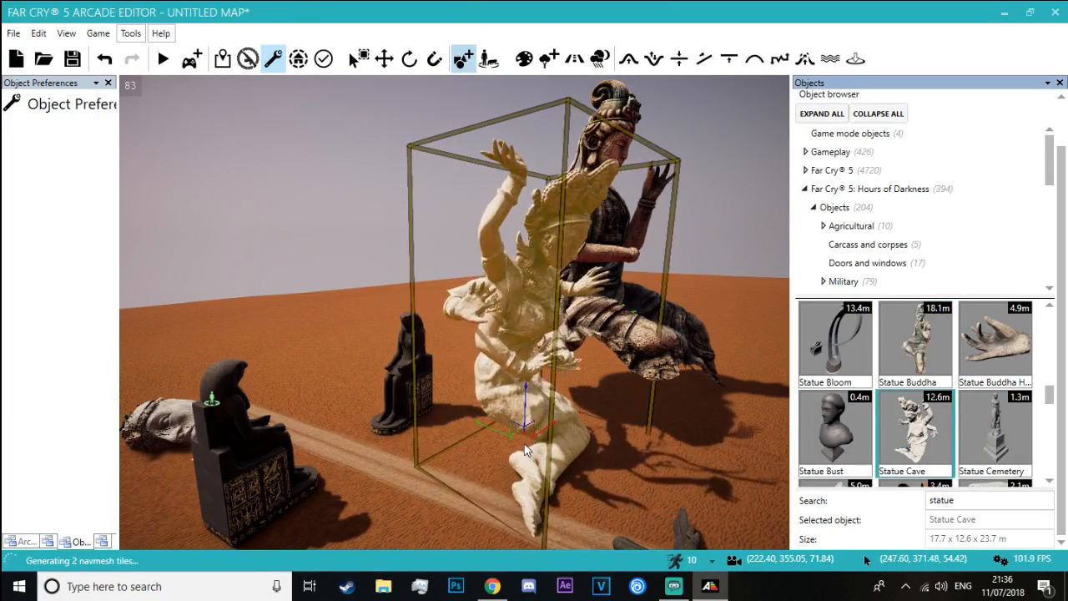
Place a Statue Cave on the sand across the road from the Statue Buddha, near the fallen statue
key("d")
right_click_drag(461, 411, 406, 392)
right_click_drag(406, 328, 422, 399)
key("s")
left_click(423, 399)
Preview the Statue Cult and Statue Large Meditation 01 models on the sand against the placed statues
scroll(939, 392, "down", 3)
scroll(935, 396, "down", 1)
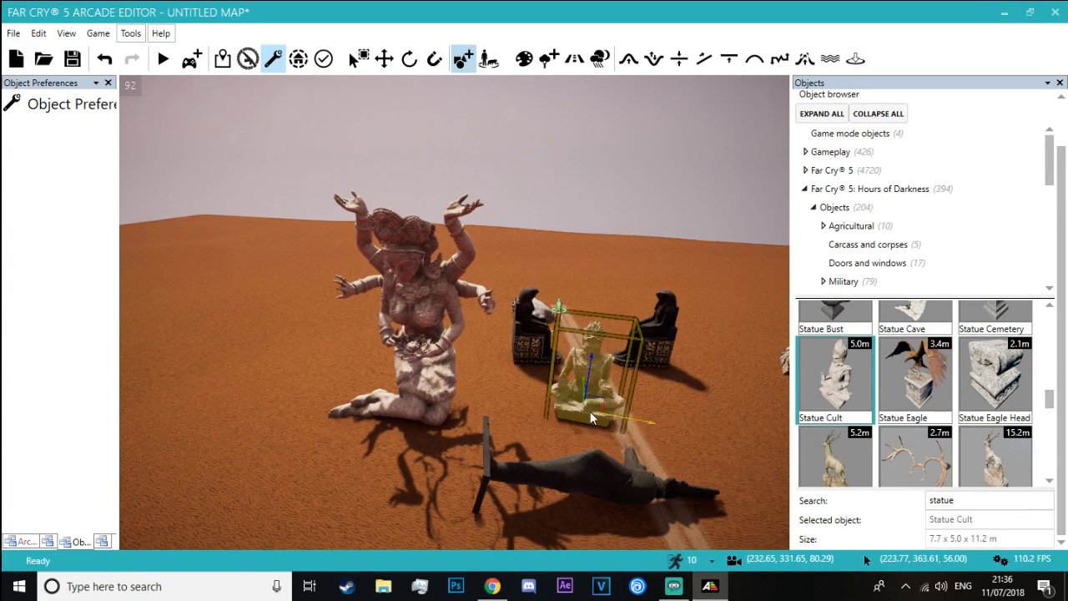
scroll(932, 395, "down", 8)
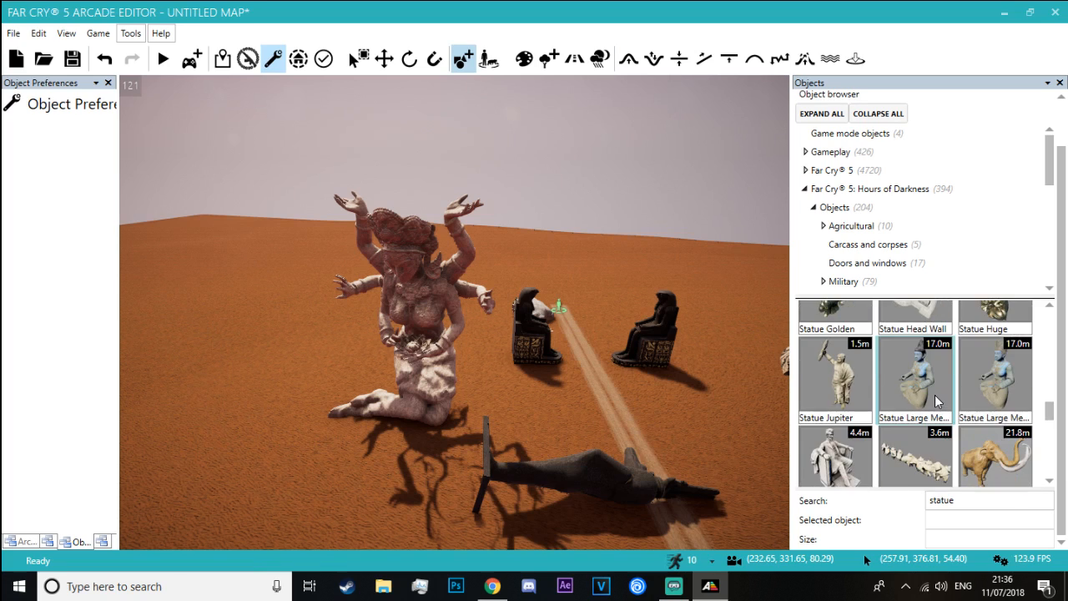
left_click(845, 392)
left_click(943, 382)
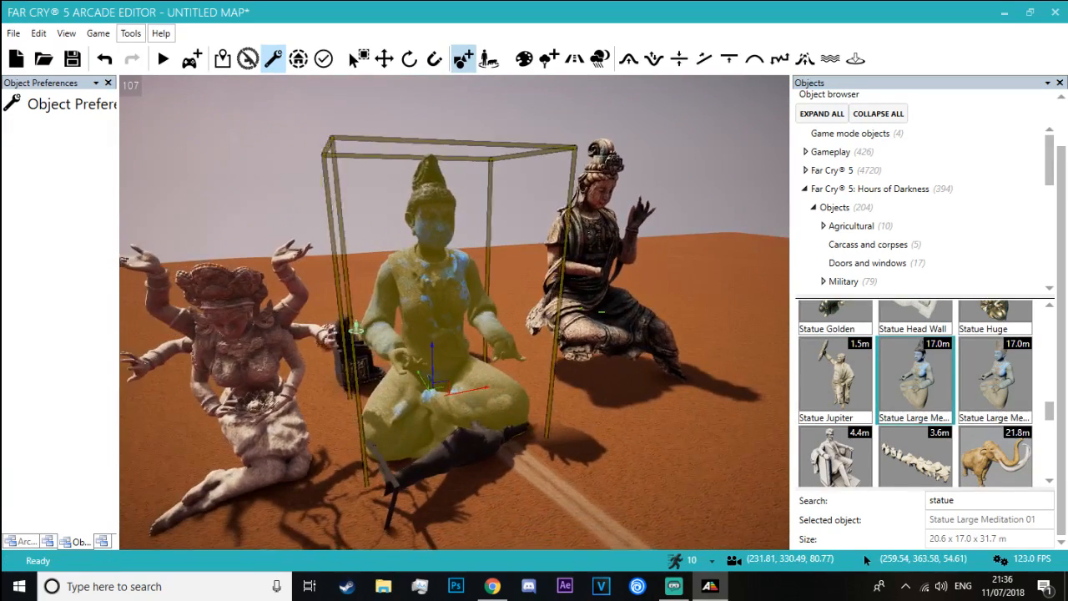
right_click_drag(432, 392, 605, 409)
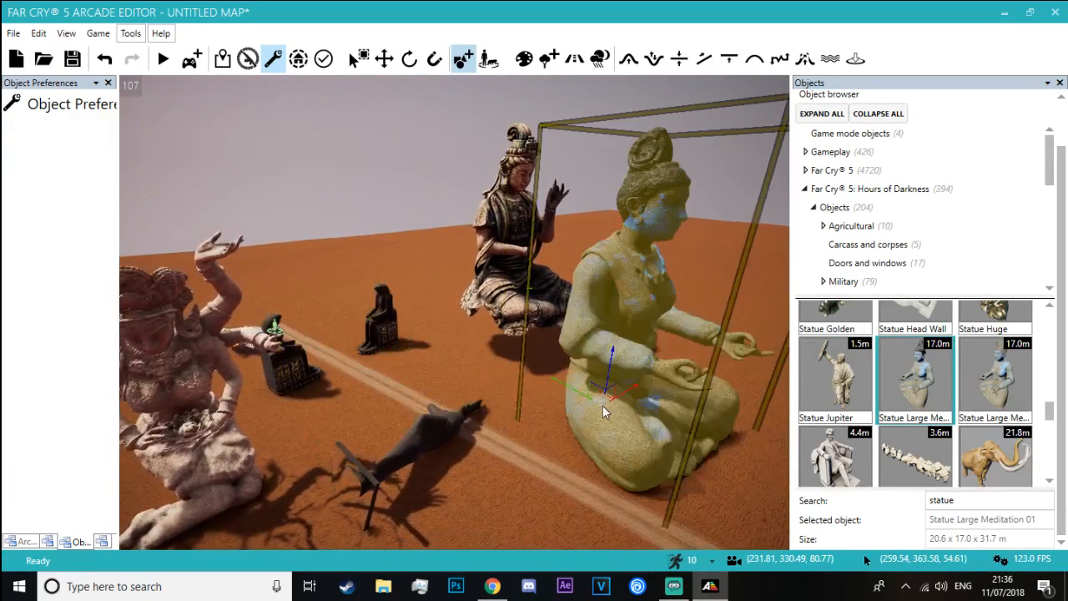
left_click(968, 381)
key("Escape")
Look through the statue models from Statue Lincoln to the tiger statues, previewing Statue St Adrian and Statue Tiger Large
scroll(877, 388, "down", 2)
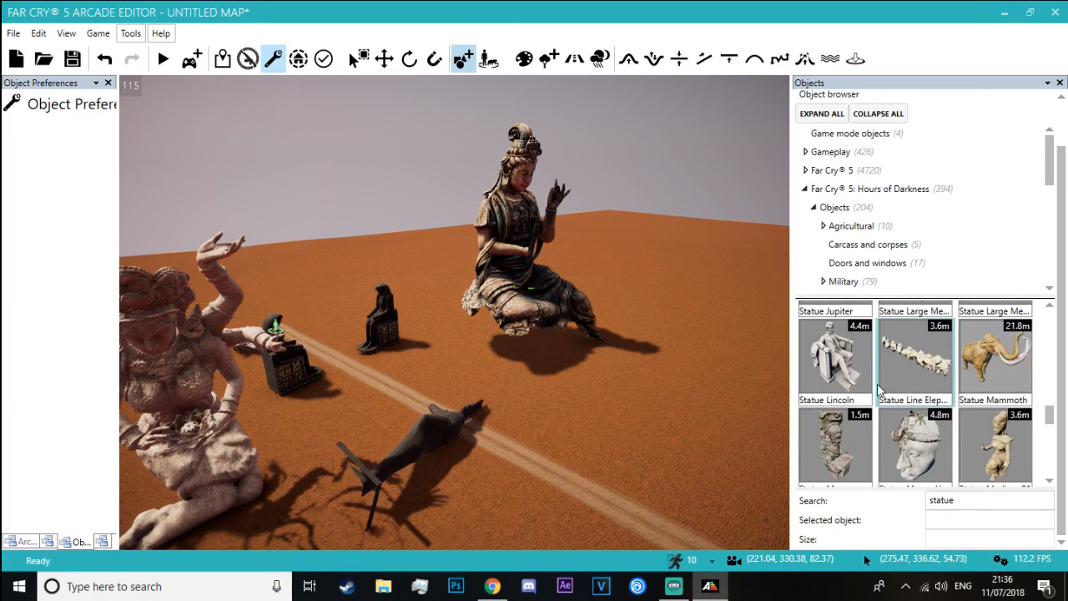
key("Escape")
scroll(926, 424, "down", 2)
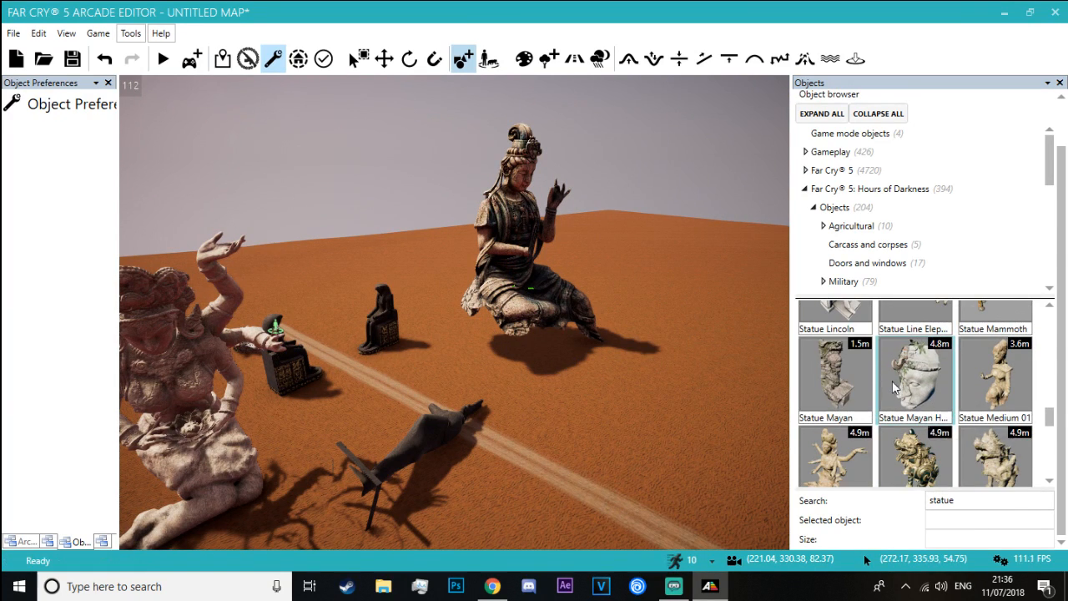
key("Escape")
scroll(998, 386, "down", 4)
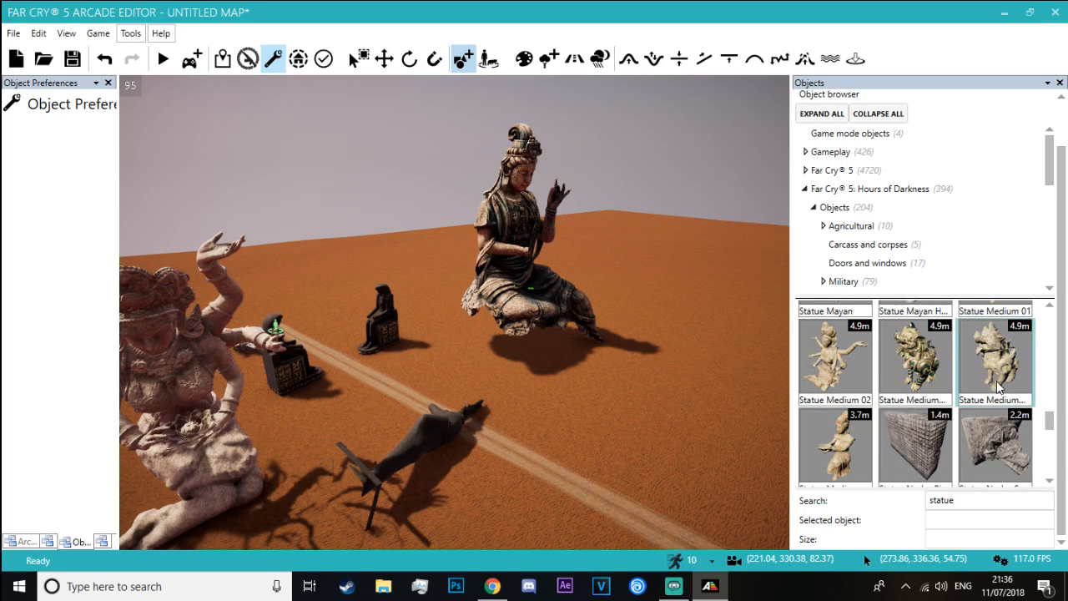
scroll(941, 449, "down", 6)
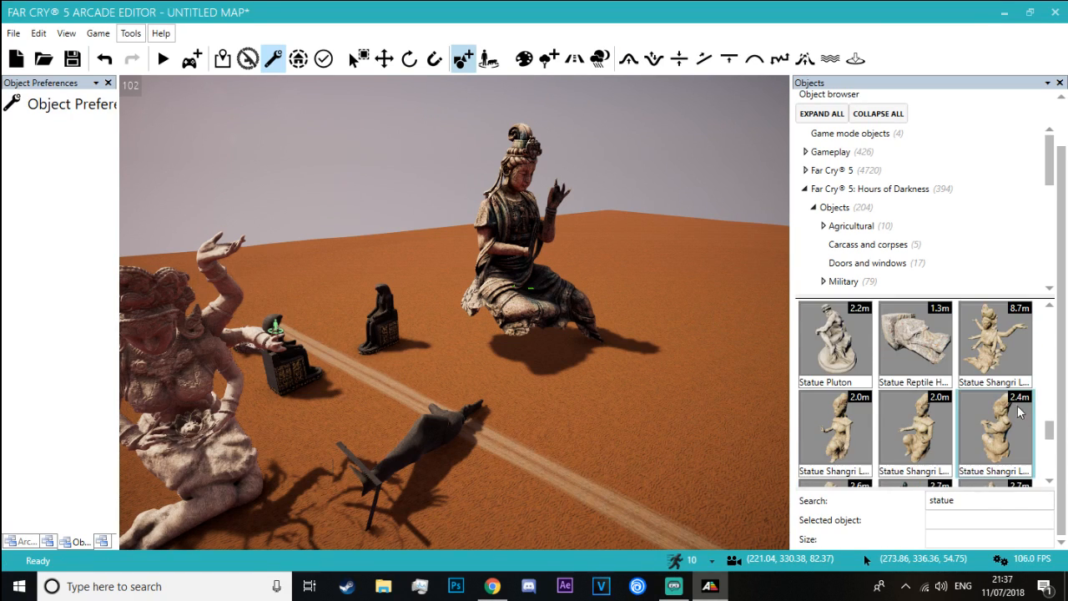
key("Escape")
scroll(968, 392, "down", 4)
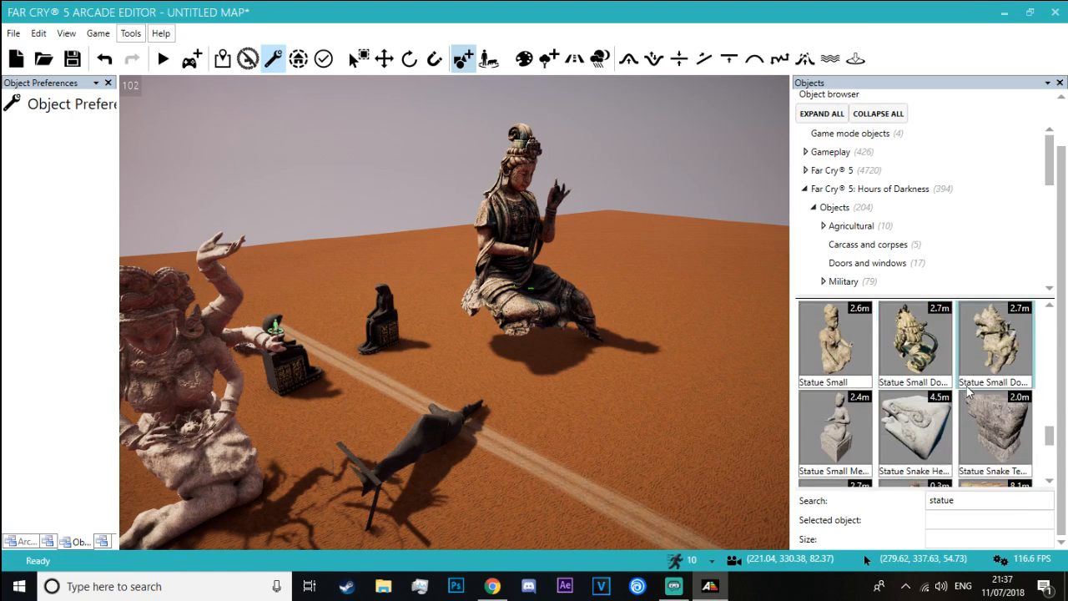
scroll(968, 388, "down", 3)
scroll(943, 364, "up", 2)
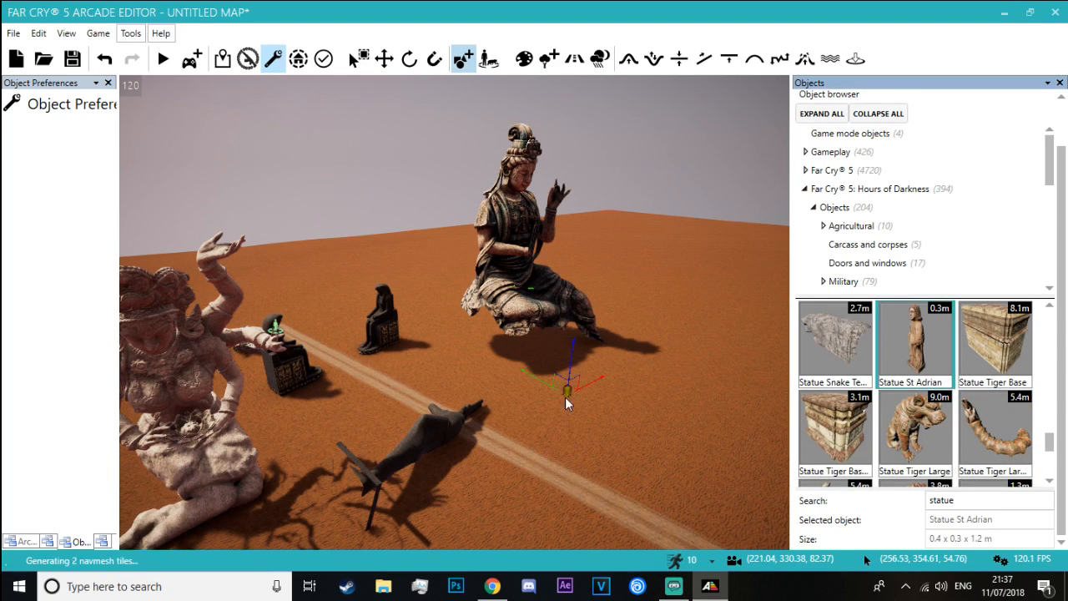
scroll(924, 372, "down", 2)
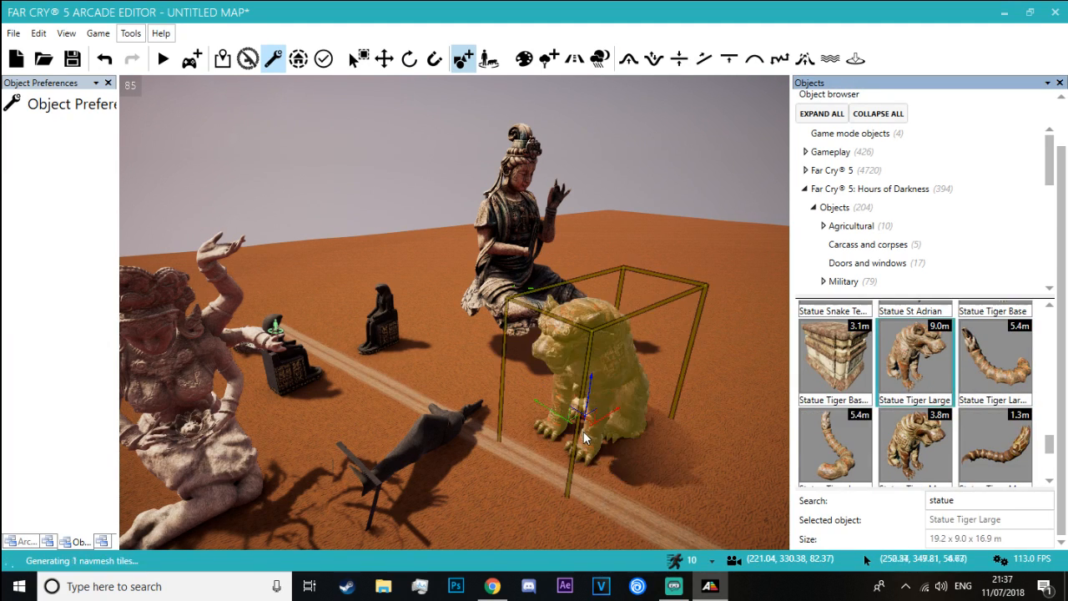
scroll(962, 409, "down", 1)
scroll(918, 359, "up", 1)
Place a Statue Tiger Large over the black seated statue on the Statue Buddha's side of the road
left_click(916, 336)
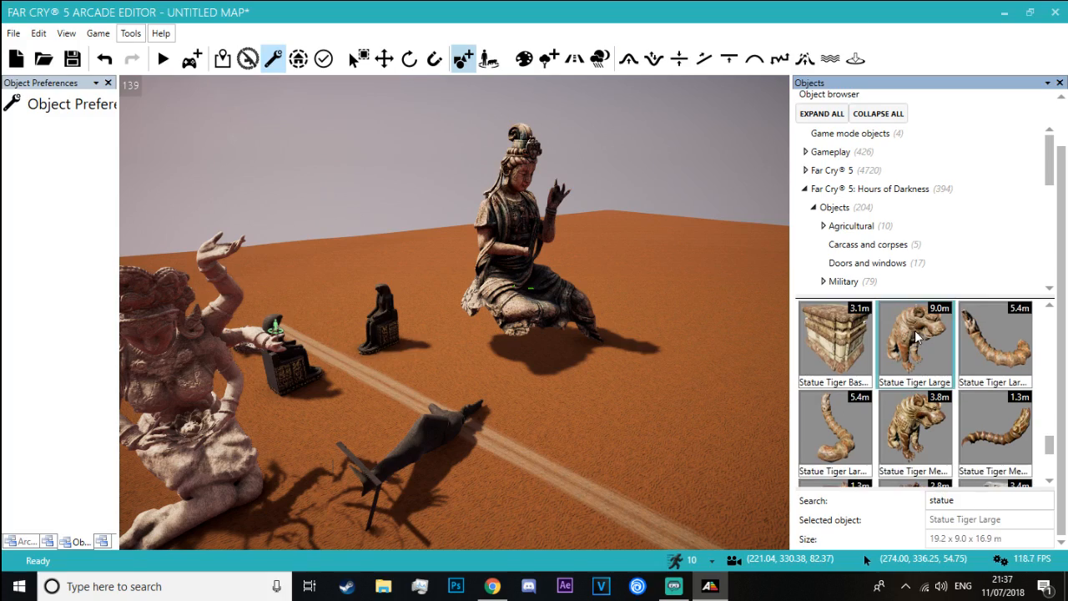
key("w")
right_click_drag(383, 345, 500, 355)
key("s")
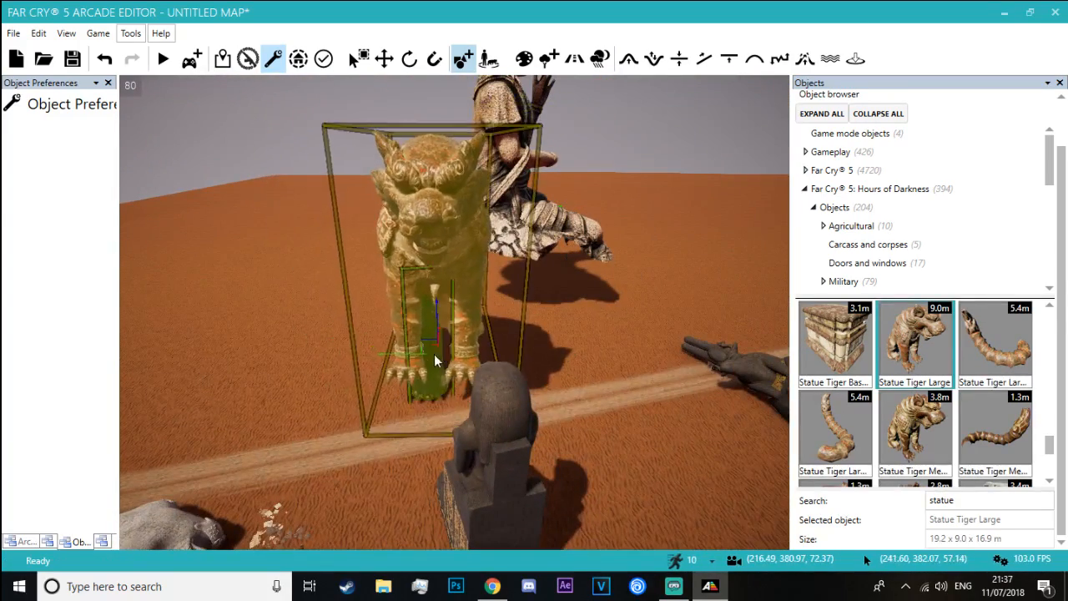
left_click(422, 357)
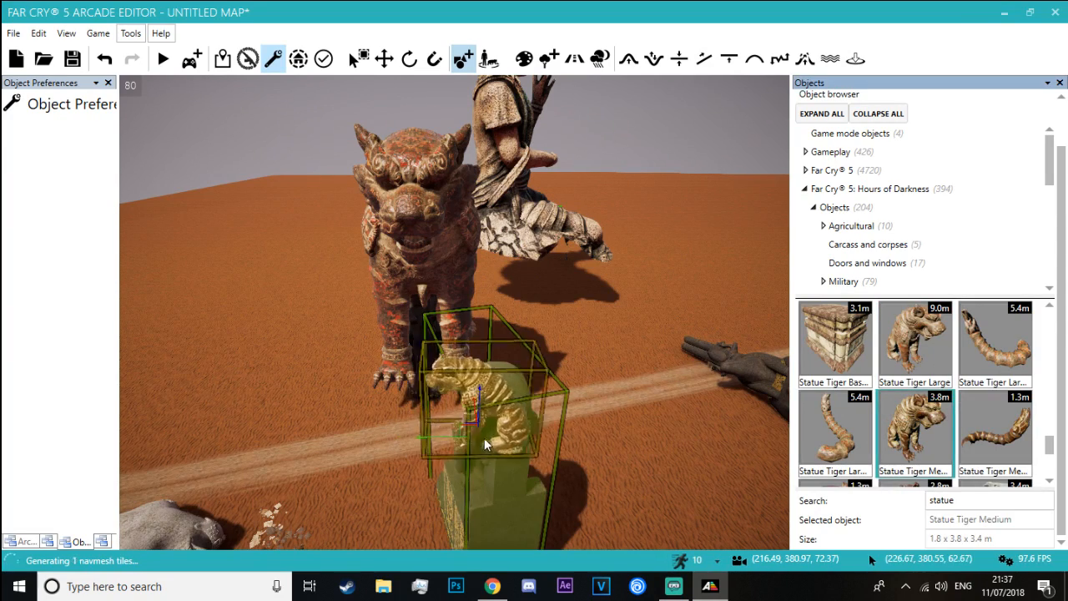
Place a second Statue Tiger Large over the black seated statue on the opposite side of the road
left_click(916, 344)
key("a")
right_click_drag(484, 365, 553, 365)
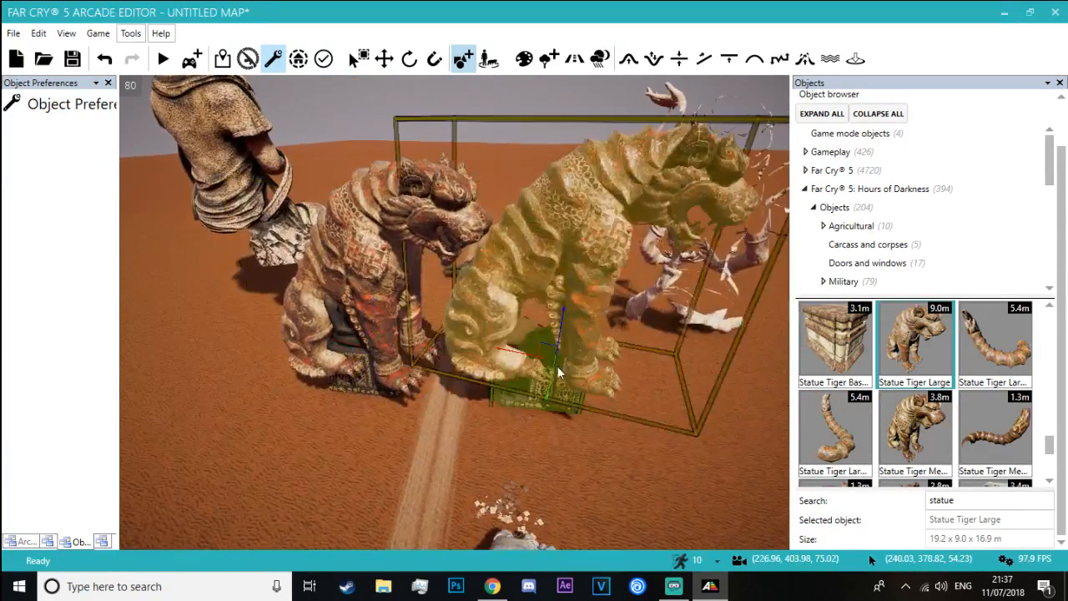
left_click(575, 381)
Delete the two black seated statues standing inside the Statue Tiger Large models
left_click(360, 388)
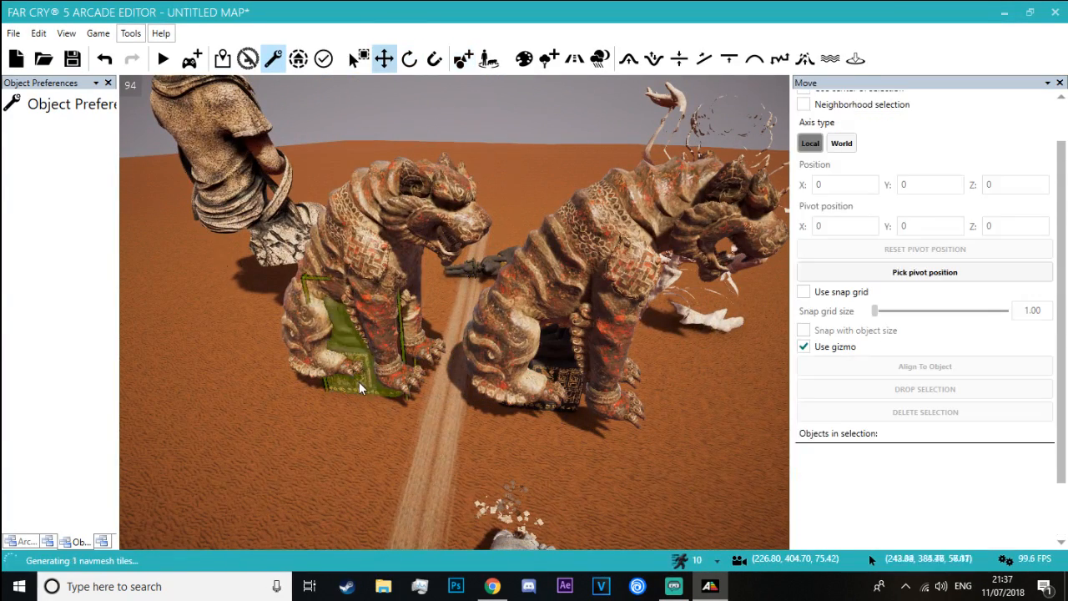
left_click(364, 388)
key("Delete")
left_click(577, 392)
key("Delete")
Reposition the Statue Tiger Large nearest the Statue Buddha, lowering it into the sand and turning it slightly about its vertical axis
left_click(362, 339)
right_click_drag(363, 339, 382, 345)
key("a")
left_click_drag(453, 343, 416, 341)
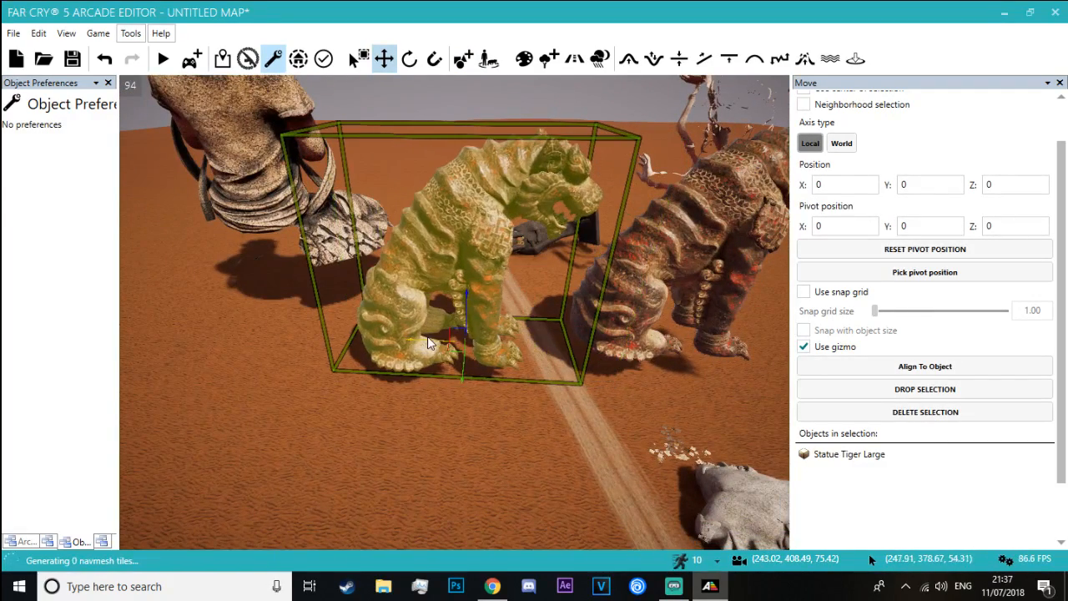
left_click_drag(466, 308, 464, 333)
key("ctrl")
left_click_drag(445, 402, 456, 404, "ctrl")
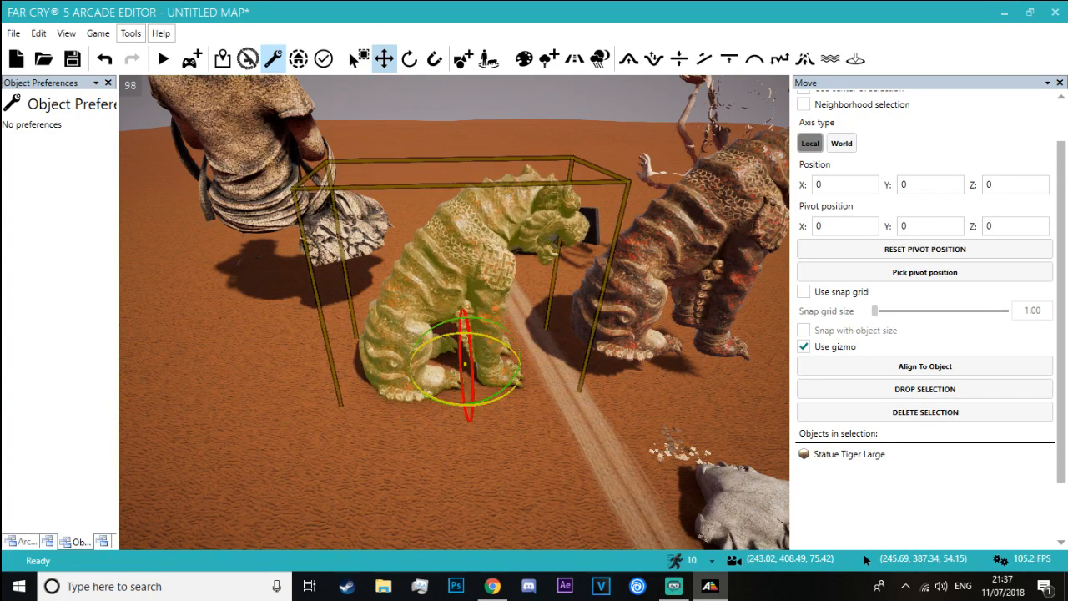
Delete the Statue Tiger Large across the road and reselect the remaining tiger statue
left_click(638, 286)
left_click(847, 363)
left_click(408, 325)
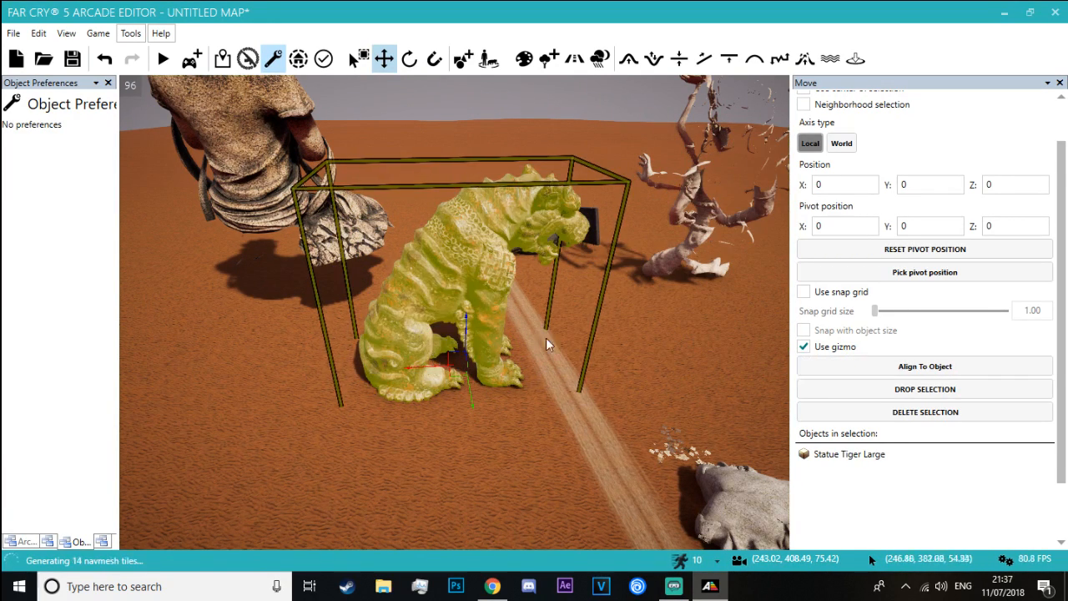
With grid snapping by object size enabled, duplicate the Statue Tiger Large across the road and turn the copy to face the original
left_click(803, 332)
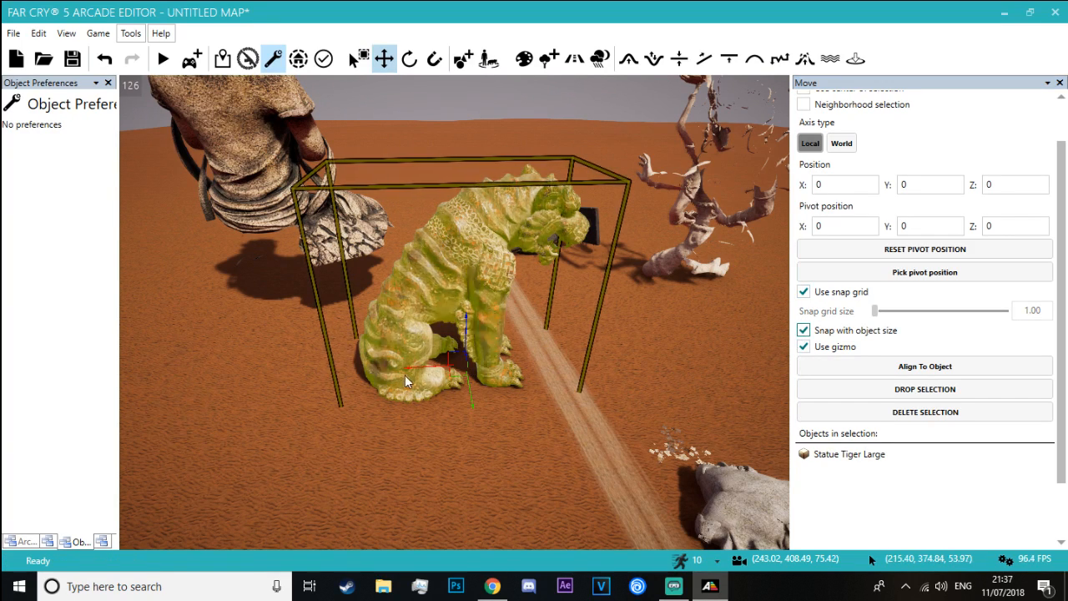
key("ctrl+z")
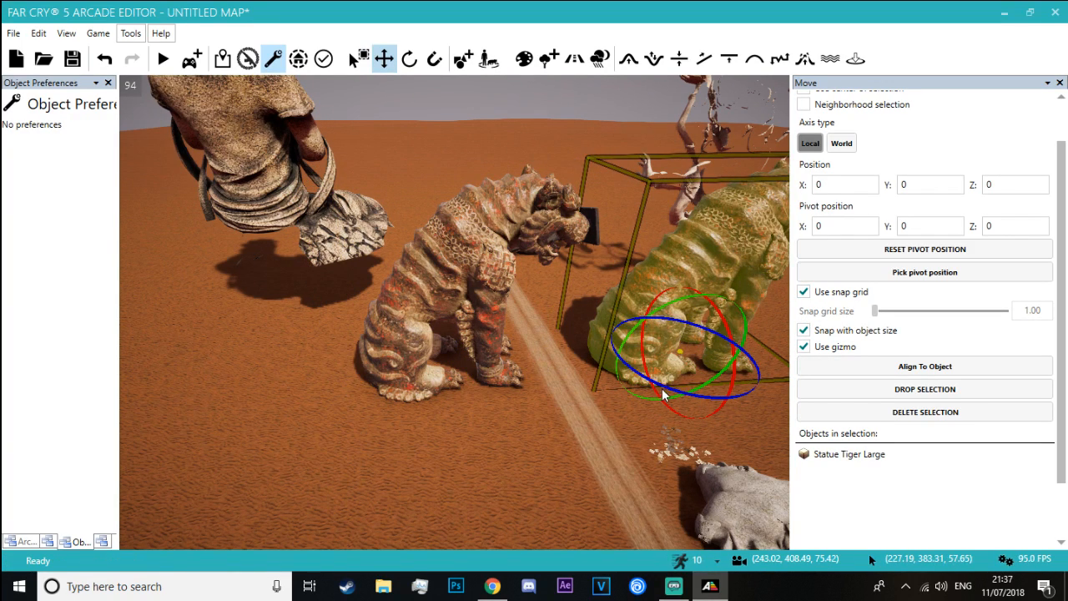
left_click_drag(685, 388, 751, 395)
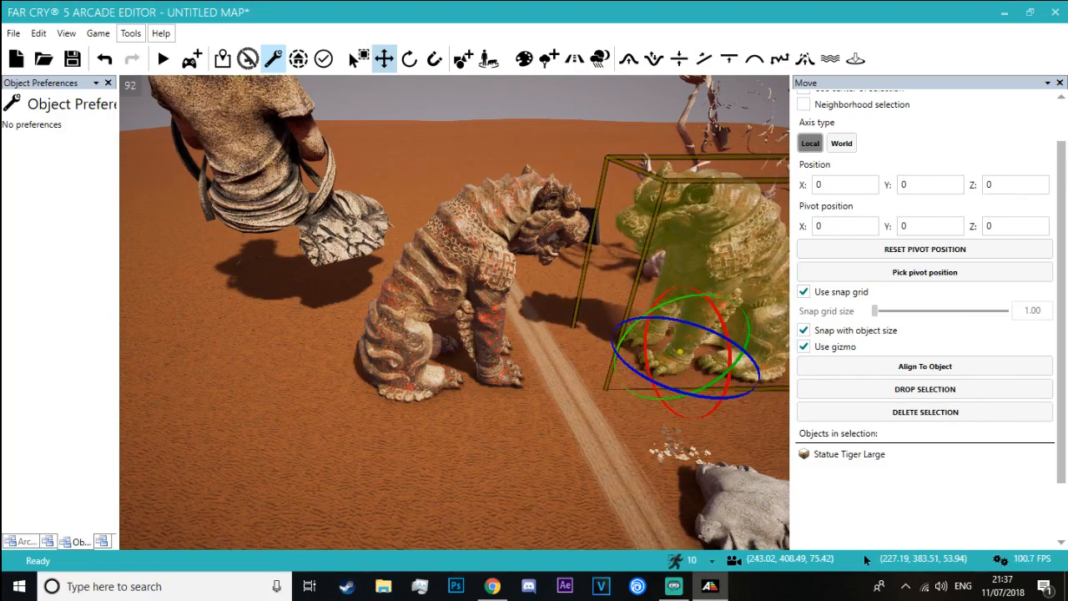
Turn off grid snapping and slide each Statue Tiger Large sideways so the pair flanks the sand road evenly
left_click(413, 179)
right_click_drag(413, 179, 382, 202)
key("w")
key("s")
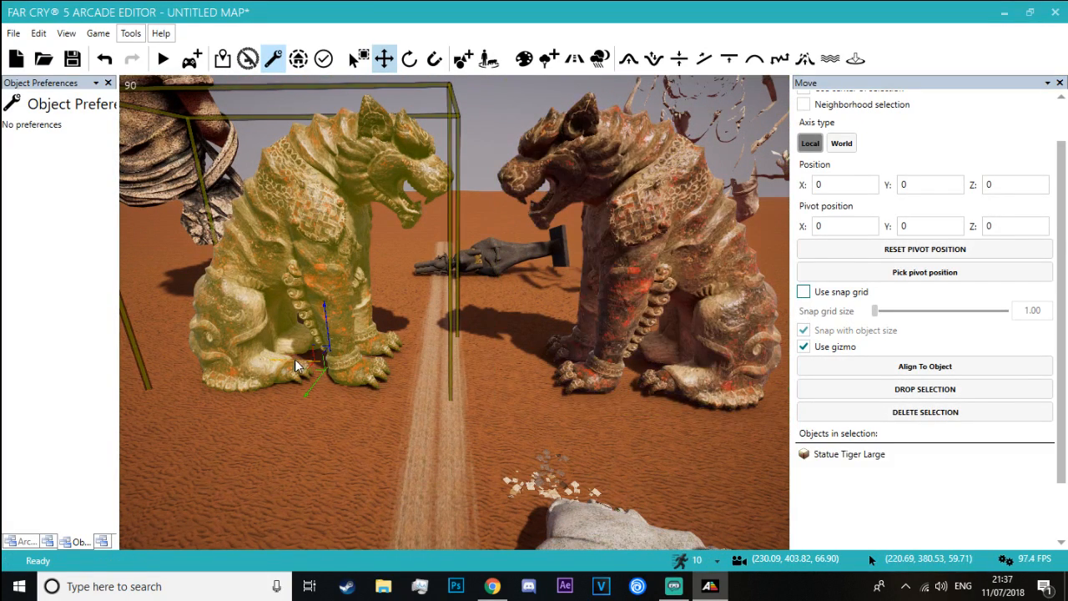
left_click_drag(295, 359, 266, 360)
left_click(592, 355)
left_click_drag(662, 368, 631, 369)
key("a")
right_click_drag(632, 370, 520, 250)
key("w")
key("s")
left_click(520, 251)
key("d")
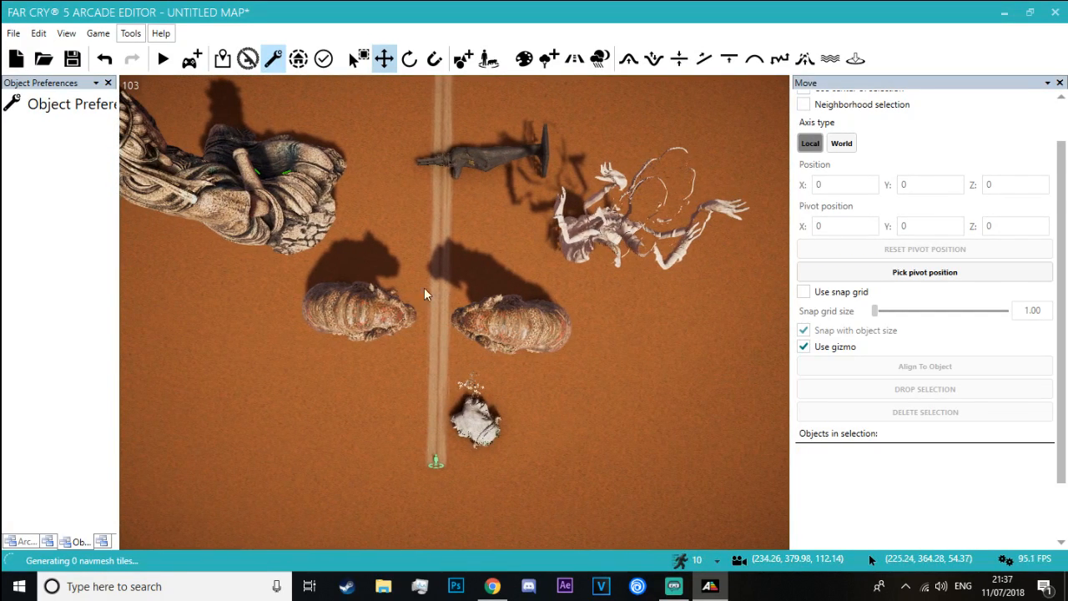
Select both Statue Tiger Large models and turn them slightly about the vertical axis to square them to the road
left_click(422, 289)
left_click(510, 317, "ctrl")
key("alt")
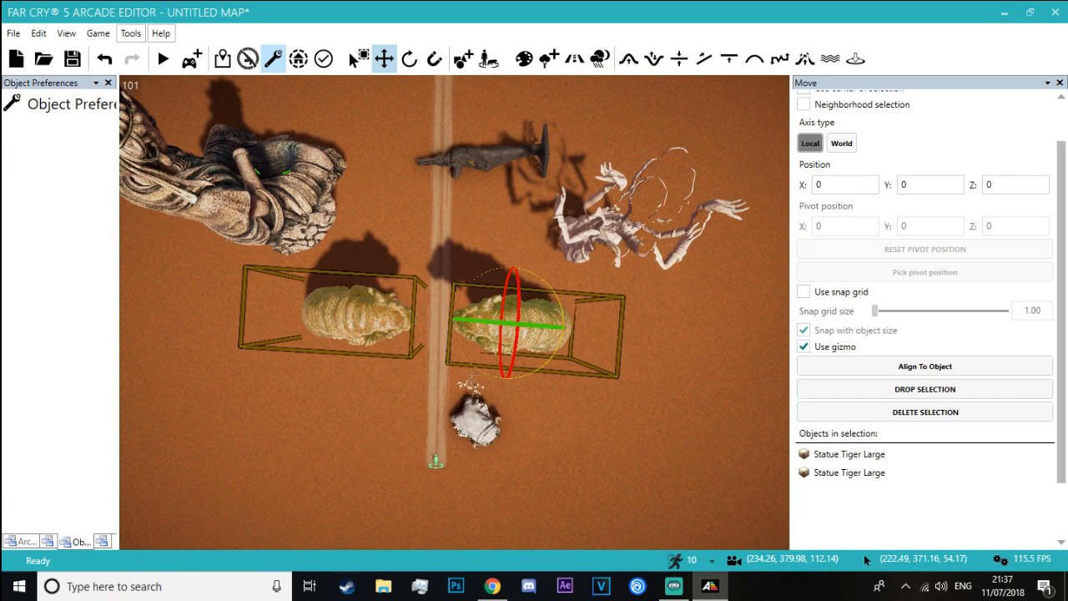
left_click_drag(565, 327, 553, 323)
left_click(557, 397)
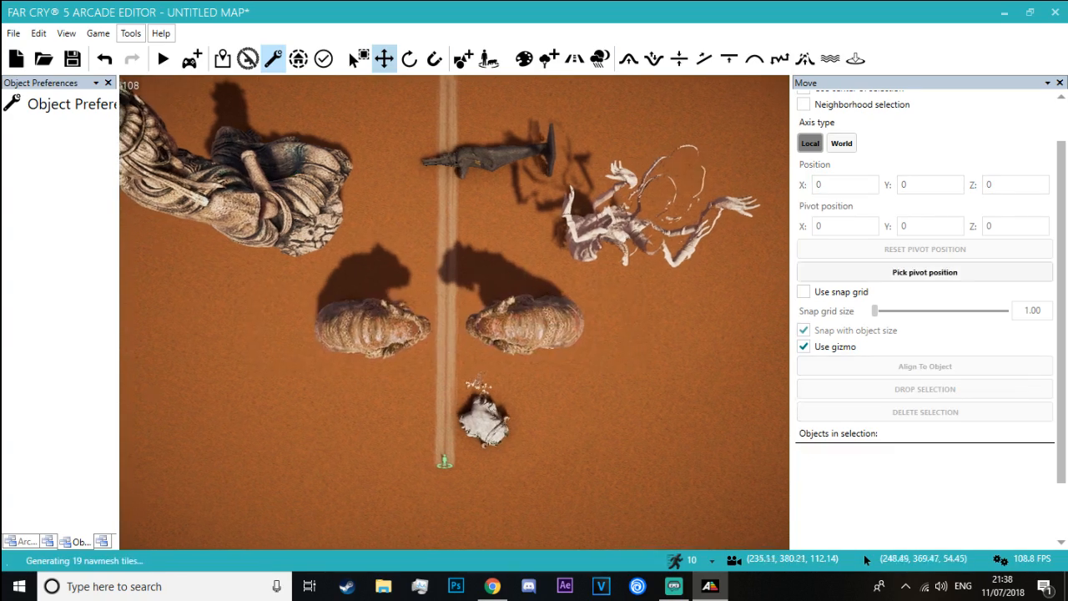
Select the floating Statue Buddha behind the tigers and lower it toward the sand
key("w")
right_click_drag(558, 398, 776, 283)
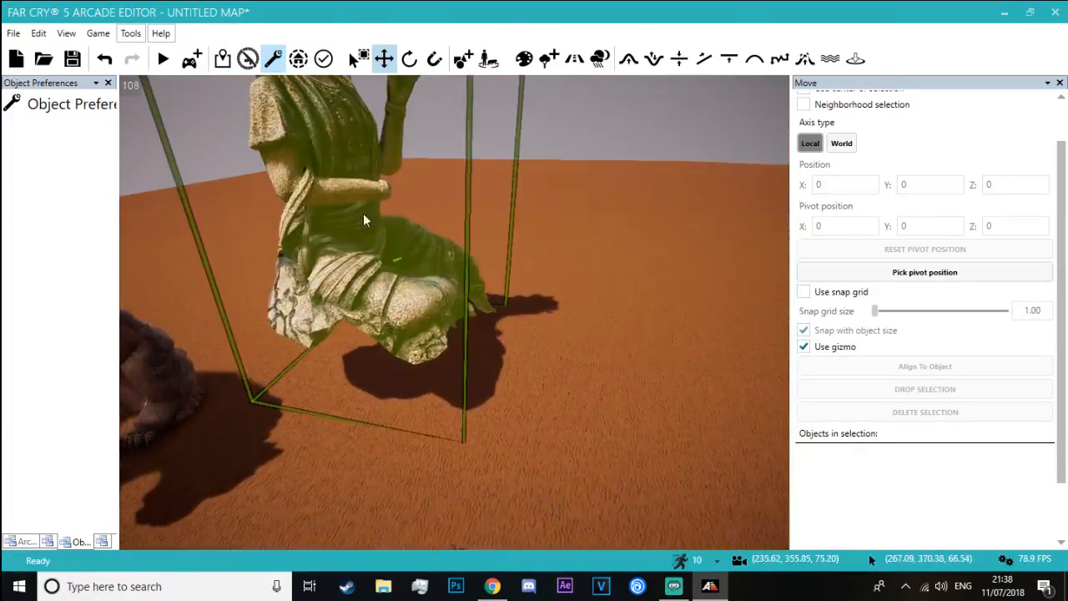
left_click(365, 215)
left_click_drag(415, 389, 375, 384)
key("1")
key("w")
right_click_drag(567, 362, 468, 362)
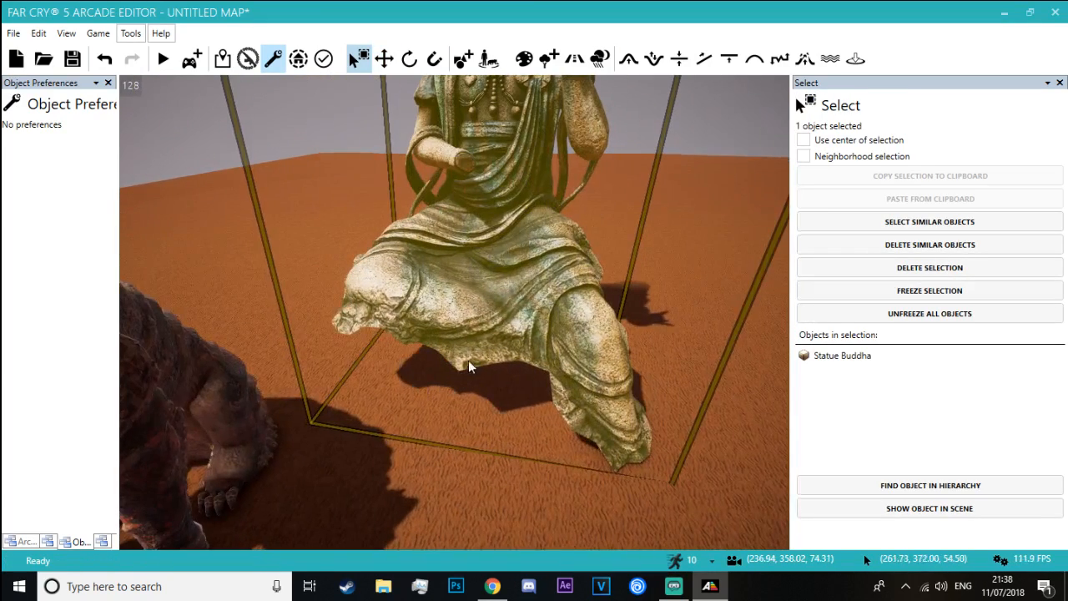
key("2")
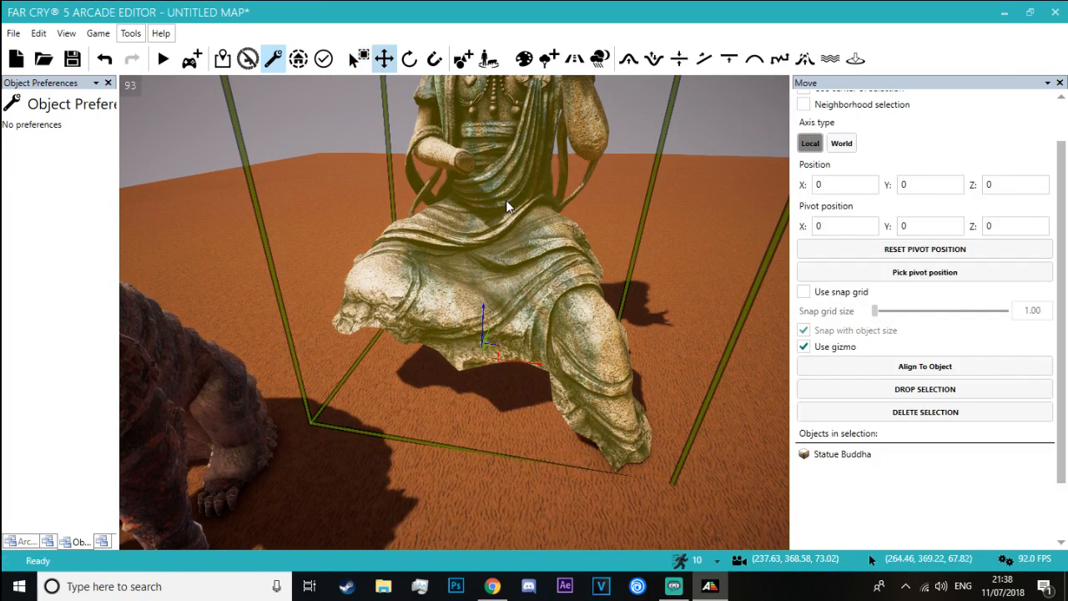
left_click_drag(480, 306, 462, 358)
Move the Statue Buddha farther along the road, away from the tiger statues, and adjust its distance from the roadside
right_click_drag(463, 359, 292, 359)
key("d")
left_click_drag(502, 365, 533, 372)
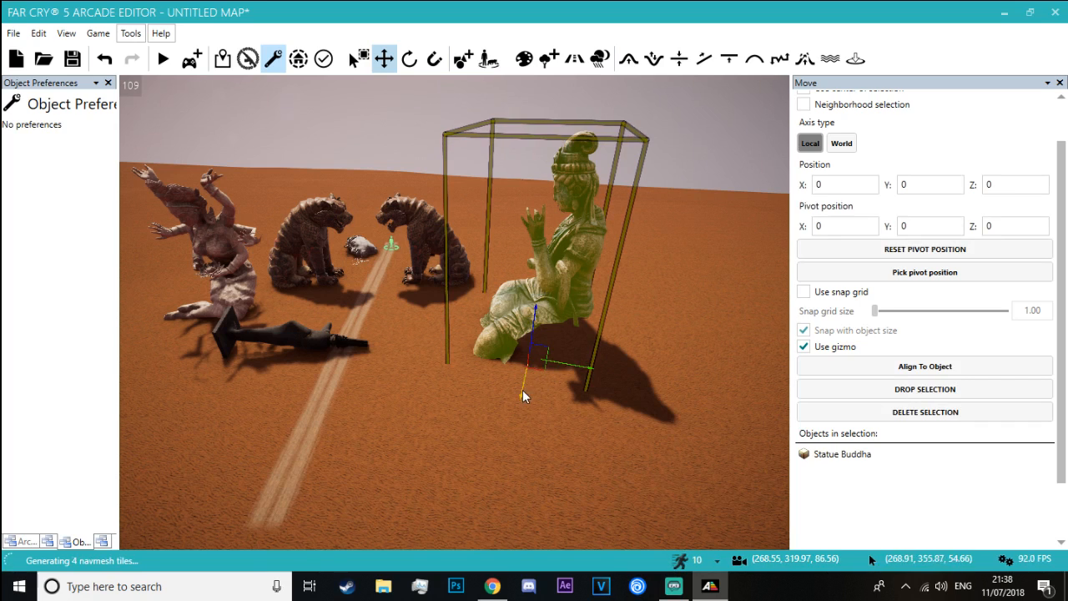
left_click_drag(524, 396, 511, 419)
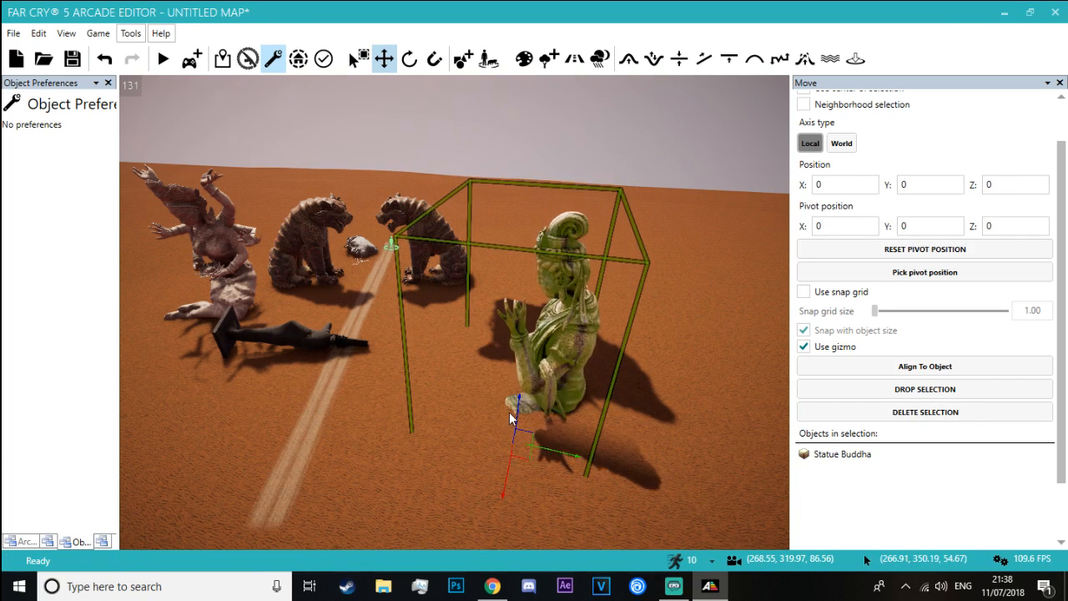
left_click(422, 392)
key("a")
key("w")
right_click_drag(422, 392, 601, 393)
key("a")
left_click(462, 313)
left_click_drag(439, 368, 485, 383)
Rotate the Statue Buddha and settle it on the sand beside the road, opposite the fallen black statue
left_click(311, 345)
key("w")
right_click_drag(311, 345, 167, 304)
key("d")
key("s")
key("d")
key("w")
key("d")
left_click(358, 285)
key("shift")
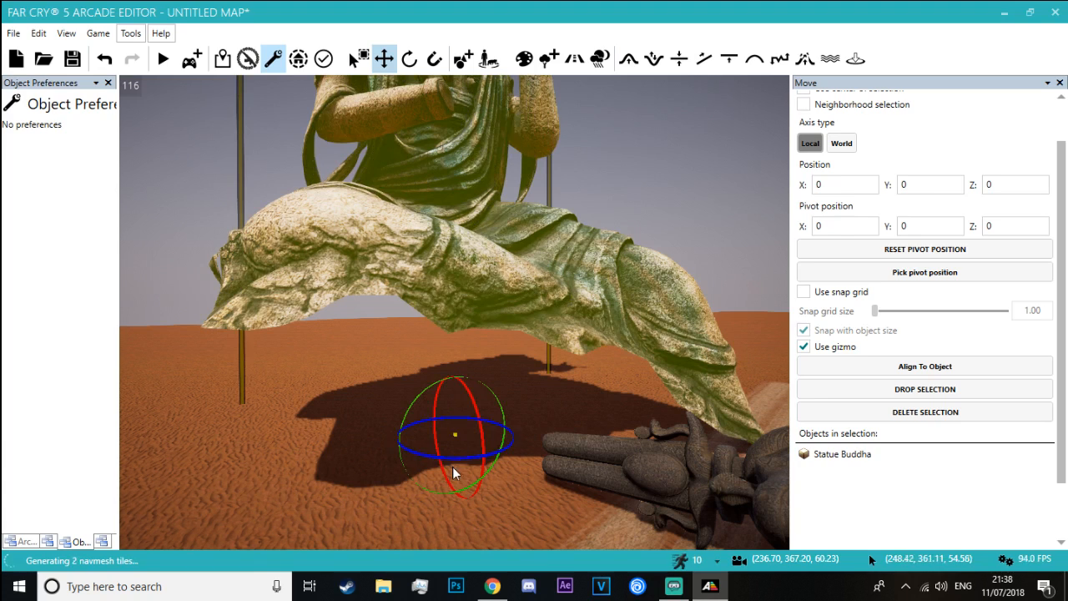
left_click_drag(454, 458, 457, 528, "shift")
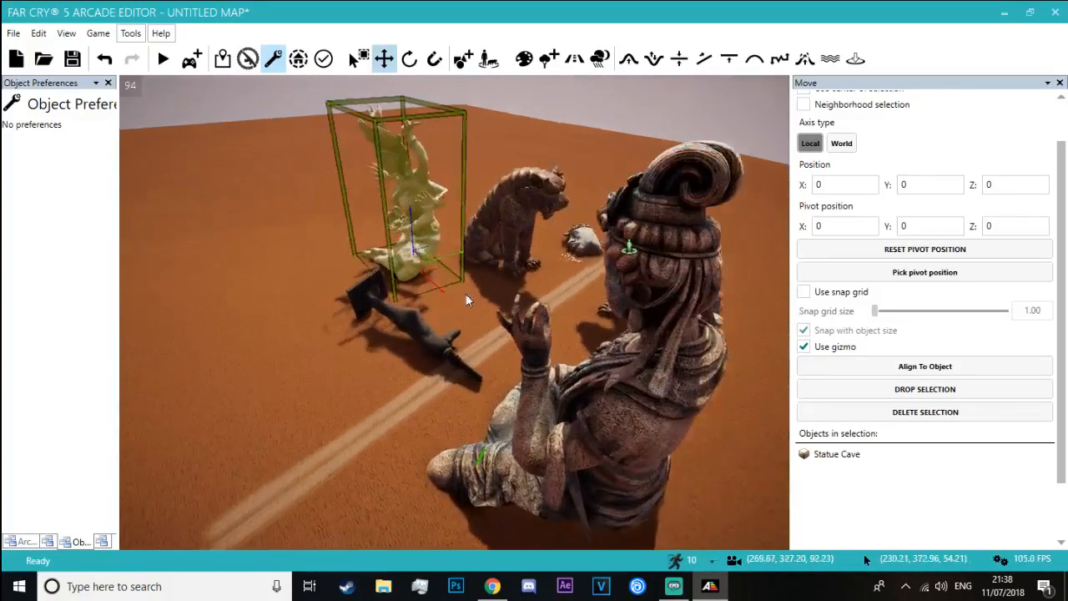
Move the Statue Cave farther down the roadside, away from the tiger statue next to it
left_click_drag(461, 255, 330, 329)
left_click_drag(308, 284, 200, 387)
left_click(388, 185)
Set the environment's Fog bottom: density to 4.00 and check the fog around the player start
key("w")
right_click_drag(454, 312, 776, 280)
key("s")
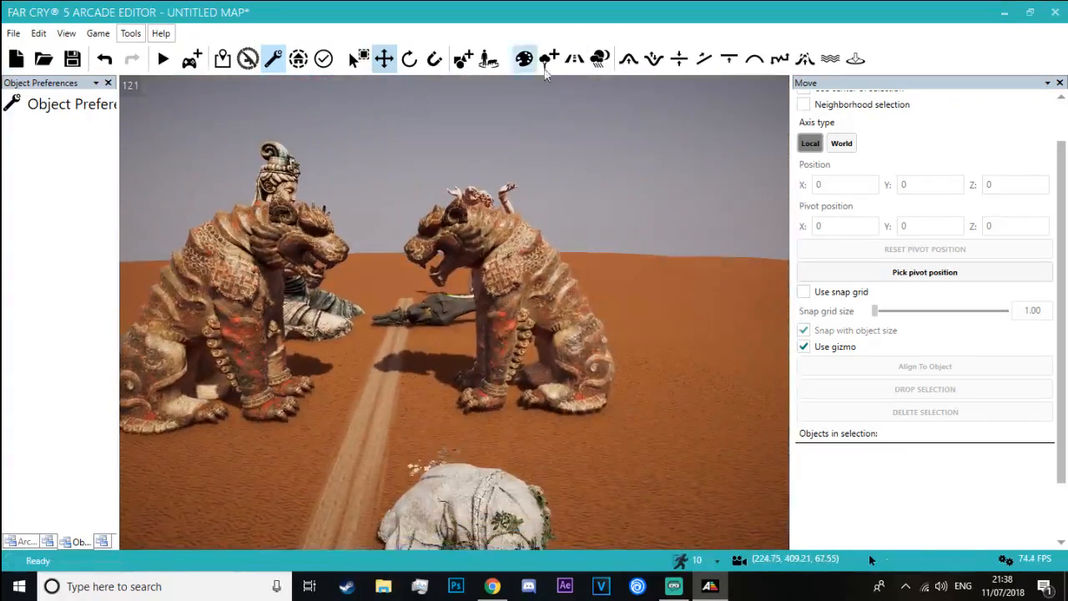
left_click_drag(1059, 165, 1059, 336)
left_click_drag(893, 148, 1003, 148)
key("w")
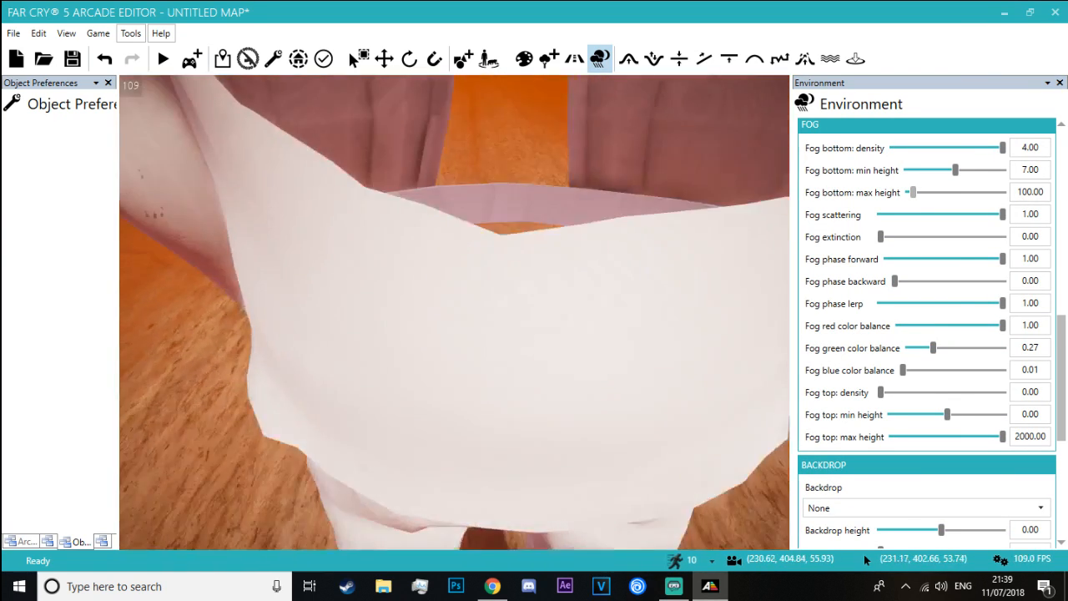
right_click_drag(454, 312, 429, 196)
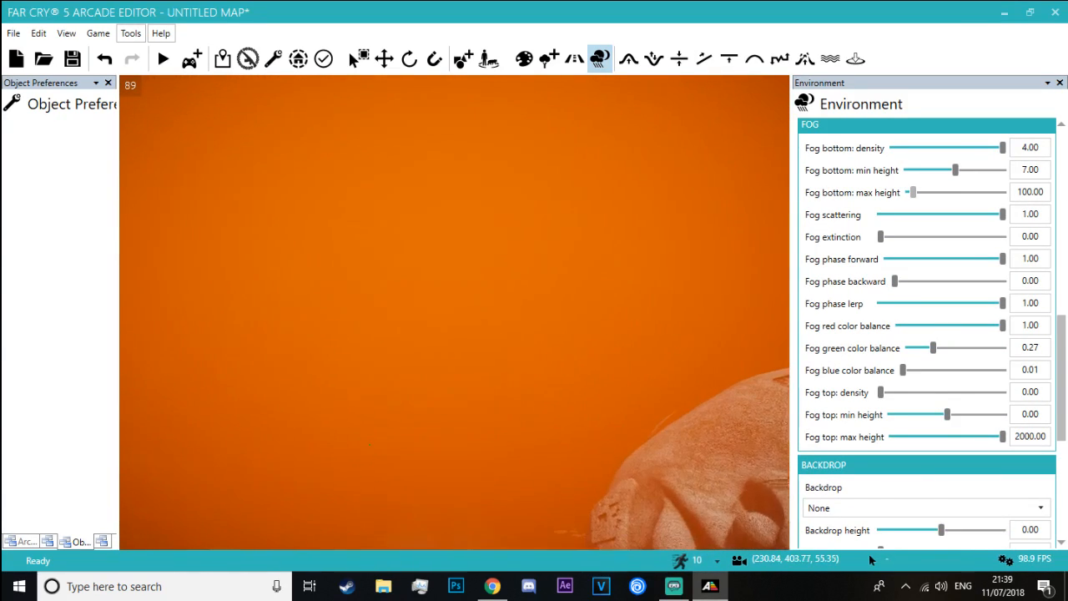
Playtest the Journey map and try out the weapons, aiming and reloading beside the giant stone head
left_click(162, 59)
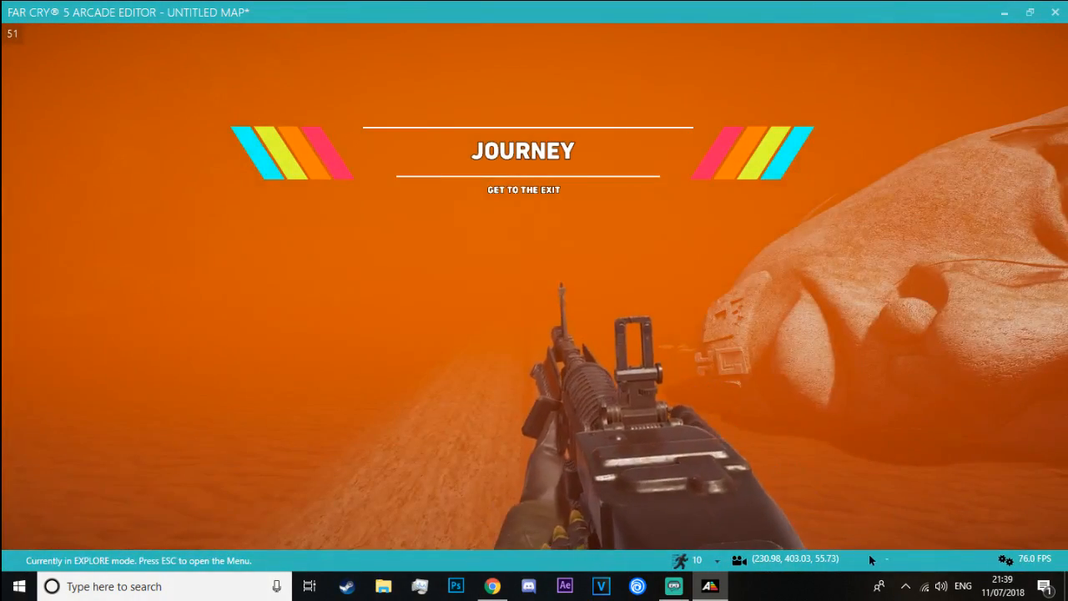
key("2")
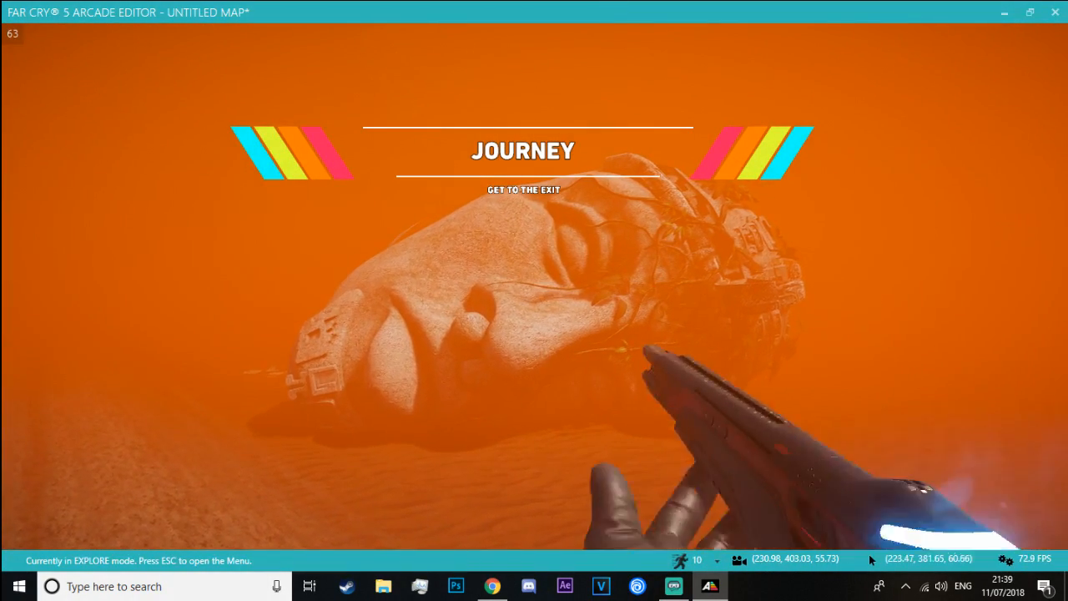
key("3")
scroll(534, 286, "down", 1)
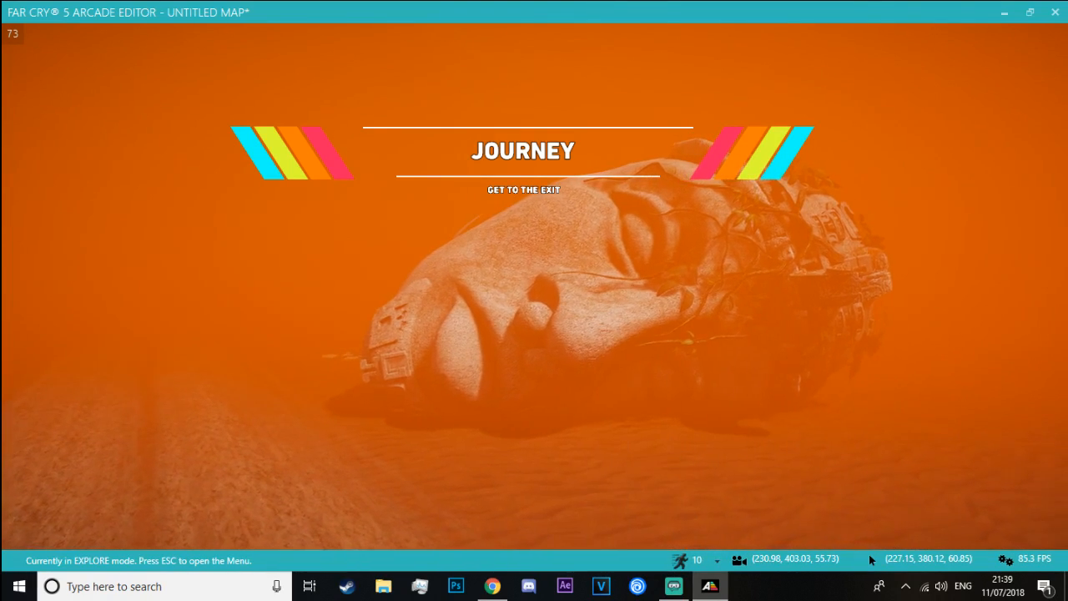
scroll(534, 286, "down", 1)
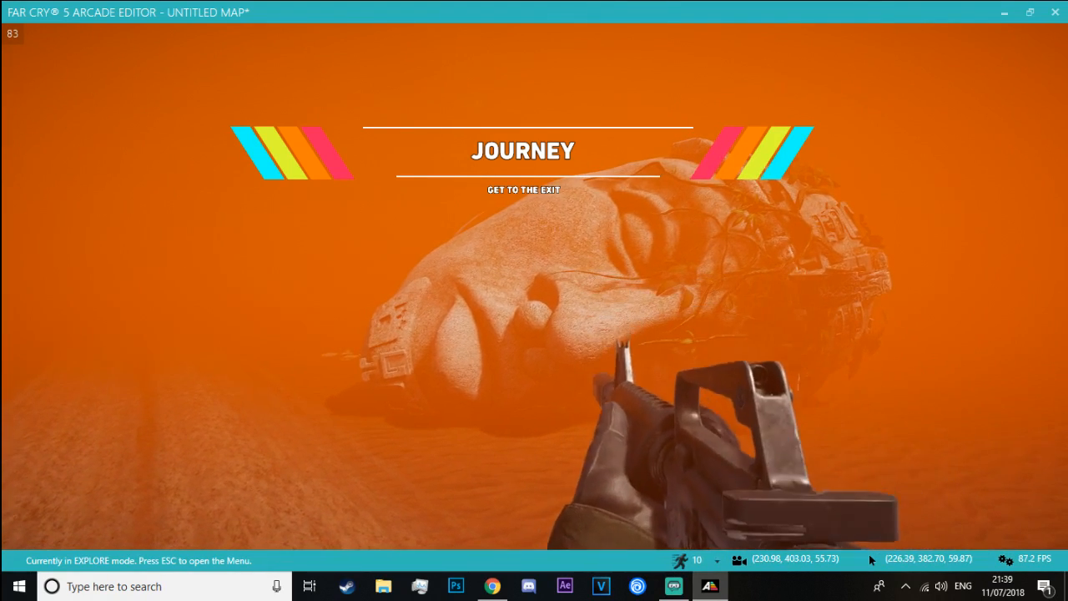
right_click(534, 287)
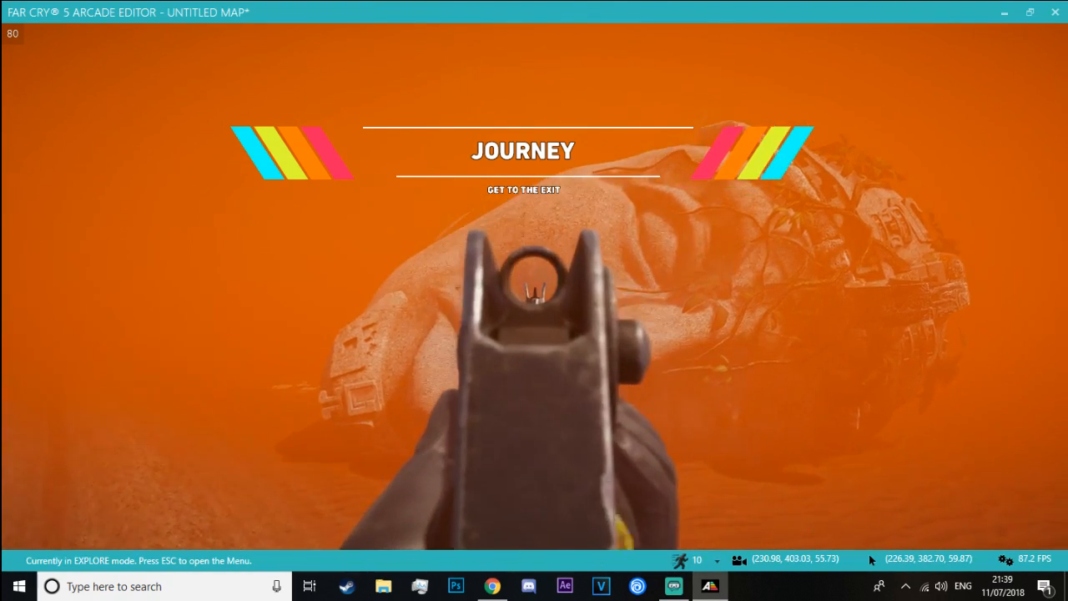
key("r")
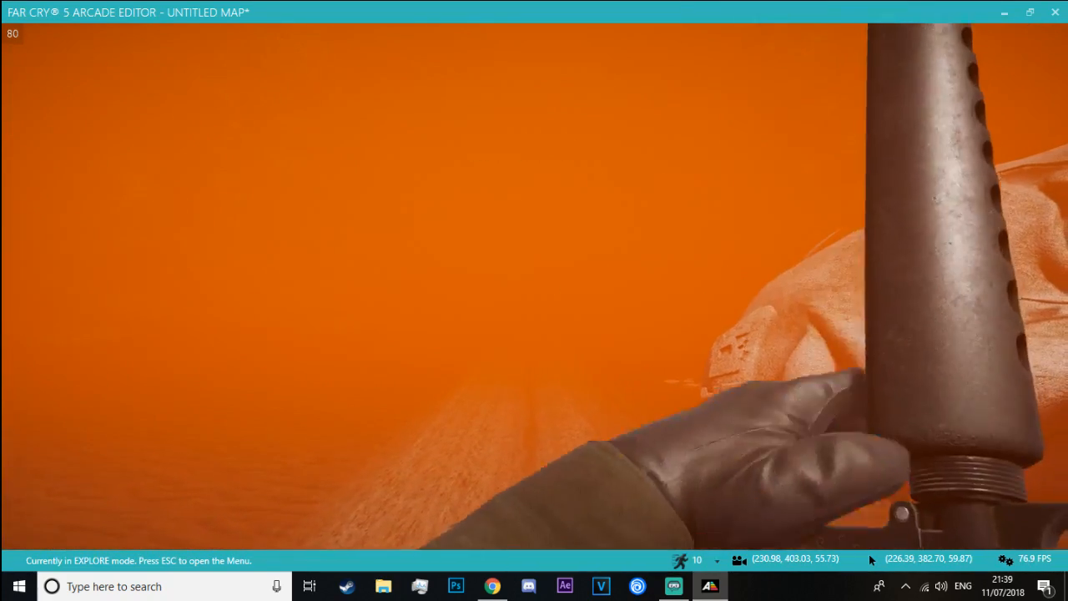
Walk the road past the tigers, fallen statue and Buddha to judge their visibility in the fog, and return to the editor
key("w")
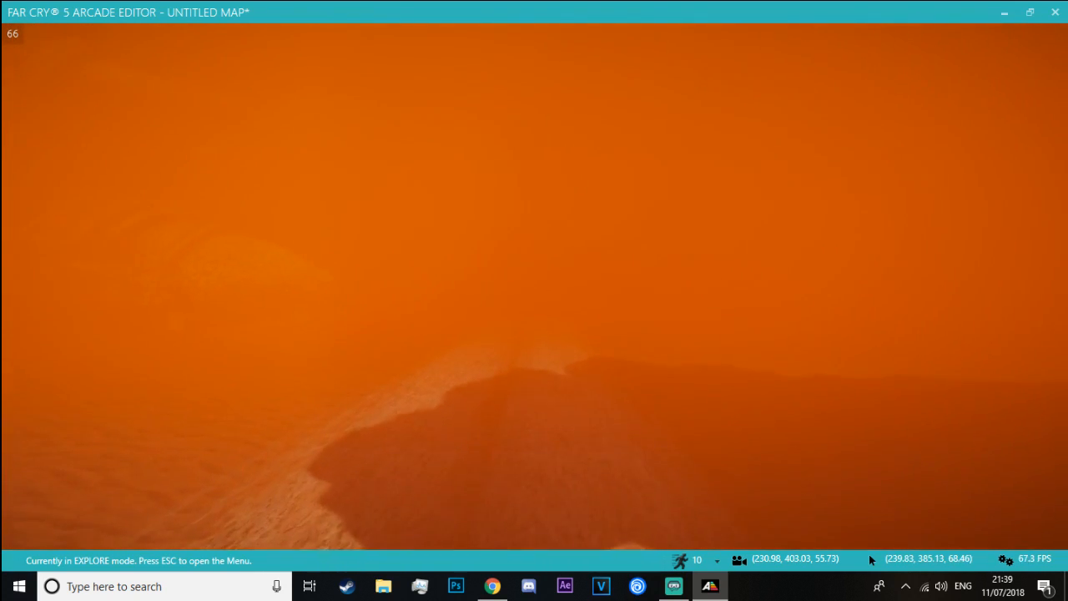
key("w")
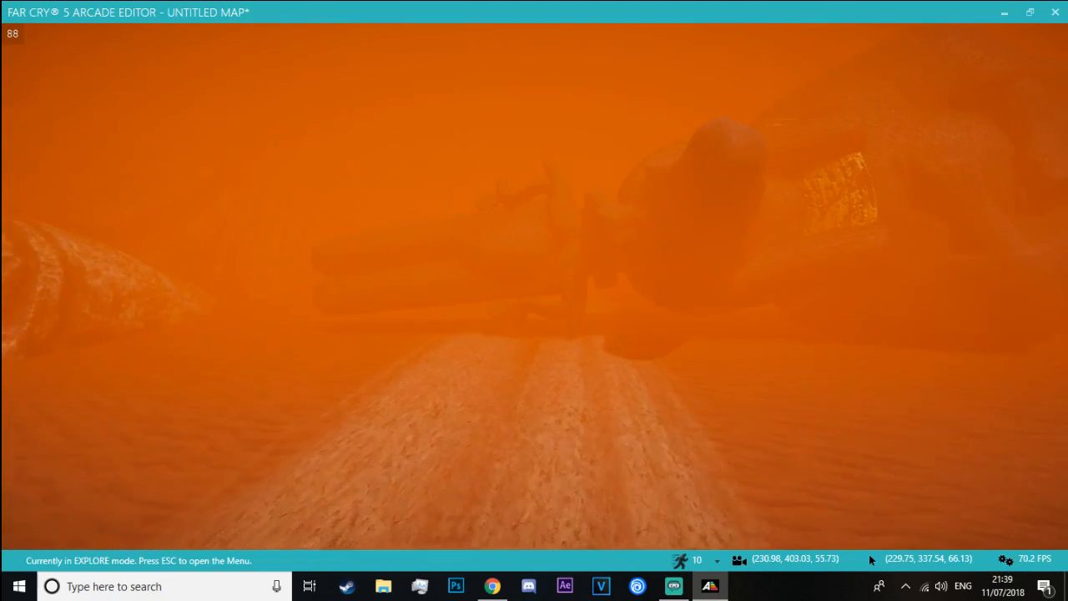
key("w")
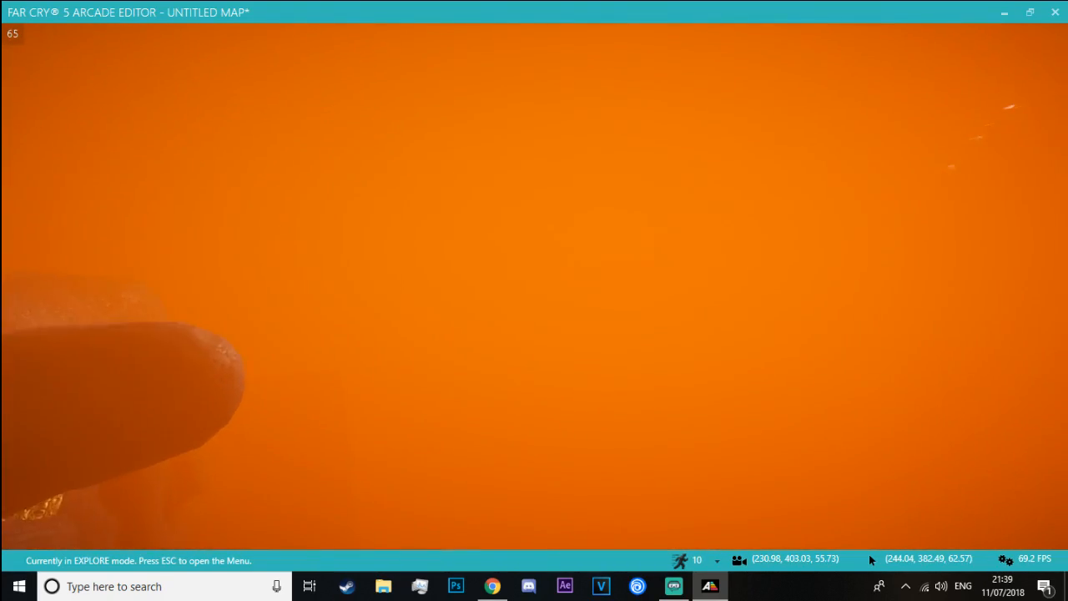
key("w")
key("w")
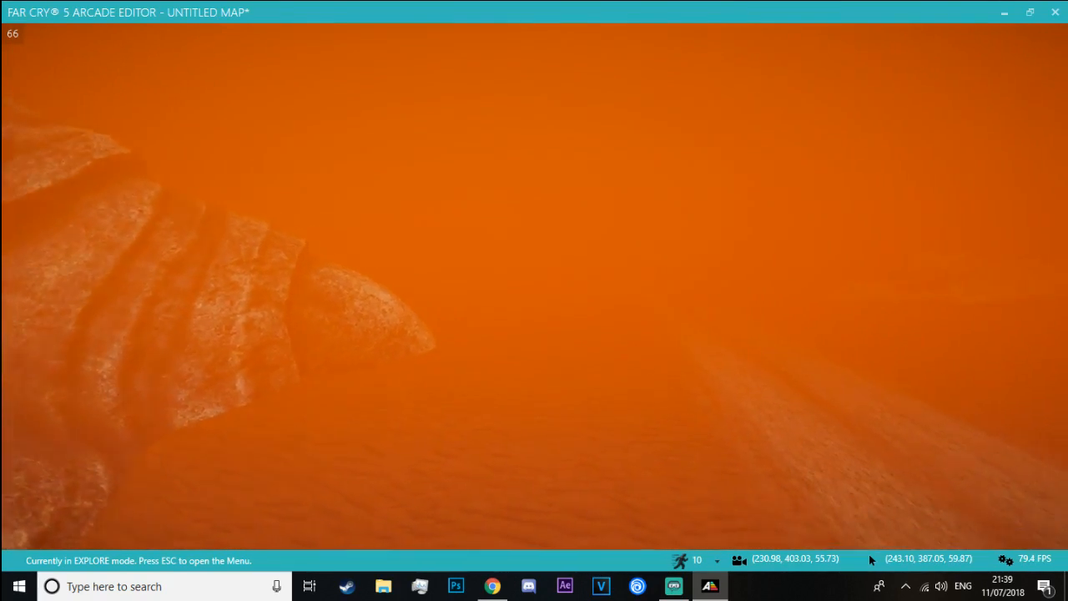
key("w")
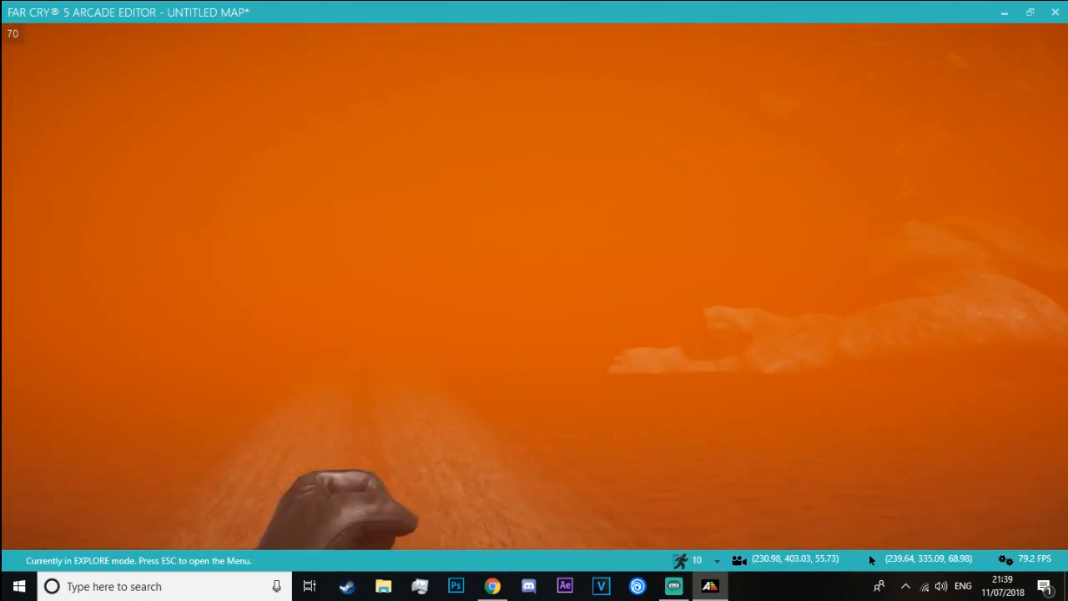
key("w")
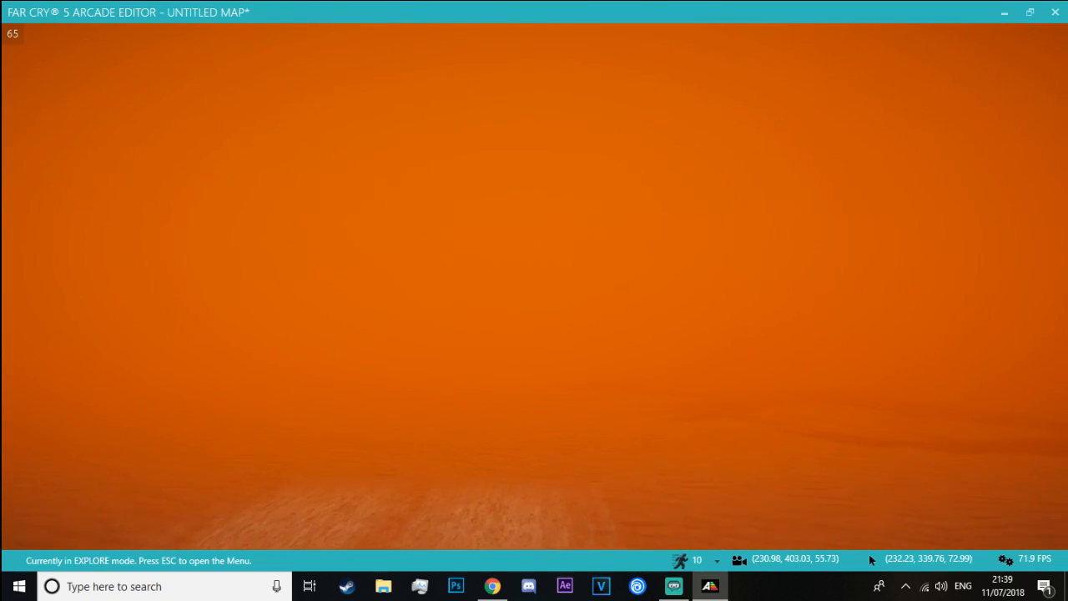
key("Escape")
left_click(538, 302)
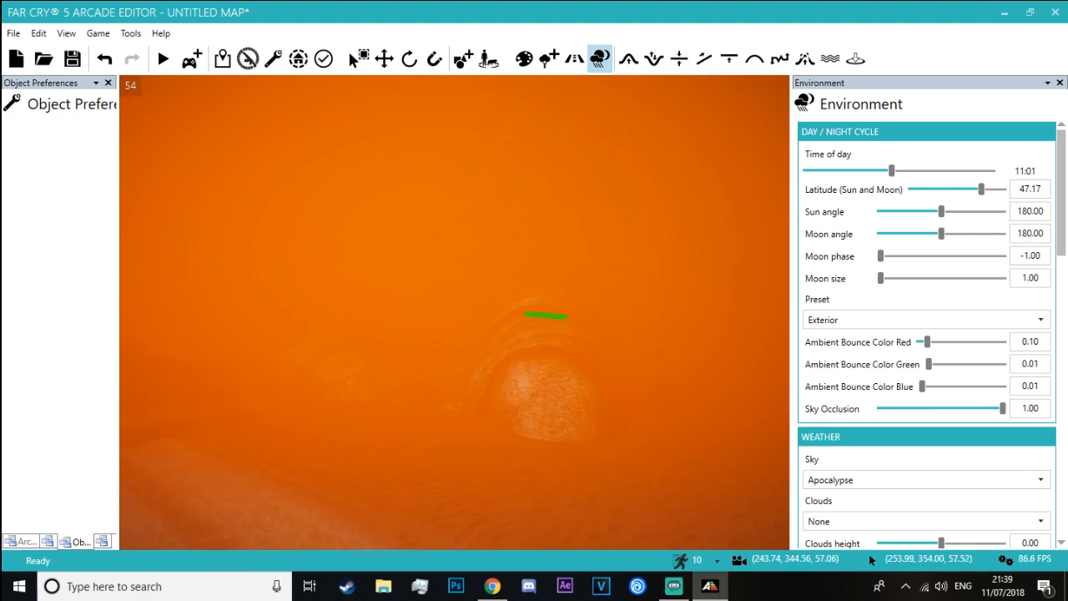
Set Fog bottom: density to 2.40, compare how the Buddha and tiger statues look, and raise it to 3.32
key("w")
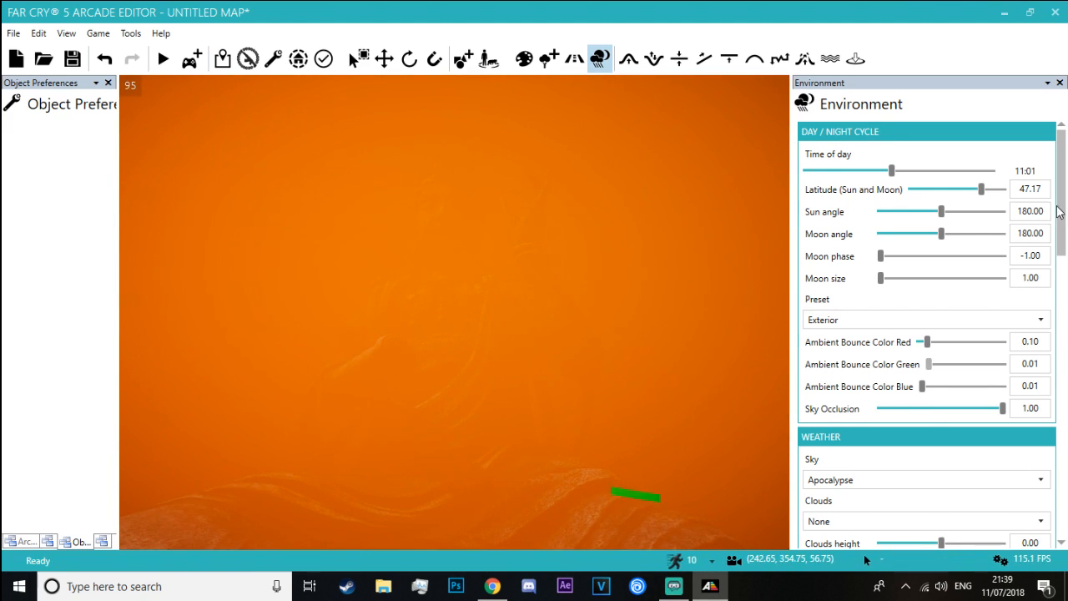
scroll(1043, 333, "down", 15)
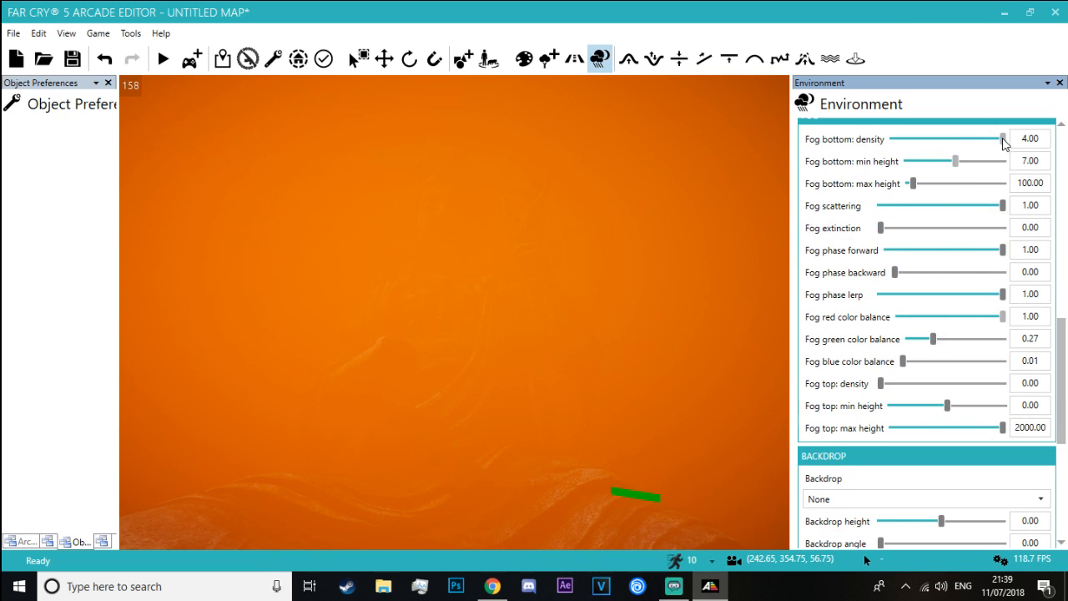
left_click_drag(1002, 138, 964, 140)
key("w")
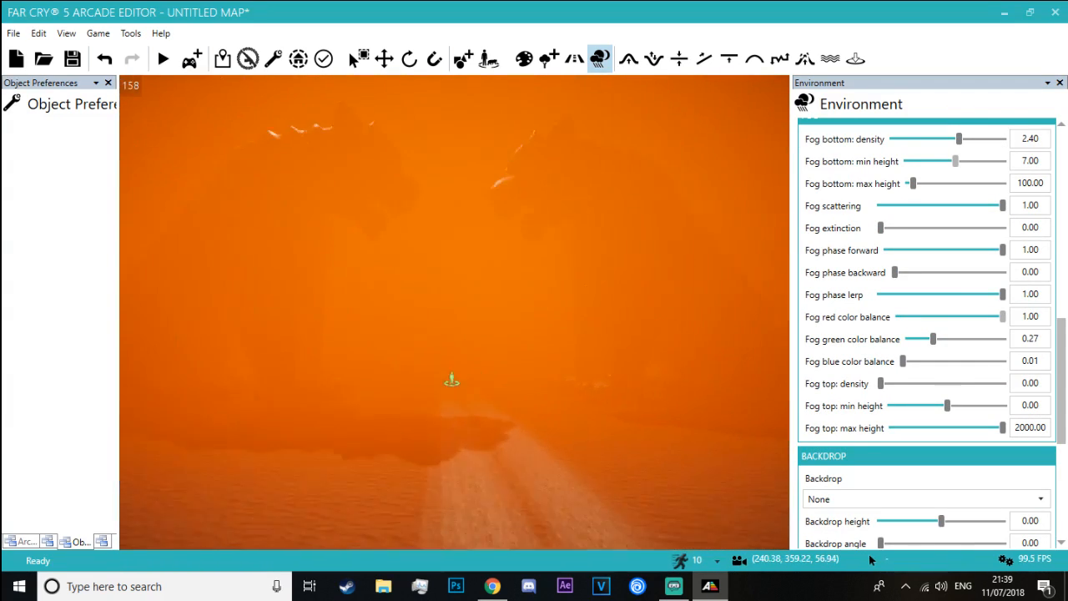
right_click_drag(534, 284, 535, 217)
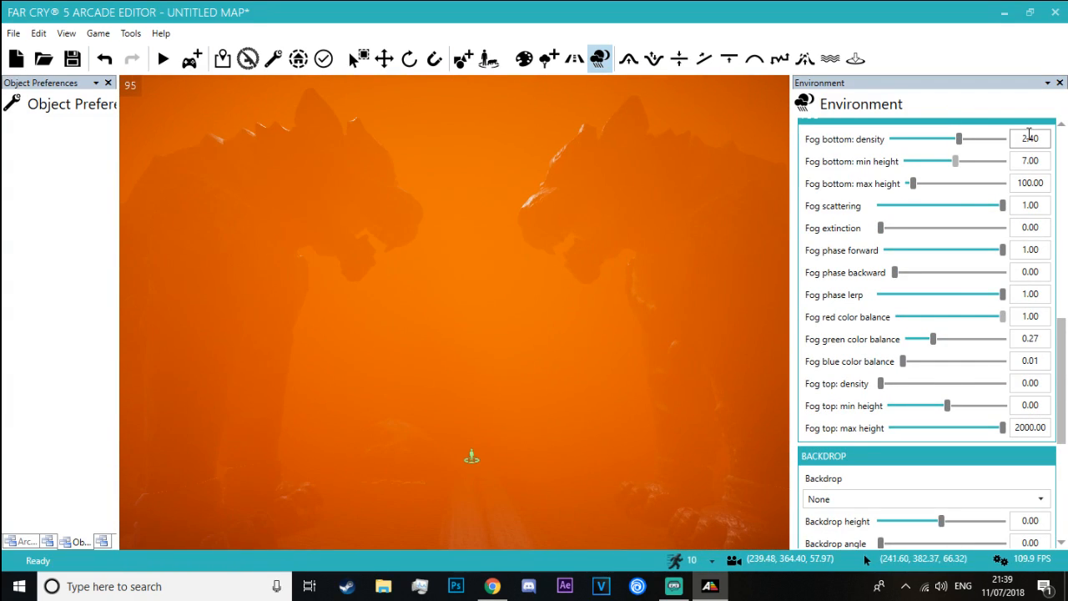
key("w")
right_click_drag(534, 283, 342, 283)
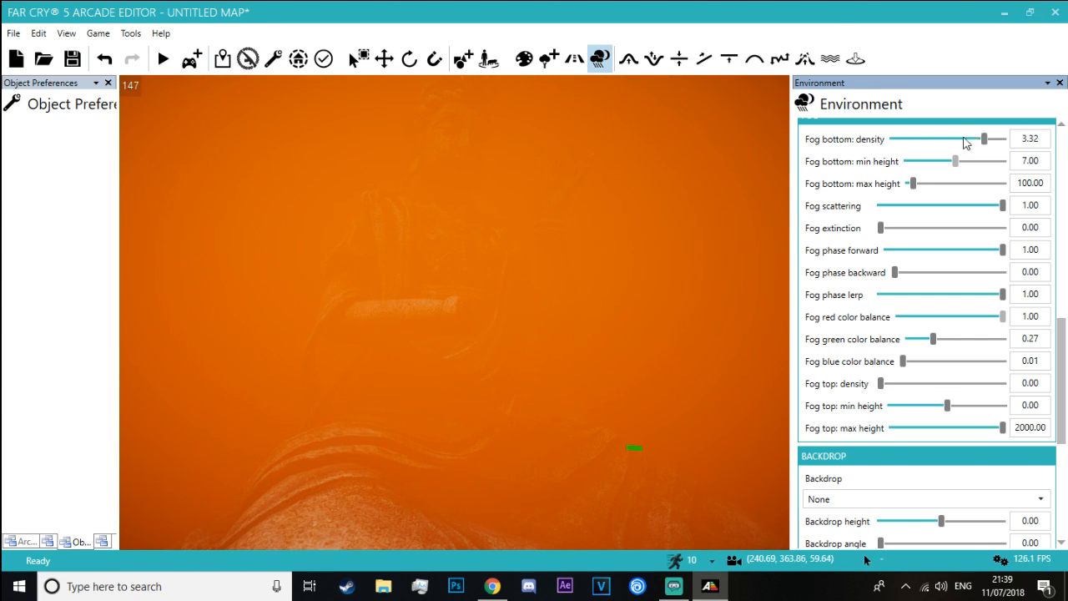
Set Fog bottom: density to 4.00 and Fog scattering to about 0.47, comparing the Buddha and tiger statues in the fog
left_click_drag(985, 139, 1044, 138)
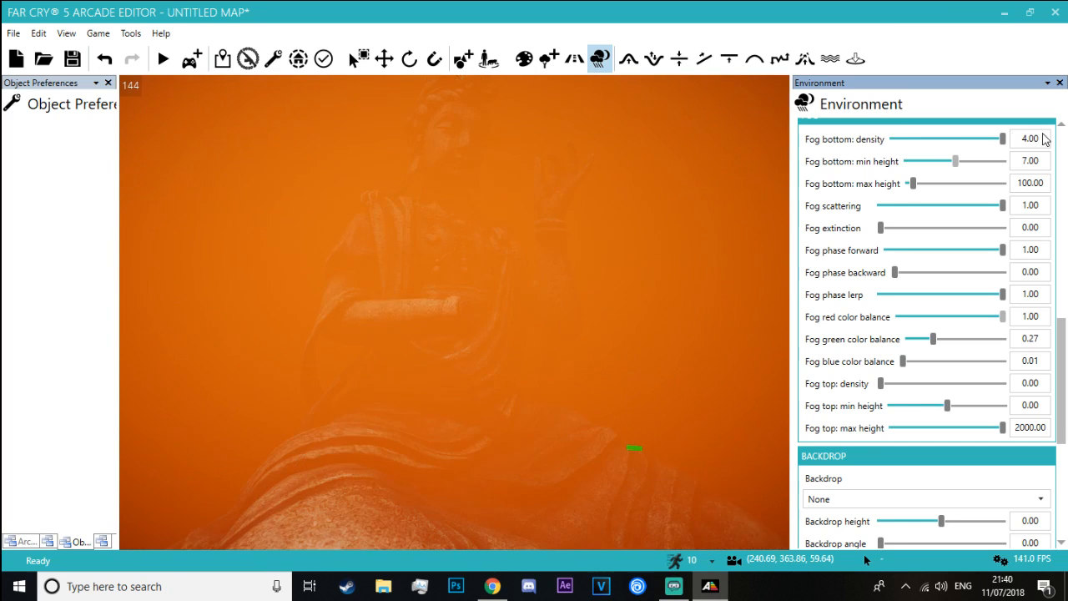
left_click_drag(900, 228, 815, 240)
left_click_drag(1000, 207, 968, 216)
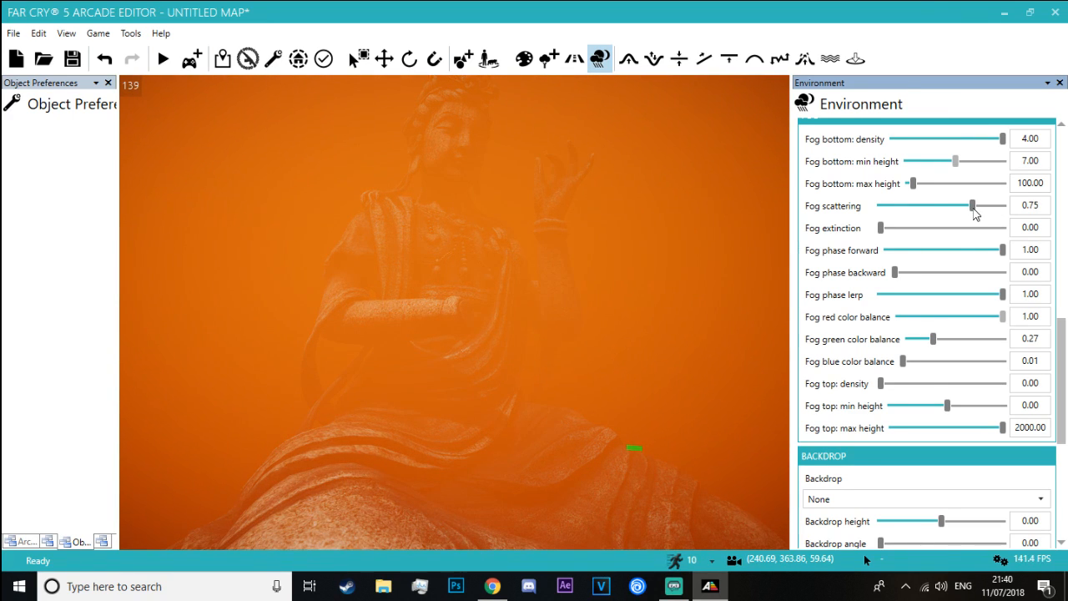
right_click_drag(684, 267, 314, 280)
key("s")
key("w")
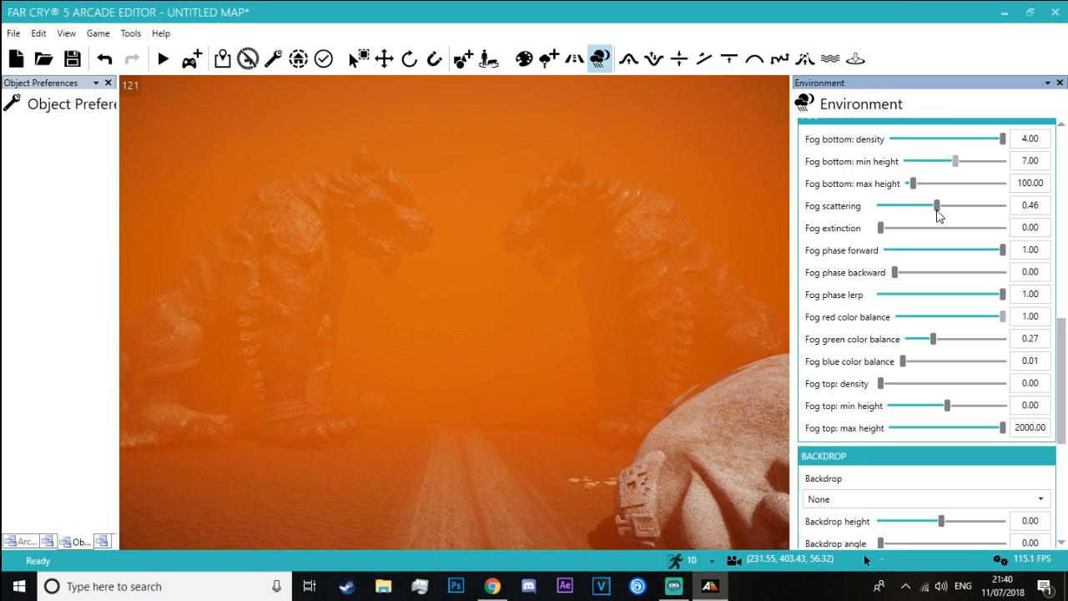
Playtest the map and explore the dunes around the giant robed Buddha statue to judge its visibility in the fog
left_click(192, 60)
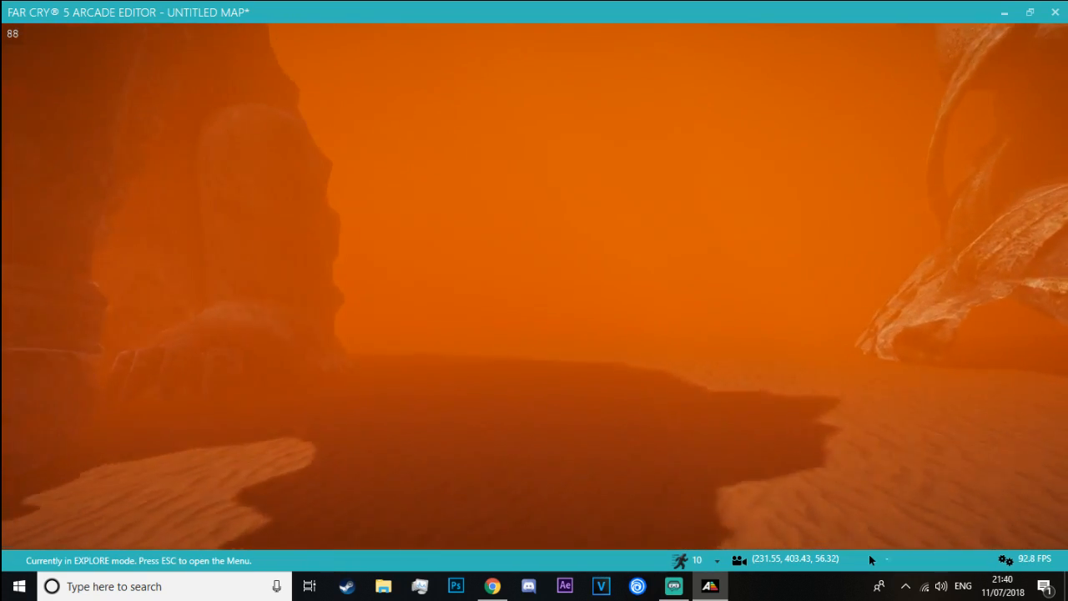
key("w")
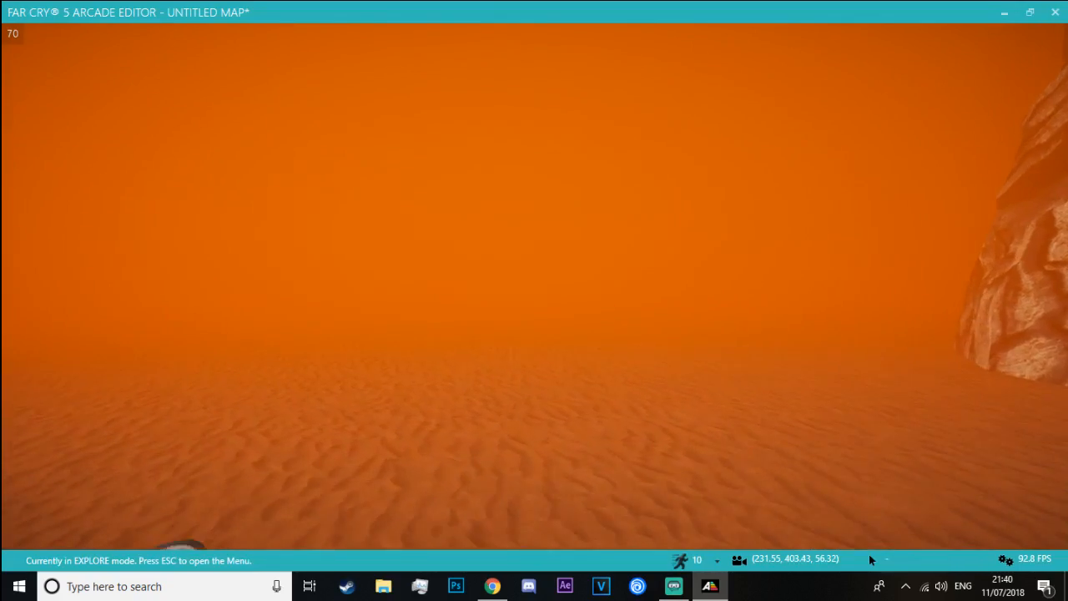
key("w")
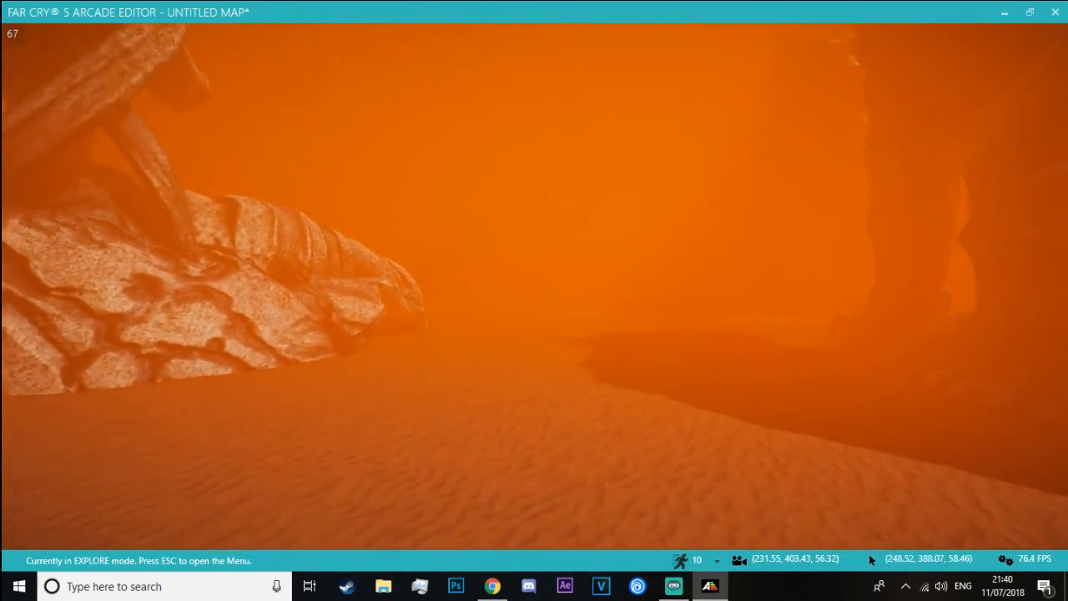
key("w")
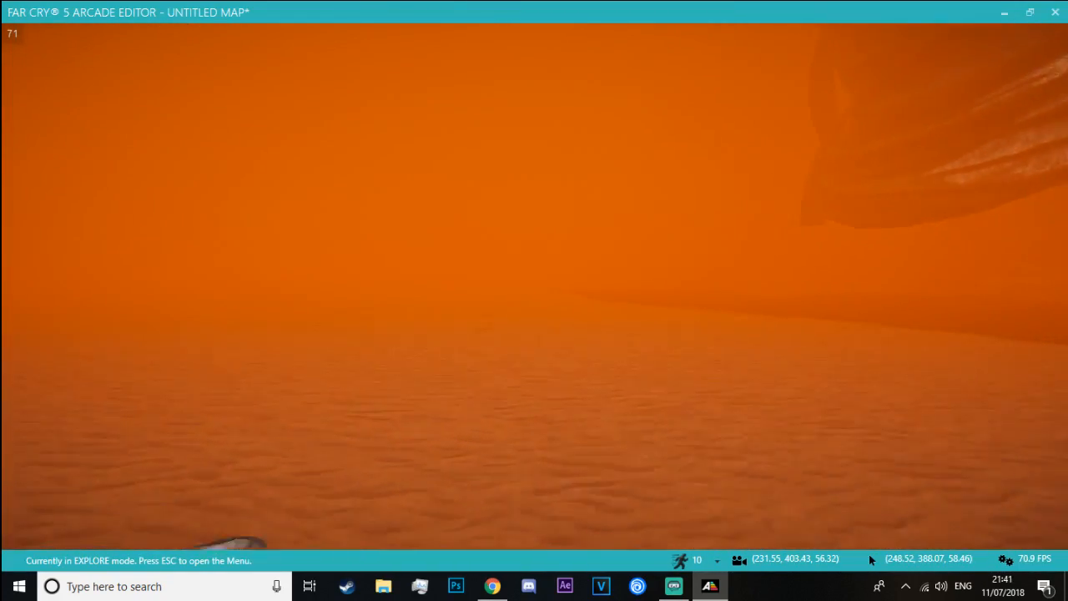
key("w")
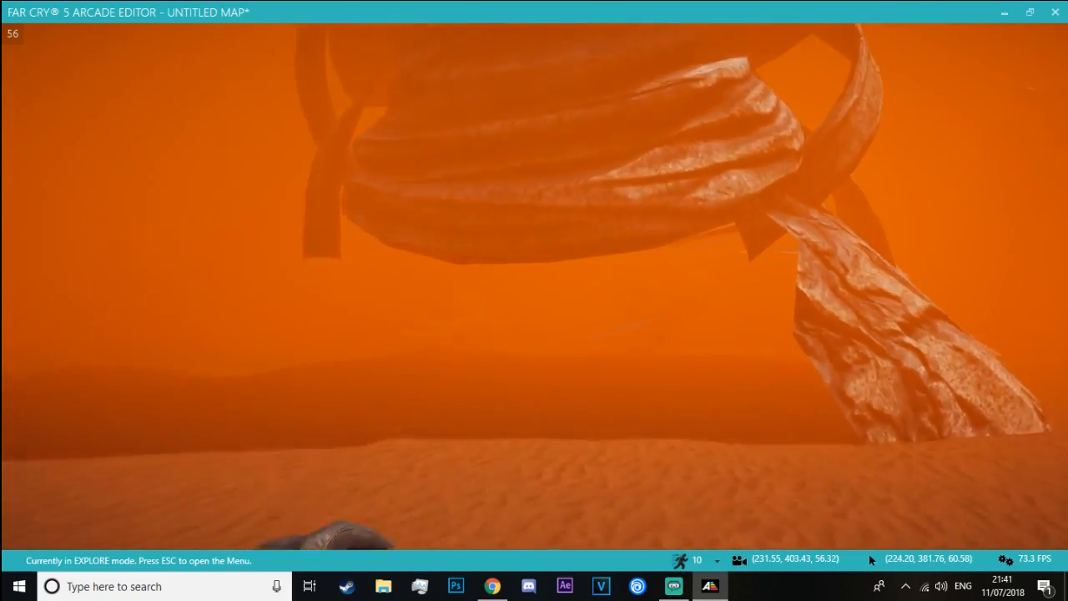
key("w")
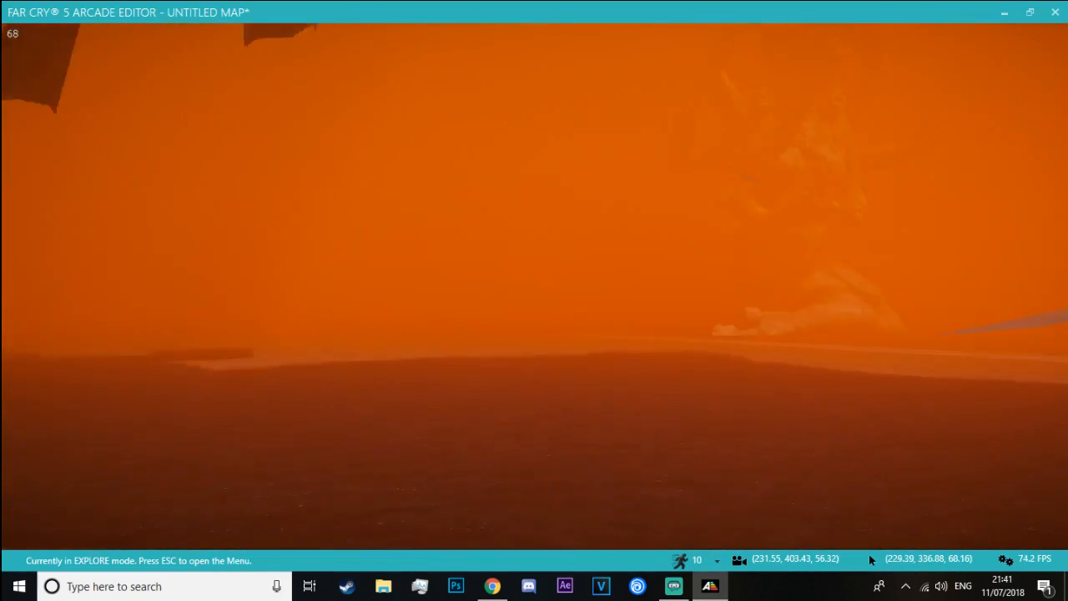
key("w")
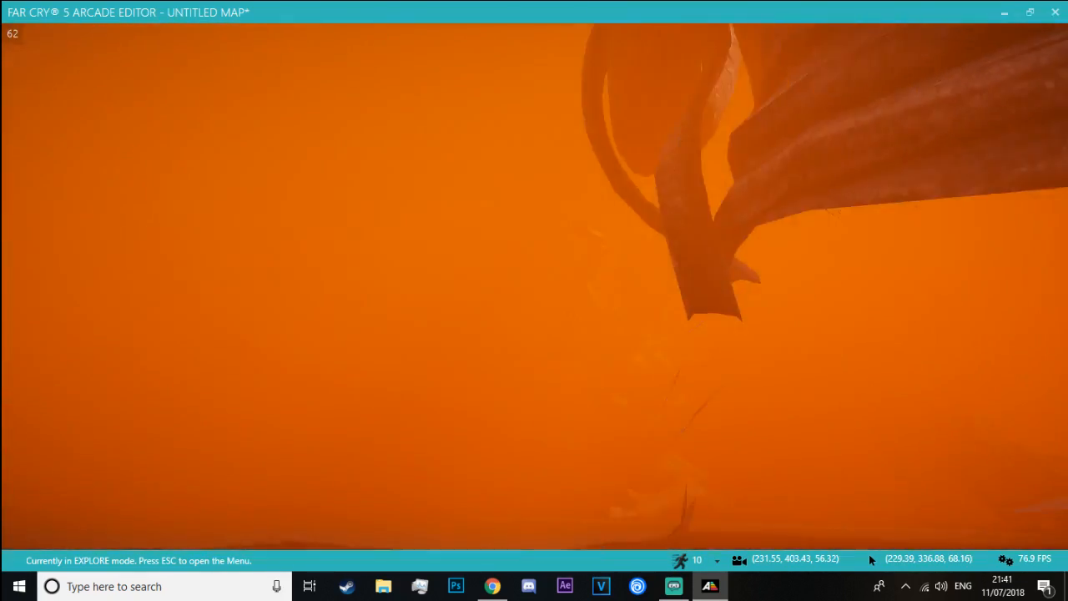
key("w")
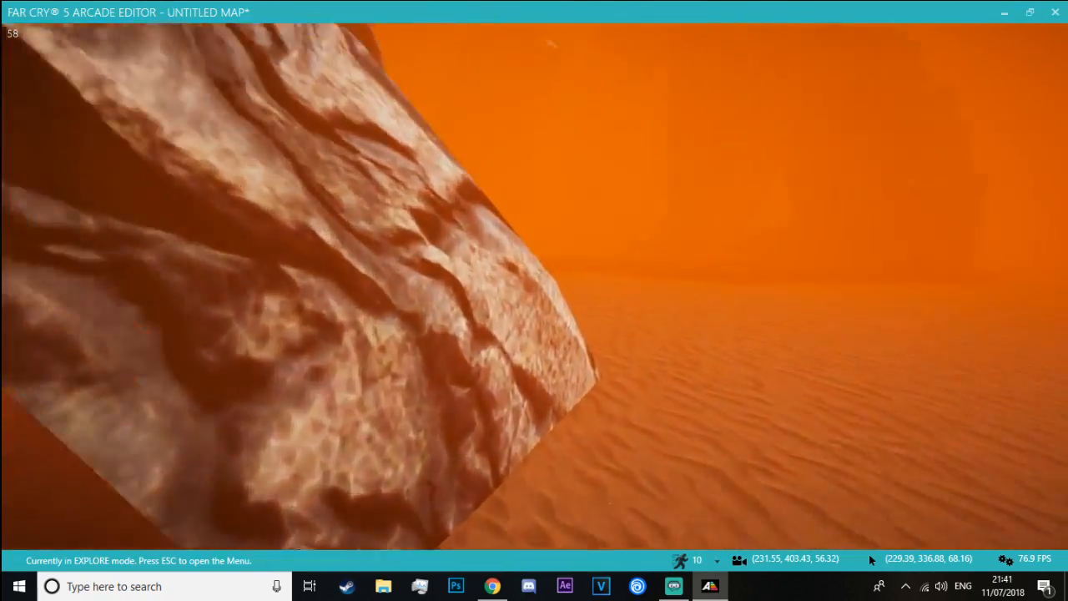
key("w")
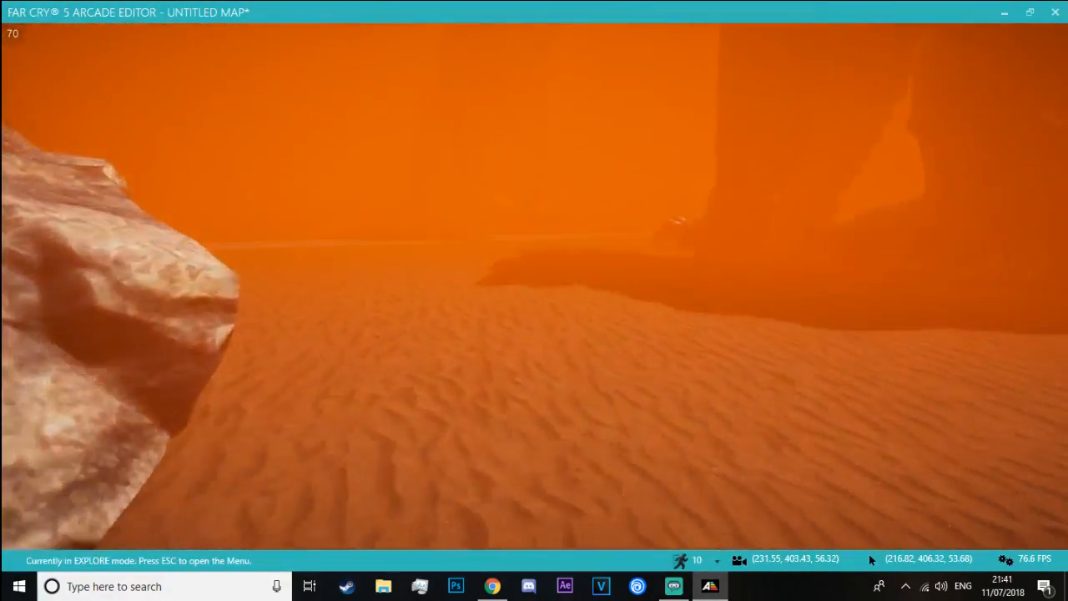
key("w")
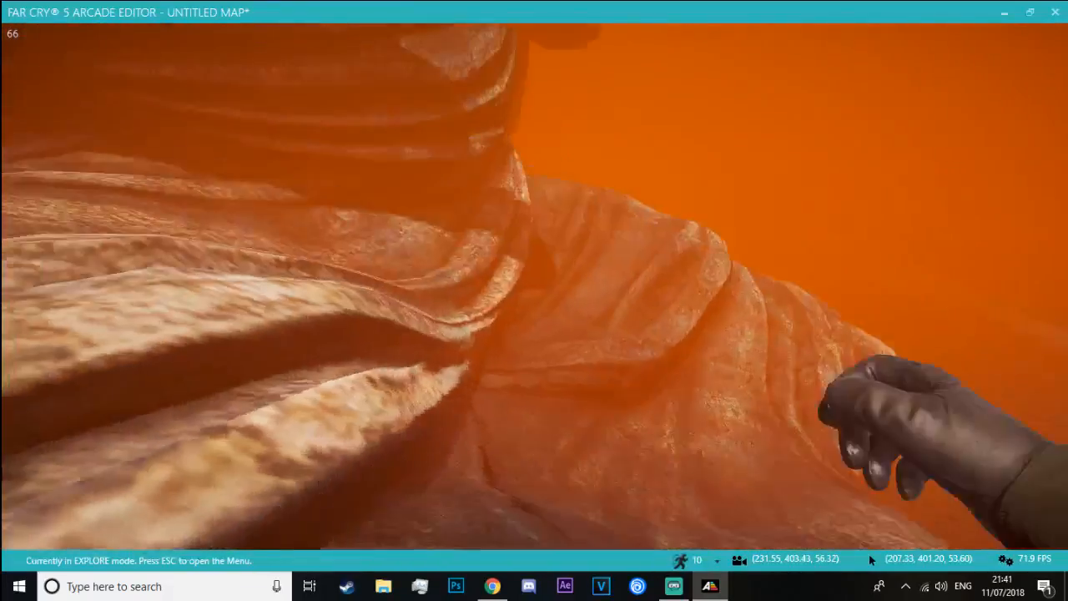
key("w")
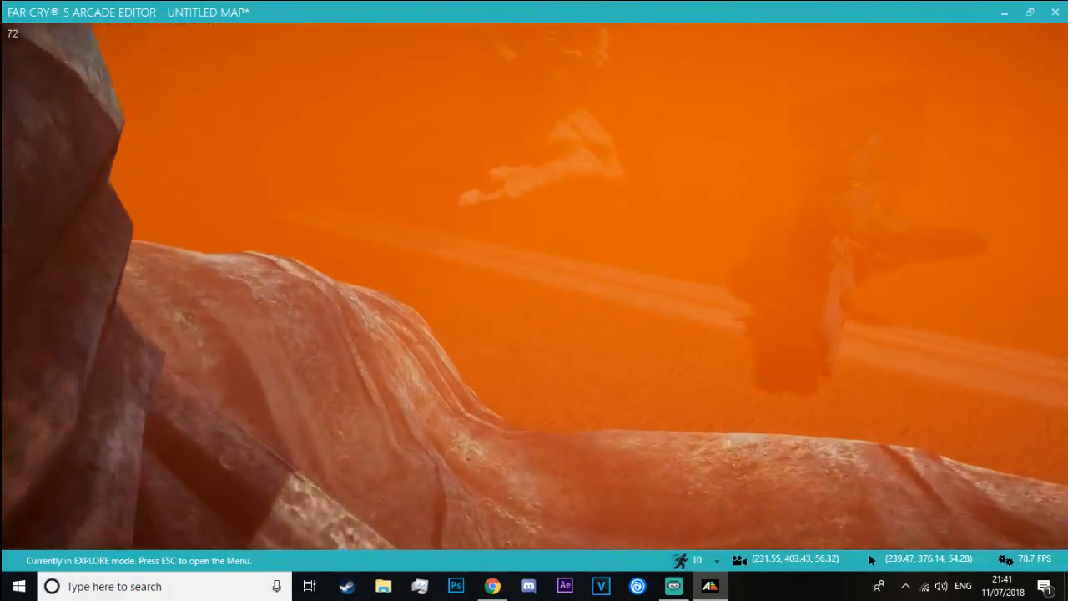
Examine the kneeling many-armed statue and the fallen statue beside the sand road up close in the fog
key("w")
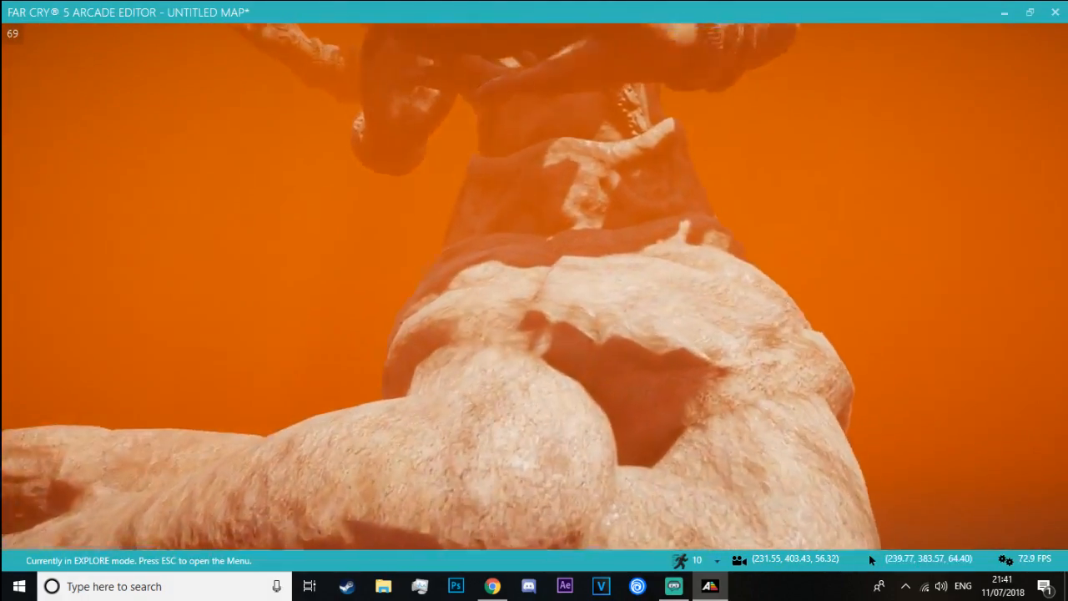
key("w")
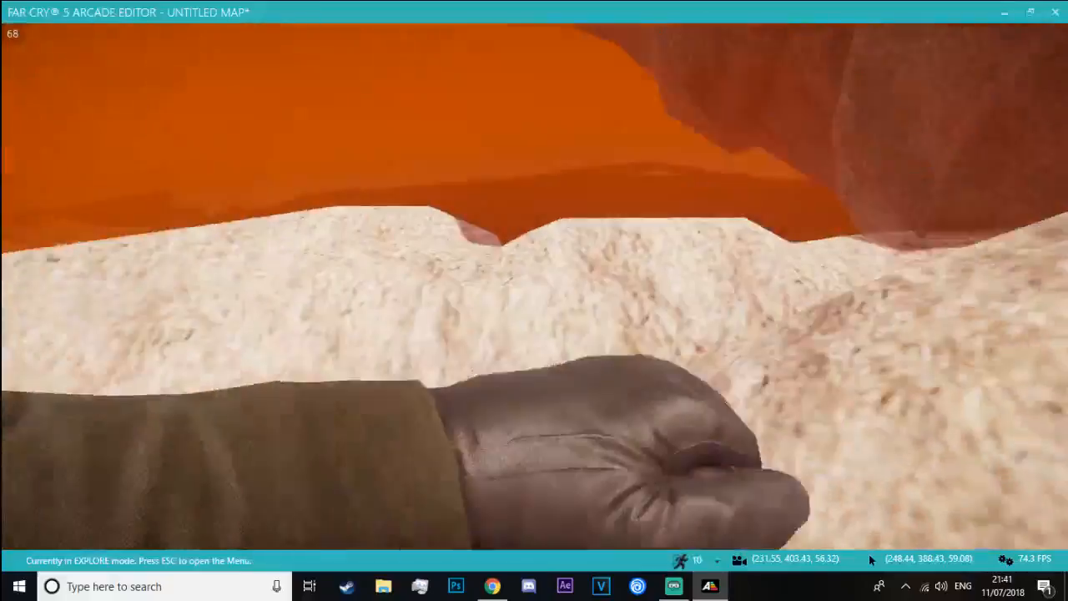
key("w")
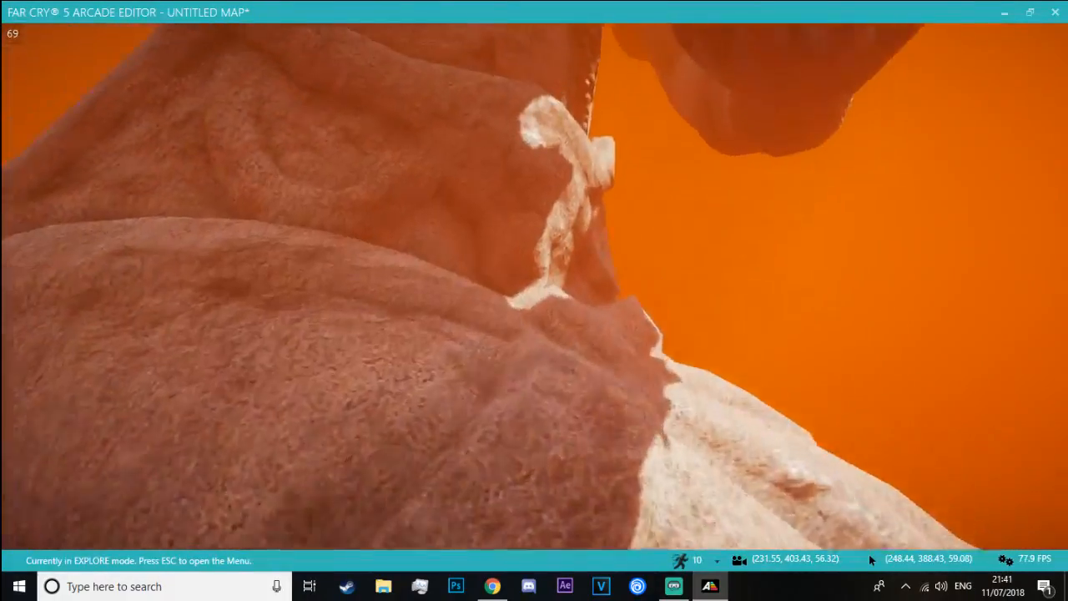
key("w")
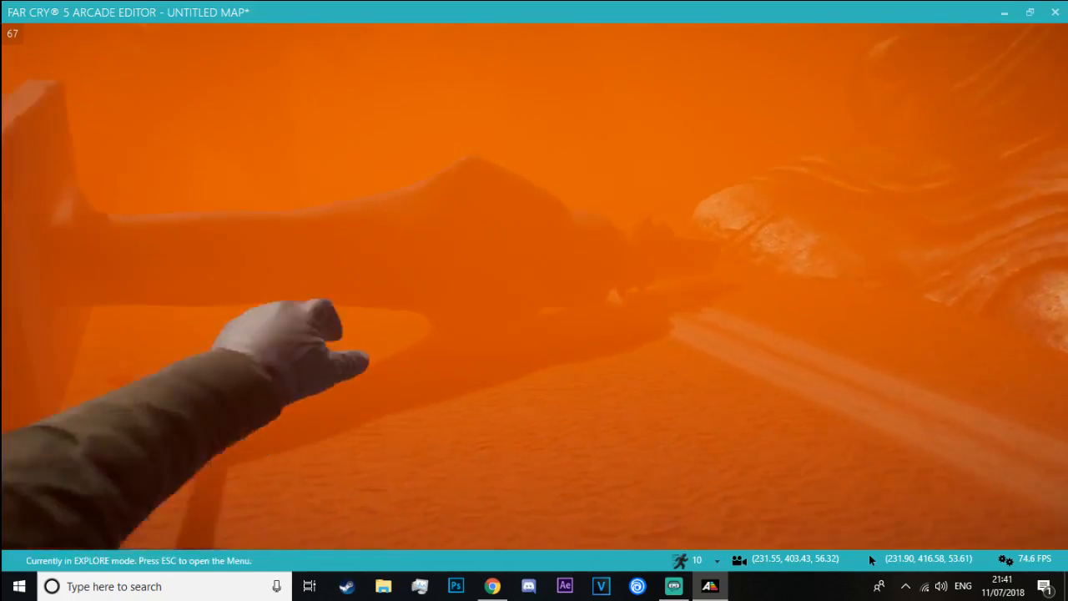
key("w")
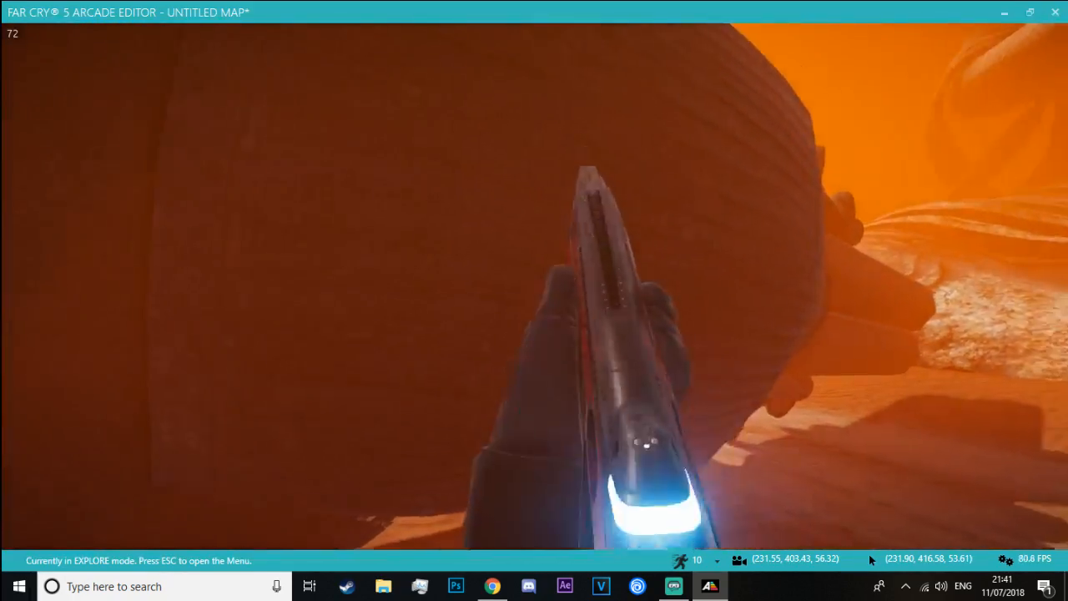
key("w")
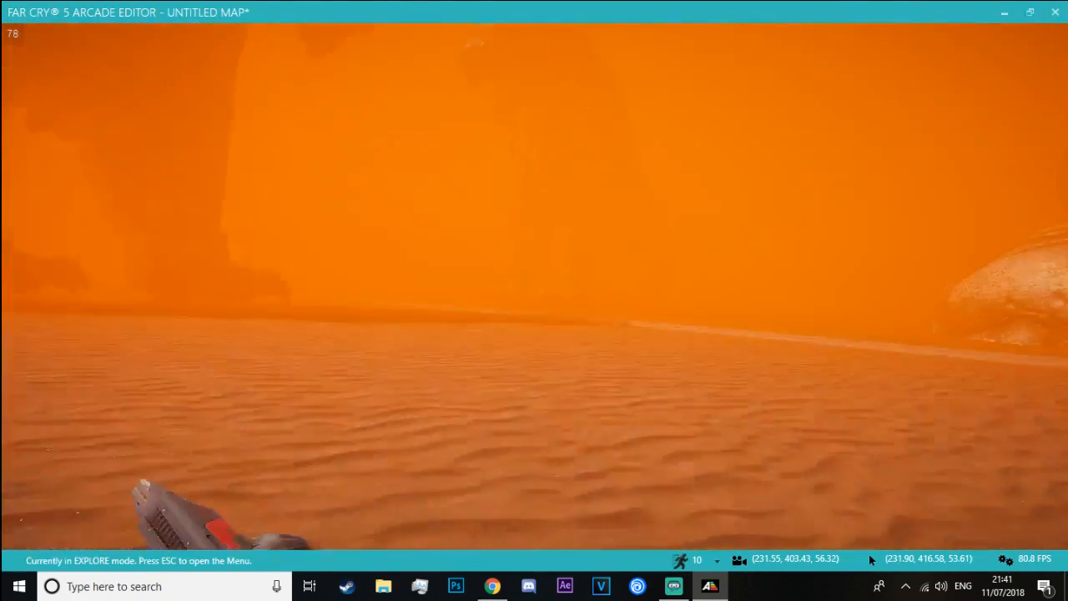
key("w")
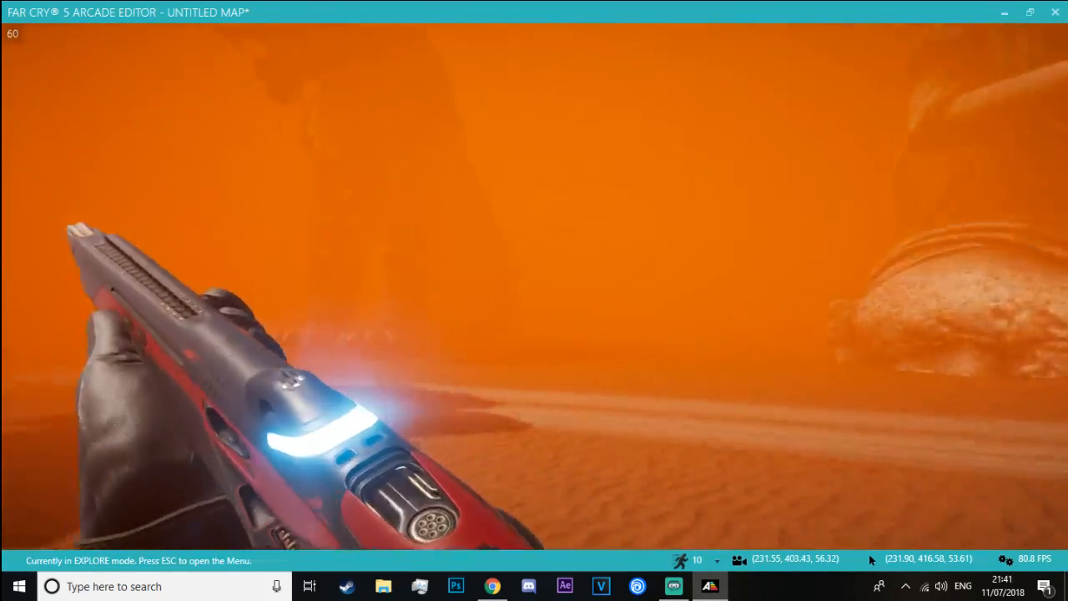
key("w")
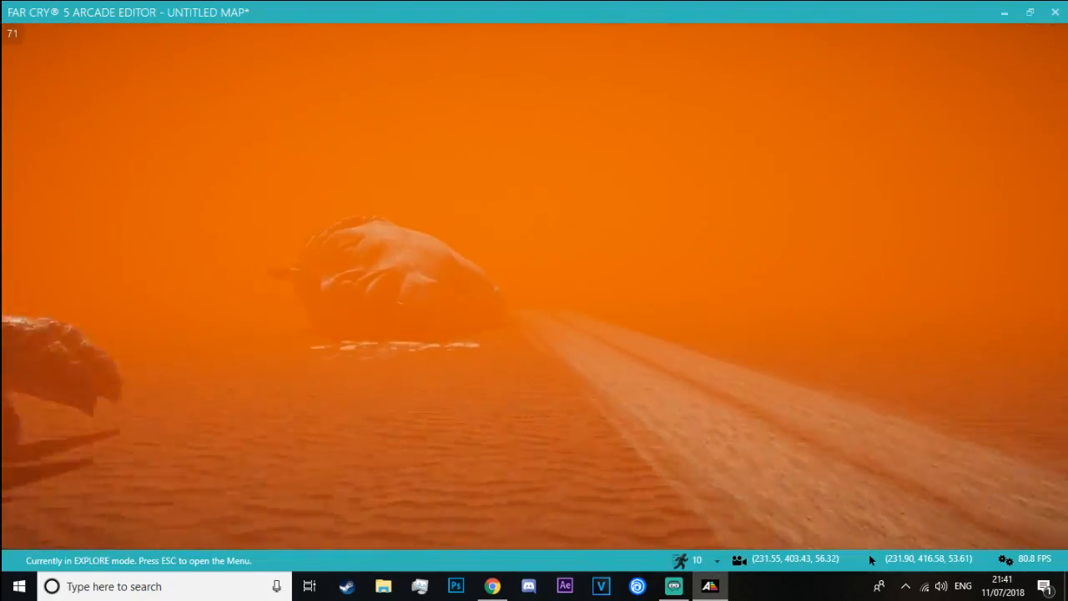
Check how the tiger statues and the Buddha emerge from the fog beyond the stone head, and return to the editor
key("w")
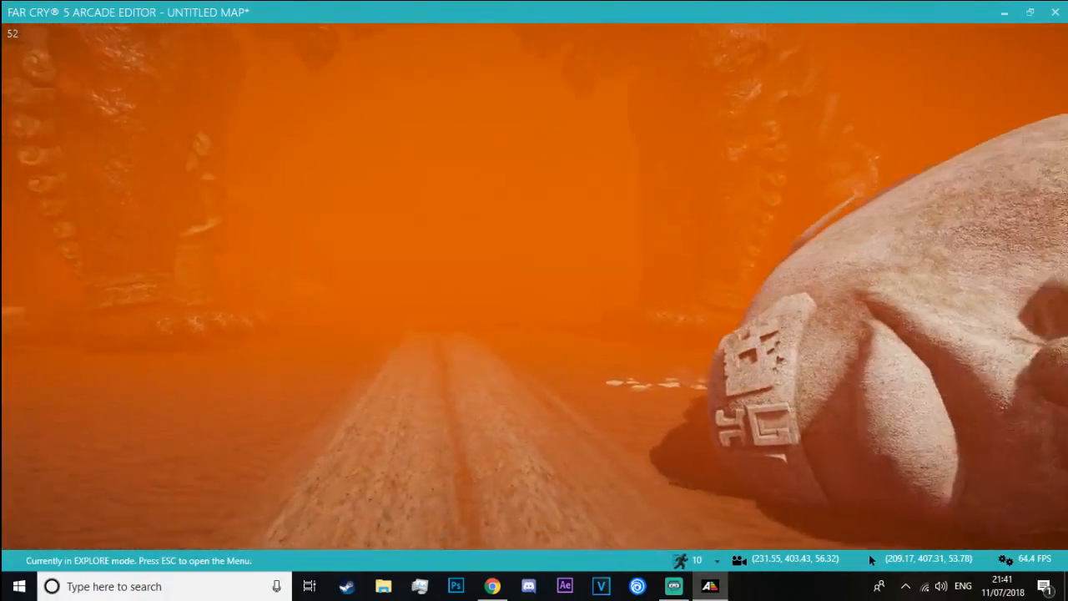
key("s")
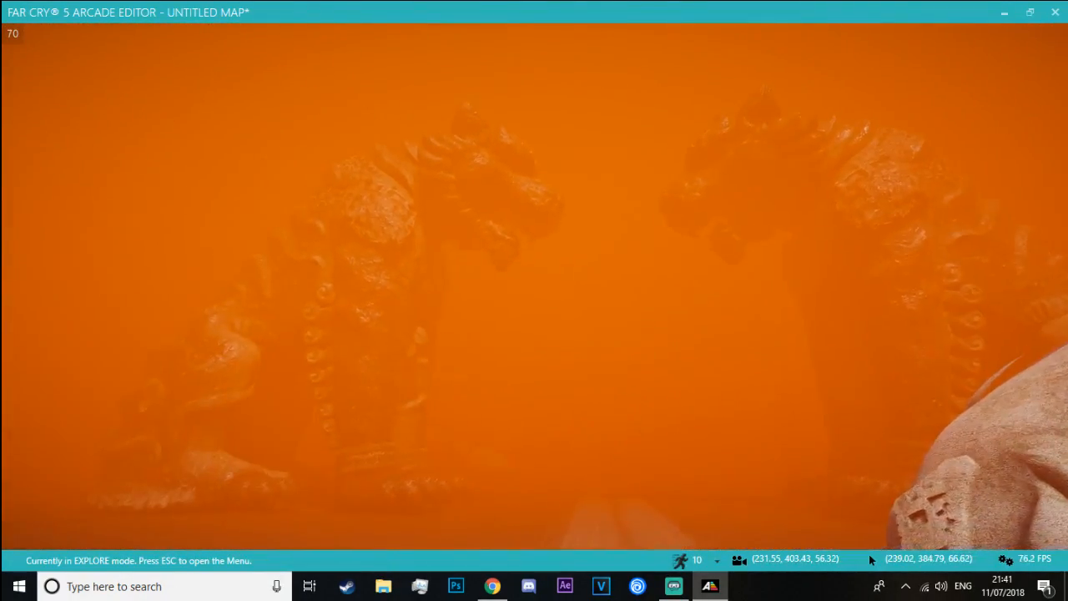
key("w")
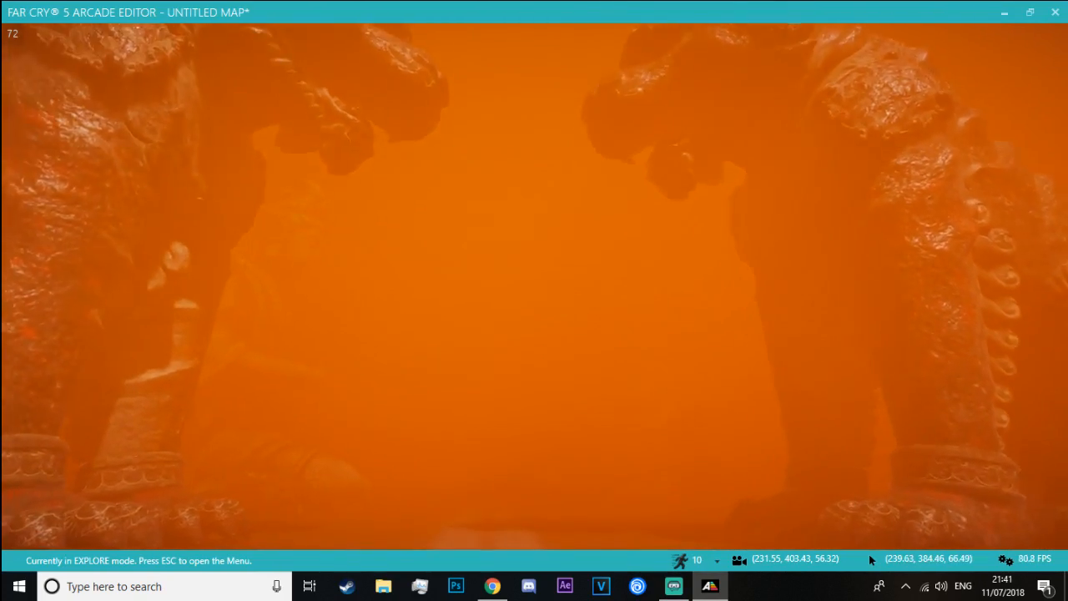
key("w")
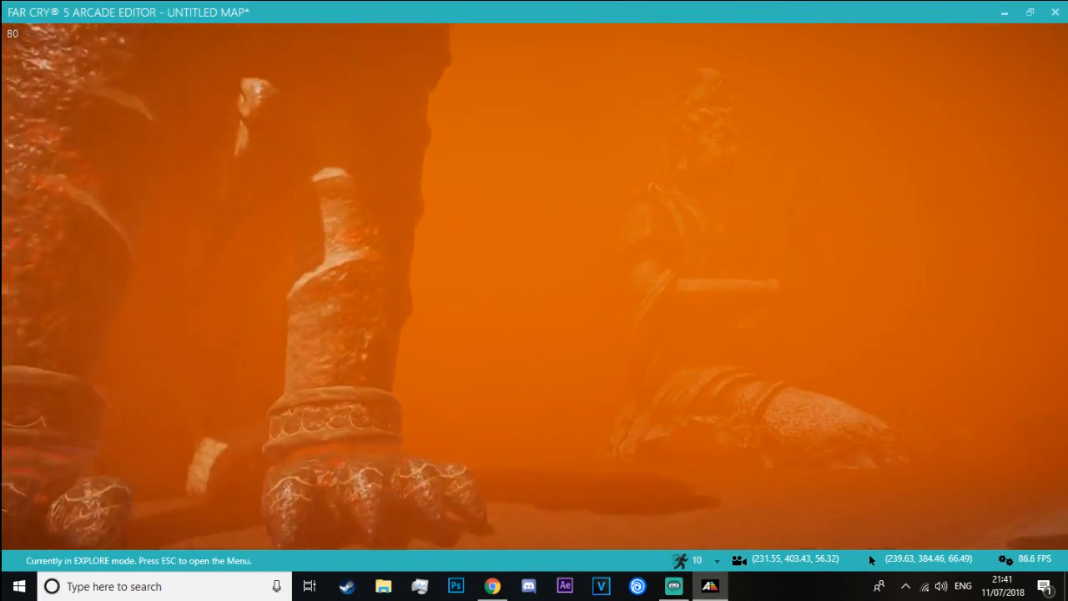
key("Escape")
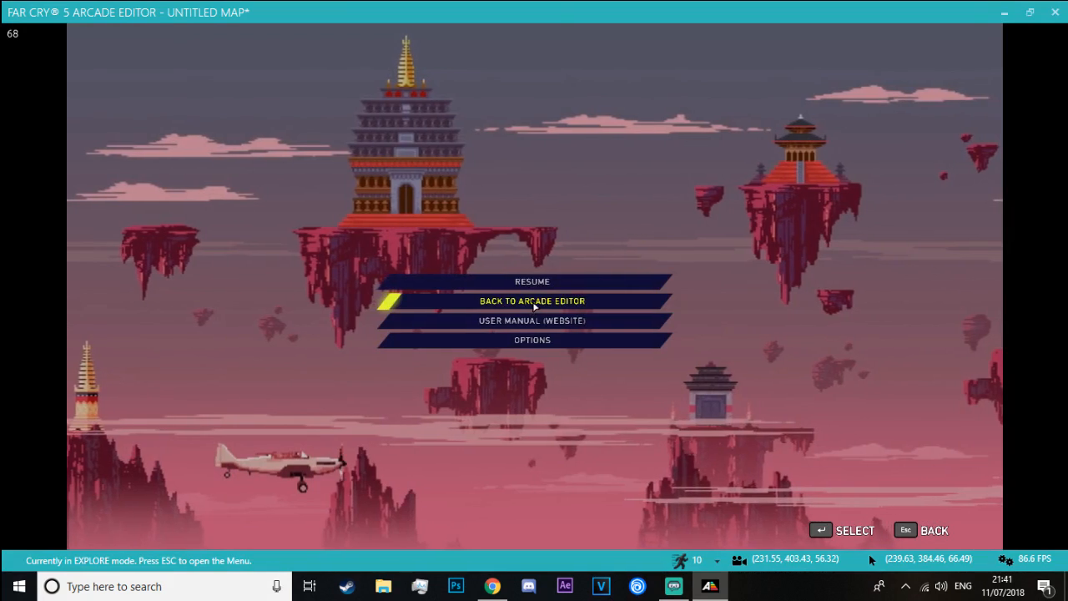
left_click(534, 299)
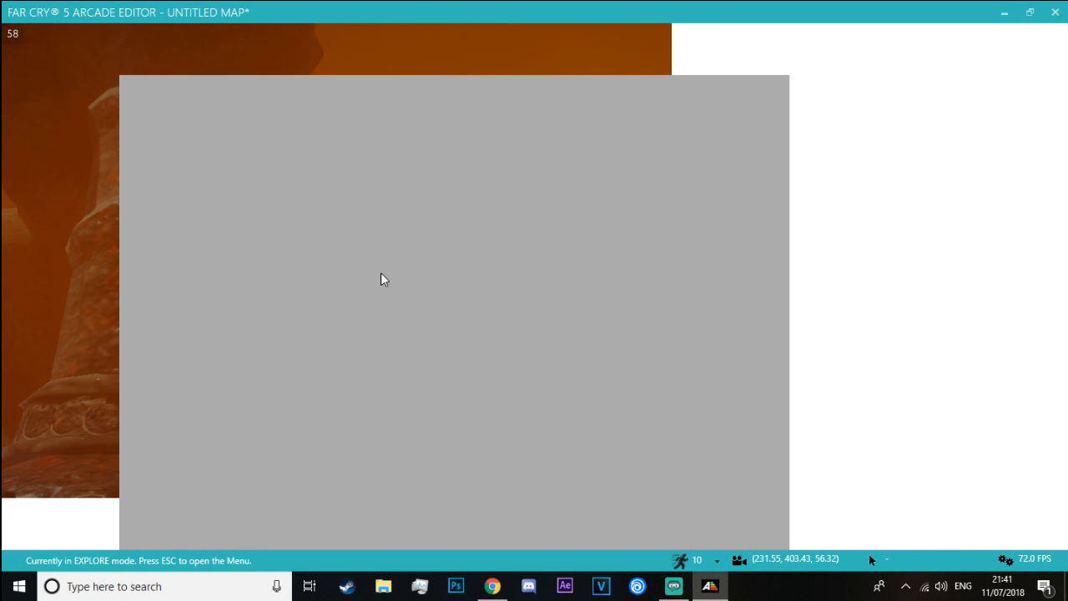
Set Fog bottom: density to 0.00 and look over the whole statue layout and road from above
key("w")
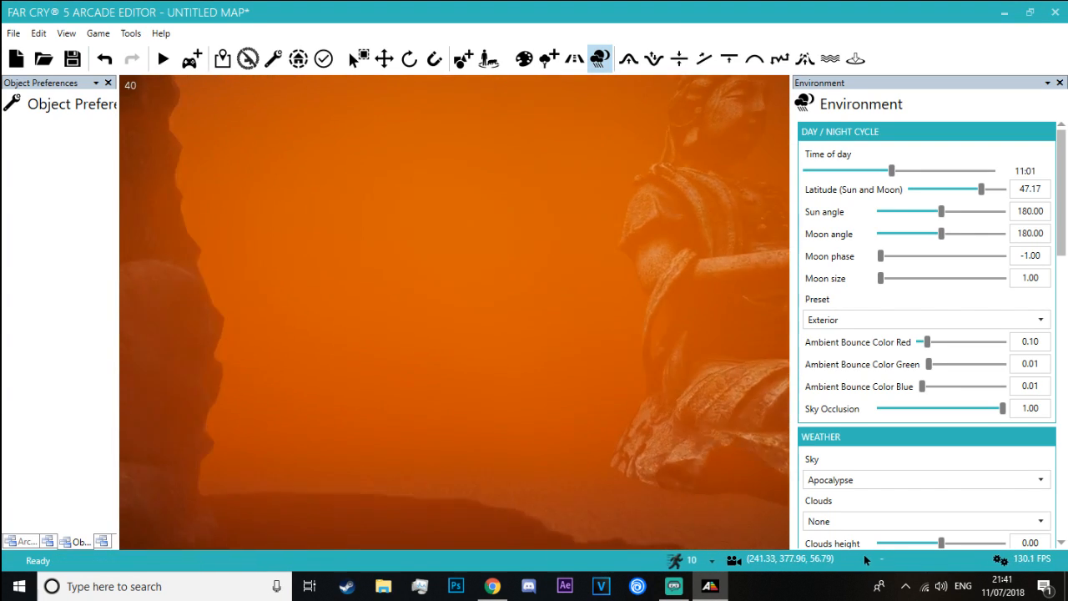
right_click_drag(455, 312, 478, 315)
key("s")
left_click_drag(1065, 194, 1058, 370)
right_click_drag(714, 173, 758, 115)
key("a")
key("d")
right_click_drag(563, 227, 464, 75)
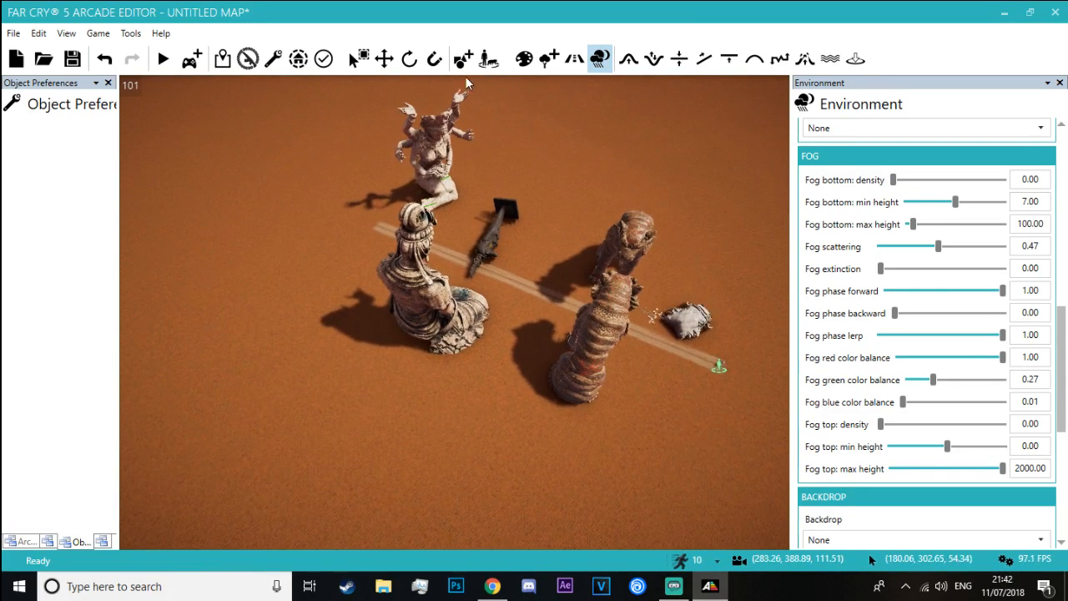
Open the Factory category of the Far Cry 5: Lost on Mars military structures in the object browser
right_click_drag(718, 141, 655, 195)
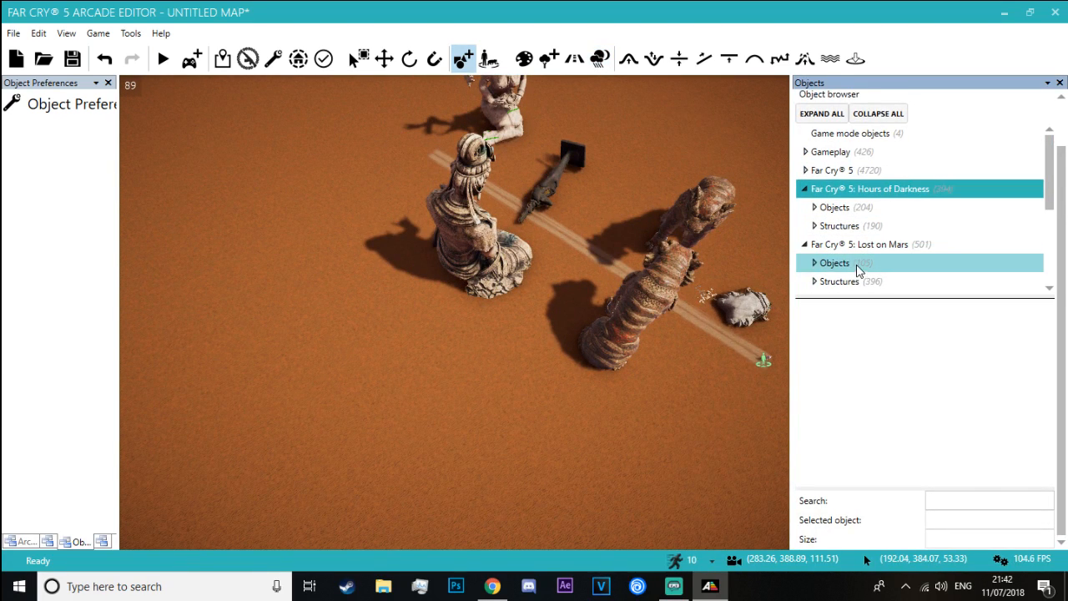
scroll(854, 249, "down", 1)
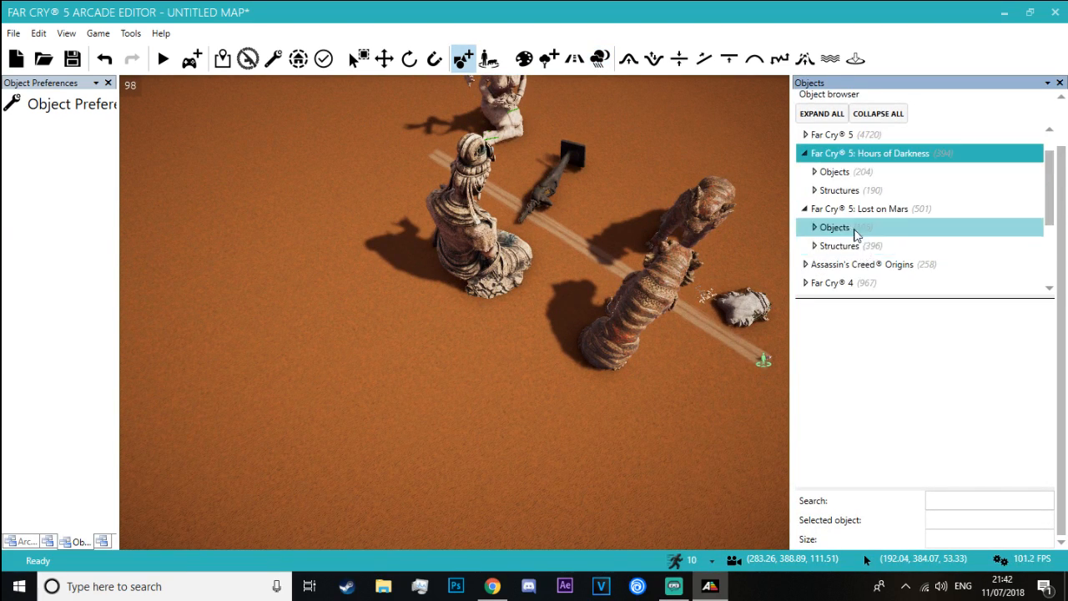
scroll(866, 266, "down", 1)
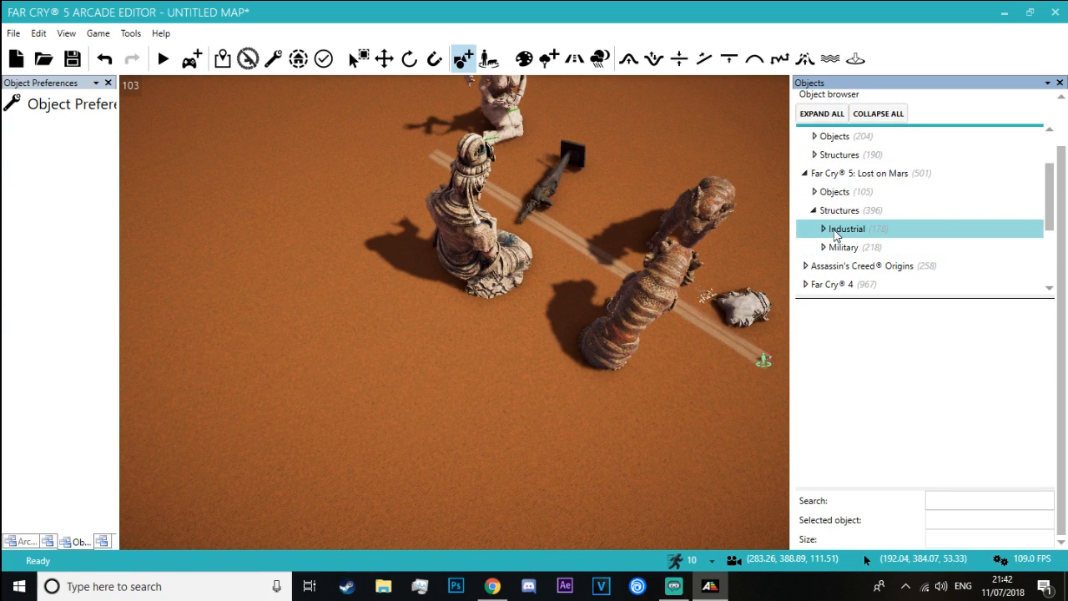
left_click(852, 250)
left_click(872, 269)
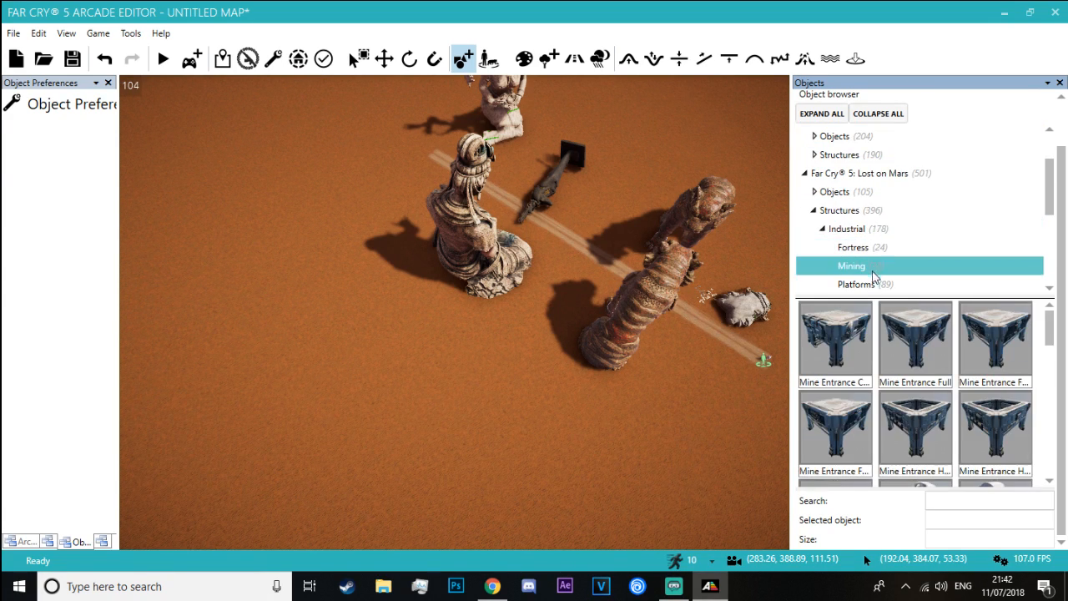
scroll(868, 290, "down", 1)
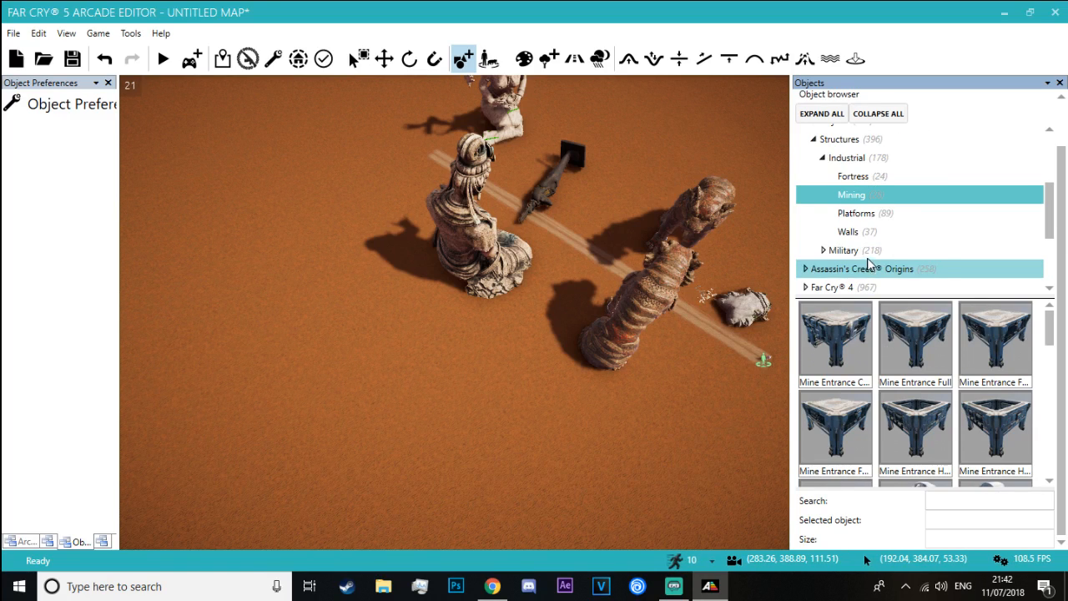
left_click(851, 268)
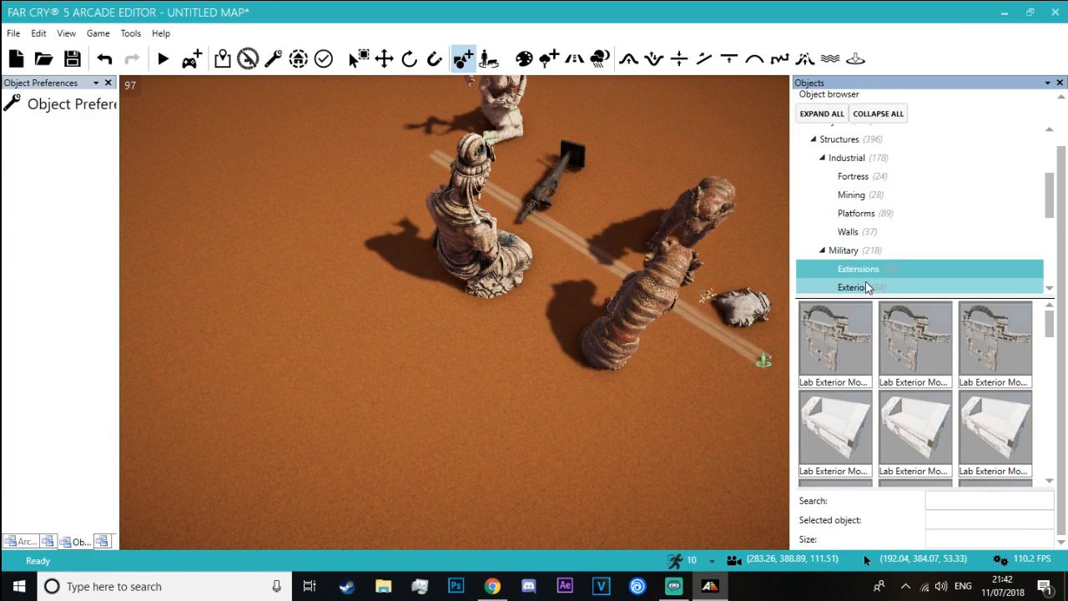
left_click(870, 264)
left_click(874, 279)
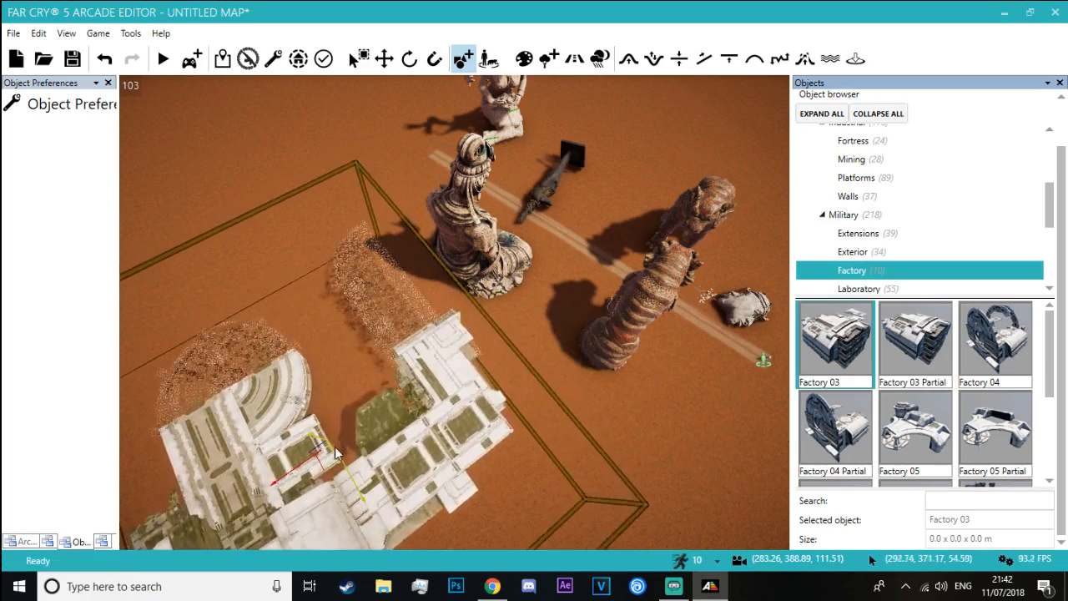
Try out Factory 03, then place a Factory 03 Partial on the open sand behind the Buddha statue
right_click_drag(334, 453, 176, 442)
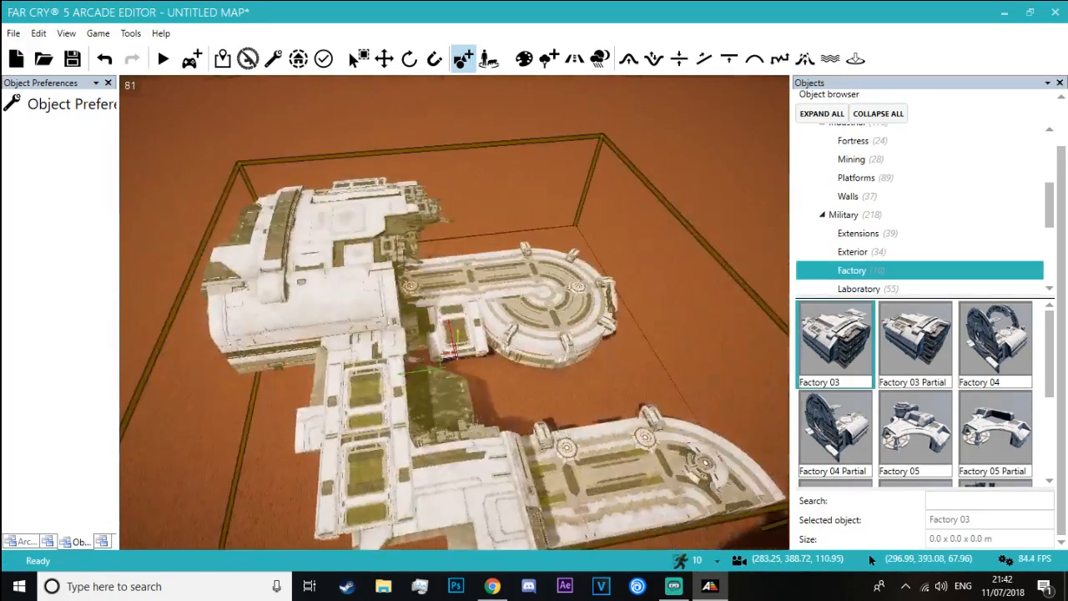
key("Escape")
left_click(931, 367)
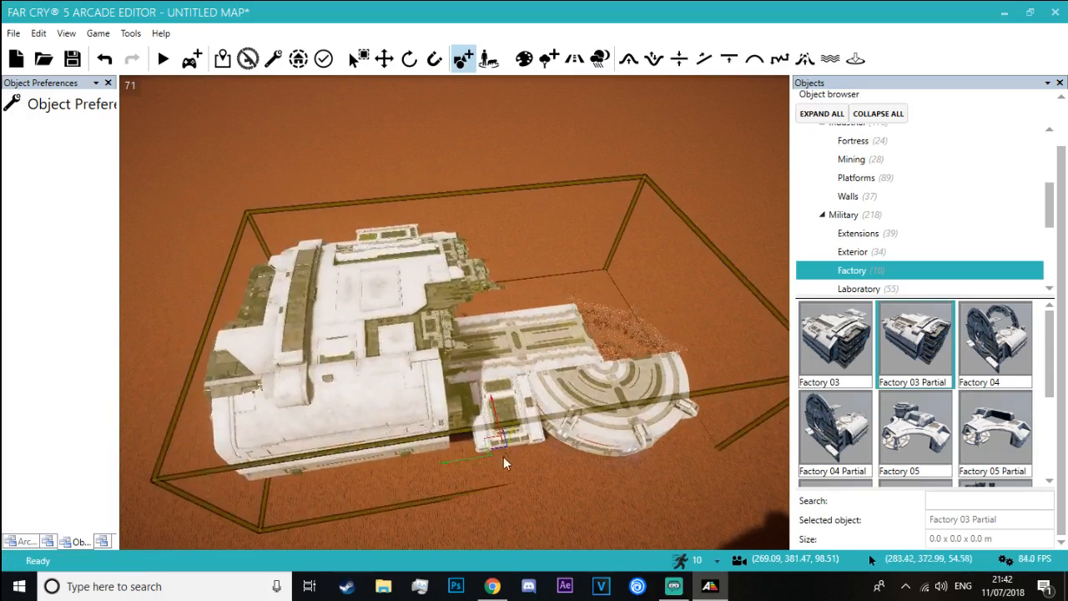
right_click_drag(493, 473, 538, 482)
right_click_drag(480, 371, 517, 500)
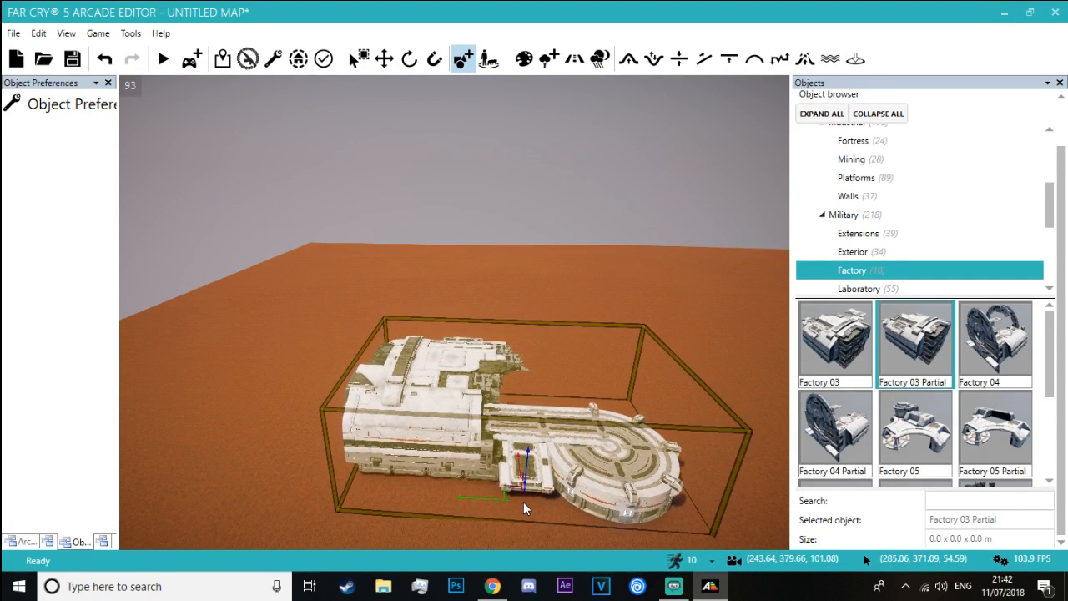
left_click(523, 502)
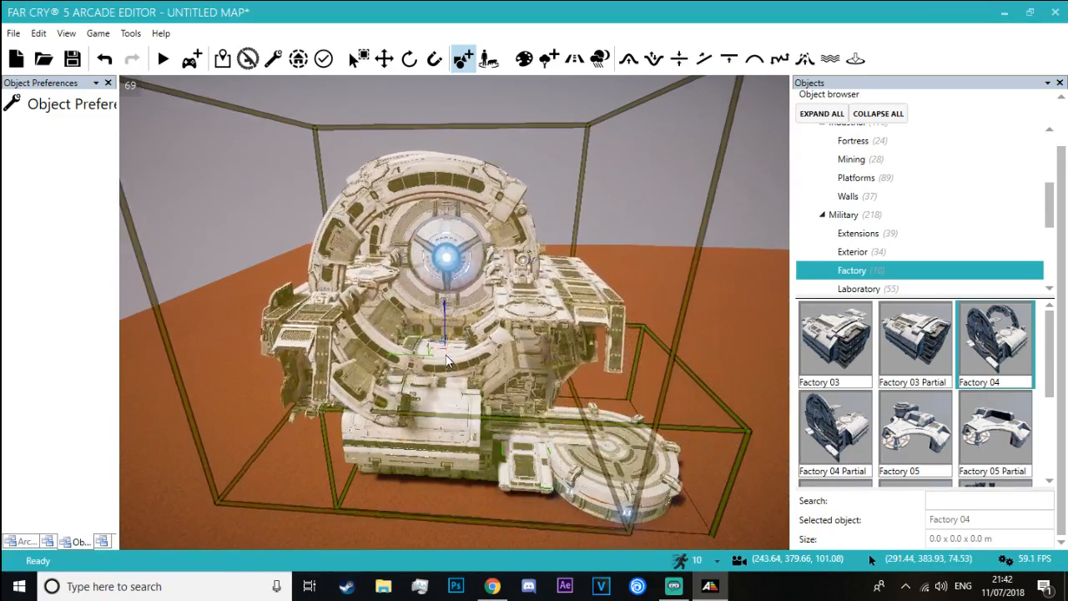
Place a Factory 04 beside the Factory 03 Partial, turn off snap angles and rotate it so its wings stand upright as towers
left_click(664, 387)
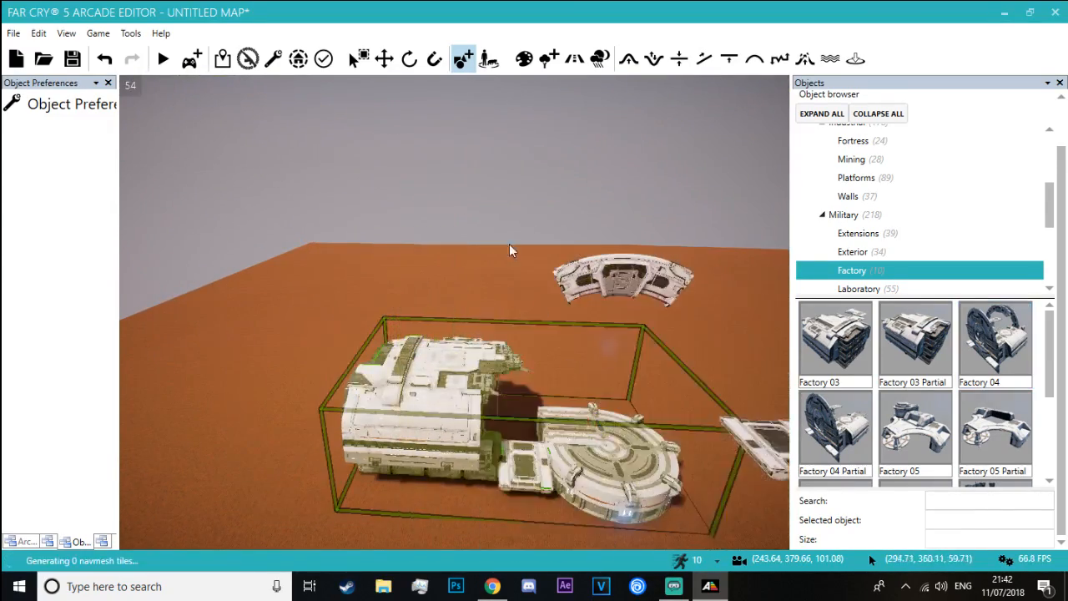
left_click(408, 59)
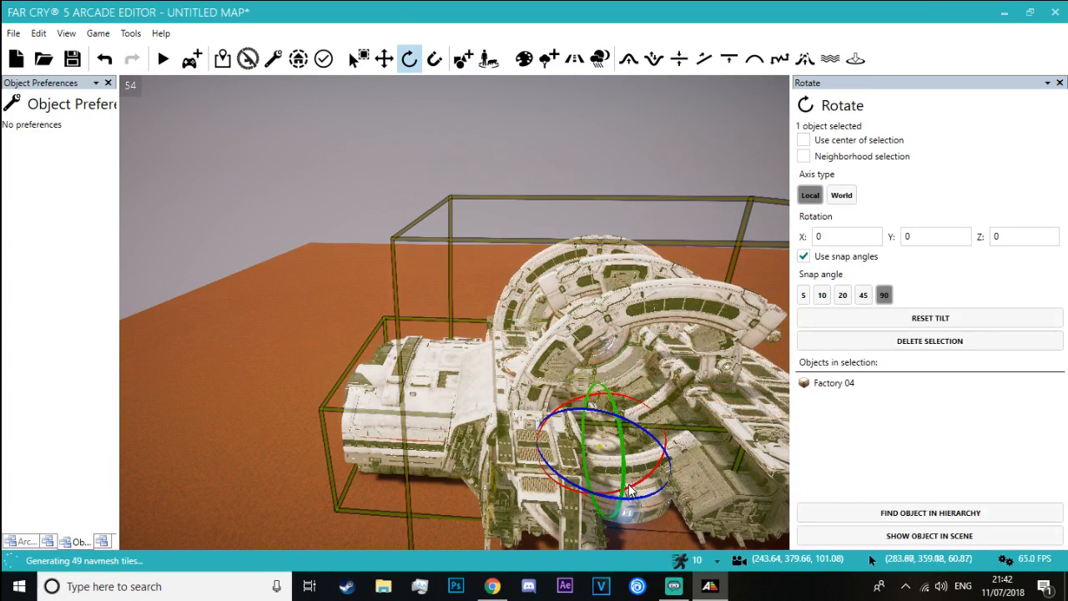
mouse_move(607, 514)
left_mouse_down()
mouse_move(605, 533)
mouse_move(614, 503)
mouse_move(607, 514)
left_mouse_up()
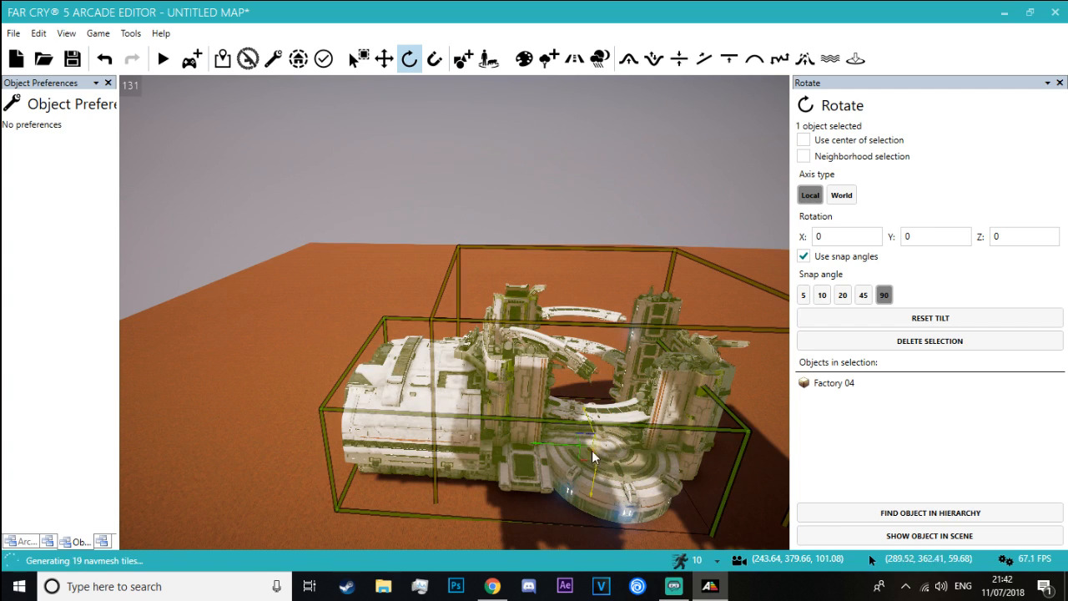
Move the upright Factory 04 against the back of the Factory 03 Partial
left_click(383, 58)
left_click_drag(595, 474, 597, 410)
key("a")
right_click_drag(597, 410, 743, 504)
left_click_drag(432, 272, 676, 404)
left_click_drag(491, 310, 426, 292)
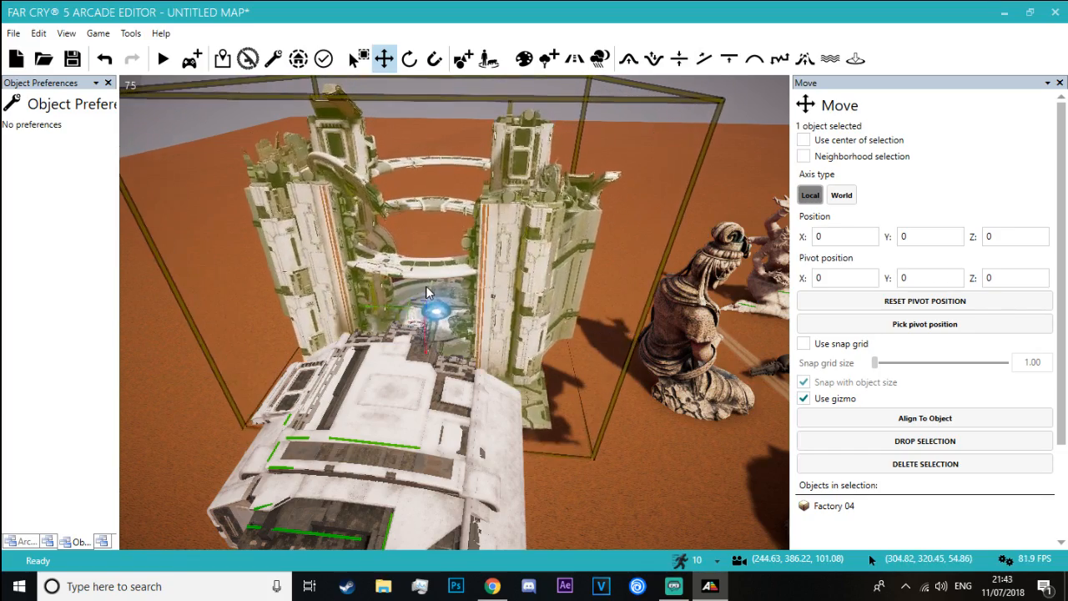
Select the Factory 03 Partial together with Factory 04 and move both farther away from the statues and road
left_click(427, 174)
right_click_drag(427, 174, 515, 149)
key("w")
key("s")
key("w")
key("s")
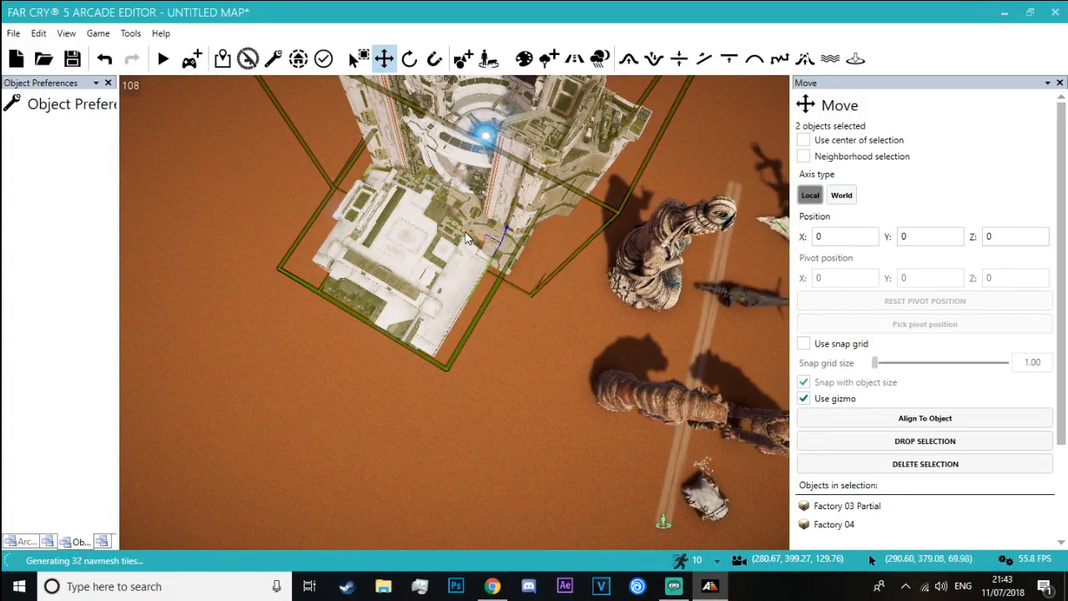
left_click_drag(366, 203, 392, 208)
left_click(465, 213)
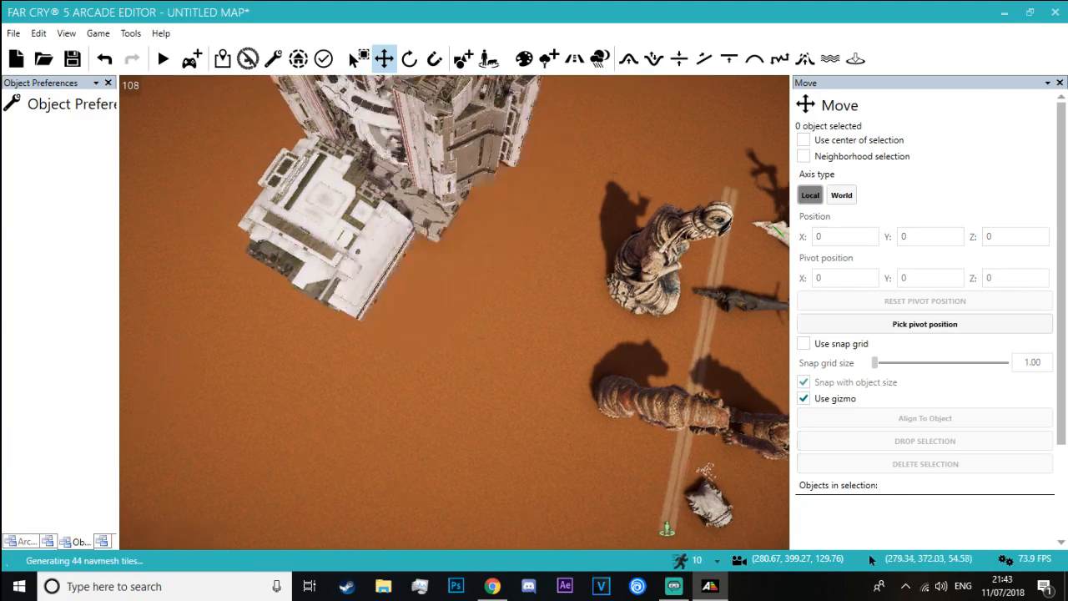
Place two Factory 06 Partial structures stacked on each other over the Factory 03 Partial
key("a")
mouse_move(465, 213)
right_mouse_down()
mouse_move(509, 171)
mouse_move(464, 194)
right_mouse_up()
key("w")
key("s")
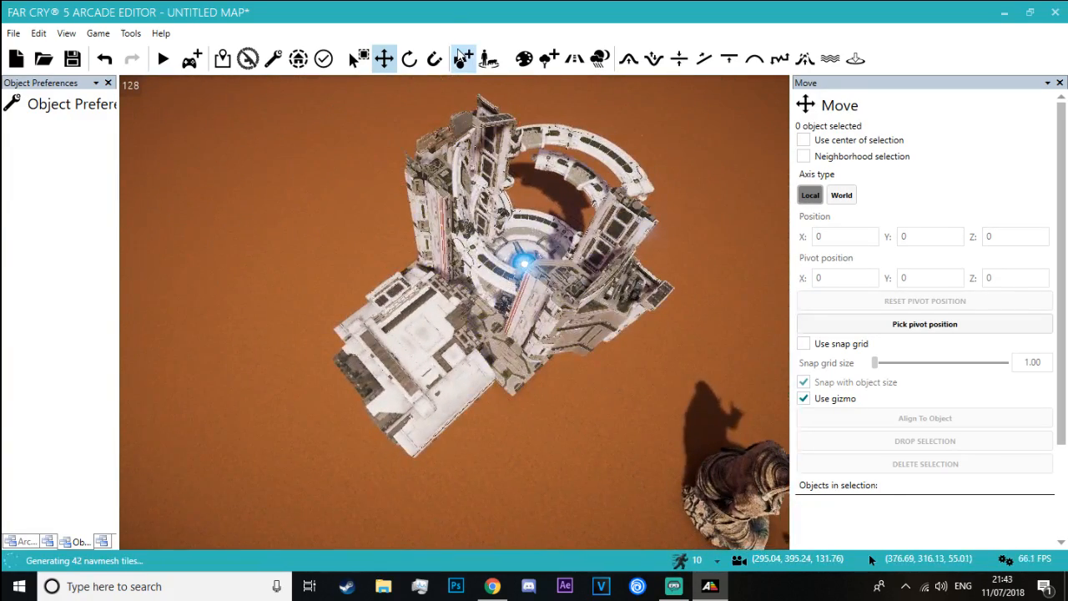
left_click(463, 58)
scroll(960, 417, "down", 1)
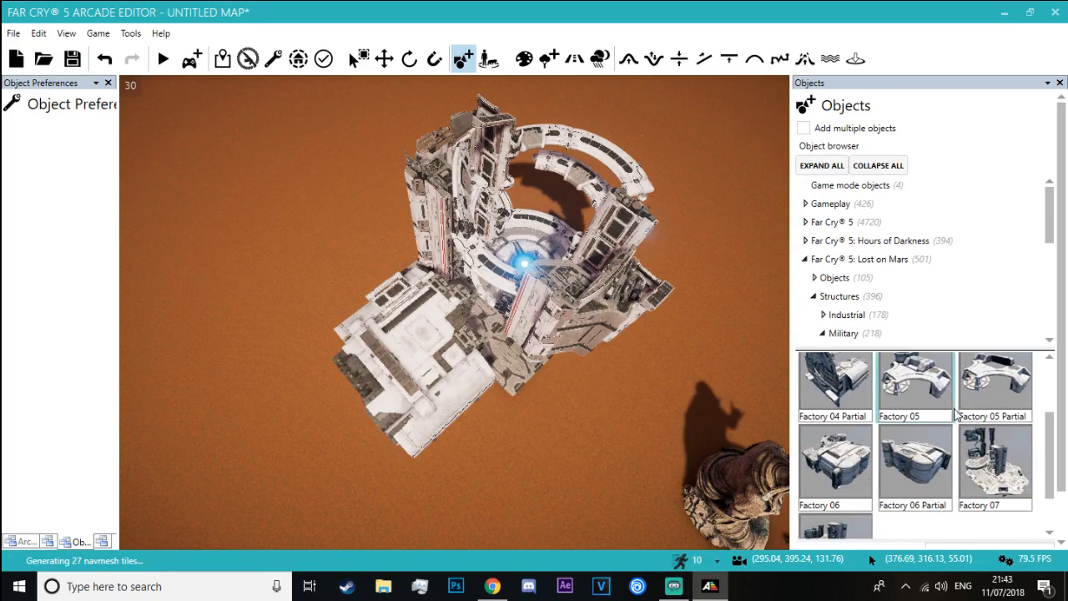
left_click(918, 473)
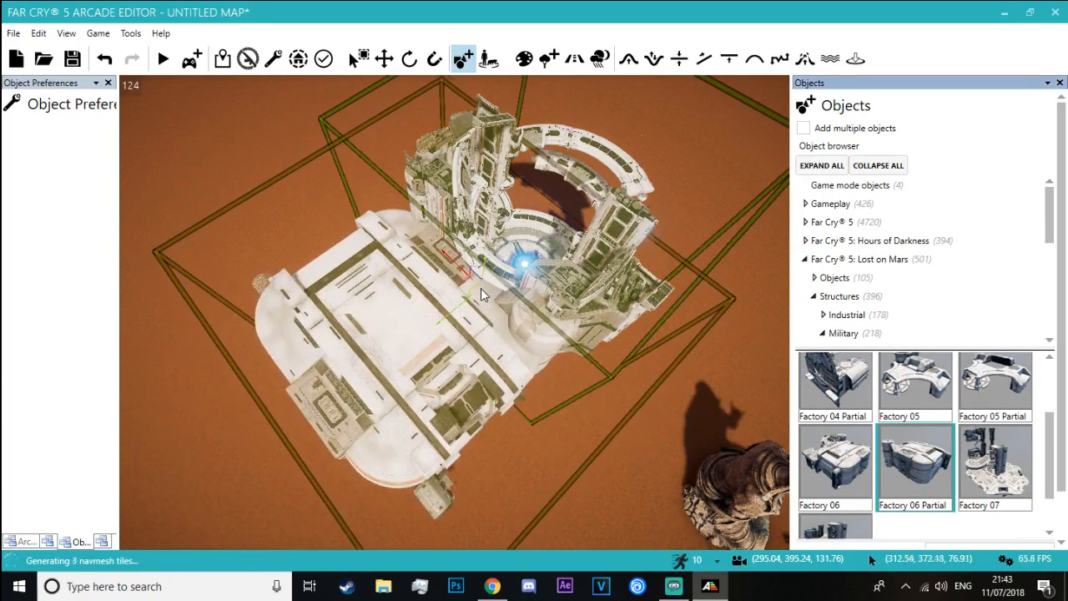
left_click(481, 288)
left_click(914, 468)
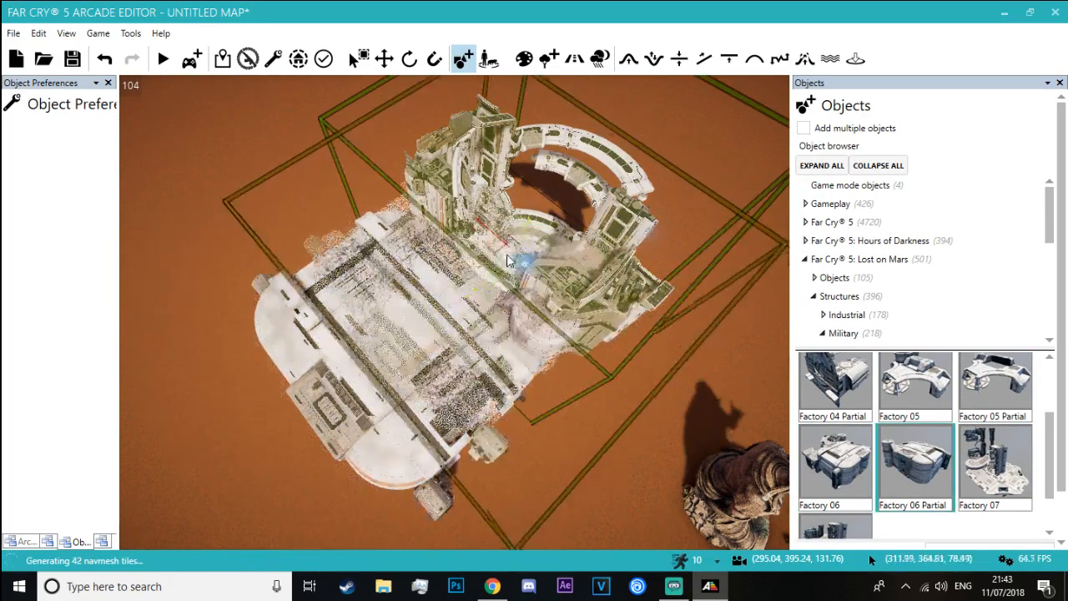
left_click(489, 273)
Place a Factory 04 Partial on top of the stacked Factory 06 Partial structures, with its round disc facing the statues
key("s")
right_click_drag(700, 309, 480, 319)
key("w")
key("w")
key("w")
key("s")
left_click(843, 409)
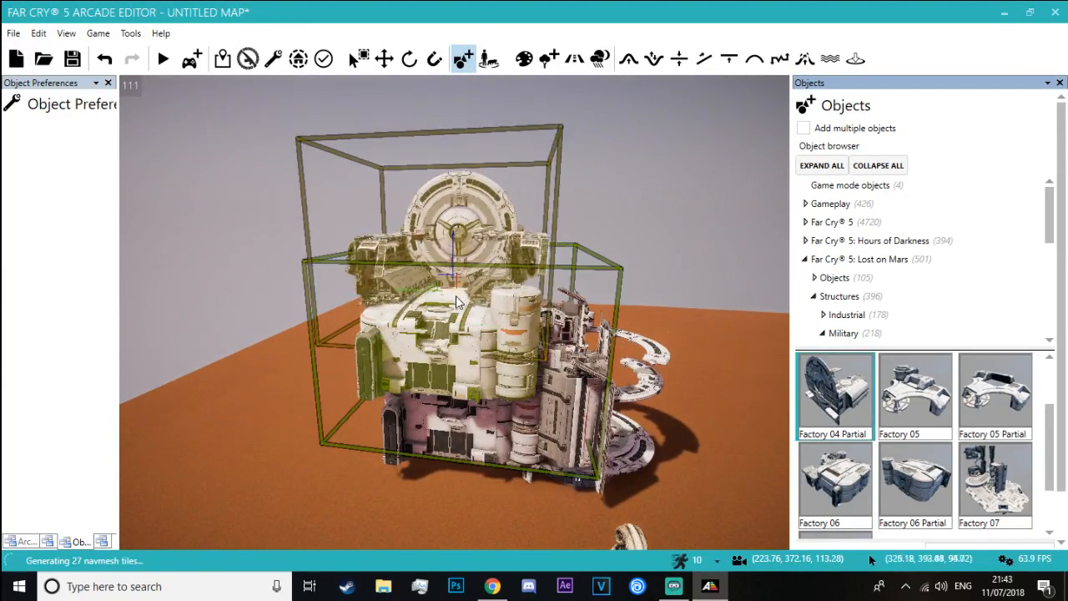
left_click(457, 304)
Look through the remaining Factory structures and open the military Wreckages category
key("a")
right_click_drag(264, 214, 310, 227)
right_click_drag(267, 175, 305, 201)
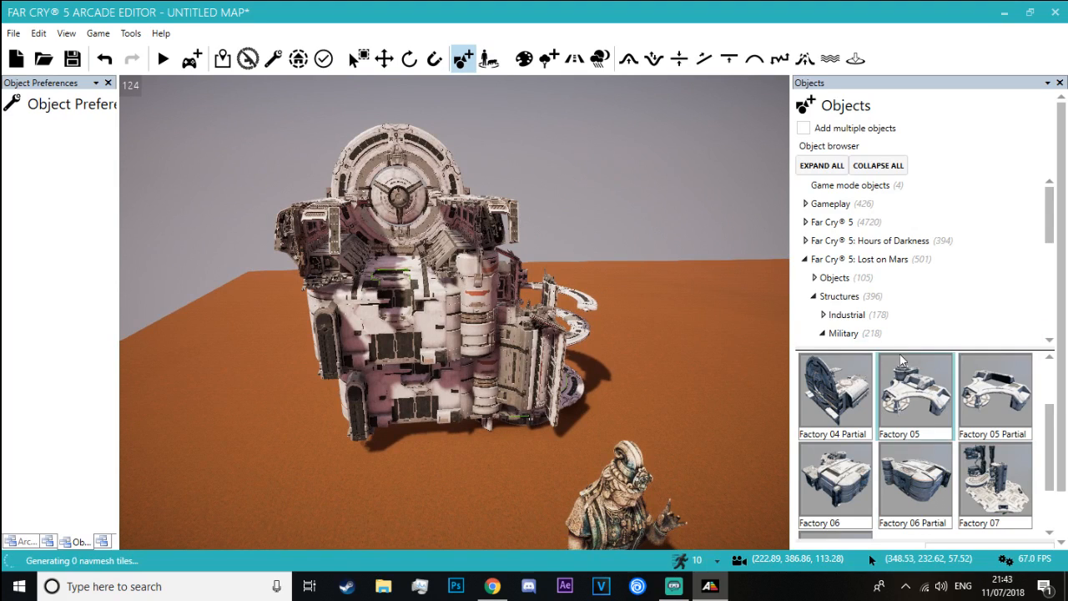
scroll(932, 274, "down", 1)
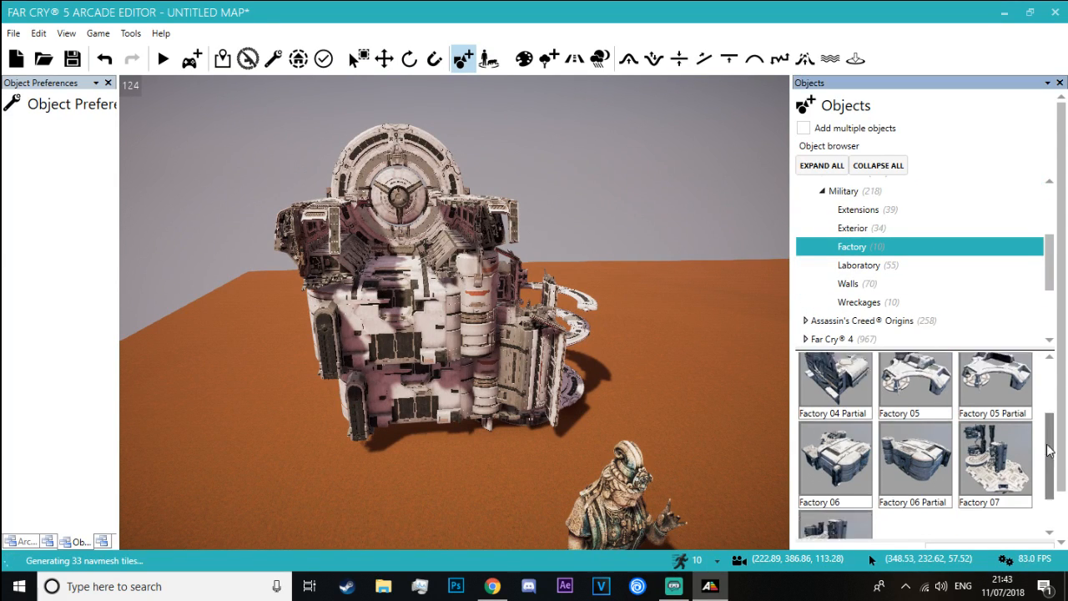
left_click_drag(1049, 458, 1049, 497)
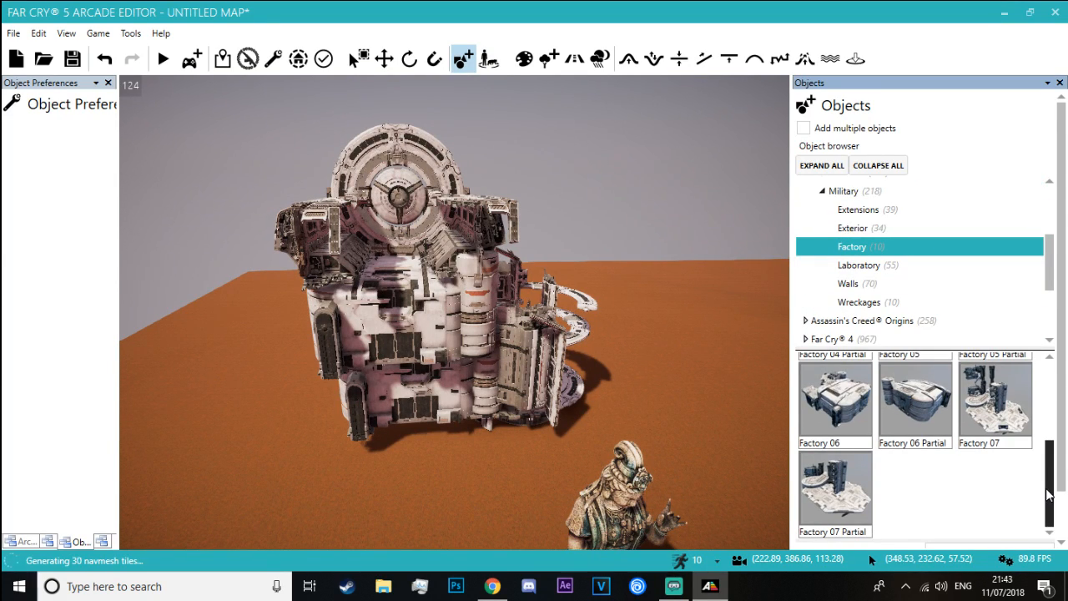
left_click(880, 302)
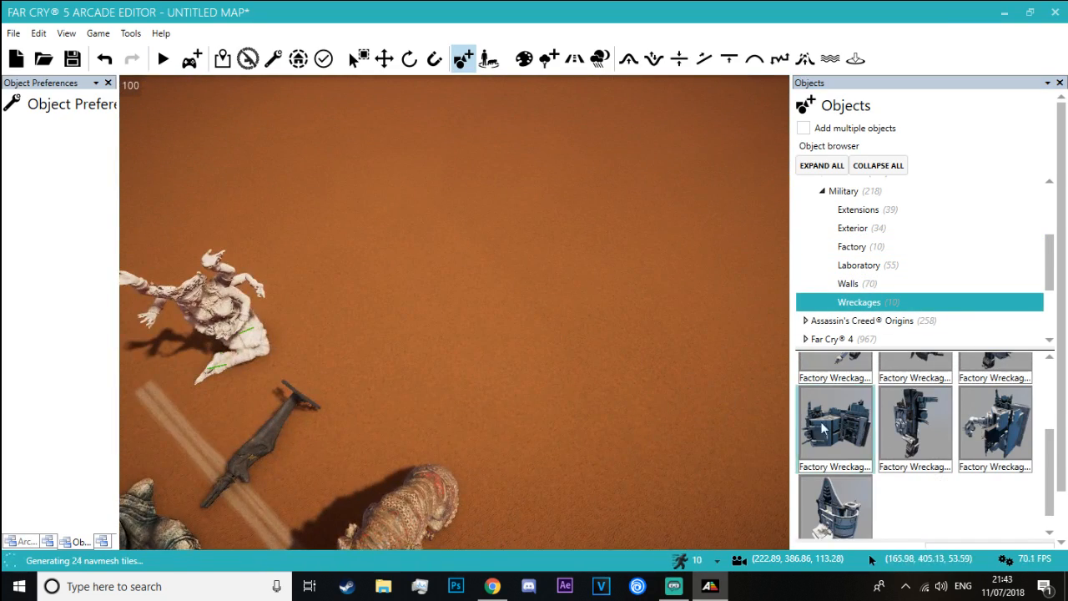
Attach Factory Wreckage pieces to the upper part and side of the stacked factory building
right_click_drag(418, 412, 413, 336)
key("w")
key("Escape")
key("s")
left_click(922, 428)
key("Escape")
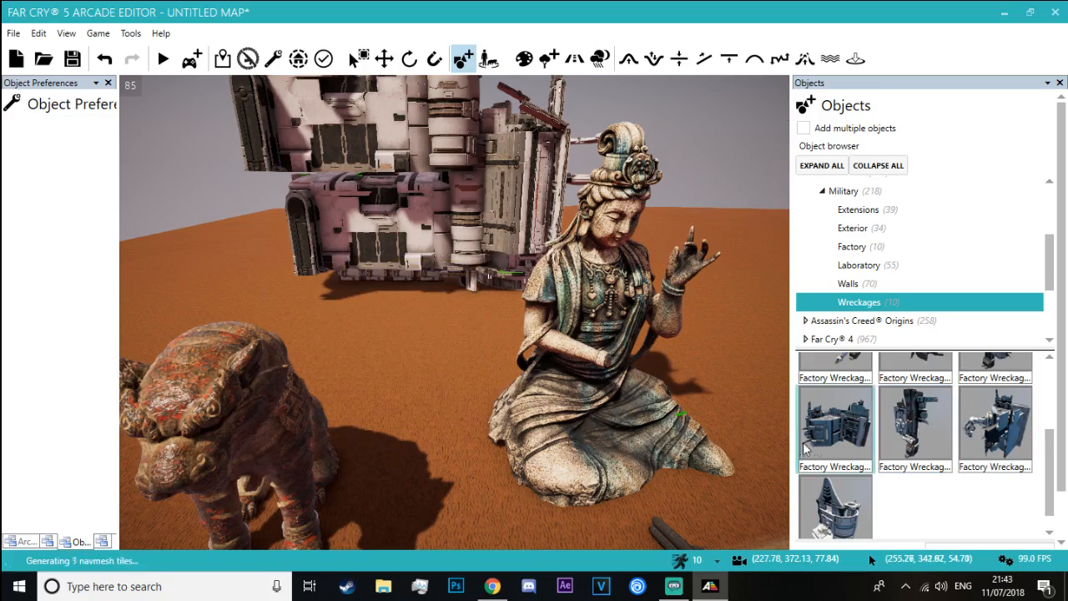
left_click(436, 368)
key("w")
right_click_drag(437, 368, 280, 185)
key("w")
key("s")
Lower the upper Factory 06 Partial to close the gap above the one beneath it
left_click(384, 59)
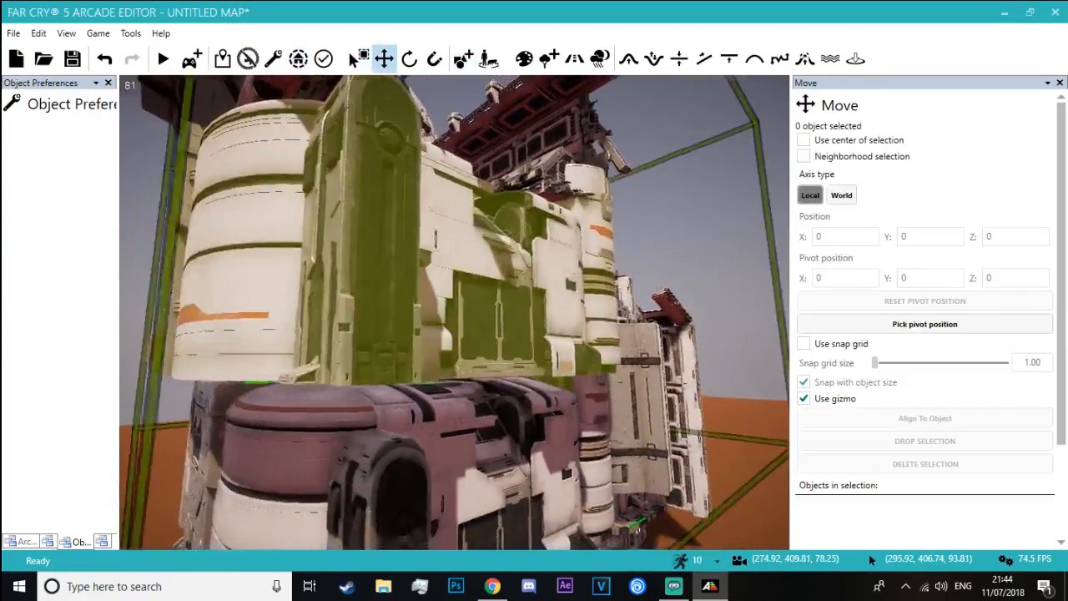
right_click_drag(367, 196, 332, 250)
key("a")
left_click(335, 267)
left_click_drag(290, 282, 303, 244)
key("w")
key("d")
right_click_drag(303, 243, 134, 250)
key("s")
left_click_drag(488, 275, 503, 274)
Lower the Factory 04 Partial onto the top of the stack and check the whole building from the front
left_click(518, 133)
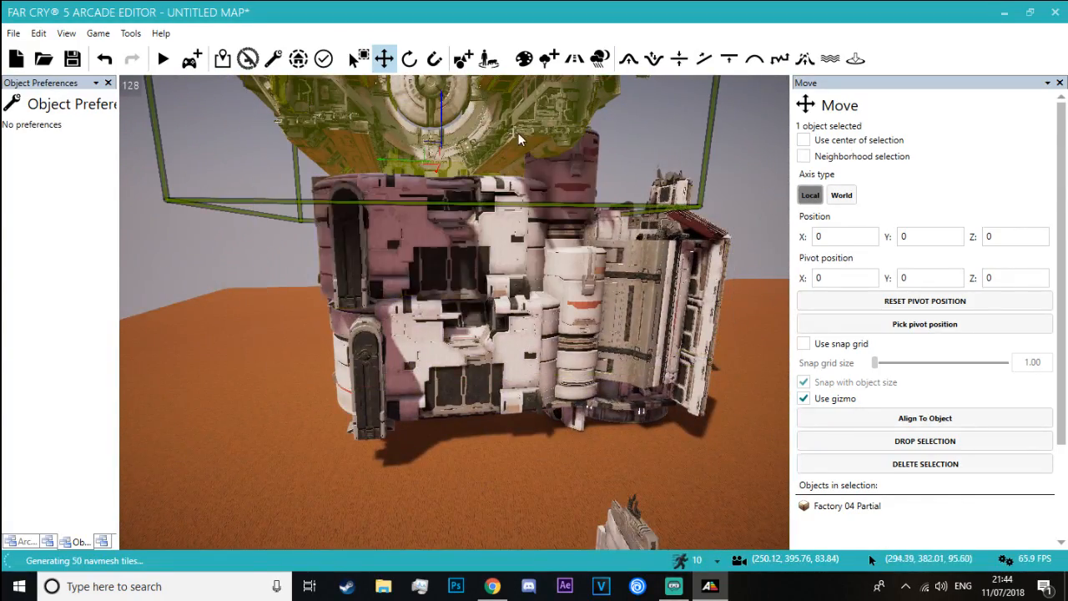
left_click_drag(441, 120, 440, 142)
left_click(274, 268)
key("w")
right_click_drag(274, 268, 267, 196)
key("s")
key("w")
key("d")
key("w")
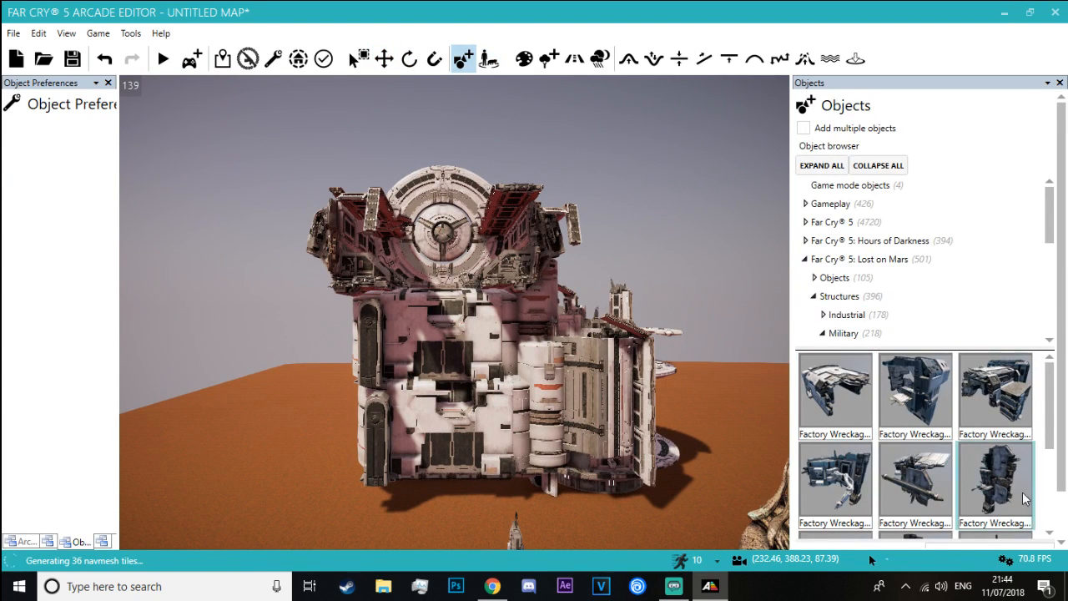
Search the object library for "light" and browse the results down to the light beams
left_click(1022, 546)
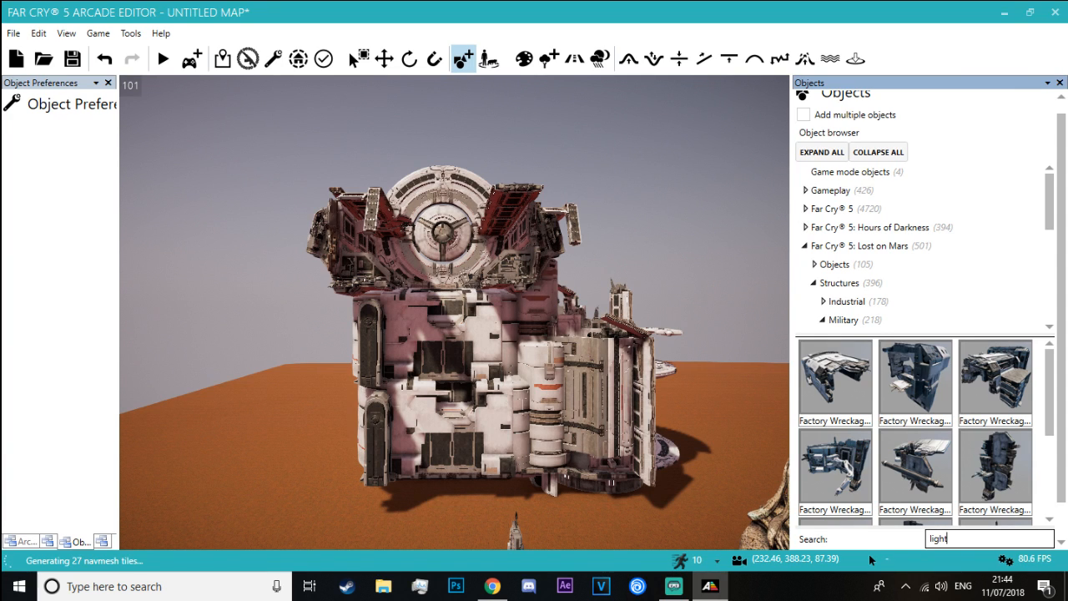
type("light")
scroll(882, 397, "down", 3)
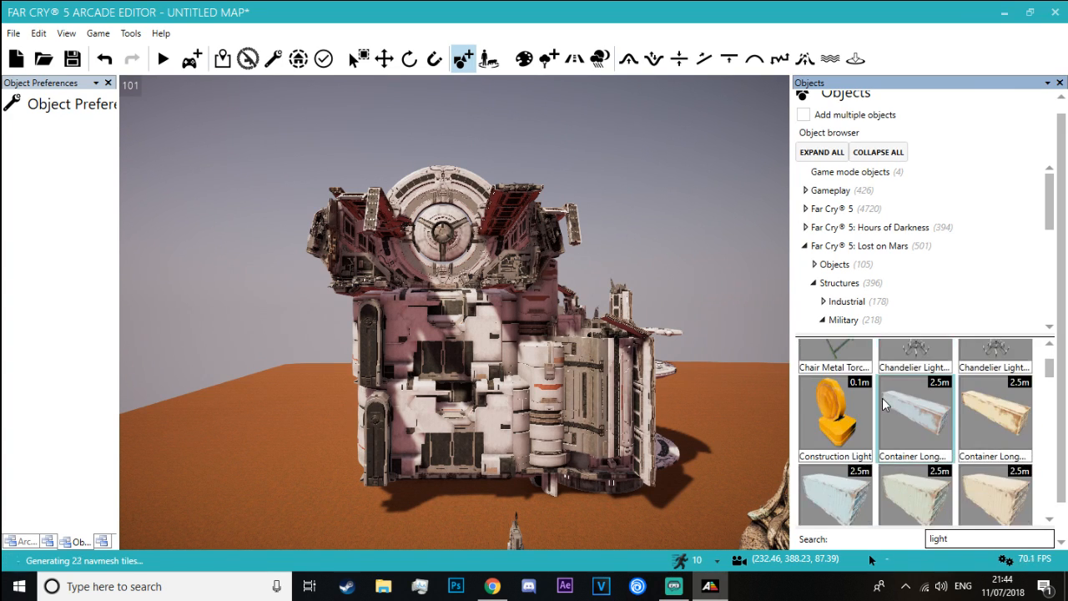
scroll(882, 397, "down", 5)
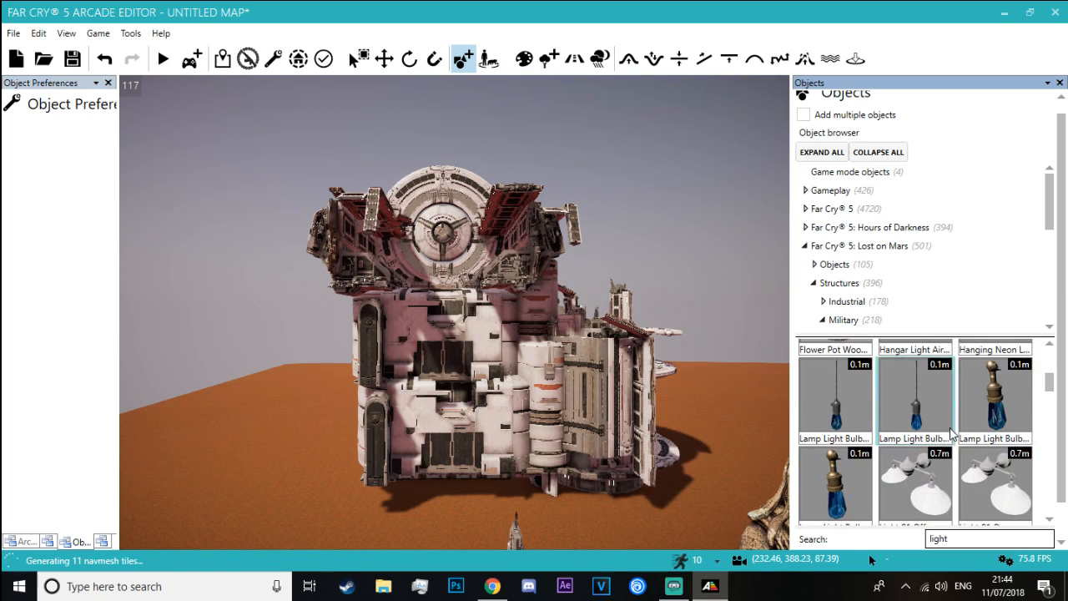
scroll(954, 431, "down", 5)
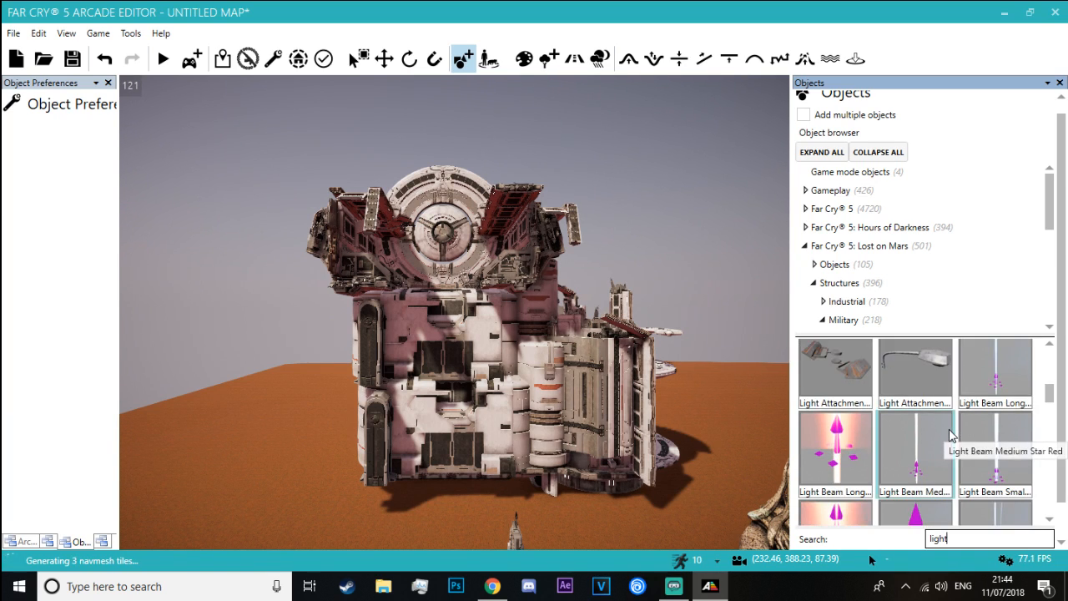
Try out a long and a small red light beam on the hub of the building's round disc
left_click_drag(441, 256, 441, 225)
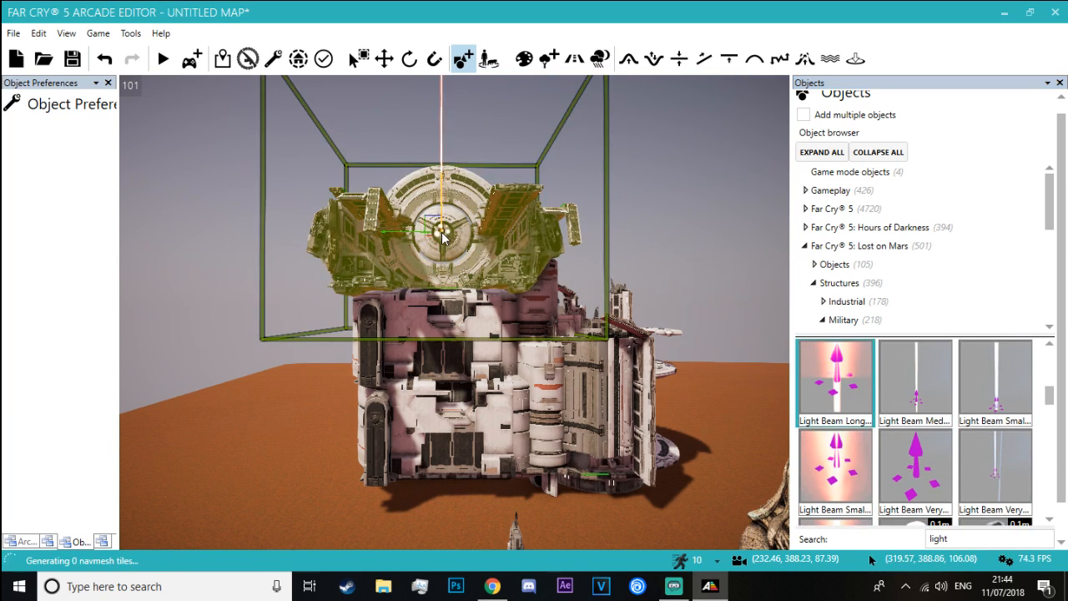
mouse_move(441, 225)
right_mouse_down()
mouse_move(450, 175)
mouse_move(436, 242)
right_mouse_up()
key("w")
key("Escape")
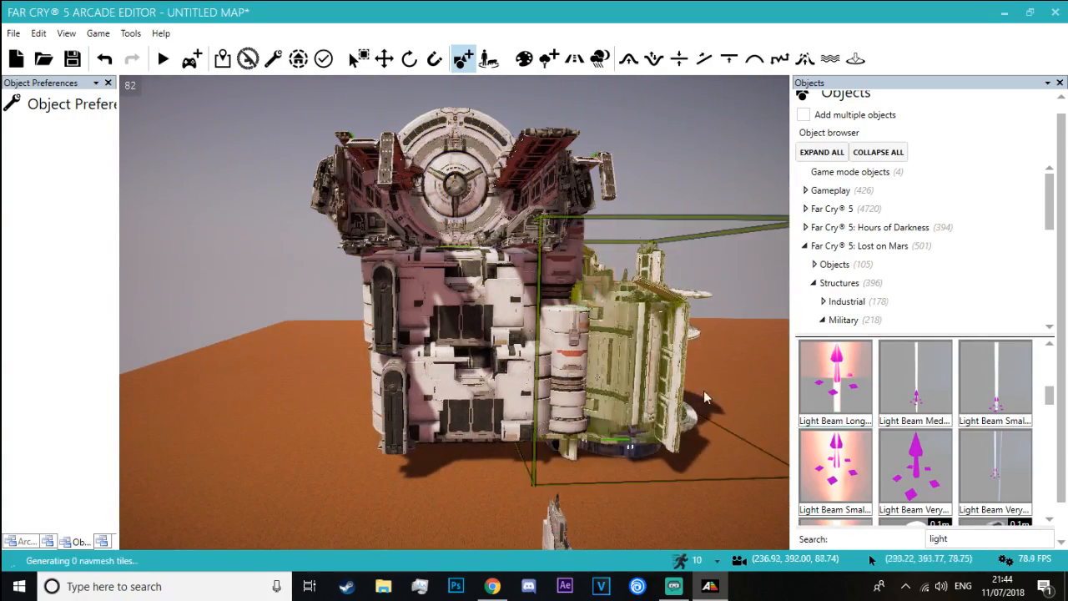
scroll(847, 442, "down", 1)
left_click(853, 419)
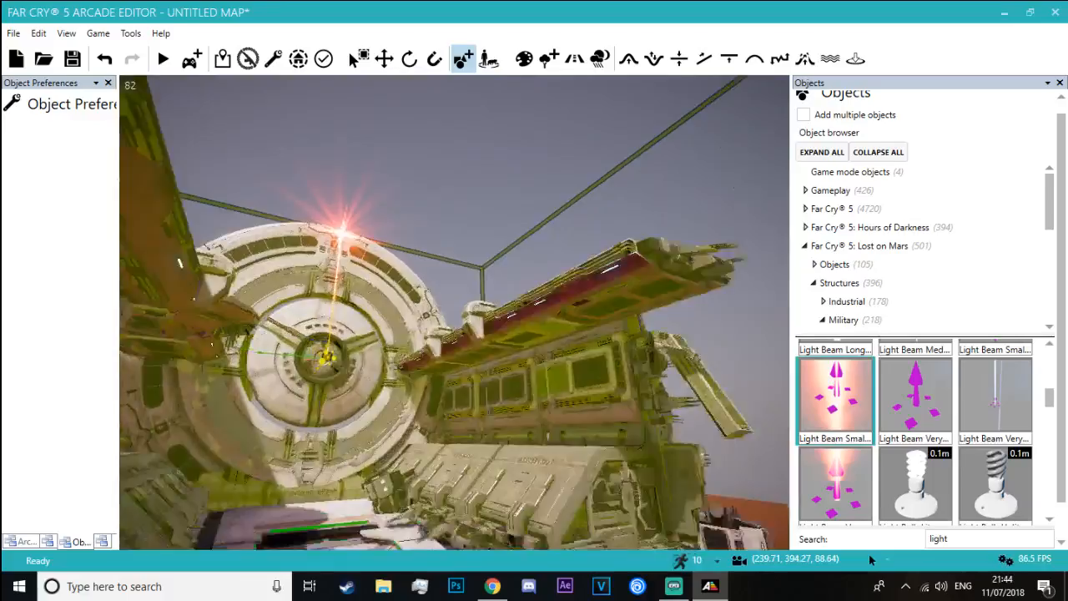
right_click_drag(460, 191, 441, 210)
key("s")
key("Escape")
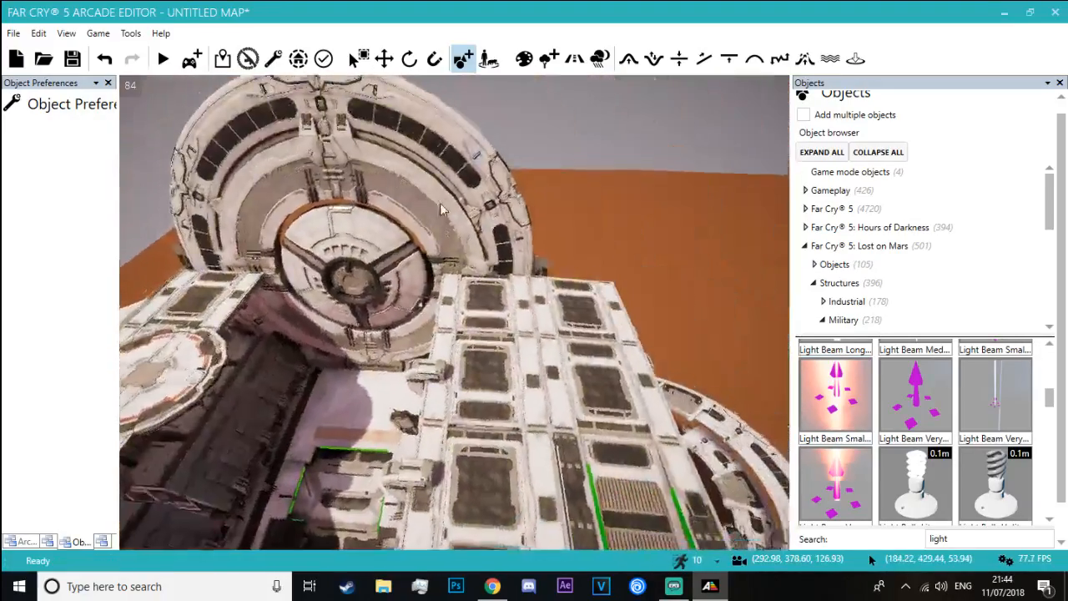
Compare another light beam on the disc's hub and place a Light Beam Long Red at its centre
scroll(864, 407, "up", 1)
left_click(1010, 445)
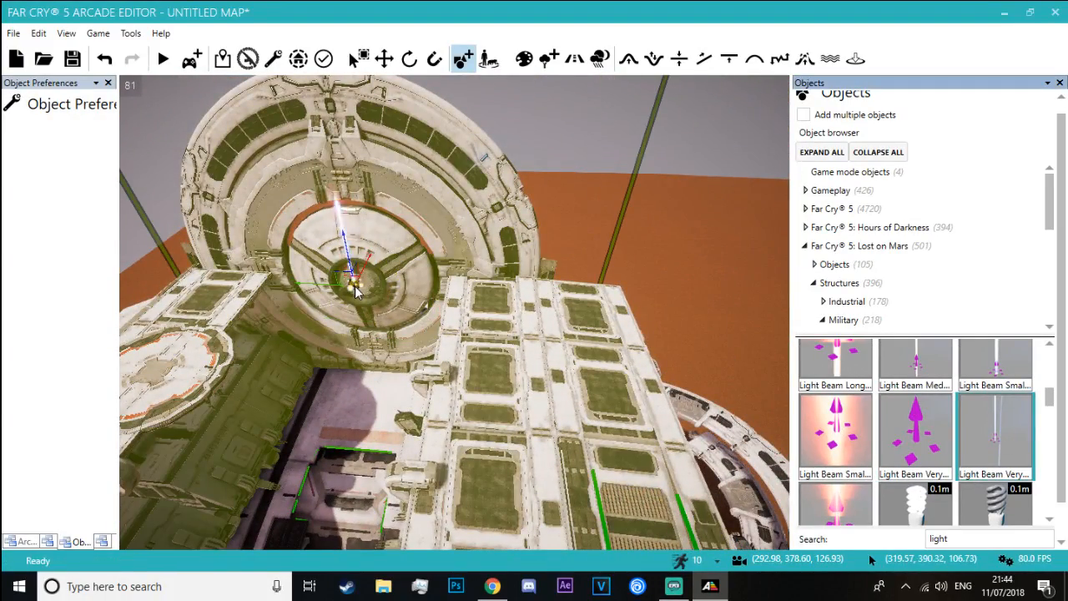
left_click(367, 296)
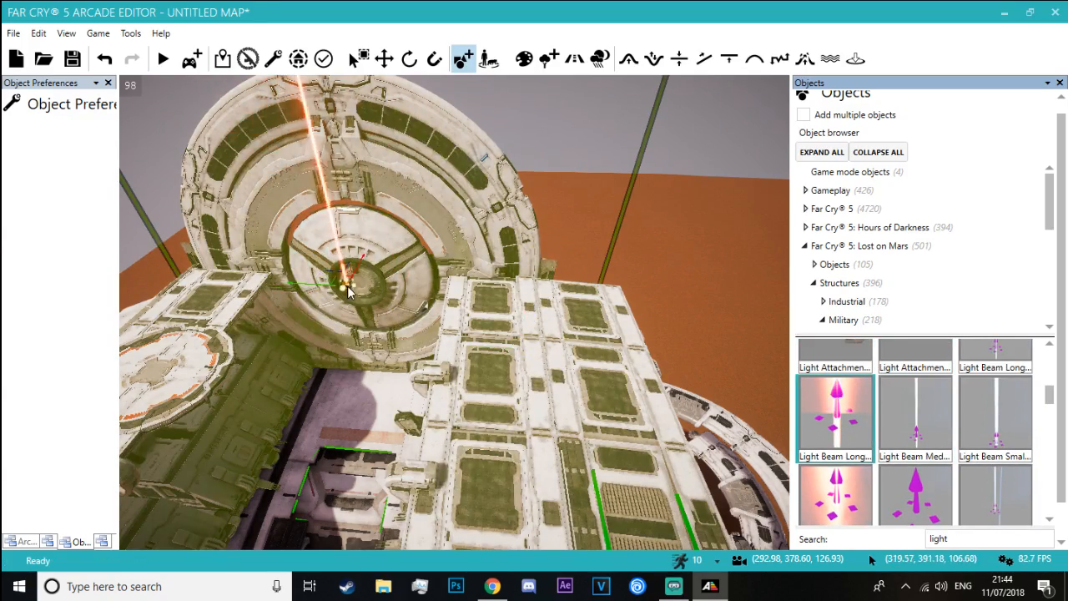
key("d")
right_click_drag(348, 291, 200, 304)
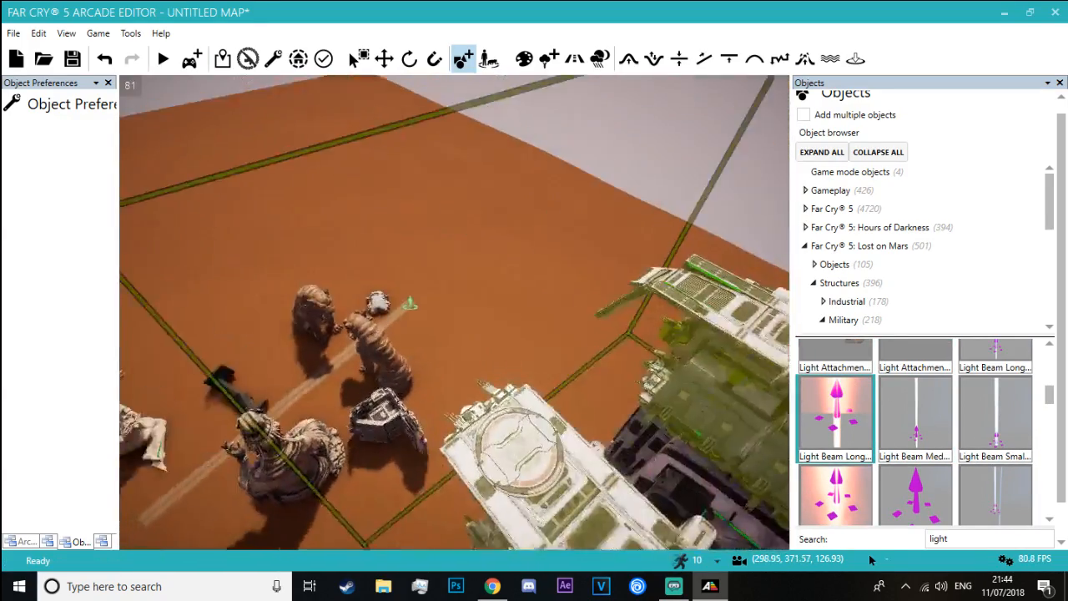
right_click_drag(400, 321, 477, 302)
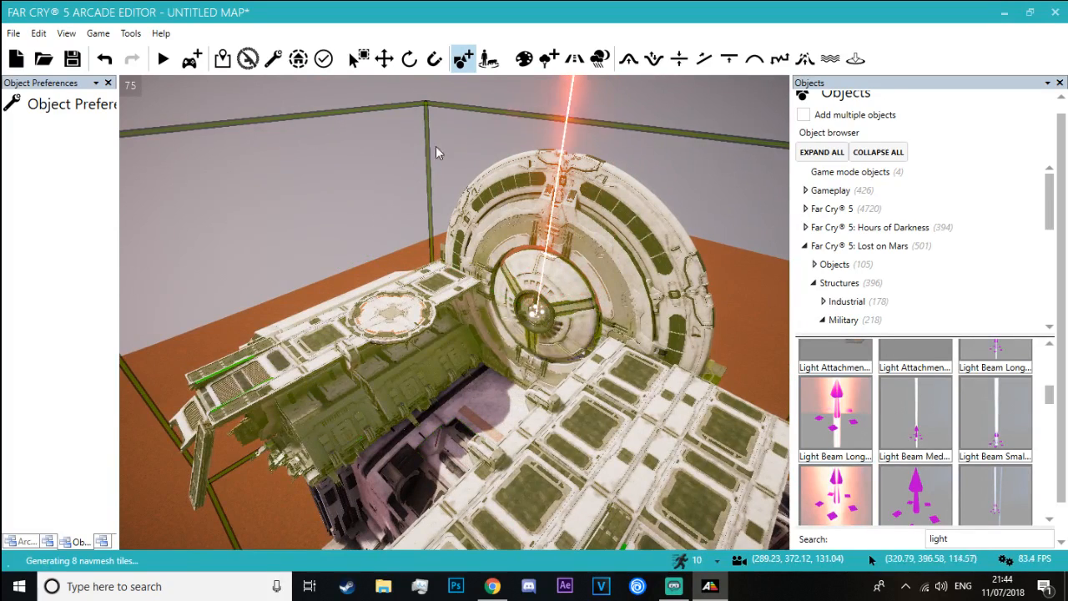
Try to rotate the Light Beam Long Red on the disc, and delete it
key("e")
left_click(535, 315)
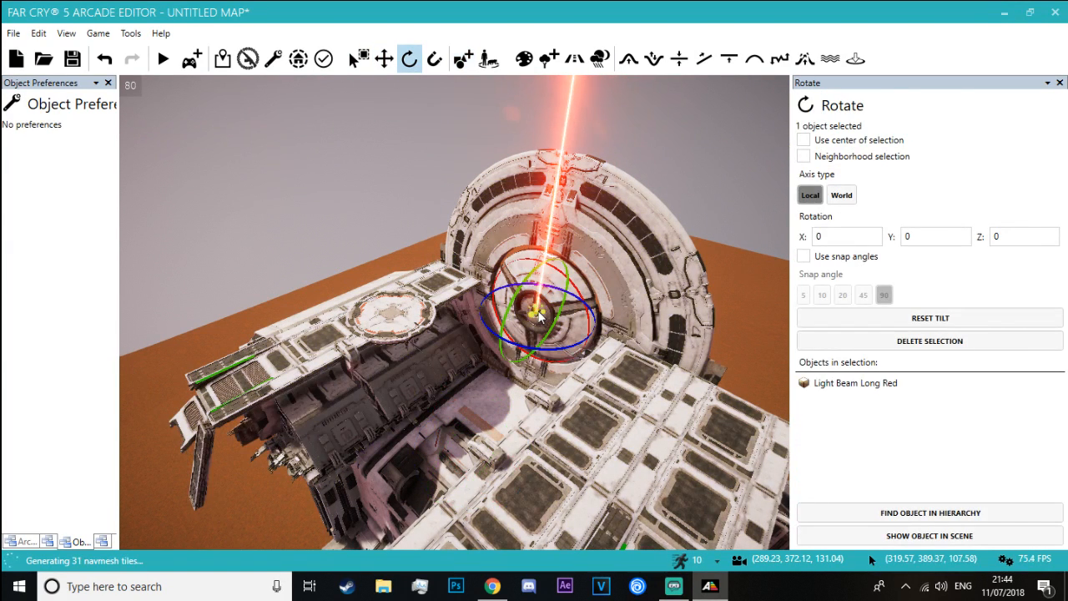
left_click_drag(512, 303, 530, 276)
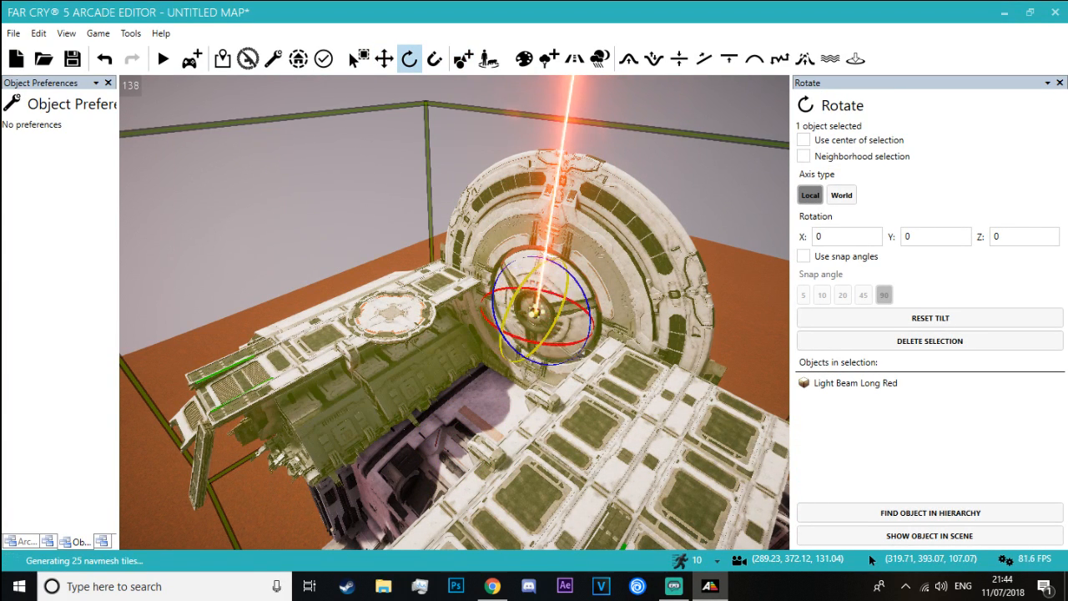
key("Escape")
key("w")
right_click_drag(488, 256, 613, 222)
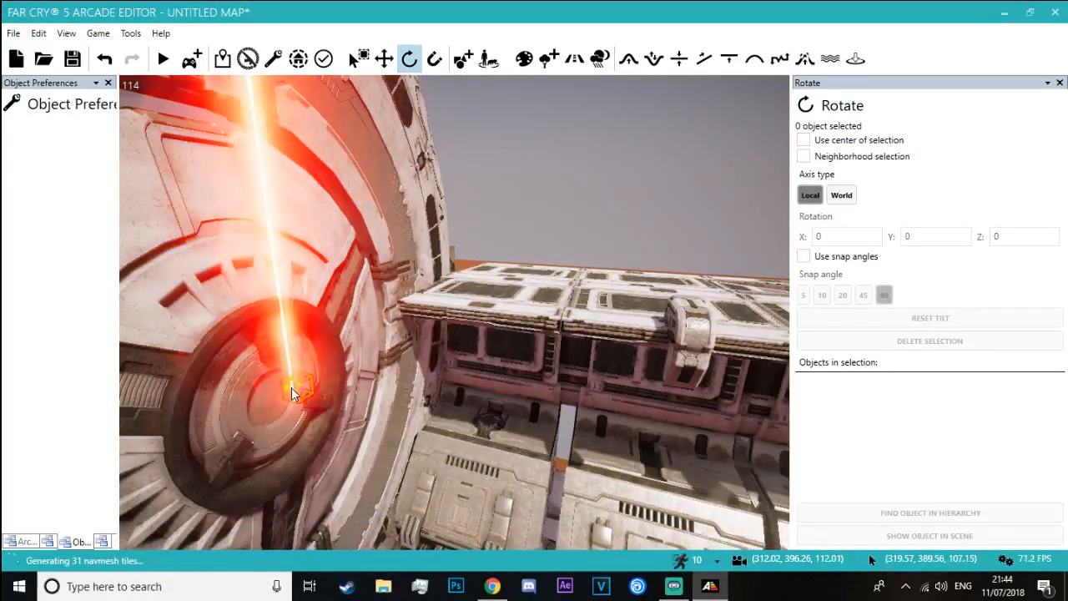
left_click(291, 388)
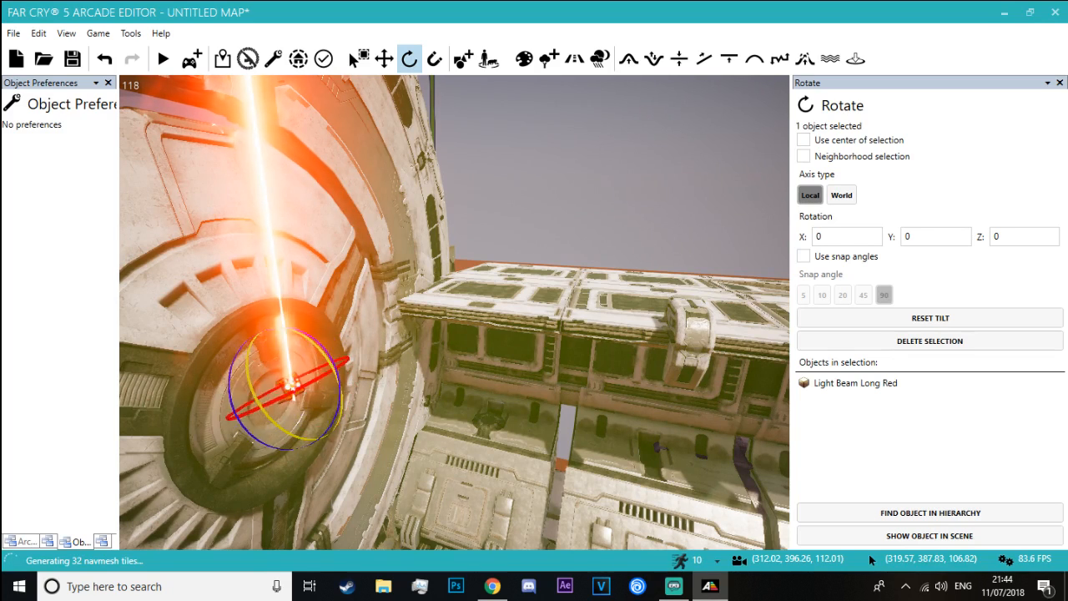
key("Delete")
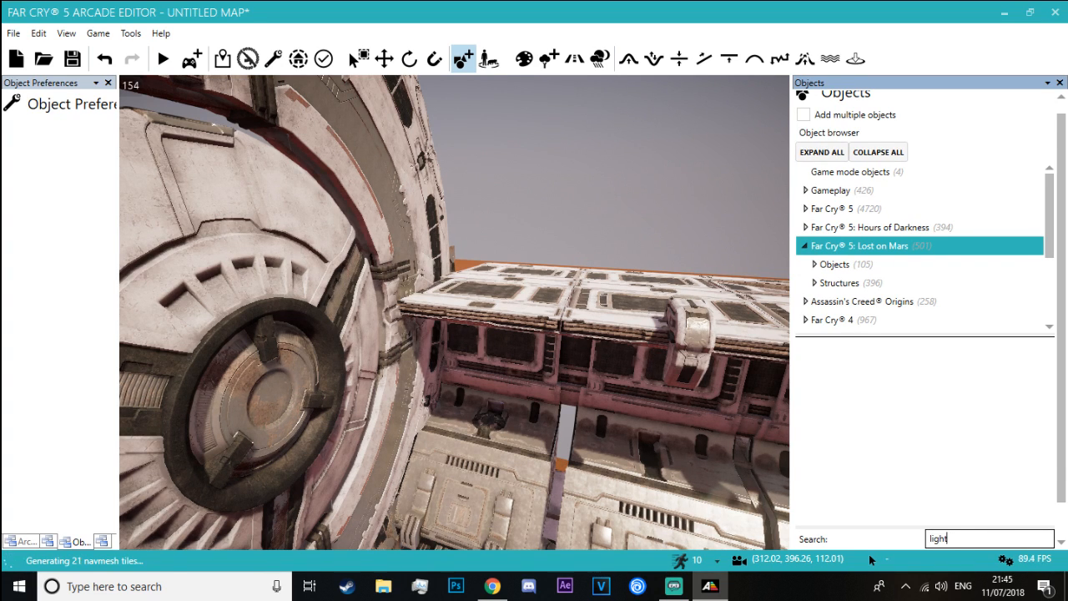
key("alt+Tab")
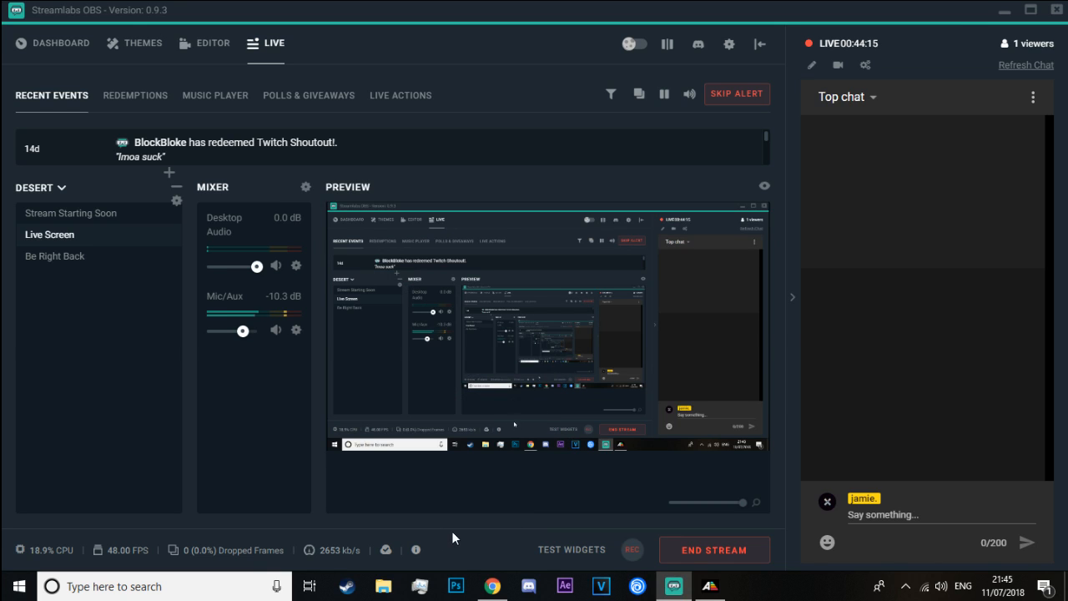
key("alt+Tab")
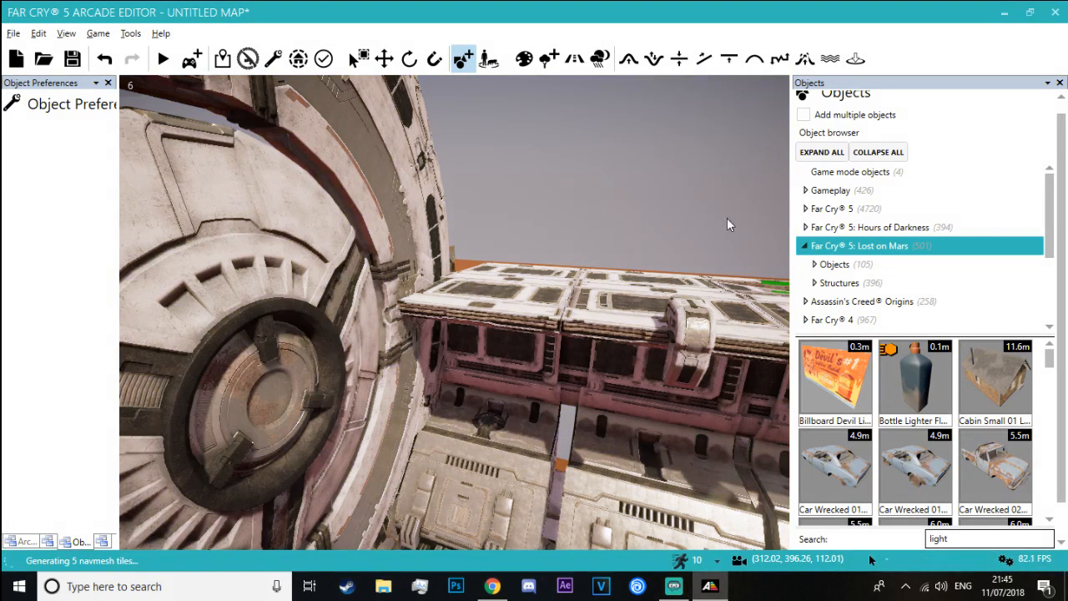
Browse the "light" results from the end back to the Light Projection objects and try one beside the disc's hub
scroll(995, 419, "down", 3)
left_click_drag(1049, 360, 1053, 507)
scroll(950, 459, "up", 10)
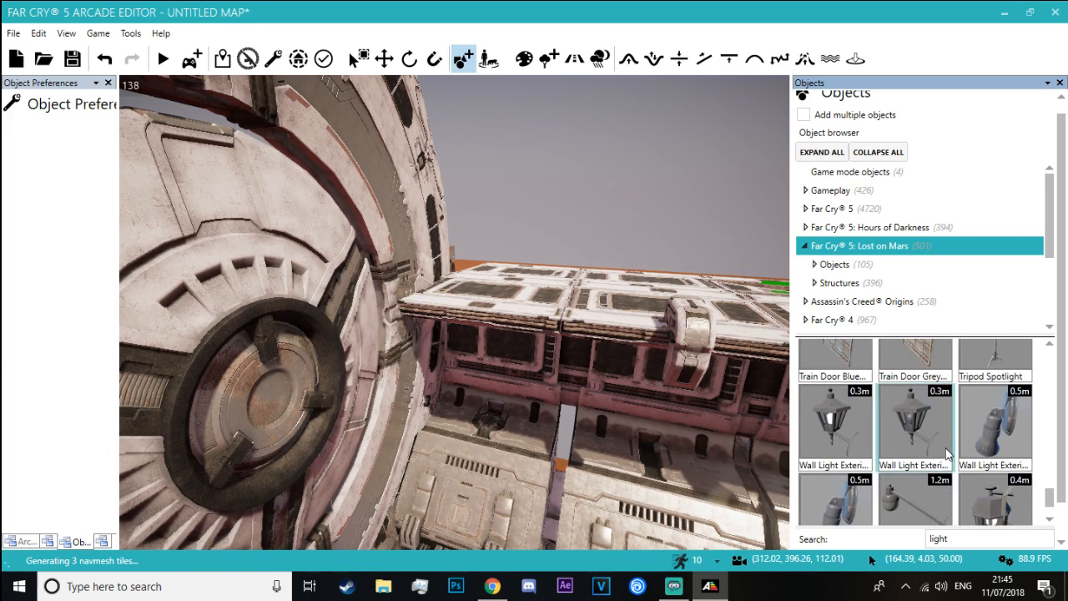
scroll(947, 451, "up", 10)
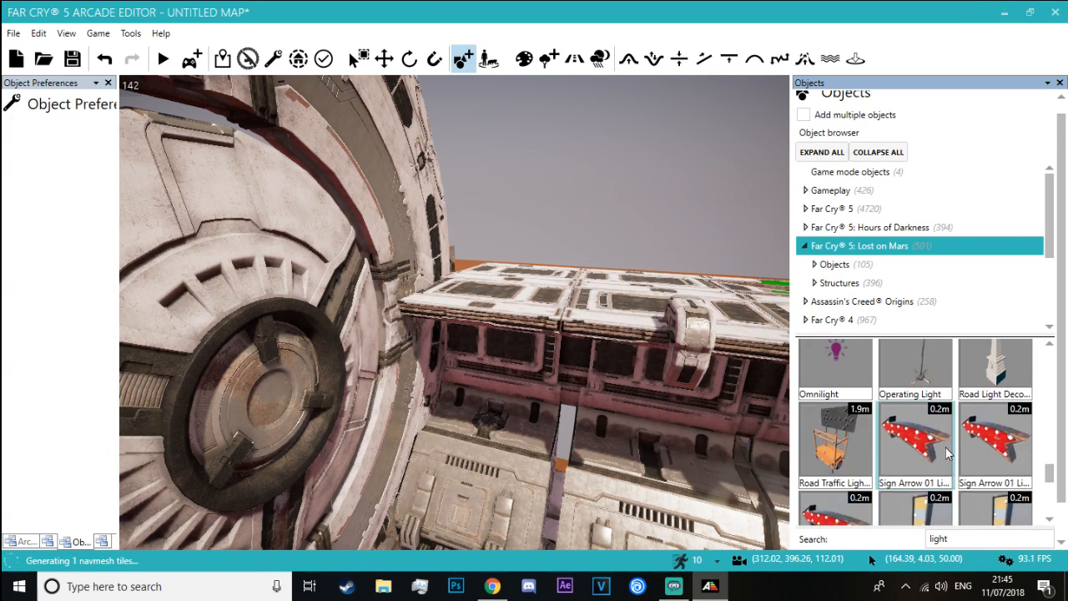
scroll(946, 451, "up", 5)
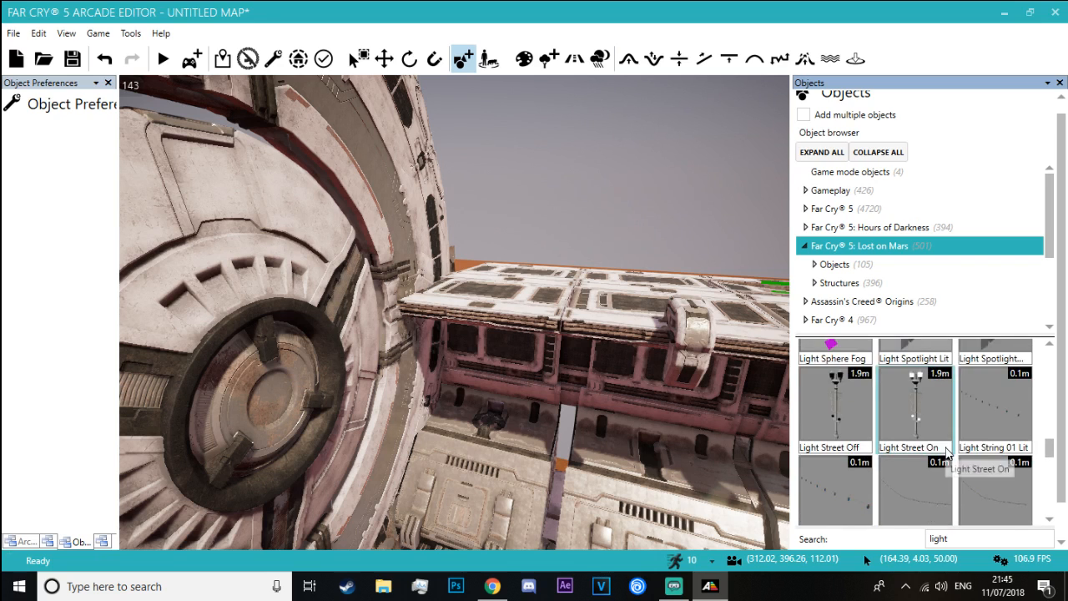
left_click(330, 440)
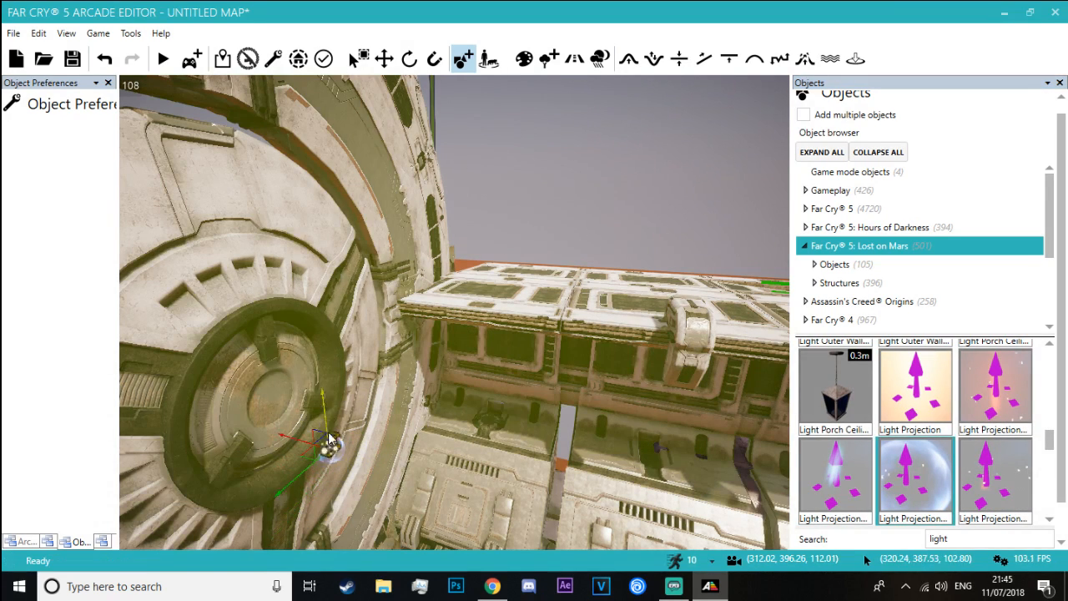
left_click(891, 410)
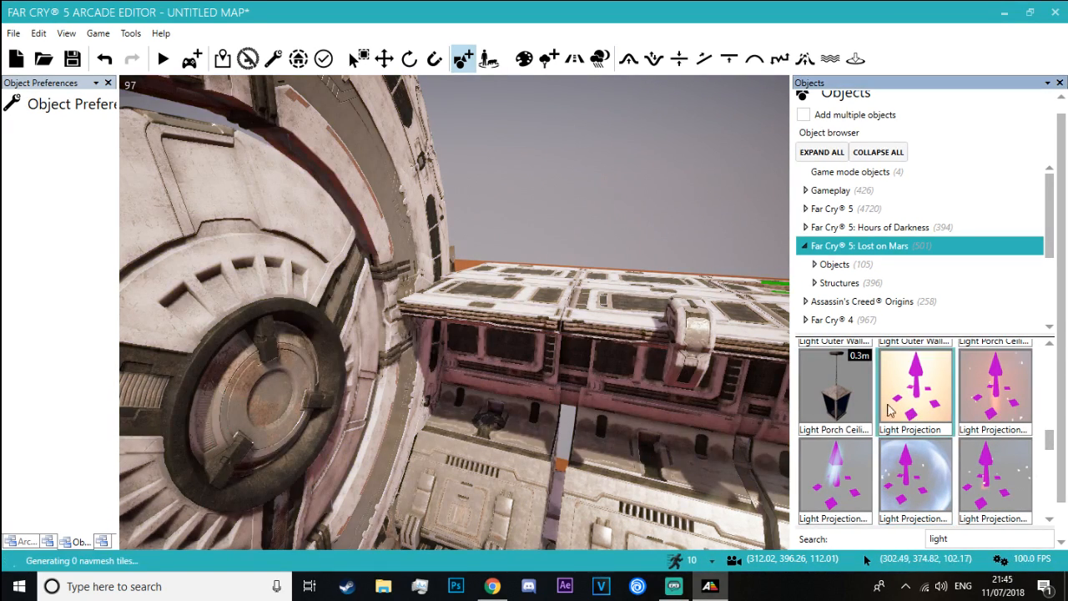
Try out other Light Projection variants on the disc, on the building's surface and on the sand near the statues
right_click_drag(270, 398, 366, 434)
key("w")
key("s")
key("Escape")
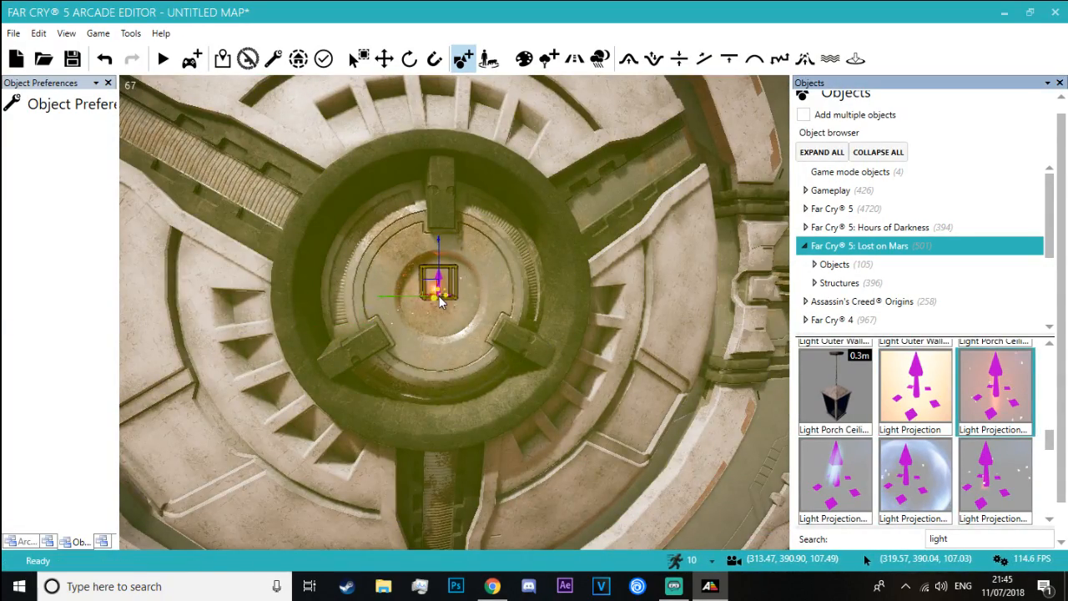
right_click_drag(449, 305, 507, 384)
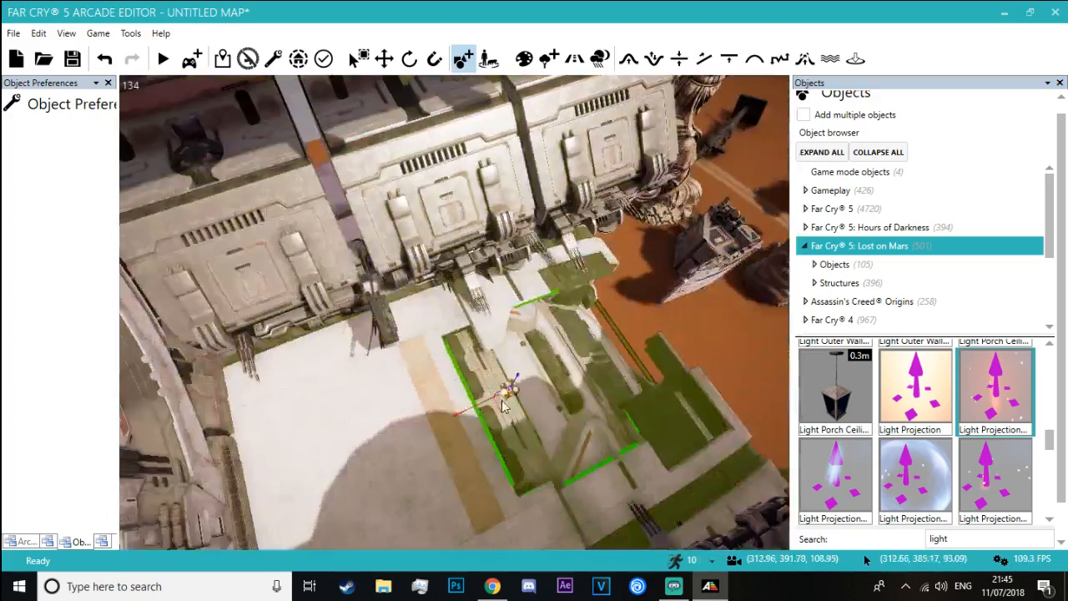
right_click_drag(359, 427, 298, 399)
key("w")
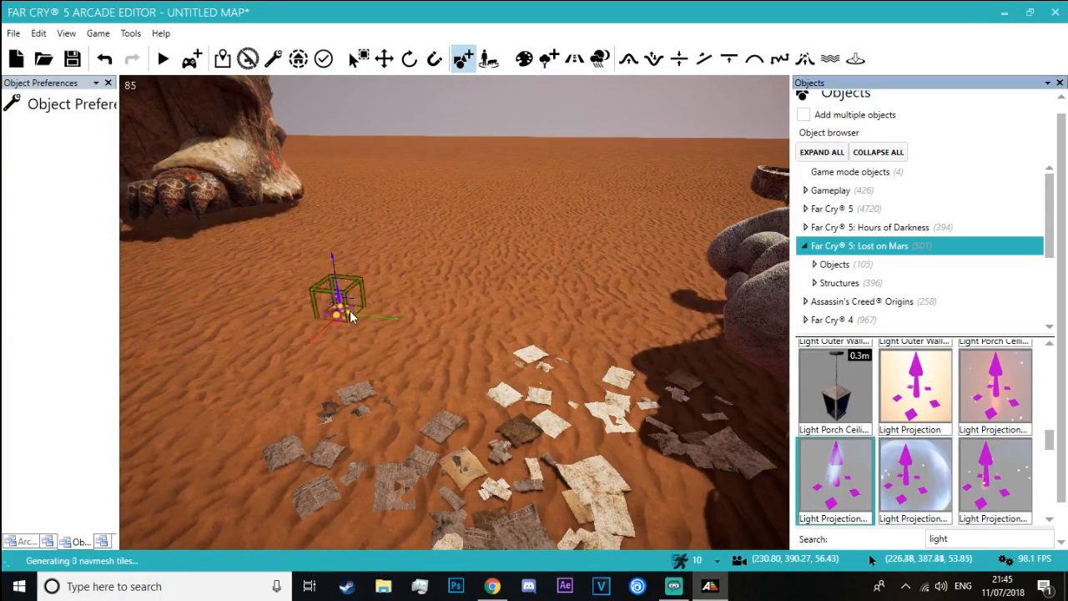
Browse the "light" results for the circular light effects
scroll(883, 448, "up", 1)
scroll(914, 445, "up", 10)
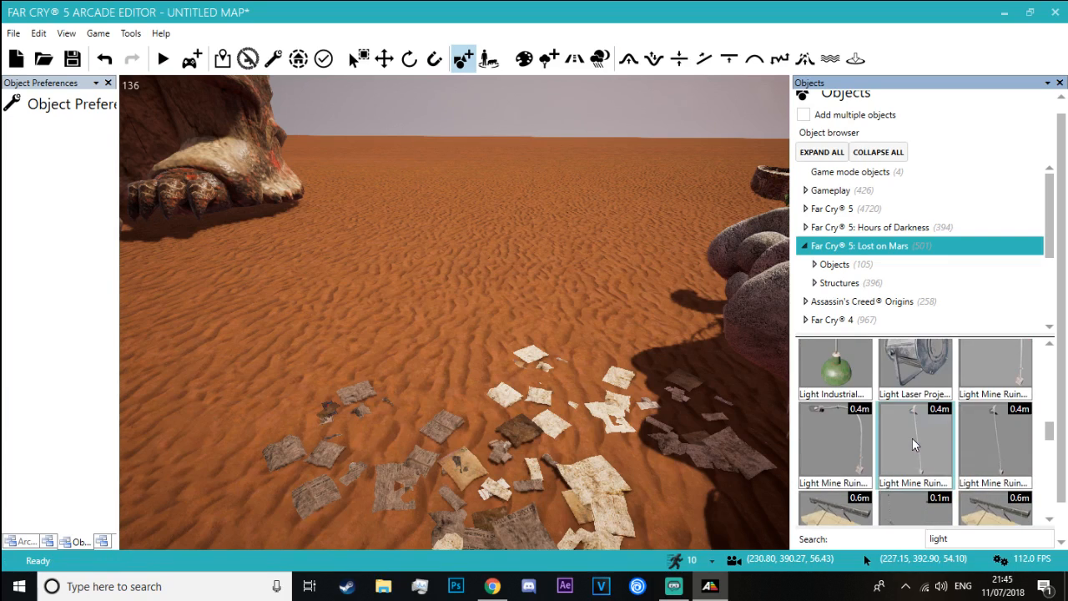
scroll(913, 445, "up", 4)
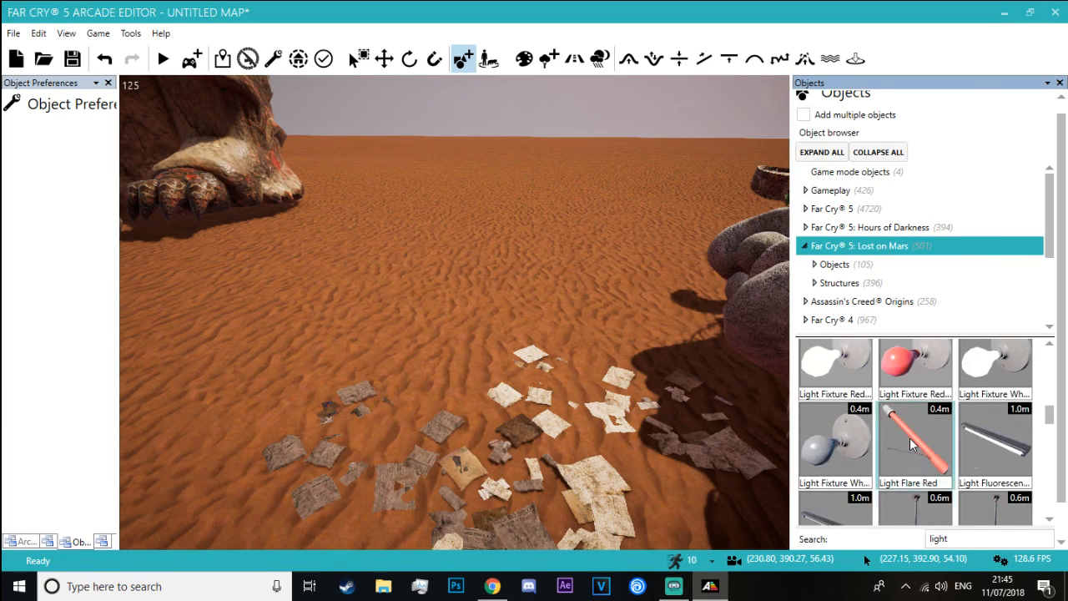
scroll(899, 459, "down", 1)
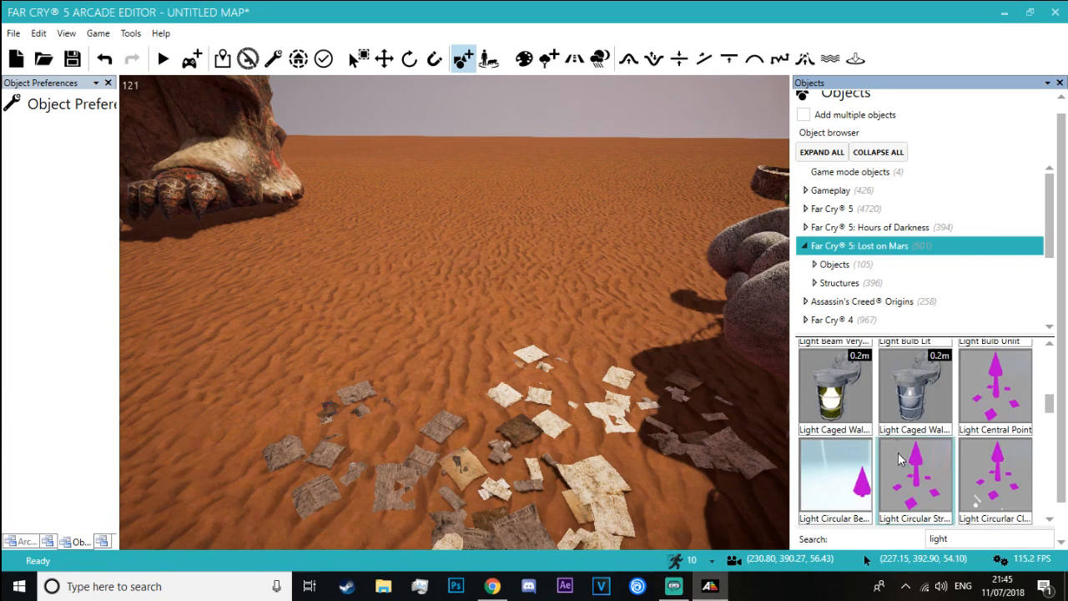
Try out the circular light beam on the sand and against the lion statue beside the road
left_click_drag(843, 479, 433, 355)
key("s")
right_click_drag(384, 312, 317, 250)
key("w")
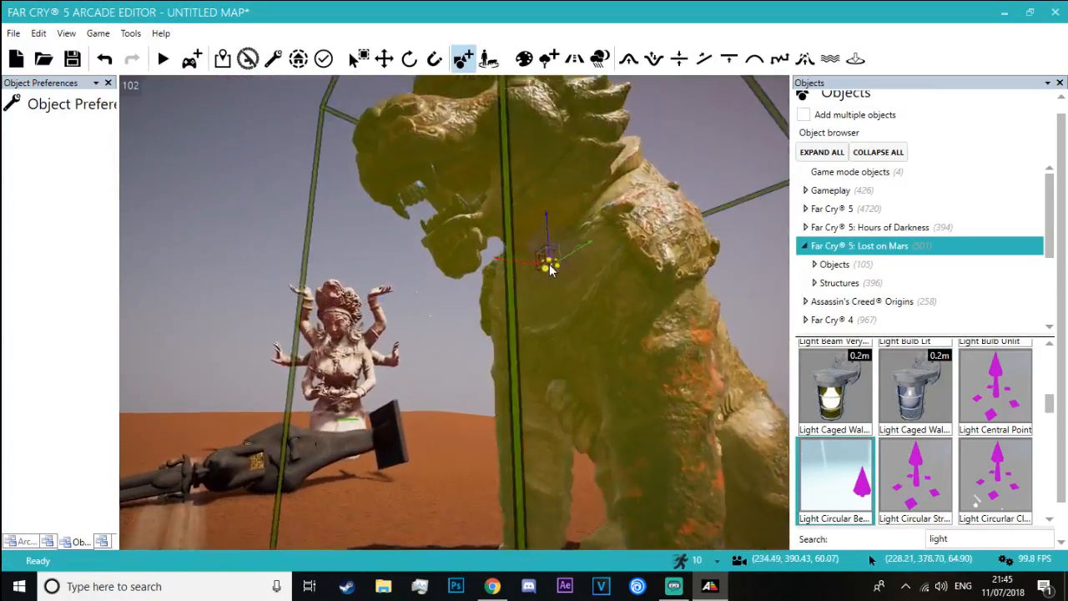
key("s")
mouse_move(568, 245)
right_mouse_down()
mouse_move(401, 359)
mouse_move(518, 267)
mouse_move(584, 255)
right_mouse_up()
key("s")
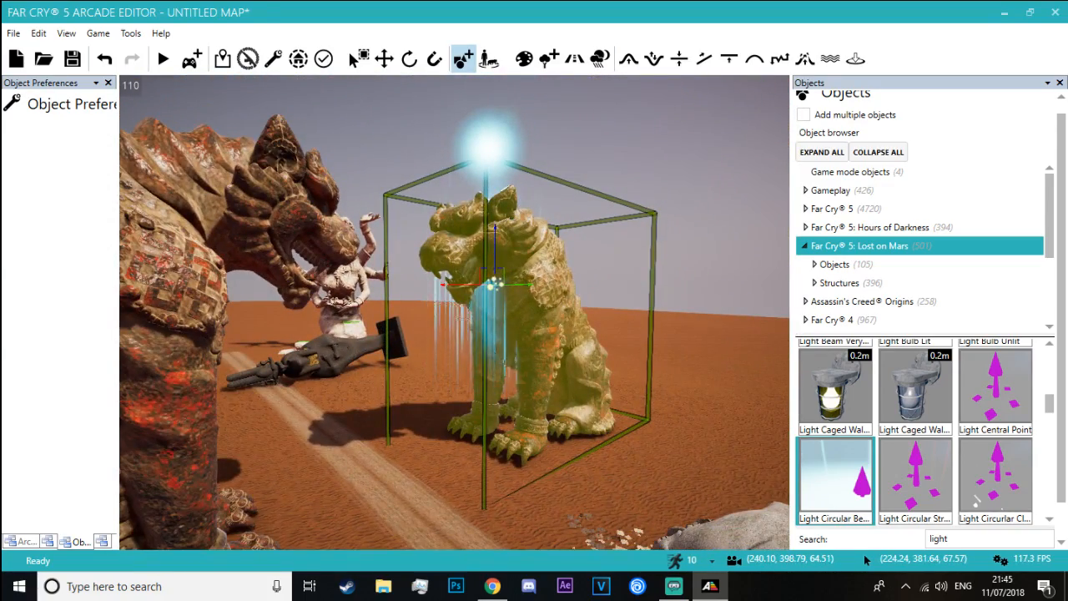
right_click_drag(492, 284, 409, 409)
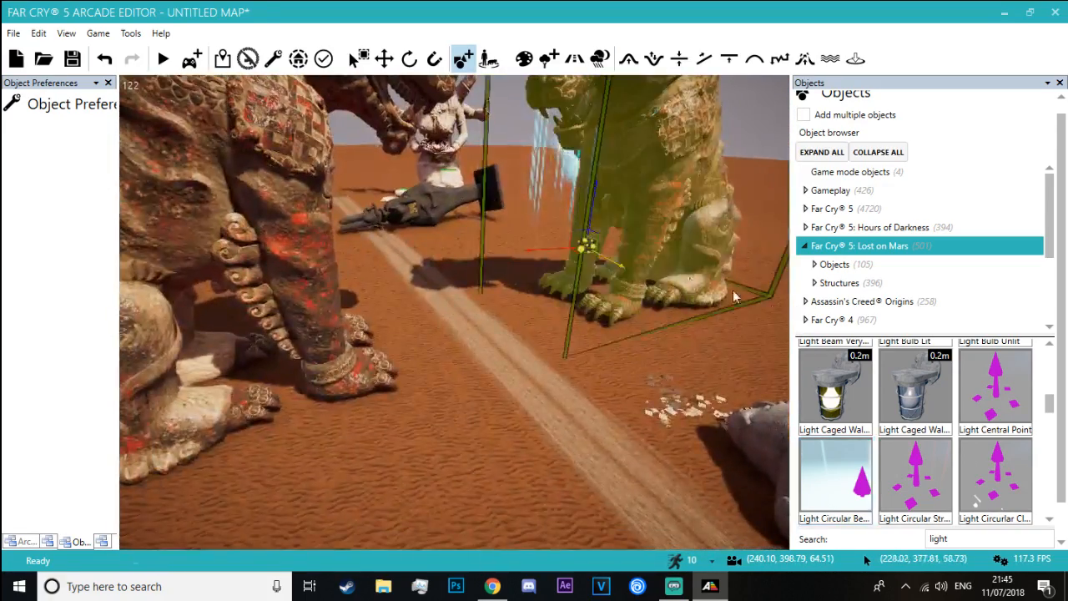
Leave the "light" results, search the objects for "lamp" and look through the lamp models
scroll(956, 440, "up", 8)
scroll(956, 440, "up", 10)
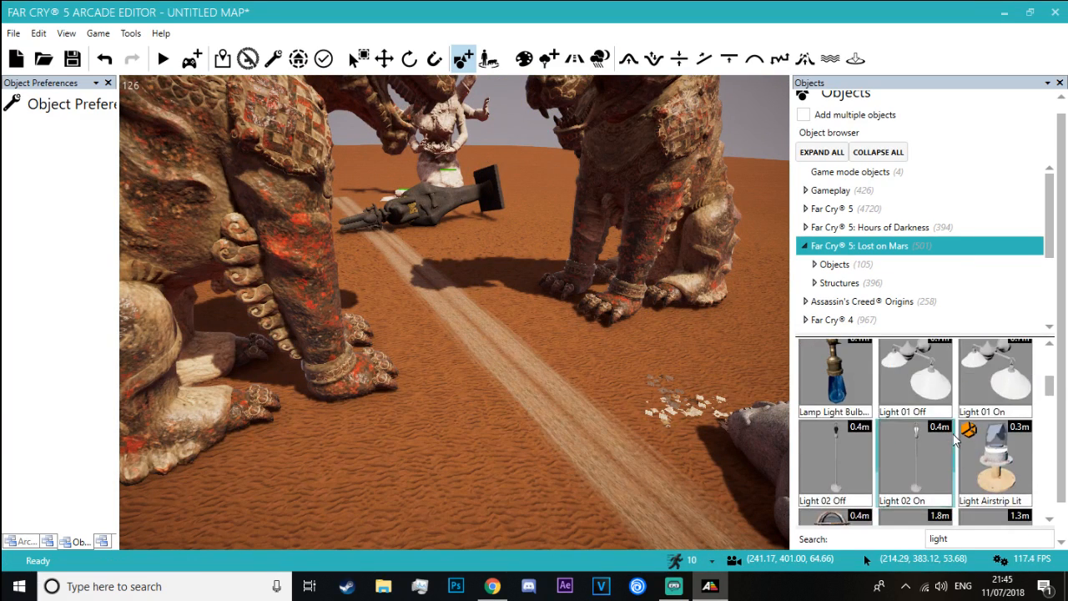
scroll(918, 455, "up", 3)
scroll(907, 467, "up", 3)
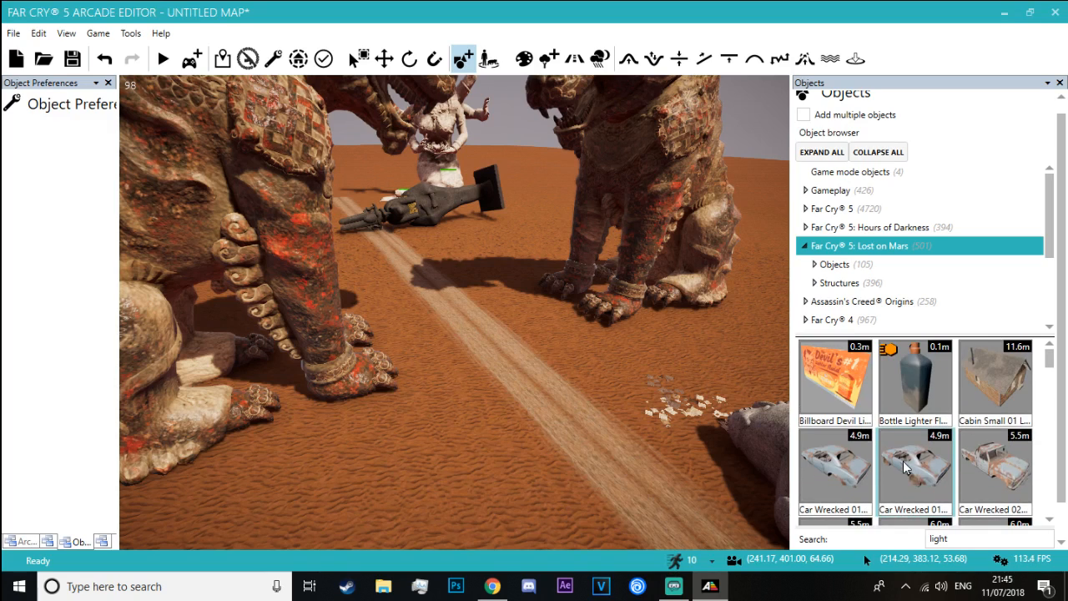
double_click(938, 539)
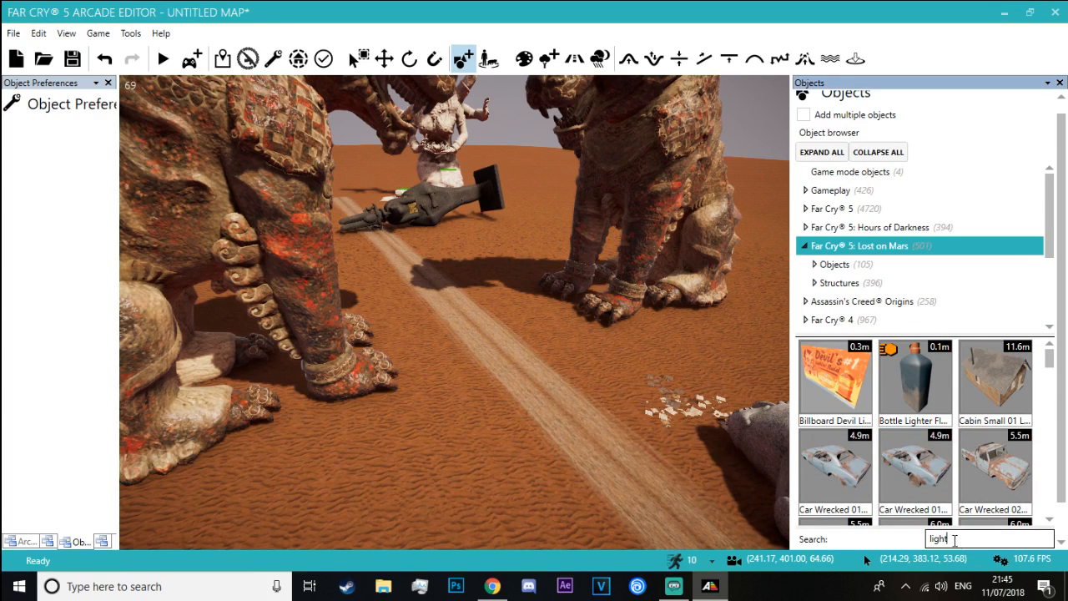
type("lamp")
scroll(959, 434, "down", 5)
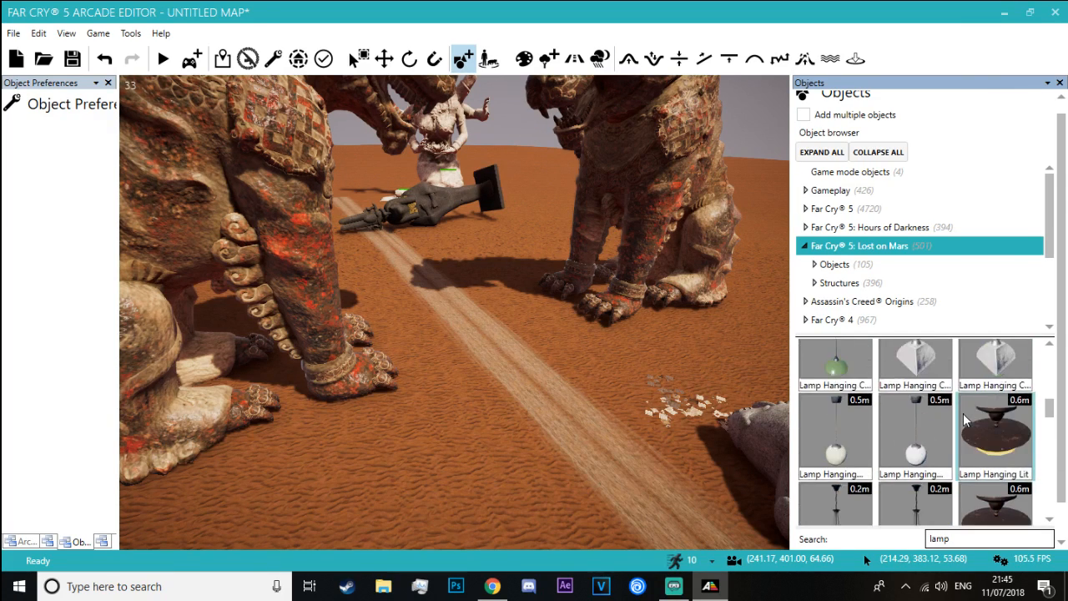
scroll(965, 420, "down", 8)
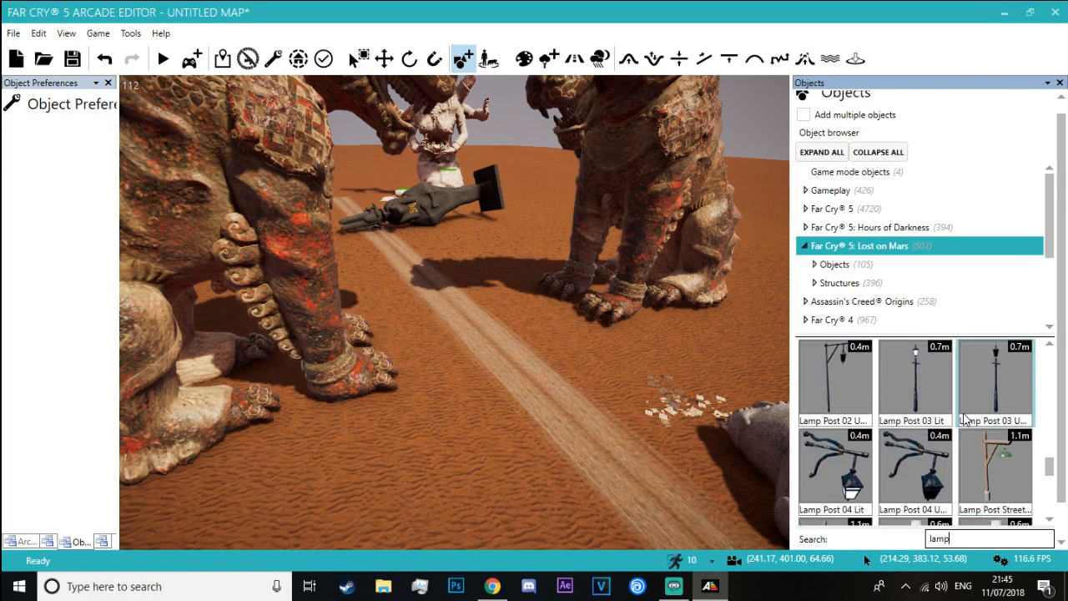
scroll(965, 419, "down", 2)
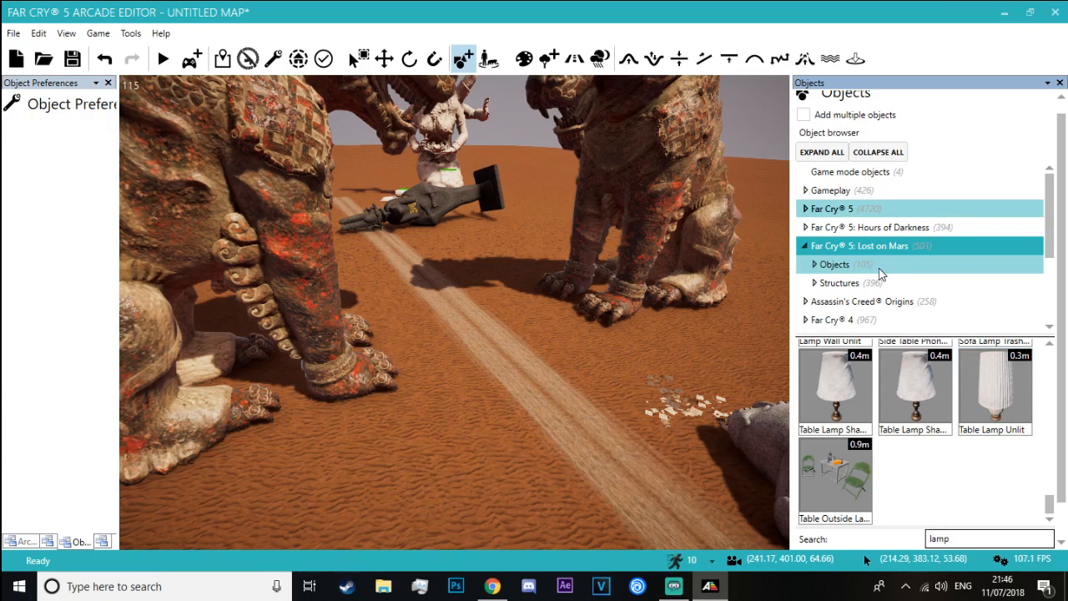
Choose the Tower Pod Blue from the Supplies category of the Far Cry 5: Lost on Mars industrial objects
left_click(814, 248)
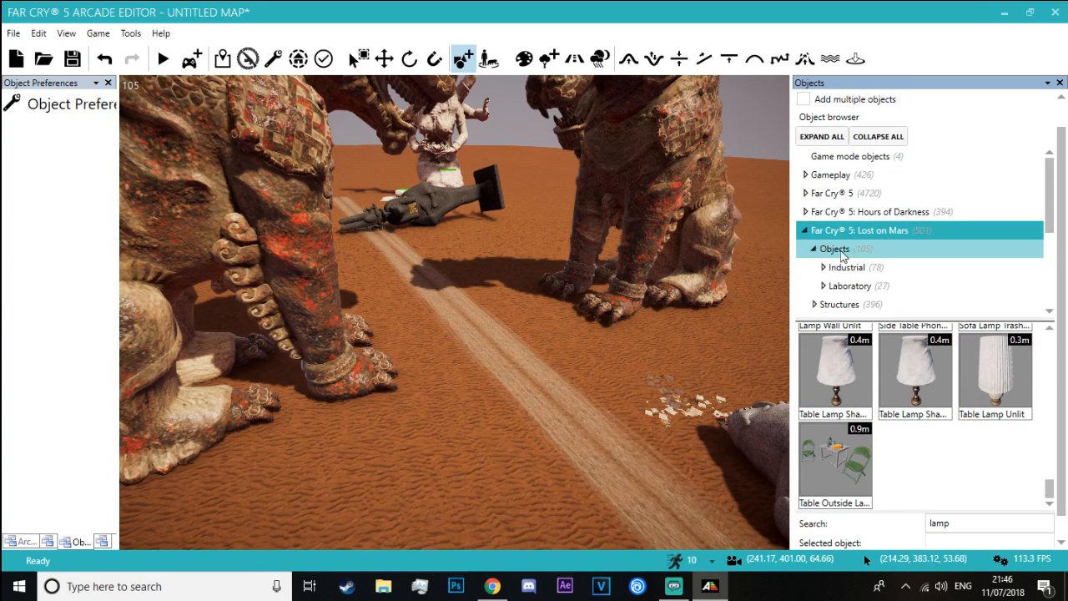
left_click(823, 267)
scroll(897, 257, "down", 2)
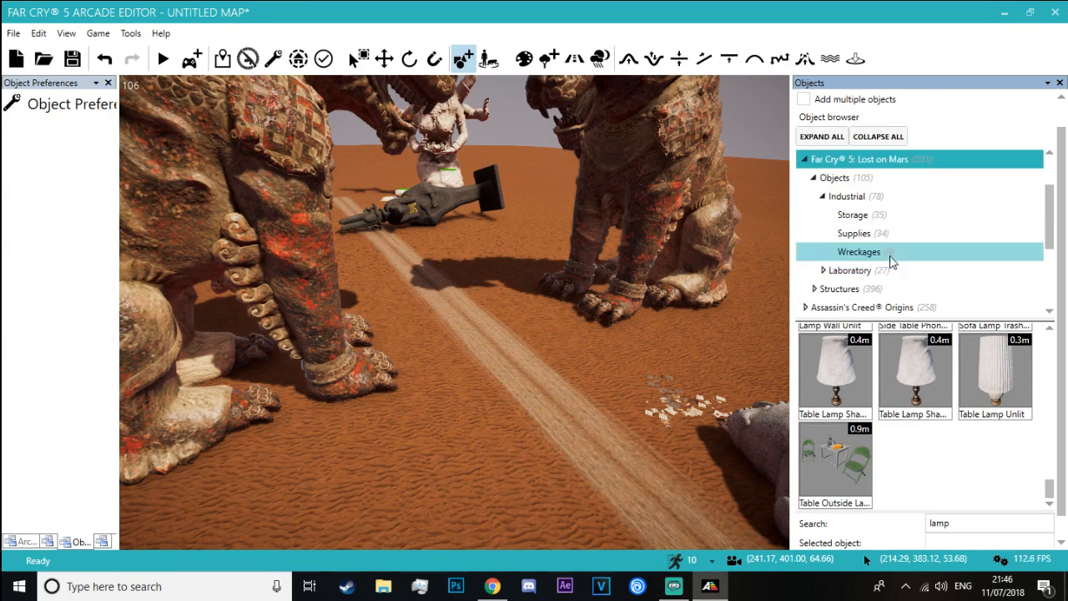
left_click(898, 253)
left_click(906, 234)
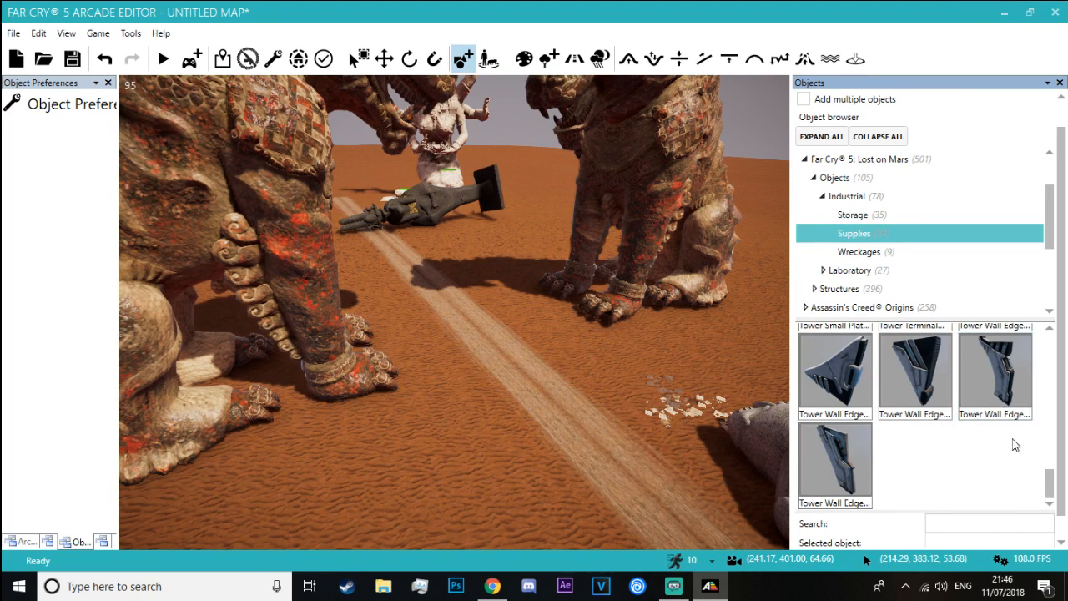
left_click_drag(1050, 486, 1048, 450)
left_click(924, 401)
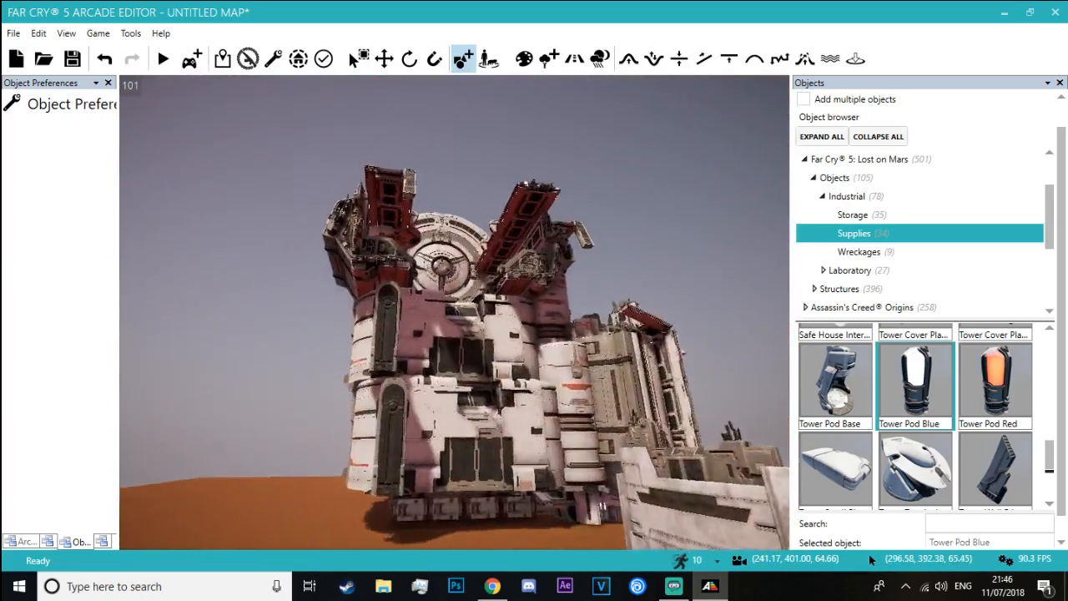
Place the Tower Pod Blue at the centre of the large disc's hub on top of the building
key("w")
right_click_drag(398, 417, 463, 350)
key("s")
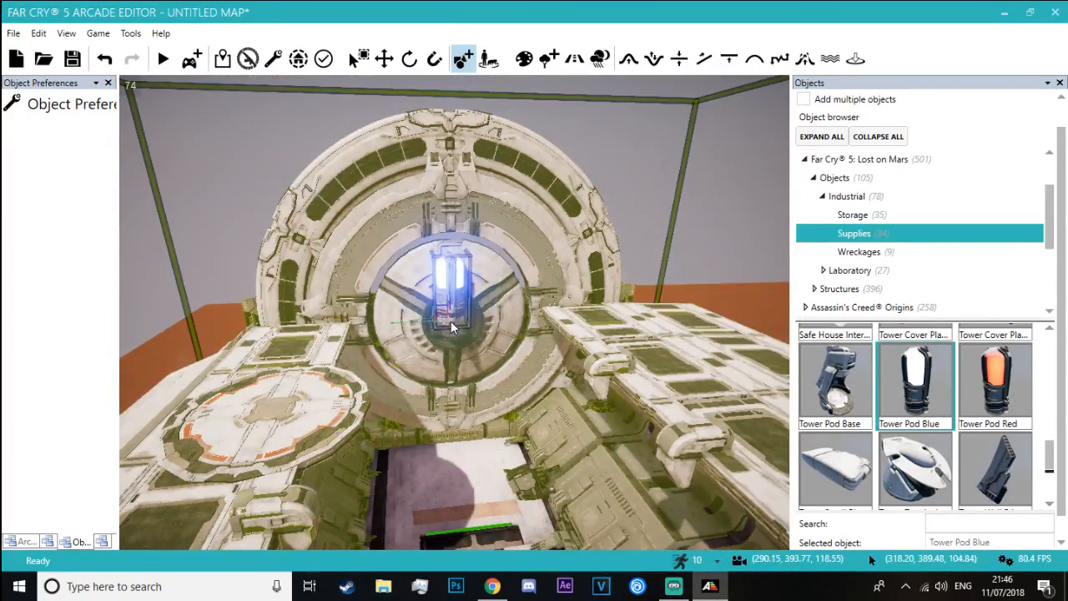
left_click(451, 327)
Place another Tower Pod Blue against the round plate on the side tower beside the main building
left_click(269, 419)
key("s")
right_click_drag(269, 419, 375, 430)
key("w")
key("w")
key("d")
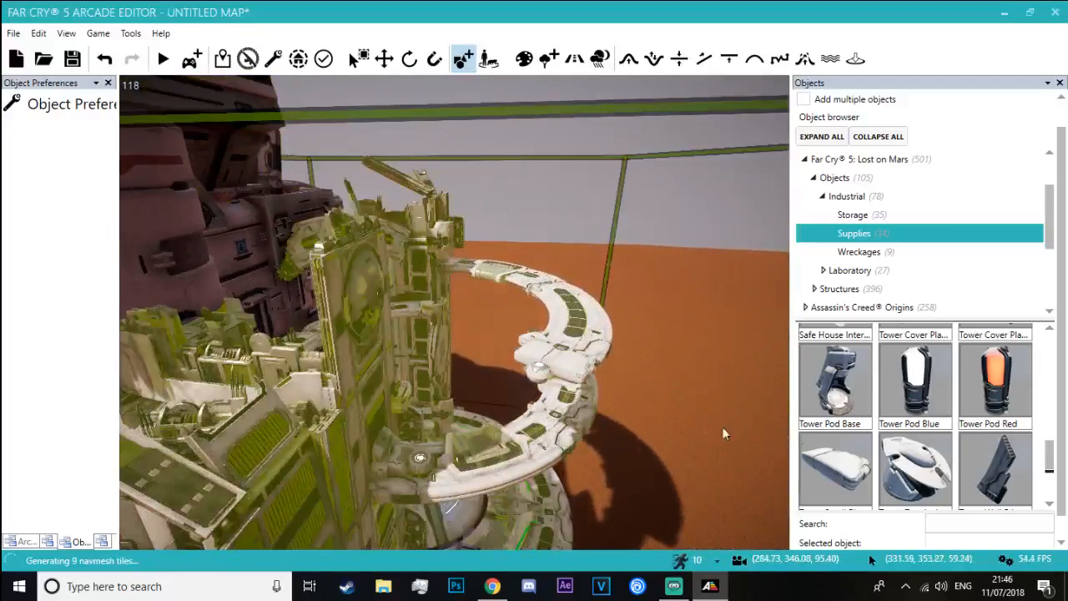
left_click(924, 390)
right_click_drag(280, 407, 213, 396)
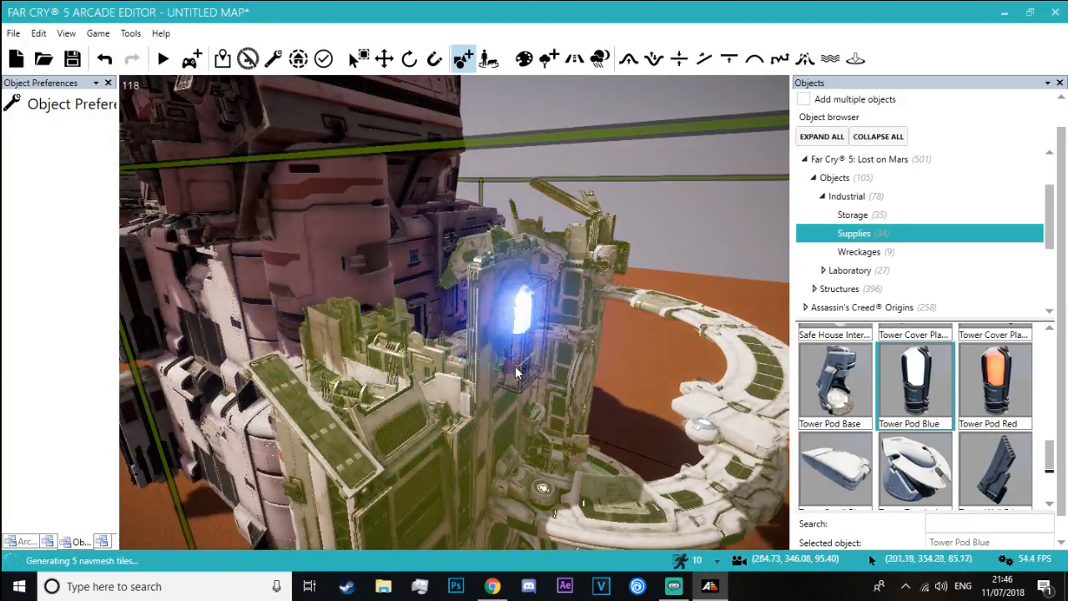
left_click(515, 321)
Place a Tower Pod Red on top of the white cylinder at the main building's side
key("a")
right_click_drag(515, 321, 668, 394)
key("w")
left_click(974, 380)
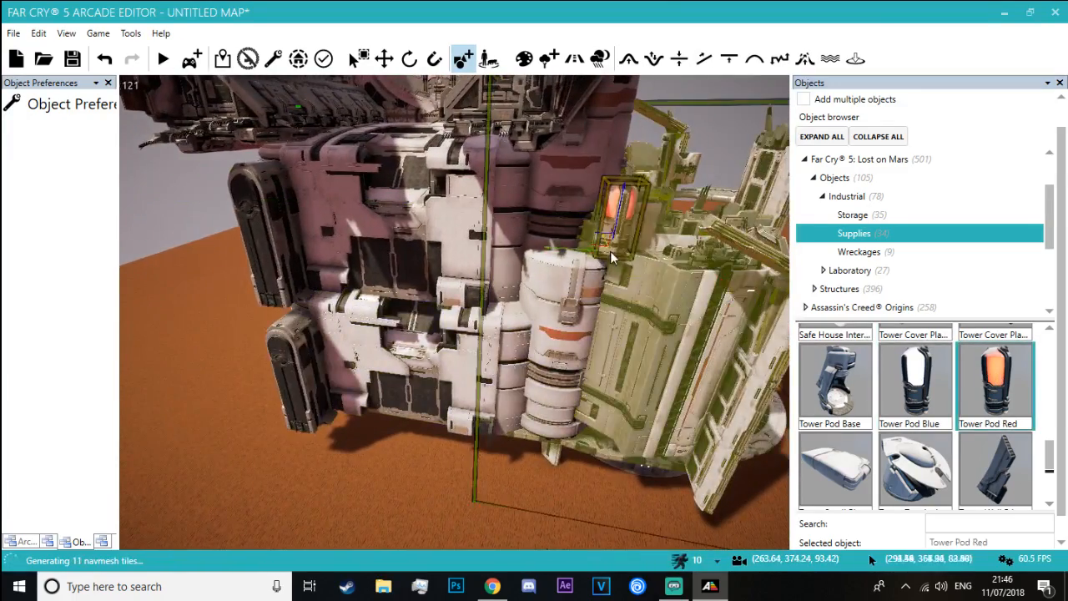
key("a")
Place a Tower Pod Red on each of the two roof platforms flanking the large disc
right_click_drag(482, 261, 709, 183)
key("w")
key("w")
right_click_drag(455, 313, 618, 401)
key("a")
key("s")
key("s")
key("d")
key("a")
left_click(993, 380)
left_click(606, 297)
key("s")
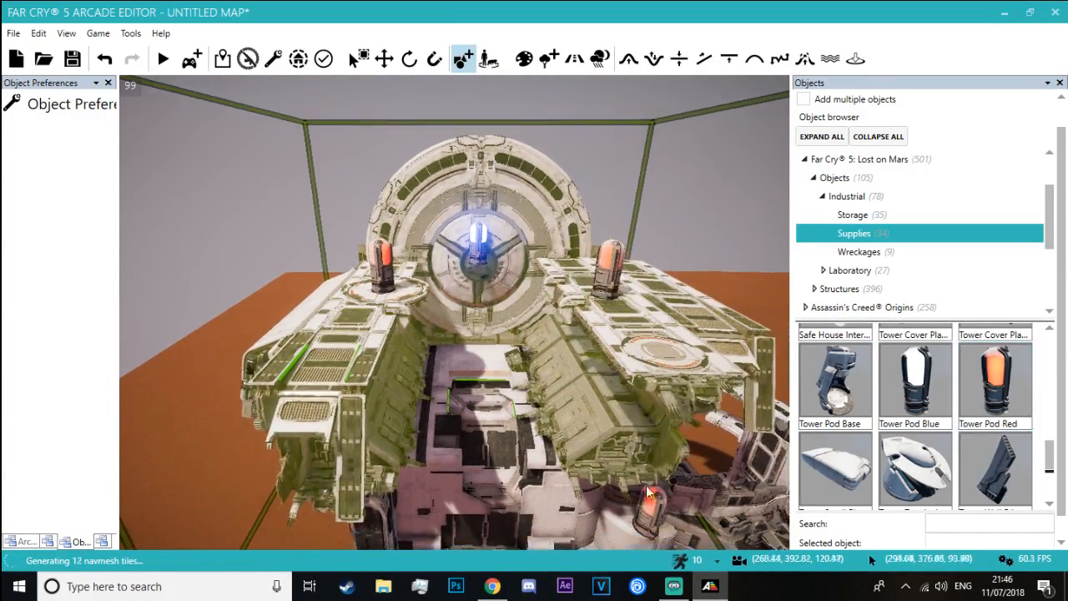
Delete the Tower Pod Red standing on the white cylinder below the roof platforms
left_click(653, 520)
key("Delete")
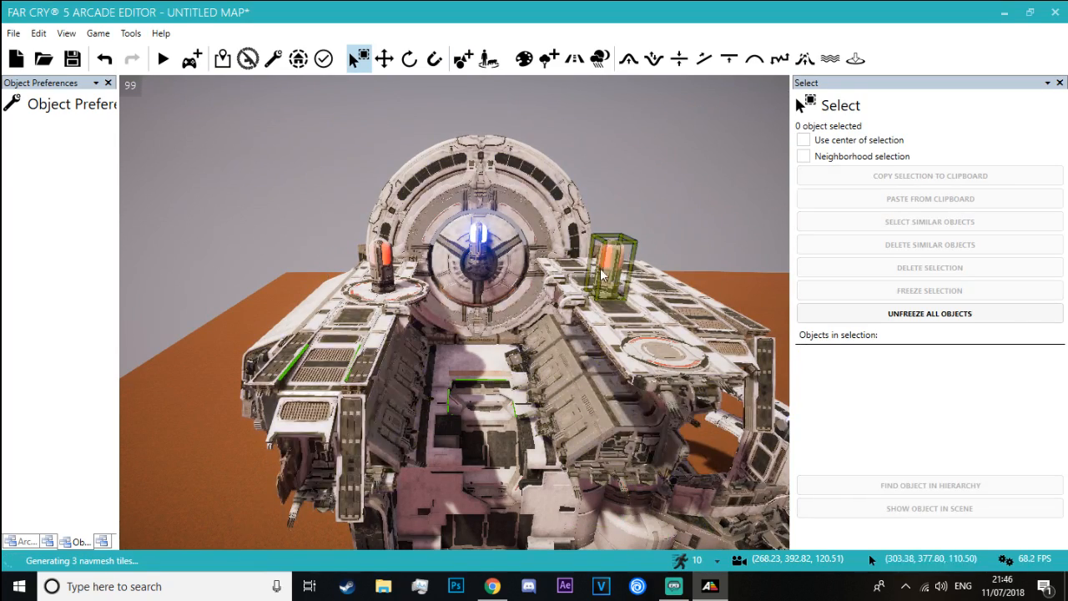
Rotate the Tower Pod Blue at the disc's hub so that it points straight out of the disc
left_click(403, 68)
key("w")
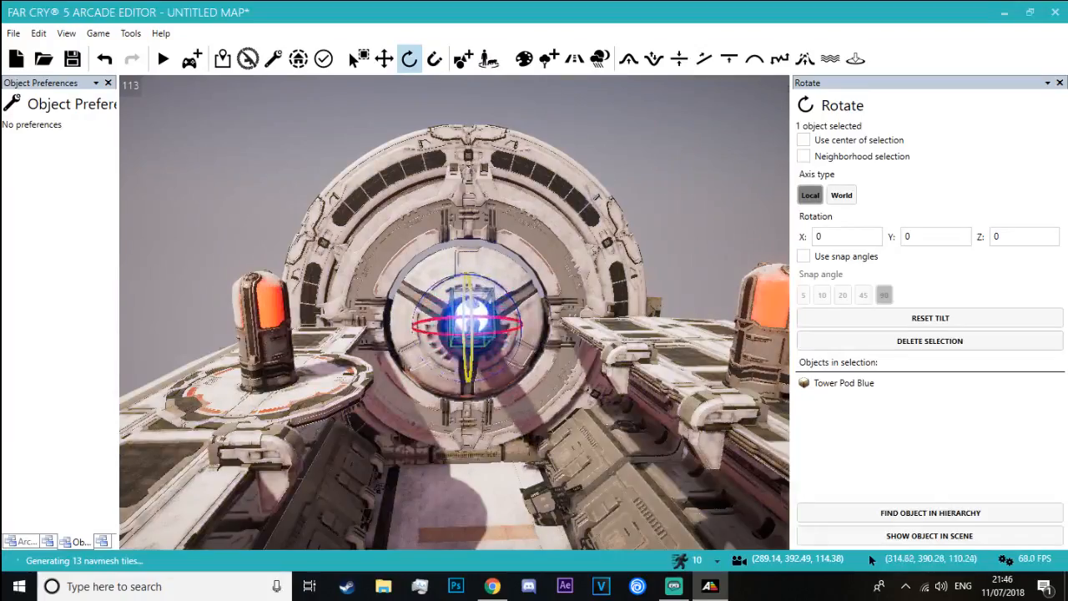
left_click(166, 168)
Delete the Tower Pod Blue from the round plate on the side tower
right_click_drag(166, 168, 242, 238)
key("w")
key("w")
key("d")
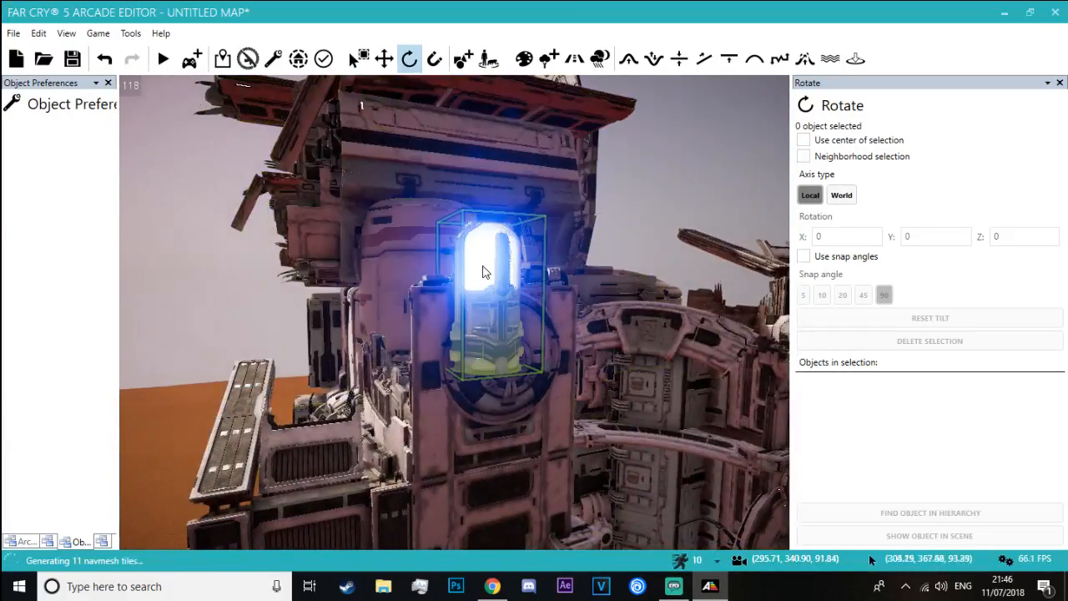
key("Delete")
Copy a Tower Pod Red from beside the disc and paste it at the side tower's round plate
right_click_drag(510, 360, 266, 224)
key("w")
key("s")
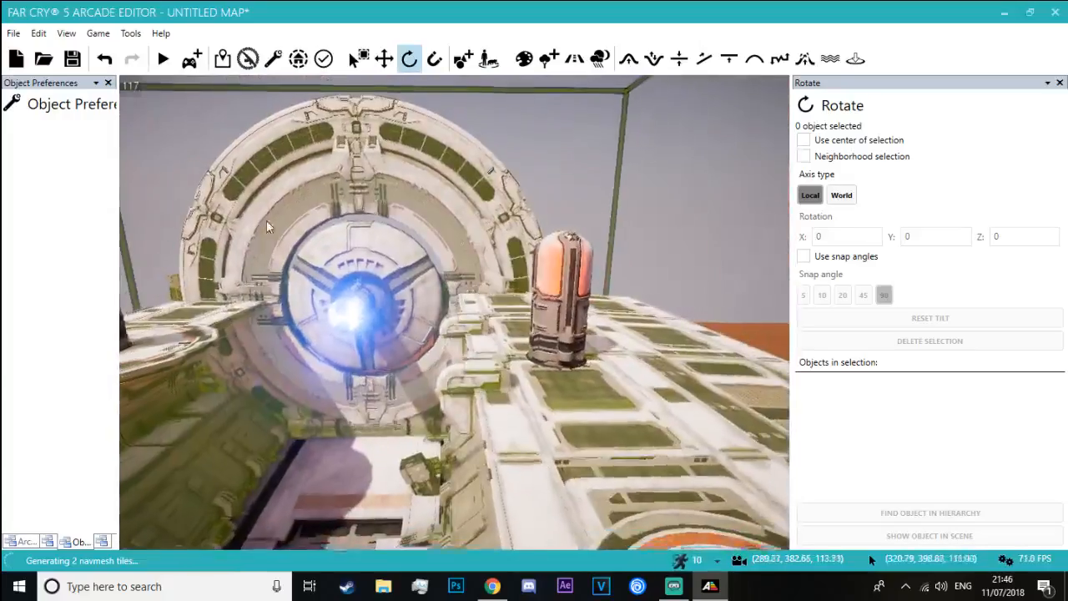
left_click(359, 59)
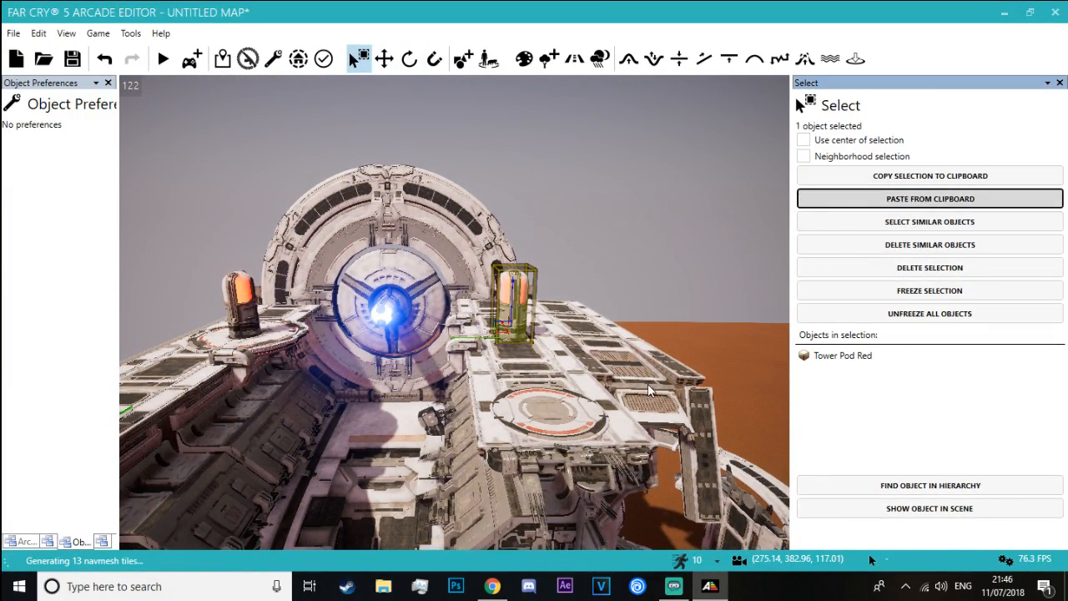
mouse_move(513, 334)
right_mouse_down()
mouse_move(667, 425)
mouse_move(696, 467)
mouse_move(467, 251)
mouse_move(600, 375)
mouse_move(659, 476)
mouse_move(546, 291)
mouse_move(600, 424)
right_mouse_up()
key("w")
key("w")
Rotate the Tower Pod Red on the side tower onto its side so it sticks out of the round plate
left_click(408, 56)
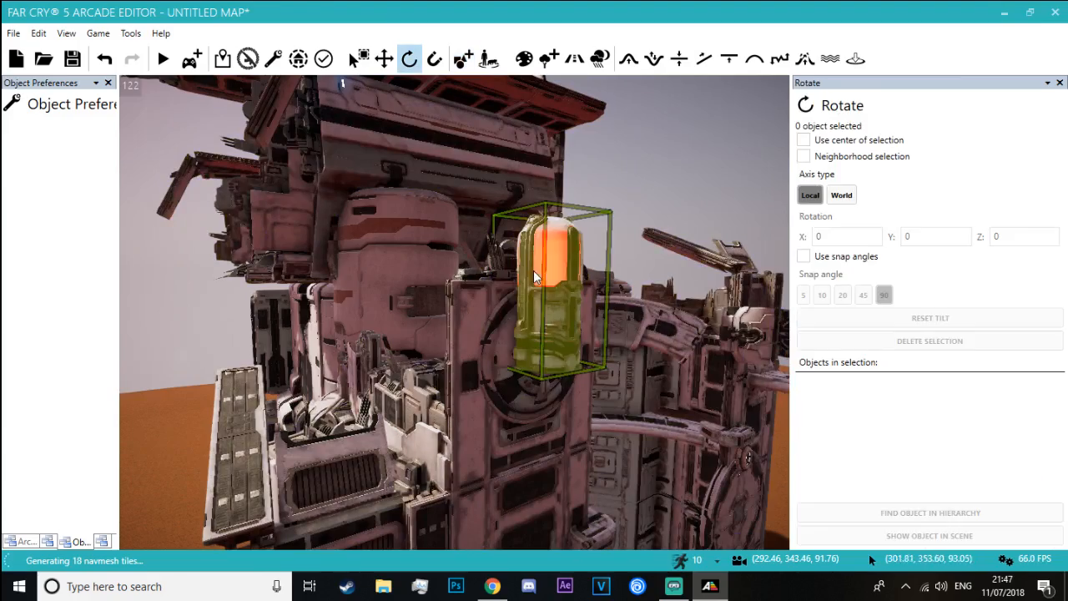
left_click(554, 327)
left_click_drag(589, 349, 596, 409)
left_click_drag(748, 457, 660, 492)
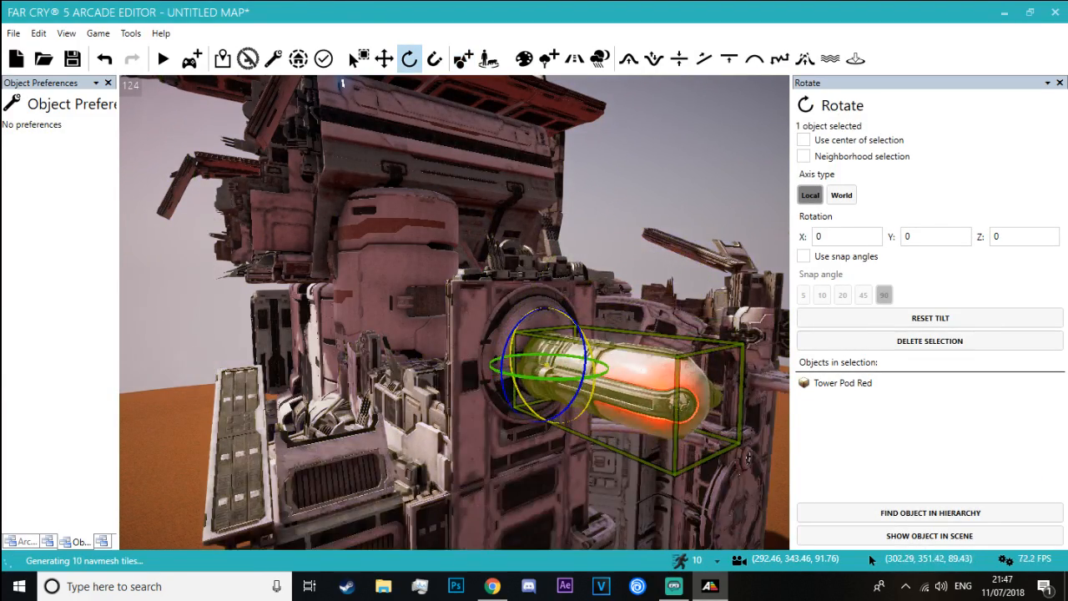
left_click(629, 167)
Fine-tune the tilt of the side tower's Tower Pod Red so that it lies level
key("a")
right_click_drag(629, 167, 776, 180)
key("d")
left_click(621, 341)
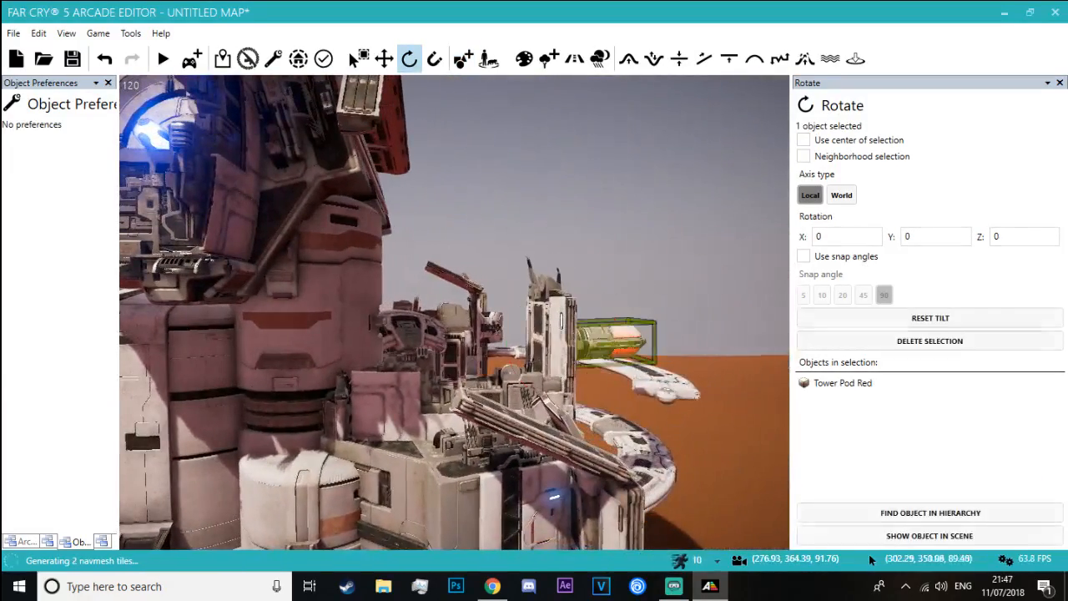
left_click_drag(589, 351, 585, 380)
left_click(616, 259)
Set the environment's Fog bottom: density to 4.00
right_click_drag(615, 258, 479, 196)
key("w")
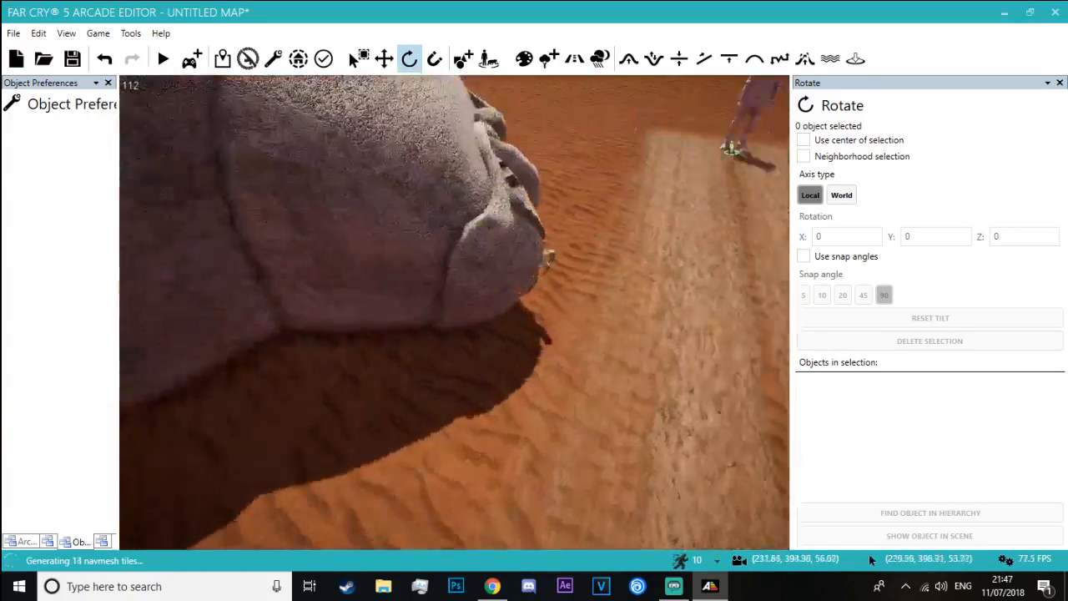
key("s")
right_click_drag(455, 313, 342, 217)
key("w")
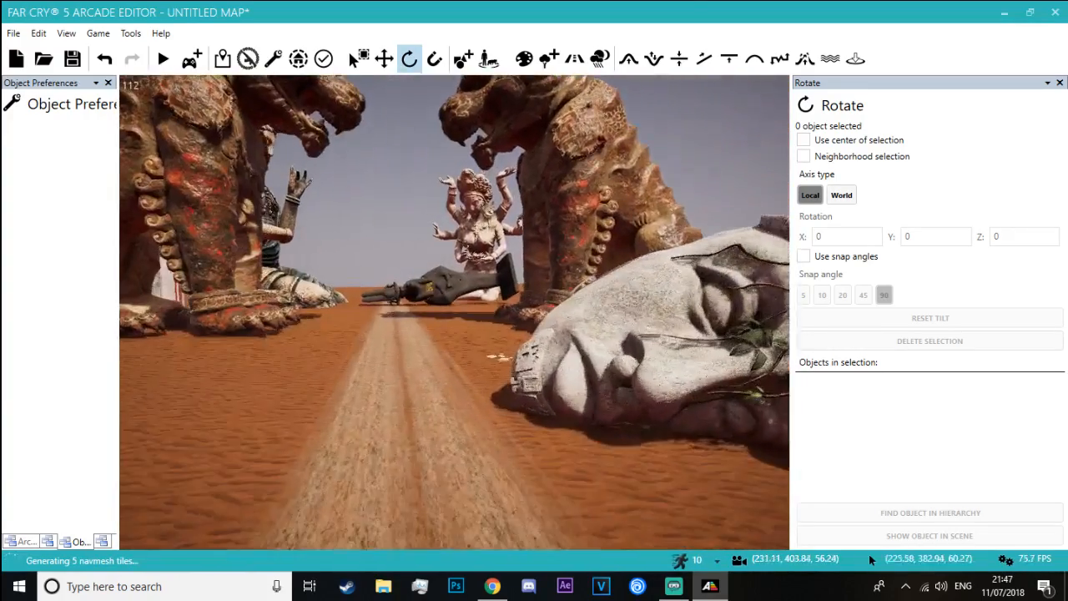
right_click_drag(584, 200, 559, 191)
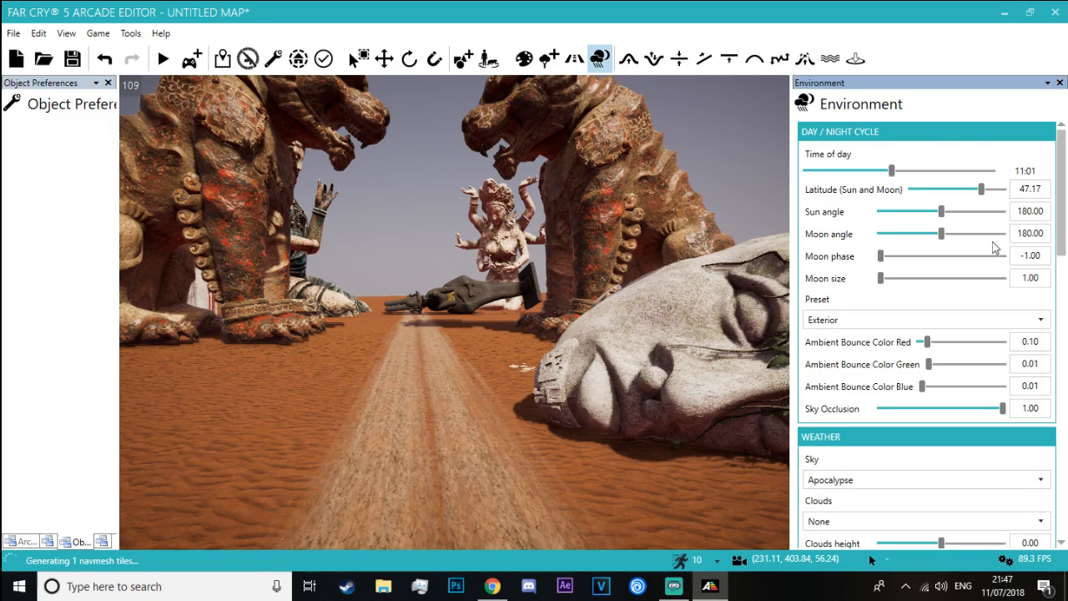
left_click_drag(1062, 214, 1063, 367)
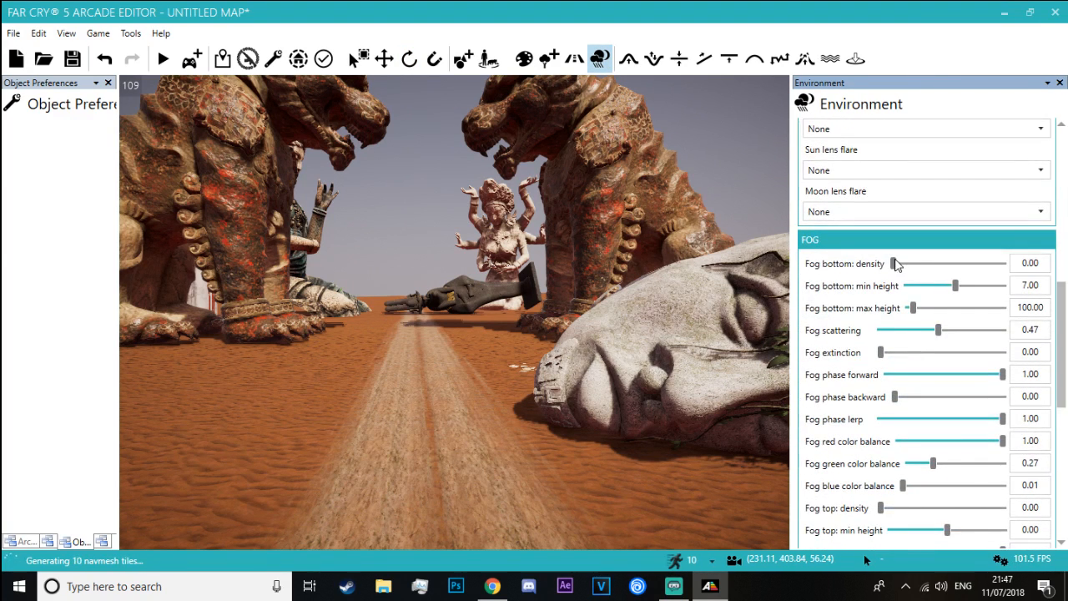
left_click_drag(894, 264, 1004, 263)
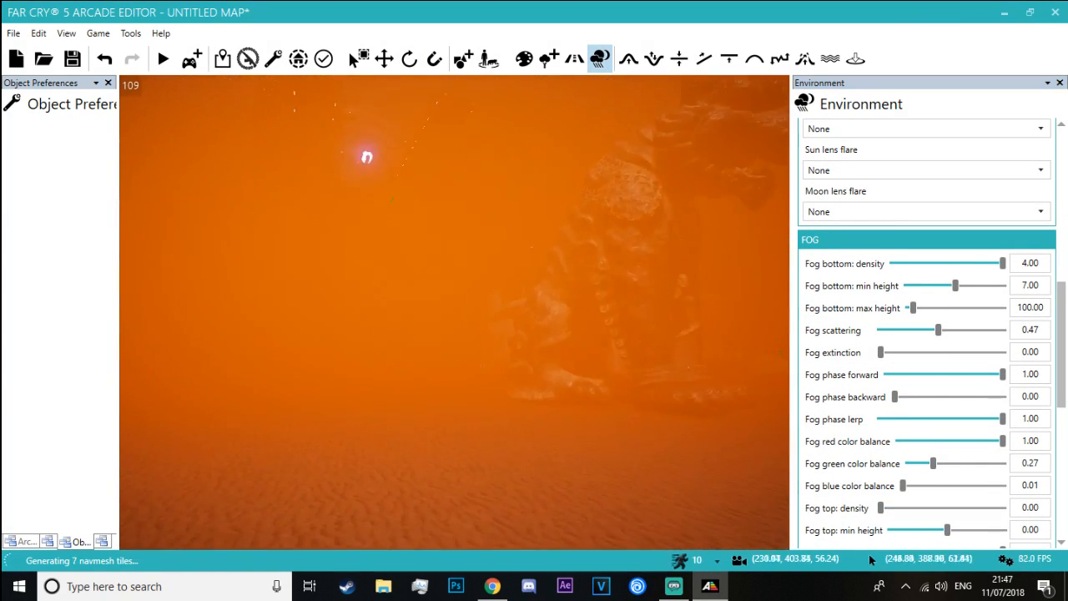
Examine how the building's blue and red pod lights show through the fog from the road and statues
key("w")
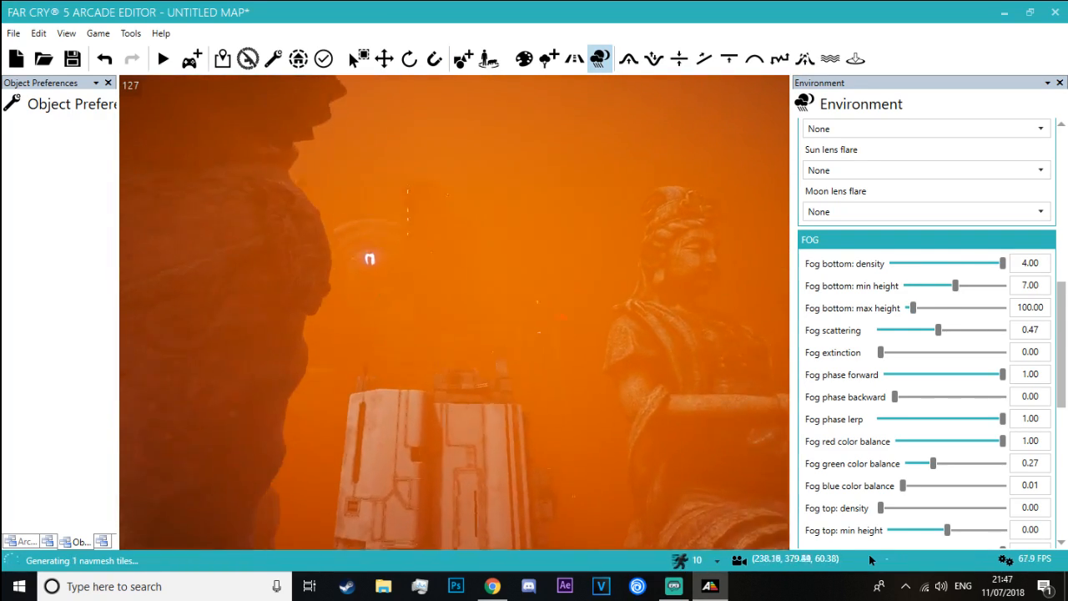
key("a")
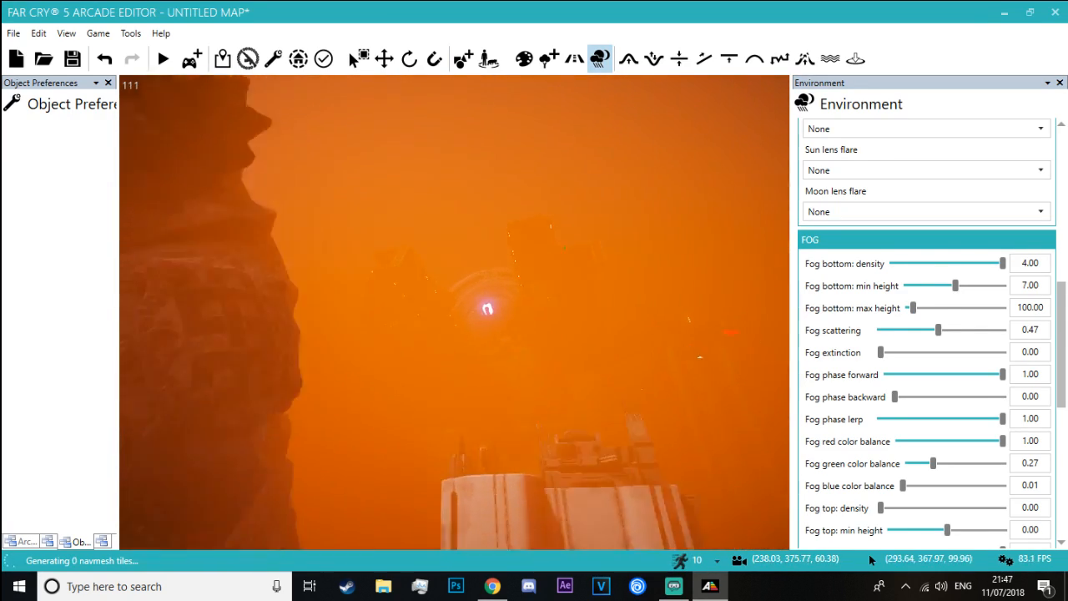
key("s")
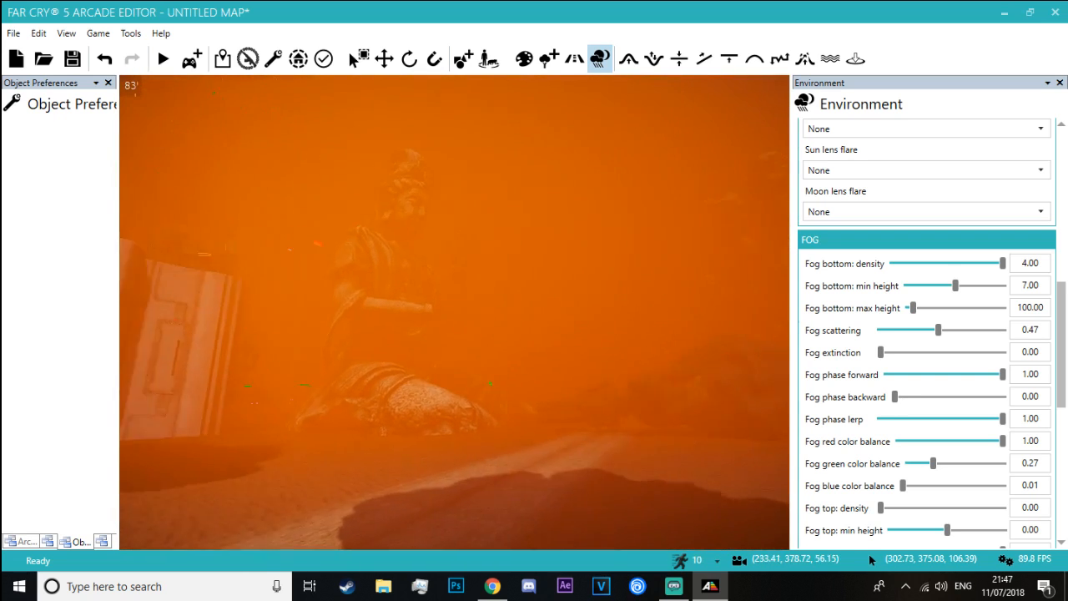
right_click_drag(455, 312, 334, 259)
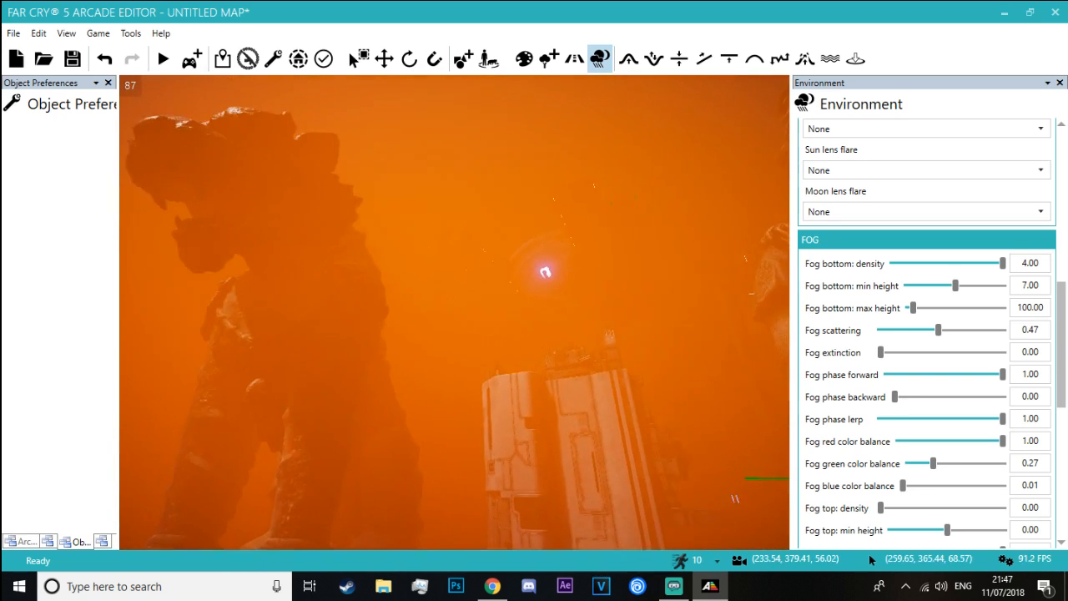
key("w")
right_click_drag(455, 312, 575, 312)
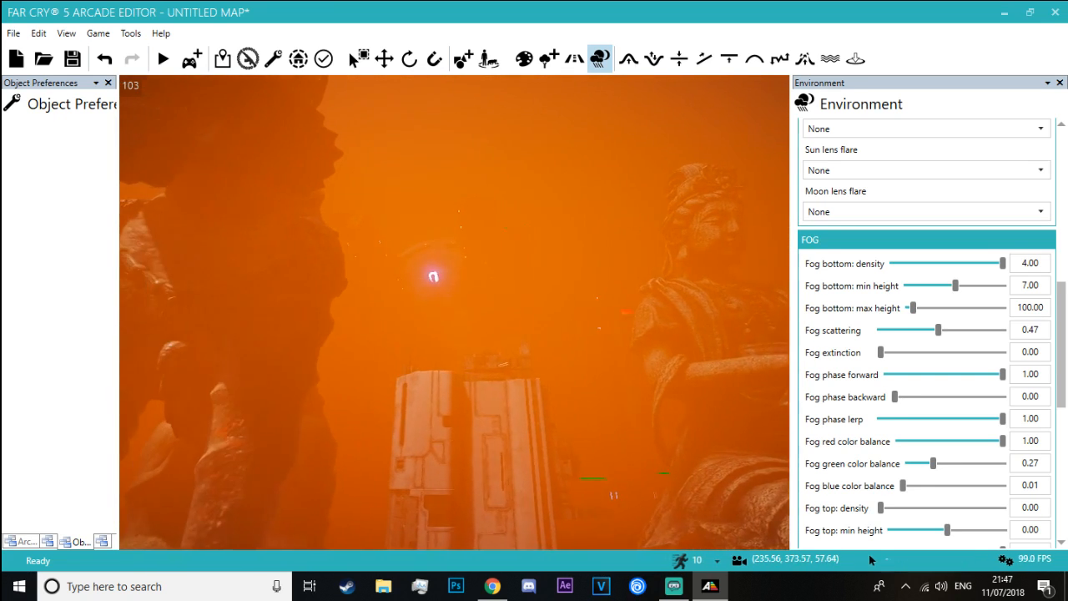
key("w")
right_click_drag(454, 312, 576, 271)
key("w")
key("s")
key("w")
key("a")
Select both Tower Pod Red objects on the building's upper arms and move them out to the arms' front ends
left_click(384, 58)
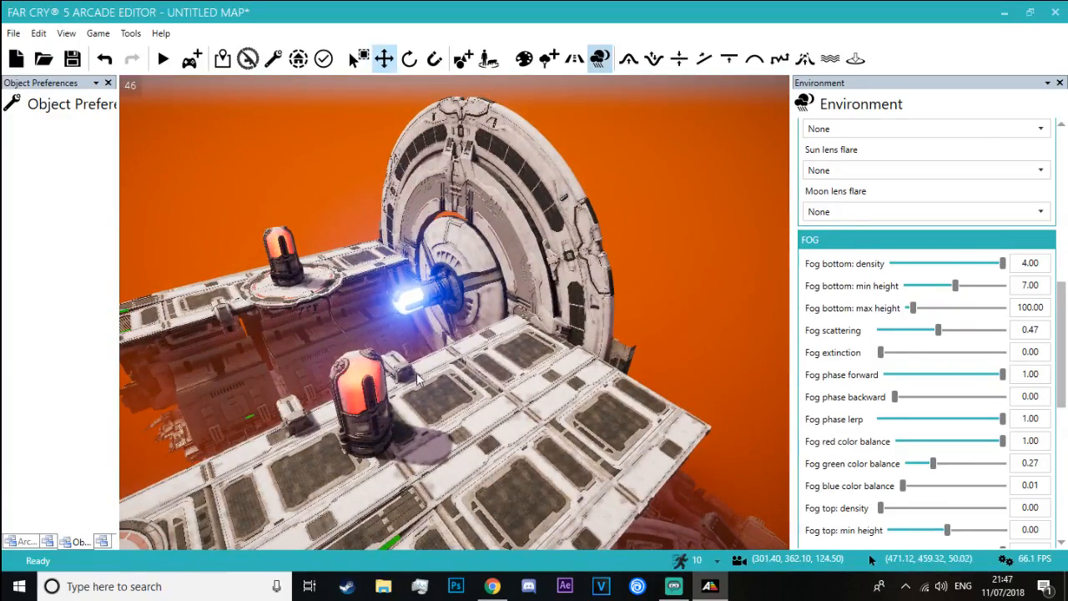
left_click(364, 397)
right_click_drag(365, 397, 326, 413)
left_click(387, 222, "ctrl")
key("s")
key("a")
right_click_drag(387, 222, 486, 238)
key("w")
key("s")
key("w")
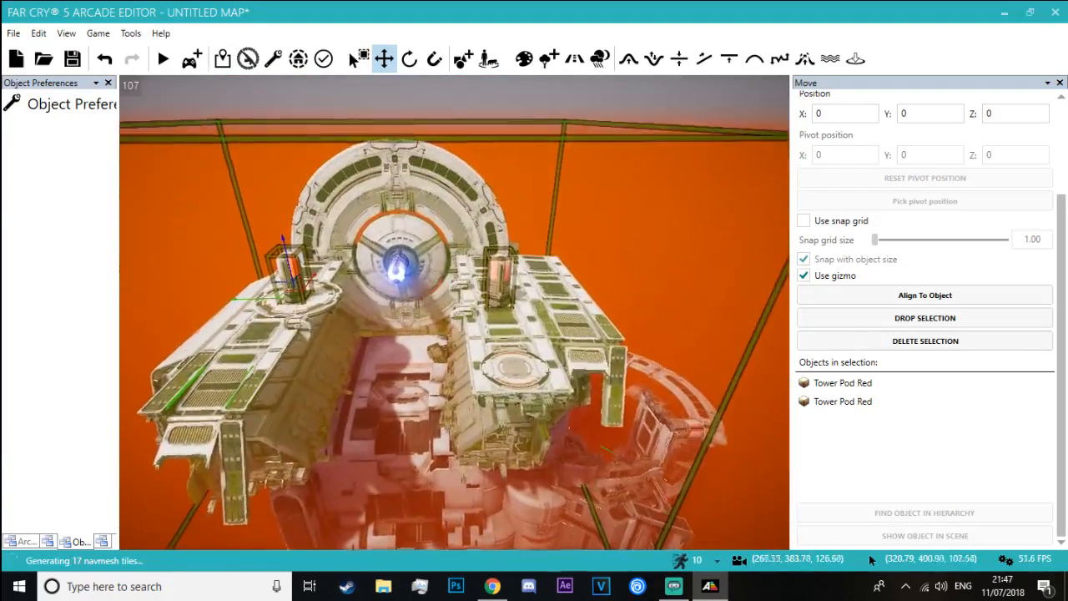
left_click_drag(299, 286, 260, 383)
right_click_drag(261, 383, 133, 315)
key("w")
key("s")
key("w")
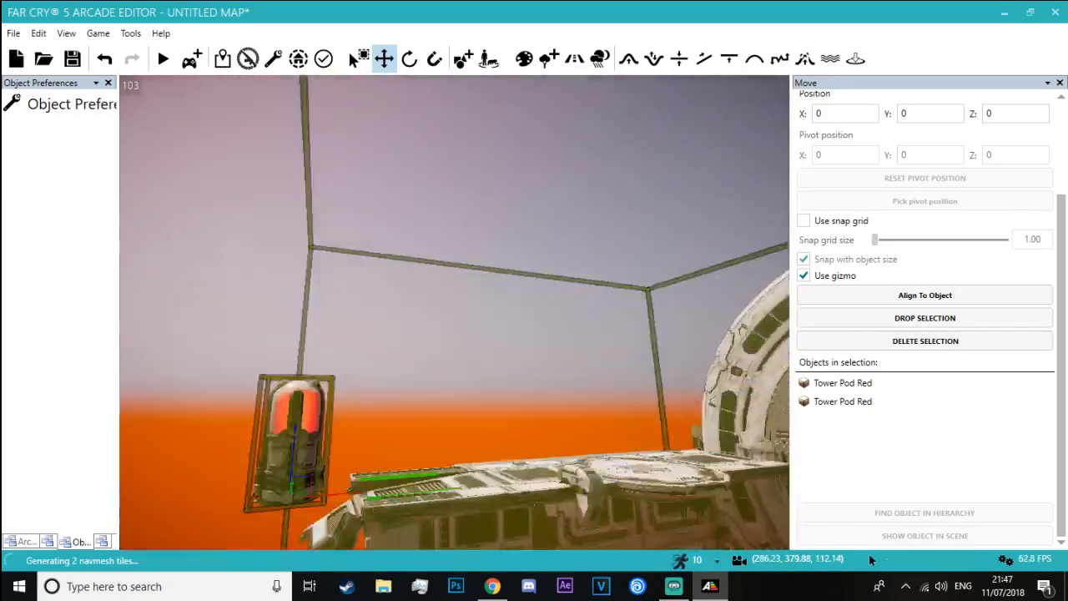
Rotate both Tower Pod Red objects onto their sides so their red domes point outward from the arm ends
key("s")
right_click_drag(350, 330, 340, 385)
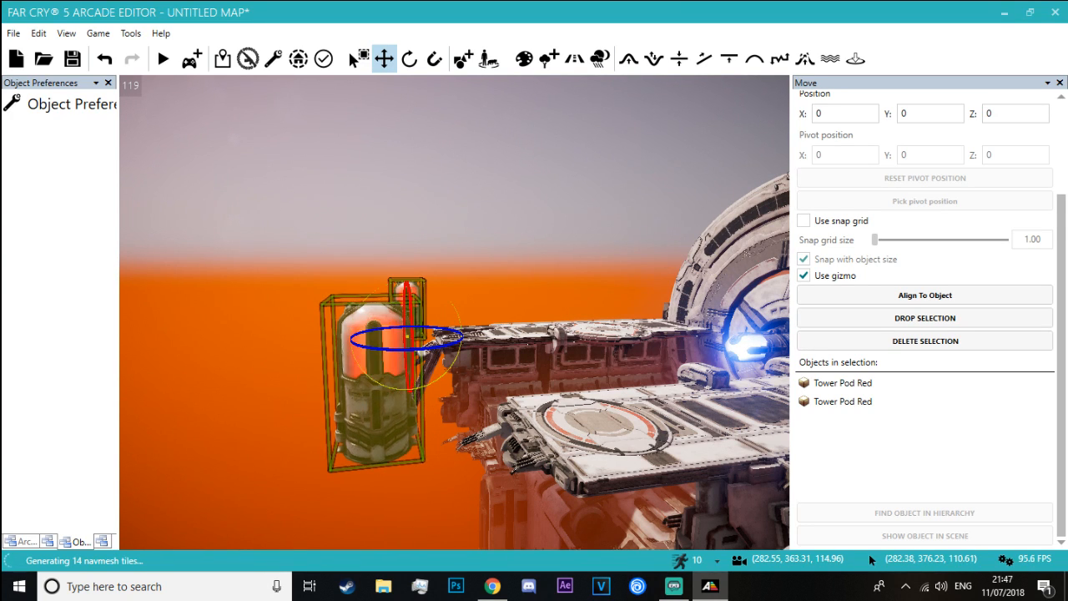
key("a")
right_click_drag(408, 327, 544, 345)
key("a")
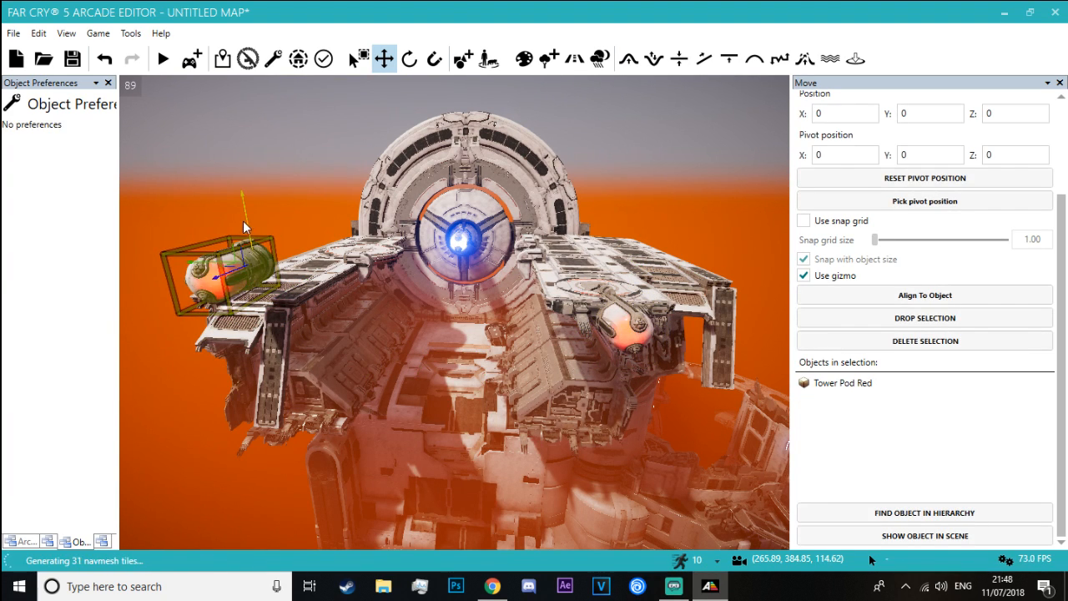
Adjust the position of the single selected Tower Pod Red so it sits against the front end of its arm
right_click_drag(208, 223, 326, 342)
key("w")
left_click_drag(208, 223, 457, 293)
right_click_drag(547, 156, 564, 405)
key("w")
key("a")
key("w")
Delete two unwanted objects from the scene around the building
left_click(429, 301)
key("Delete")
key("s")
key("w")
Try a Fog bottom: min height of 31.00 in the environment settings while viewing the statues along the sand road
key("w")
key("w")
mouse_move(459, 180)
right_mouse_down()
mouse_move(334, 213)
mouse_move(466, 196)
right_mouse_up()
left_click(465, 196)
key("Delete")
right_click_drag(342, 237, 167, 225)
key("a")
key("w")
right_click_drag(454, 313, 409, 338)
key("w")
key("w")
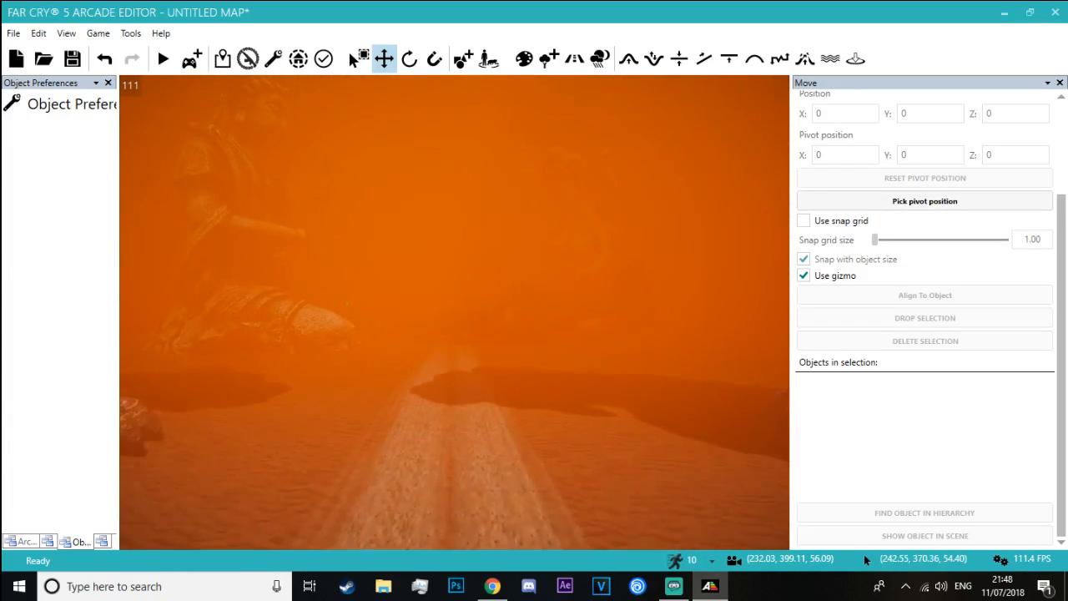
left_click(600, 60)
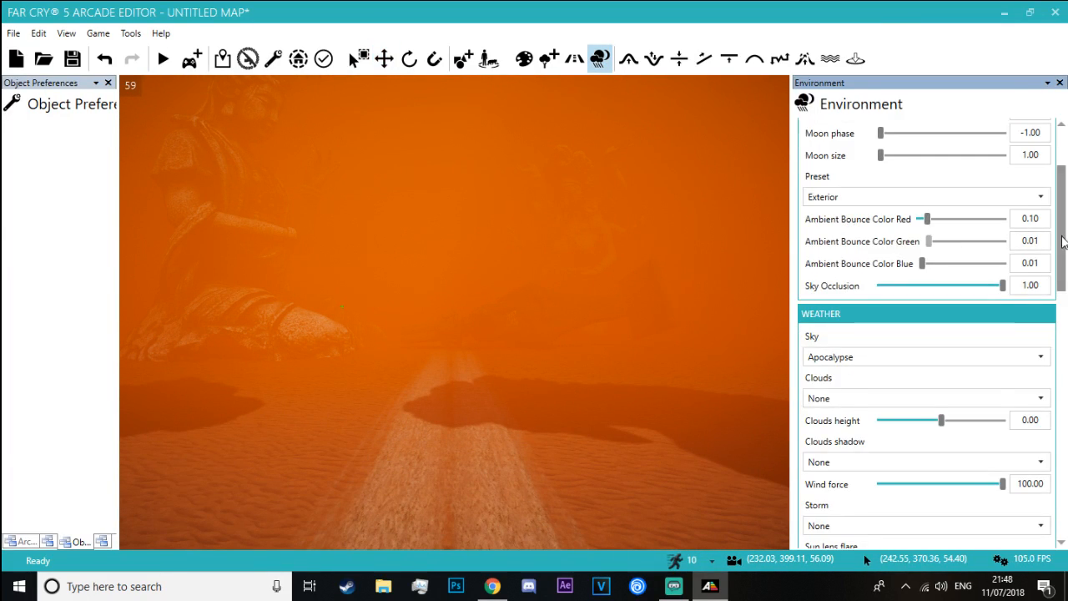
left_click_drag(1064, 241, 1066, 381)
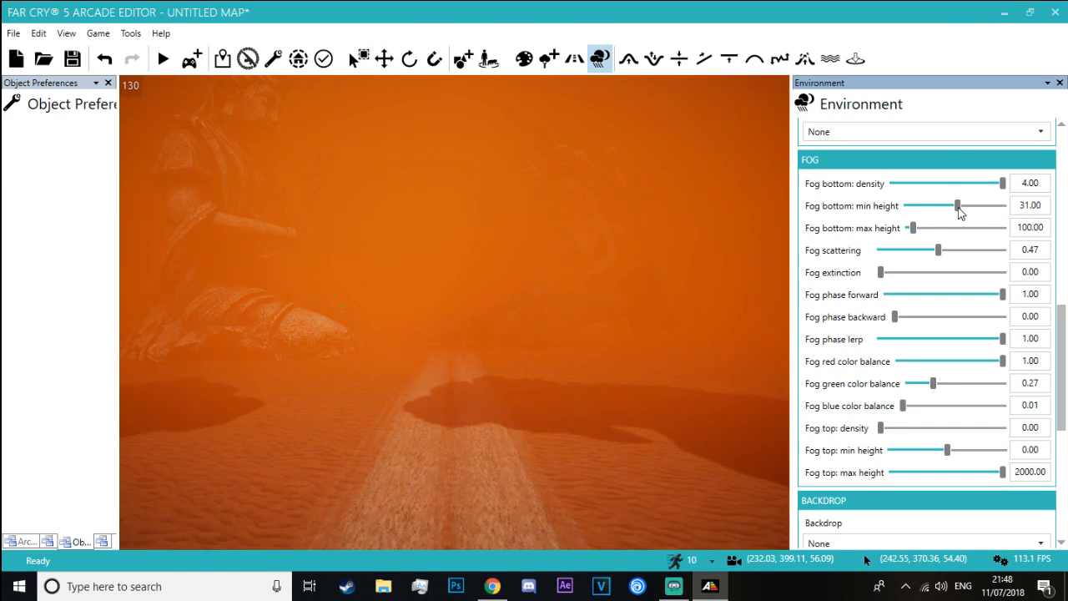
left_click_drag(958, 209, 962, 209)
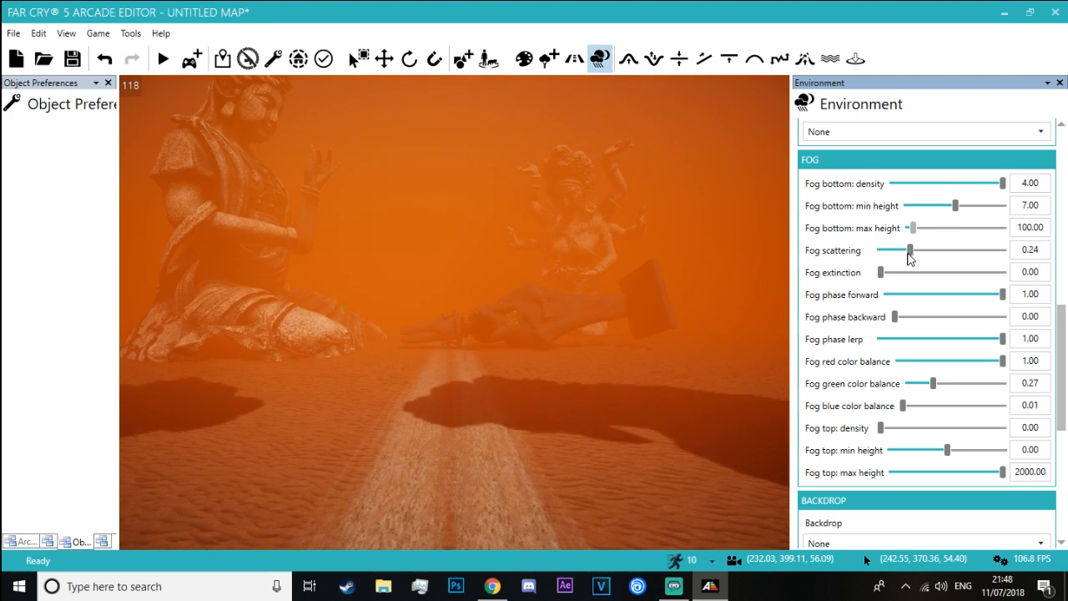
Try Fog scattering at 0.17 in front of the pod-lit building and return it to 0.47
left_click_drag(908, 254, 899, 254)
key("w")
right_click_drag(603, 240, 459, 201)
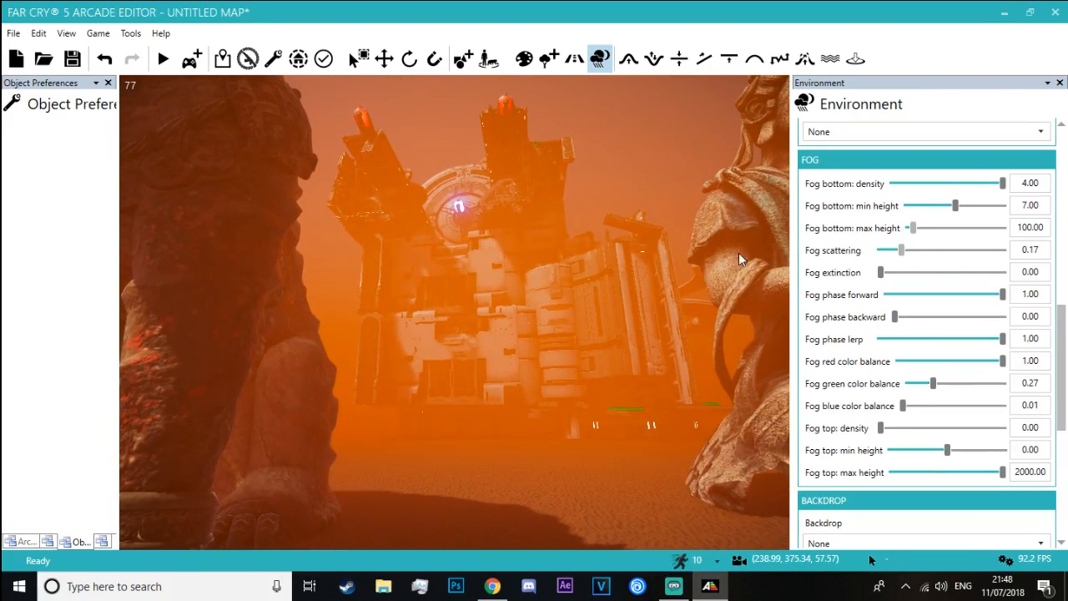
left_click_drag(902, 253, 935, 254)
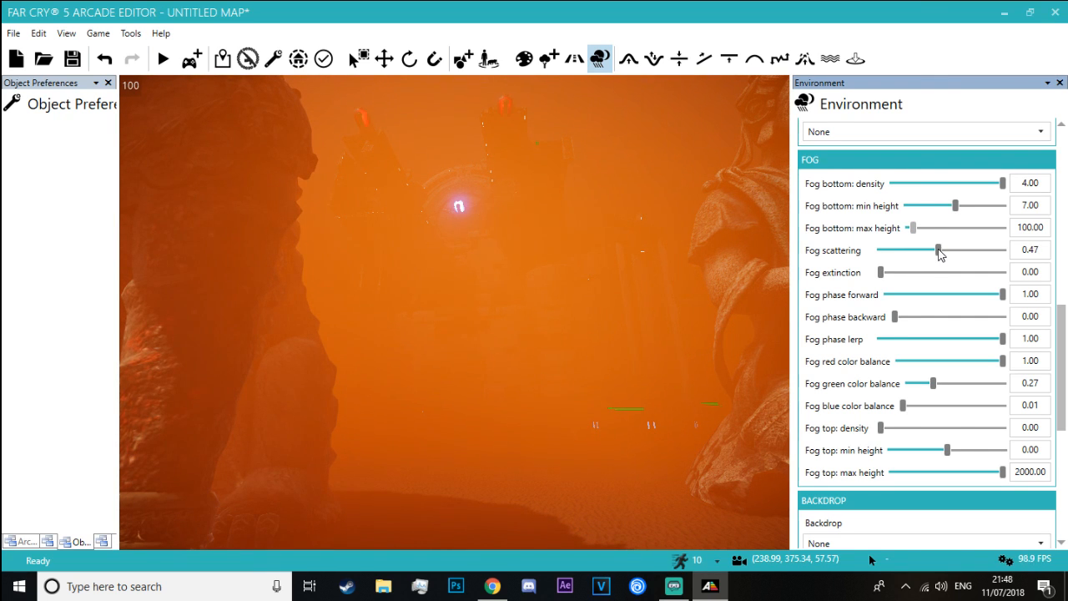
Set Fog bottom: min height to 15.00 and Fog scattering to 0.48, judging the haze from the sand road
right_click_drag(652, 241, 780, 254)
key("s")
key("s")
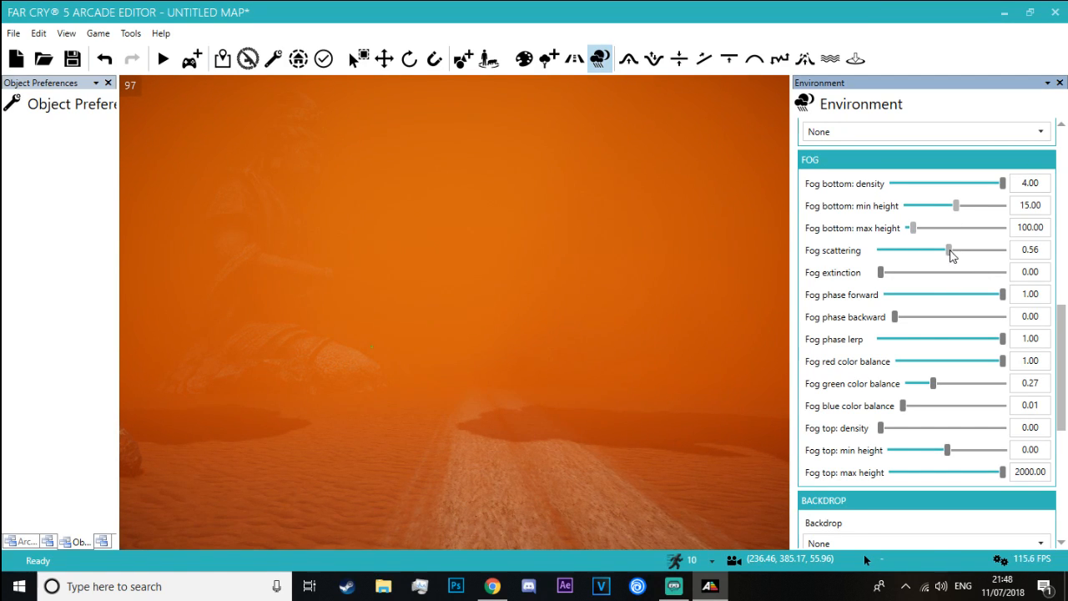
right_click_drag(668, 275, 726, 292)
key("s")
key("w")
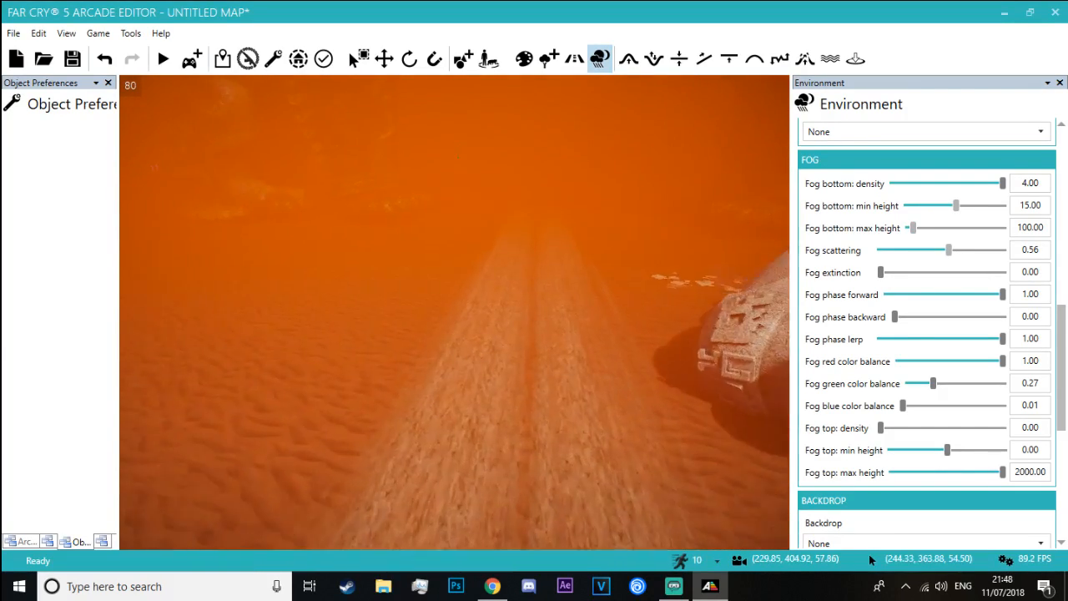
right_click_drag(509, 219, 524, 134)
key("w")
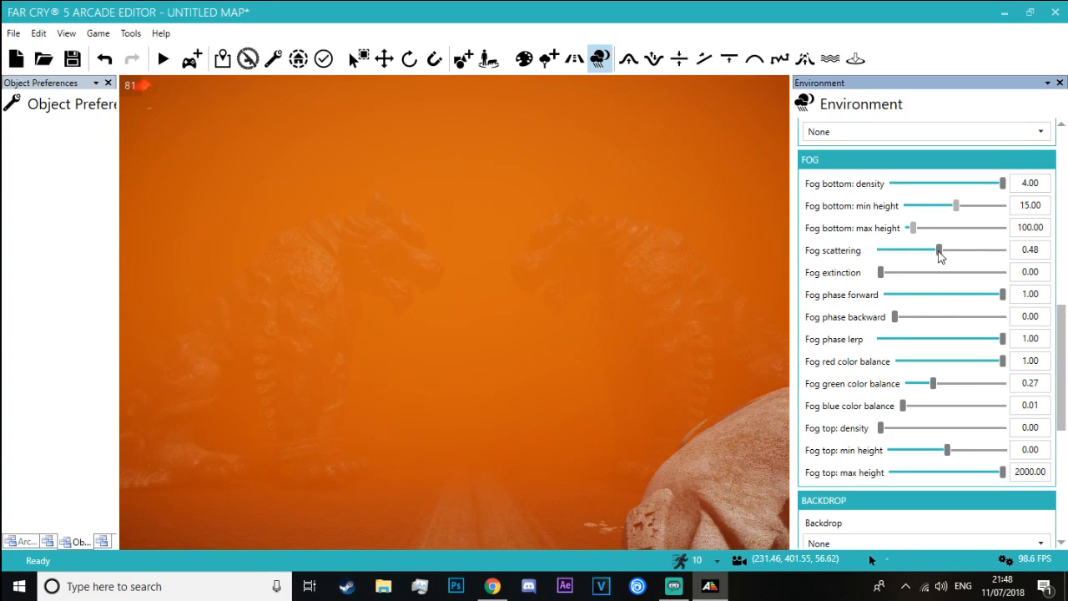
Save the map under the name Las Vegas Ruins
right_click_drag(618, 259, 534, 258)
right_click_drag(454, 258, 476, 342)
key("w")
key("w")
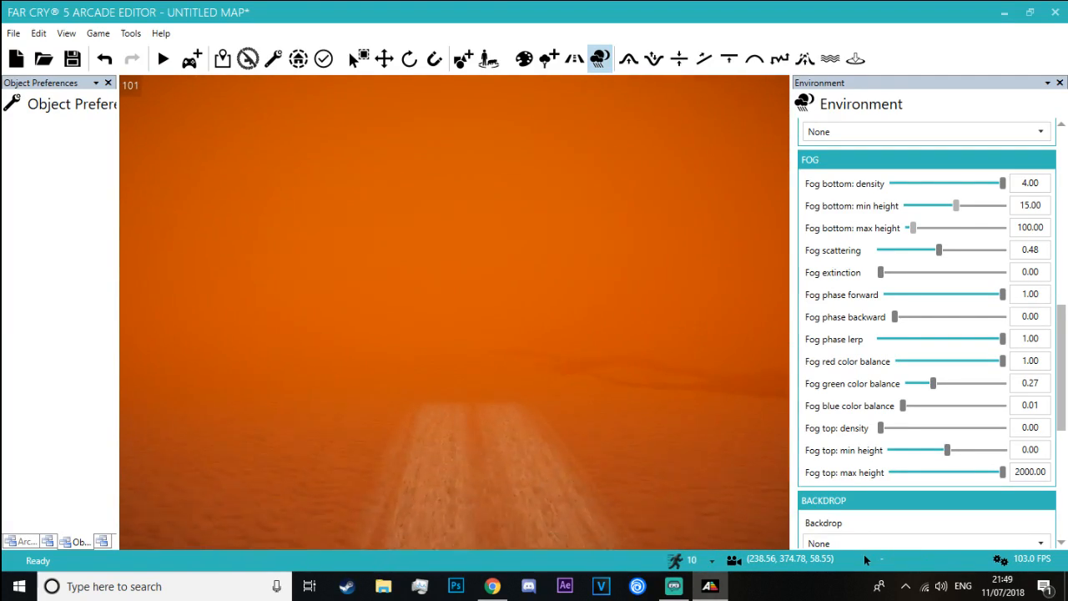
right_click_drag(476, 342, 292, 300)
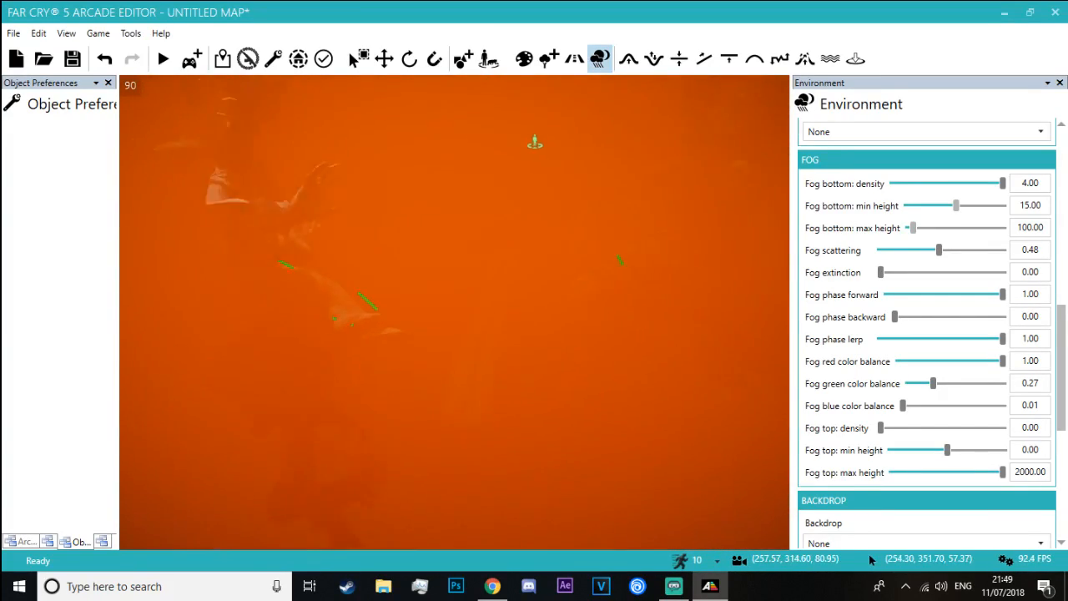
key("w")
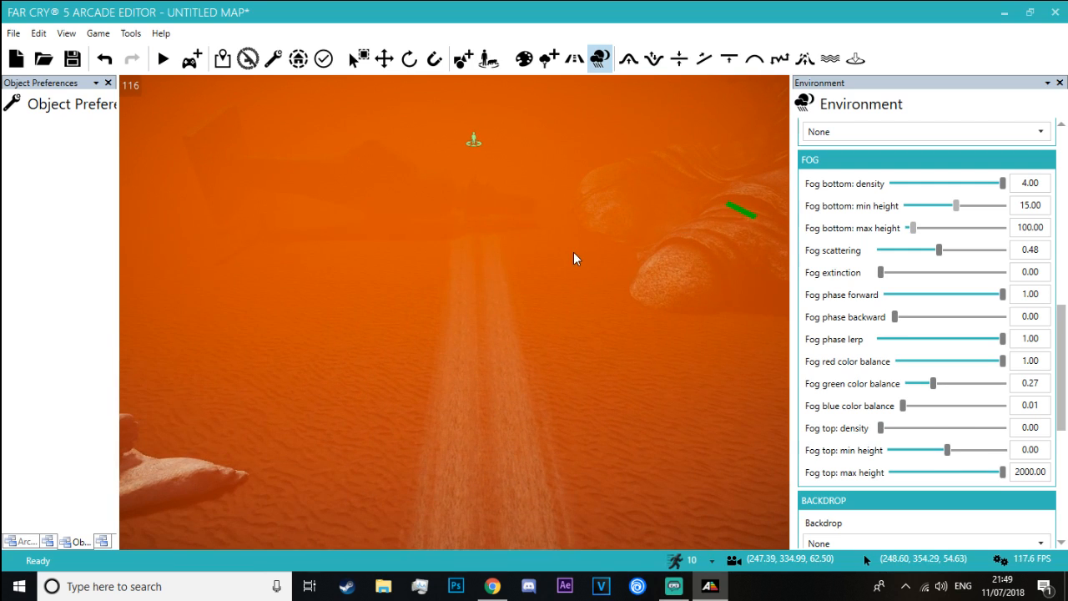
key("ctrl+s")
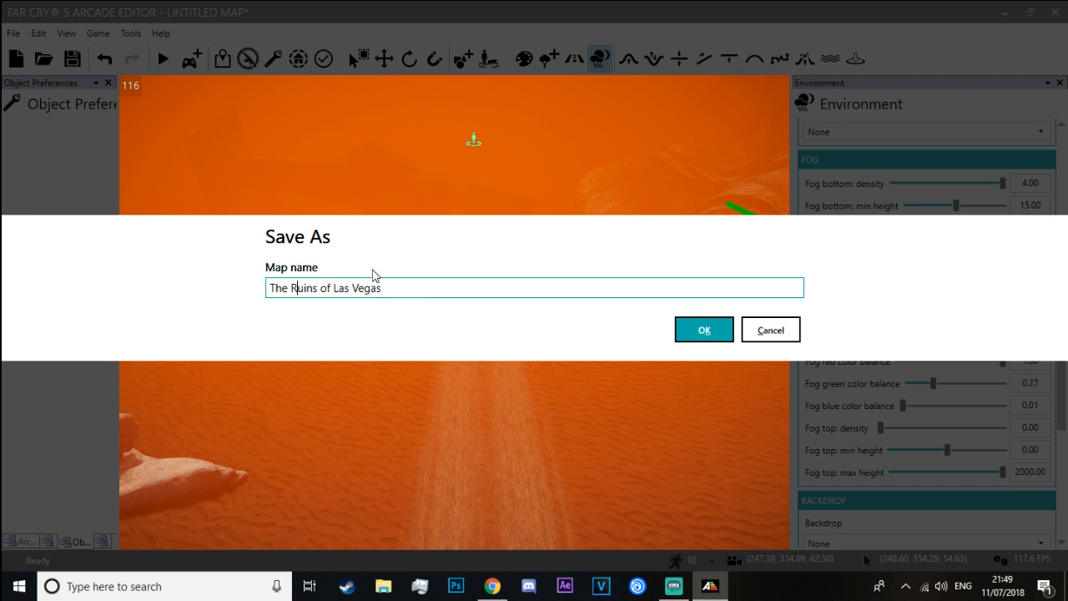
left_click(686, 330)
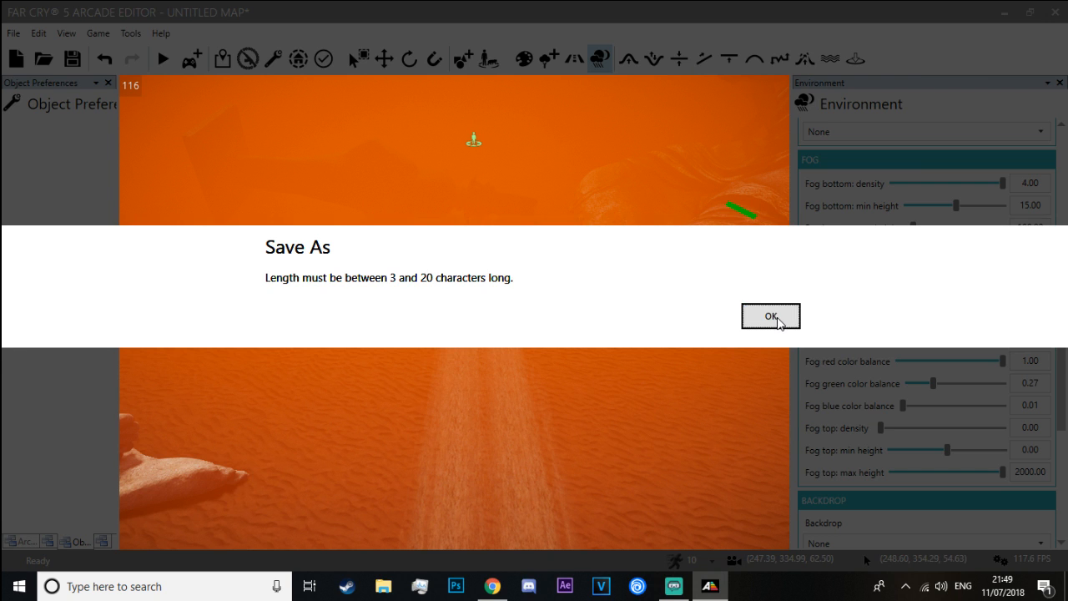
left_click(771, 317)
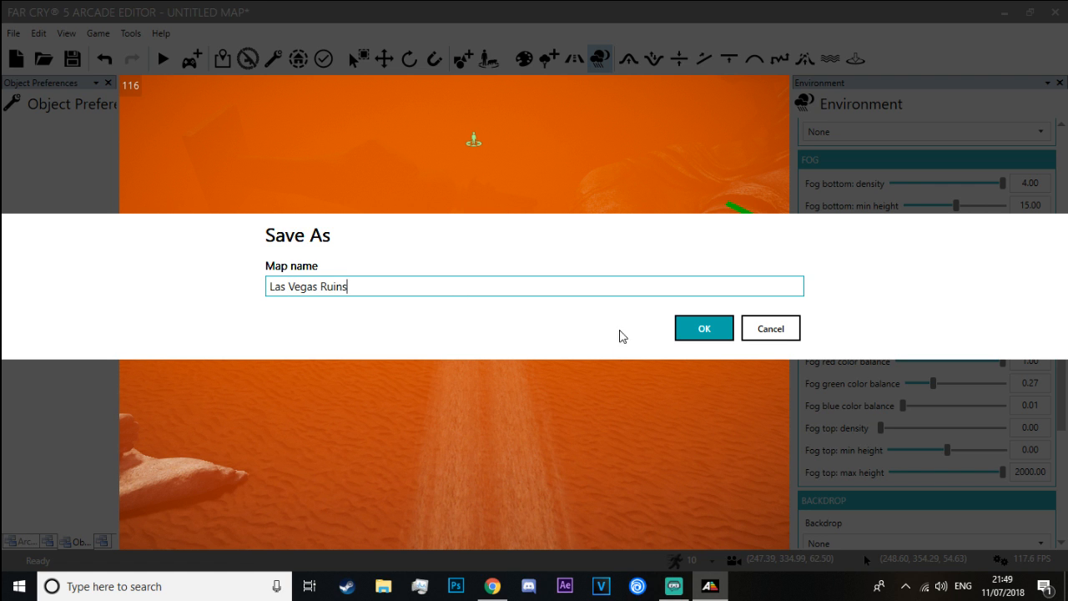
left_click(692, 329)
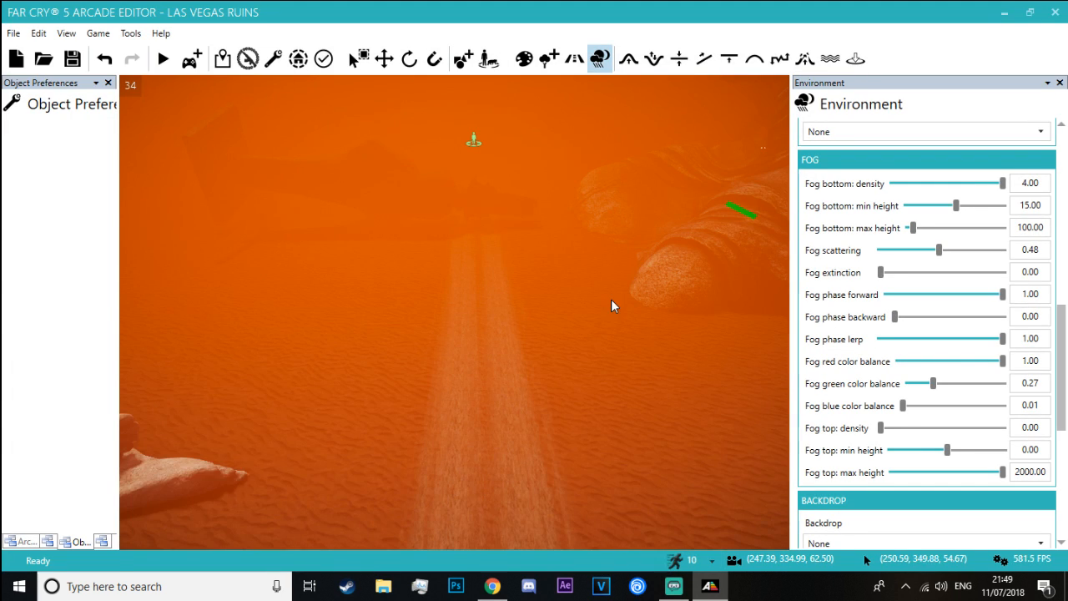
Bring up the list of own saved maps and look through the entries from wwii.fc5map to blade runner.fc5map
right_click_drag(522, 274, 334, 151)
key("w")
left_click(13, 33)
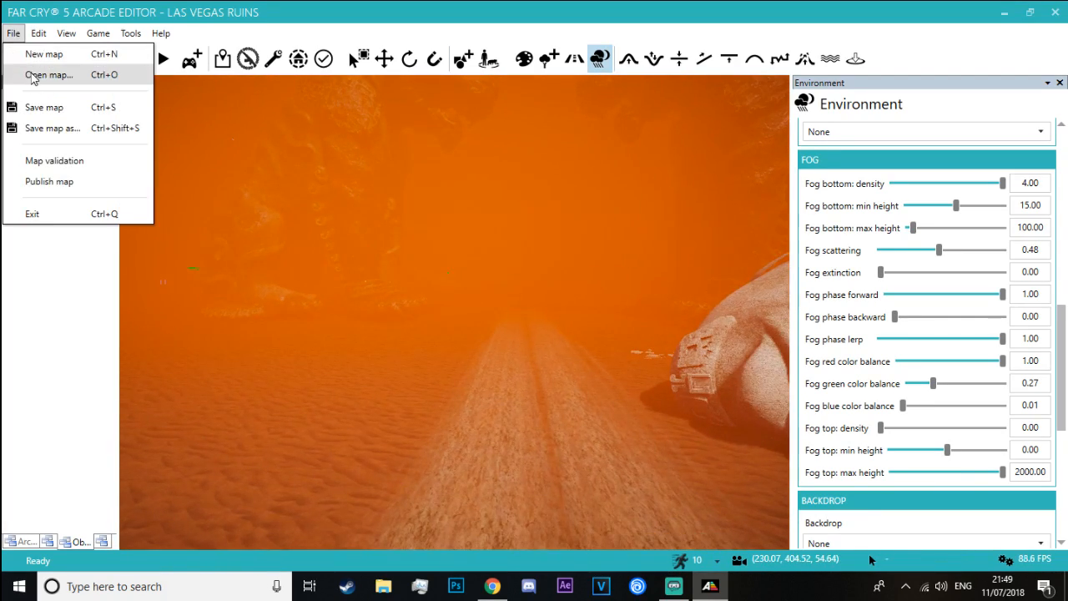
left_click(34, 75)
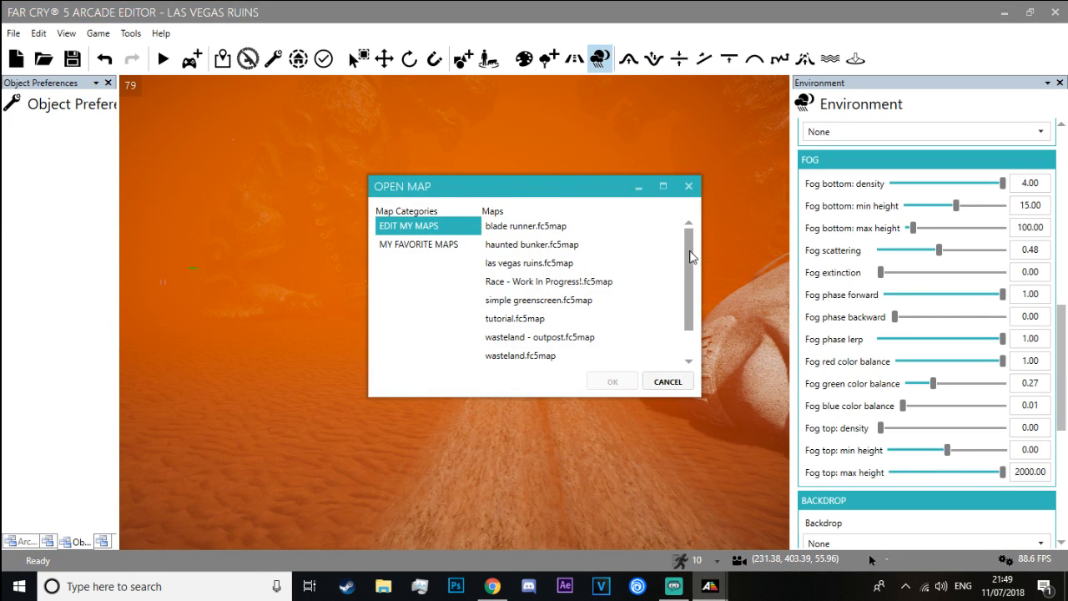
left_click_drag(690, 257, 684, 294)
left_click(542, 355)
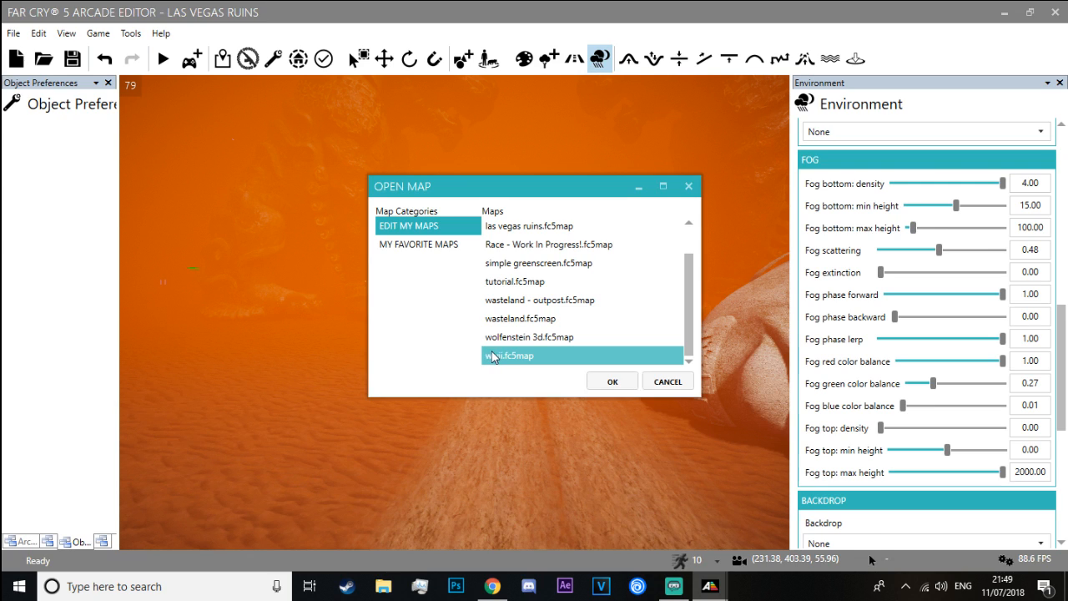
left_click(506, 338)
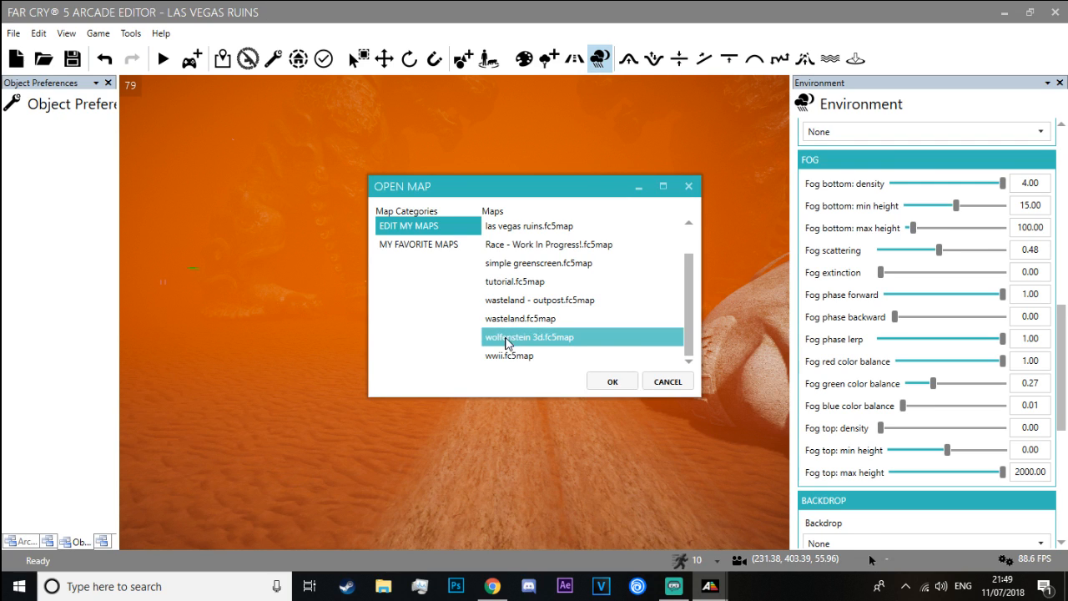
left_click_drag(609, 345, 692, 253)
left_click(620, 318)
left_click(584, 269)
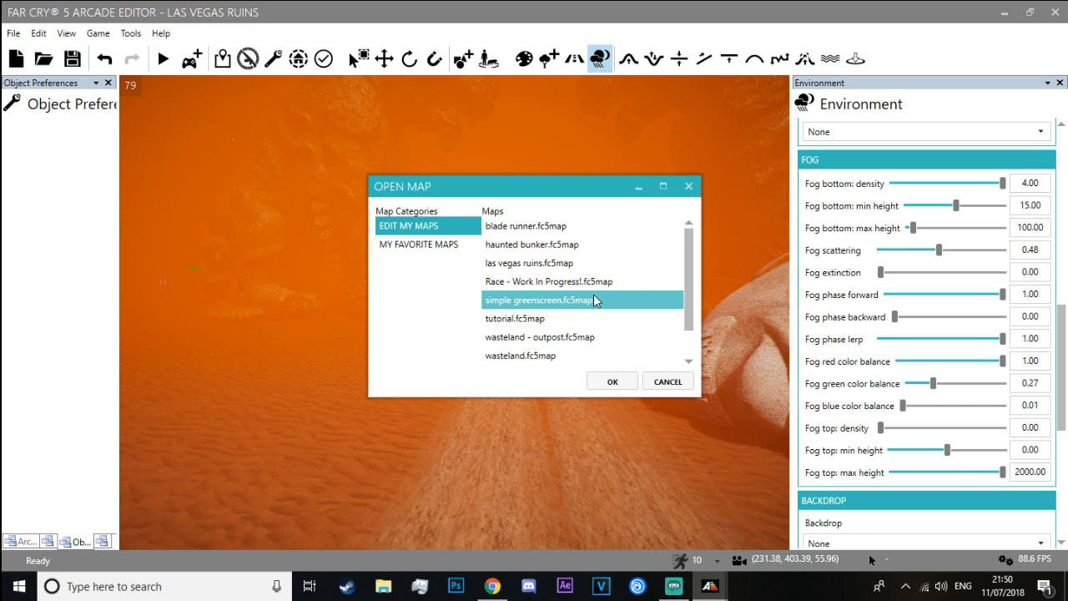
left_click(538, 282)
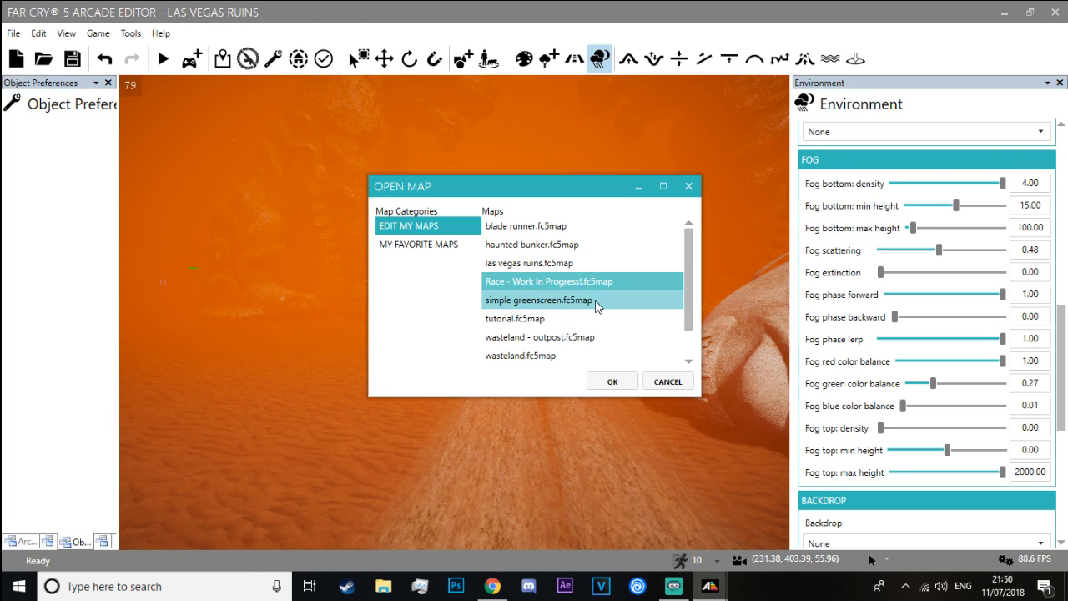
left_click(572, 266)
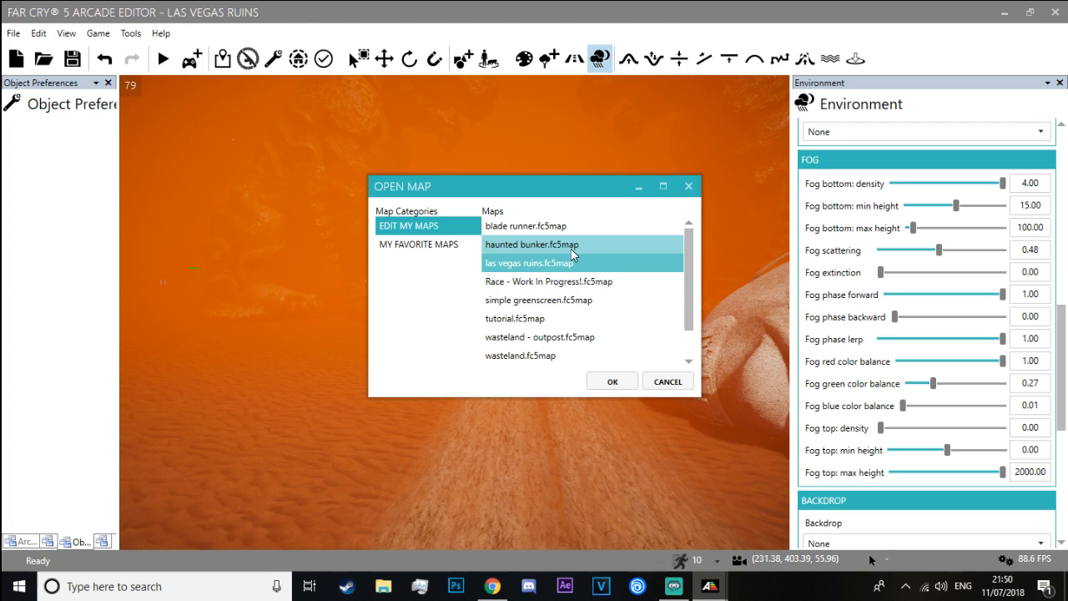
left_click(582, 249)
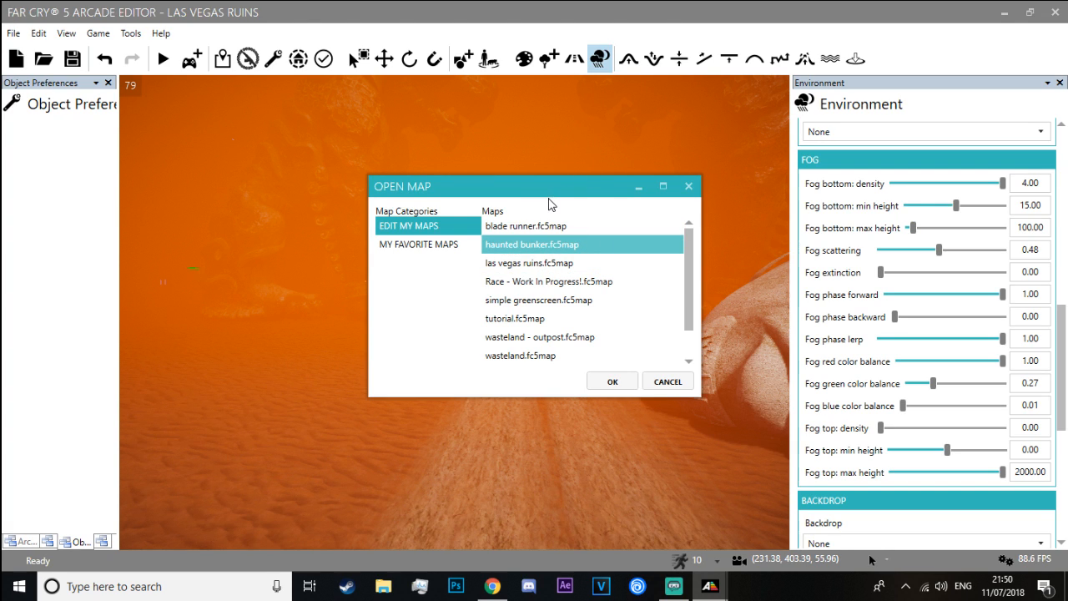
left_click(549, 228)
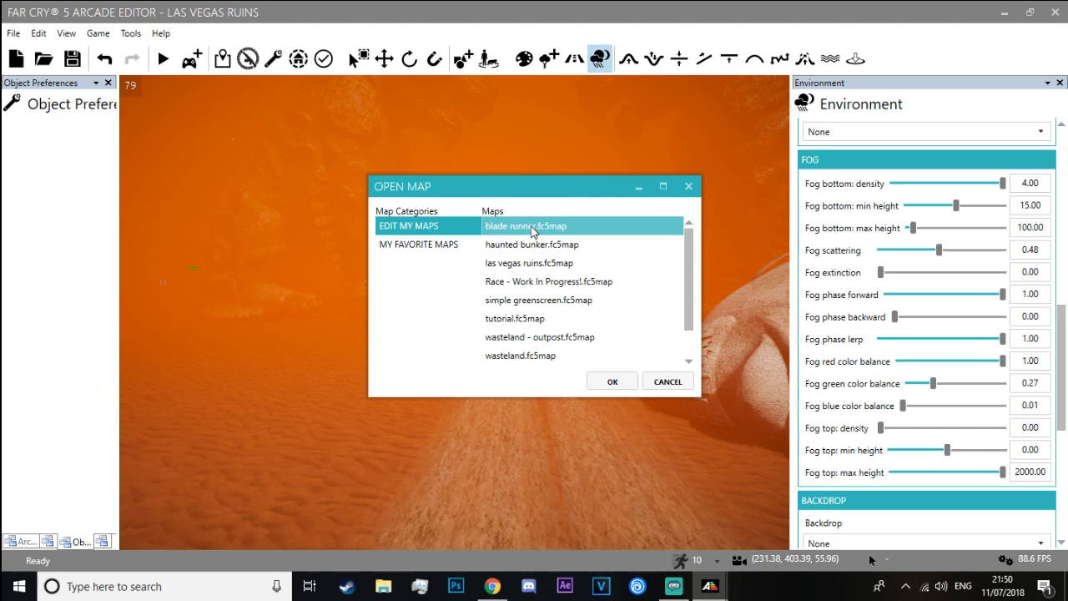
Check the live stream in Streamlabs OBS, return to the Arcade Editor and open the wwii.fc5map map
scroll(661, 309, "down", 1)
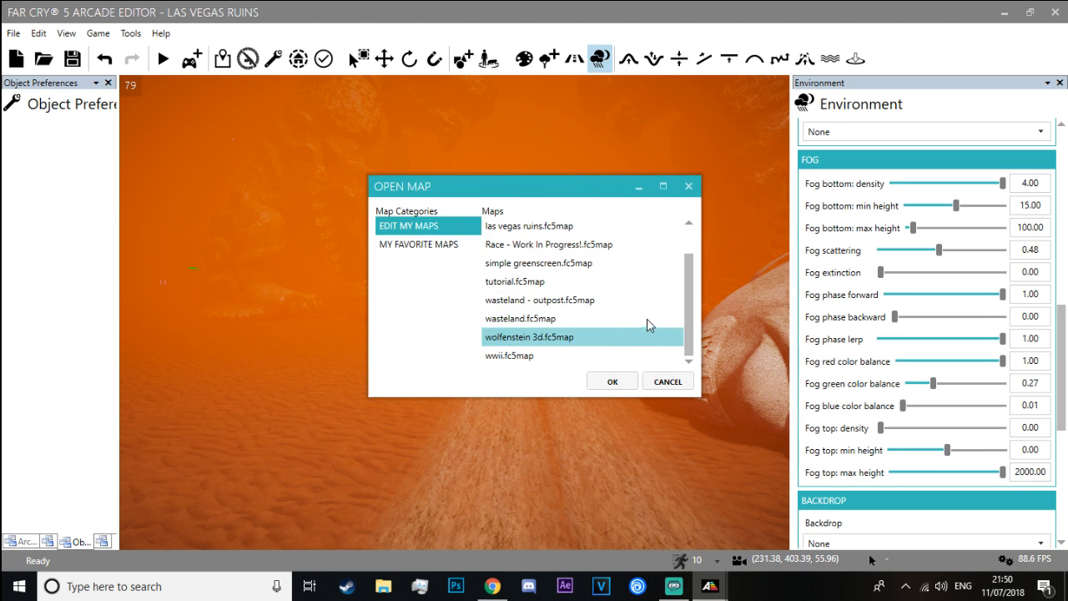
key("alt+Tab")
left_click(618, 307)
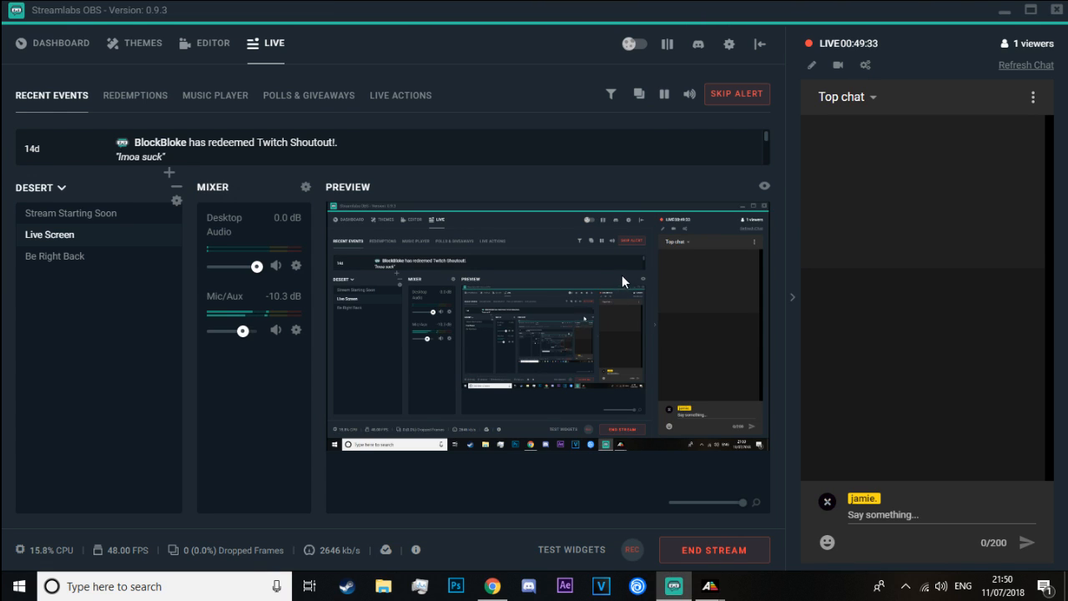
key("alt+Tab")
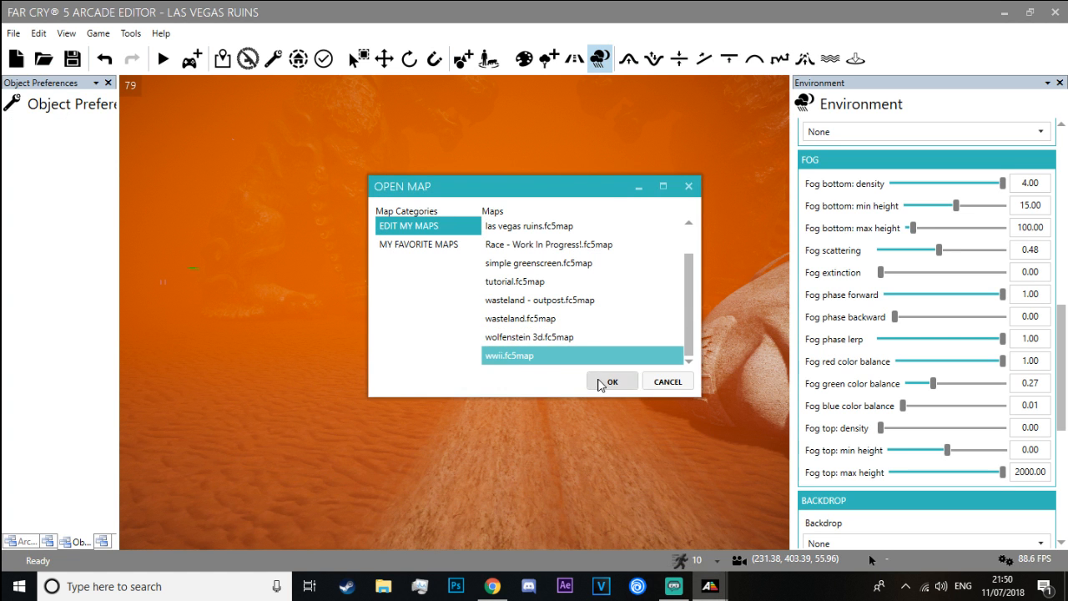
left_click(608, 382)
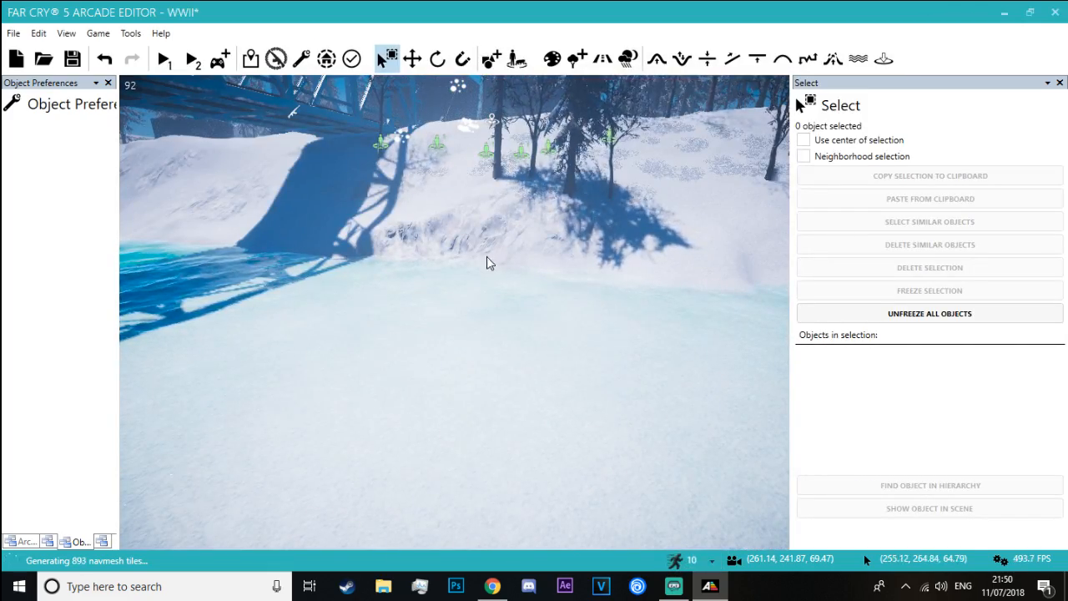
Examine the WWII map's shoreline scenery and the metal-framed structure filled with rocks and blocks
right_click_drag(486, 256, 338, 284)
key("s")
key("s")
key("w")
key("w")
key("s")
key("w")
key("w")
right_click_drag(339, 352, 342, 247)
key("w")
key("s")
key("w")
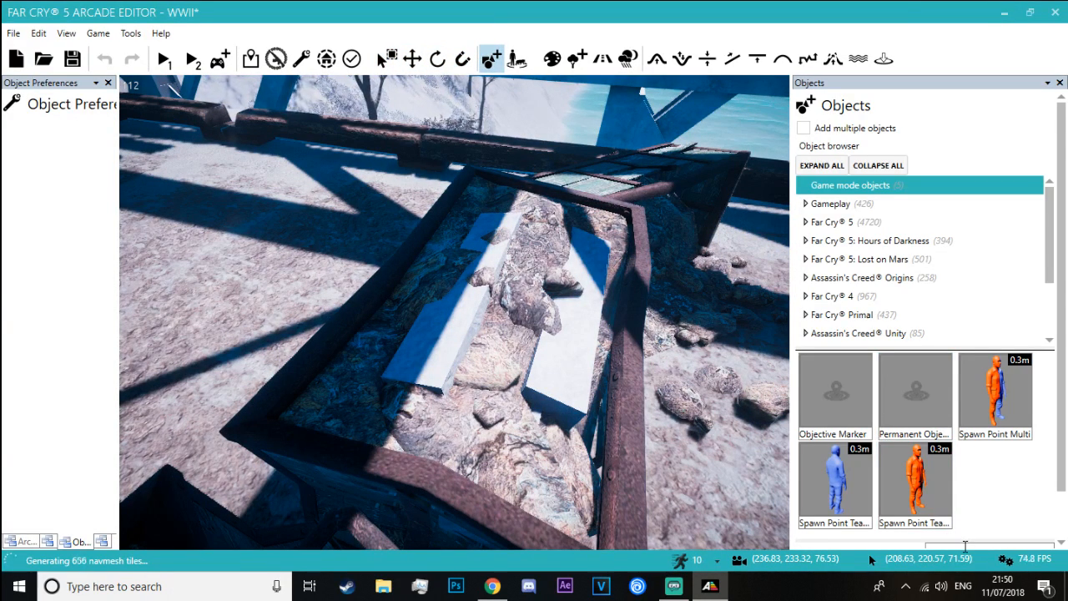
Search the object library for snow and look through the snow-covered objects, previewing the Cave Platform Snow at the bridge
left_click(964, 547)
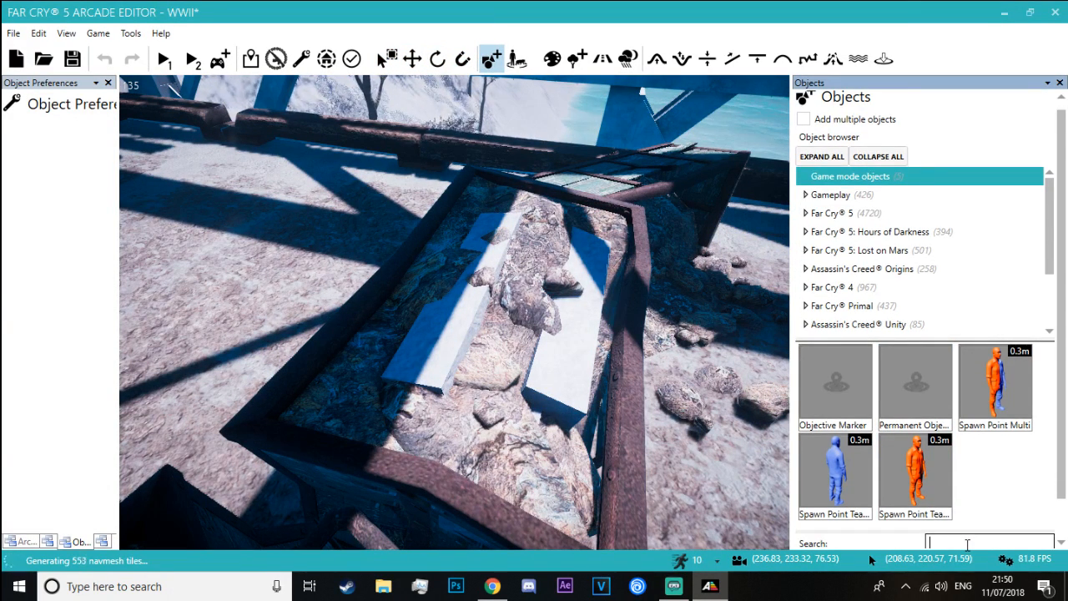
key("Return")
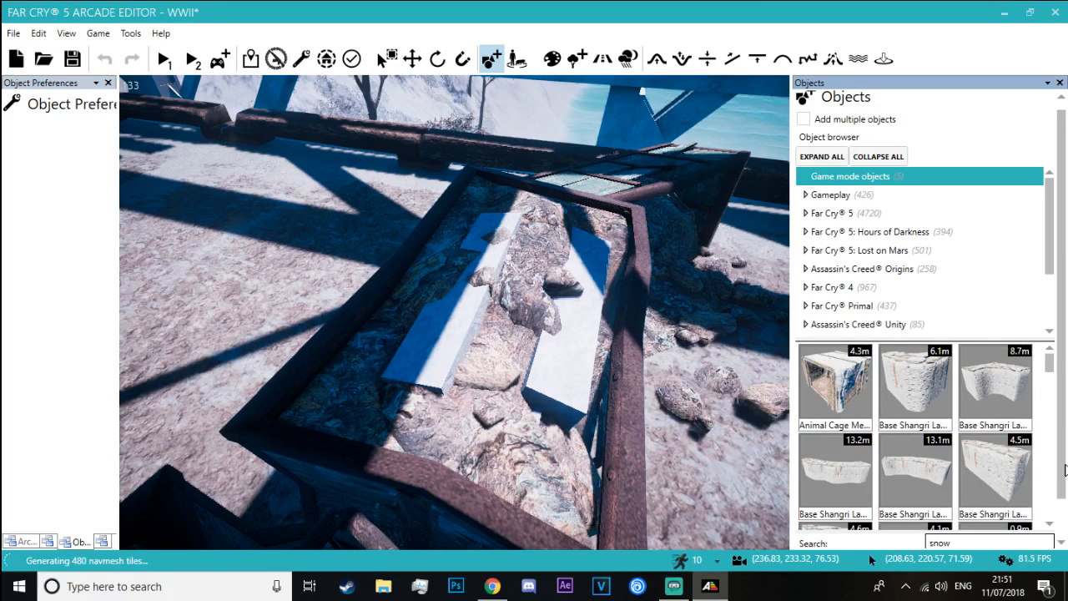
scroll(960, 418, "down", 5)
scroll(960, 417, "up", 2)
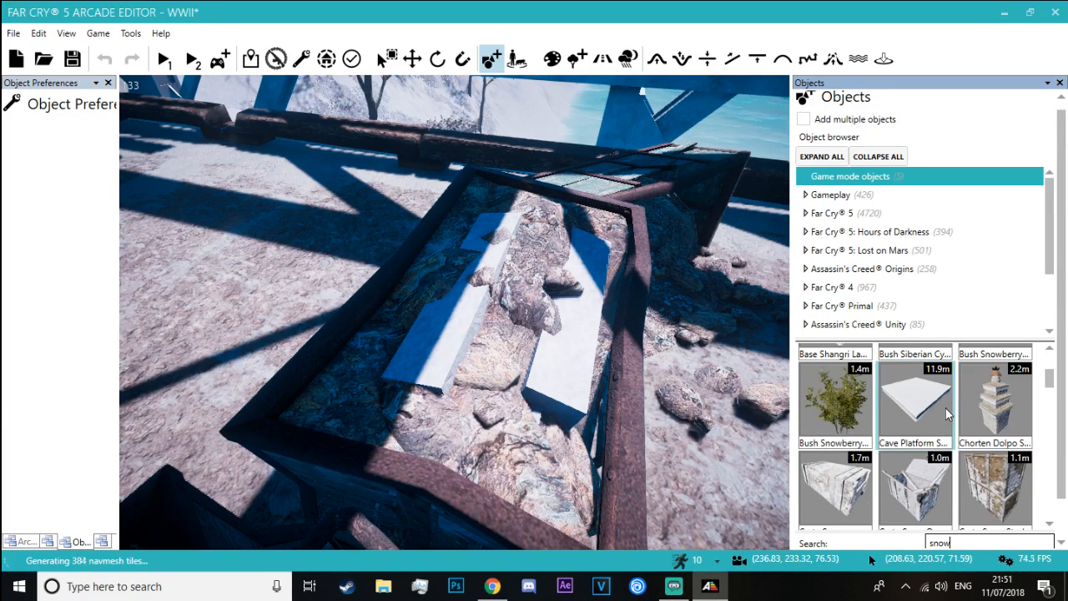
left_click_drag(916, 403, 540, 342)
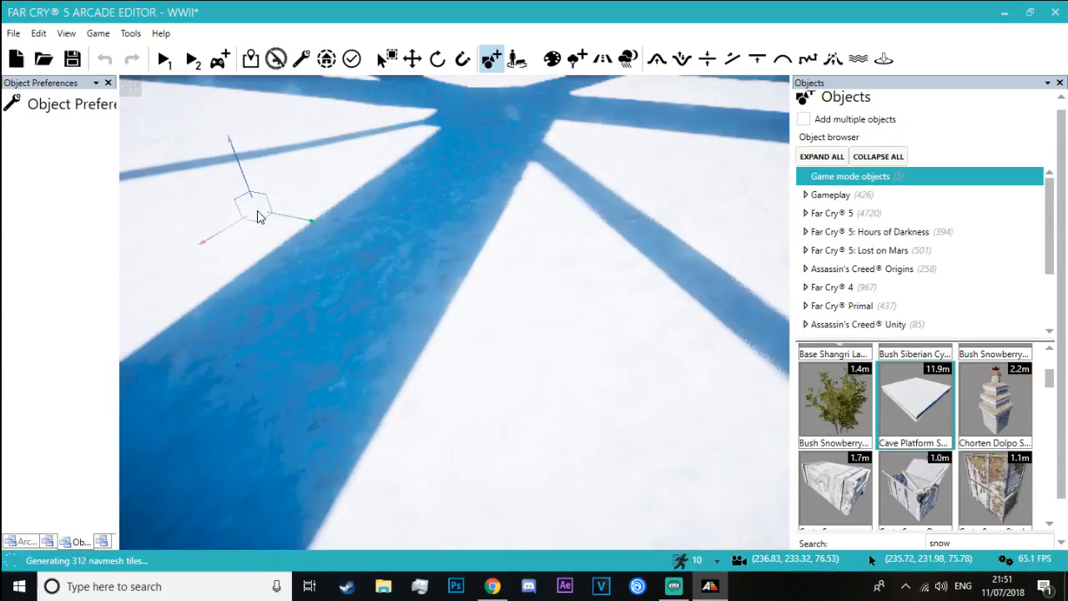
right_click_drag(257, 217, 295, 273)
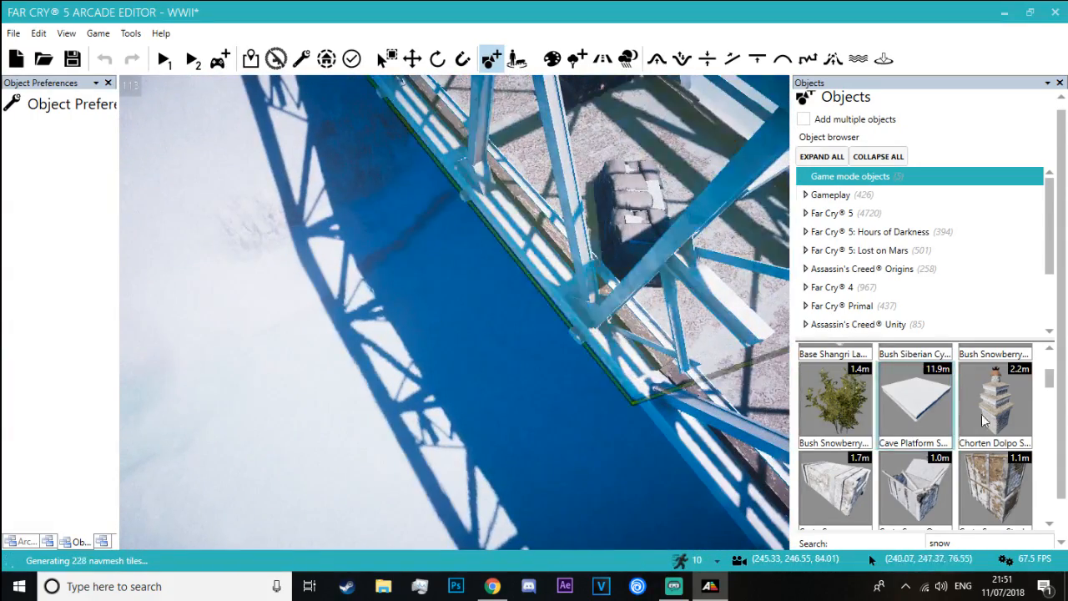
scroll(999, 427, "down", 3)
scroll(1001, 427, "down", 2)
scroll(959, 417, "up", 1)
Try a snow decal and the smaller snowy rice bag stack on the bridge deck in front of the carts
left_click_drag(943, 409, 583, 169)
key("w")
right_click_drag(584, 176, 442, 150)
key("s")
key("w")
right_click_drag(422, 251, 417, 275)
key("s")
key("Delete")
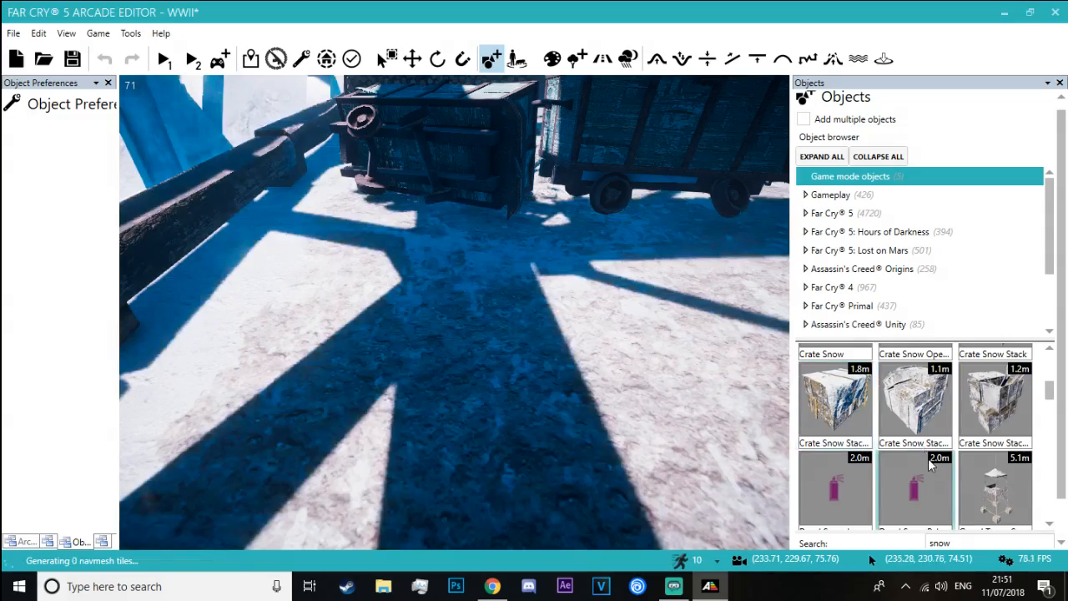
scroll(949, 457, "down", 3)
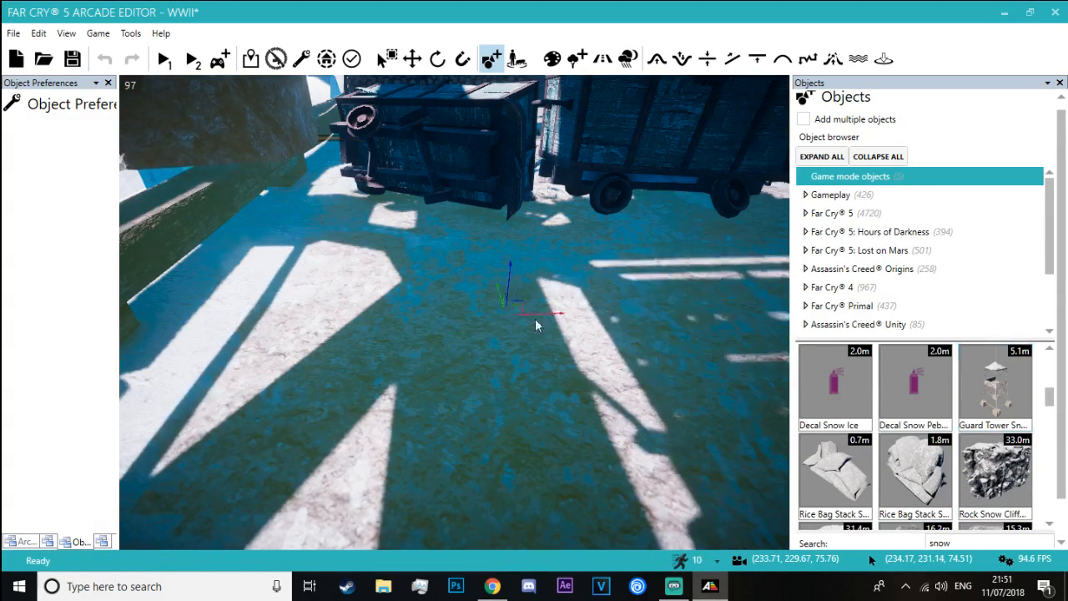
scroll(876, 397, "down", 1)
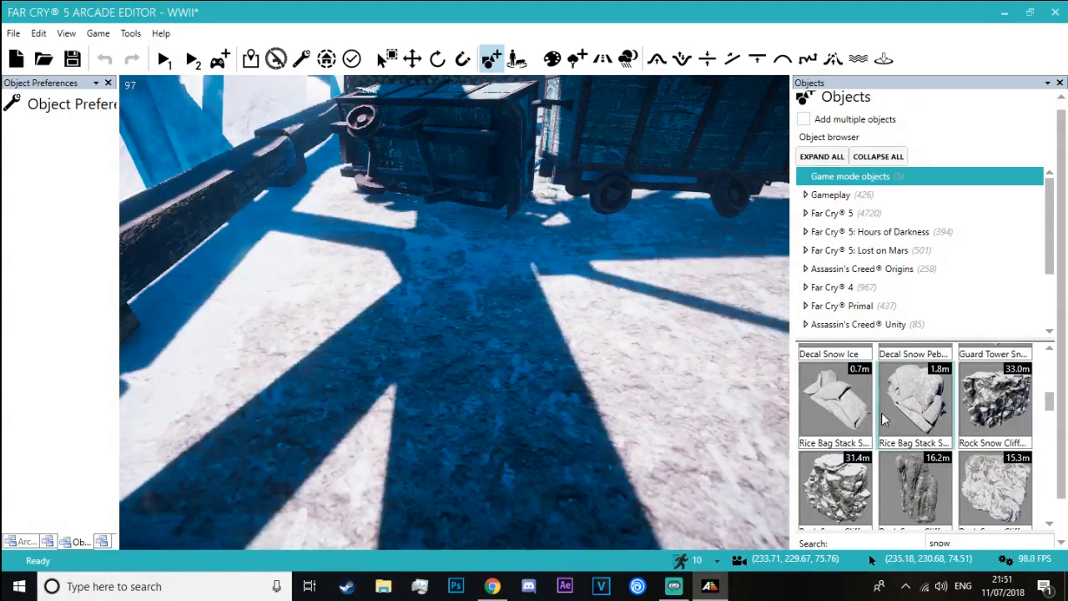
Place two Rice Bag Stack Snow 02 objects side by side over the old sandbag piles on the bridge deck
left_click(885, 418)
key("s")
right_click_drag(568, 391, 451, 383)
key("w")
key("s")
right_click_drag(519, 455, 476, 467)
key("w")
right_click_drag(476, 334, 459, 400)
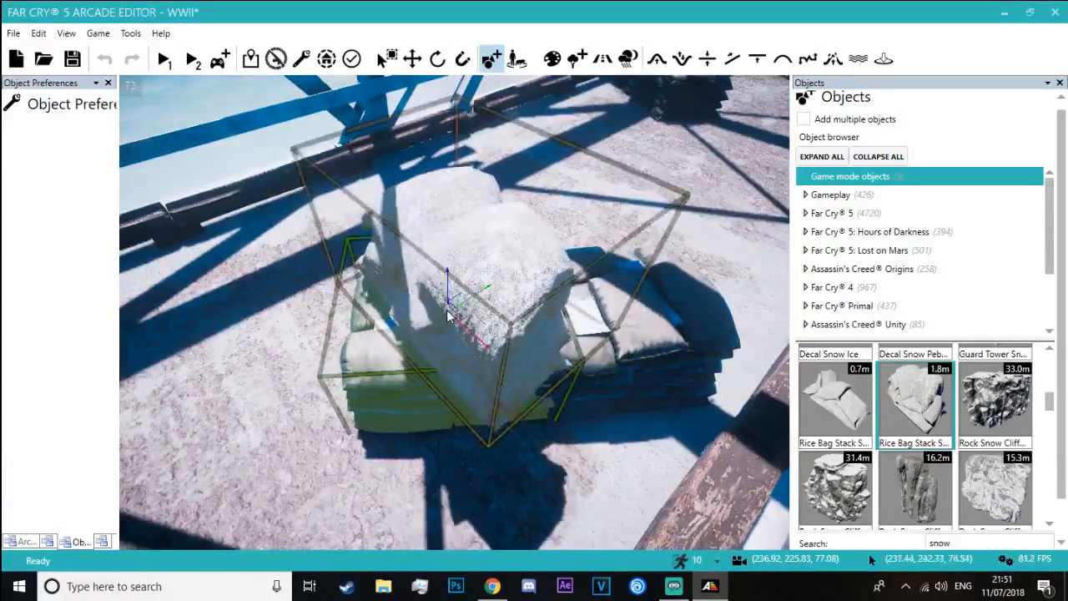
left_click(447, 299)
left_click(921, 432)
left_click(613, 295)
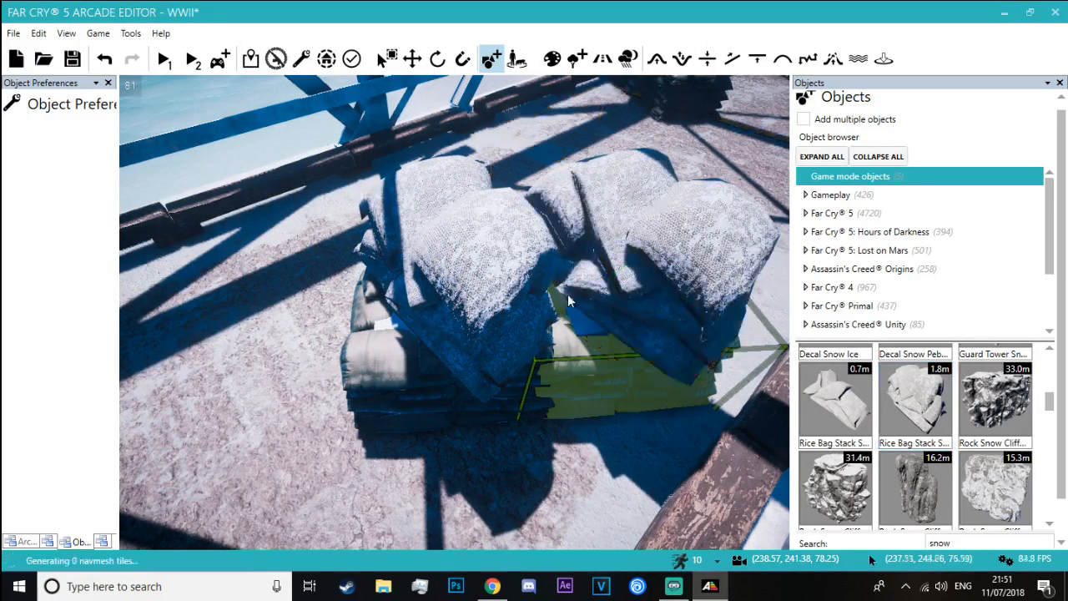
Delete the old sandbag piles and the white block underneath the two snowy rice bag stacks
left_click(411, 59)
left_click(396, 360)
left_click(385, 349)
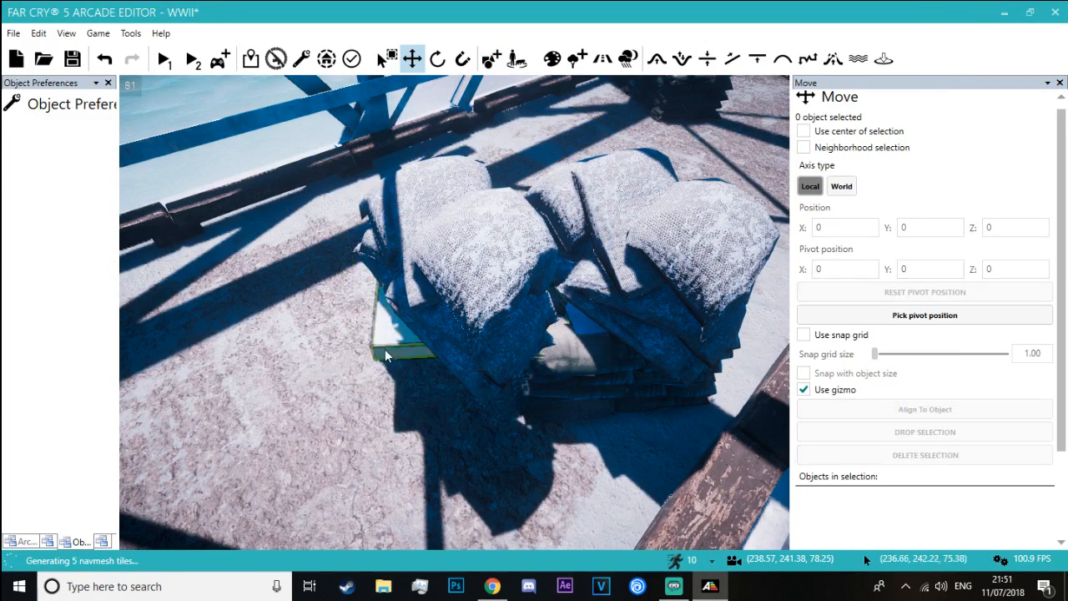
left_click(575, 372)
left_click(582, 323)
key("Delete")
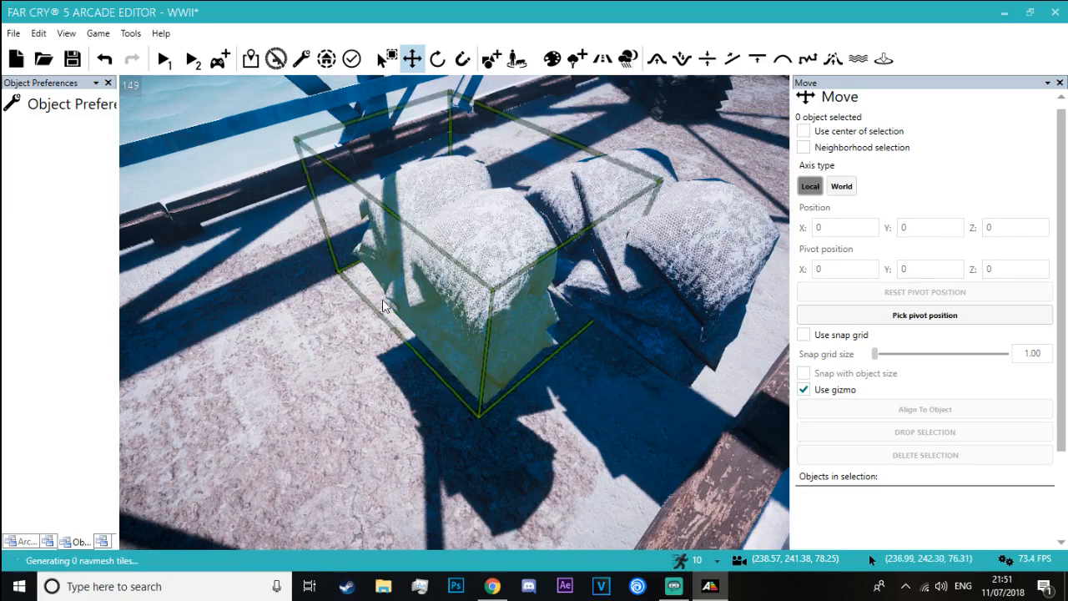
Examine the rock-filled metal frame, its white blocks and the surrounding bridge deck for comparison with the new rice bags
right_click_drag(386, 305, 534, 367)
key("w")
key("s")
left_click(389, 304)
key("w")
key("w")
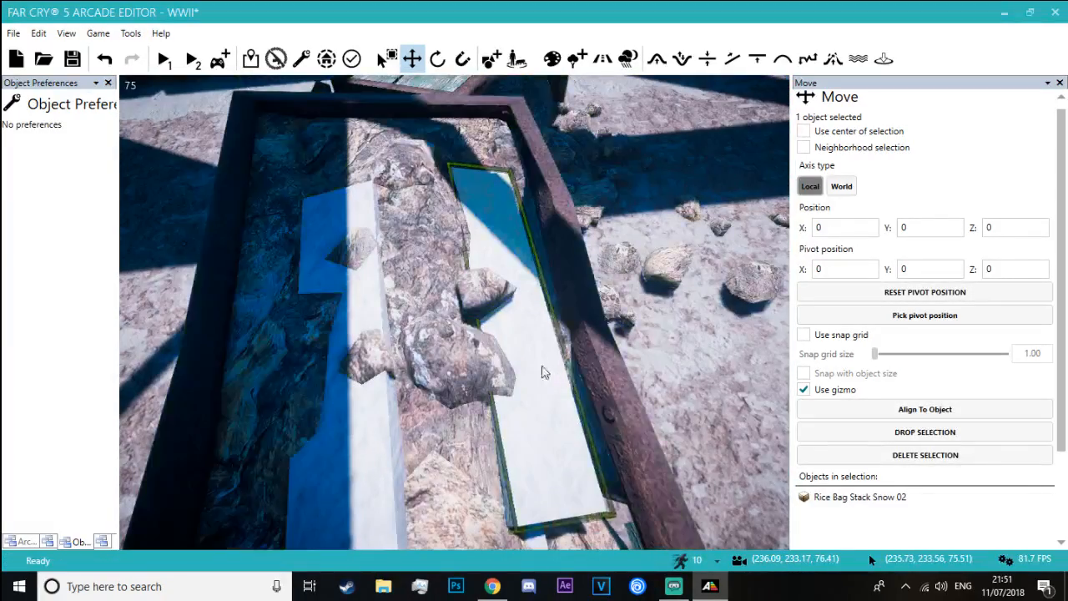
left_click(543, 372)
left_click(671, 335)
right_click_drag(671, 336, 603, 278)
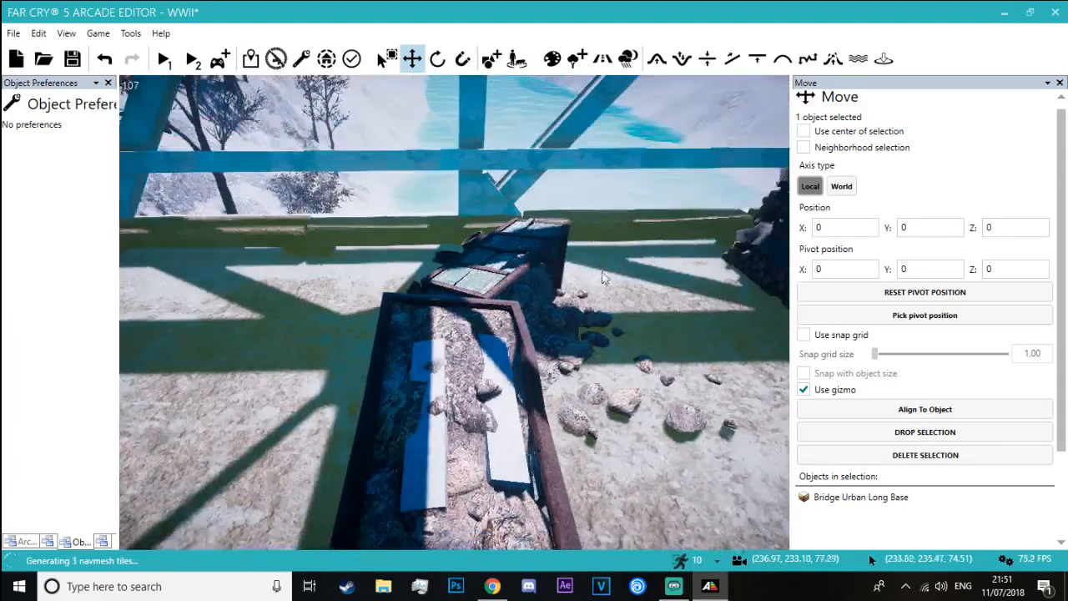
left_click(501, 110)
key("Delete")
right_click_drag(501, 110, 417, 201)
key("w")
key("s")
key("w")
Rotate one snowy rice bag stack about its vertical axis and reposition it on the deck beside the other stack
left_click(422, 367)
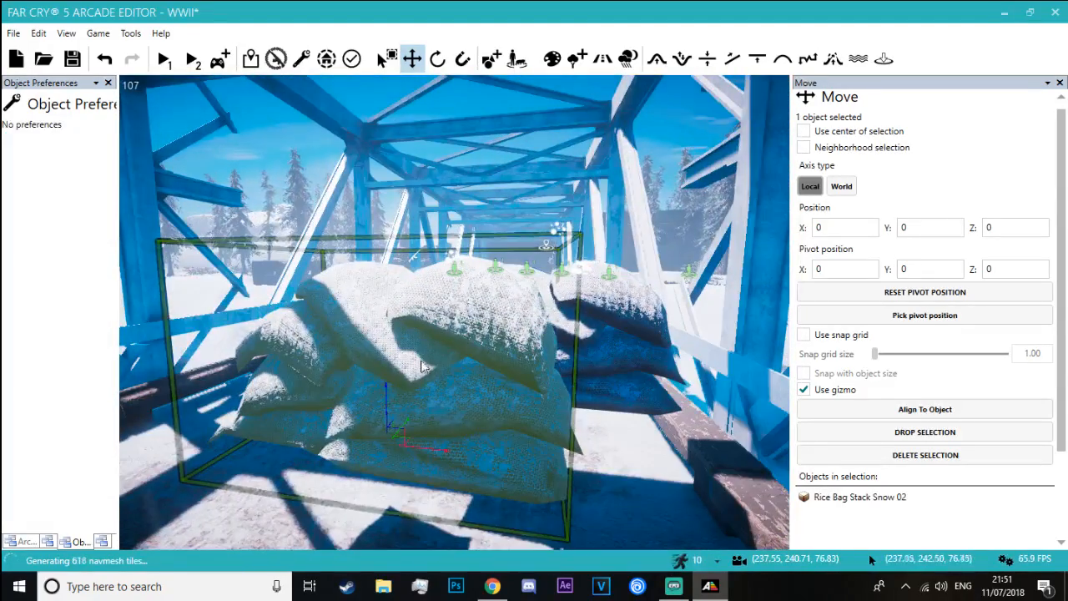
left_click_drag(381, 483, 367, 313)
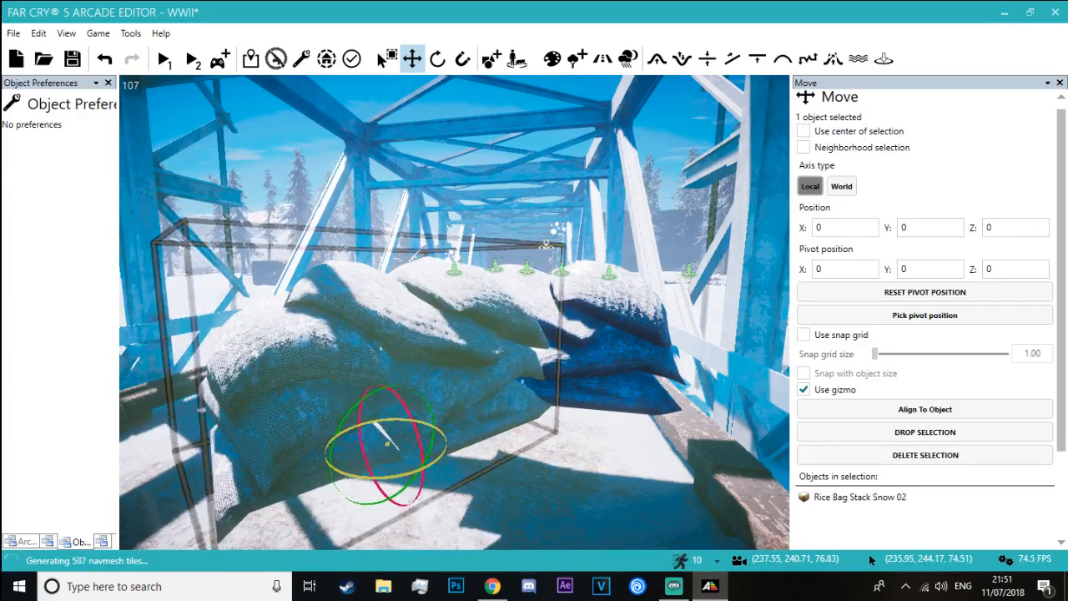
left_click(389, 439)
left_click_drag(389, 409, 387, 532)
right_click_drag(387, 467, 382, 532)
left_click_drag(409, 361, 545, 307)
Adjust the second snowy rice bag stack to continue the barricade and check the arrangement from both sides
left_click(564, 232)
left_click(911, 413)
left_click(473, 323)
right_click_drag(506, 255, 522, 246)
key("d")
left_click(298, 130)
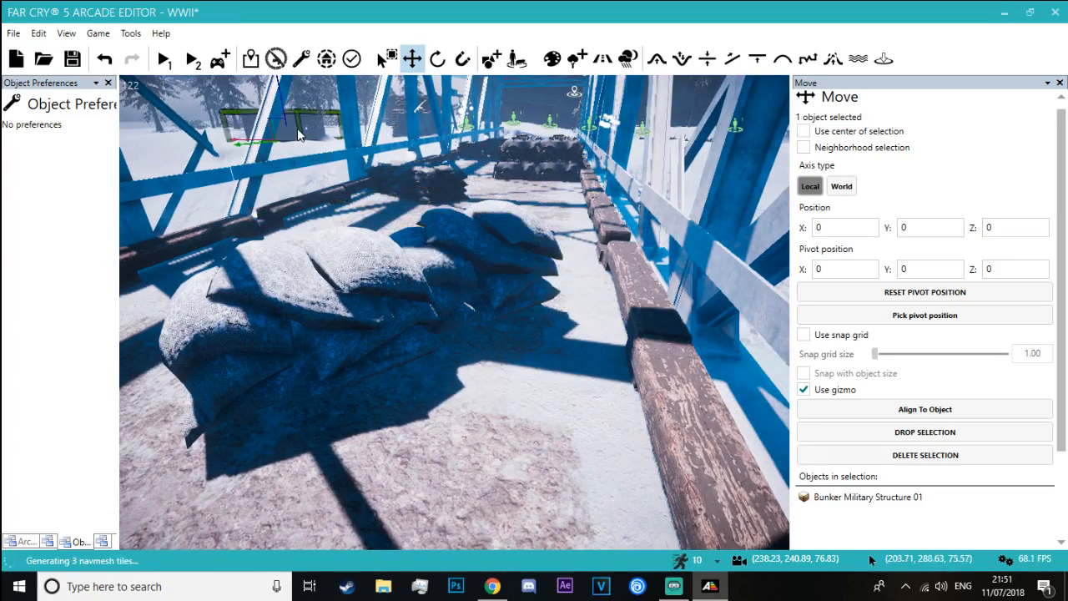
left_click(296, 147)
key("w")
right_click_drag(296, 147, 375, 201)
key("a")
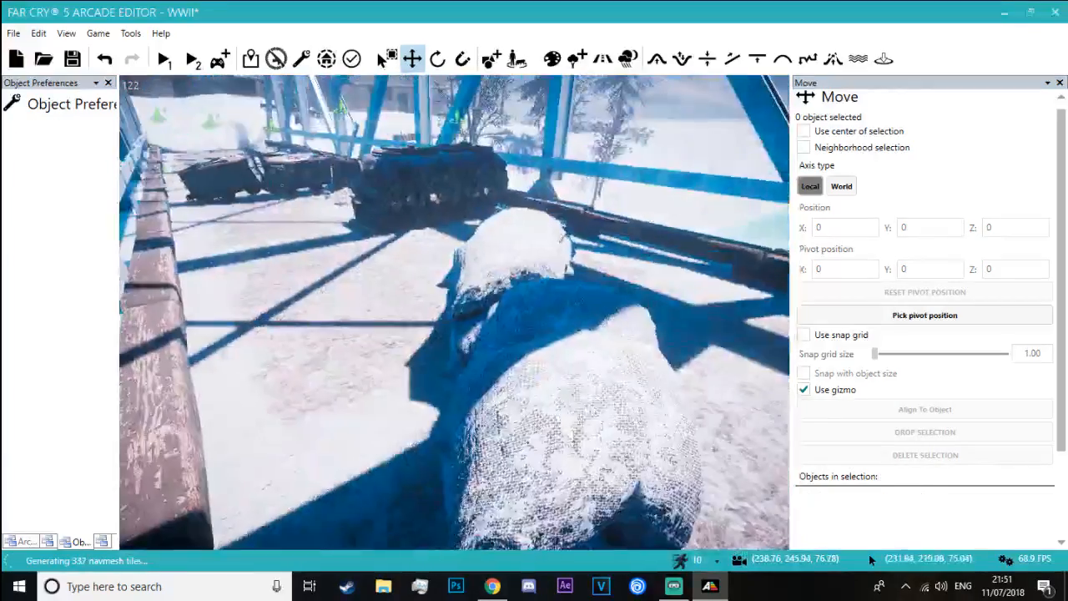
Shift the nearer snowy rice bag stack sideways across the bridge deck to line it up with its neighbour
left_click(566, 471)
left_click_drag(566, 467, 505, 456)
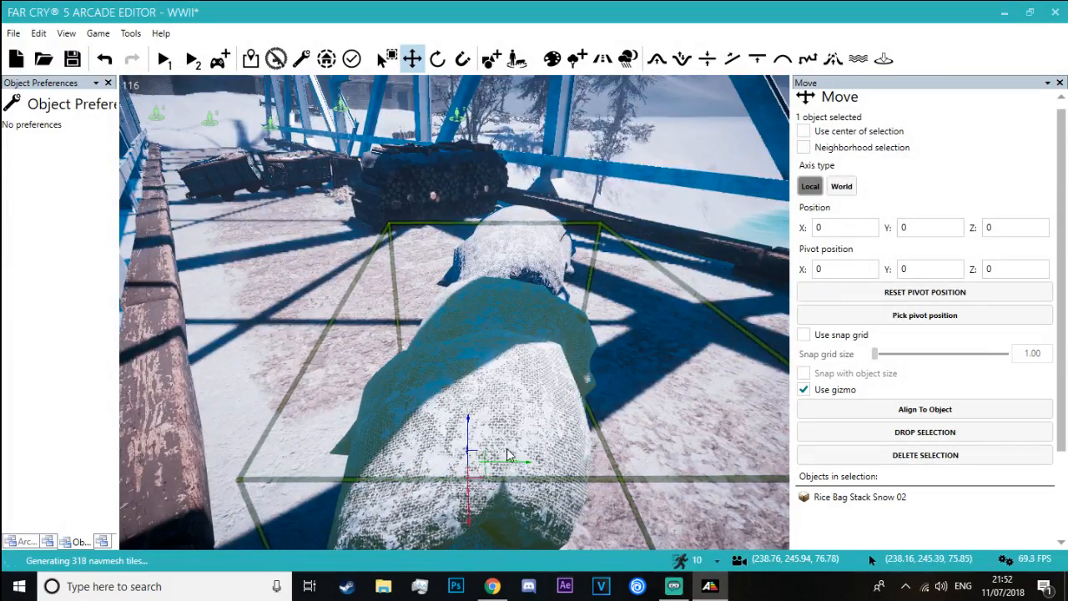
key("a")
right_click_drag(178, 300, 251, 383)
left_click(149, 388)
key("w")
key("a")
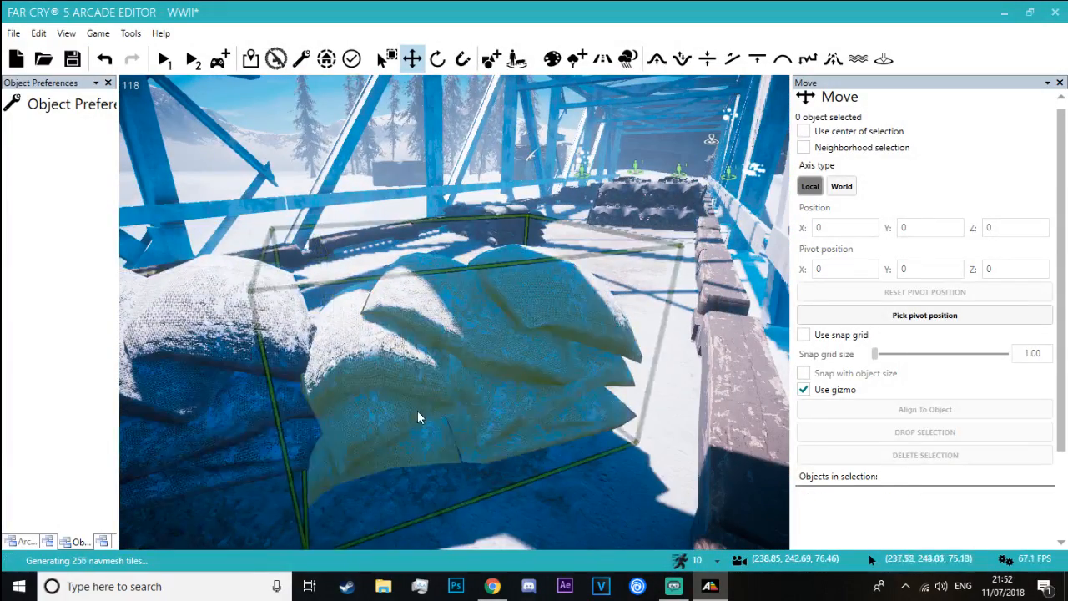
Move the neighbouring snowy rice bag stack closer to close the gap in the barricade
left_click(418, 413)
left_click_drag(496, 400, 247, 433)
left_click(301, 120)
right_click_drag(301, 120, 300, 141)
key("w")
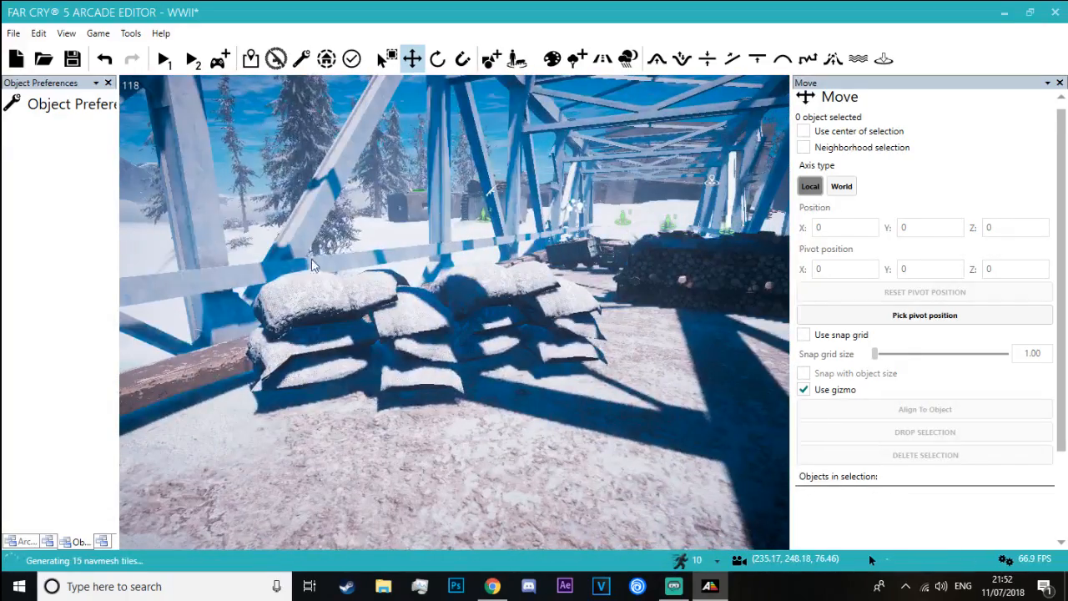
Fine-tune the position of the outer rice bag stack so both stacks form one continuous barricade across the deck
left_click(360, 363)
left_click_drag(360, 363, 509, 340)
left_click(358, 207)
right_click_drag(358, 207, 363, 179)
key("w")
right_click_drag(375, 335, 265, 86)
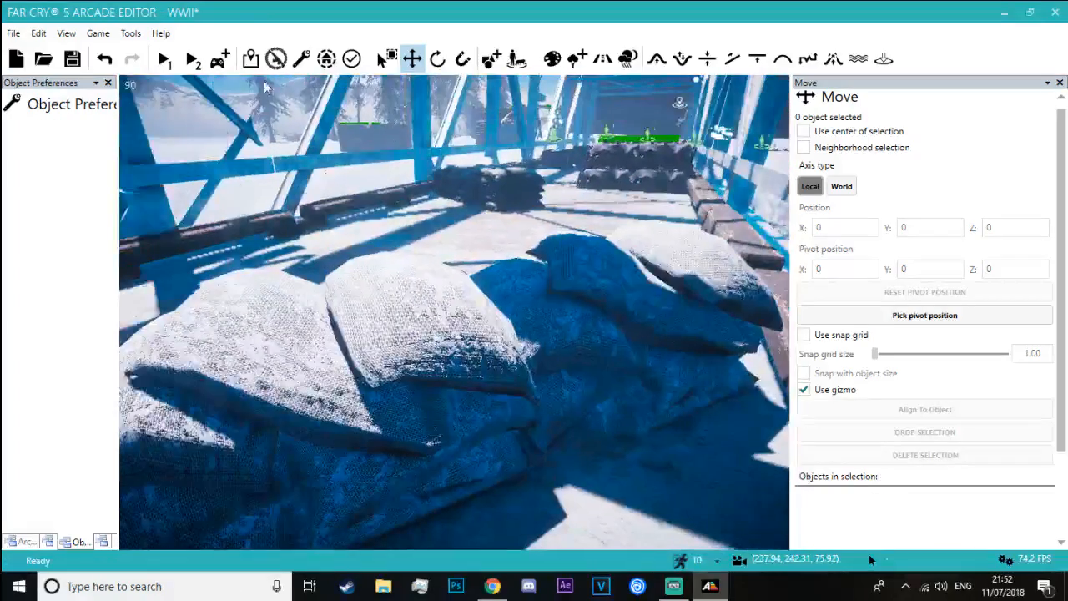
Playtest the map on the bridge, switching weapons, aiming and firing over the rice bag barricade, and walk around it
left_click(221, 56)
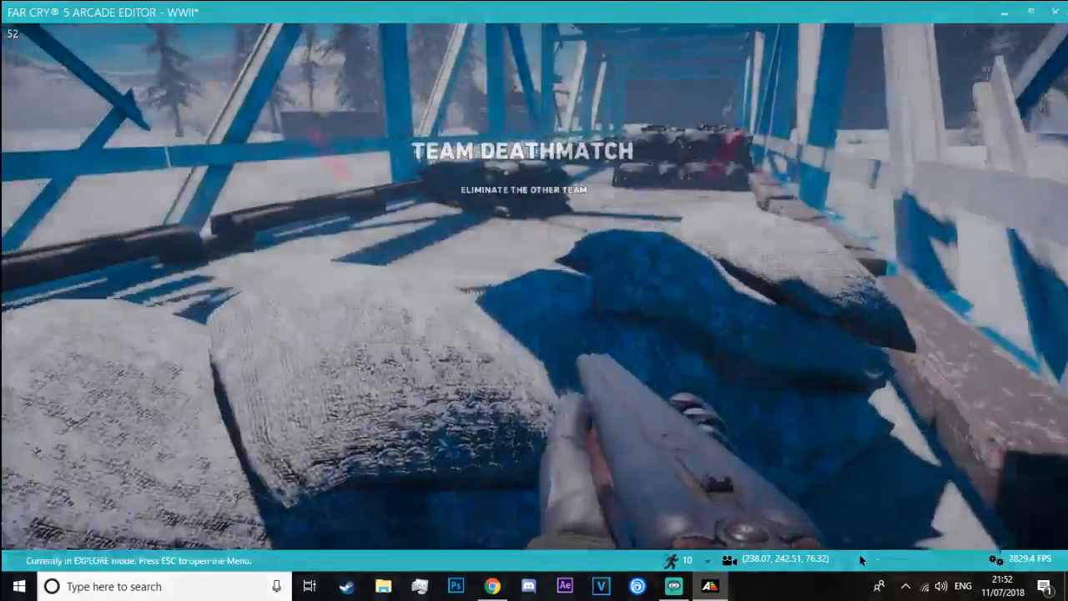
key("2")
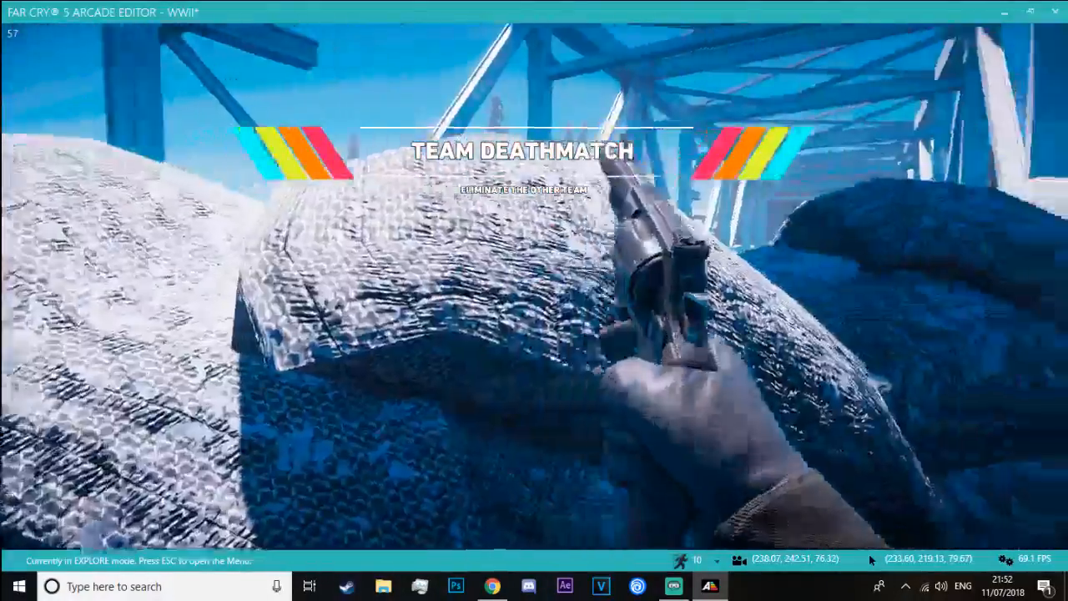
right_click(534, 287)
left_click(534, 287)
key("w")
key("1")
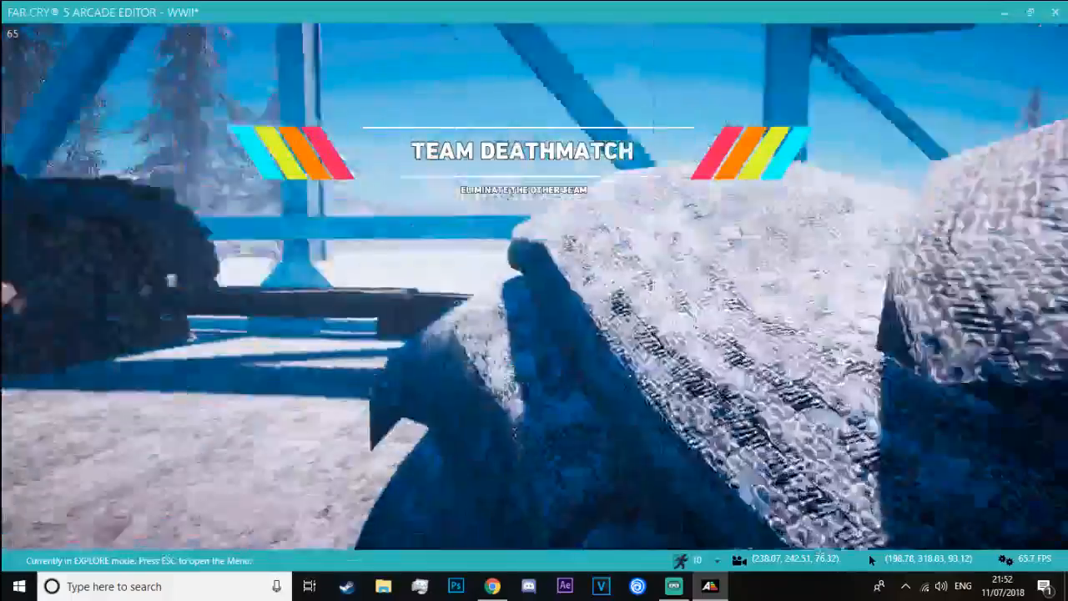
key("w")
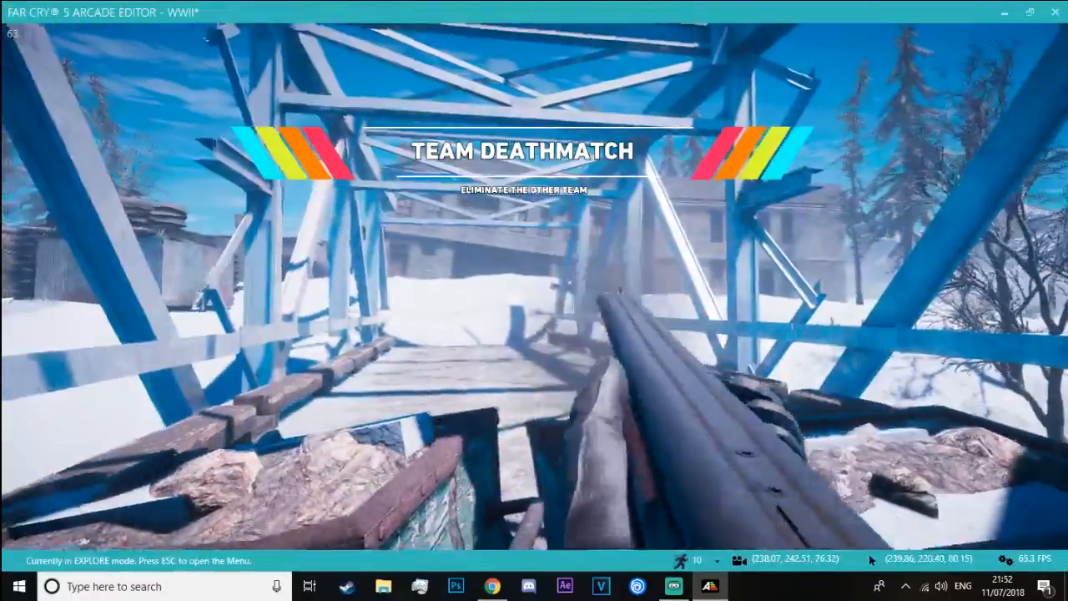
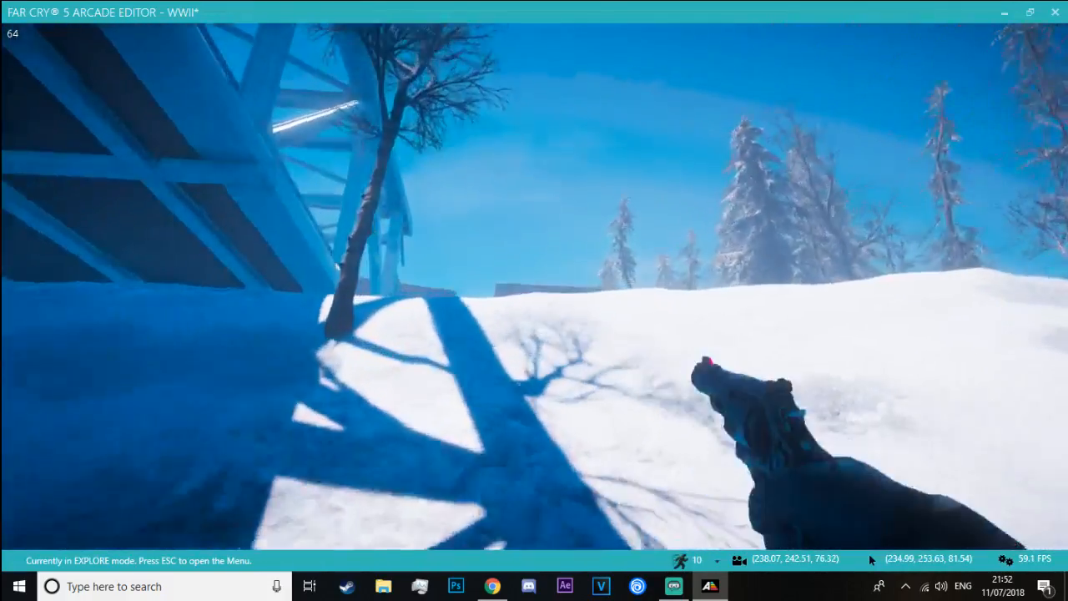
Playtest the snowy ground beside the bridge, explore the burning artillery gun wreck, and return to the editor
key("w")
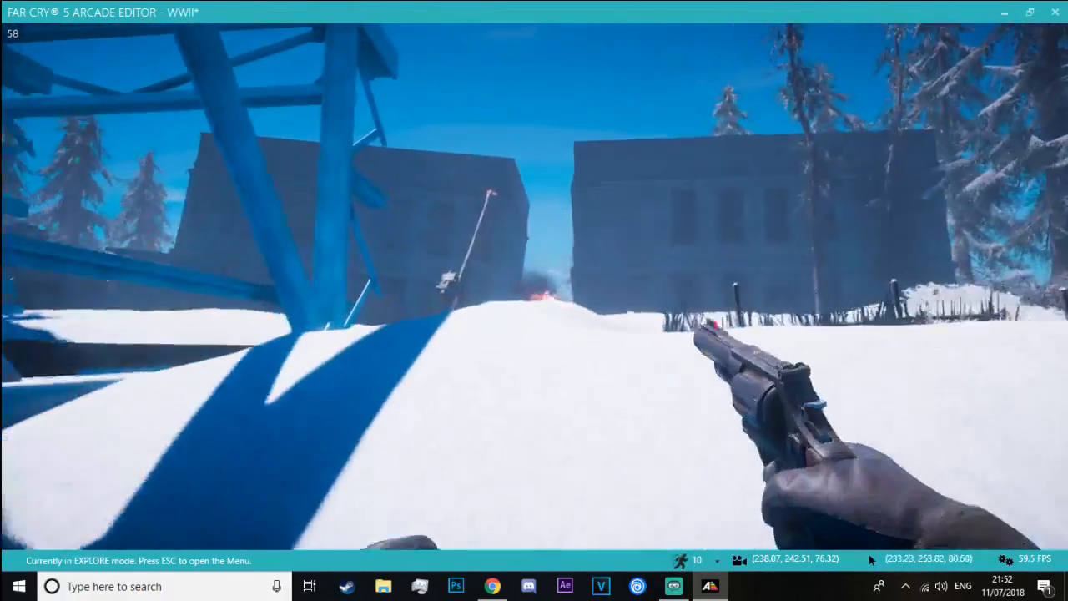
key("w")
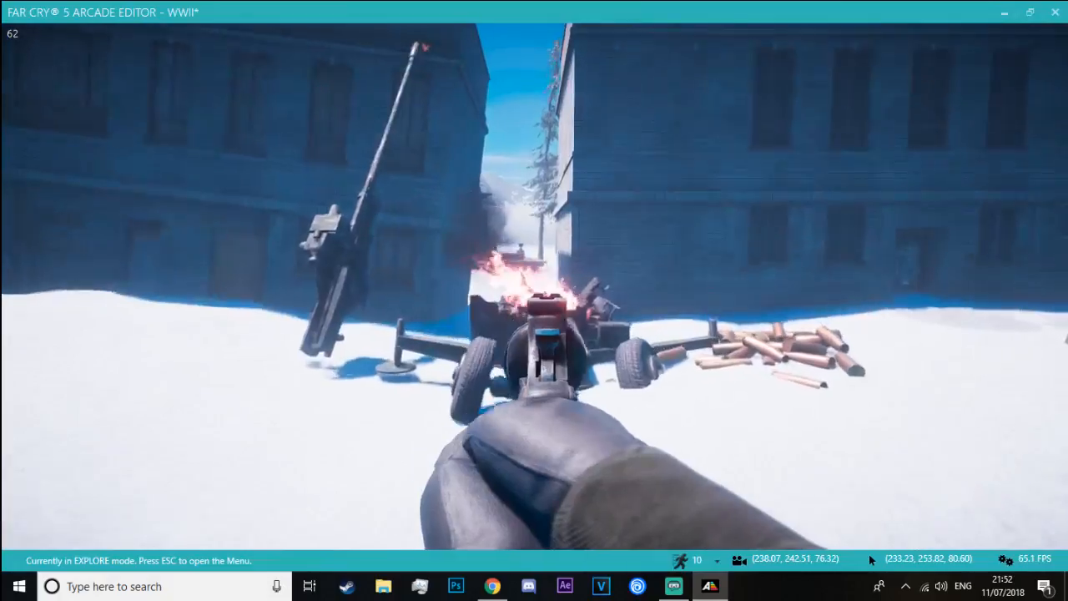
key("w")
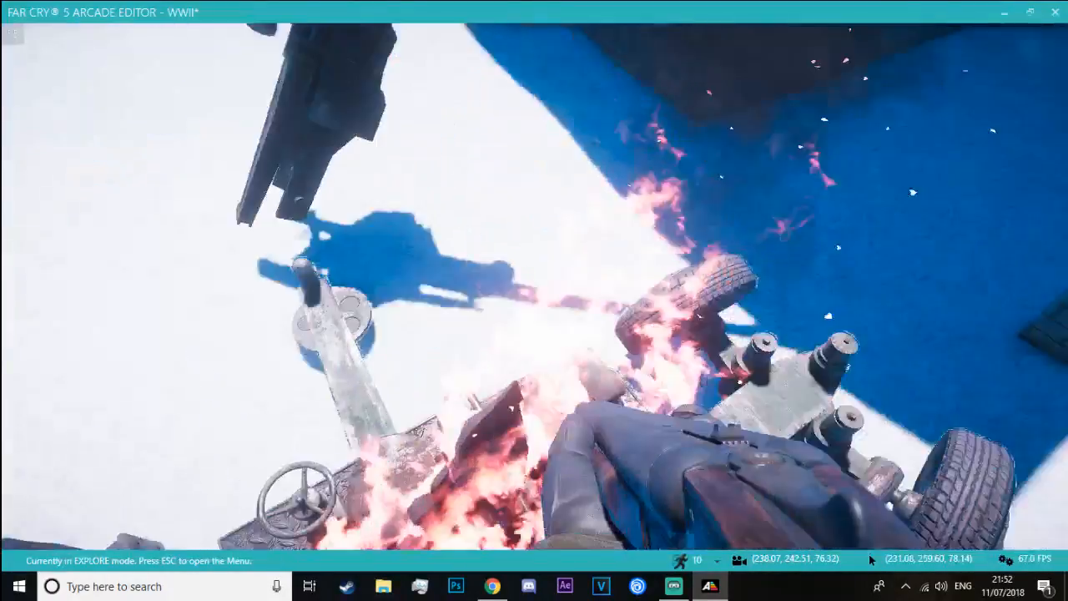
key("w")
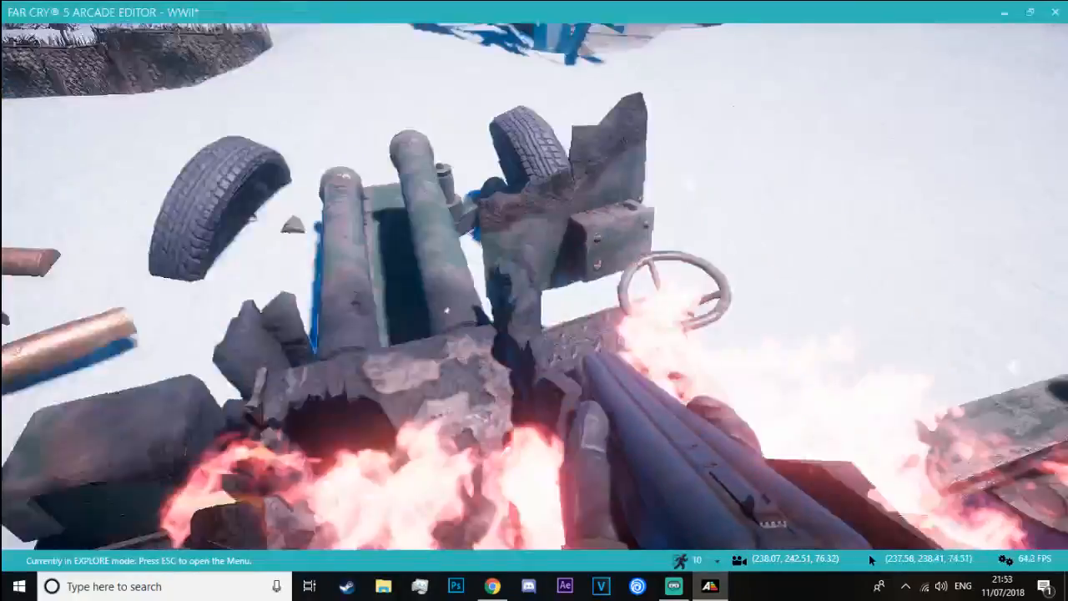
key("w")
key("space")
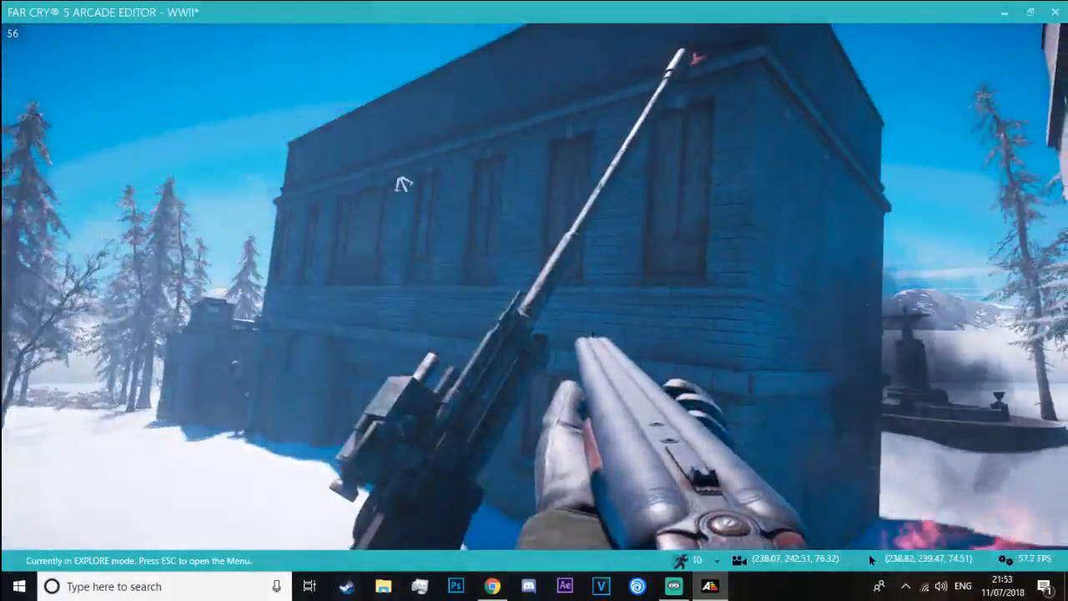
key("w")
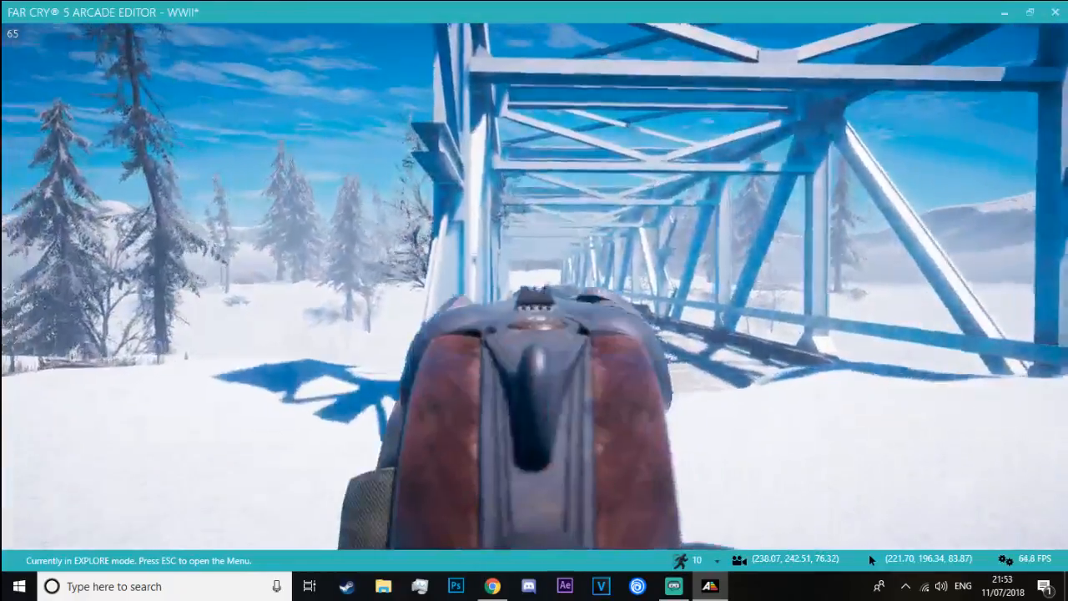
key("Escape")
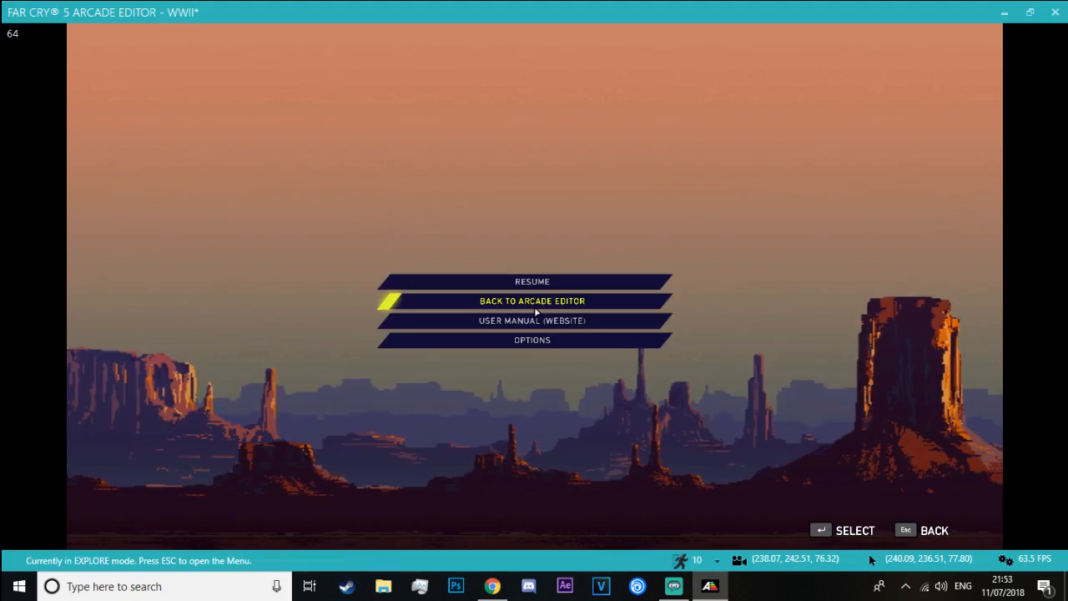
left_click(535, 308)
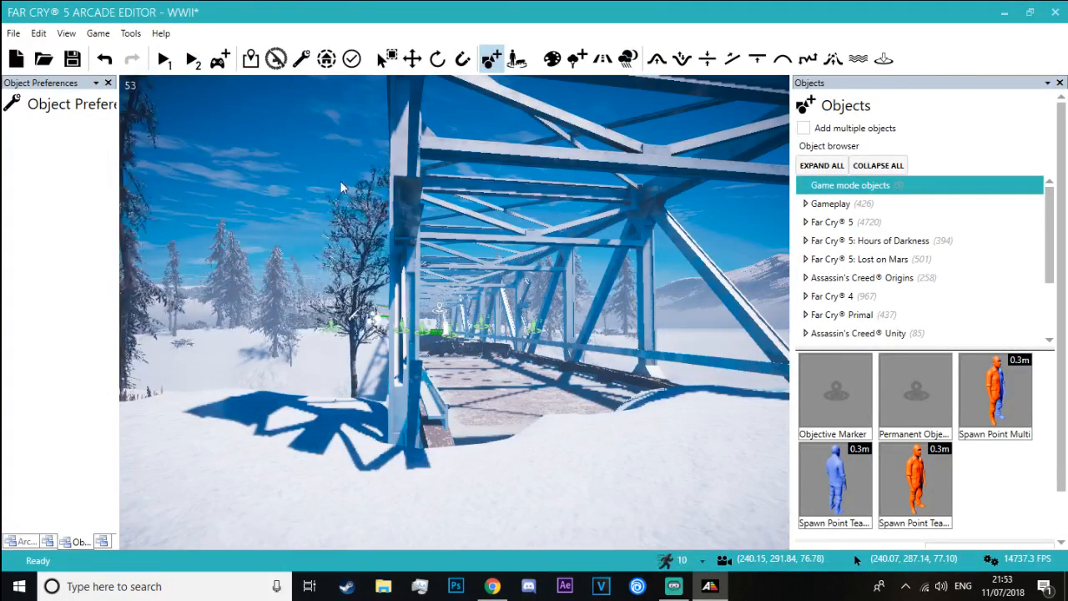
Select the two joined Rice Bag Stack Snow 02 objects on the bridge deck and copy them
mouse_move(340, 181)
right_mouse_down()
mouse_move(242, 177)
mouse_move(328, 198)
right_mouse_up()
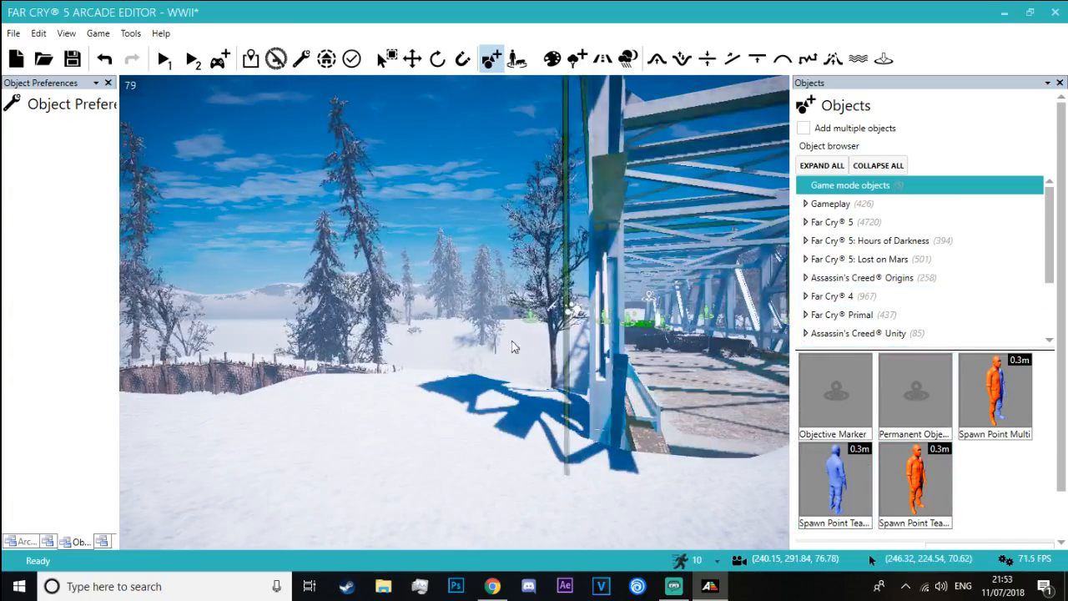
right_click_drag(515, 347, 567, 347)
key("w")
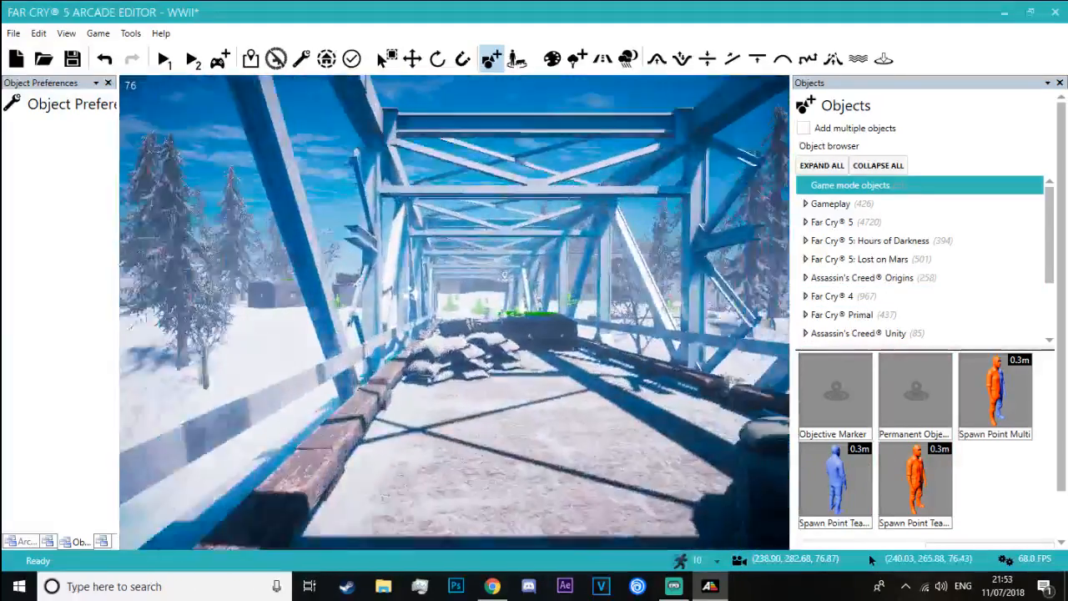
mouse_move(409, 160)
right_mouse_down()
mouse_move(517, 205)
mouse_move(409, 167)
mouse_move(388, 125)
mouse_move(409, 160)
right_mouse_up()
key("w")
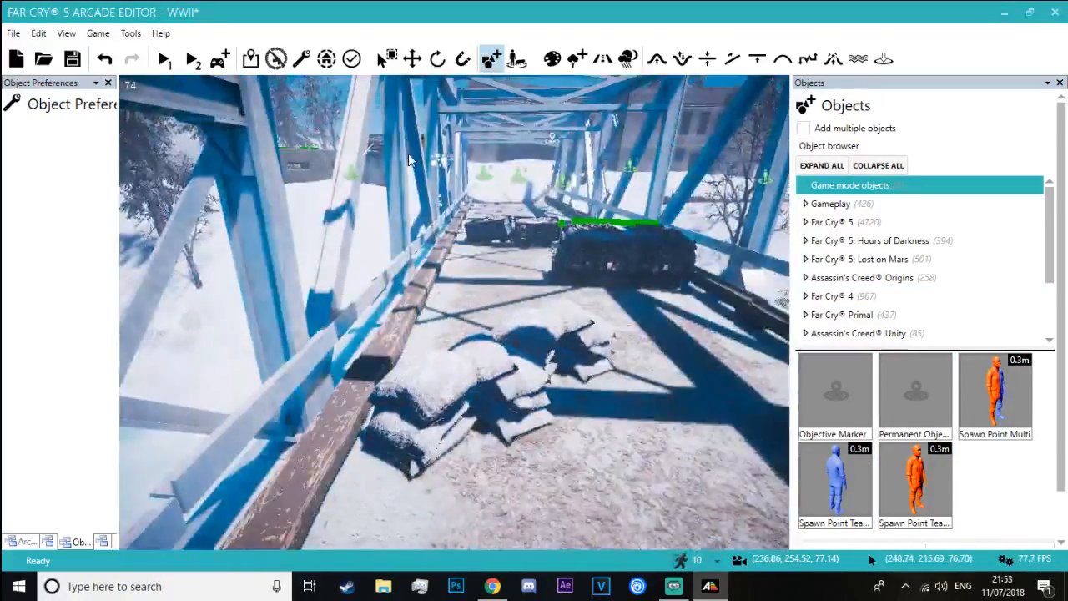
key("Escape")
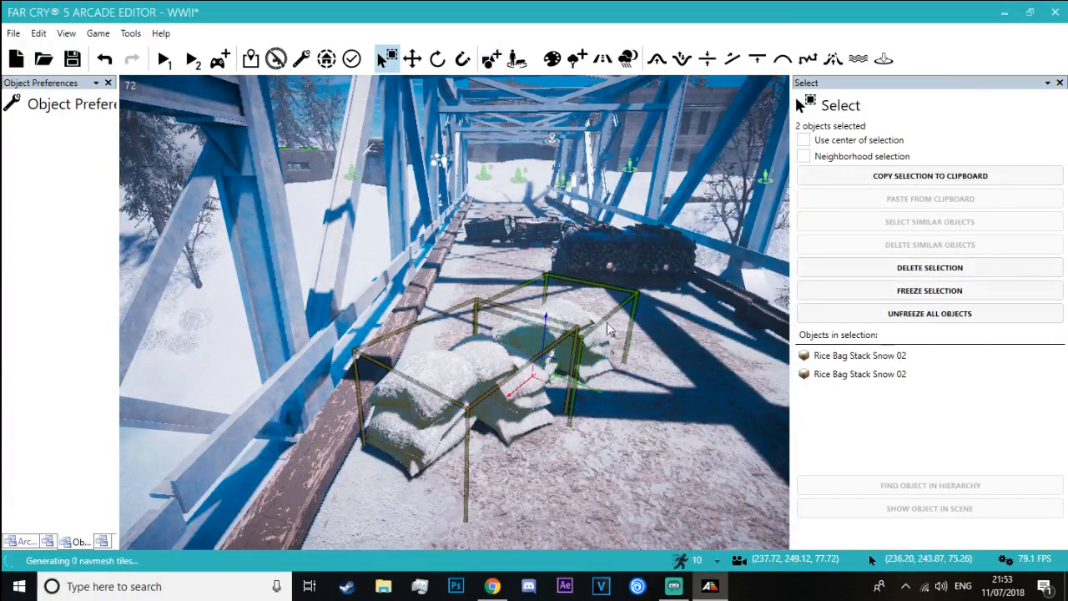
key("s")
right_click_drag(552, 326, 668, 359)
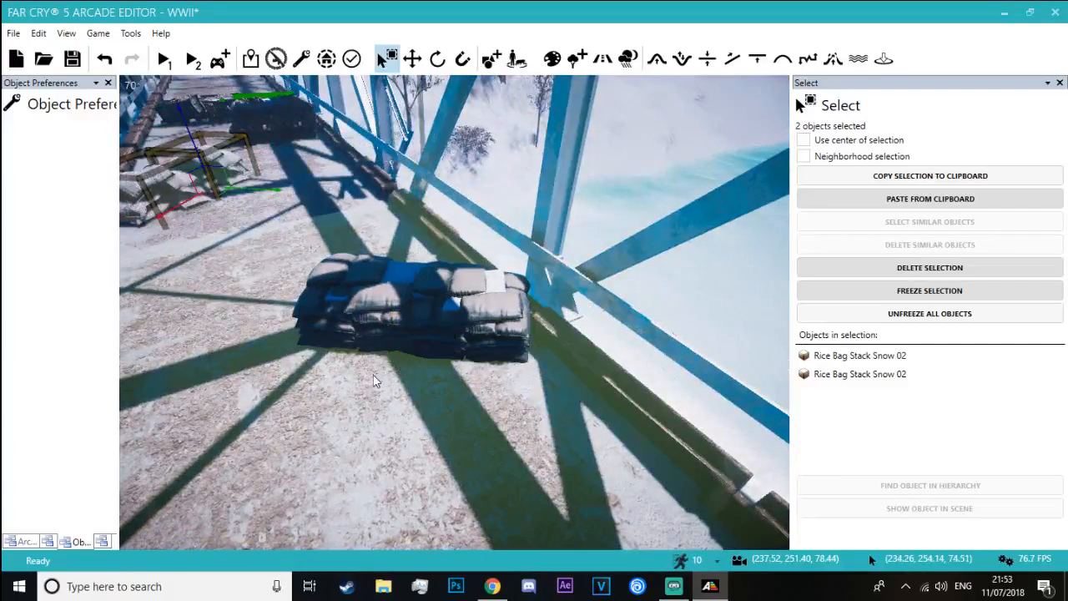
Paste the copied rice bag stacks beside the old sandbag wall on the deck and delete the sandbags
key("ctrl+v")
left_click(223, 364)
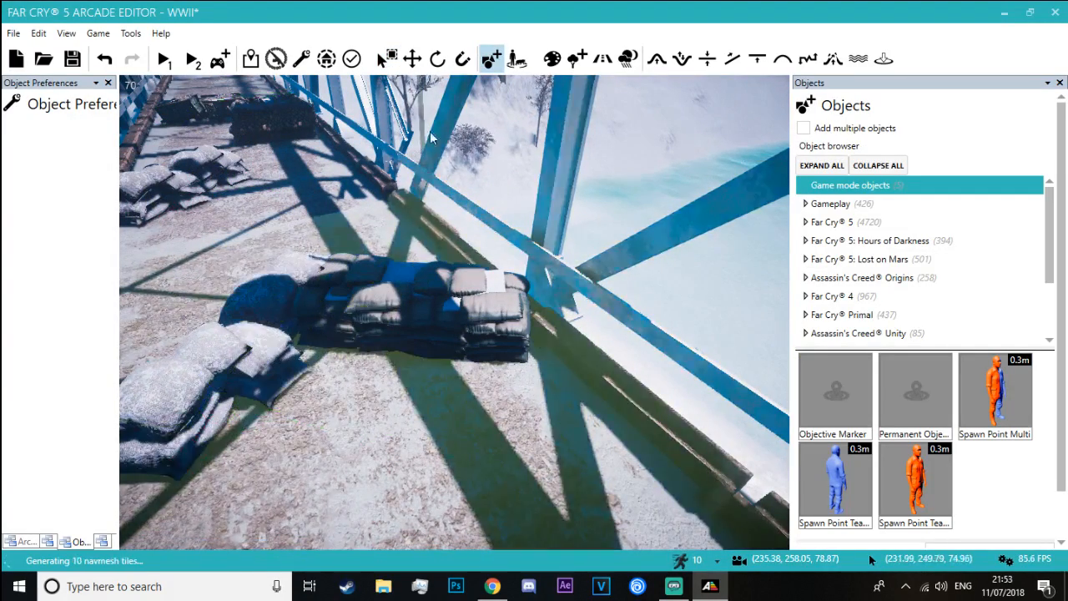
left_click(380, 289)
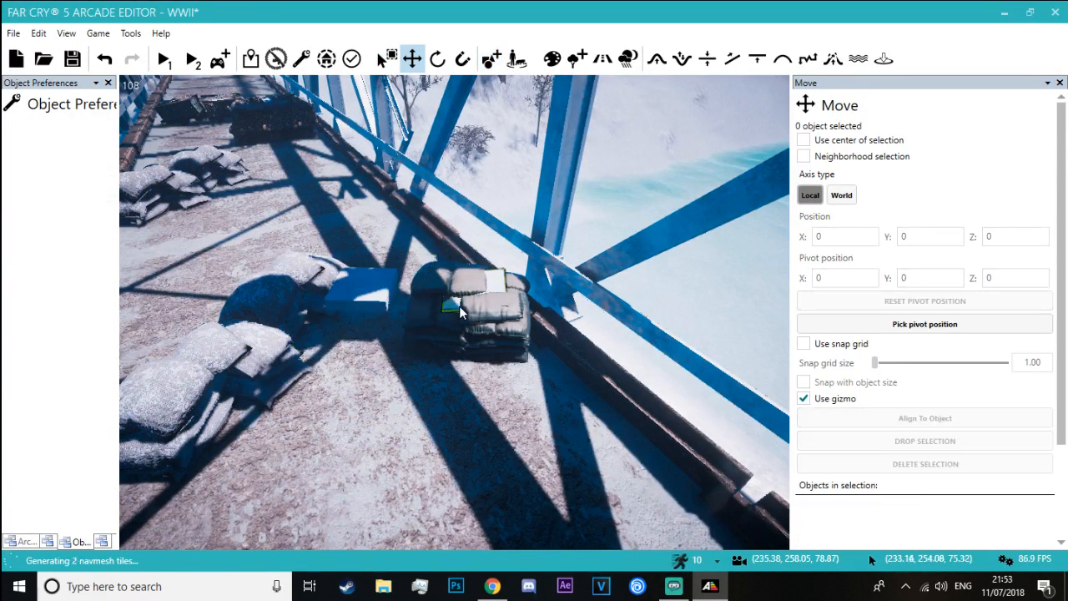
key("Delete")
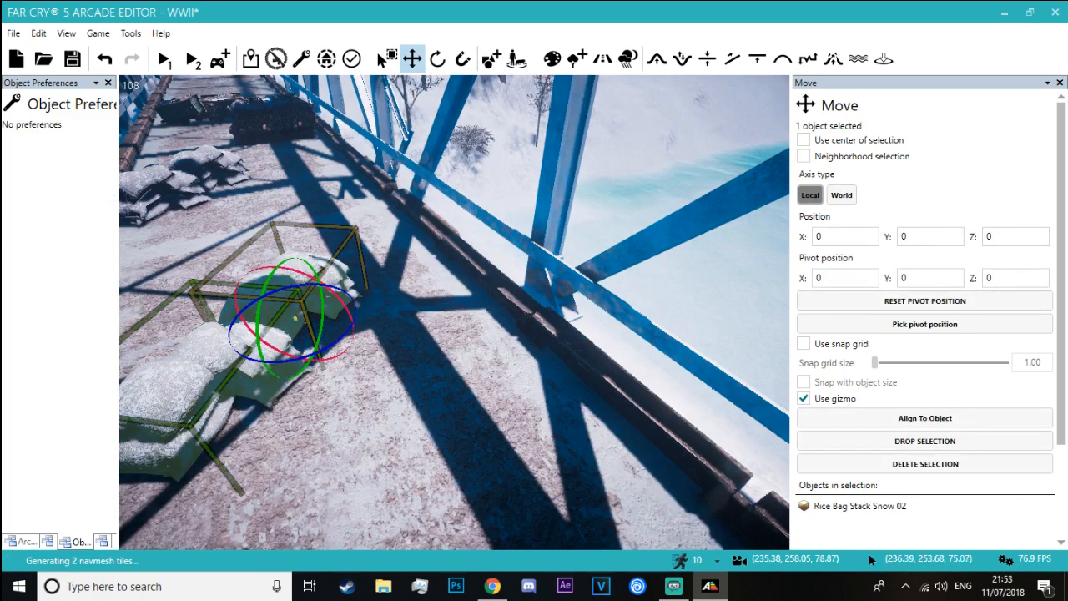
Rotate the pasted pair of rice bag stacks and move it across the deck to where the sandbags stood
key("3")
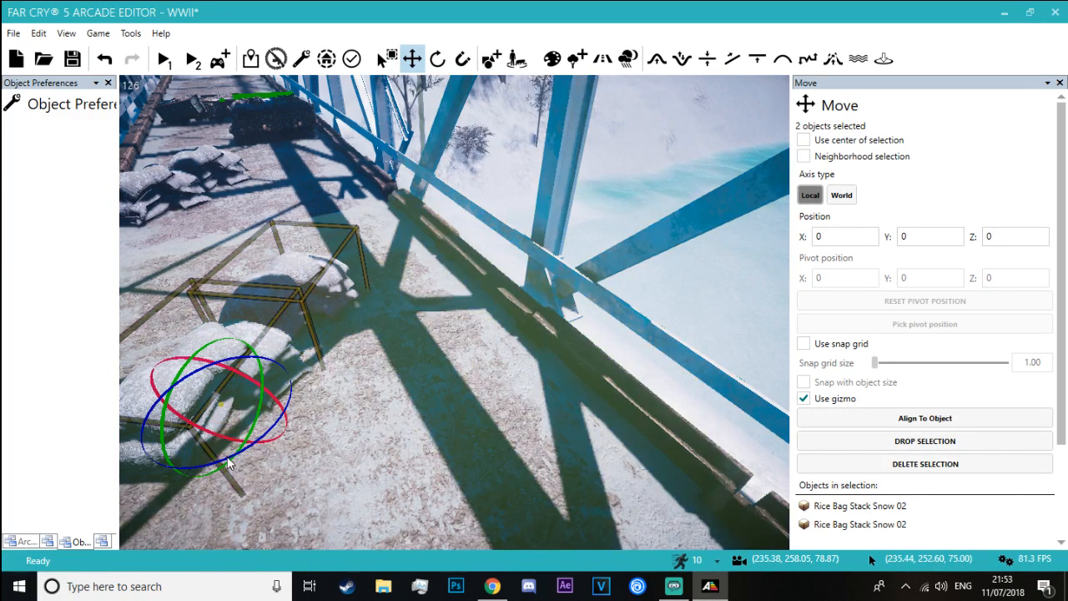
right_click_drag(268, 452, 201, 428)
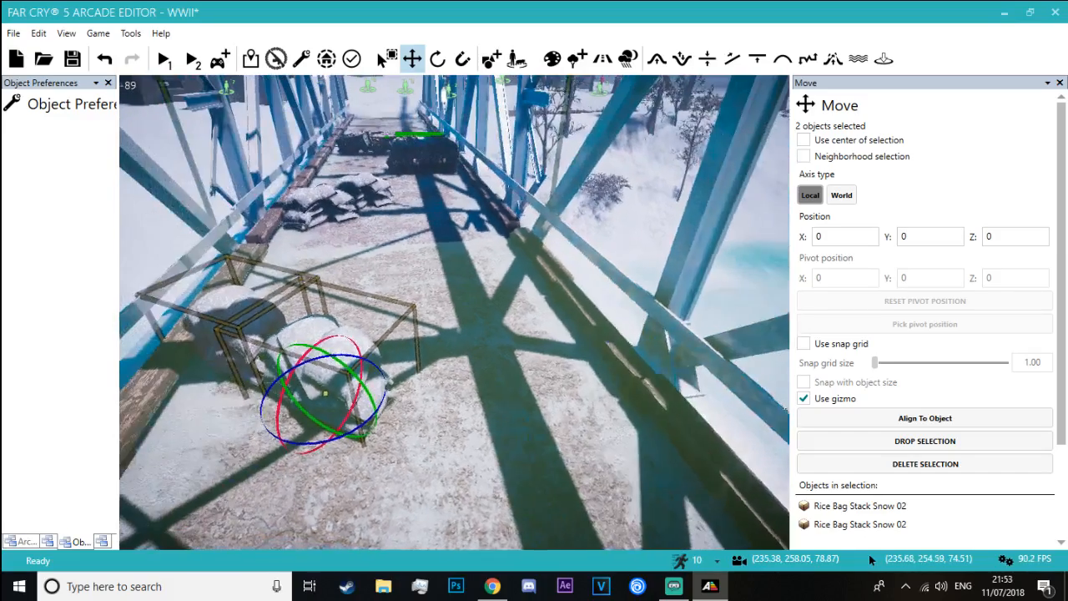
key("2")
left_click_drag(381, 419, 543, 463)
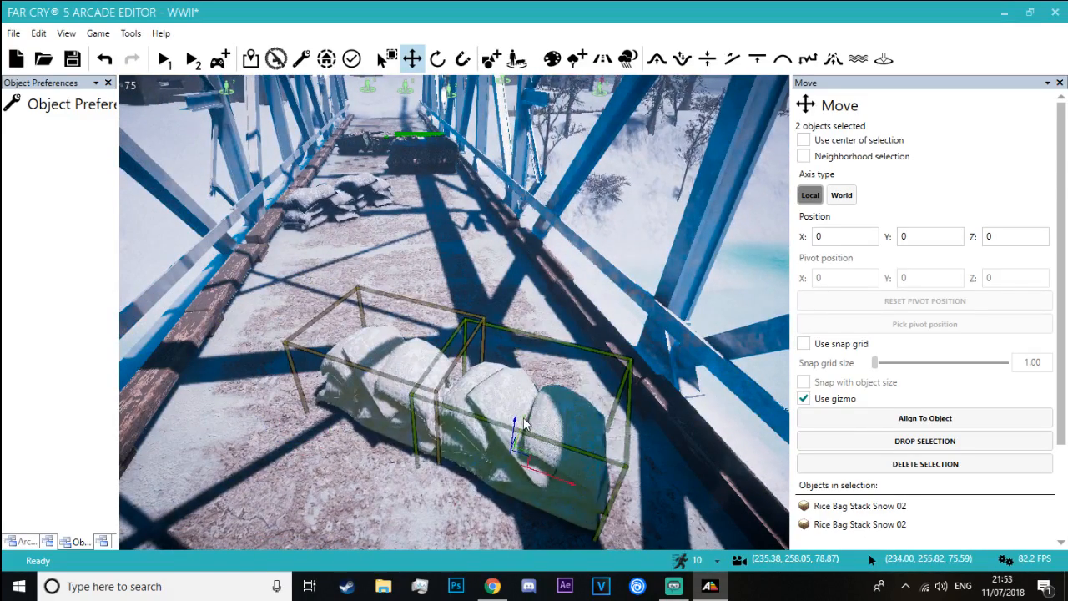
left_click_drag(524, 424, 574, 367)
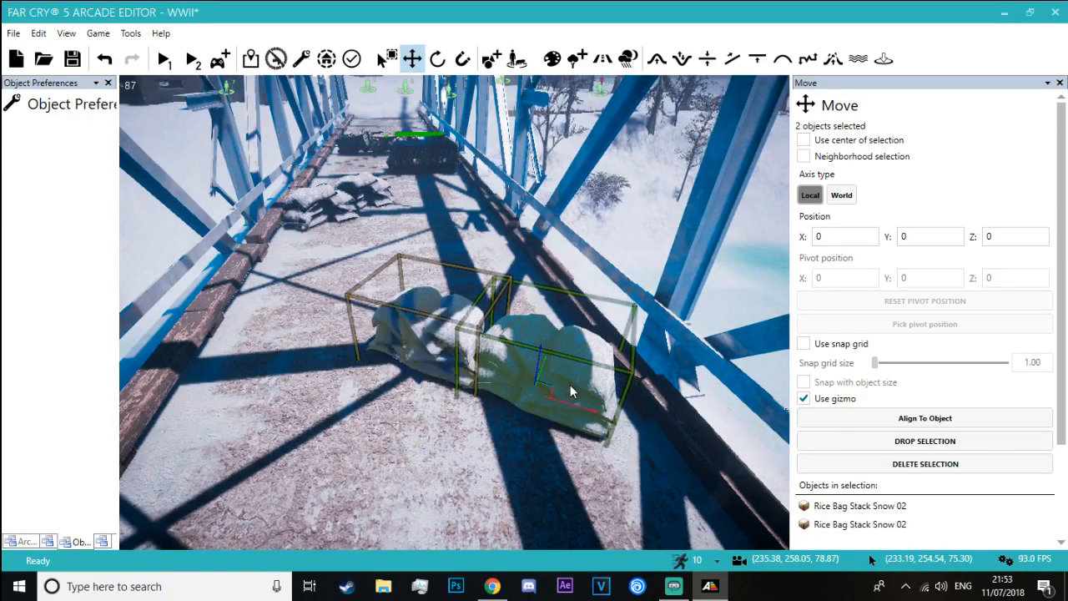
Turn the pasted rice bag pair further and reposition it so the barricade reaches from the bridge railing into the deck
key("space")
left_click_drag(541, 448, 610, 445)
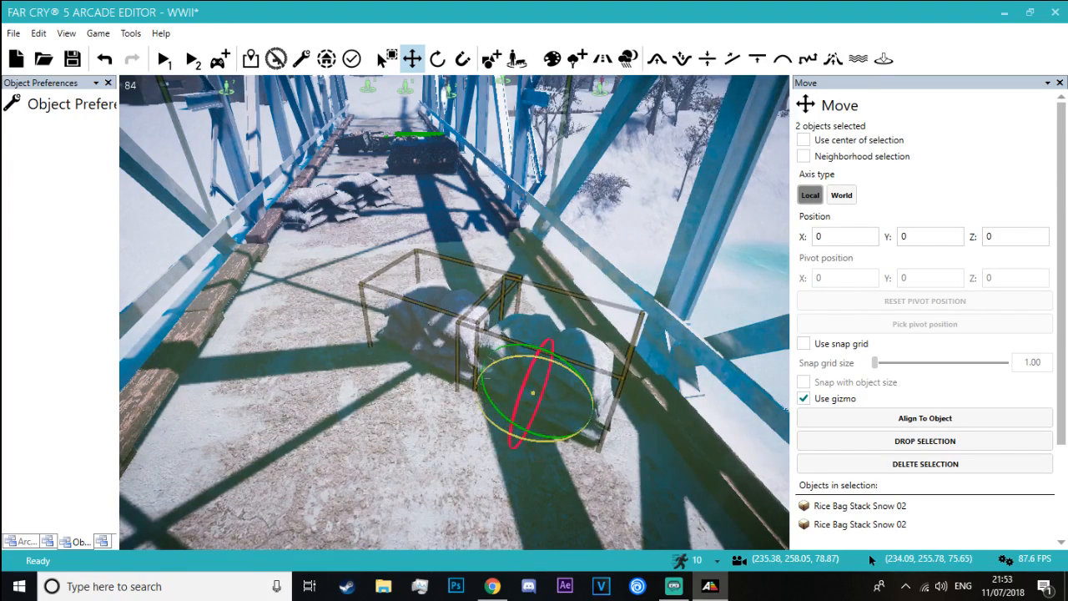
key("w")
right_click_drag(485, 381, 657, 437)
key("w")
key("w")
left_click_drag(610, 489, 499, 184)
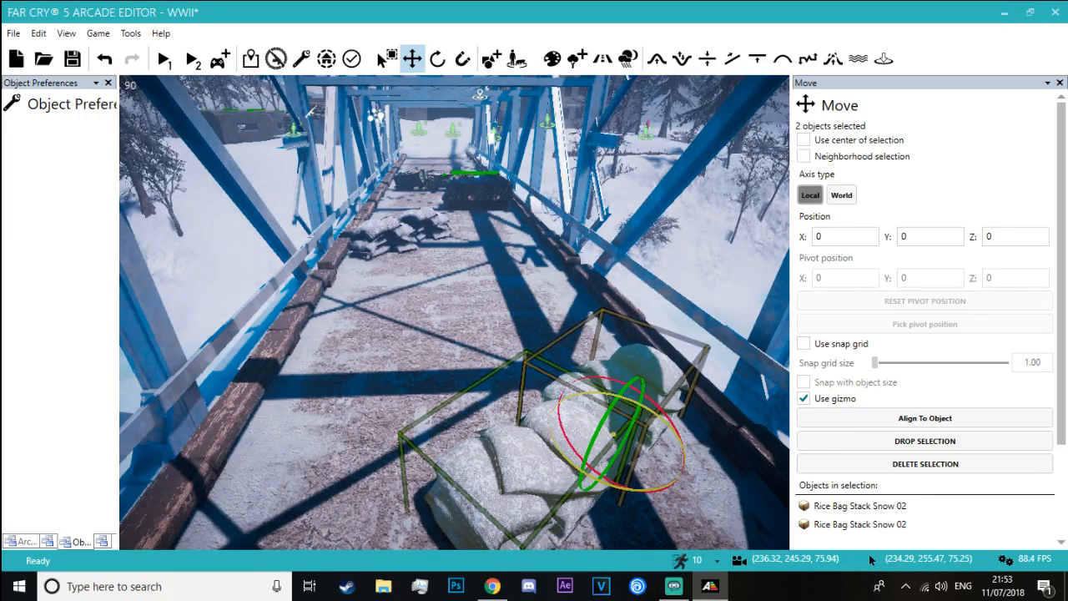
right_click_drag(612, 493, 667, 451)
Clear the selection and examine the new rice bag barricade and the log pile on the bridge from several sides
left_click(400, 238)
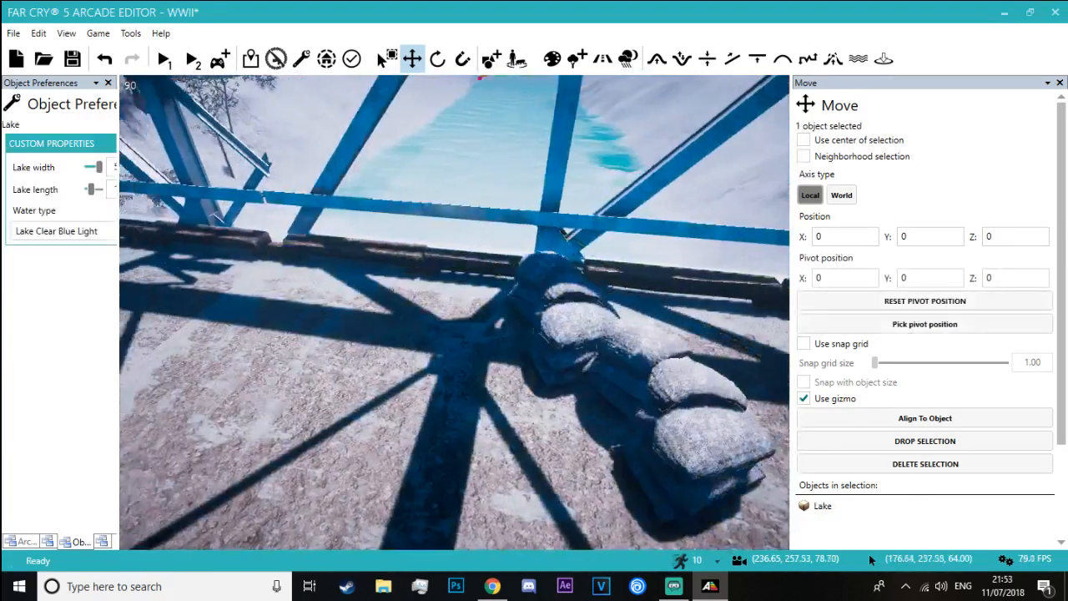
right_click_drag(400, 238, 281, 163)
key("w")
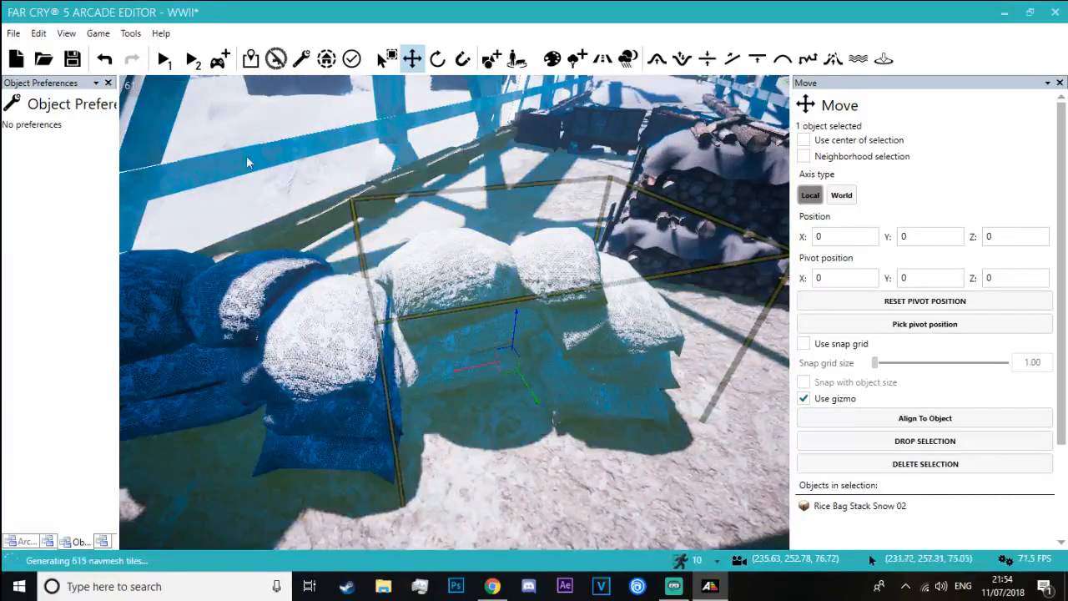
left_click(293, 132)
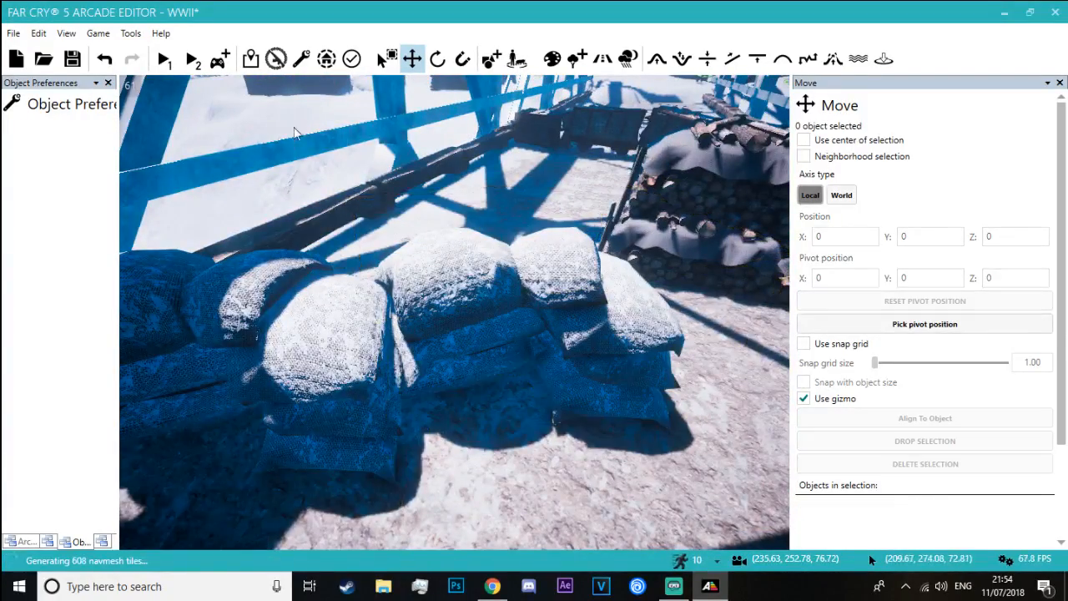
key("Escape")
key("w")
right_click_drag(401, 226, 748, 127)
key("s")
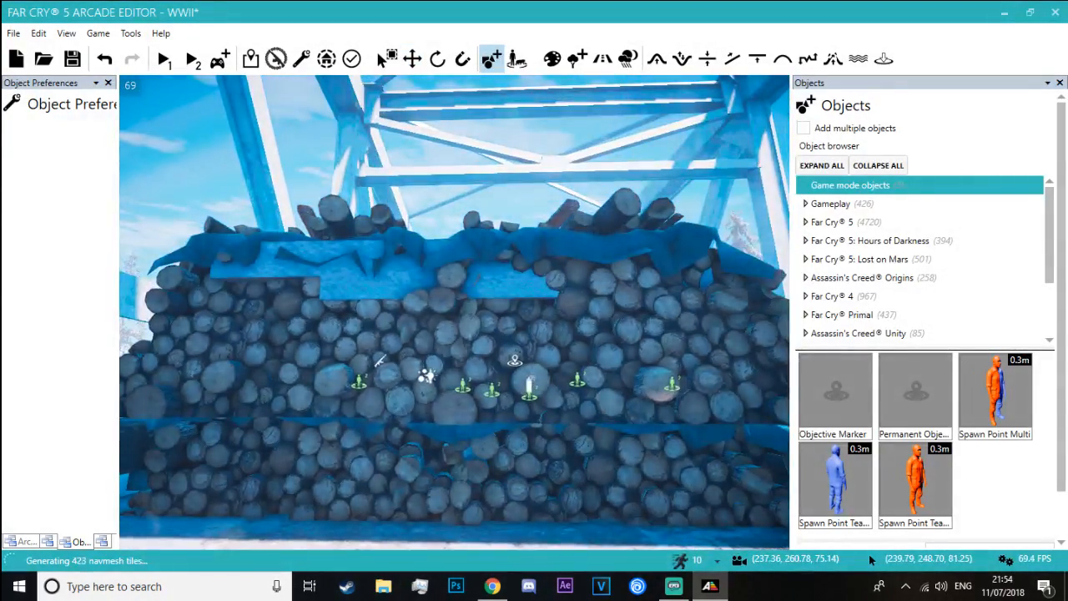
Search the object library for "snow" and browse the snowy rock objects
left_click(982, 546)
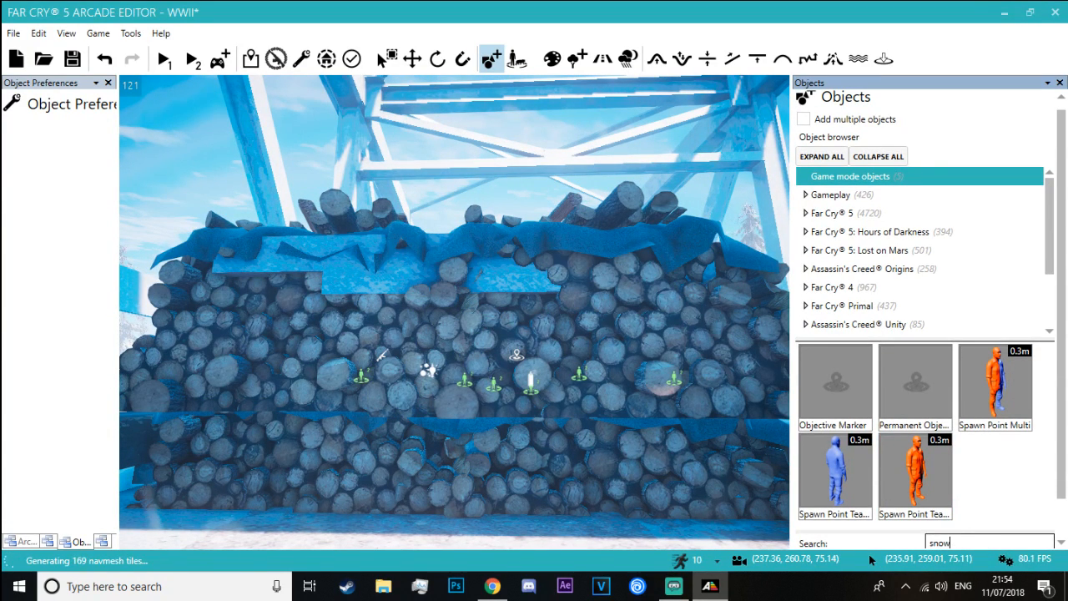
type("snow")
scroll(1026, 409, "down", 5)
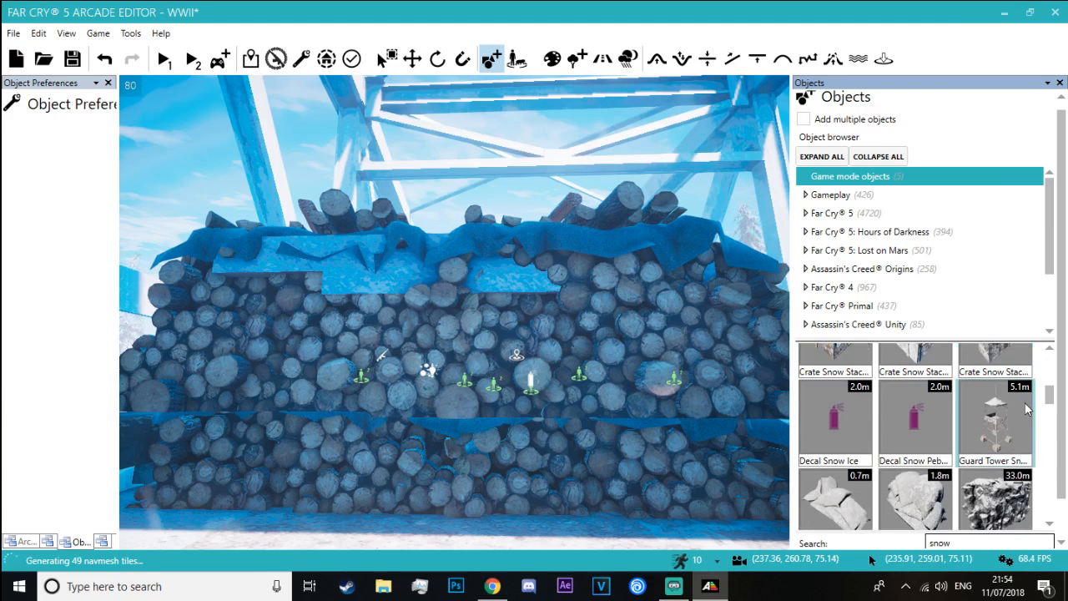
scroll(1026, 409, "down", 5)
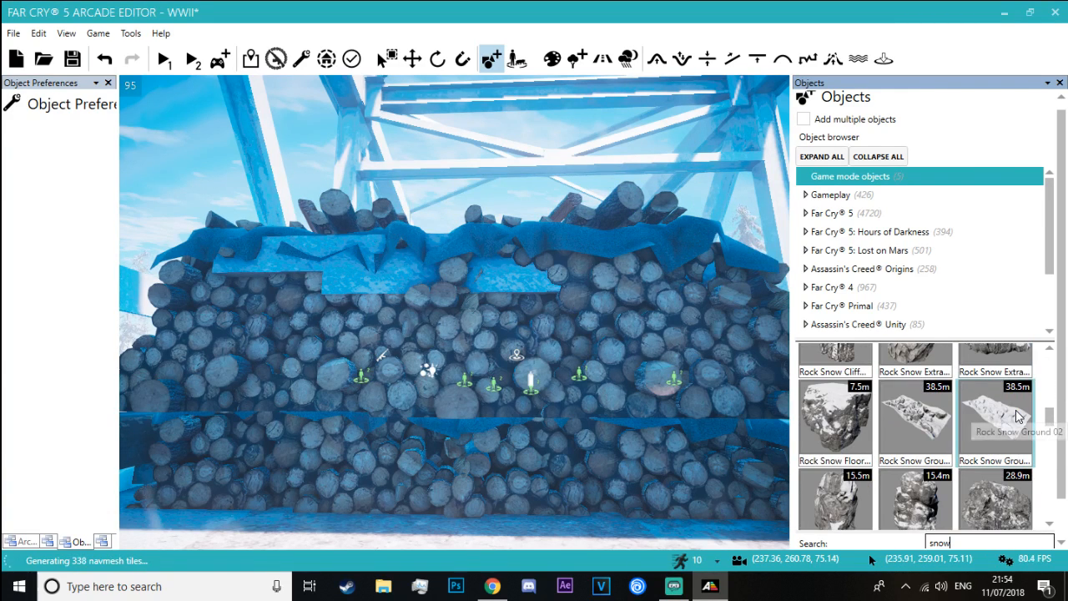
scroll(1018, 417, "down", 2)
Try a 15.4 m Rock Snow Large object on the bridge deck
left_click(912, 462)
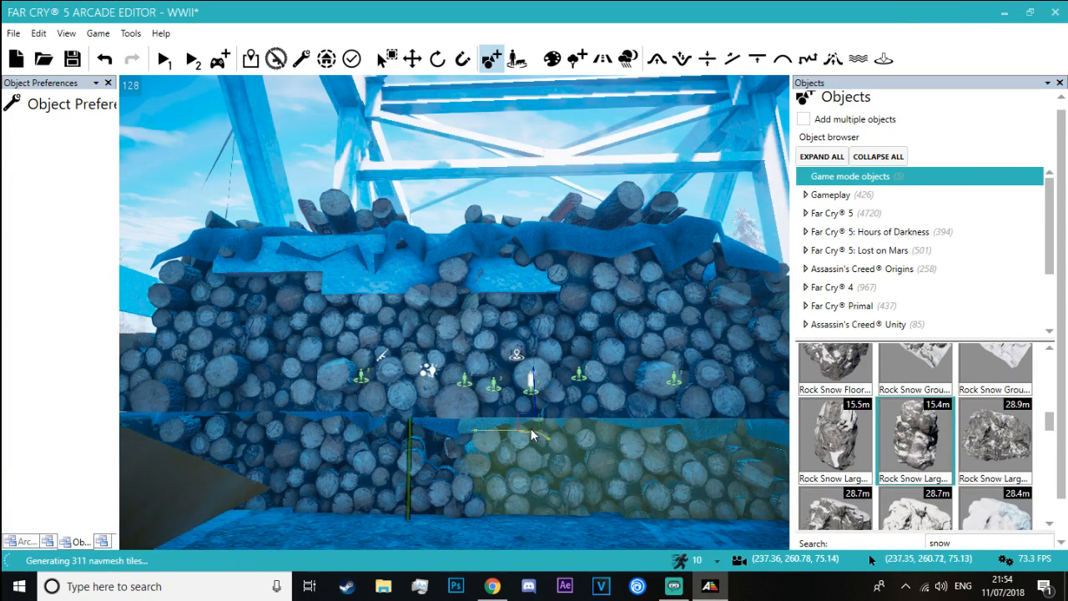
key("s")
right_click_drag(531, 384, 512, 424)
key("Escape")
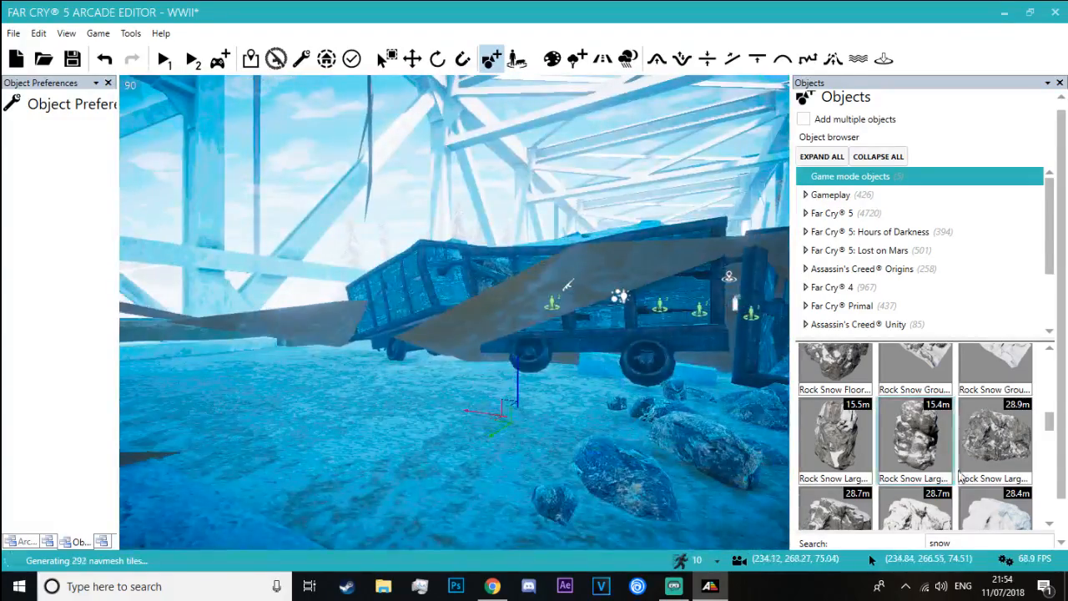
Enlarge the object thumbnail area and browse the snow objects through the ruined building pieces
scroll(983, 401, "down", 3)
left_click_drag(969, 341, 972, 271)
scroll(975, 335, "down", 8)
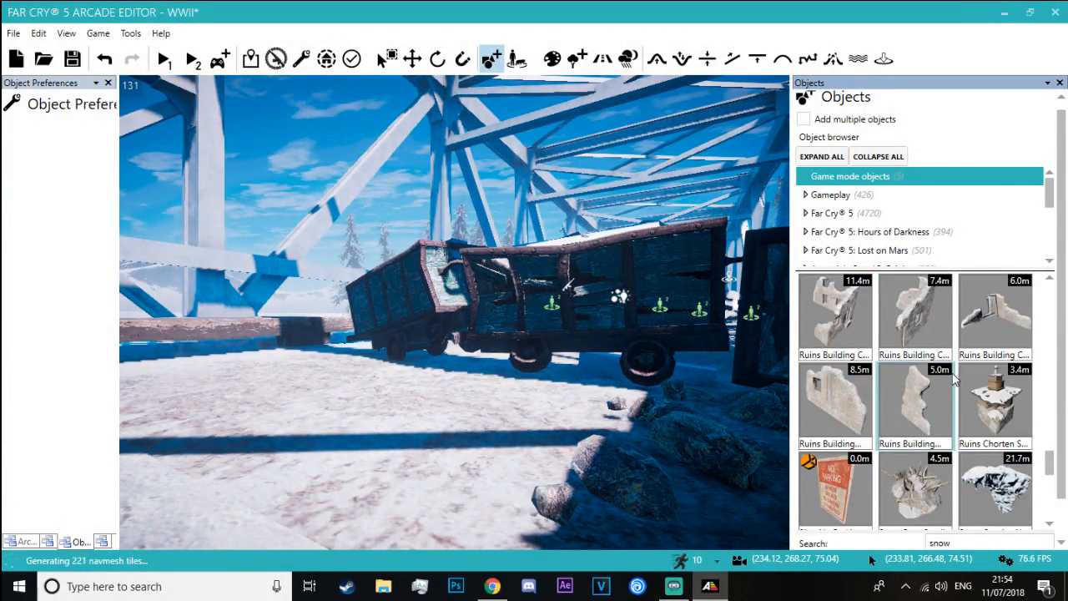
scroll(956, 380, "down", 2)
scroll(849, 355, "up", 2)
Try the 5.0 m Ruins Building wall piece on the snowy ground near the bunker and brick building
left_click(850, 355)
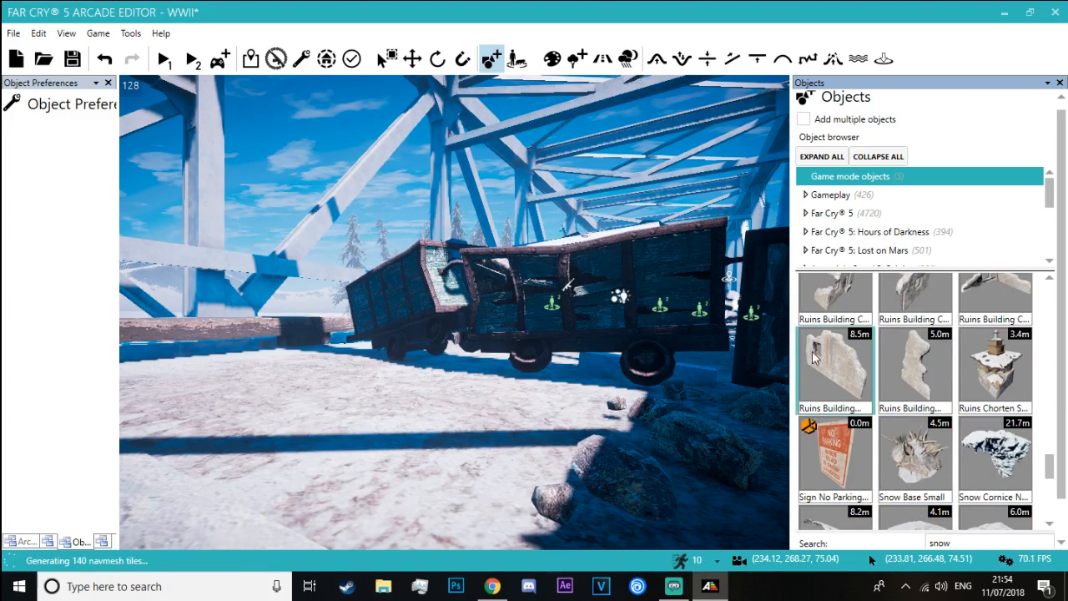
right_click_drag(481, 385, 384, 376)
key("w")
key("w")
right_click_drag(464, 425, 527, 394)
key("s")
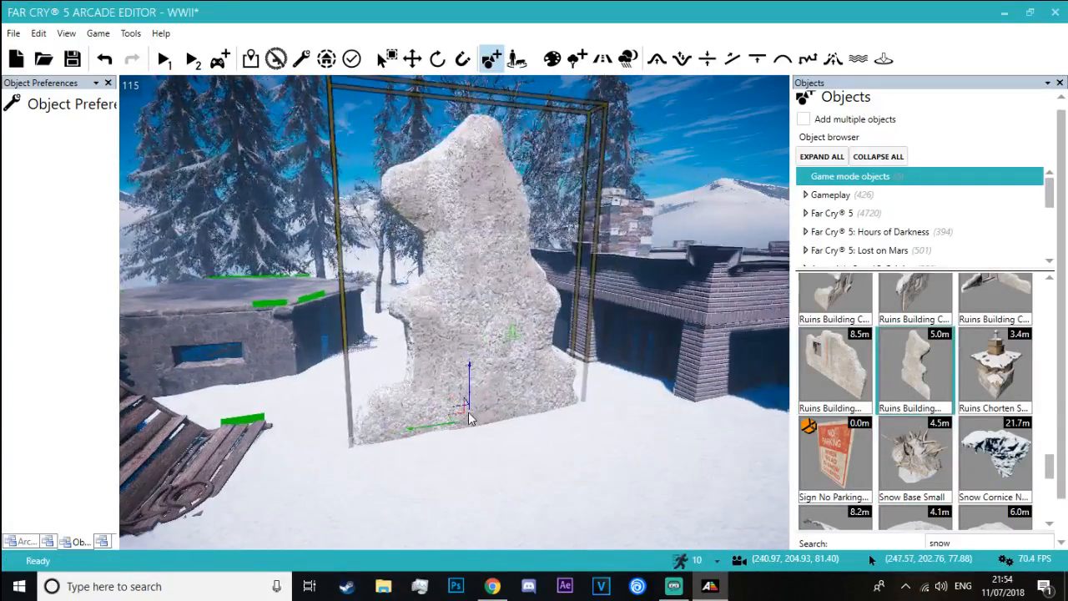
key("w")
right_click_drag(471, 419, 537, 408)
key("w")
key("Escape")
Browse further through the snow objects and try the 8.4 m Snow Shack over the gun emplacement beside the bridge
key("w")
scroll(986, 428, "down", 6)
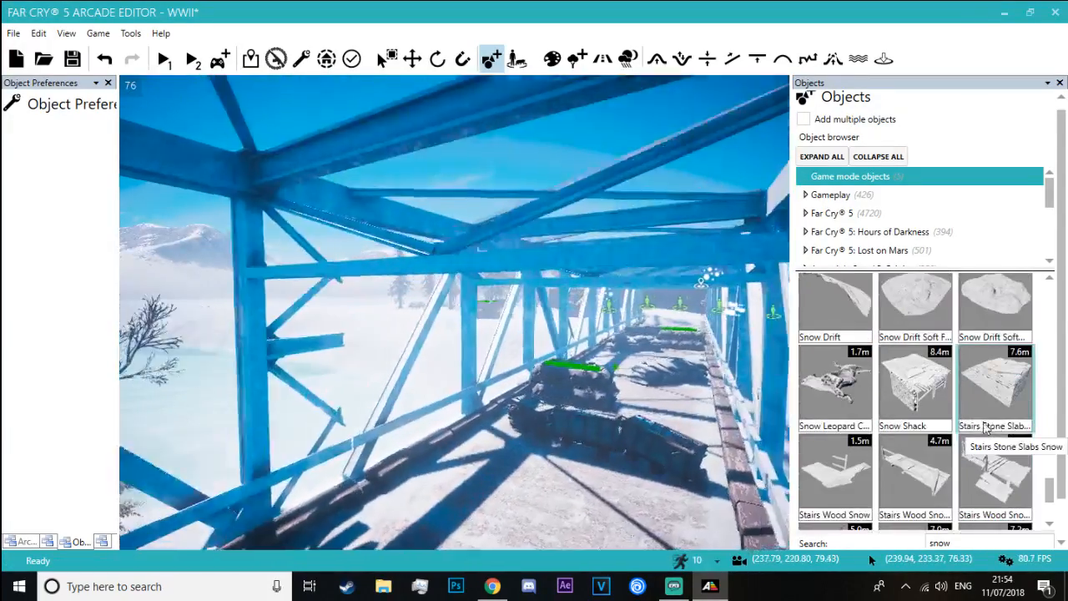
scroll(986, 428, "down", 1)
left_click(903, 373)
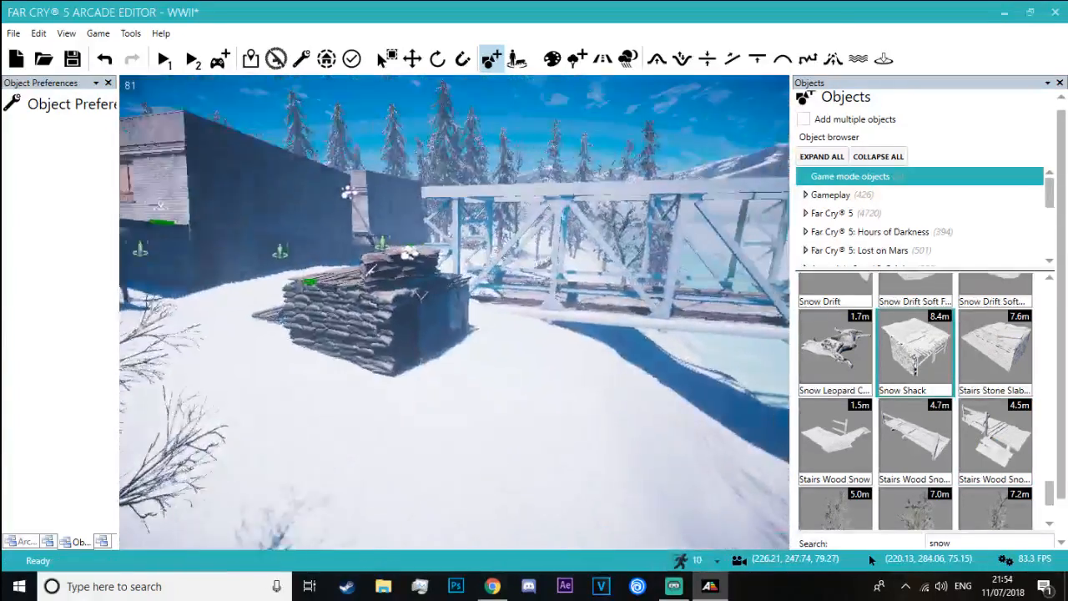
key("w")
right_click_drag(529, 351, 529, 381)
key("w")
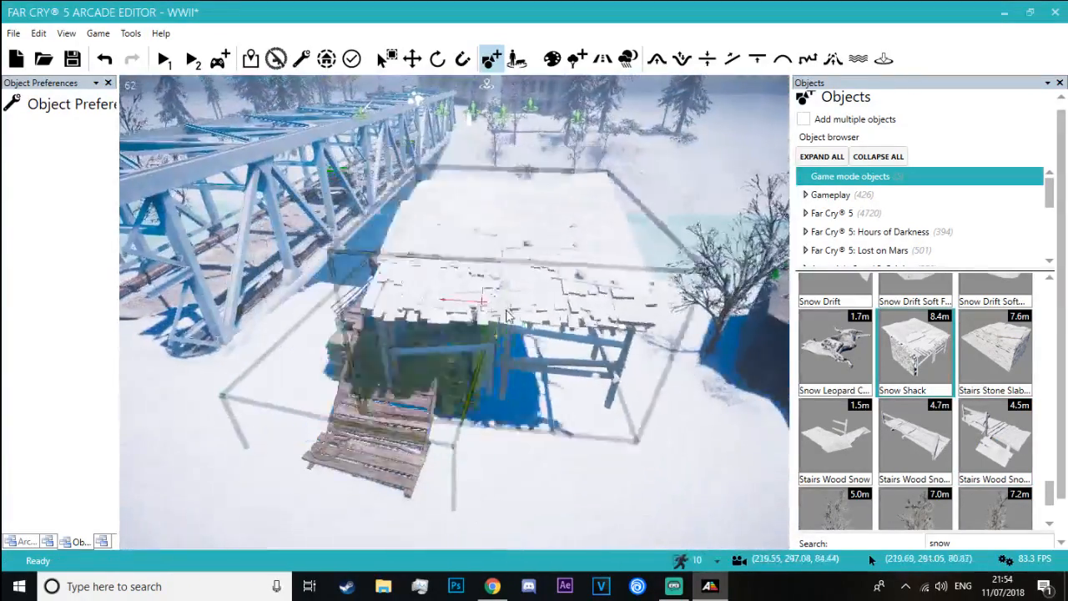
right_click_drag(479, 312, 475, 376)
Place a 7.6 m Stairs Stone Slabs Snow object on the snow at the foot of the sandbag tower's ramp
key("s")
left_click(974, 360)
key("w")
key("a")
key("s")
left_click(449, 228)
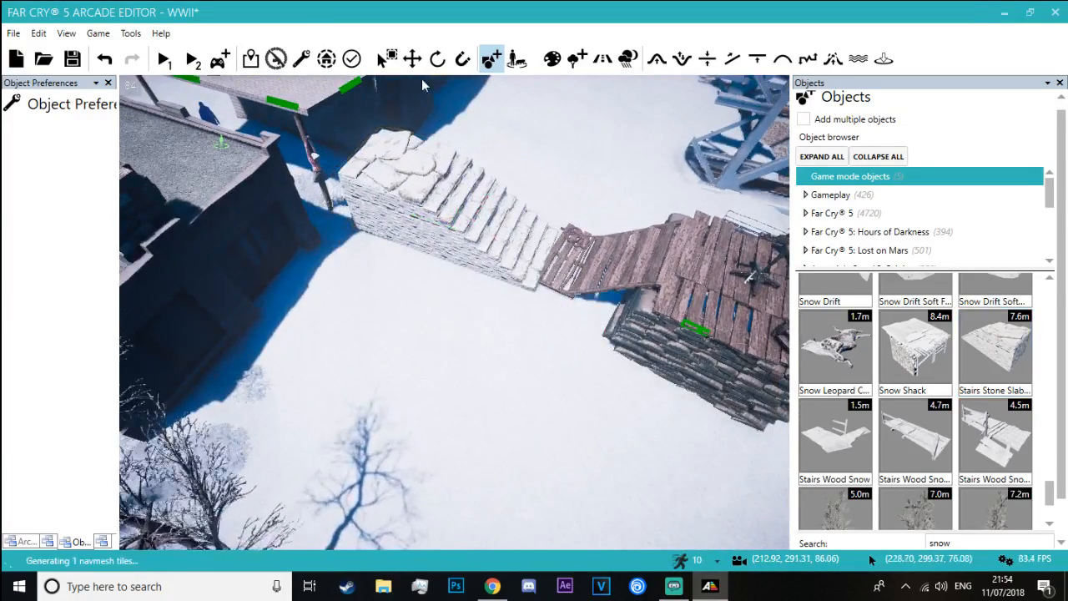
Replace the Sandbags Tower Small with the stone slab stairs, turned and moved beneath the machine gun and sandbag barricade
left_click(619, 230)
right_click_drag(618, 231, 584, 267)
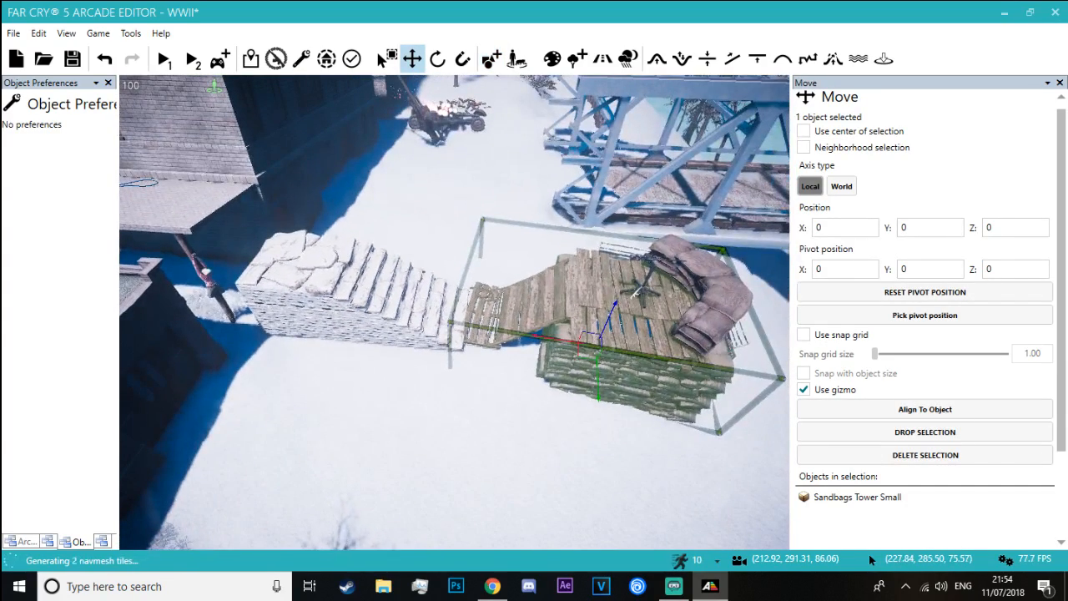
key("Delete")
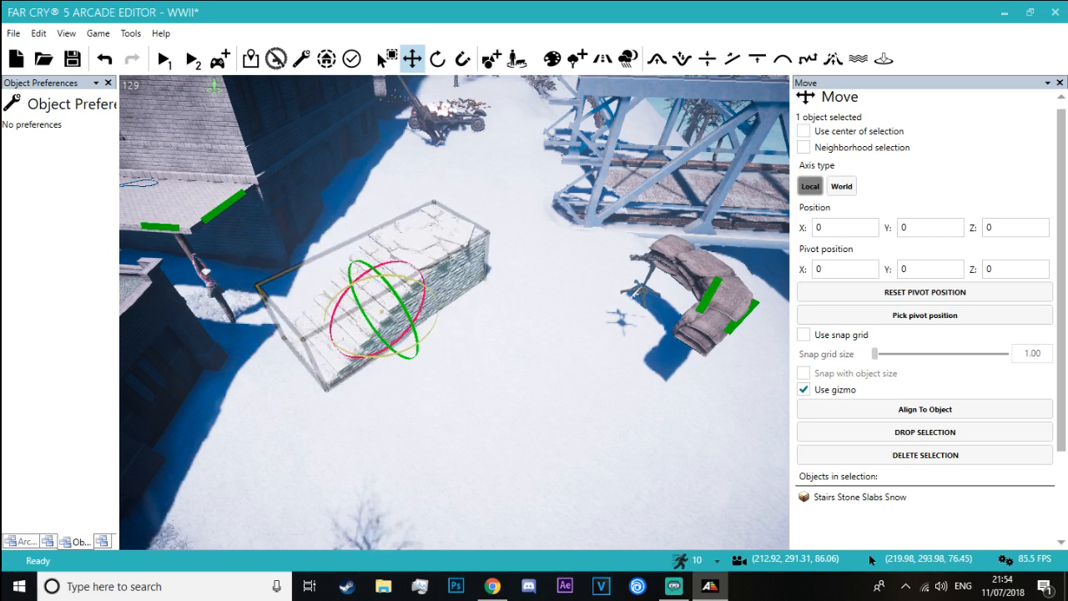
right_click_drag(354, 270, 386, 286)
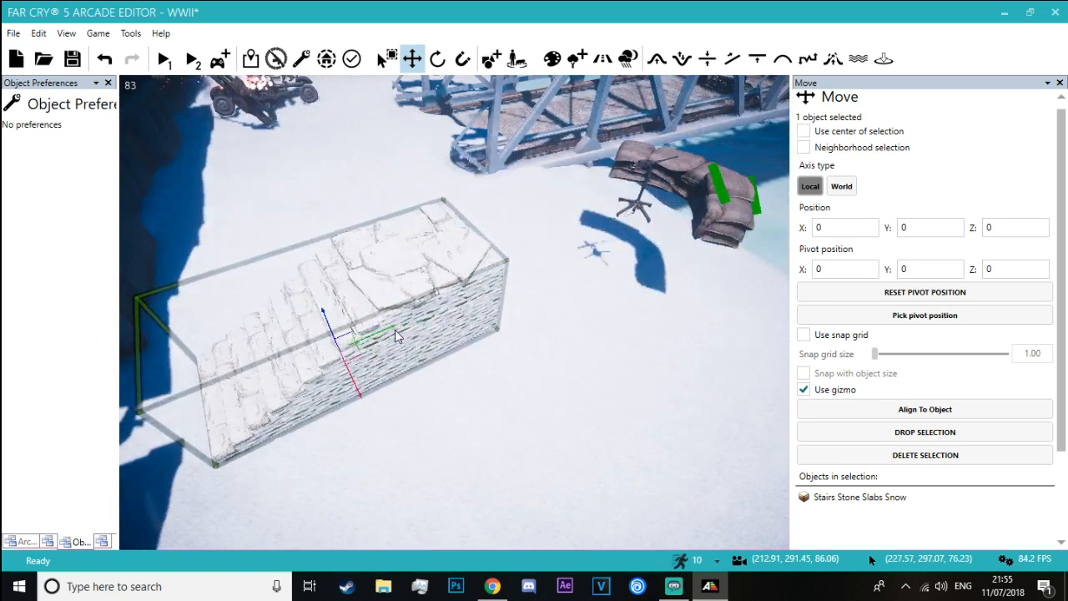
left_click_drag(396, 328, 591, 261)
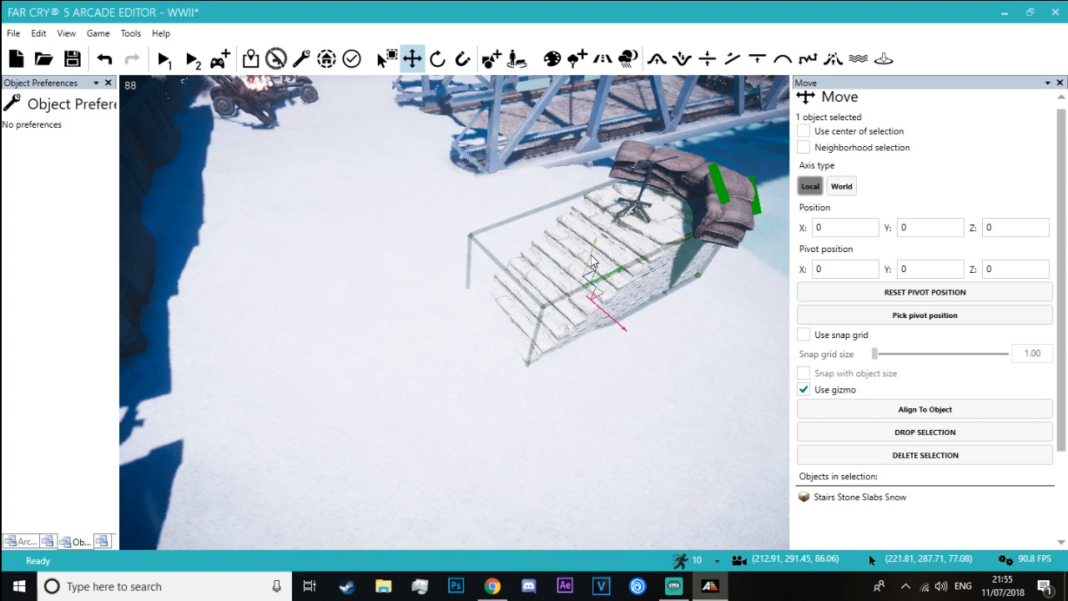
Playtest the map from the foot of the stone stairs, climbing them and firing the mounted machine gun
left_click(399, 222)
key("w")
right_click_drag(399, 222, 493, 164)
left_click(219, 60)
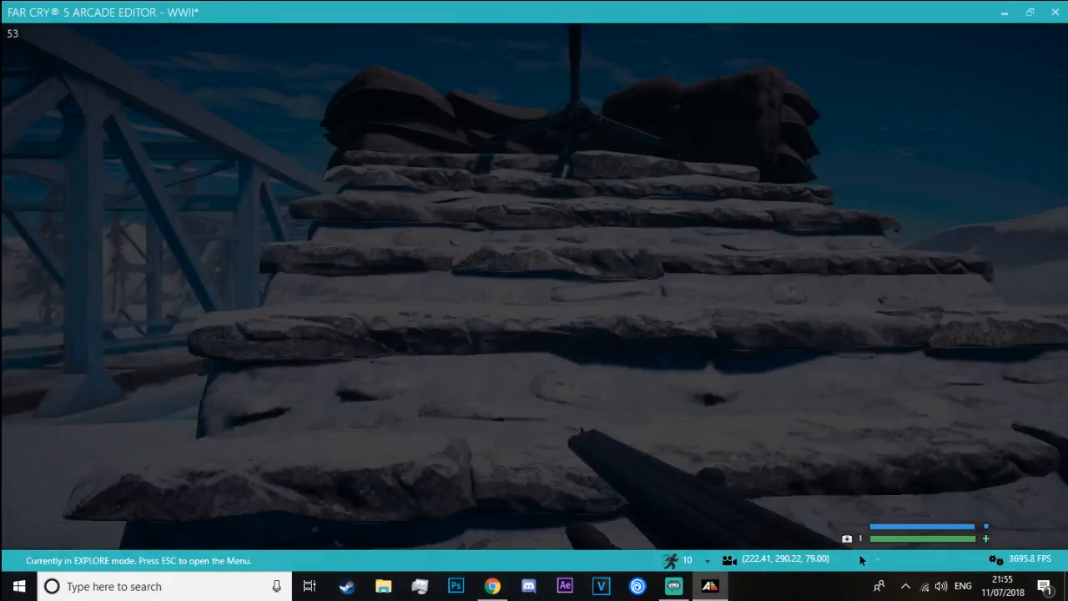
key("w")
key("e")
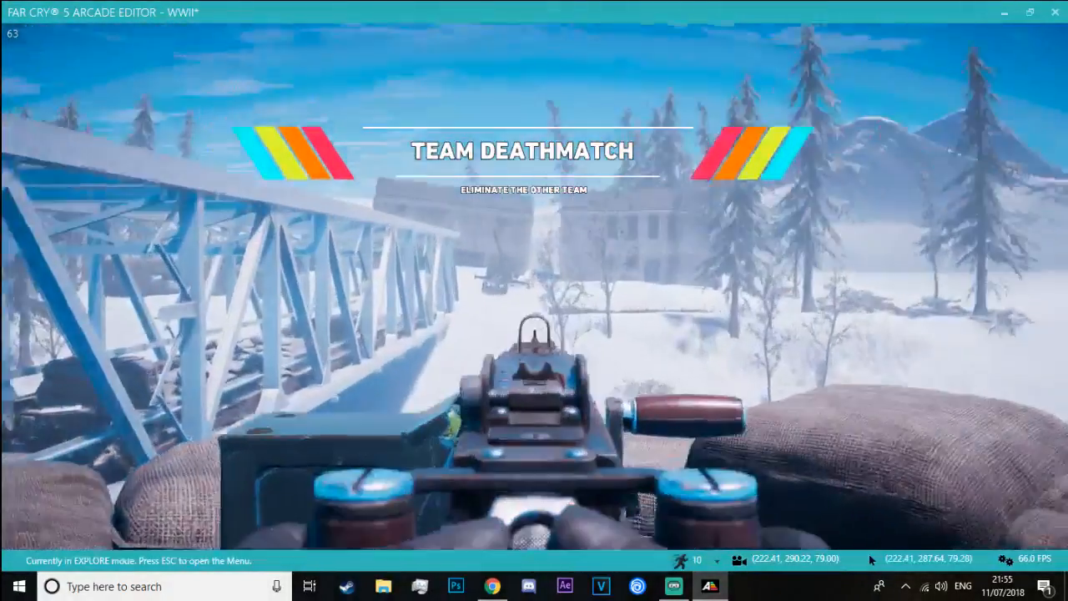
left_click(534, 287)
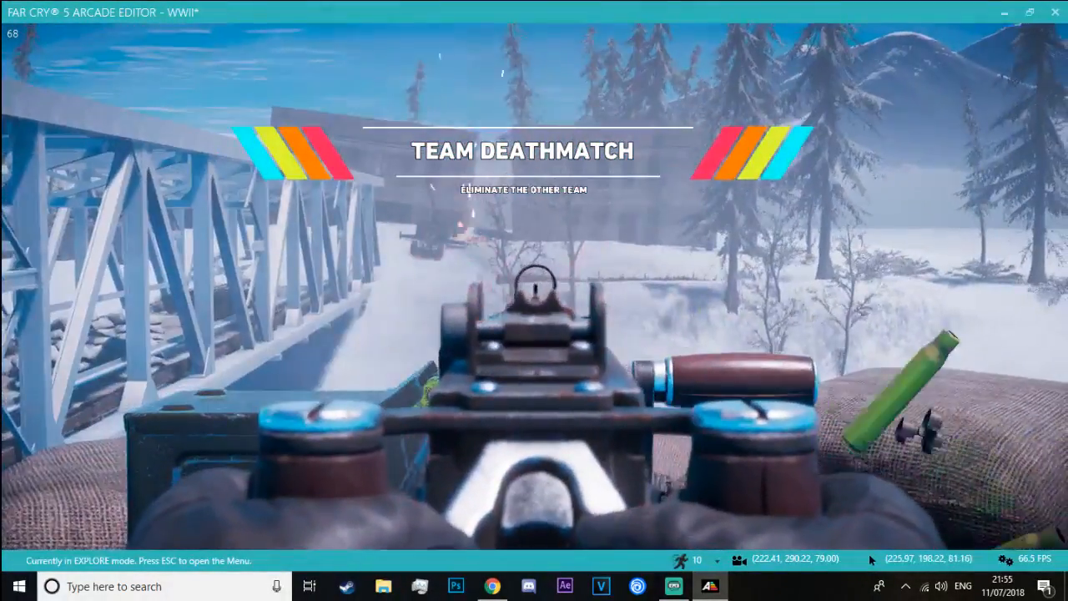
Leave the mounted gun, inspect the stone emplacement from the snow beside it, and return to the editor
key("e")
key("s")
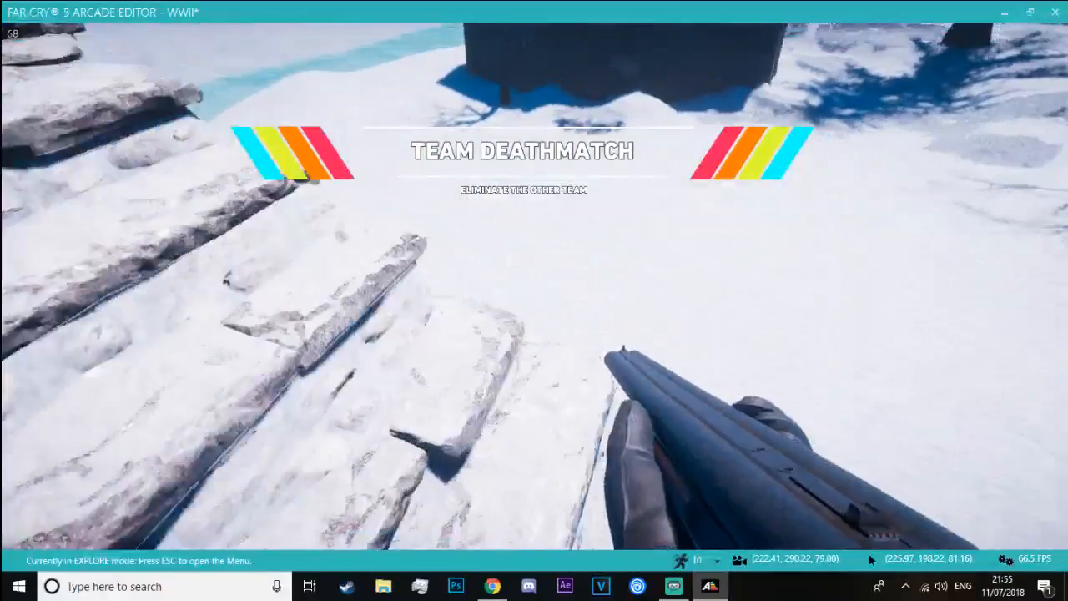
key("d")
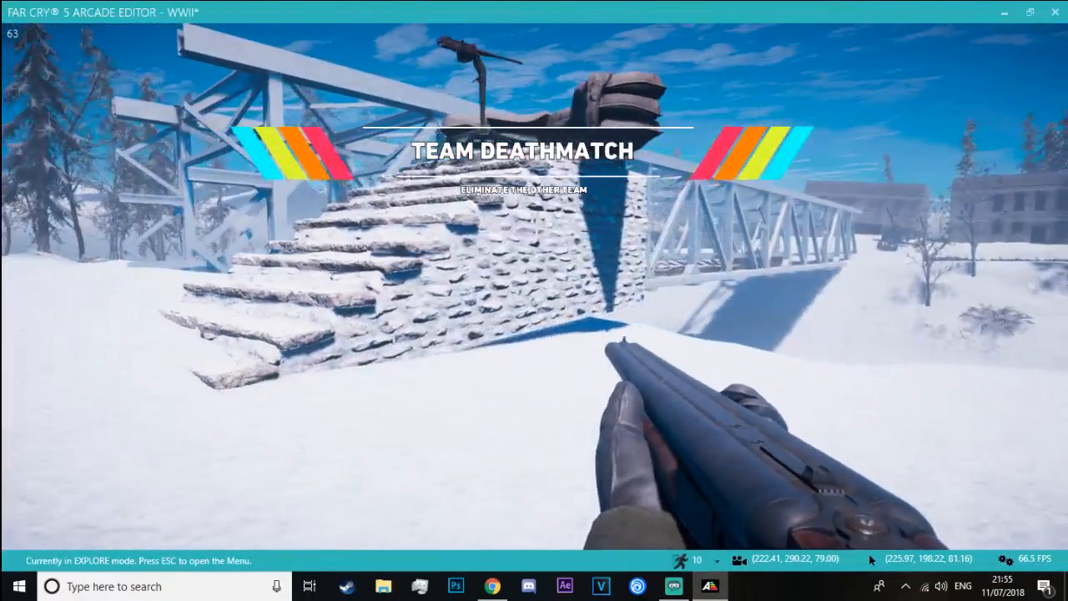
key("w")
key("Escape")
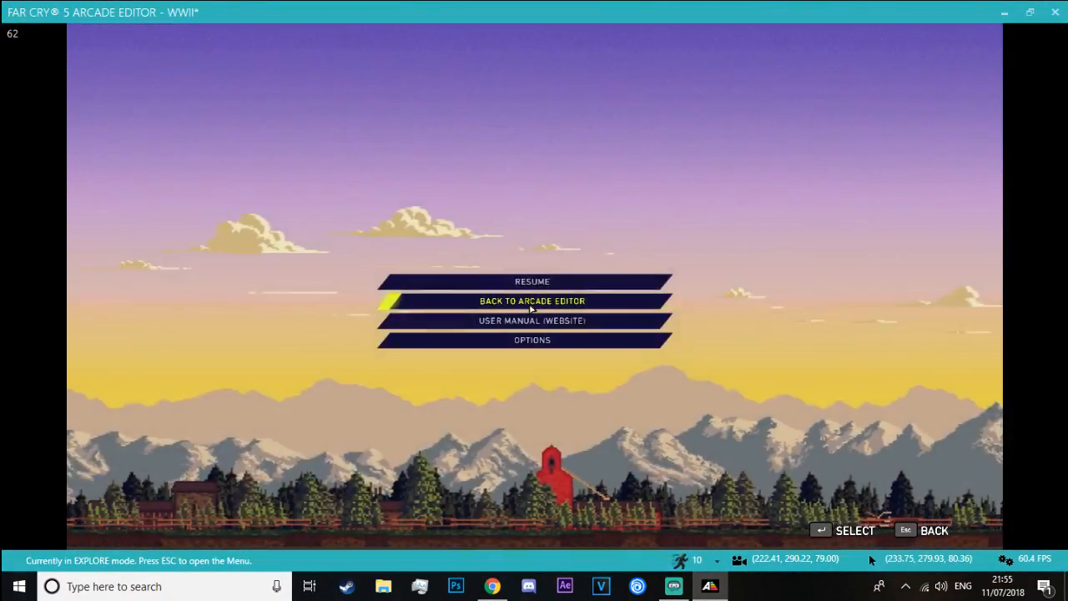
left_click(534, 299)
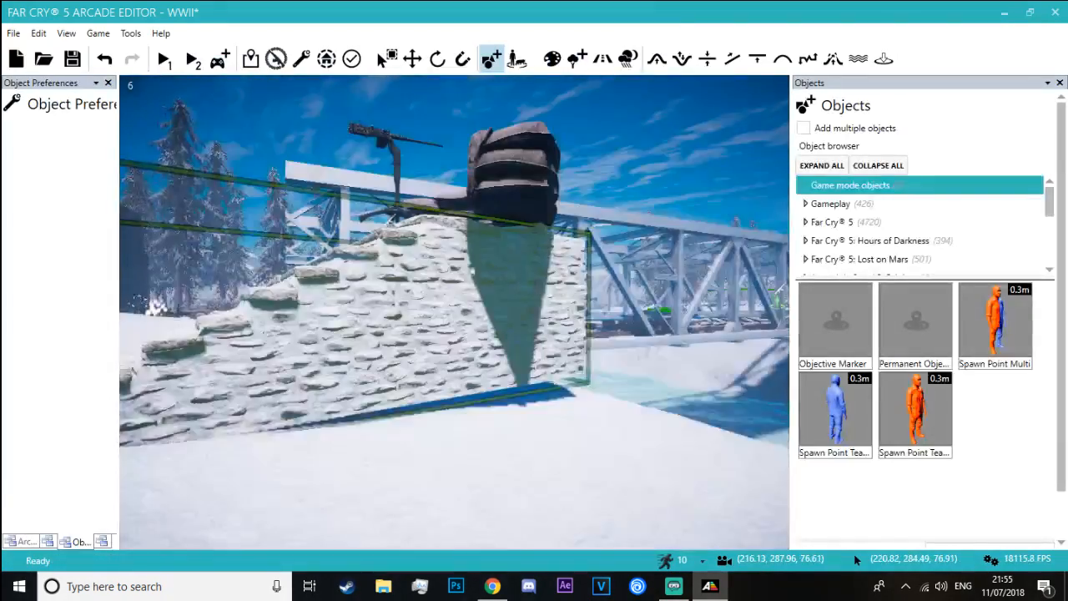
Adjust the tilt of the stone slab stairs so they sit level on the snowy ground
mouse_move(542, 309)
right_mouse_down()
mouse_move(519, 167)
mouse_move(524, 309)
right_mouse_up()
key("w")
key("w")
key("s")
left_click(437, 59)
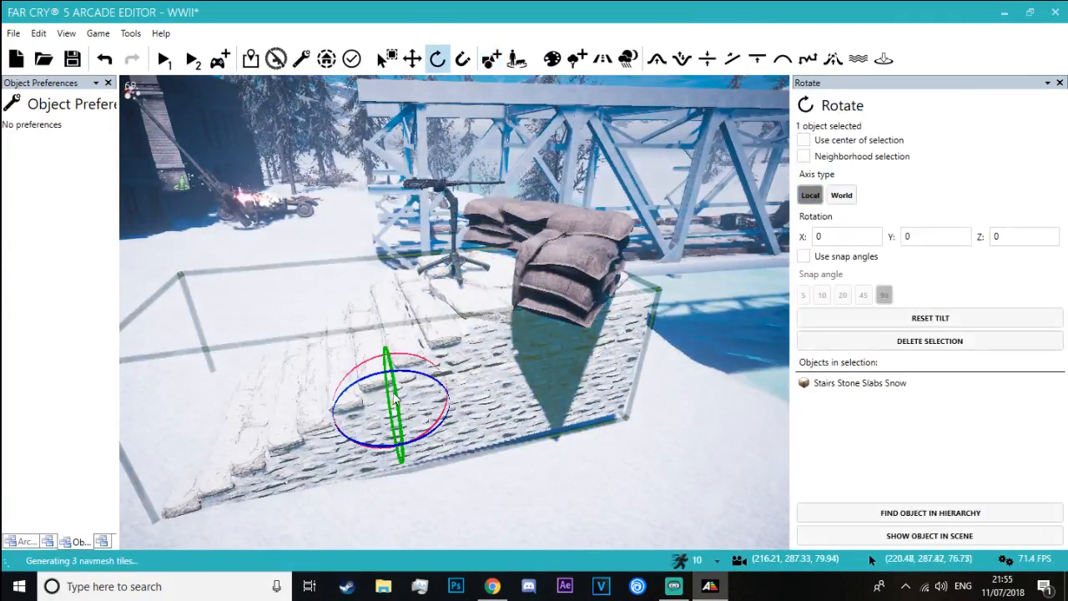
left_click_drag(404, 354, 402, 354)
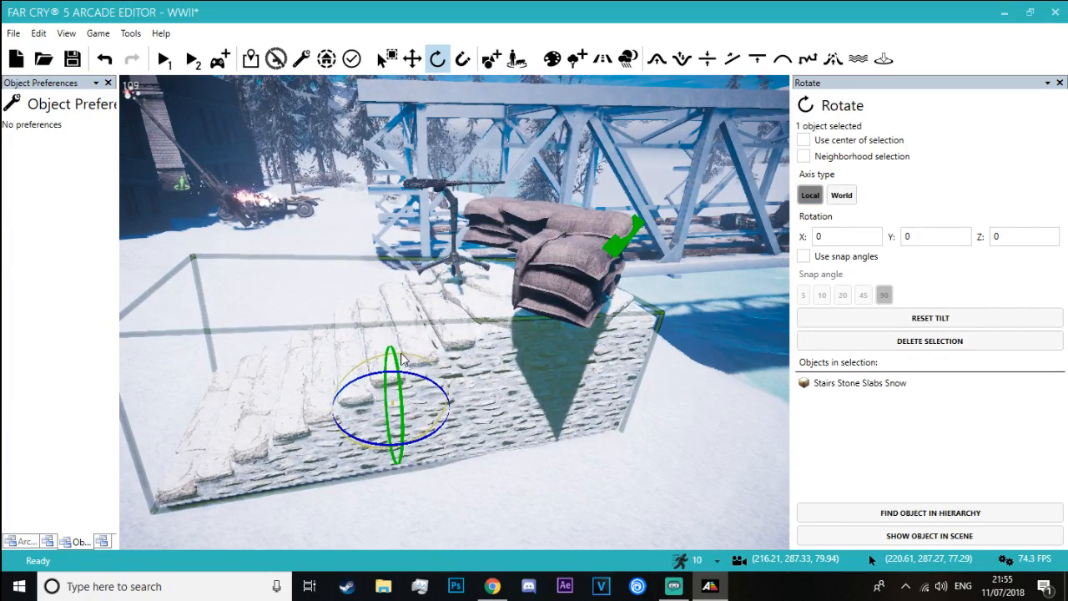
Lower the Sandbag Barricade 03 onto the stone stairs and align it around the edge of the top landing
left_click(578, 261)
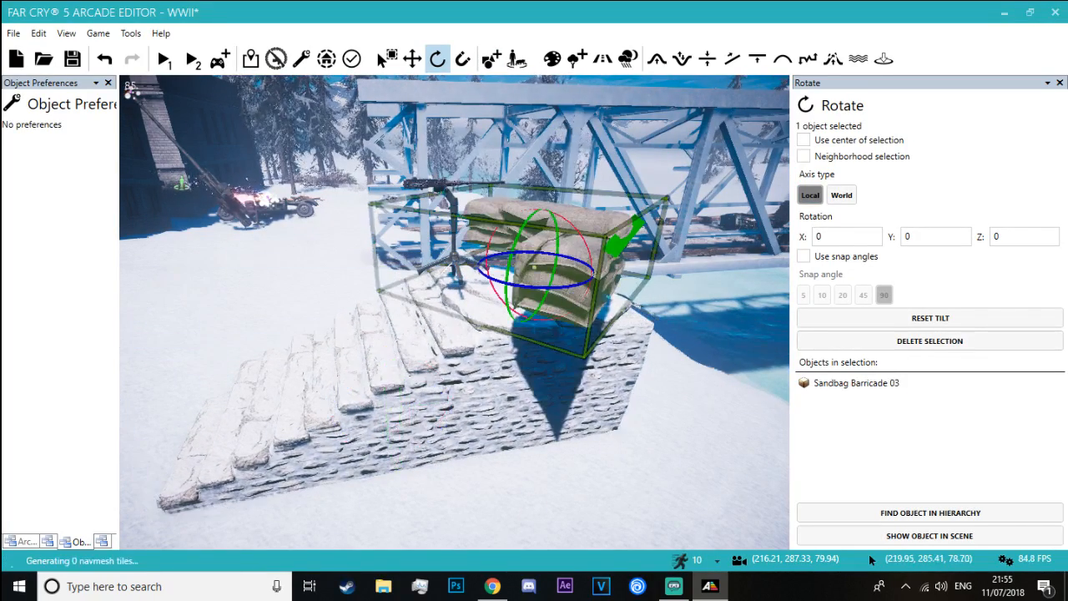
left_click_drag(538, 232, 564, 284)
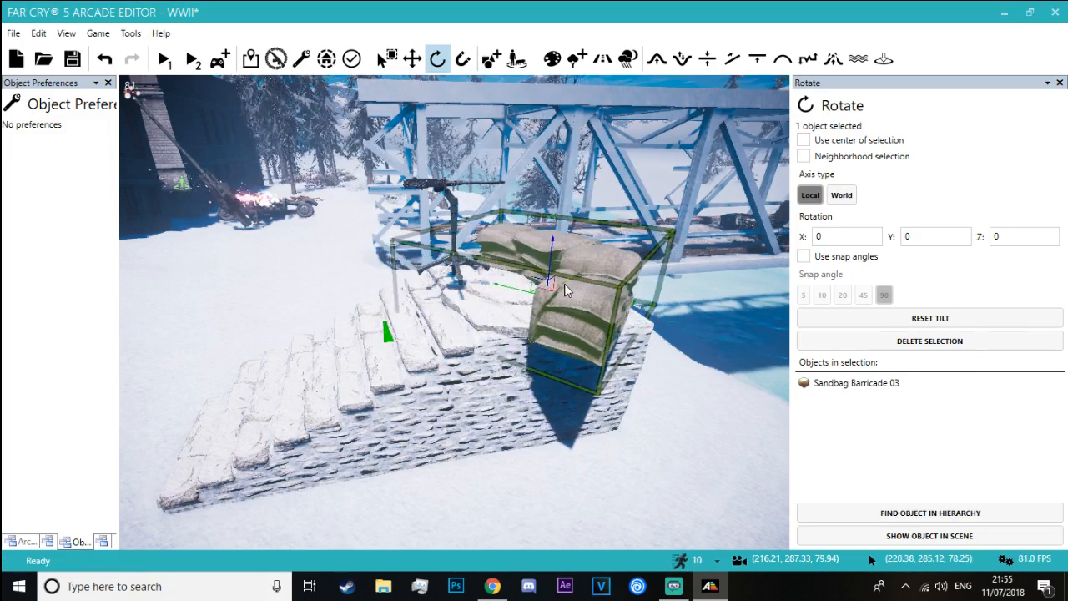
left_click(302, 302)
key("w")
right_click_drag(302, 301, 378, 280)
key("s")
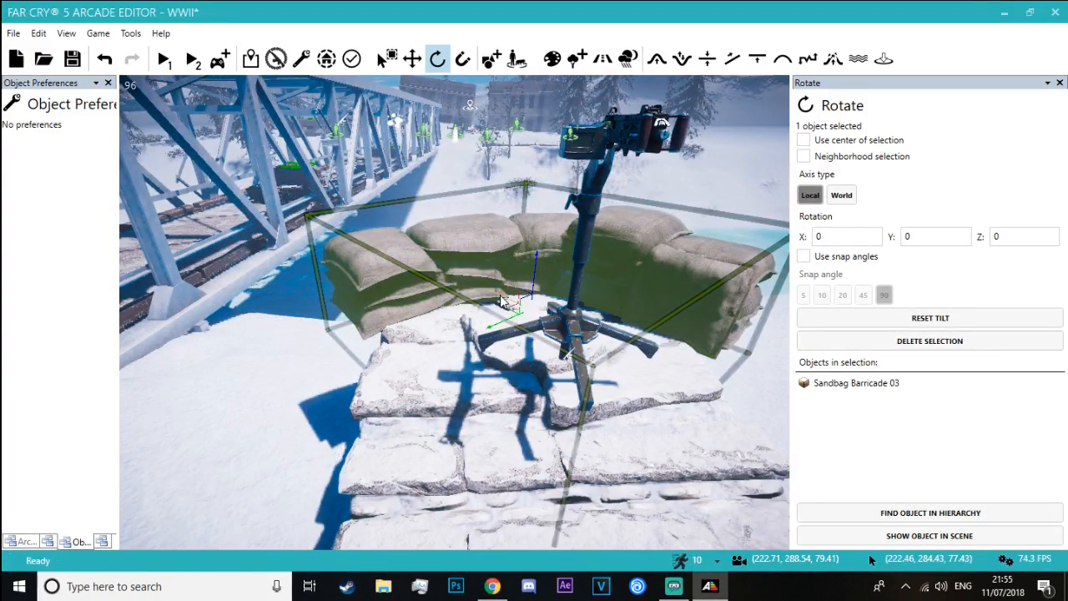
left_click_drag(494, 312, 502, 325)
Adjust the M2 .50 machine gun so it stands centred on the stair landing behind the sandbags
left_click(536, 325)
key("a")
right_click_drag(535, 325, 528, 276)
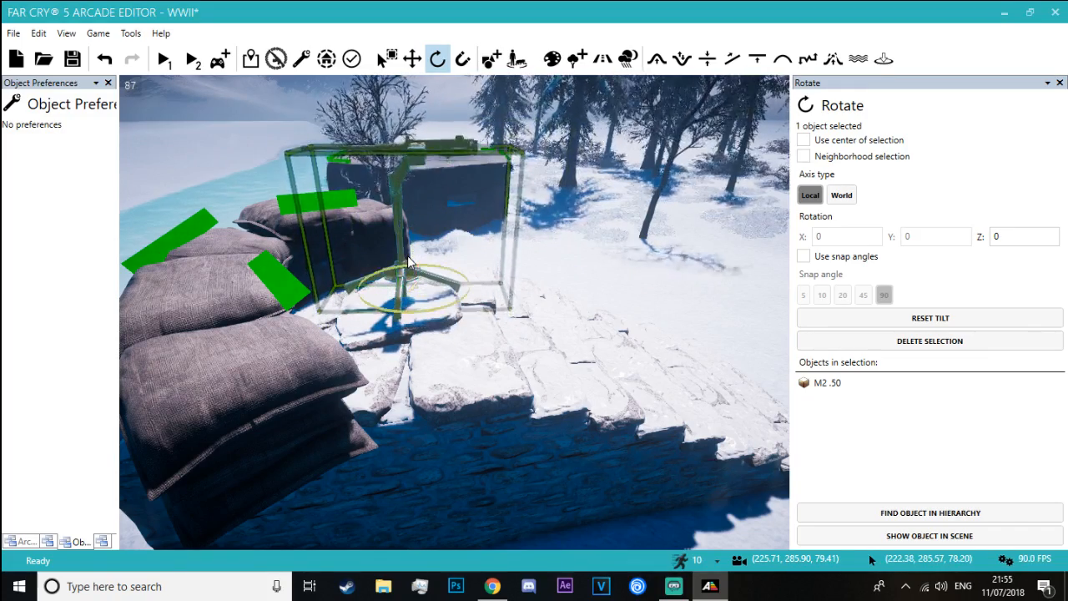
left_click(604, 248)
key("d")
right_click_drag(603, 248, 578, 261)
left_click(490, 298)
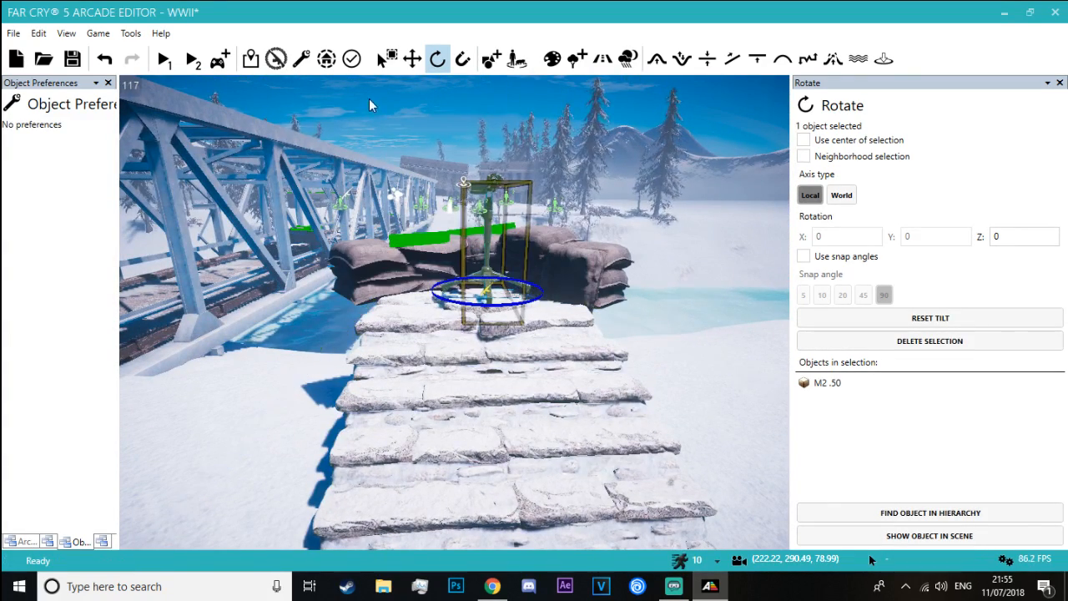
Select the M2 .50, the sandbag barricade and the stone stairs together, then copy and paste them as a group
left_click(387, 59)
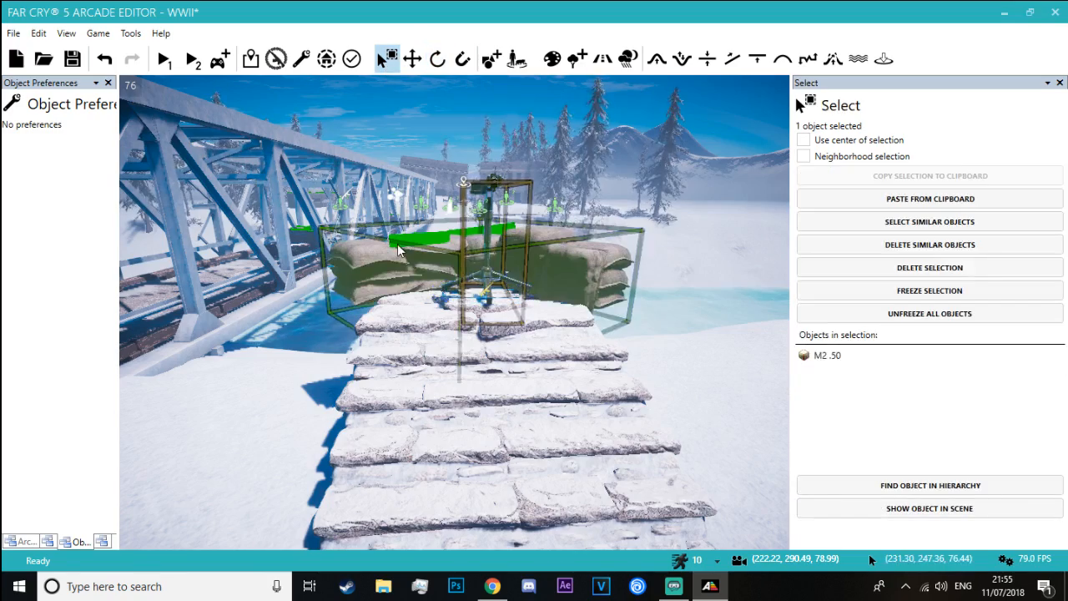
left_click(431, 371)
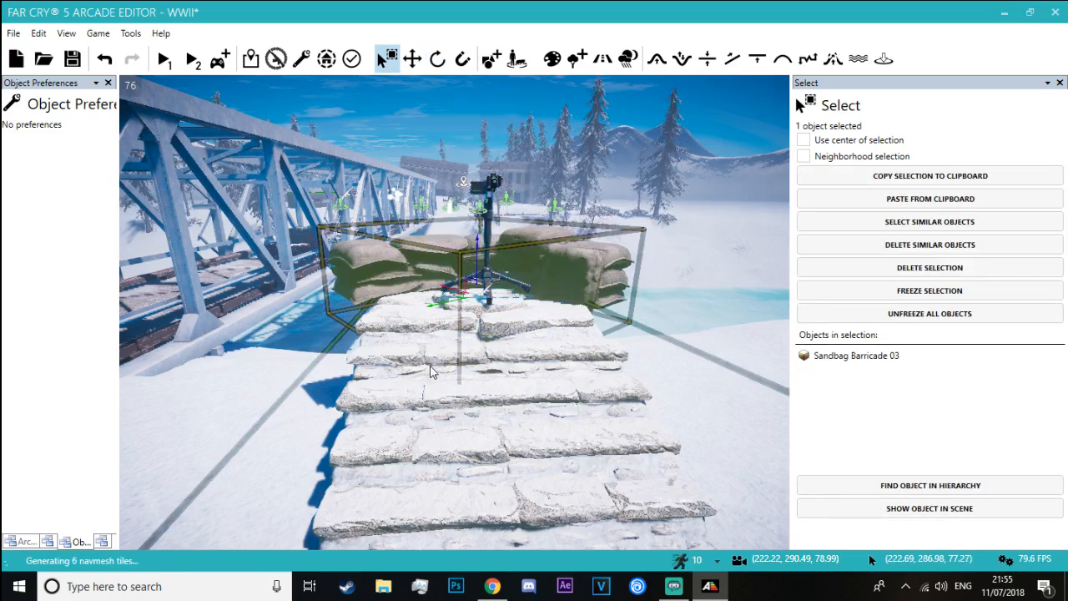
left_click(873, 176)
left_click(873, 199)
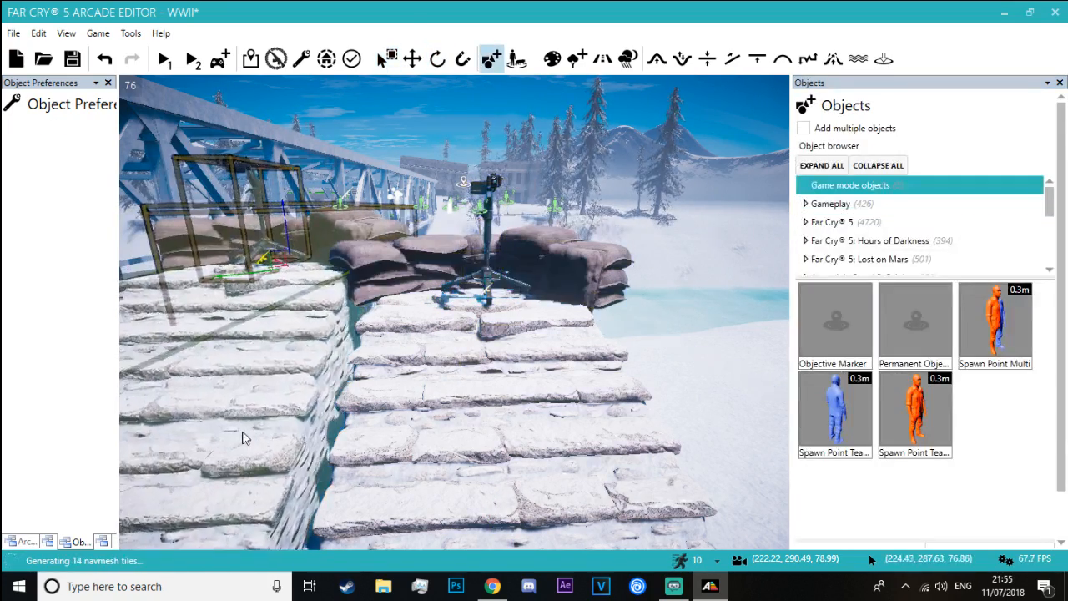
Place the copied emplacement near the bunker at the bridge's other end and delete the old sandbag tower there
right_click_drag(243, 438, 468, 484)
key("w")
mouse_move(379, 364)
right_mouse_down()
mouse_move(451, 365)
mouse_move(459, 384)
mouse_move(388, 388)
mouse_move(379, 364)
right_mouse_up()
key("s")
left_click(378, 365)
key("Delete")
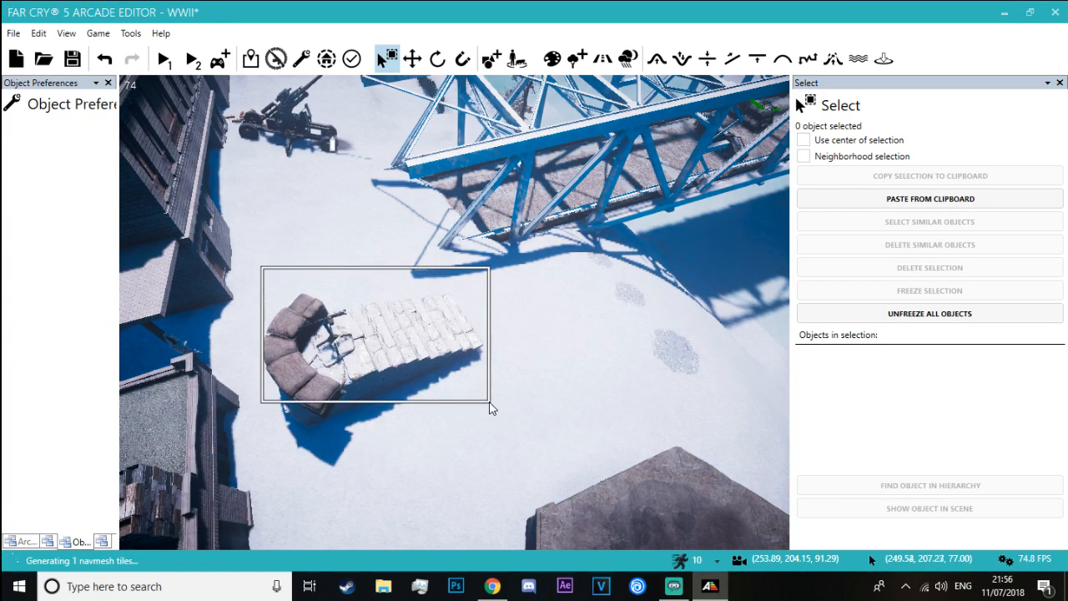
Select the copied stairs, barricade and M2 .50 together and rotate them about half a turn to face the frozen river
left_click_drag(491, 407, 491, 407)
left_click(277, 278)
right_click_drag(274, 278, 275, 278)
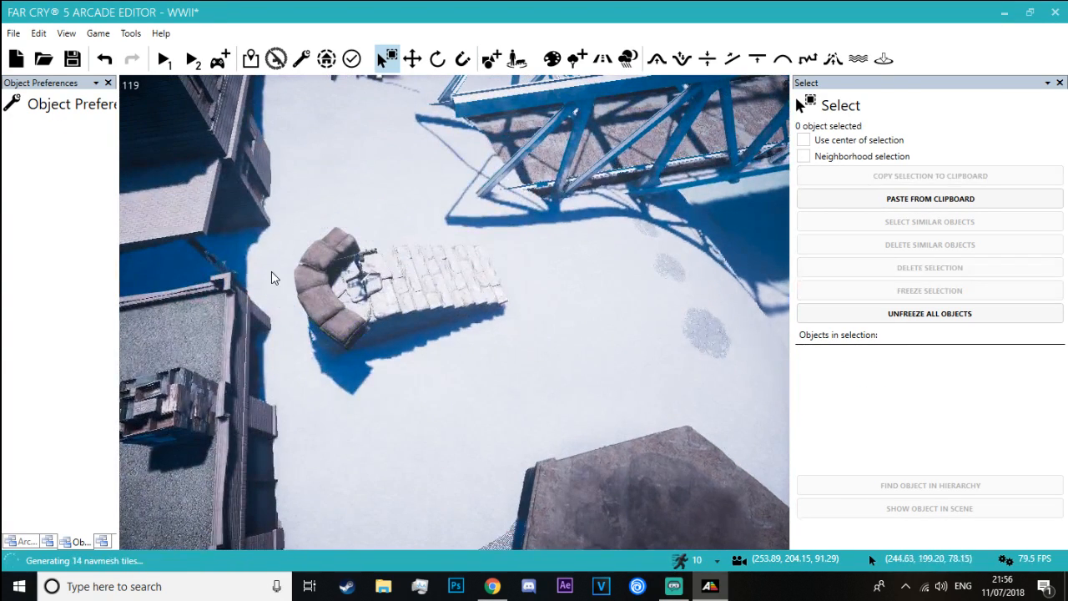
left_click_drag(432, 301, 534, 306)
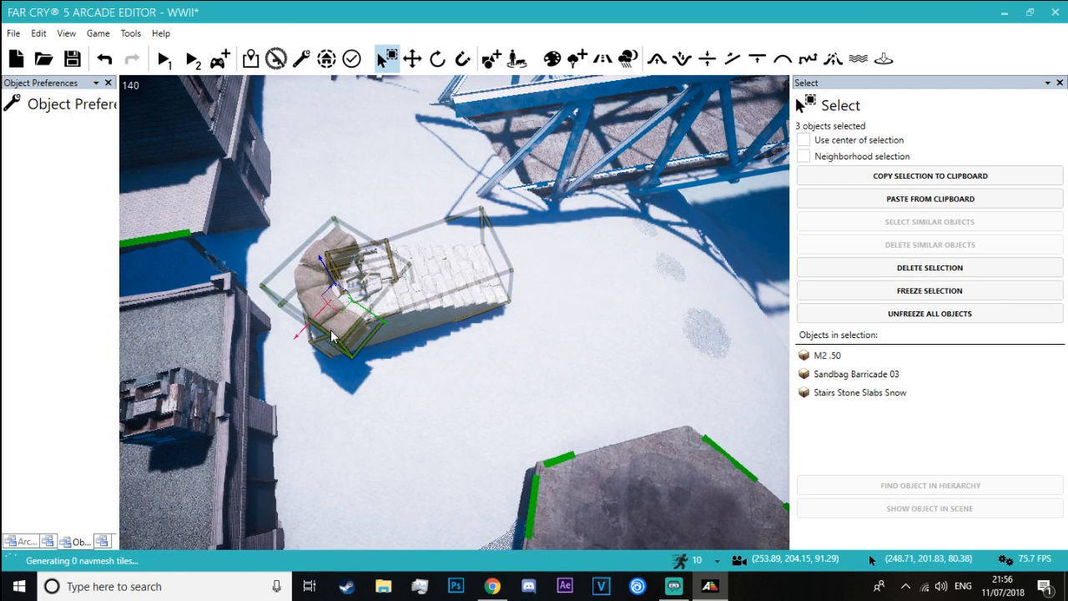
left_click(438, 60)
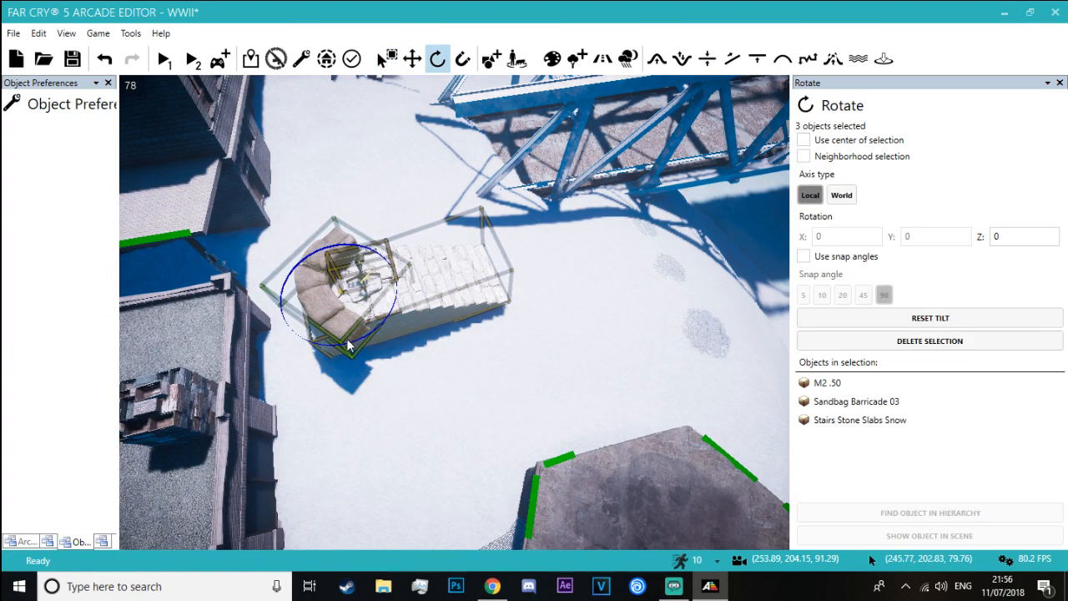
left_click_drag(350, 344, 350, 344)
left_click_drag(369, 288, 515, 269)
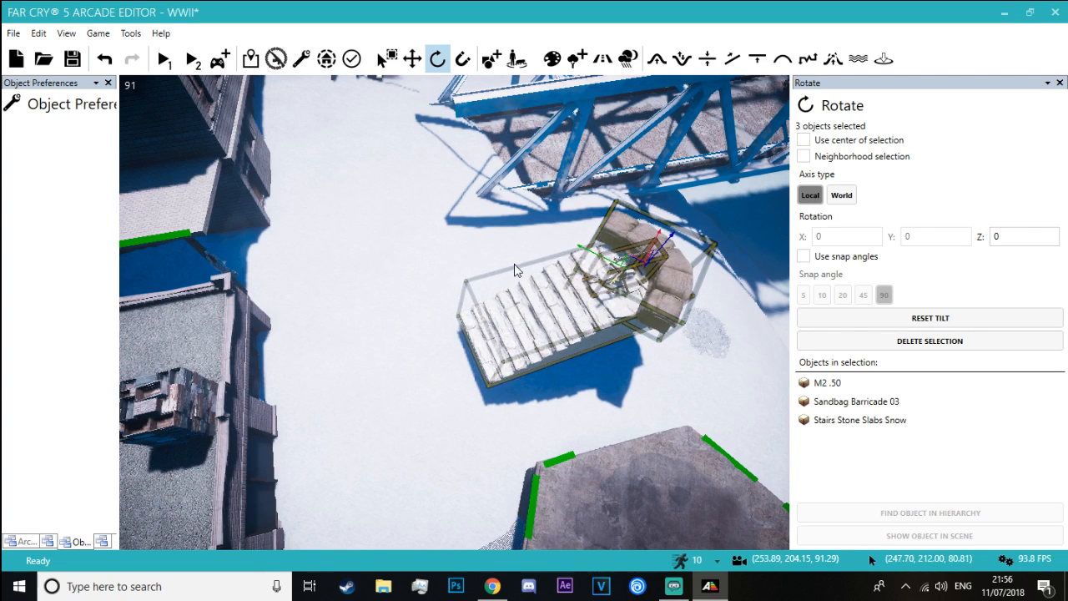
Move the grouped emplacement to the riverbank between the bunker and the bridge, adjust its placement, and deselect it
left_click_drag(655, 248, 658, 248)
right_click_drag(659, 247, 780, 92)
key("w")
key("a")
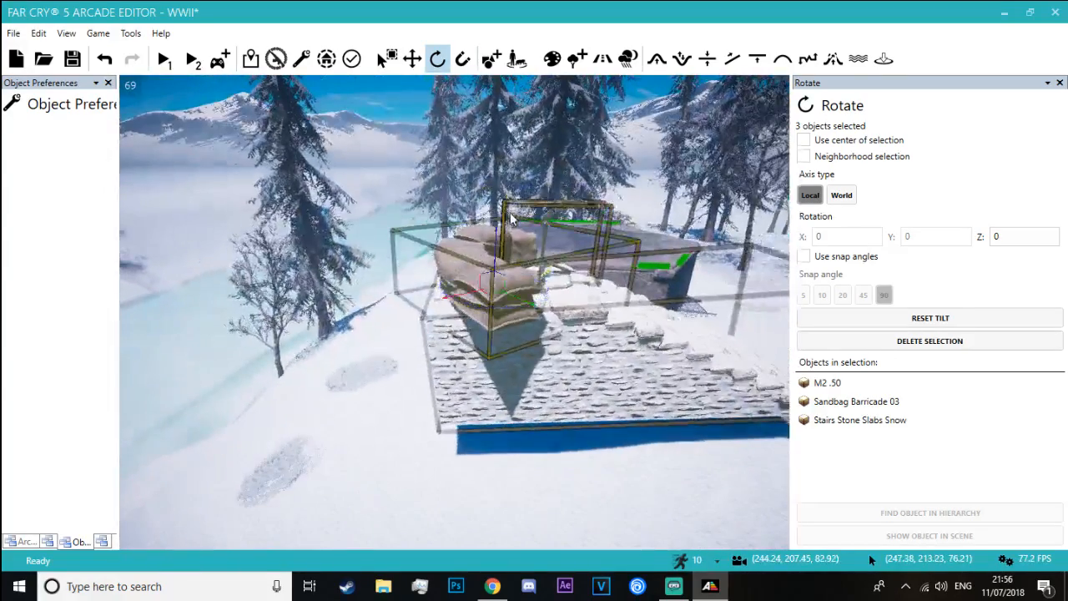
left_click_drag(495, 258, 351, 317)
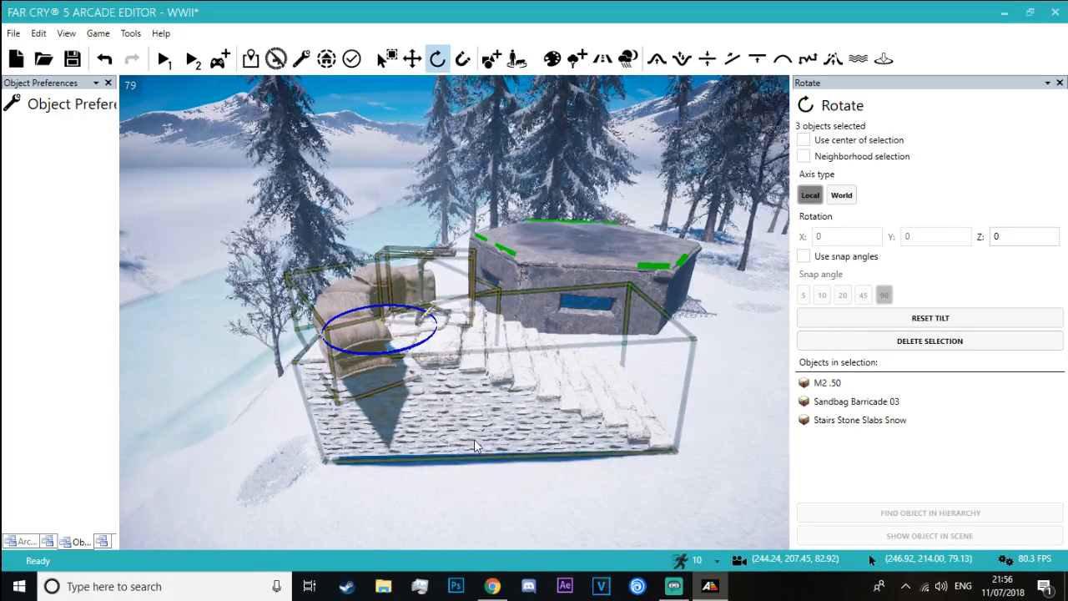
key("d")
right_click_drag(350, 317, 225, 325)
key("d")
right_click_drag(667, 433, 410, 382)
left_click(529, 462)
key("d")
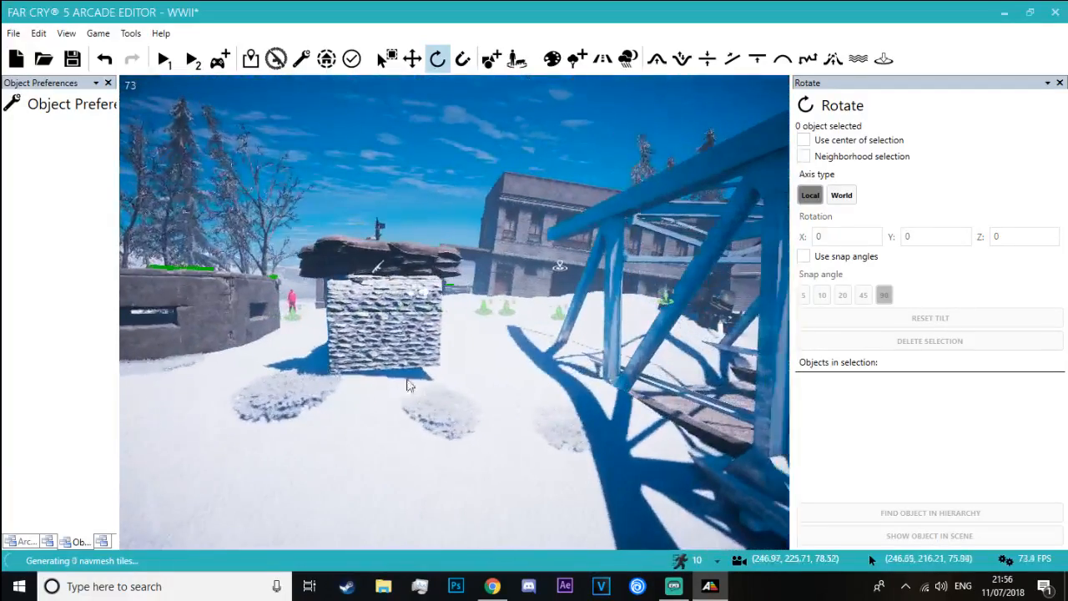
Lower the copied stone stairs slightly into the snow and bring the Sandbag Barricade 03 down onto their top landing
left_click(384, 350)
left_click_drag(380, 315, 376, 325)
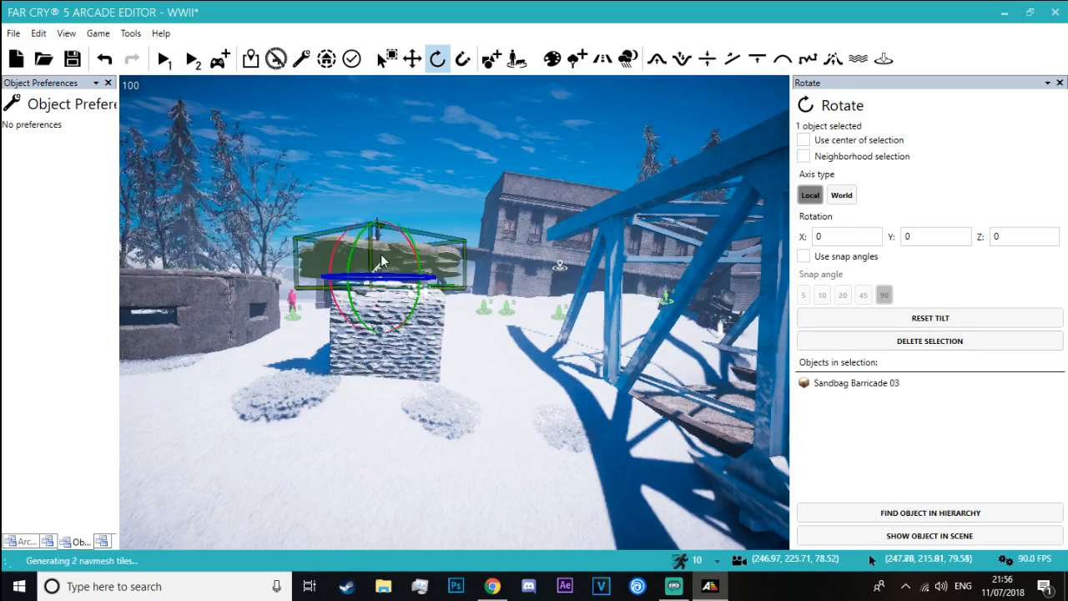
left_click(300, 203)
key("w")
right_click_drag(301, 202, 446, 287)
key("s")
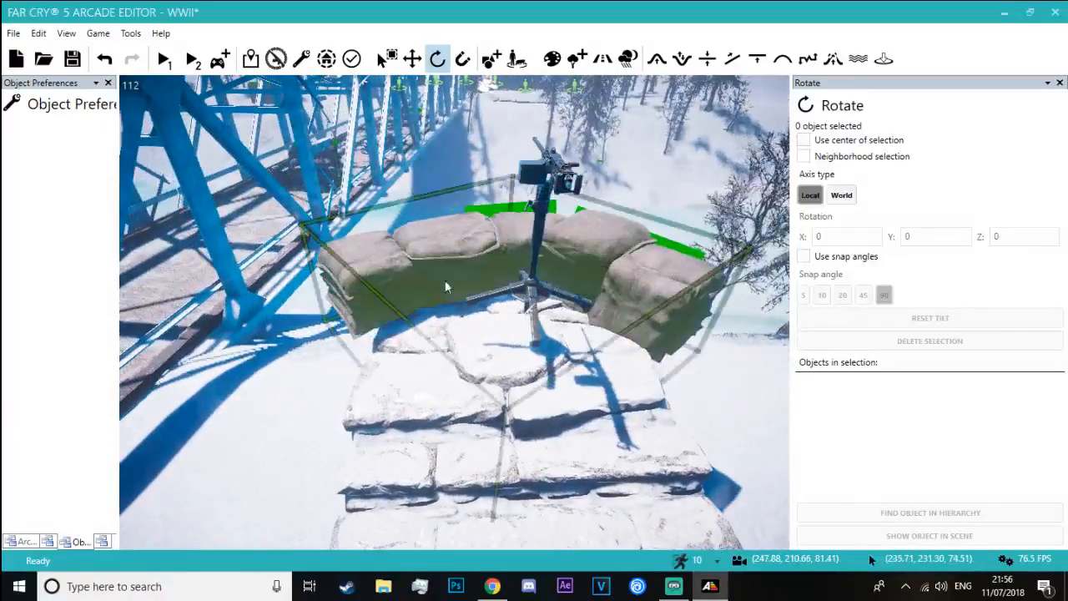
Select the copied emplacement's stone stairs, check how they sit in the snow, and clear the selection
left_click(527, 297)
left_click_drag(535, 296, 567, 342)
left_click(543, 338)
key("s")
right_click_drag(544, 339, 476, 203)
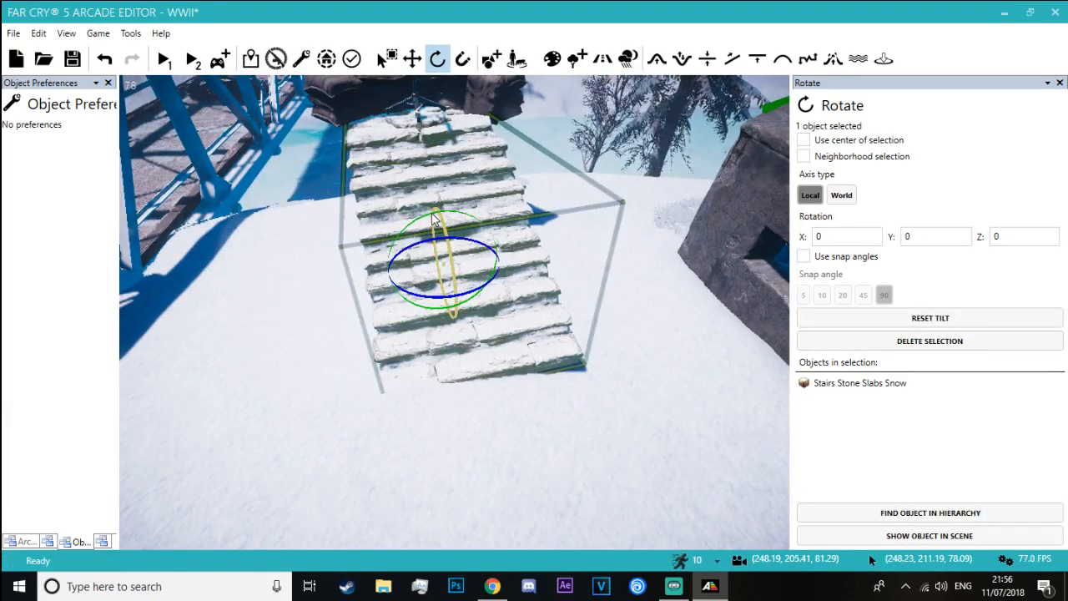
left_click(620, 294)
Review the layout of the bridge, both riverbanks and the new emplacements from above
key("s")
right_click_drag(620, 294, 356, 250)
key("a")
key("w")
key("d")
key("w")
key("s")
key("w")
key("w")
key("s")
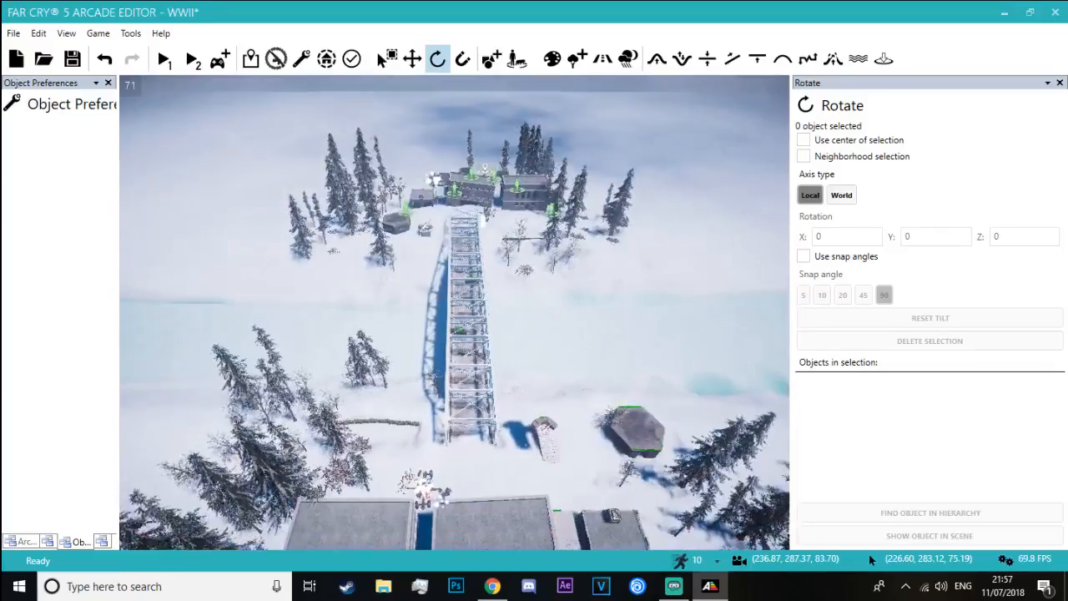
right_click_drag(629, 260, 576, 232)
key("w")
key("w")
key("a")
key("w")
key("s")
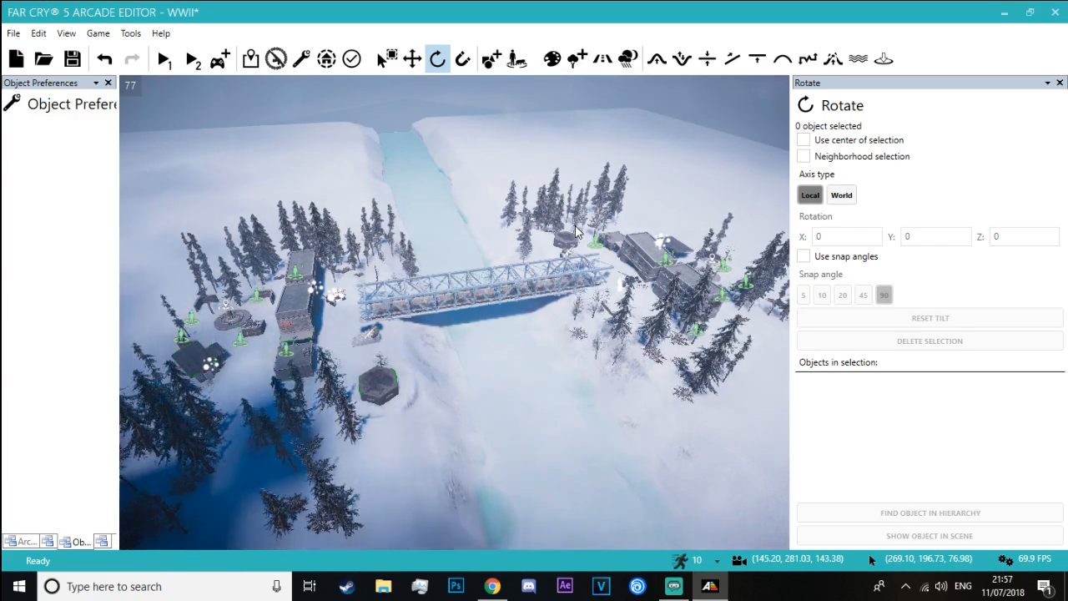
Switch to Chrome and search Google for "amiens" in a new tab
key("alt+Tab")
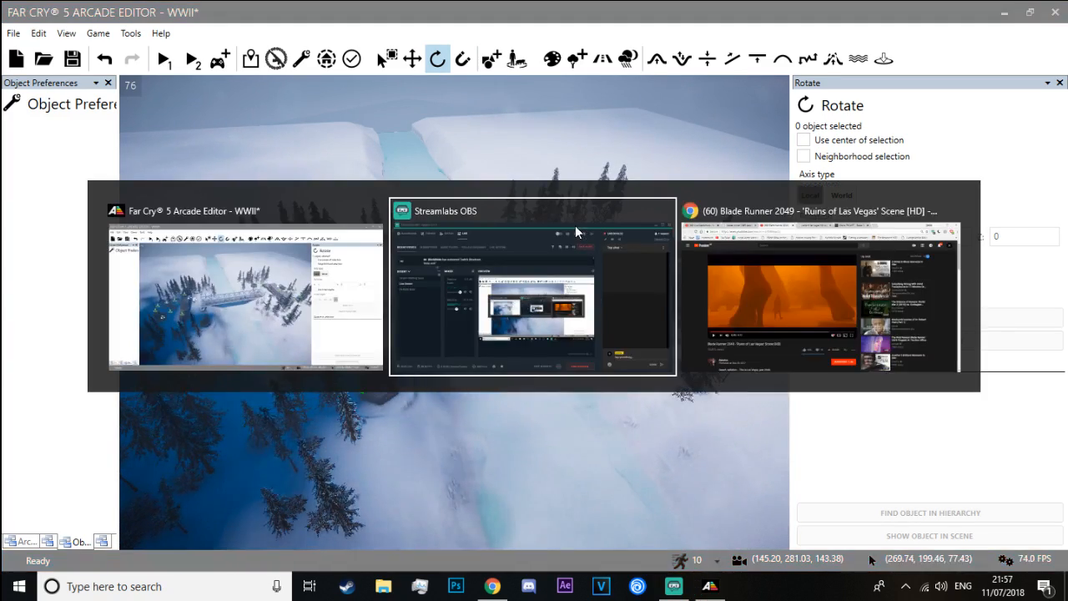
key("alt+Tab")
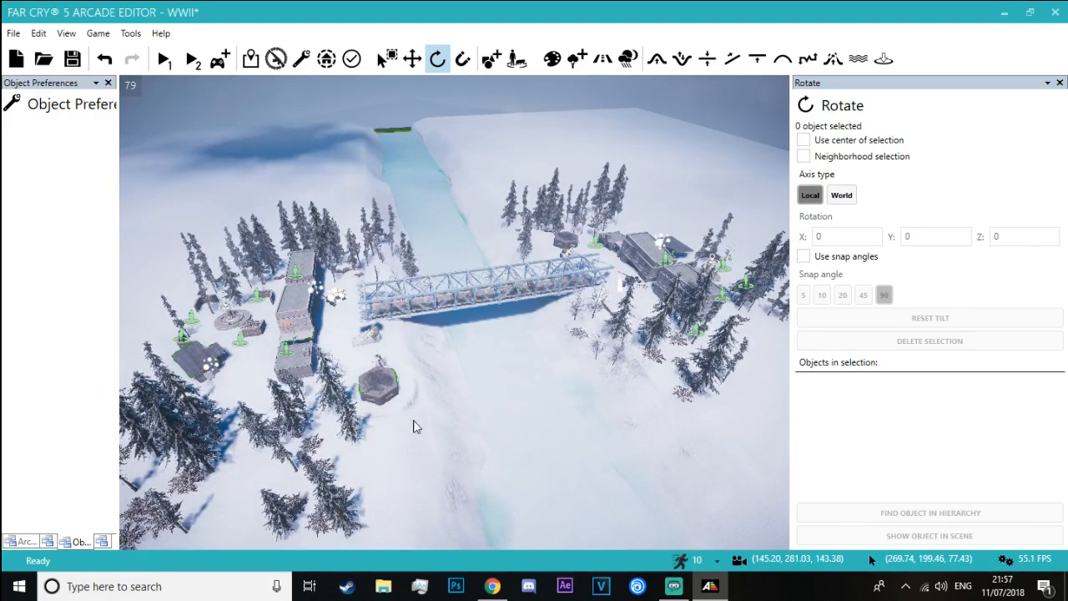
key("alt+Tab")
left_click(732, 14)
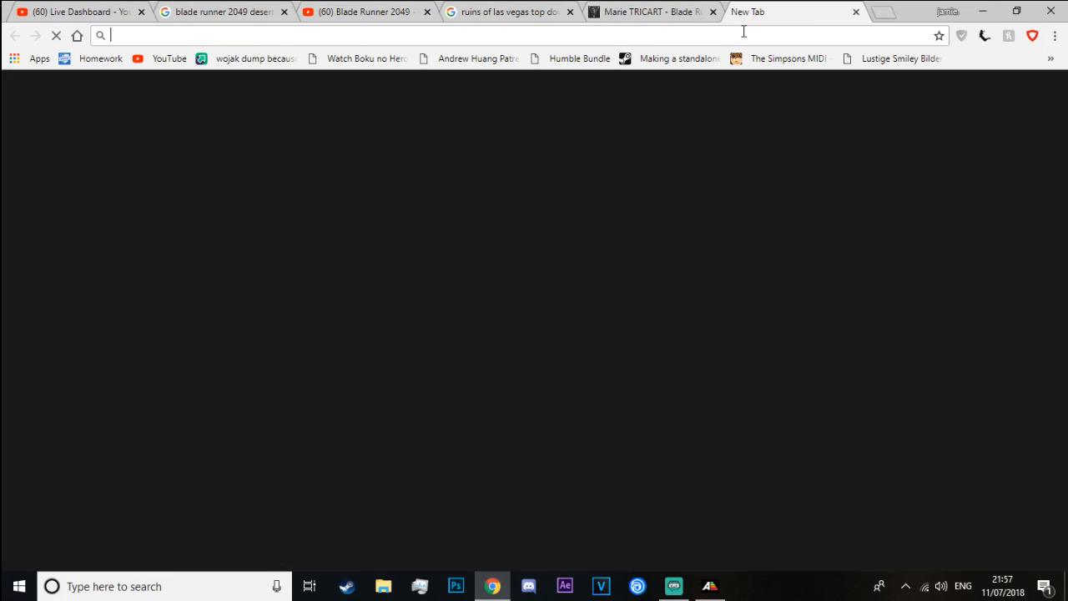
type("amiens")
key("Return")
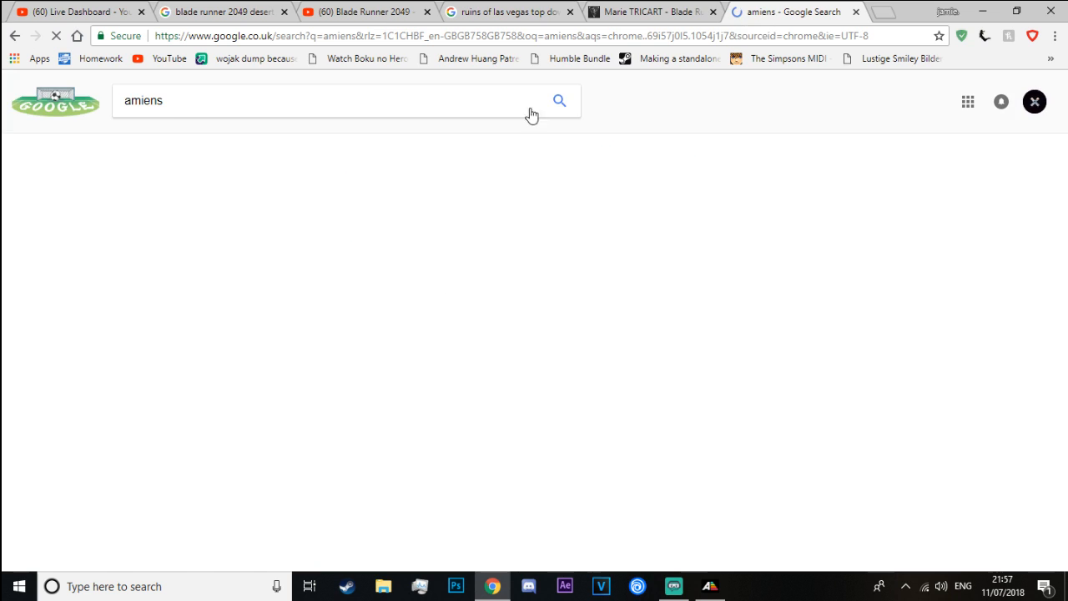
Refine the search to "amiens bf1" and show the image results
left_click(209, 104)
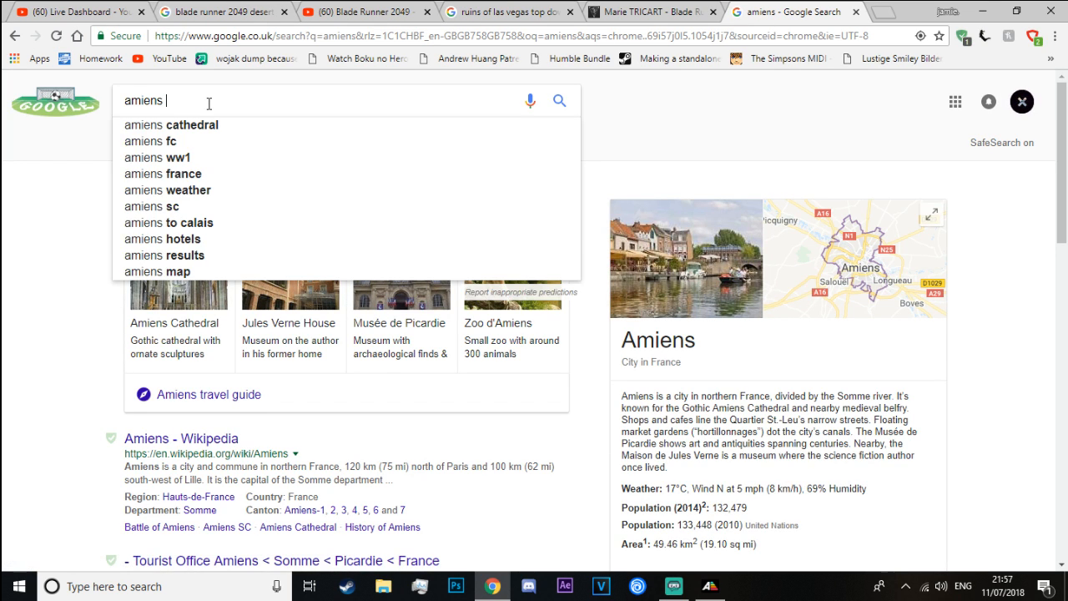
type("bf1")
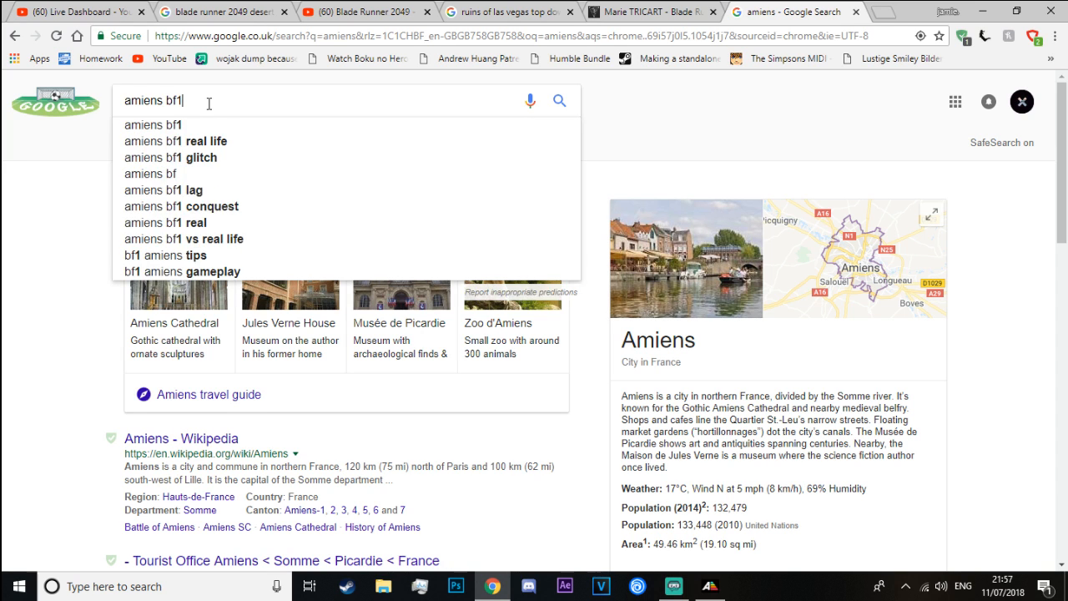
key("Return")
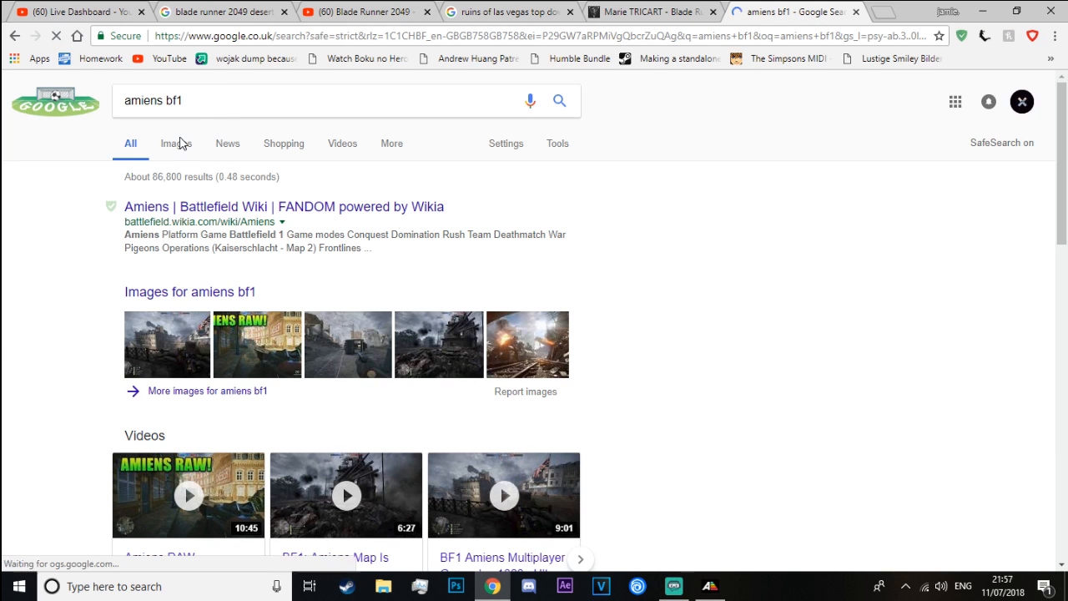
left_click(176, 146)
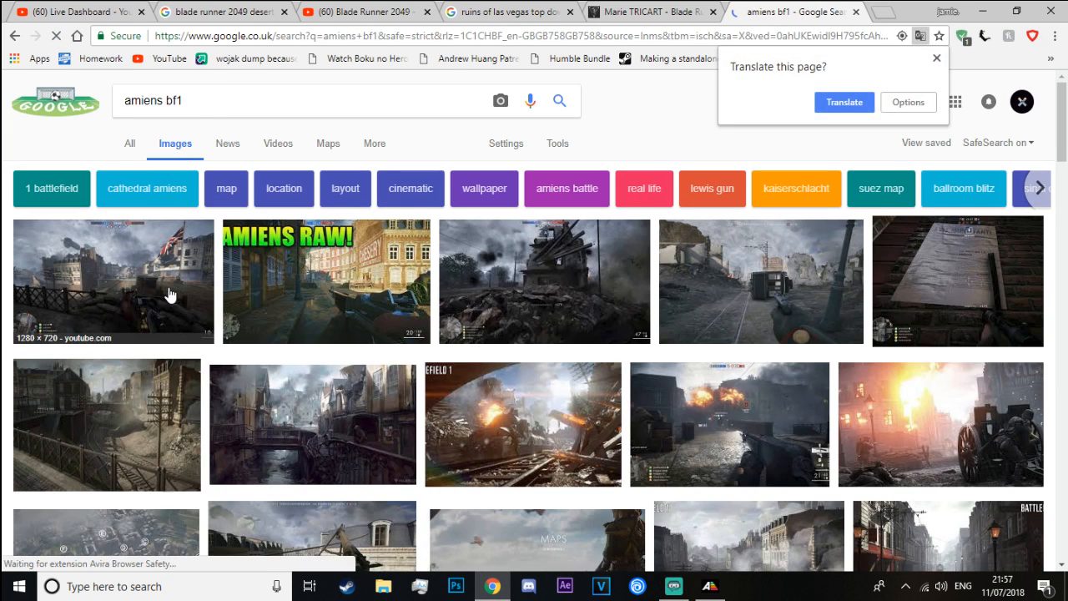
Enlarge the first Amiens image, go through the following previews for reference views, and close the preview
left_click(169, 294)
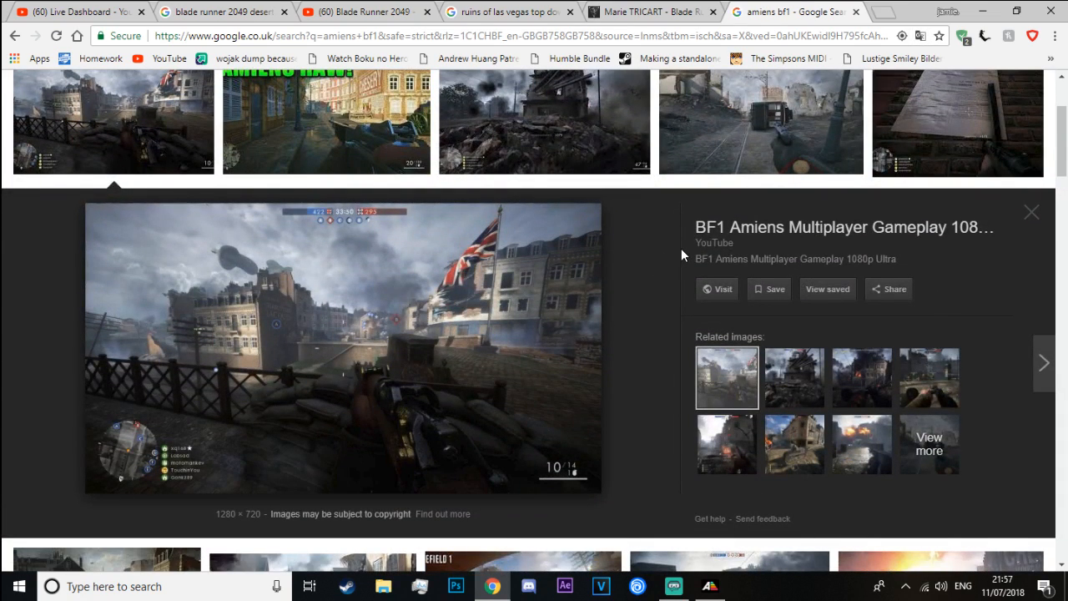
key("Right")
key("Right")
key("Right")
key("Right")
key("Right")
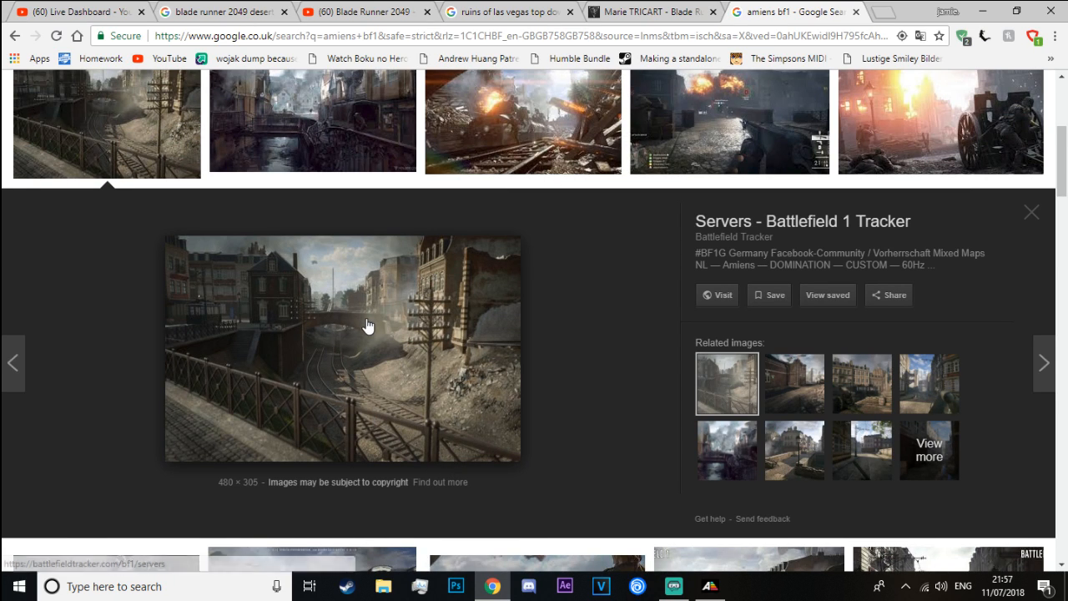
left_click(1032, 219)
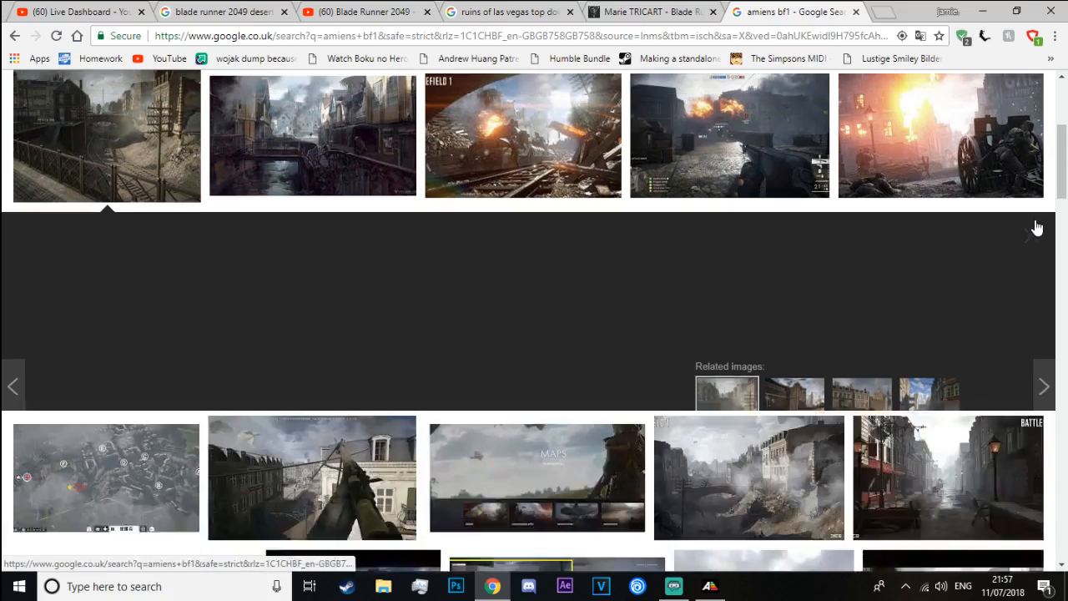
Browse further through the Battlefield 1 Amiens images for map layout and bridge references
scroll(667, 422, "down", 3)
scroll(668, 428, "down", 1)
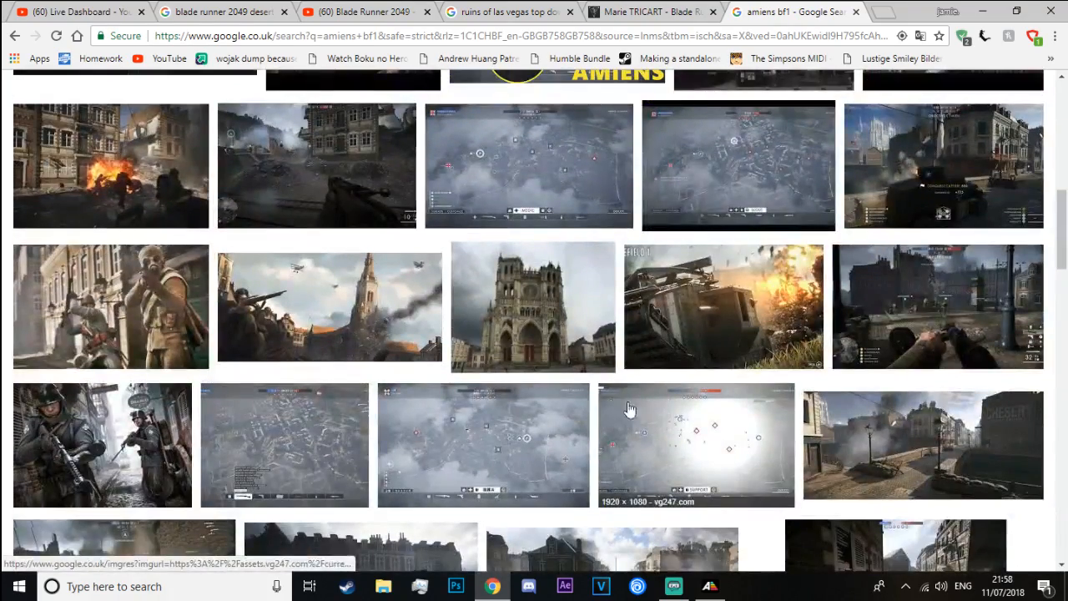
scroll(598, 396, "down", 2)
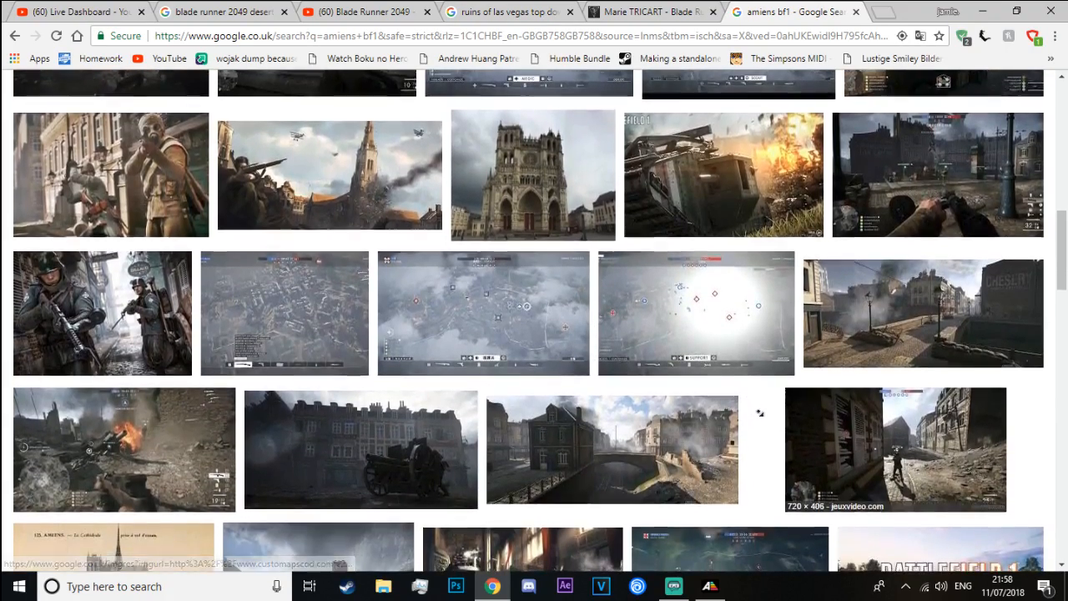
scroll(751, 421, "down", 1)
scroll(597, 431, "down", 3)
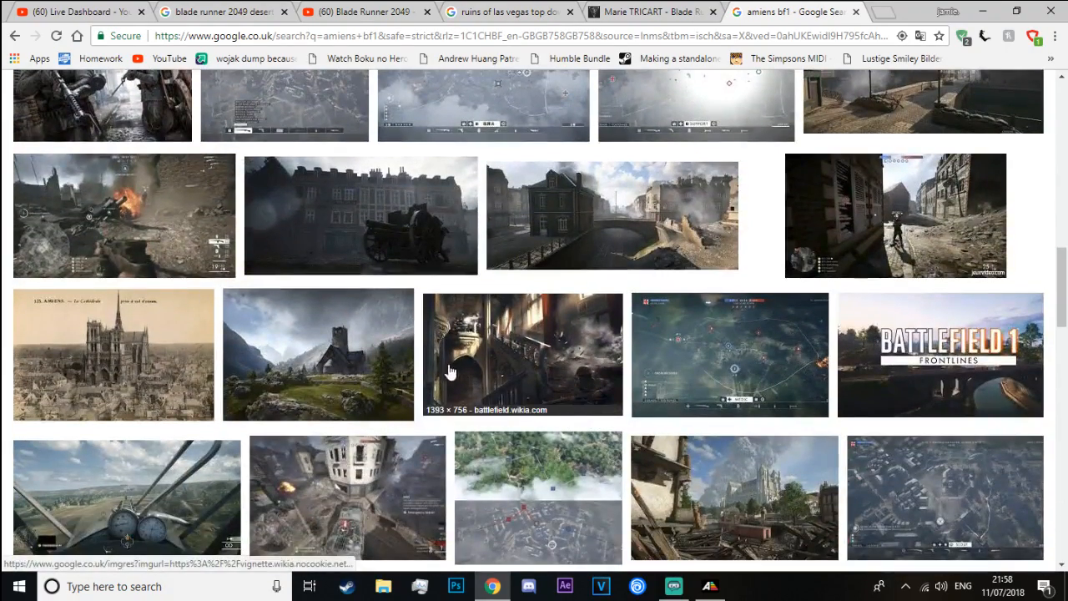
Switch back to the Far Cry 5 Arcade Editor and examine the bridge, buildings and tree cover on both banks
left_click(710, 588)
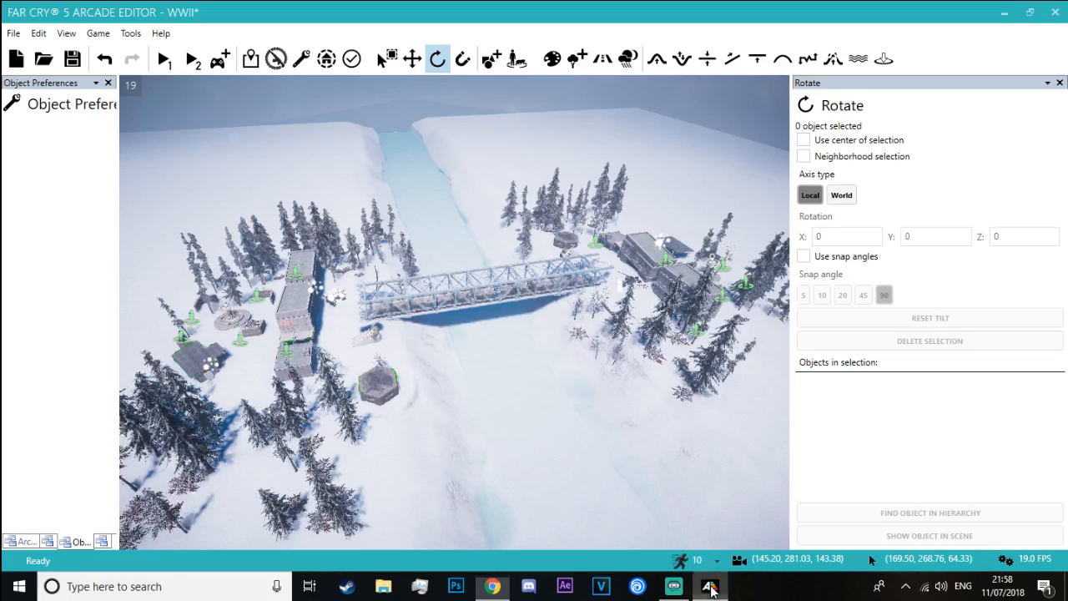
right_click_drag(464, 327, 459, 298)
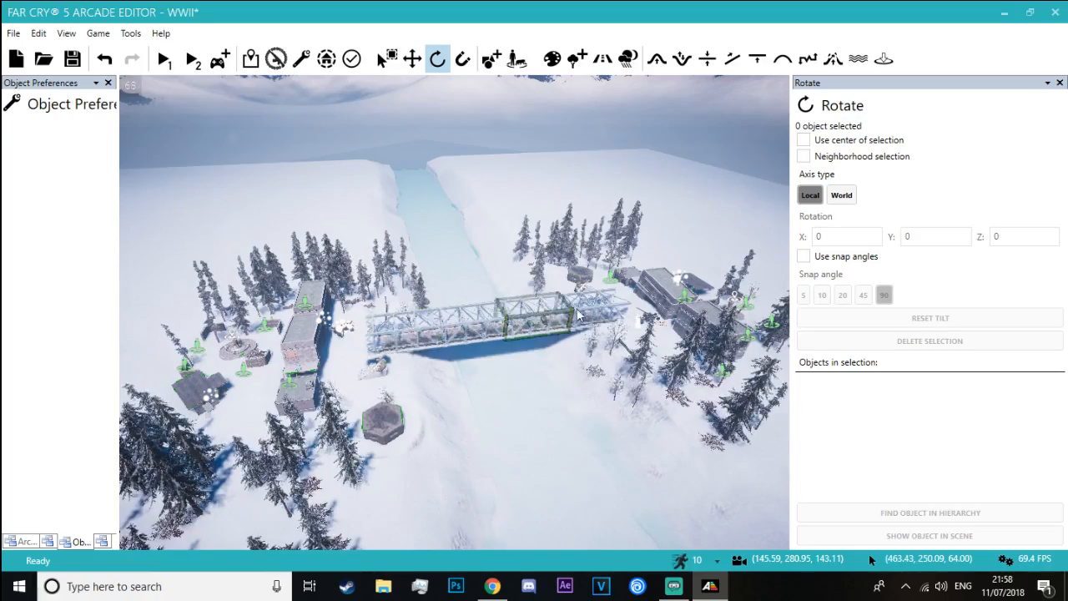
scroll(573, 283, "up", 6)
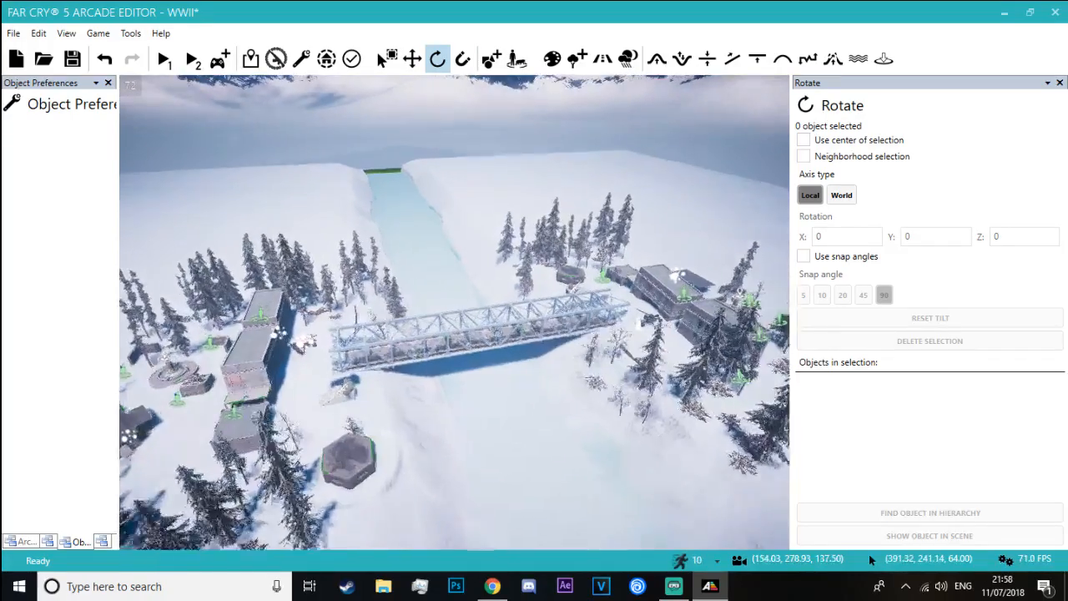
right_click_drag(436, 209, 441, 193)
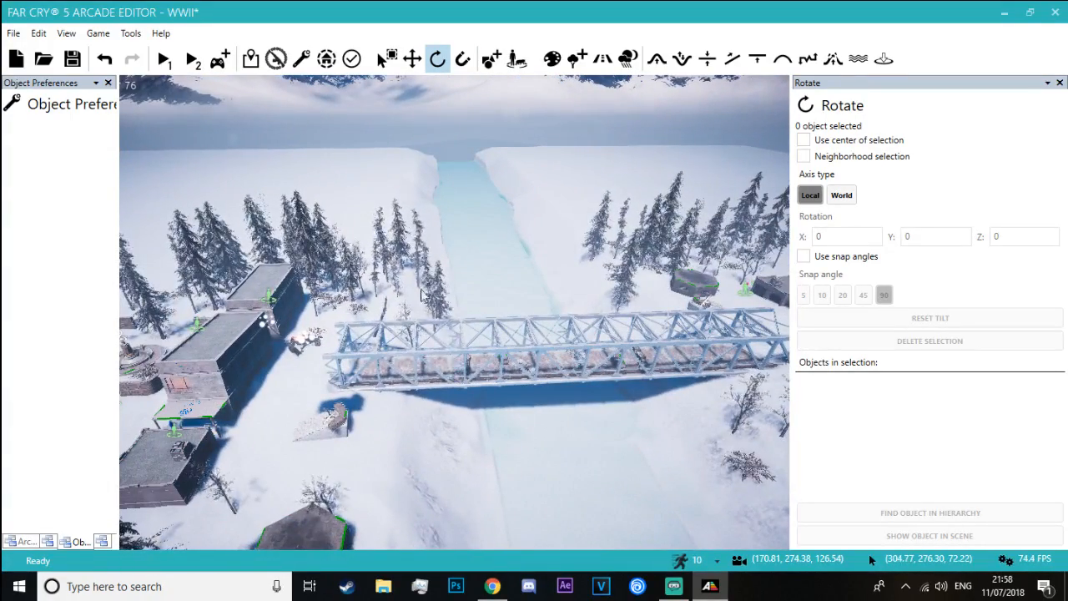
right_click_drag(454, 312, 536, 282)
scroll(454, 312, "up", 4)
right_click_drag(472, 434, 473, 477)
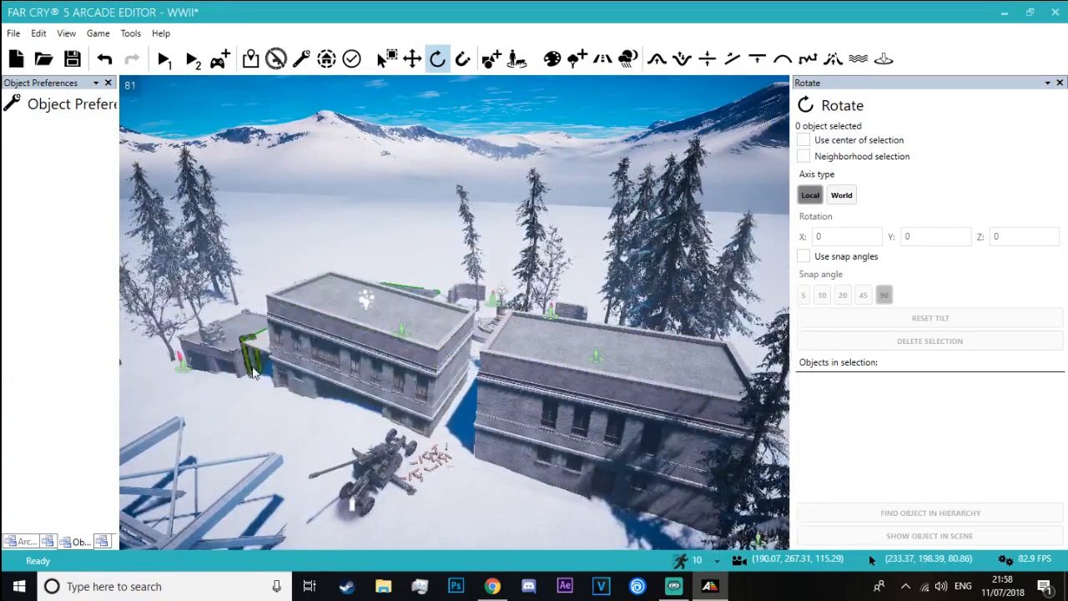
right_click_drag(288, 234, 272, 248)
right_click_drag(418, 301, 380, 409)
scroll(417, 301, "down", 8)
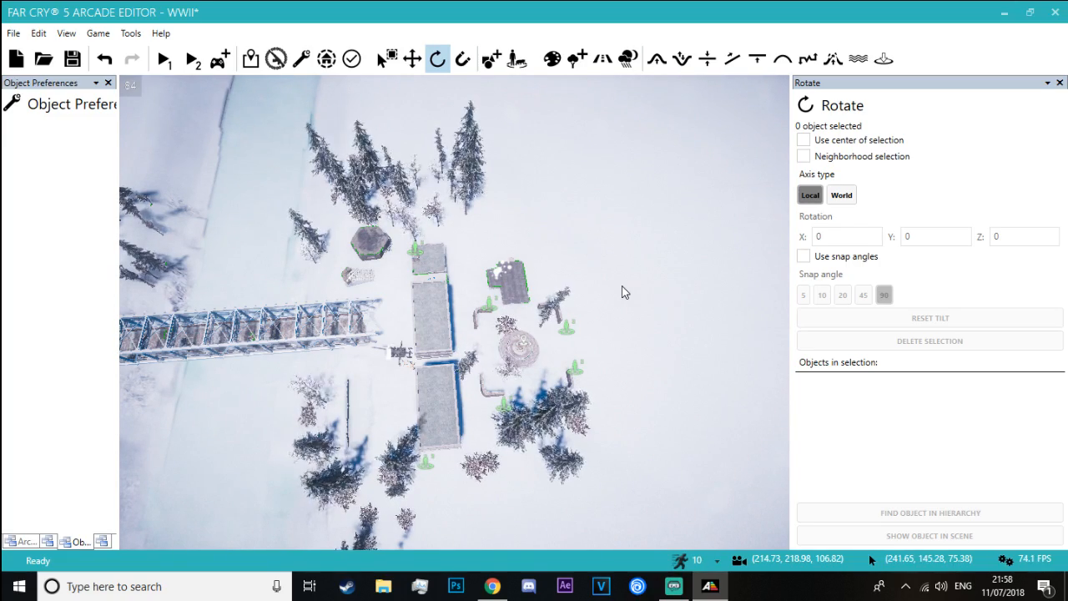
Move the two adjoining Rice Bag Stack Snow 02 objects on the bridge deck together towards the nearer side girder and deselect them
right_click_drag(249, 227, 275, 143)
key("w")
key("w")
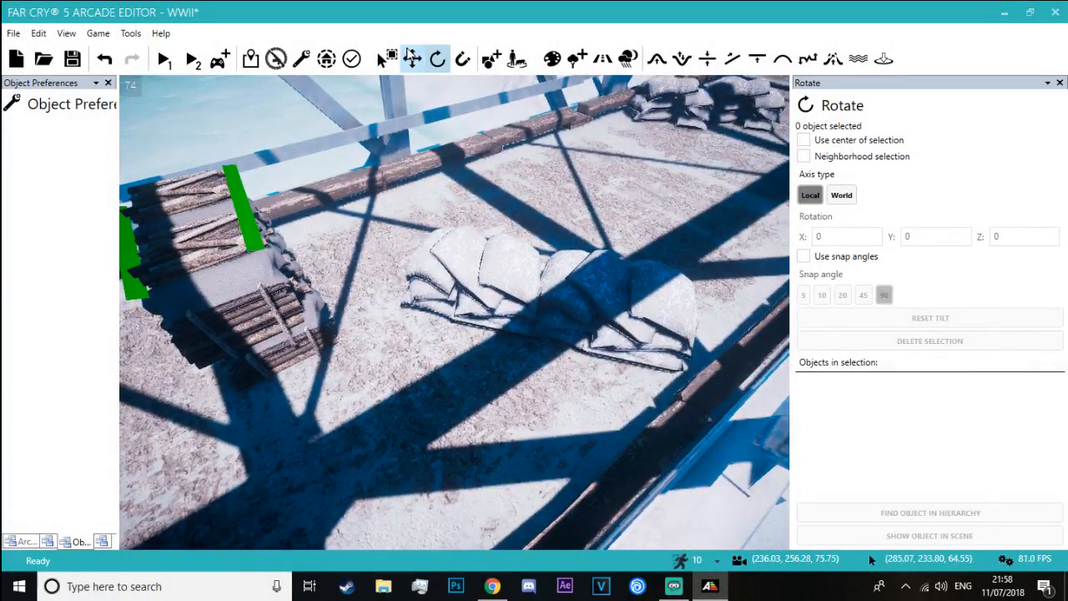
left_click(412, 59)
left_click(489, 246)
left_click_drag(577, 313, 660, 312)
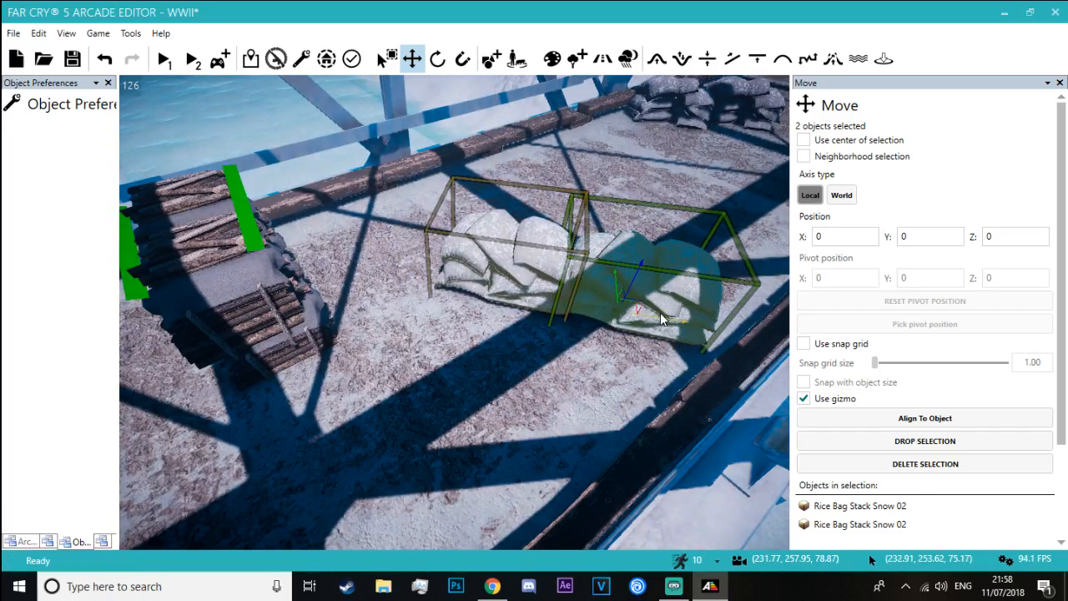
left_click(329, 133)
Examine the bridgehead from above, including the buildings, hexagonal bunker, stair emplacement and surrounding trees
right_click_drag(330, 133, 394, 159)
key("s")
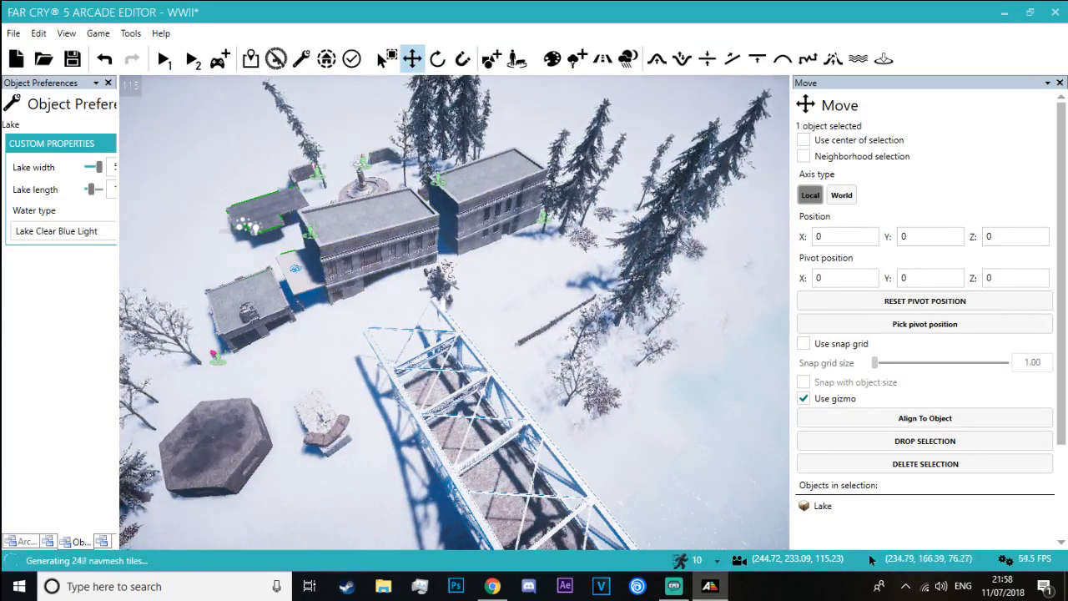
right_click_drag(302, 180, 317, 180)
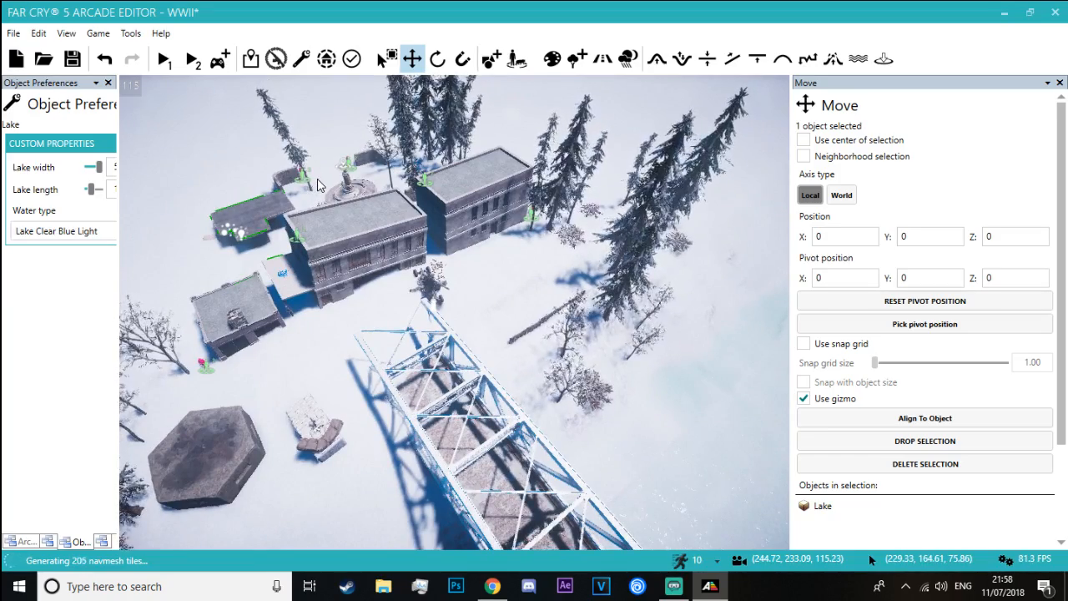
right_click_drag(317, 181, 513, 209)
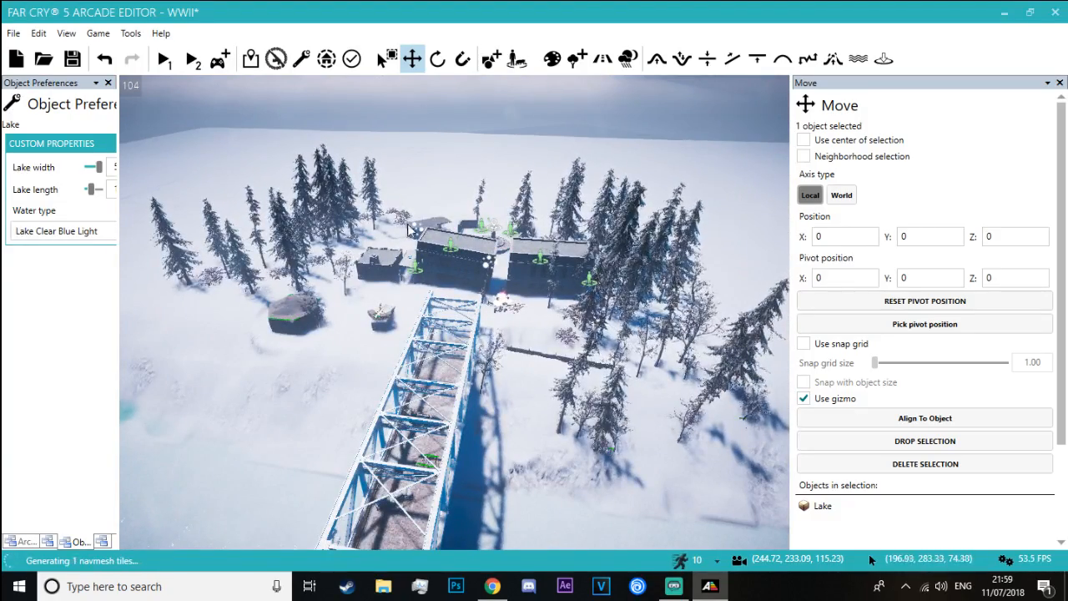
right_click_drag(316, 171, 462, 170)
right_click_drag(403, 413, 484, 395)
Inspect the map from player height around the buildings, along the bridge and inside the bunker
key("w")
key("w")
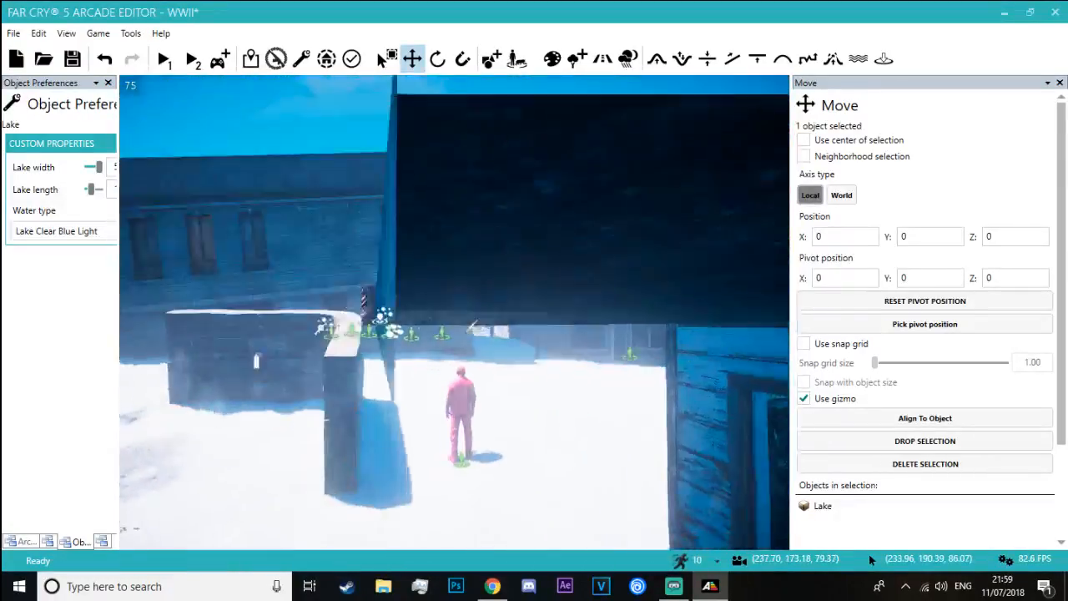
key("w")
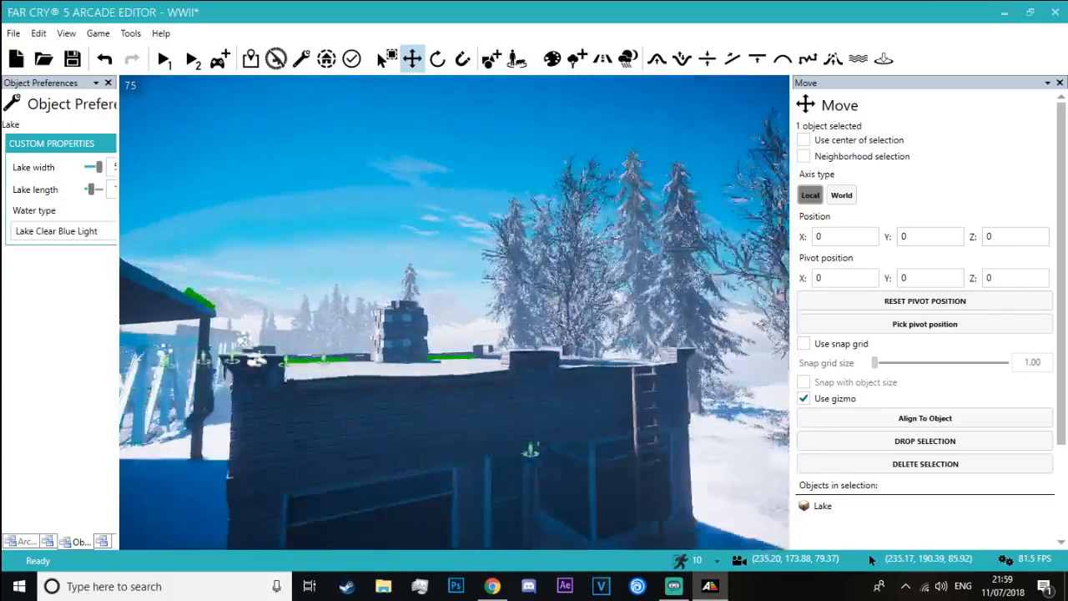
key("w")
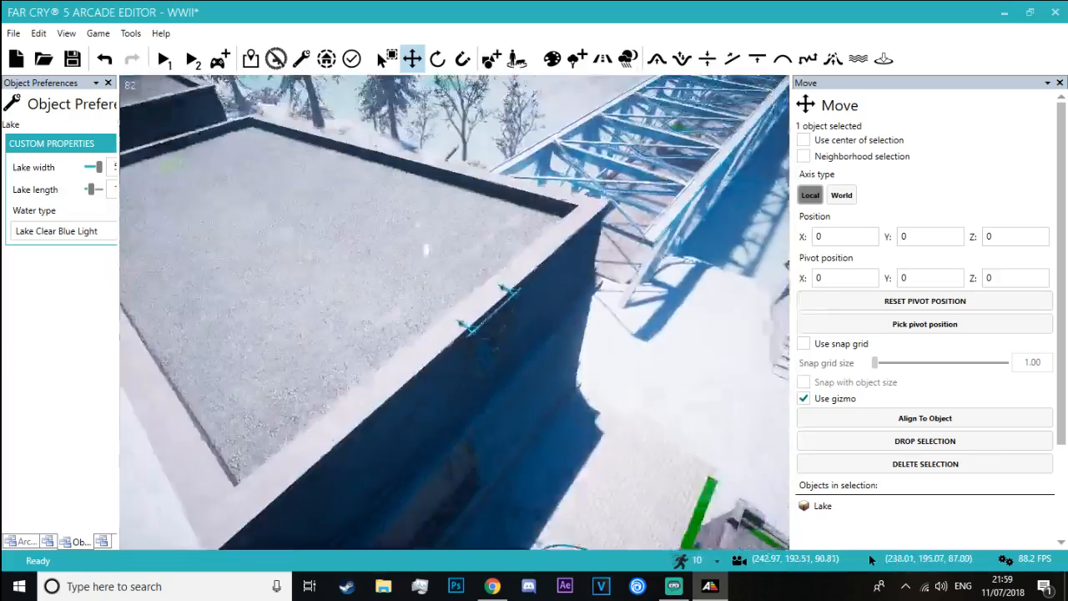
right_click_drag(455, 313, 484, 242)
key("w")
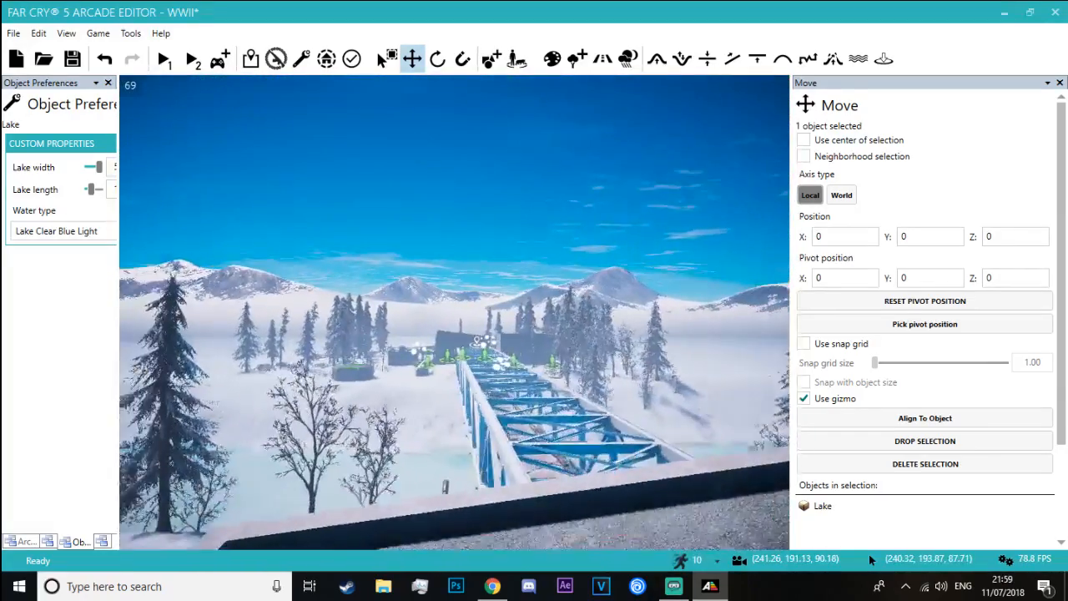
key("w")
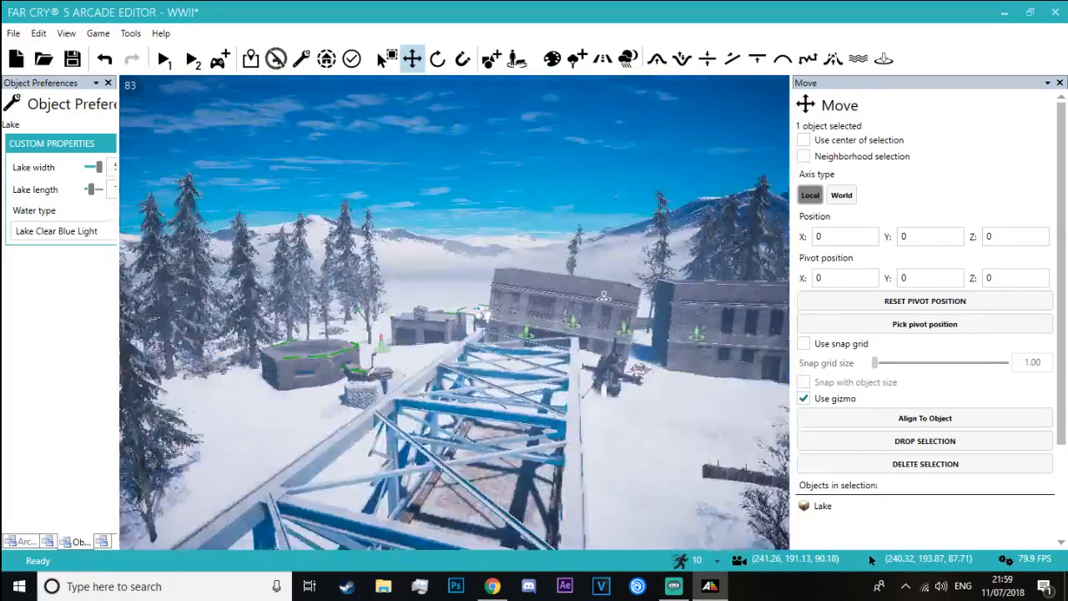
key("w")
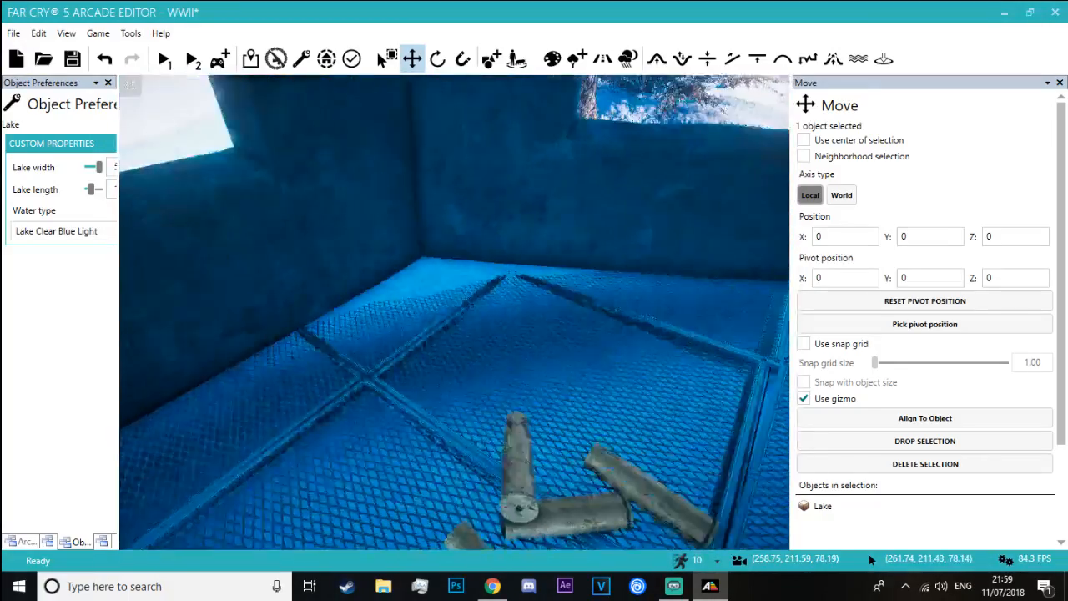
key("s")
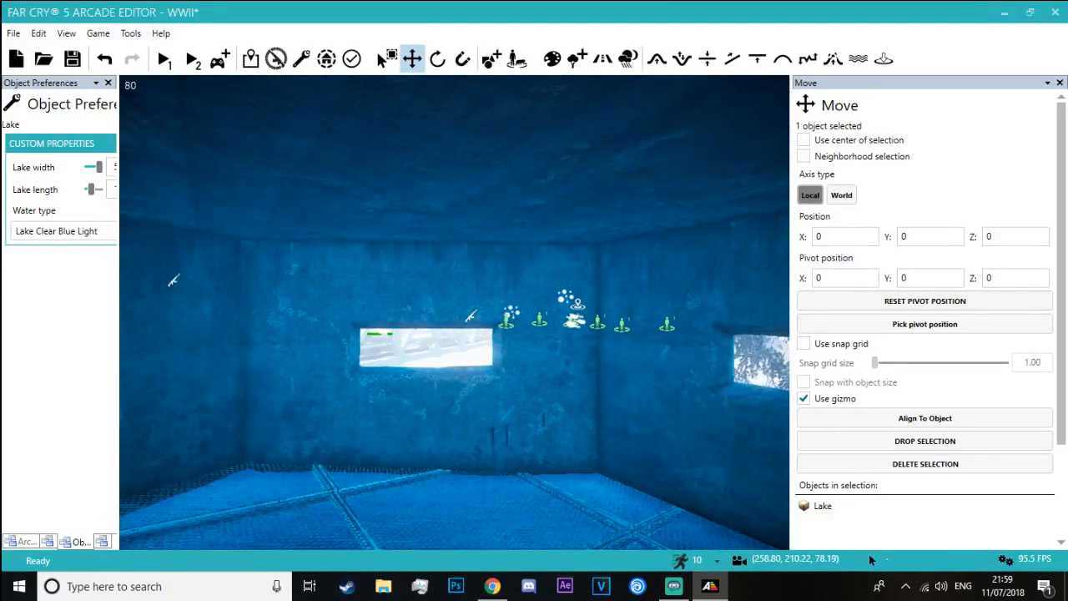
Inspect the sightlines from the bunker opening and machine gun emplacement, then the woven fence and trees along the riverbank
key("w")
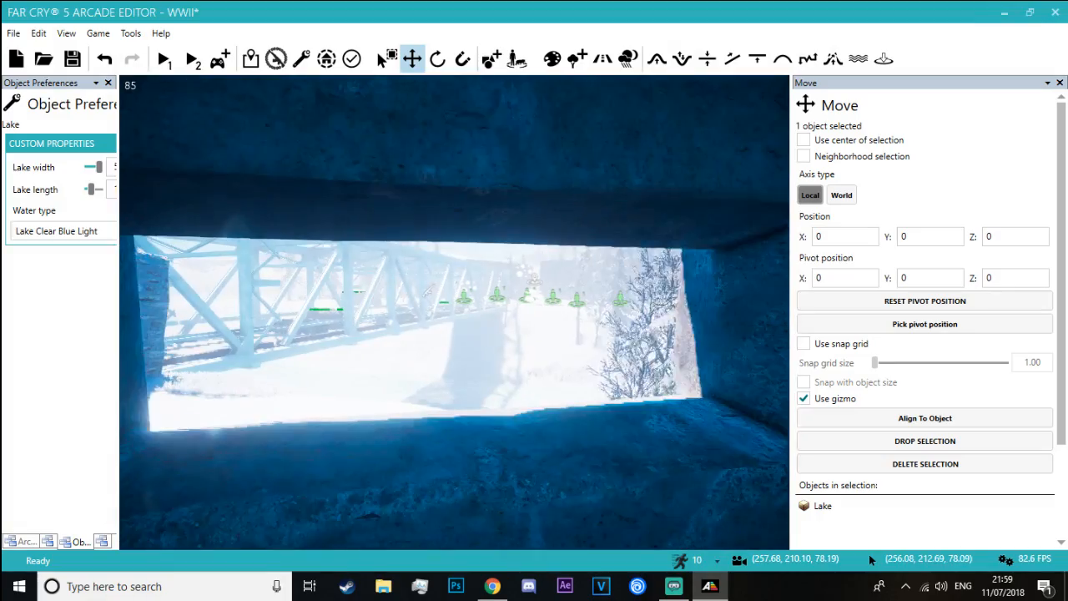
key("w")
key("s")
key("w")
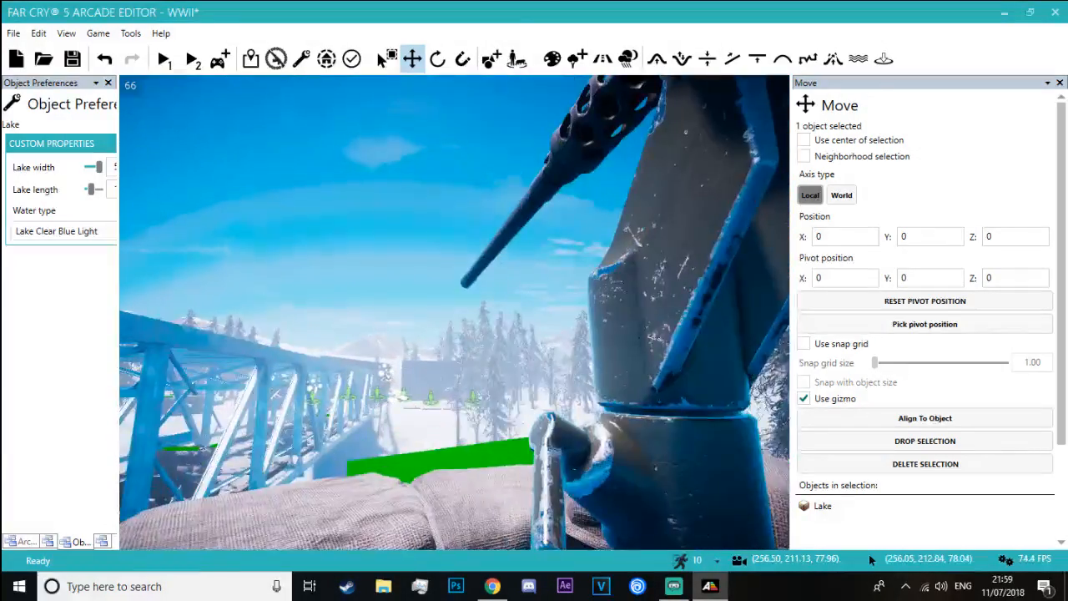
key("w")
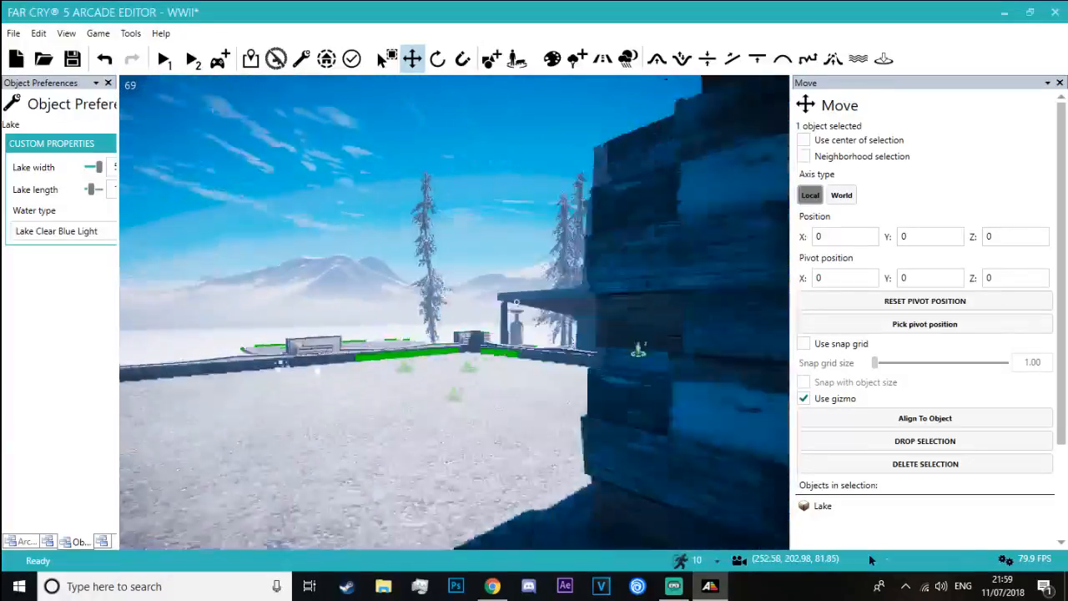
key("w")
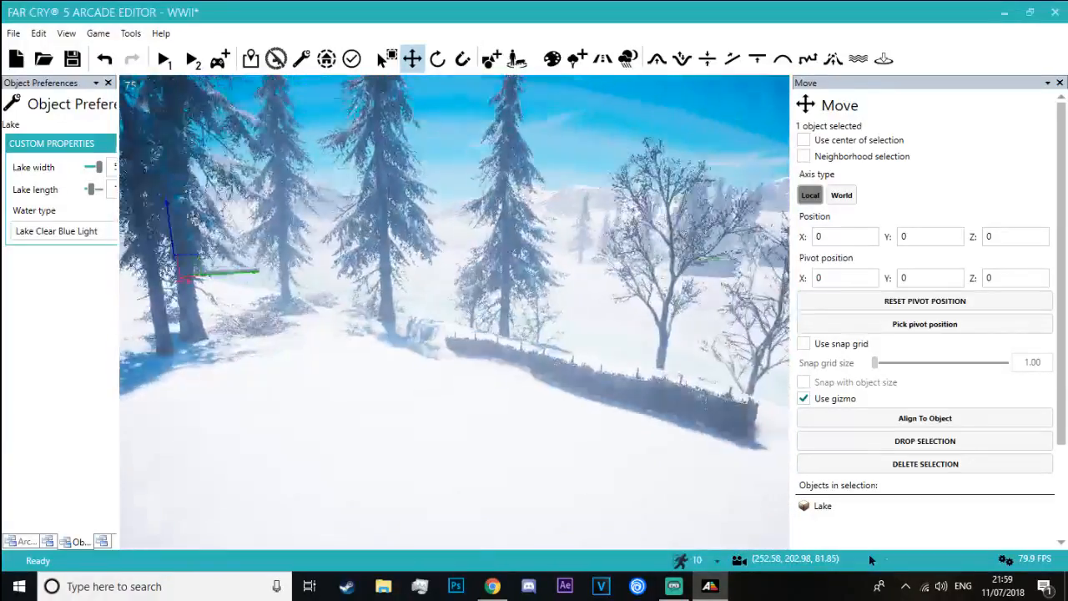
key("w")
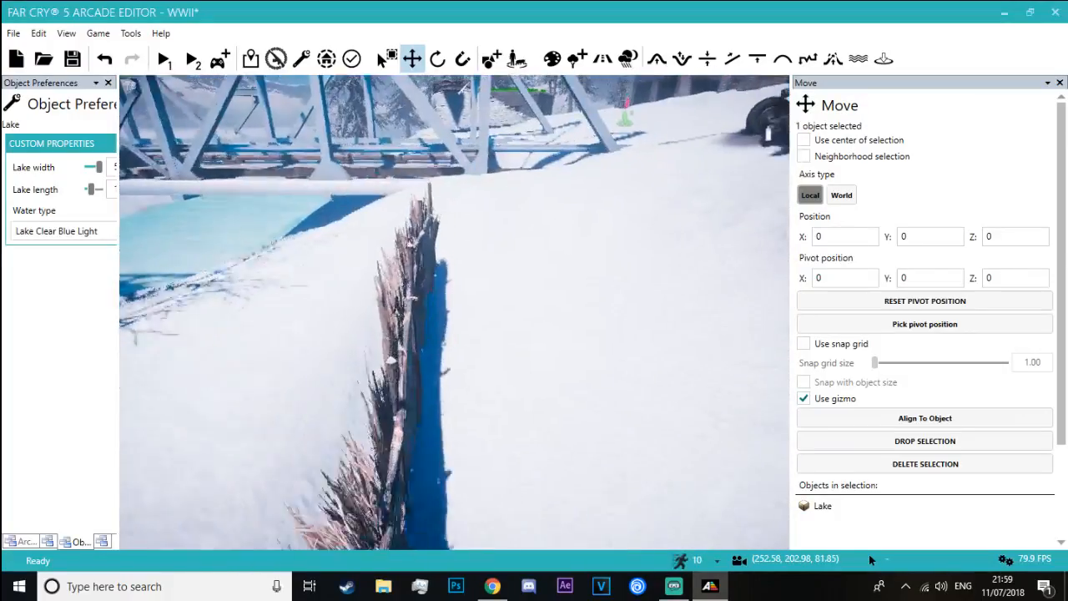
key("w")
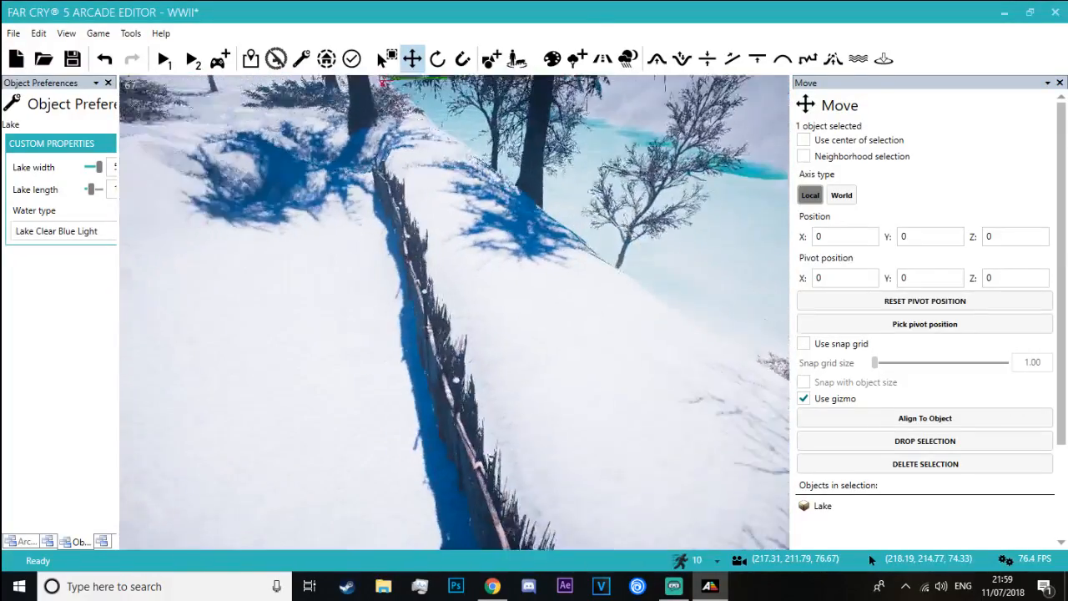
Save the WWII map while checking the riverbank by the woven fence
right_click_drag(367, 275, 490, 262)
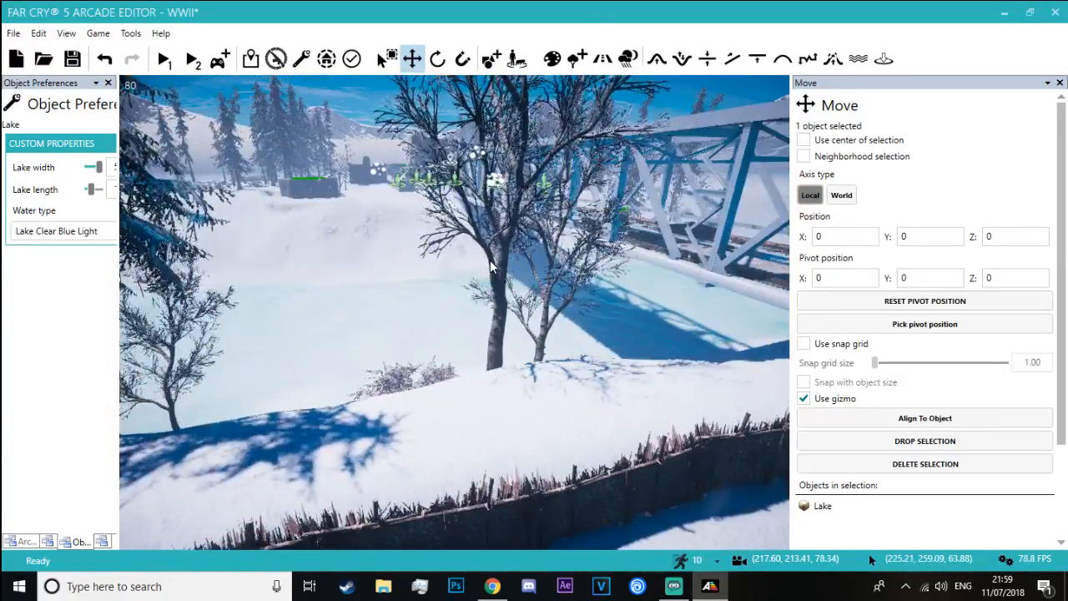
key("ctrl+s")
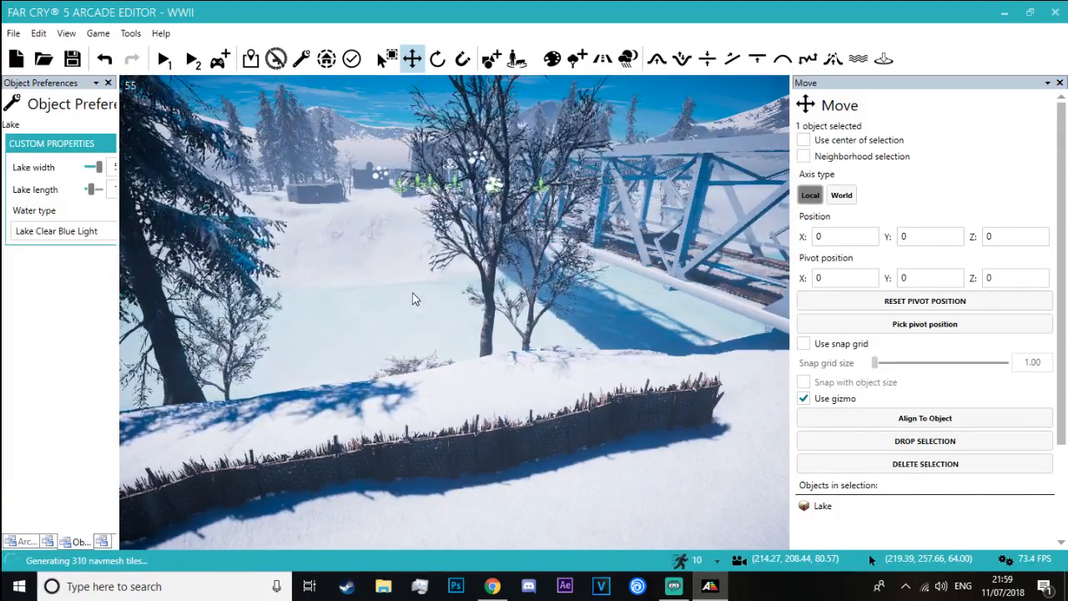
key("w")
right_click_drag(415, 299, 304, 338)
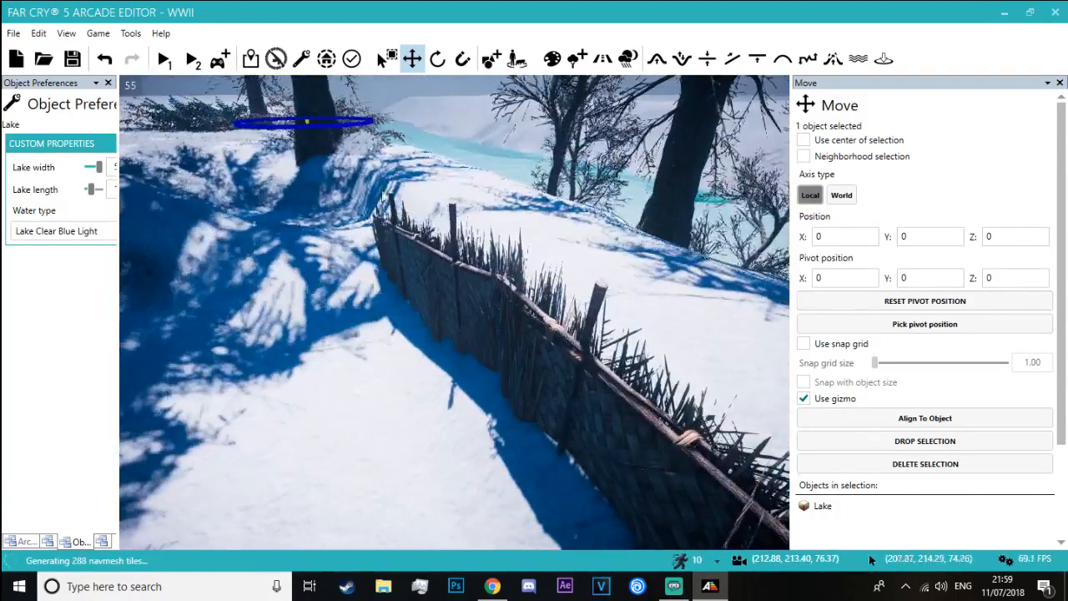
Playtest the map from the woven fence, trying the cover and weapon aim across the frozen river, and exit the editor
left_click(220, 60)
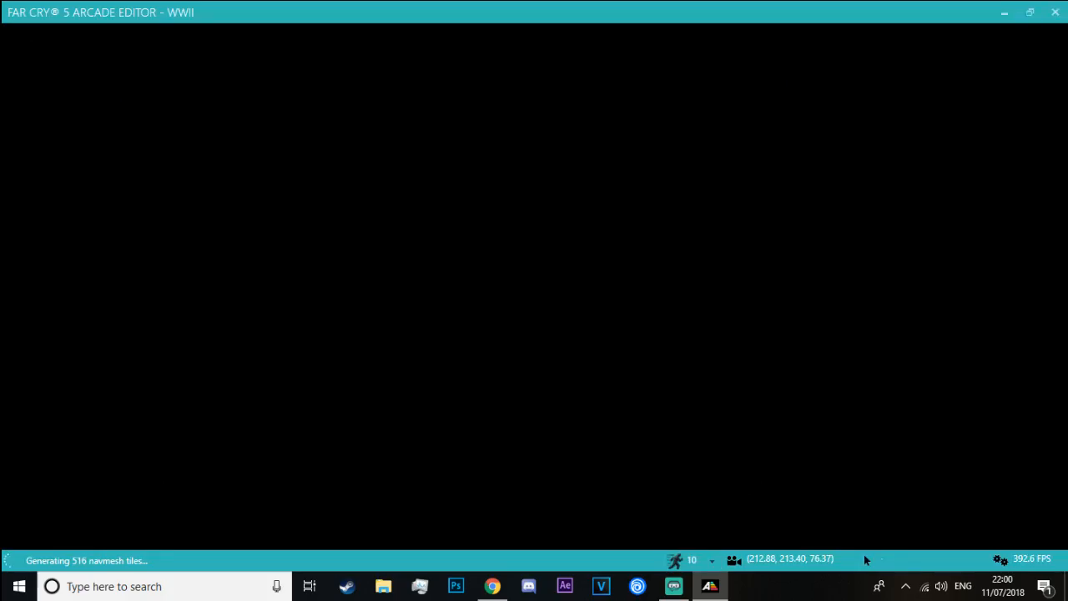
key("w")
key("space")
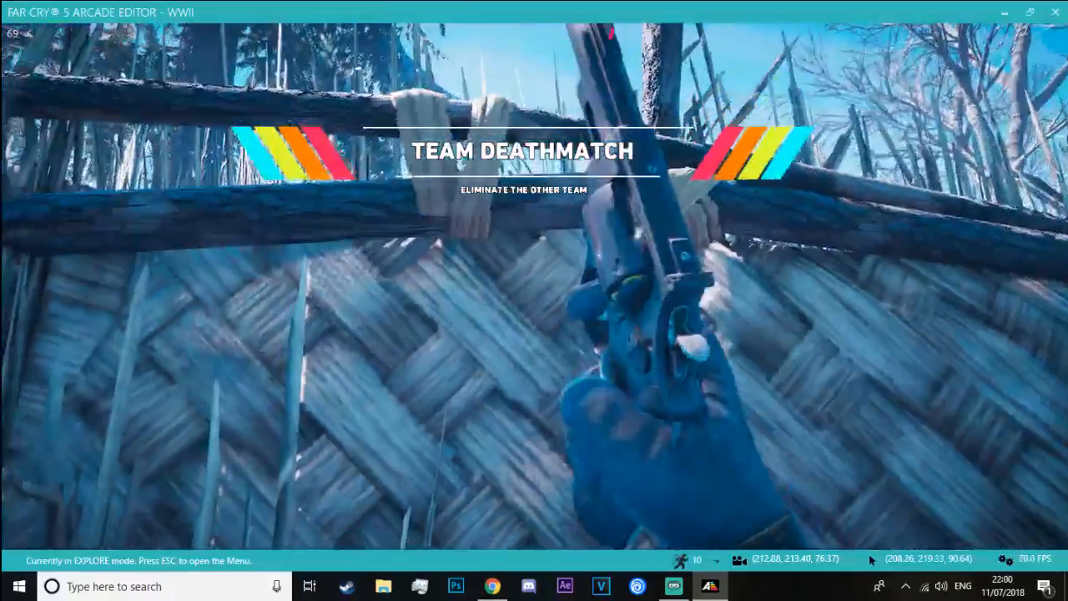
right_click(534, 287)
key("c")
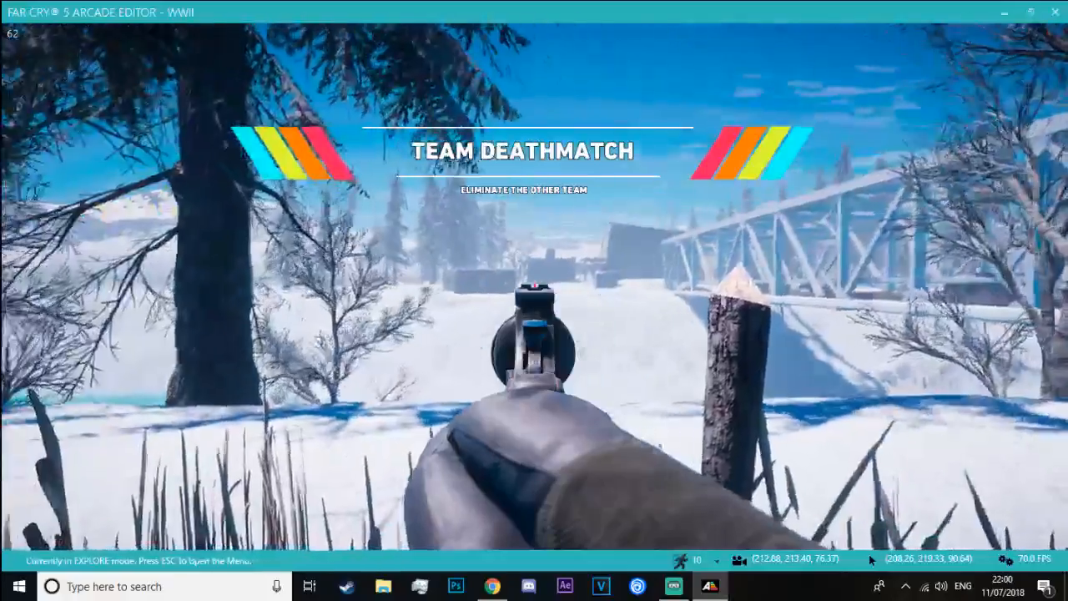
key("Escape")
left_click(534, 302)
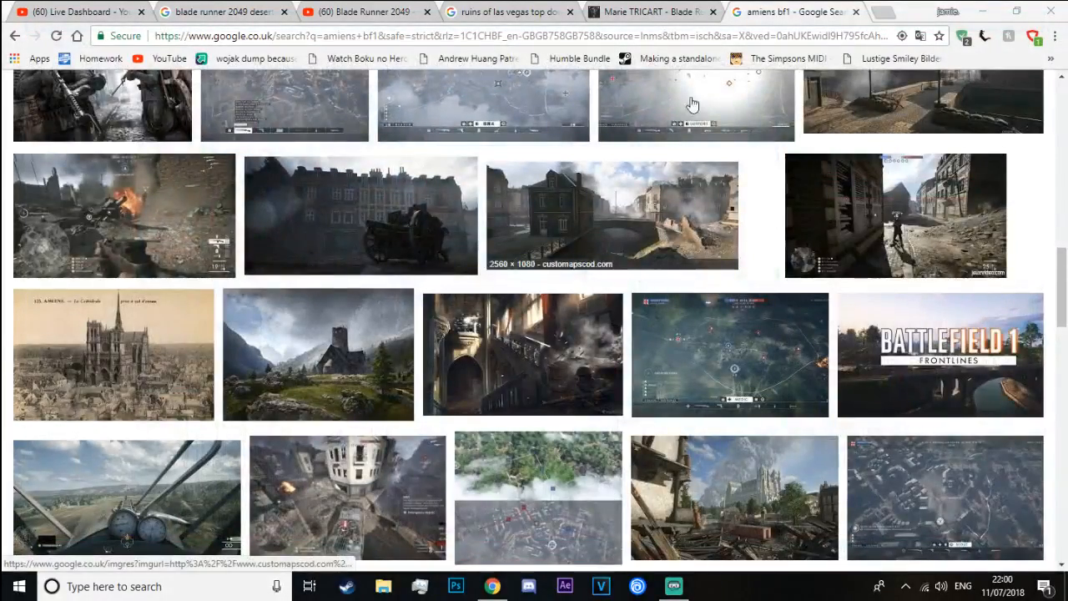
Close the Amiens, Marie Tricart, Las Vegas ruins and Blade Runner 2049 reference pages in Chrome, keeping the YouTube Live Dashboard
left_click(856, 12)
left_click(712, 11)
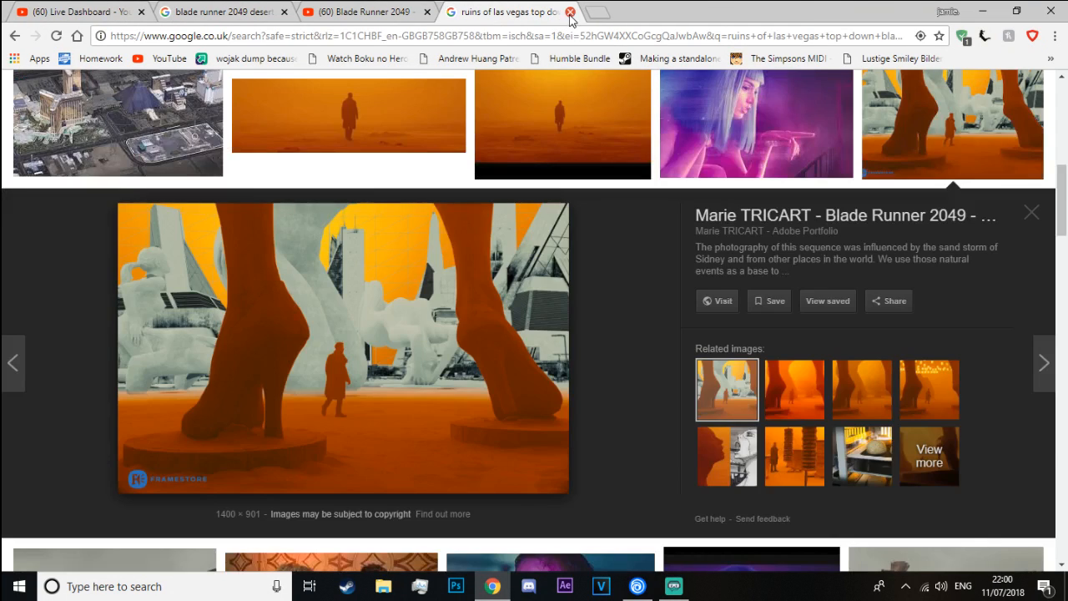
left_click(570, 11)
left_click(268, 15)
left_click(285, 11)
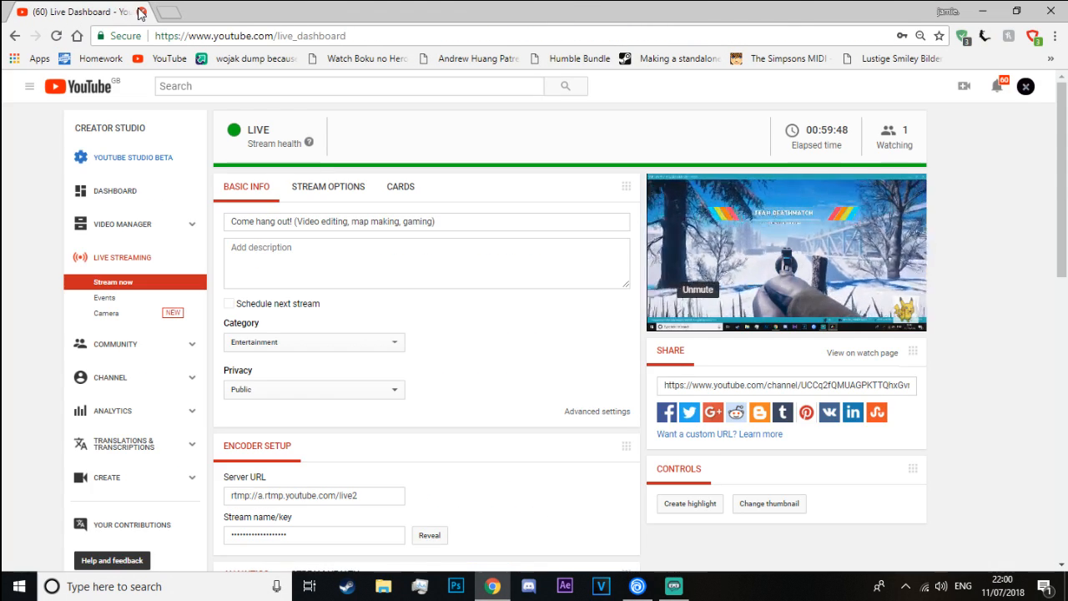